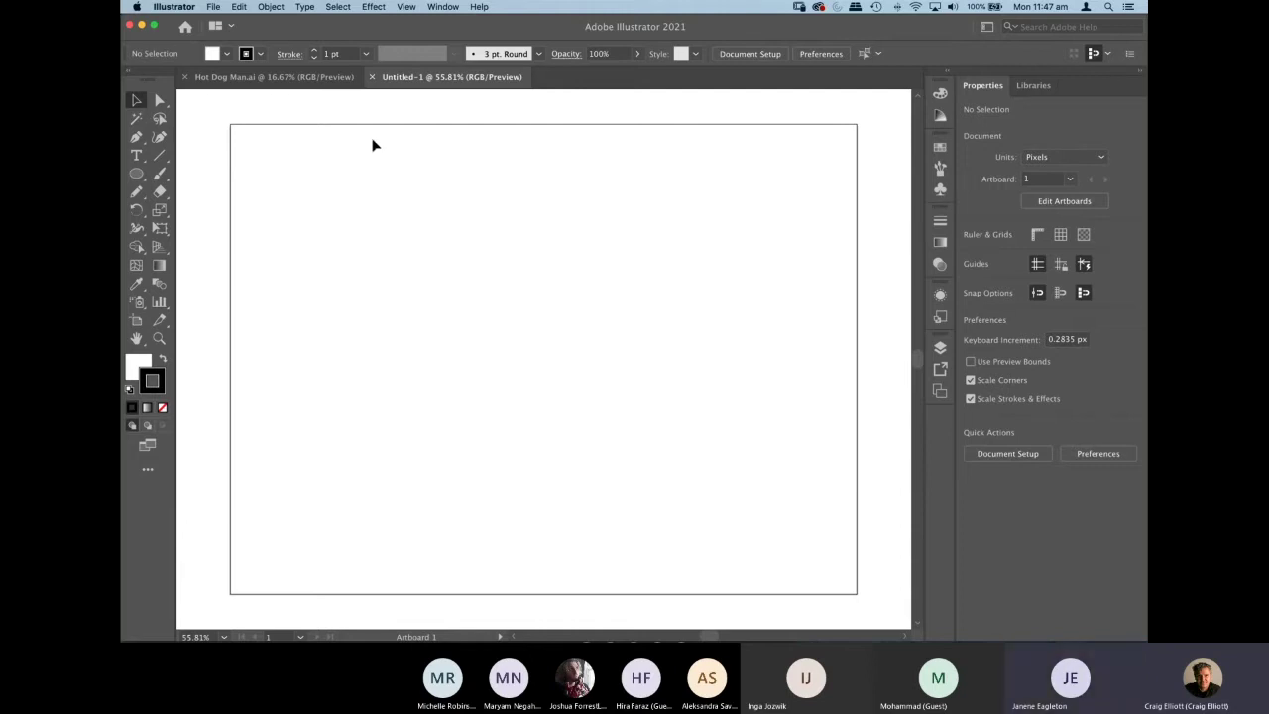
Activate the Type tool and open the floating Character panel over the upper-right part of the artboard.
click(136, 156)
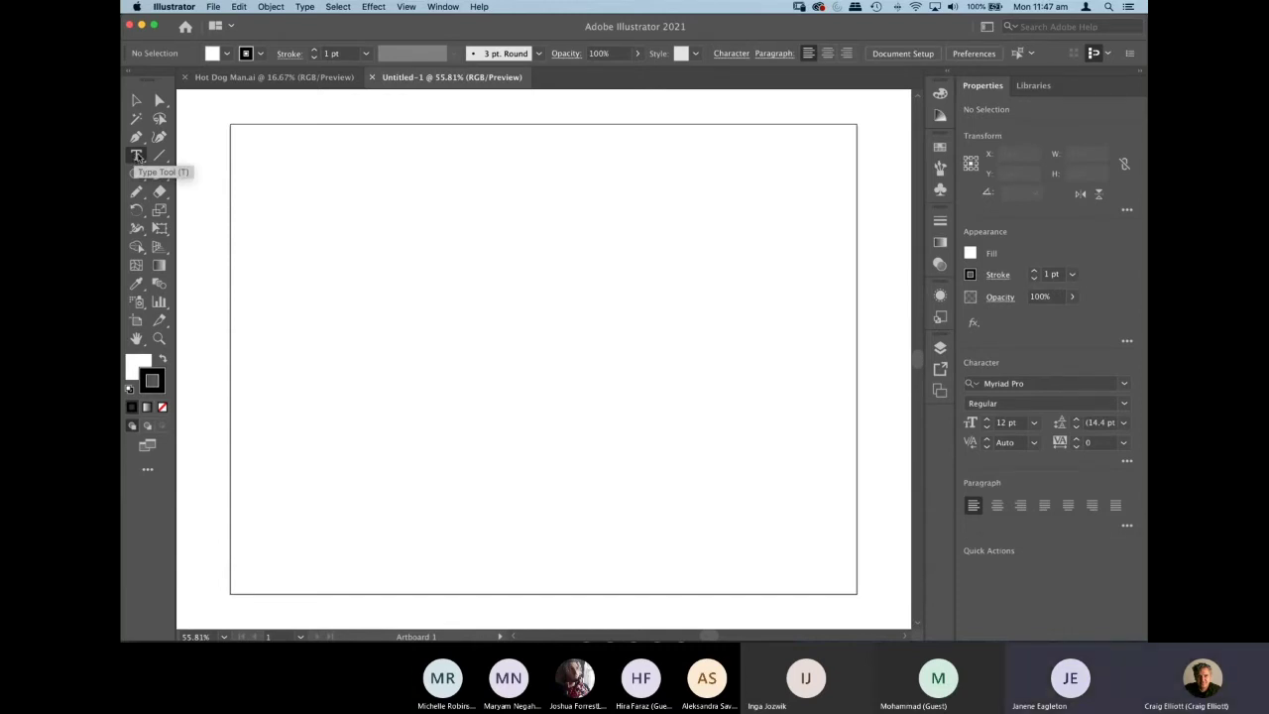
click(138, 158)
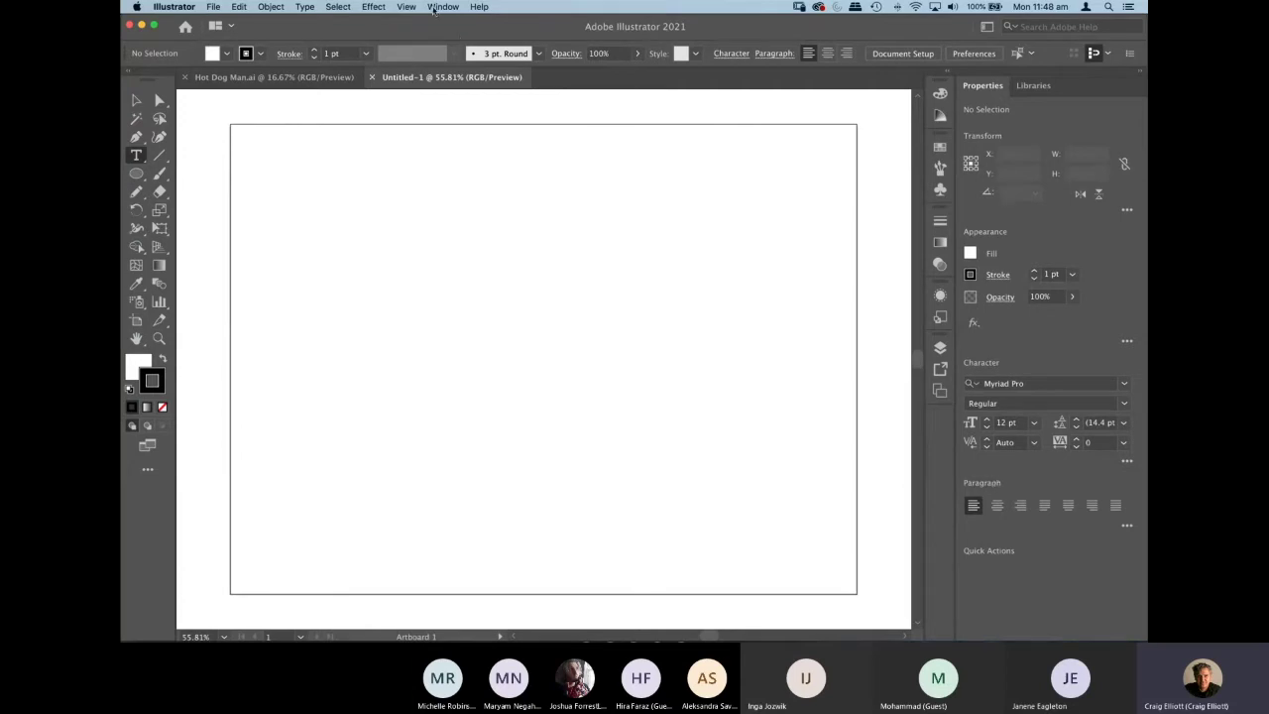
click(433, 7)
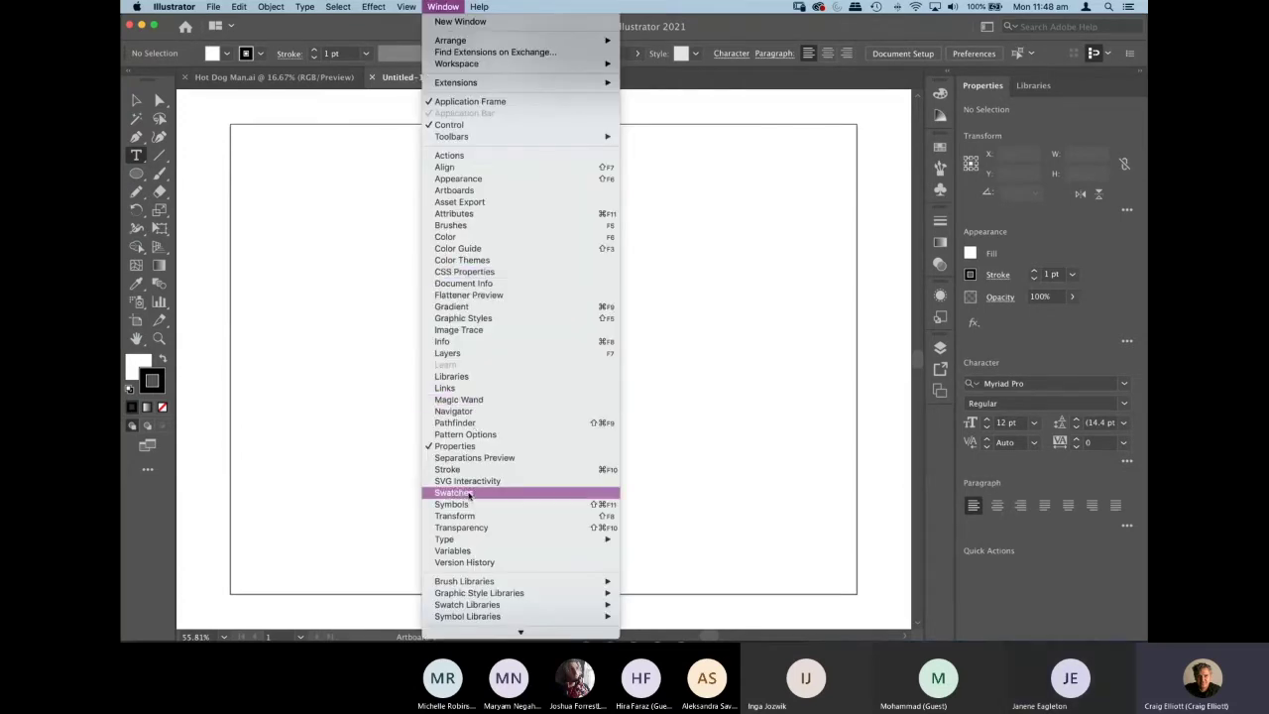
mouse_move(465, 541)
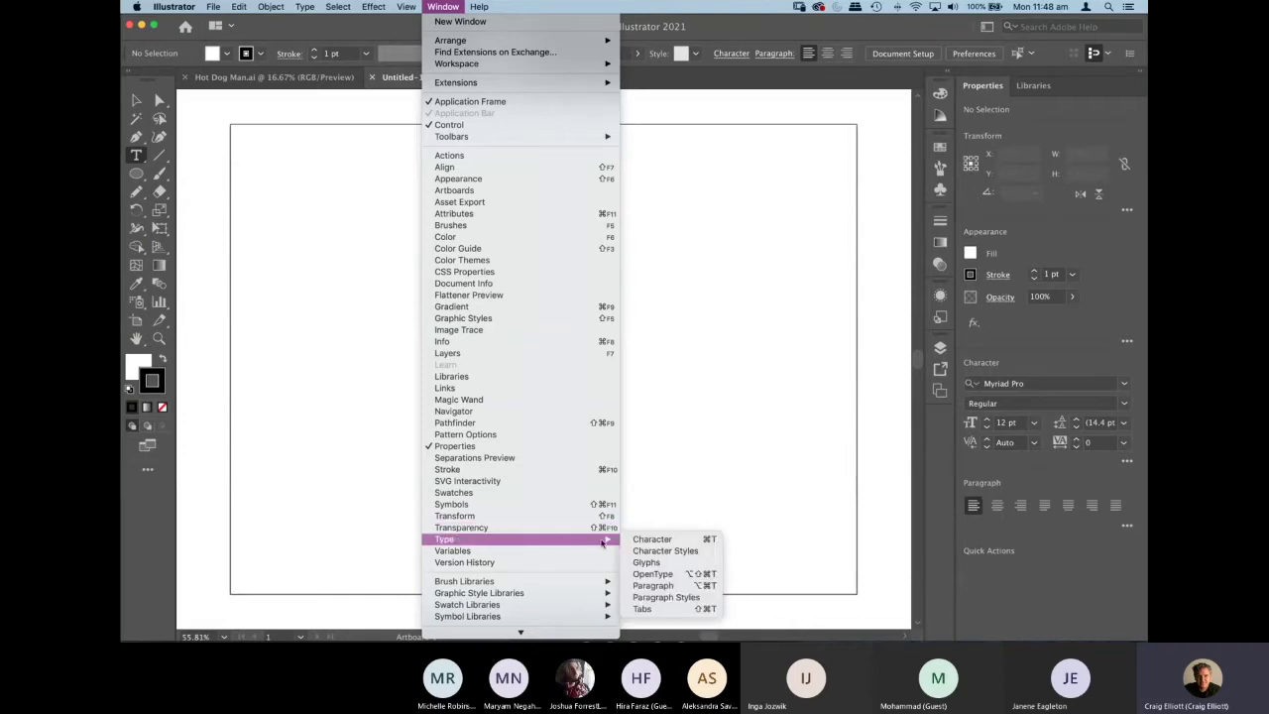
click(661, 541)
drag(598, 81, 731, 102)
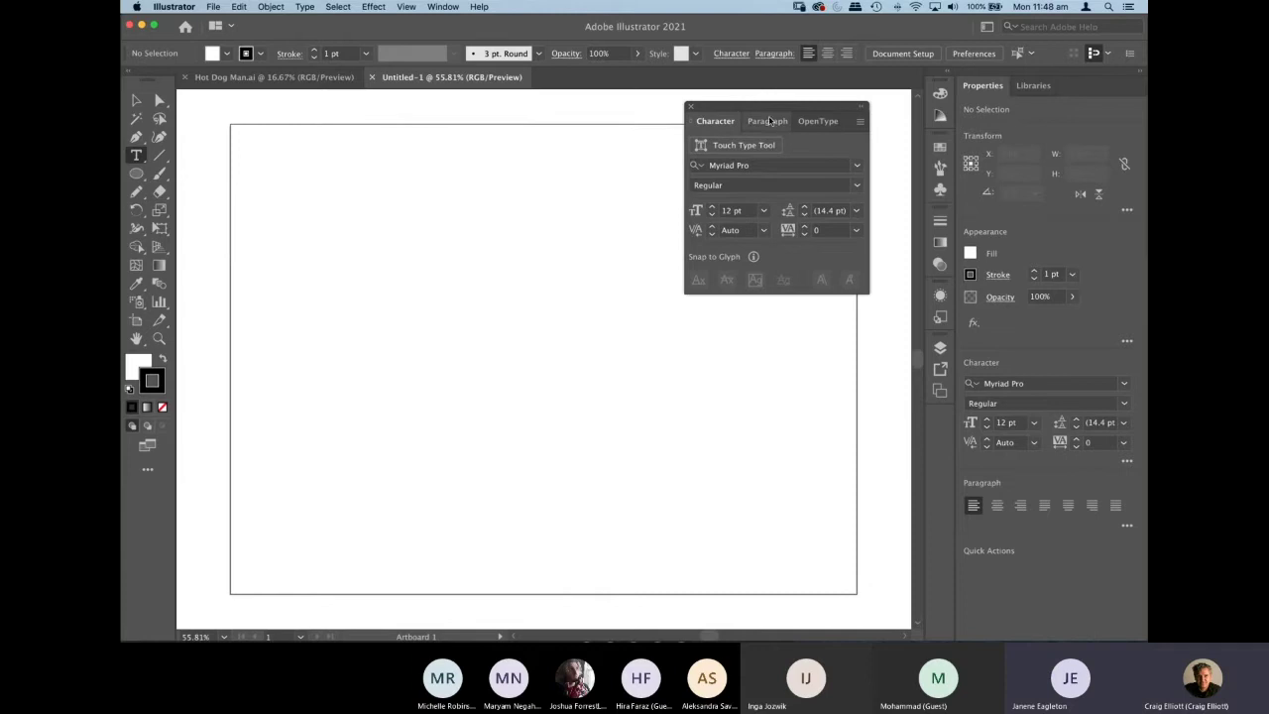
Examine the floating Paragraph and Character type settings, shift their panel slightly right, and leave the Character settings showing.
click(765, 121)
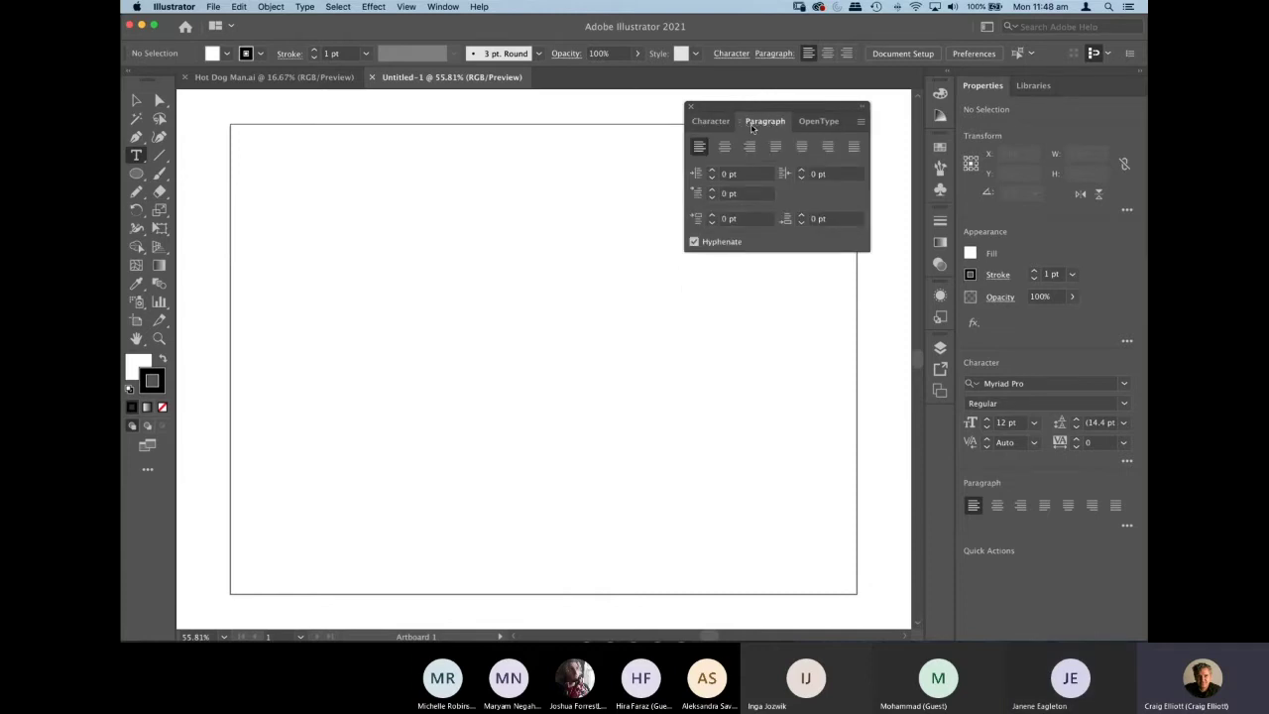
click(713, 122)
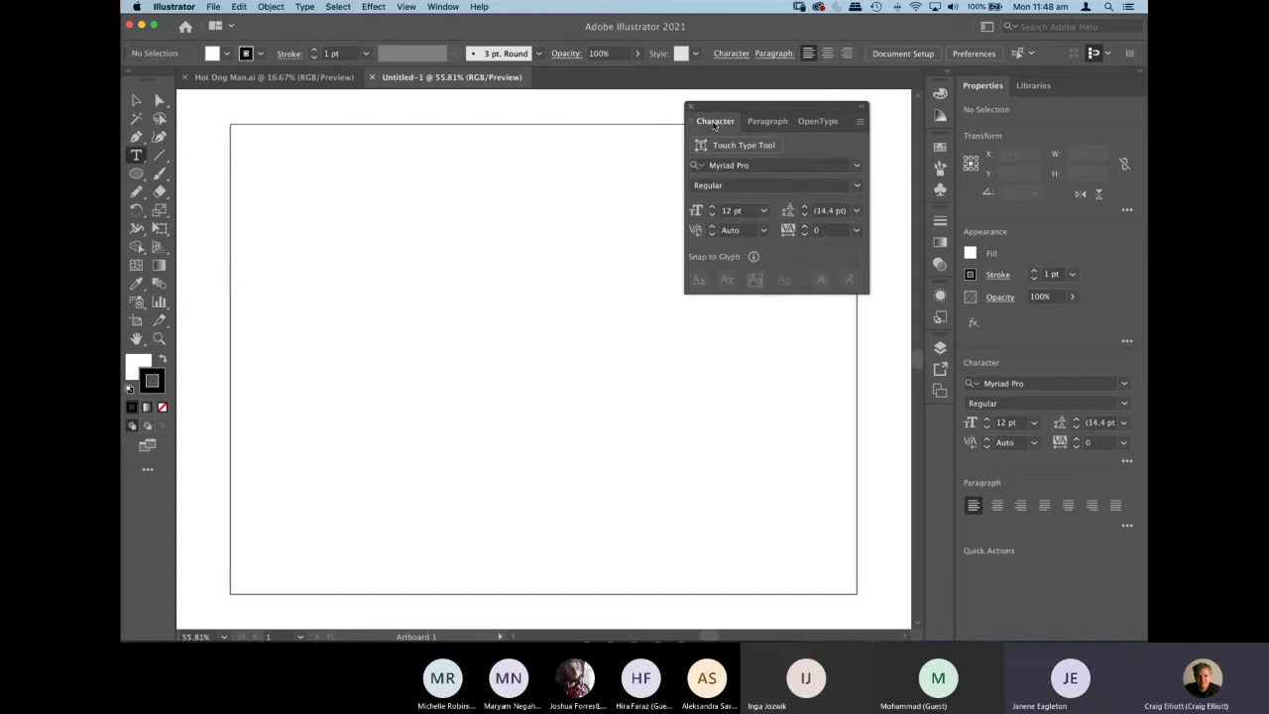
click(764, 122)
click(715, 121)
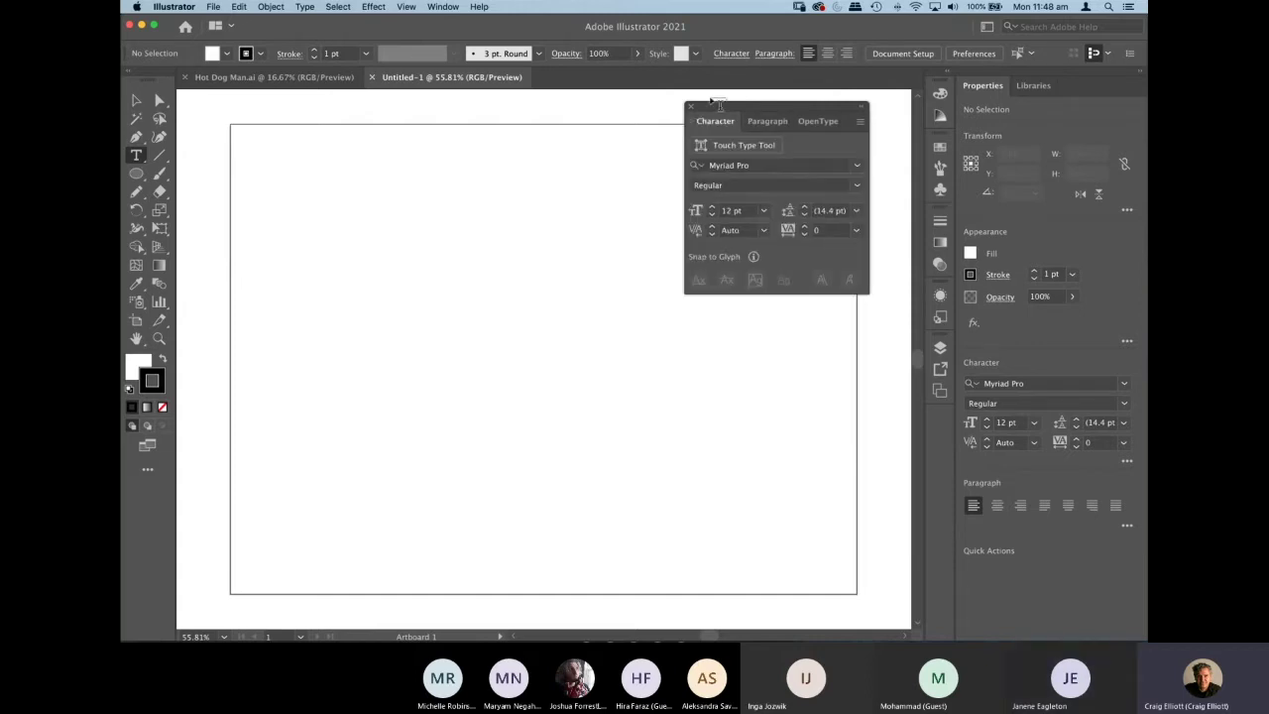
click(445, 8)
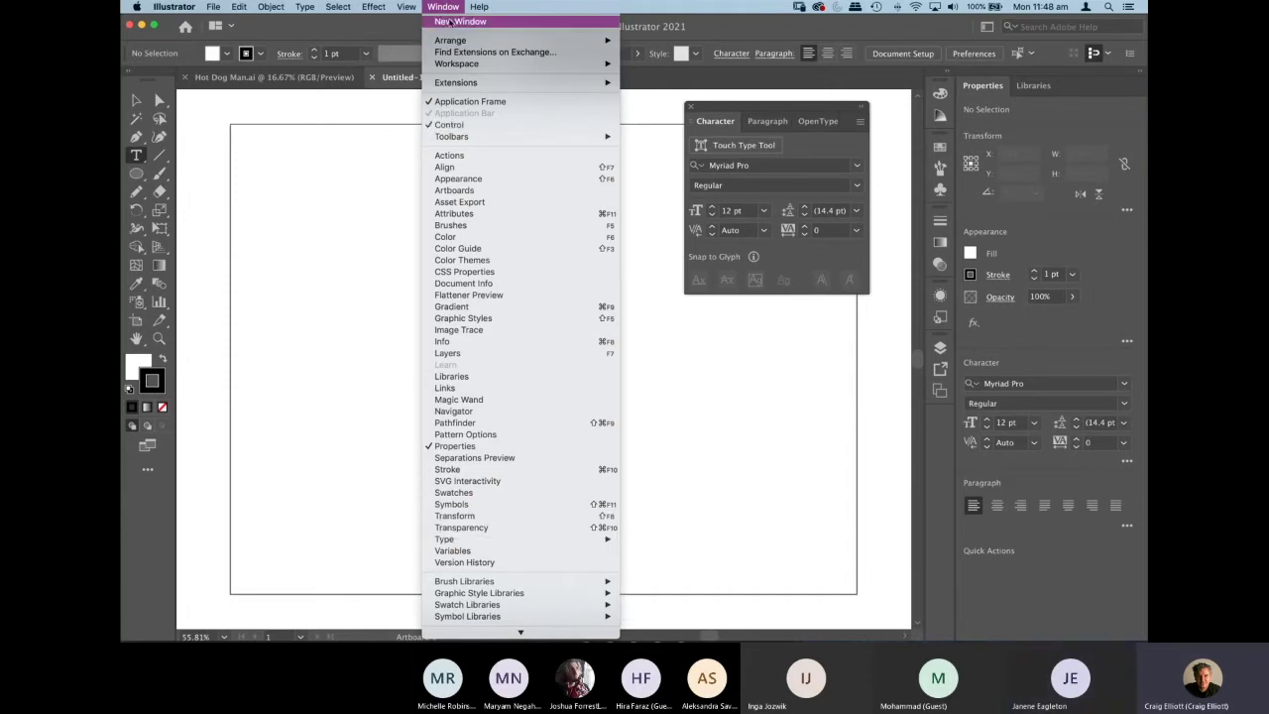
click(767, 121)
mouse_move(767, 121)
mouse_down()
mouse_move(618, 355)
mouse_move(757, 144)
mouse_move(793, 127)
mouse_move(757, 131)
mouse_move(780, 105)
mouse_up()
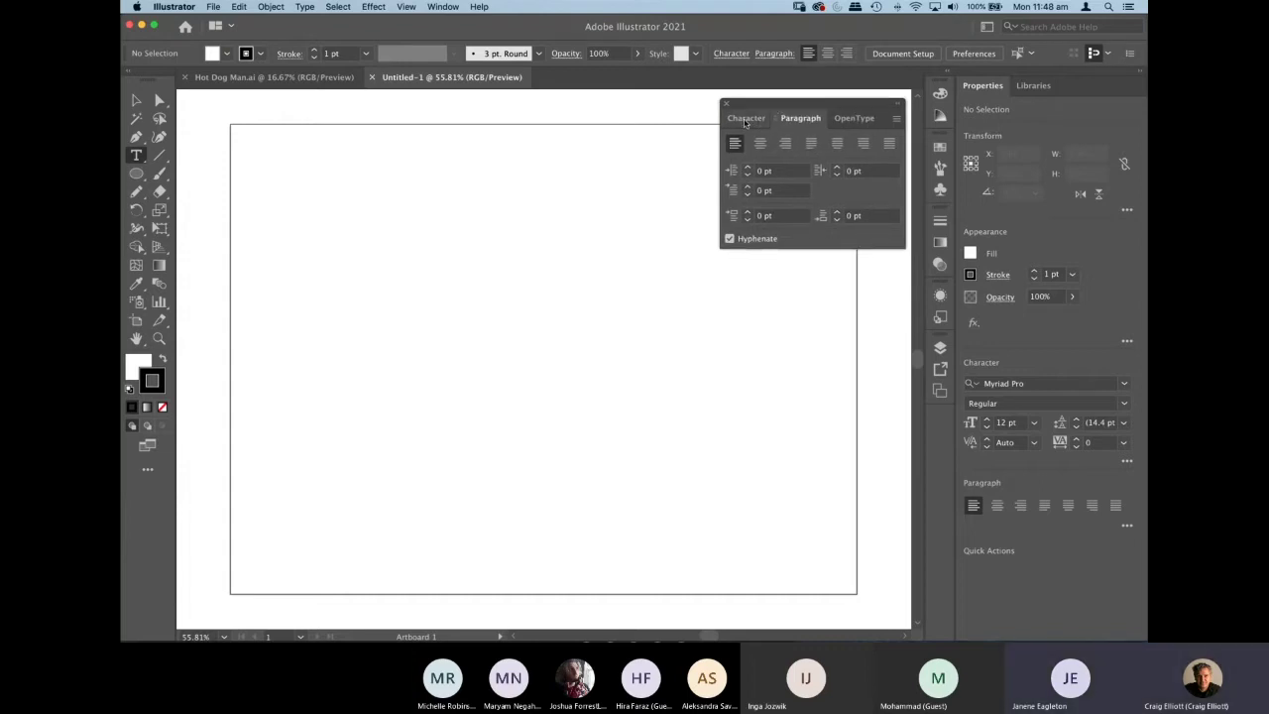
click(746, 119)
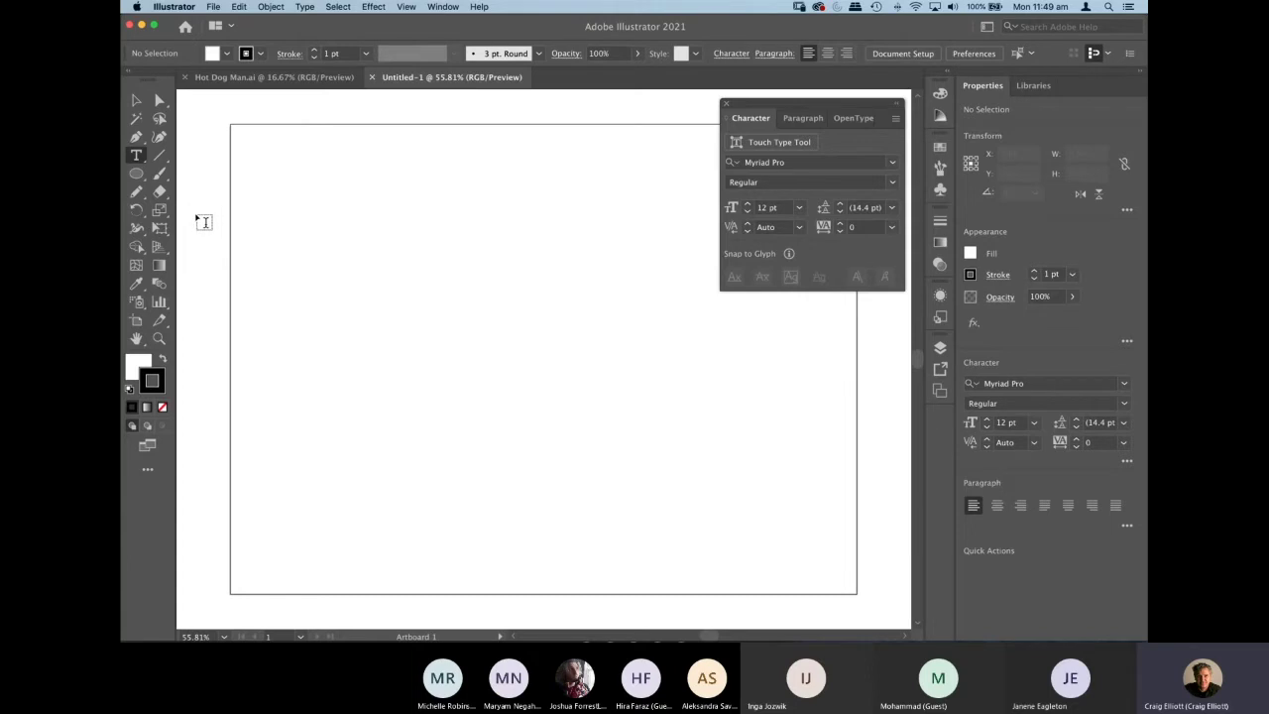
Place a line of placeholder point text near the artboard's upper-left corner with the standard Type tool.
click(137, 156)
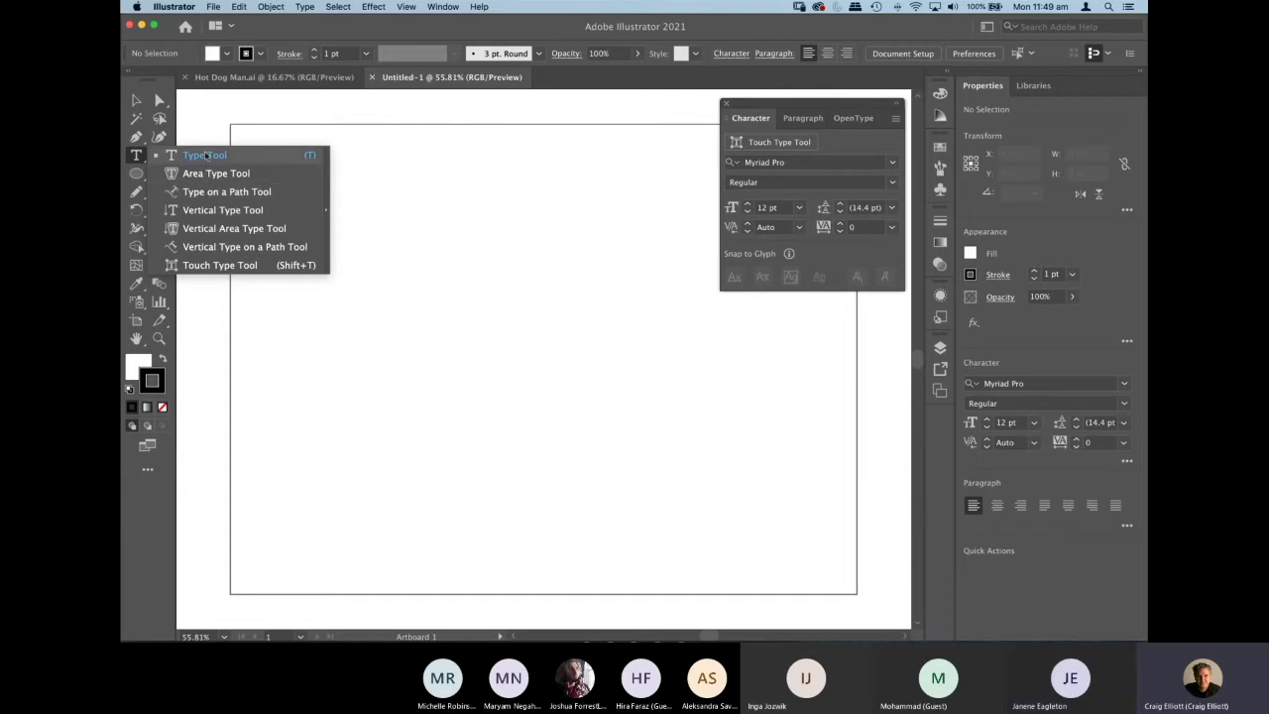
click(204, 156)
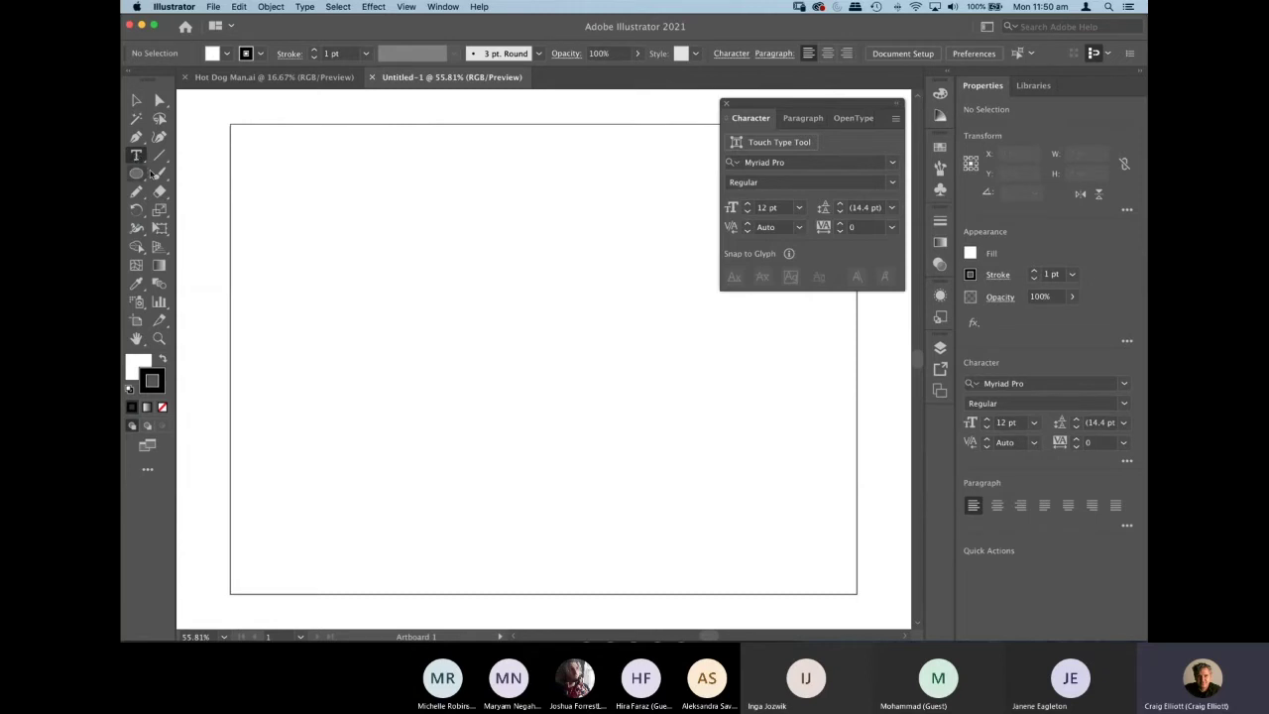
click(273, 201)
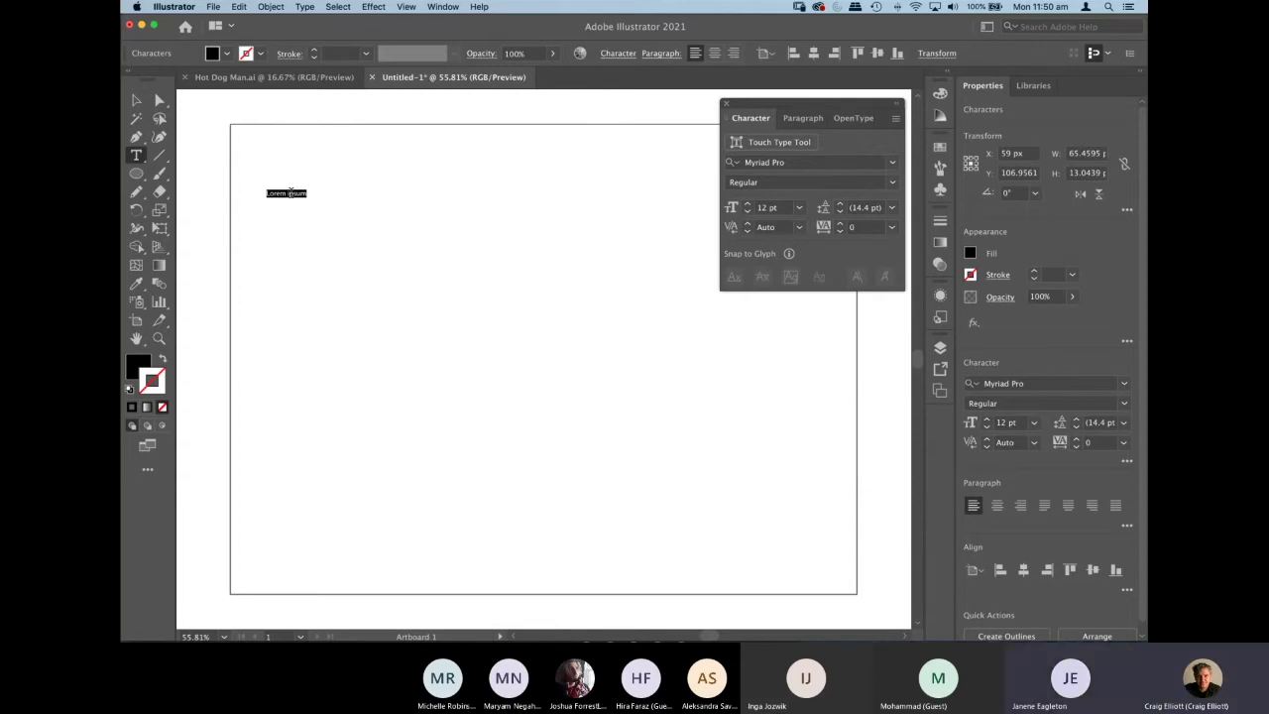
key(super+equal)
key(super+equal)
key(super+equal)
key(super+equal)
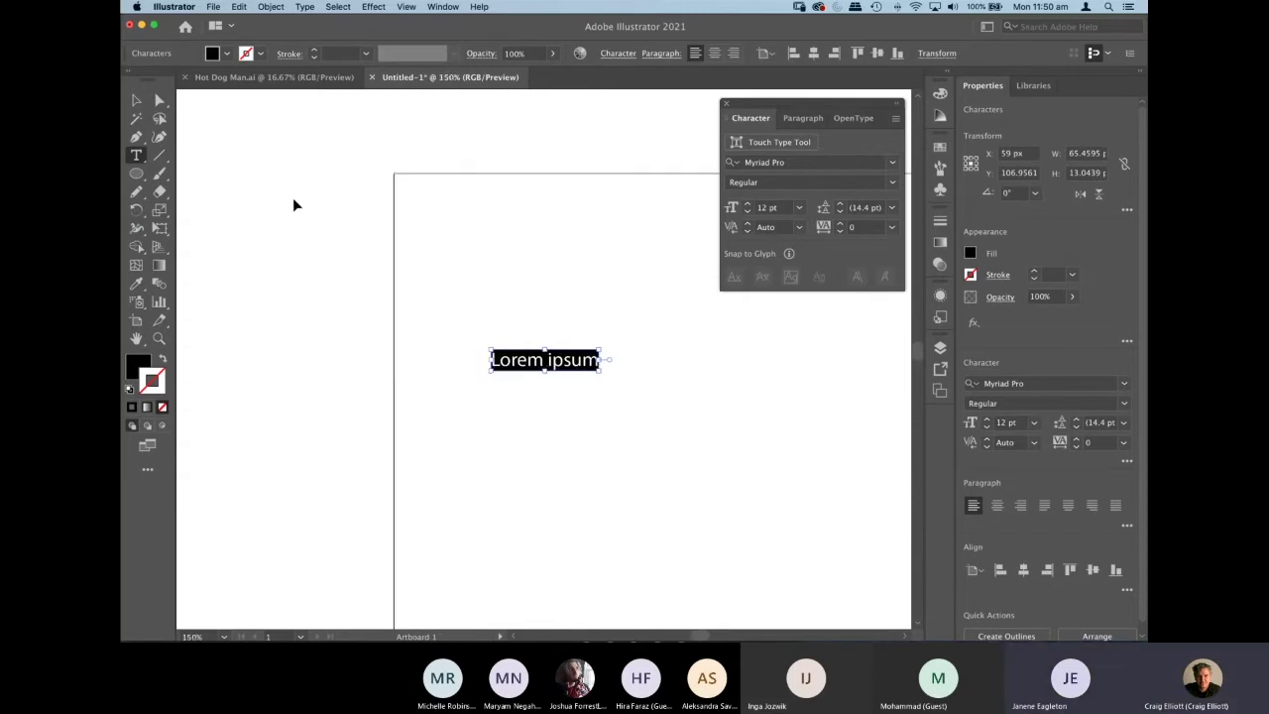
key(Escape)
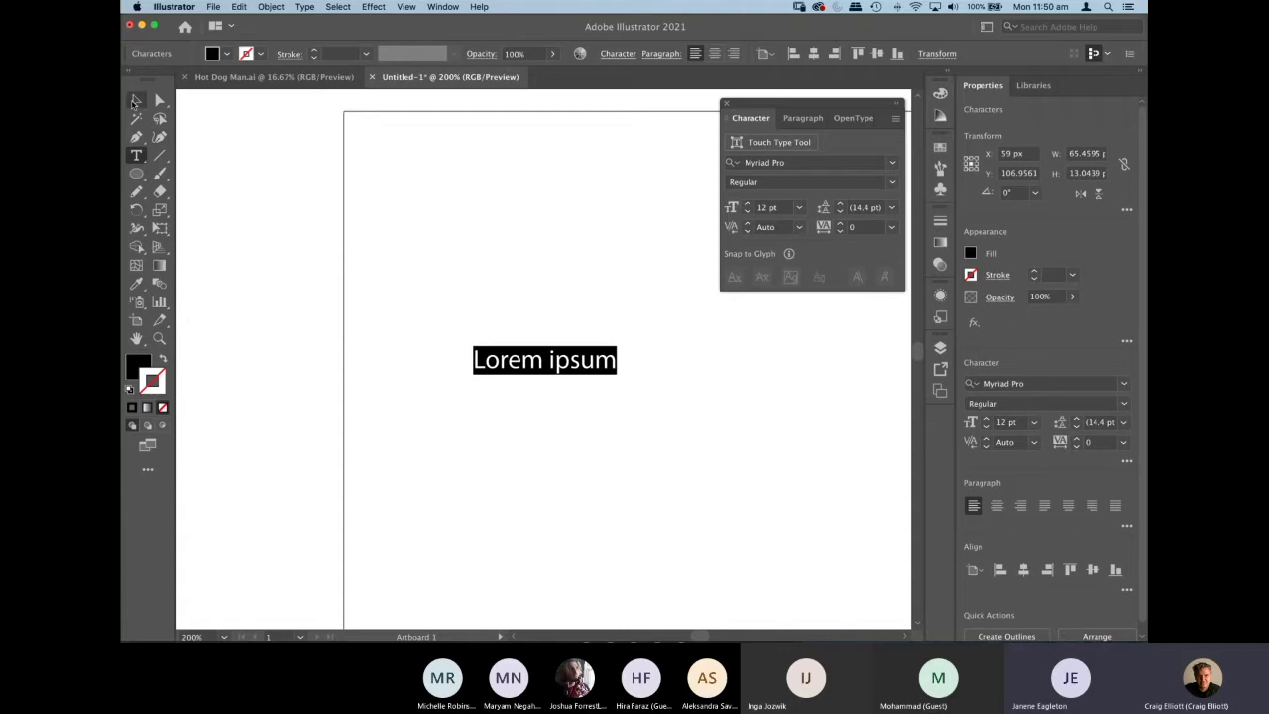
drag(525, 450, 413, 399)
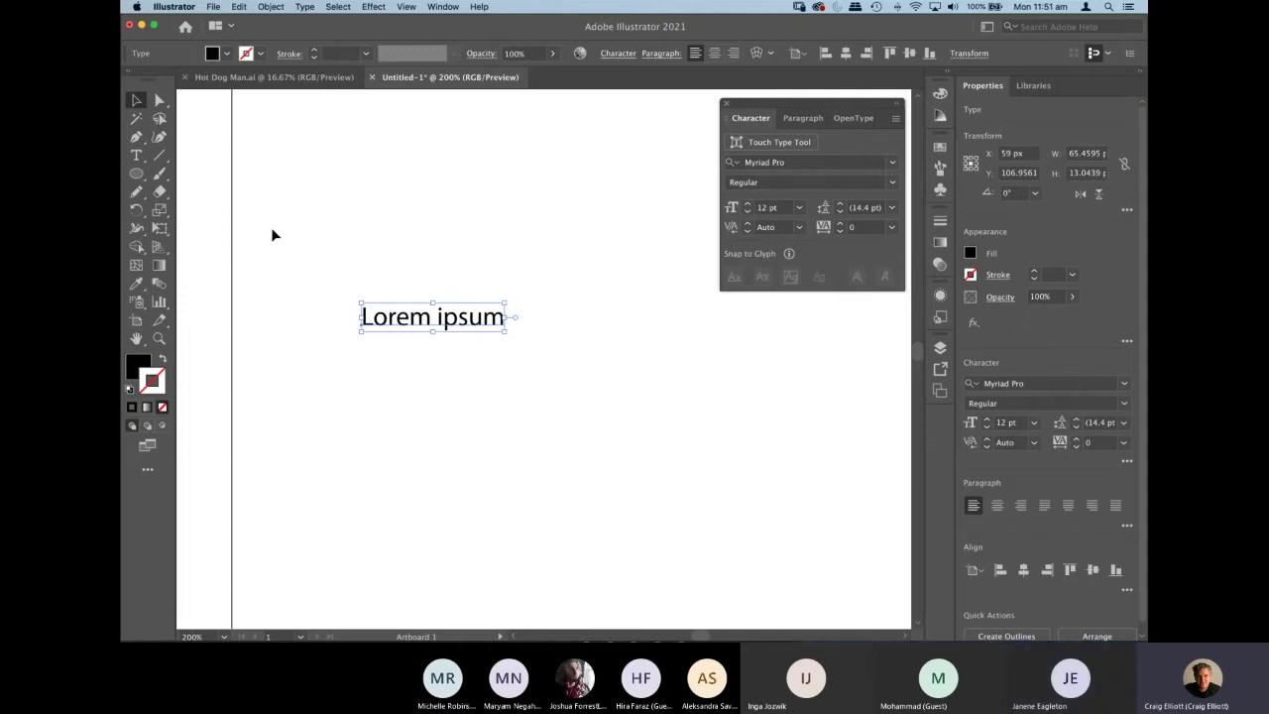
Replace the placeholder text with "Typography tool typographic functions and adjustments".
key(t)
click(363, 316)
drag(363, 316, 583, 327)
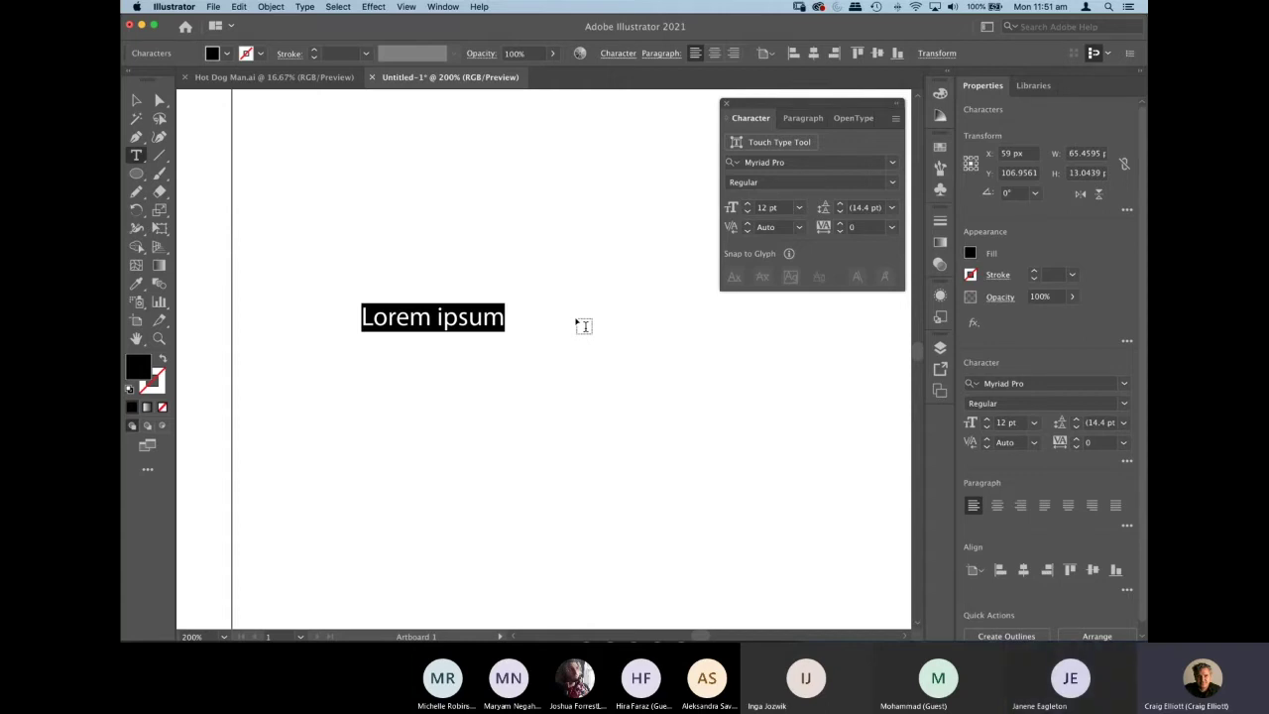
text(Typography )
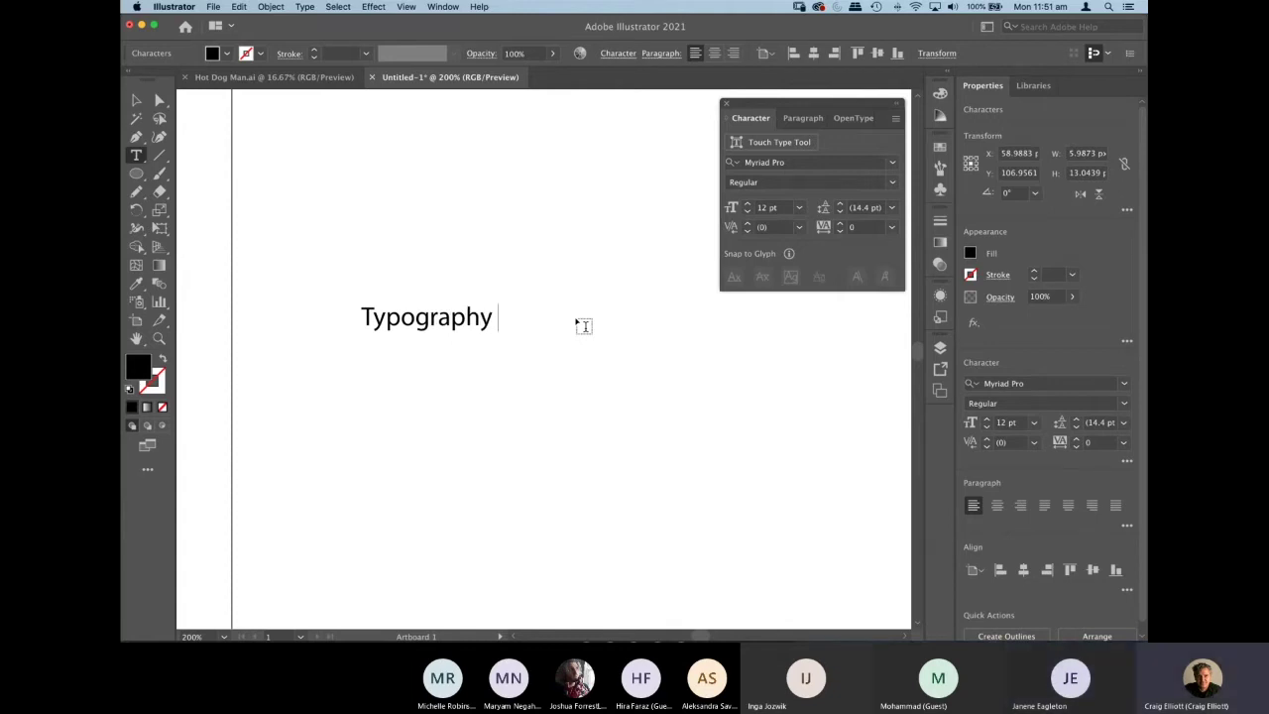
text(tool)
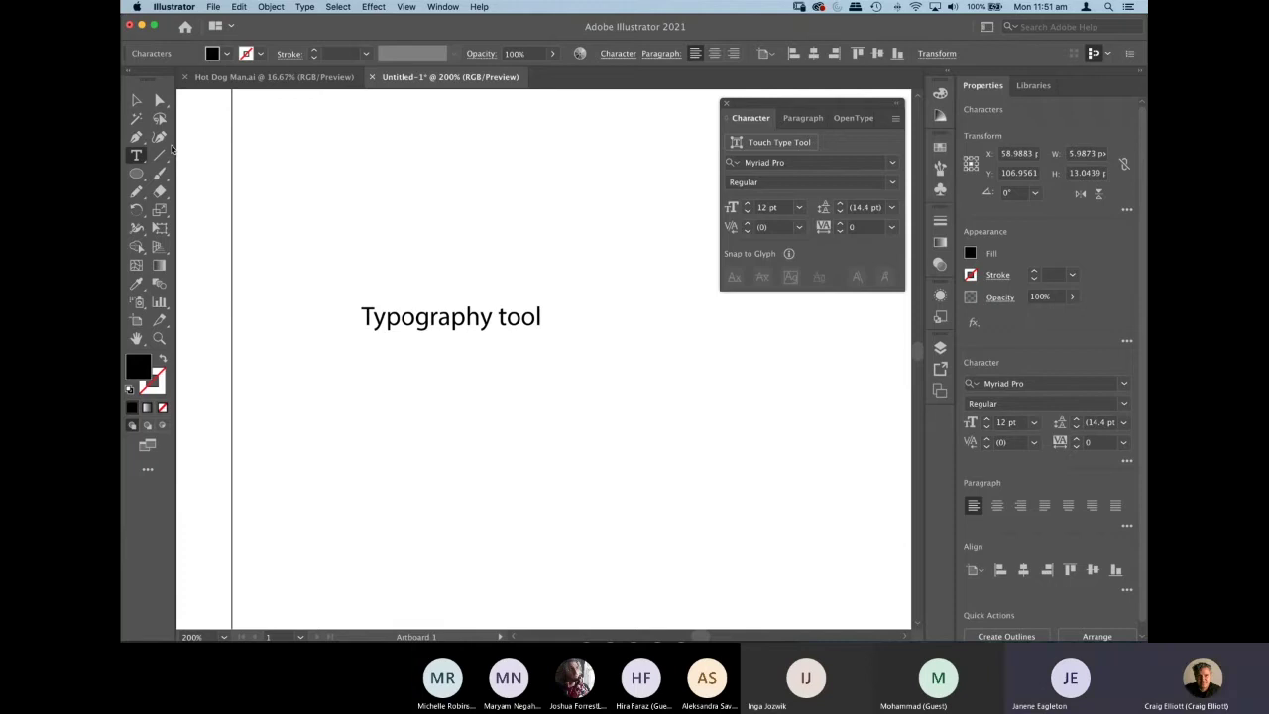
text(typographic )
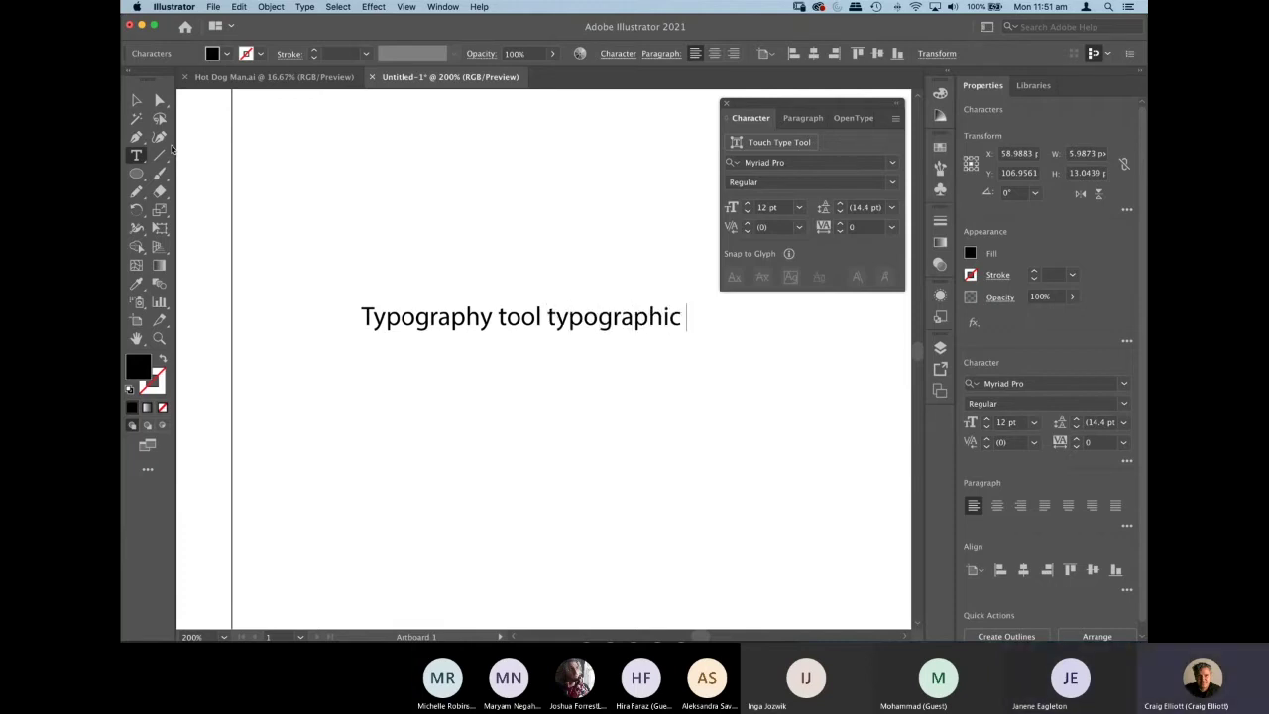
text(function)
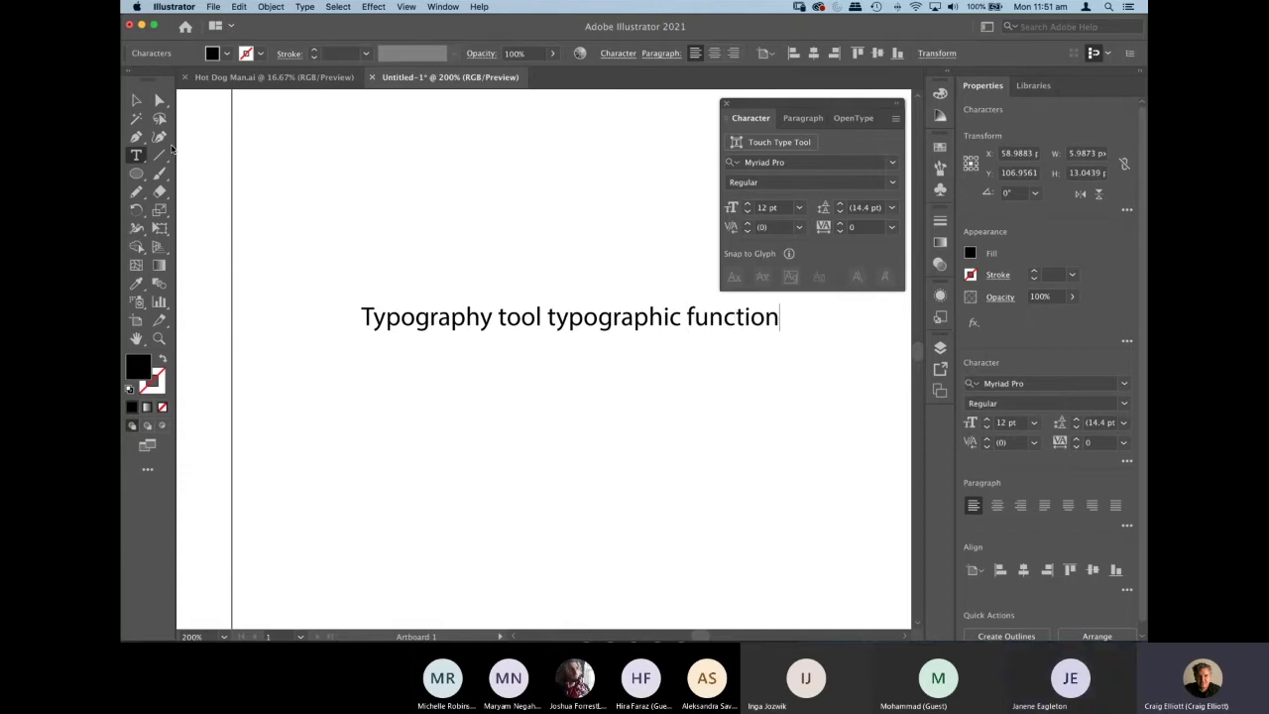
text(s and adjust)
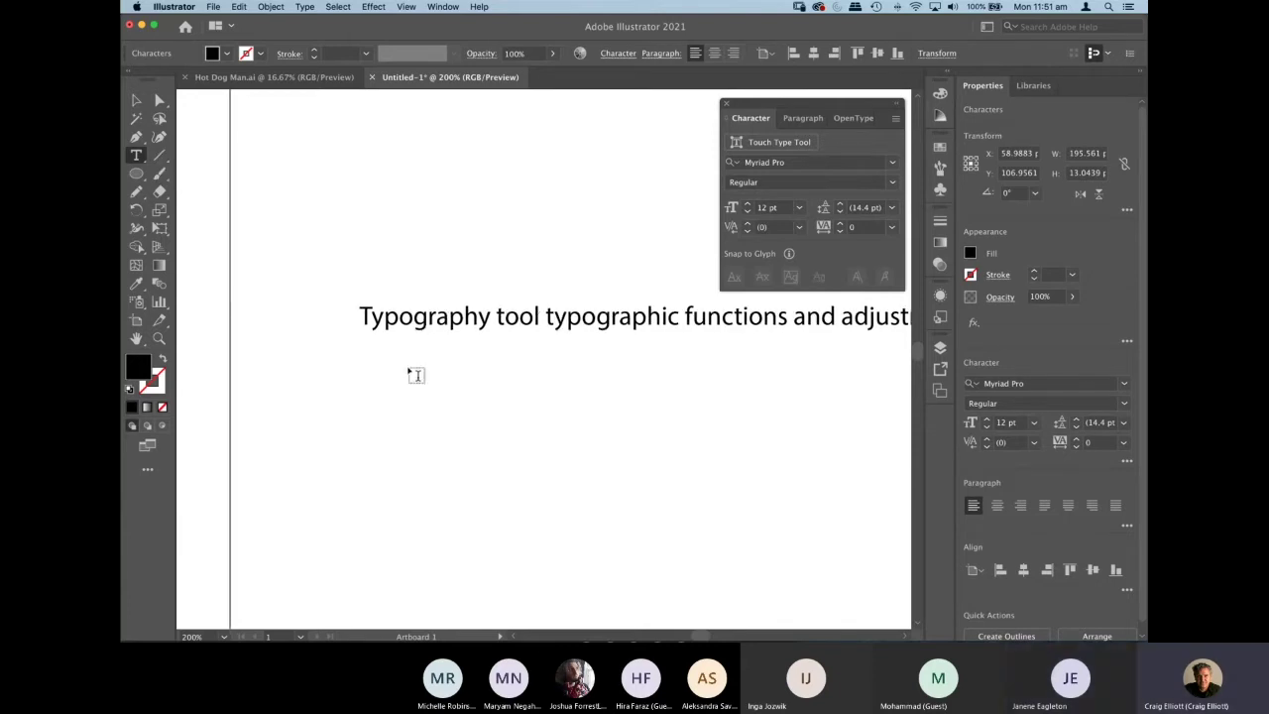
text(ments)
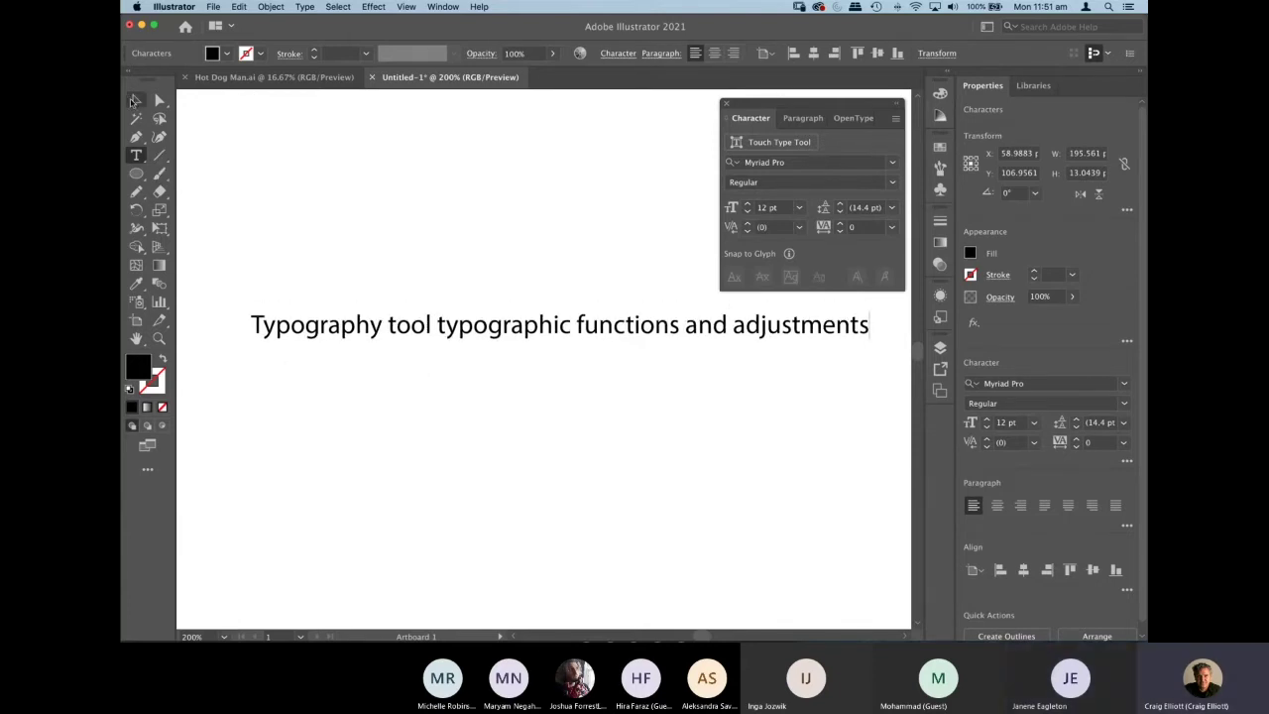
click(134, 100)
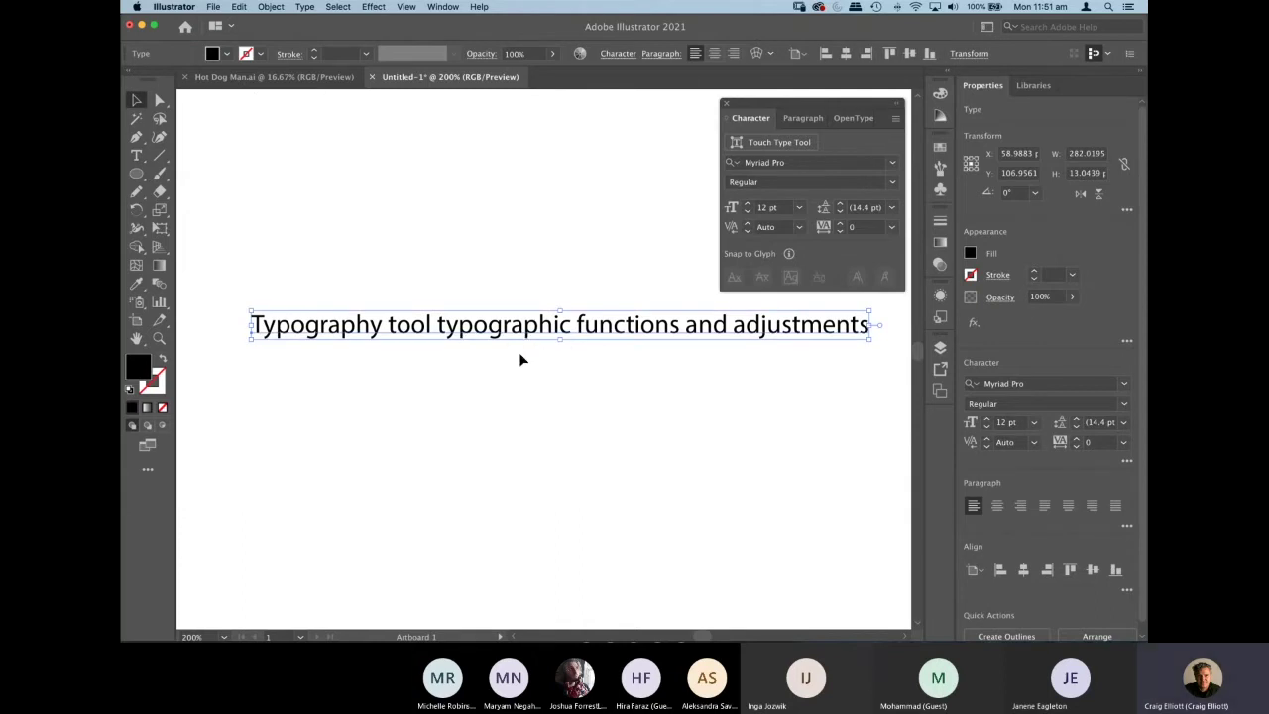
Copy the whole sentence and paste it once after itself on the same line, separated by a space.
key(super+minus)
key(super+minus)
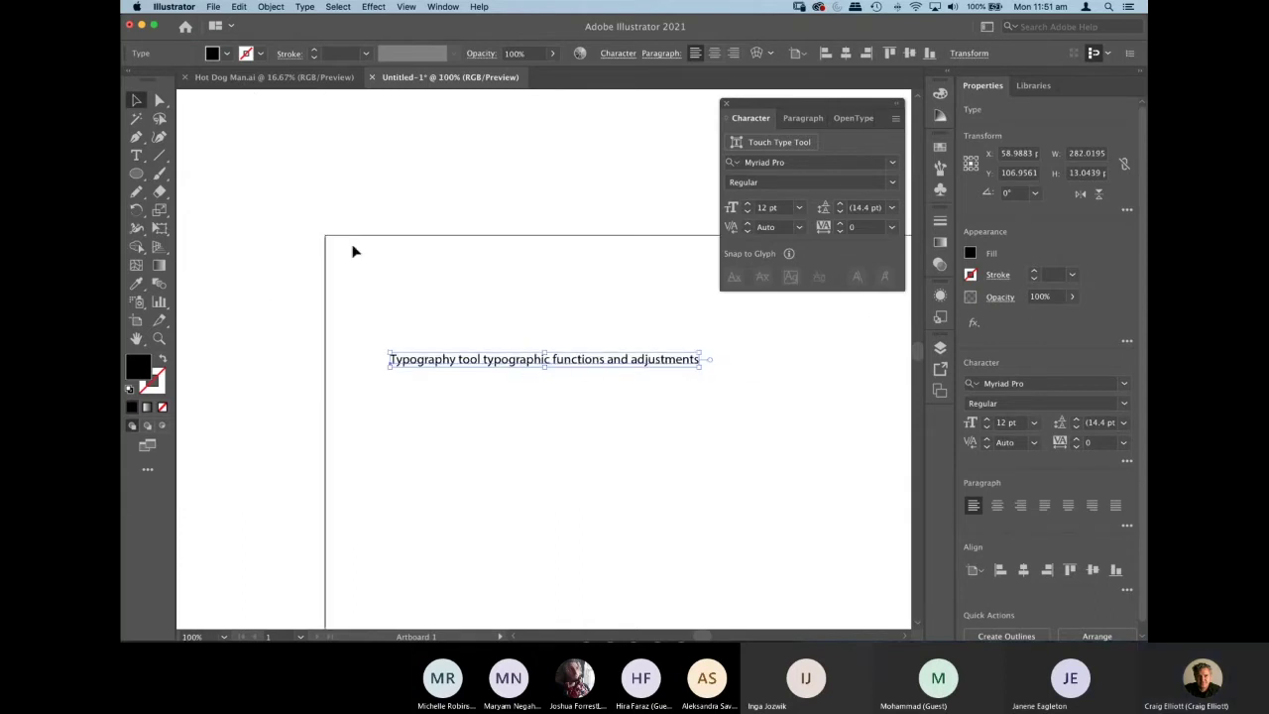
key(t)
key(super+shift+a)
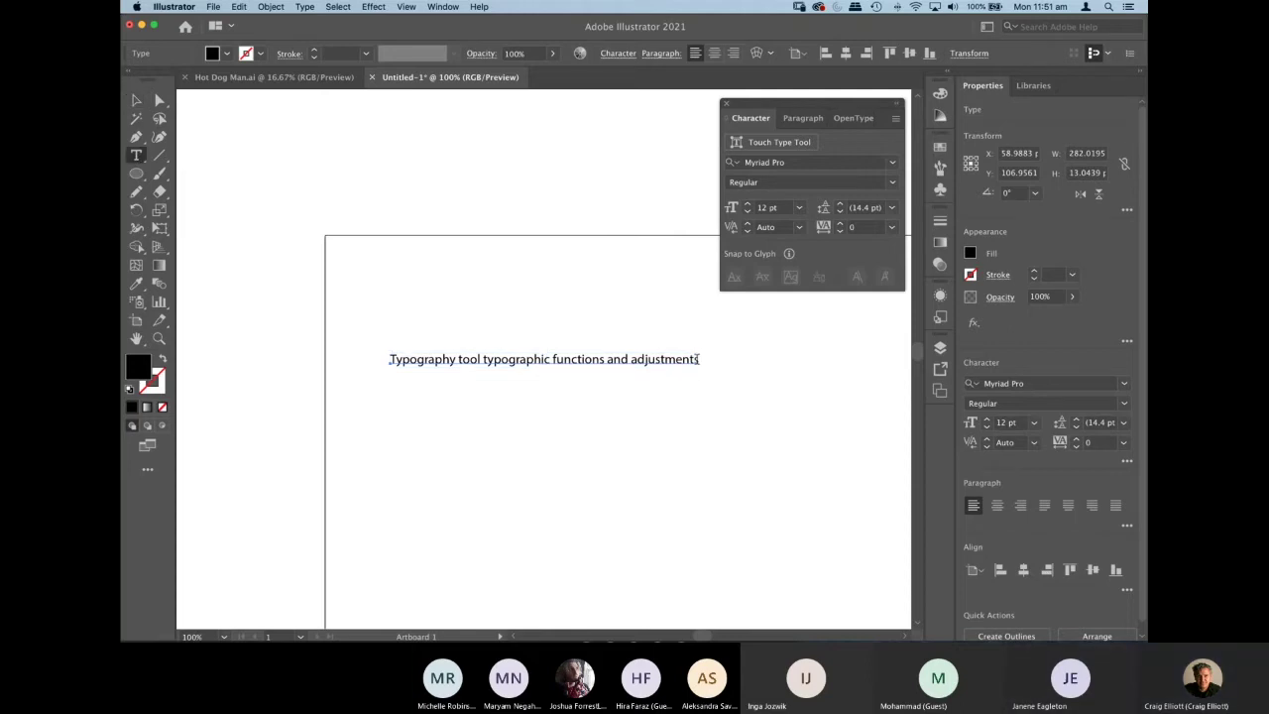
click(698, 359)
drag(699, 359, 391, 359)
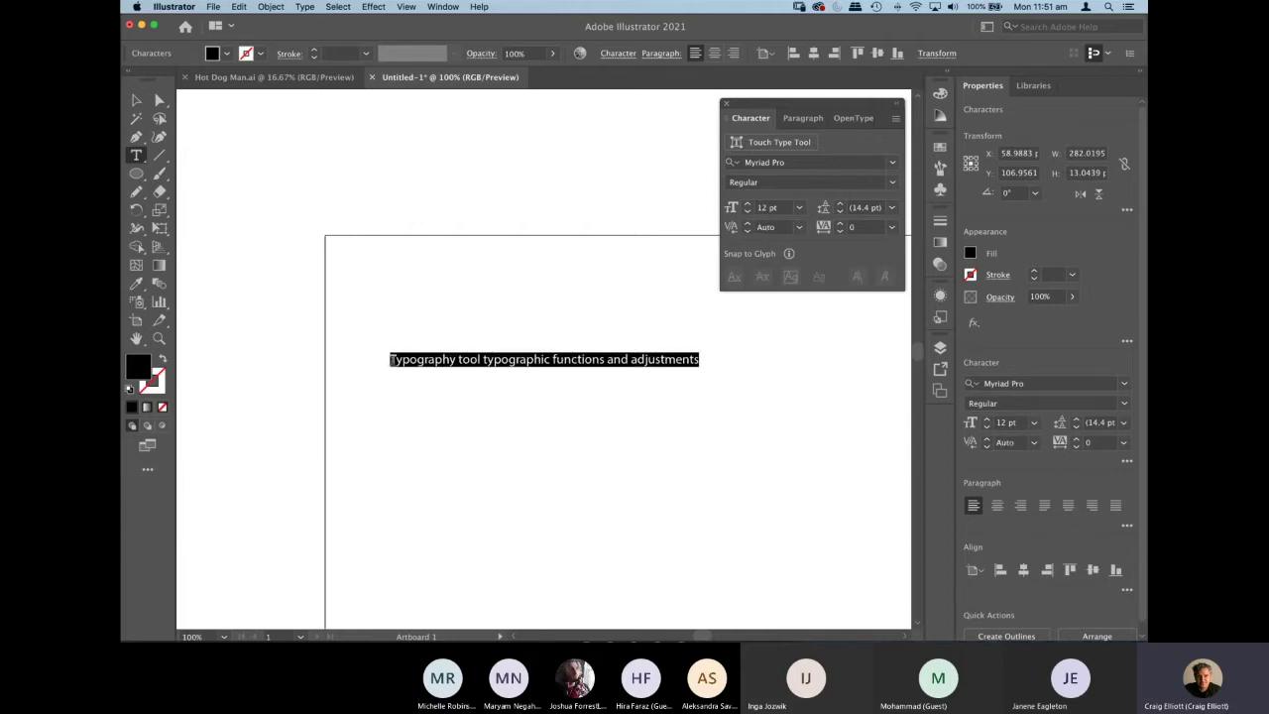
click(239, 6)
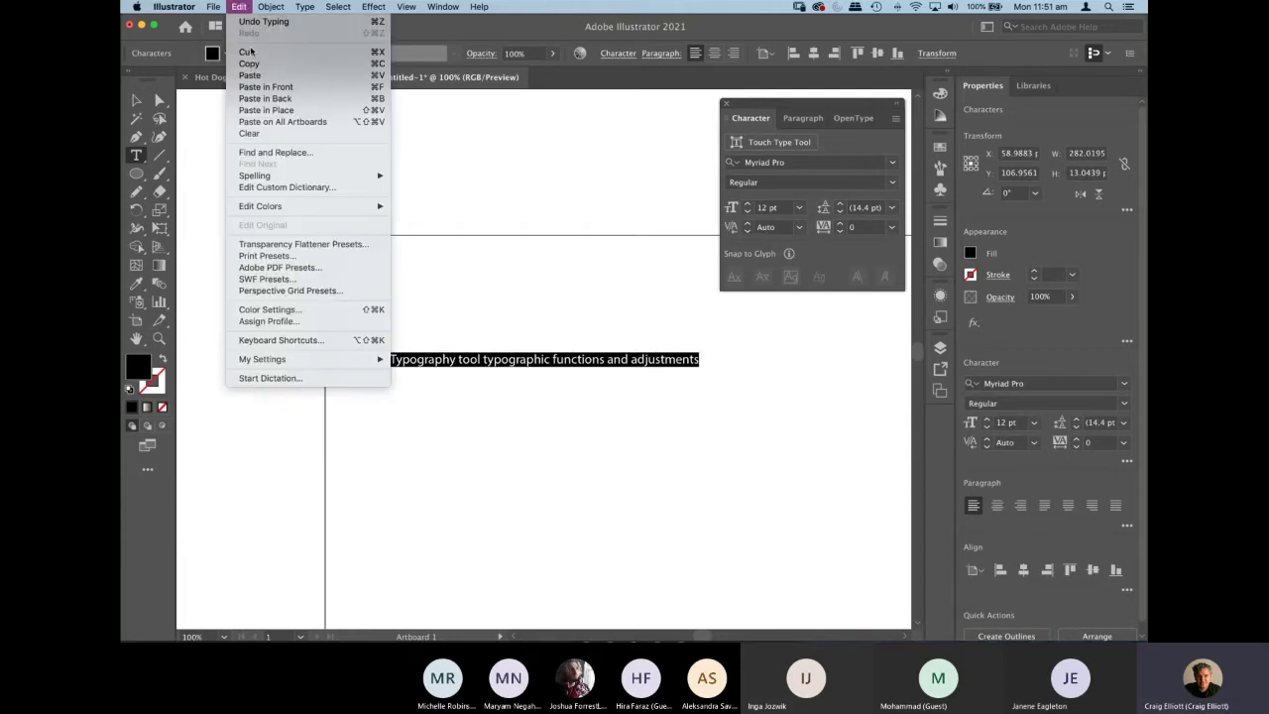
click(250, 63)
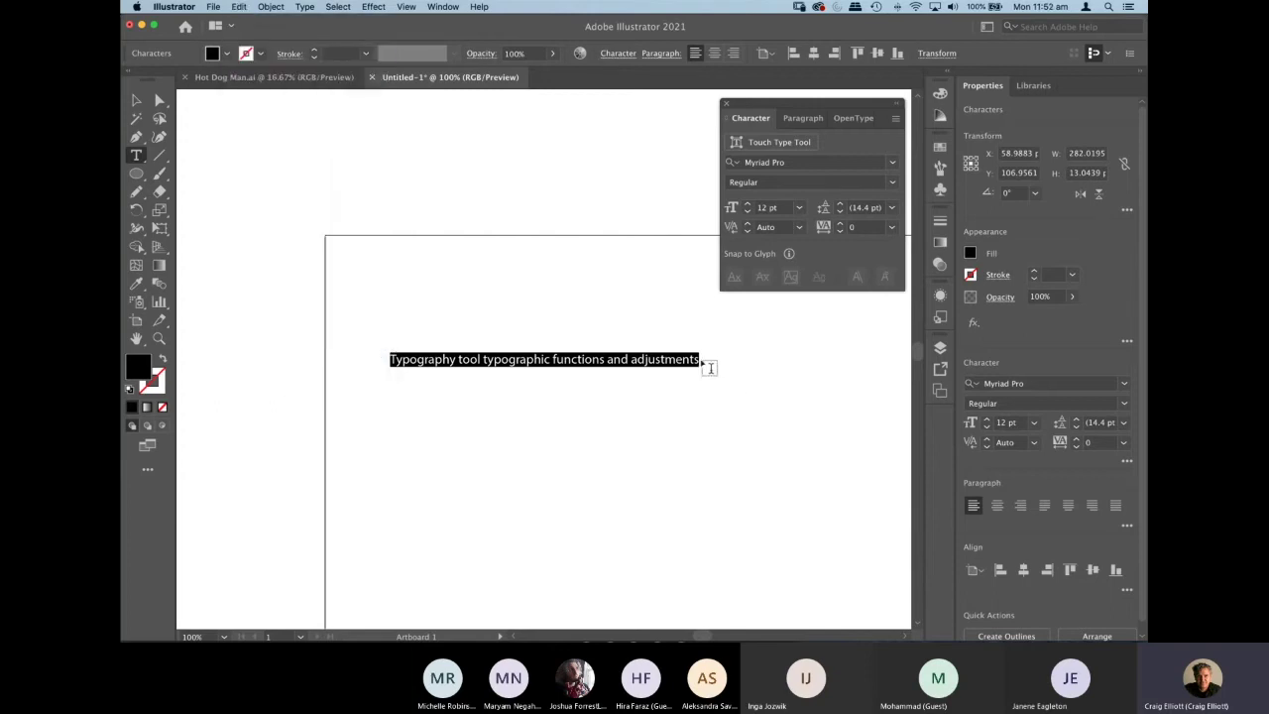
click(705, 451)
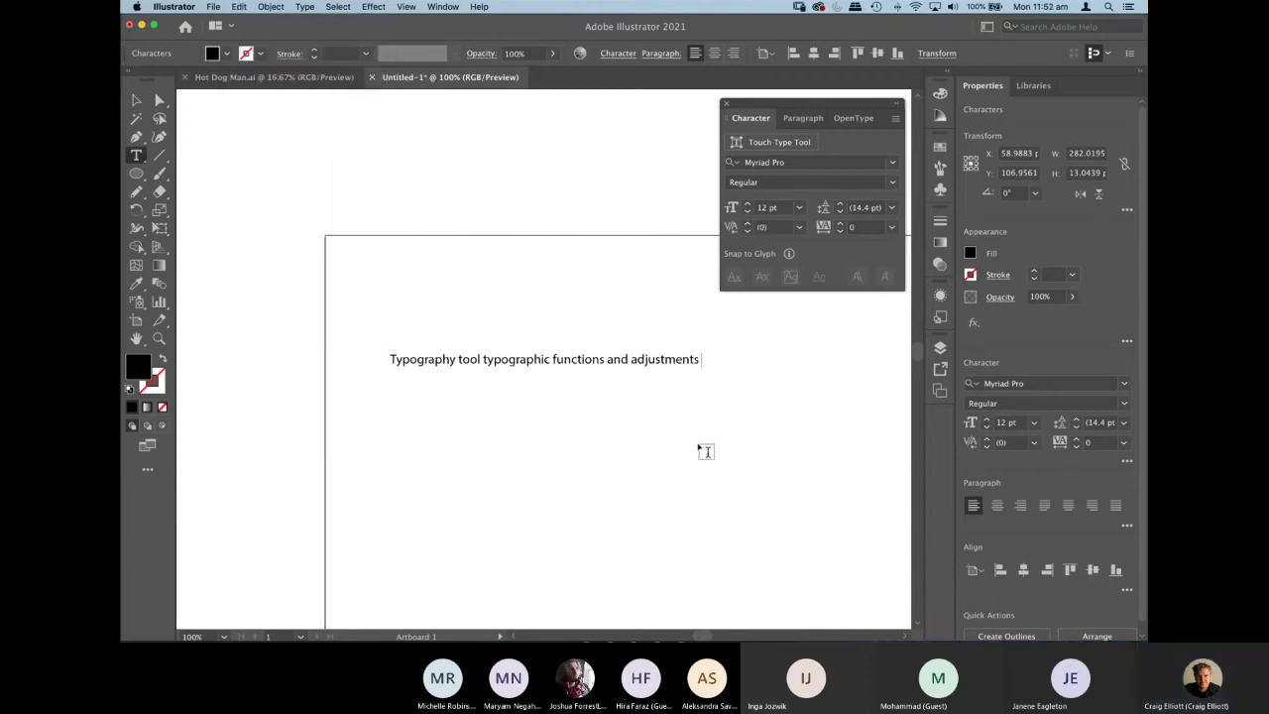
text(Typography tool typographic functions and adjustments)
Change the repeated sentence's initial T to lowercase and move the text line to about X 31 px, Y 89 px.
click(600, 361)
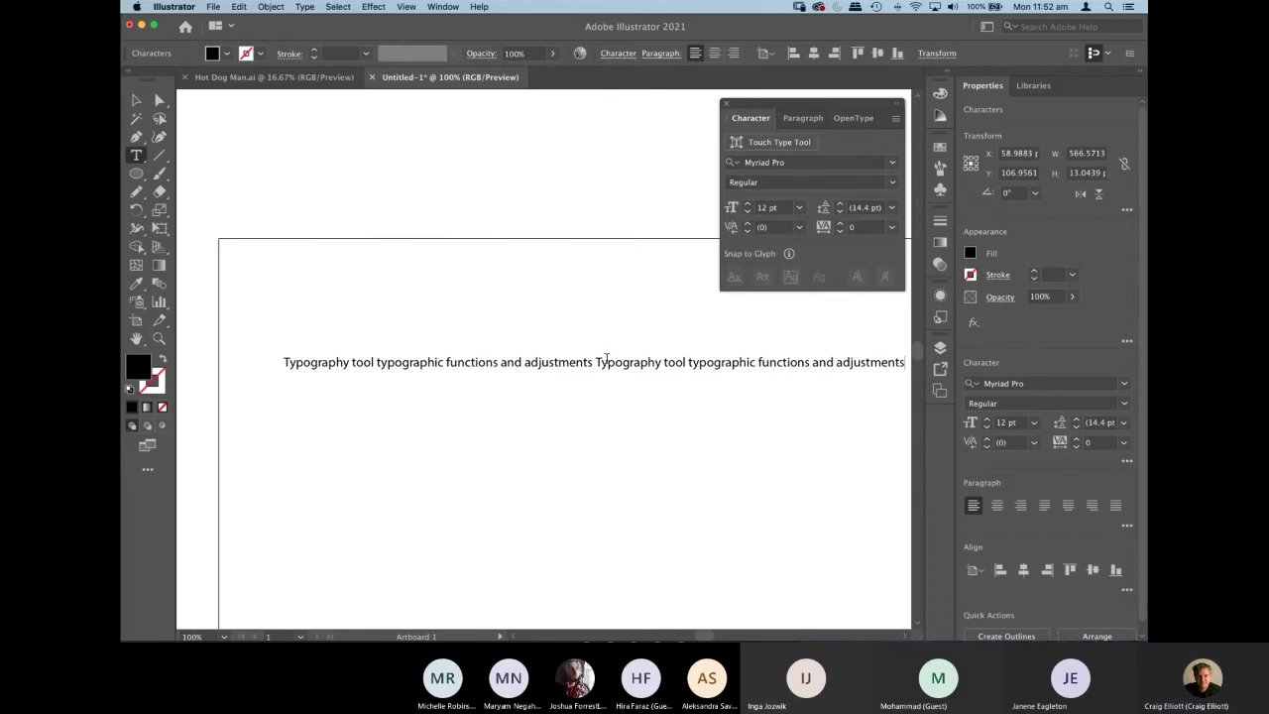
key(Delete)
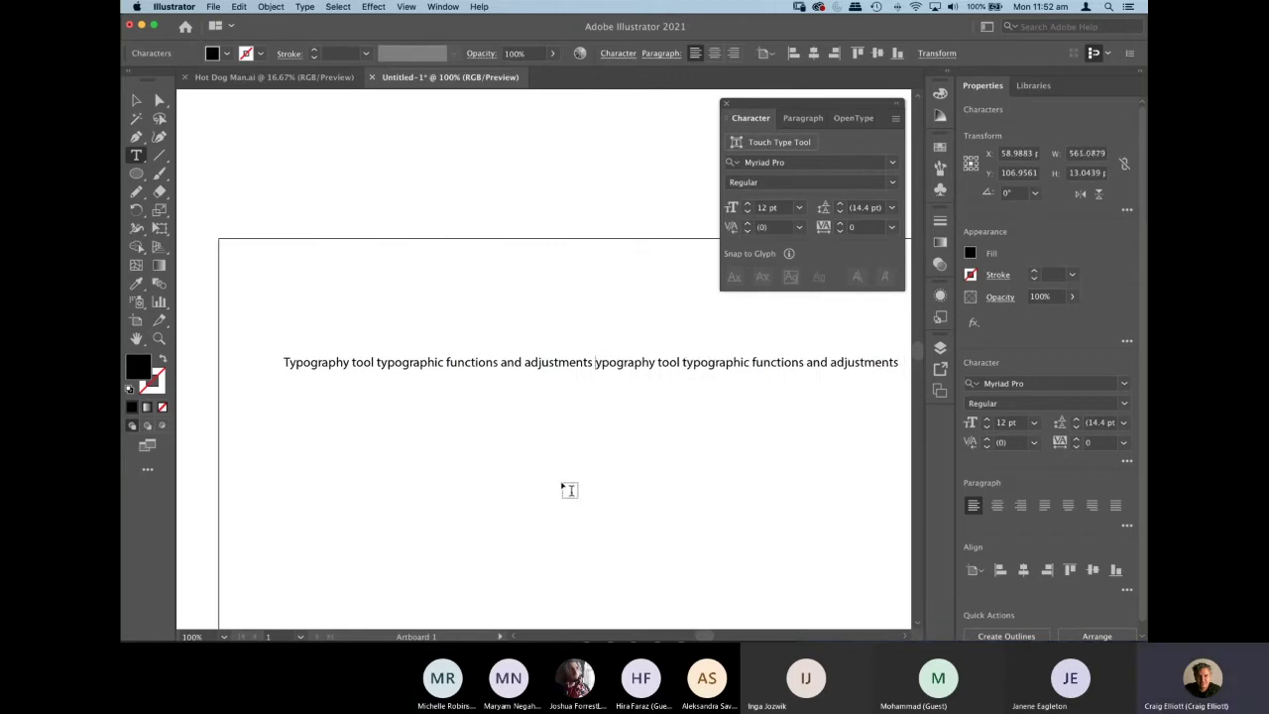
text(t)
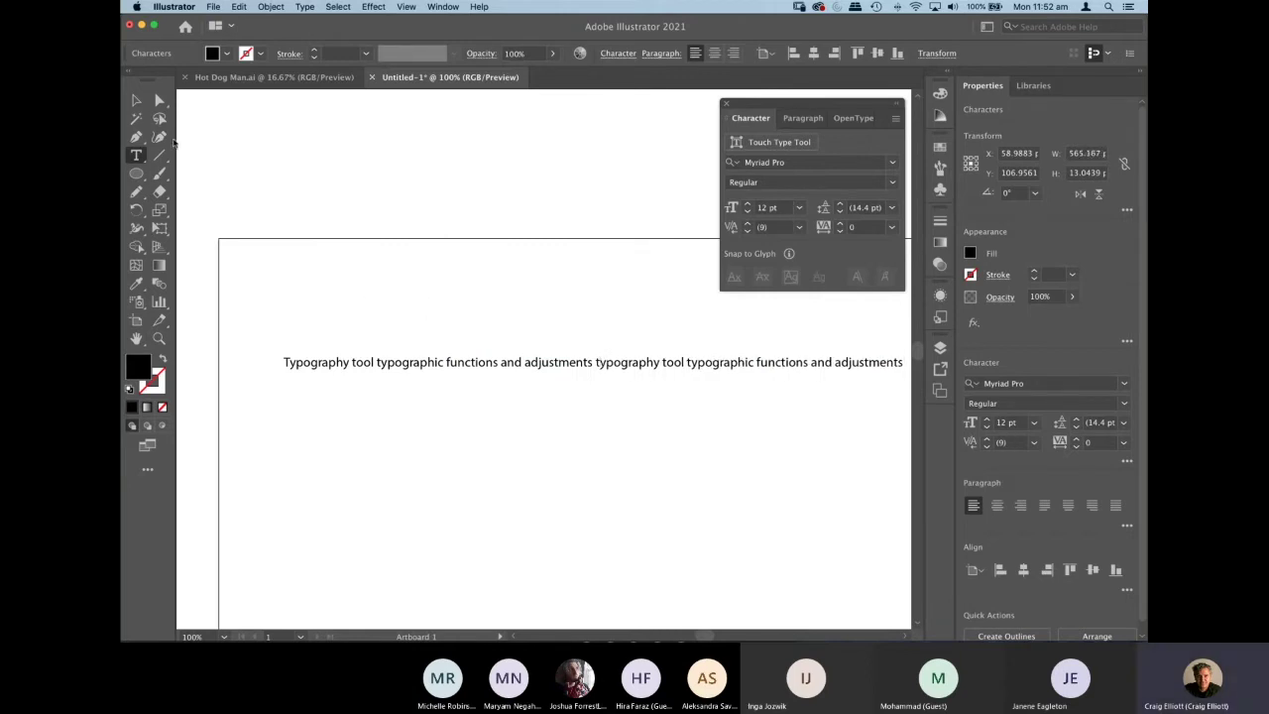
click(137, 101)
drag(499, 368, 466, 351)
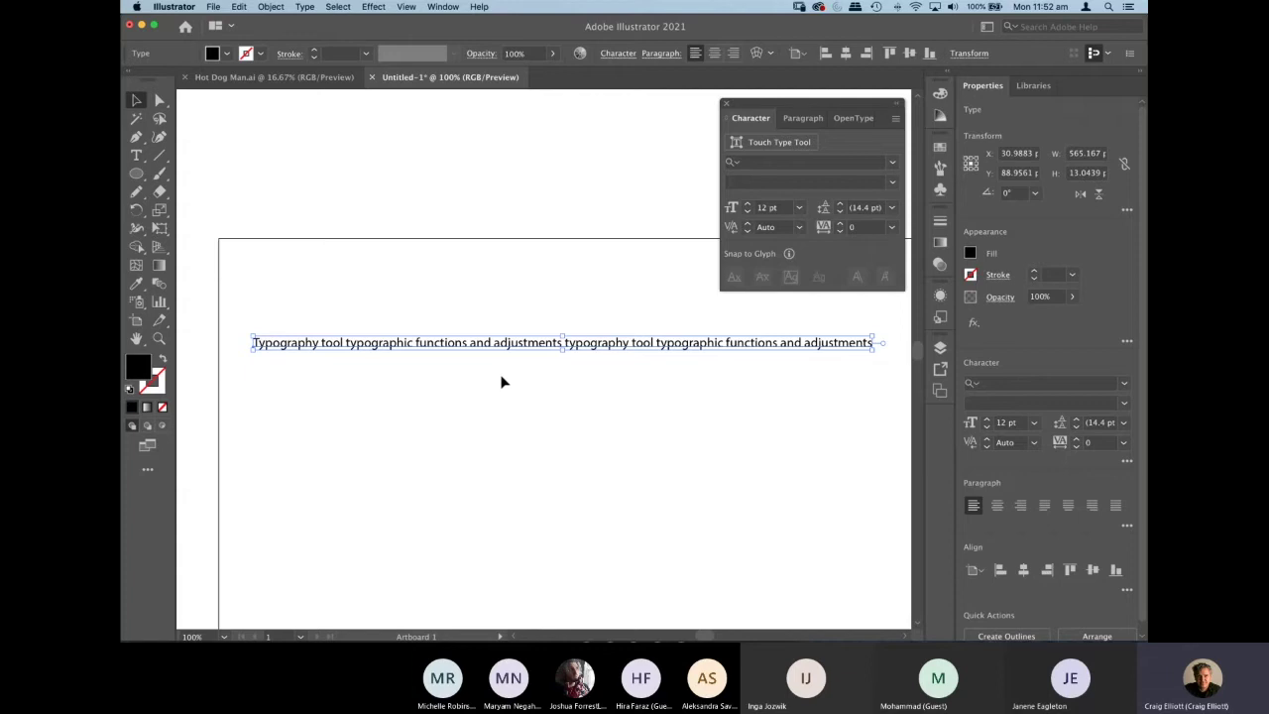
Move the point text line slightly up to about X 33 px, Y 80 px.
click(486, 400)
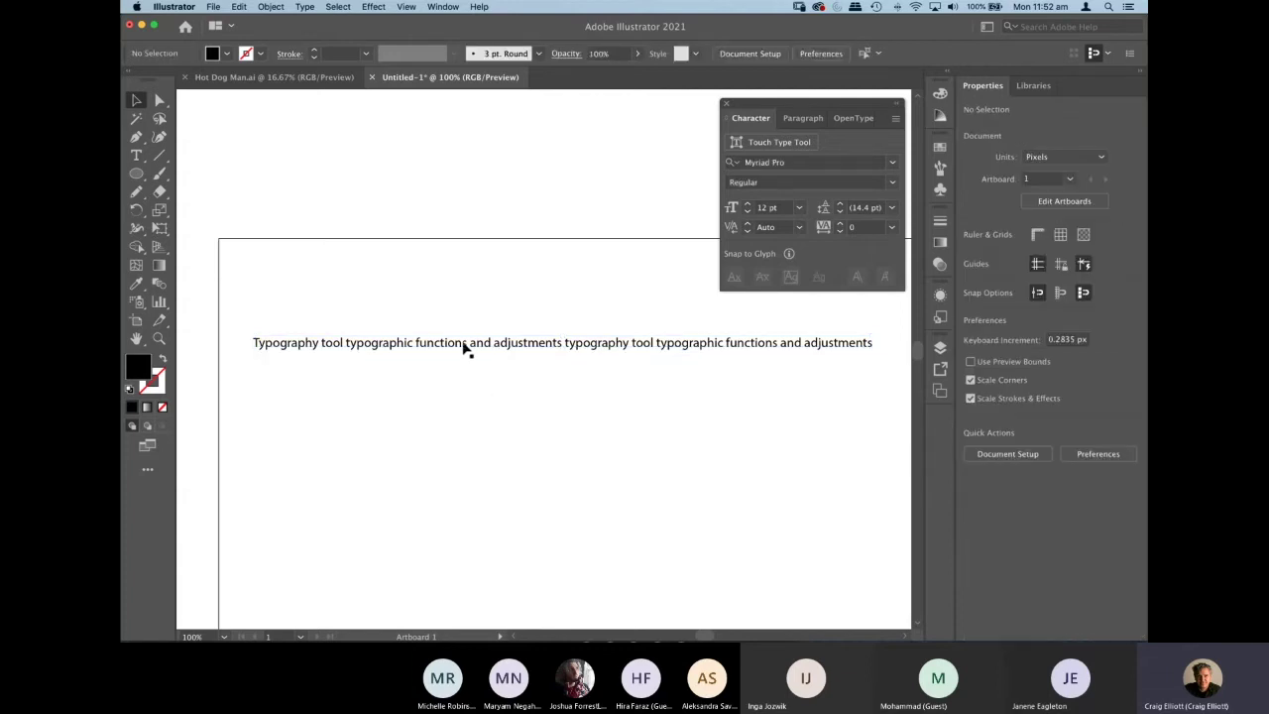
click(354, 346)
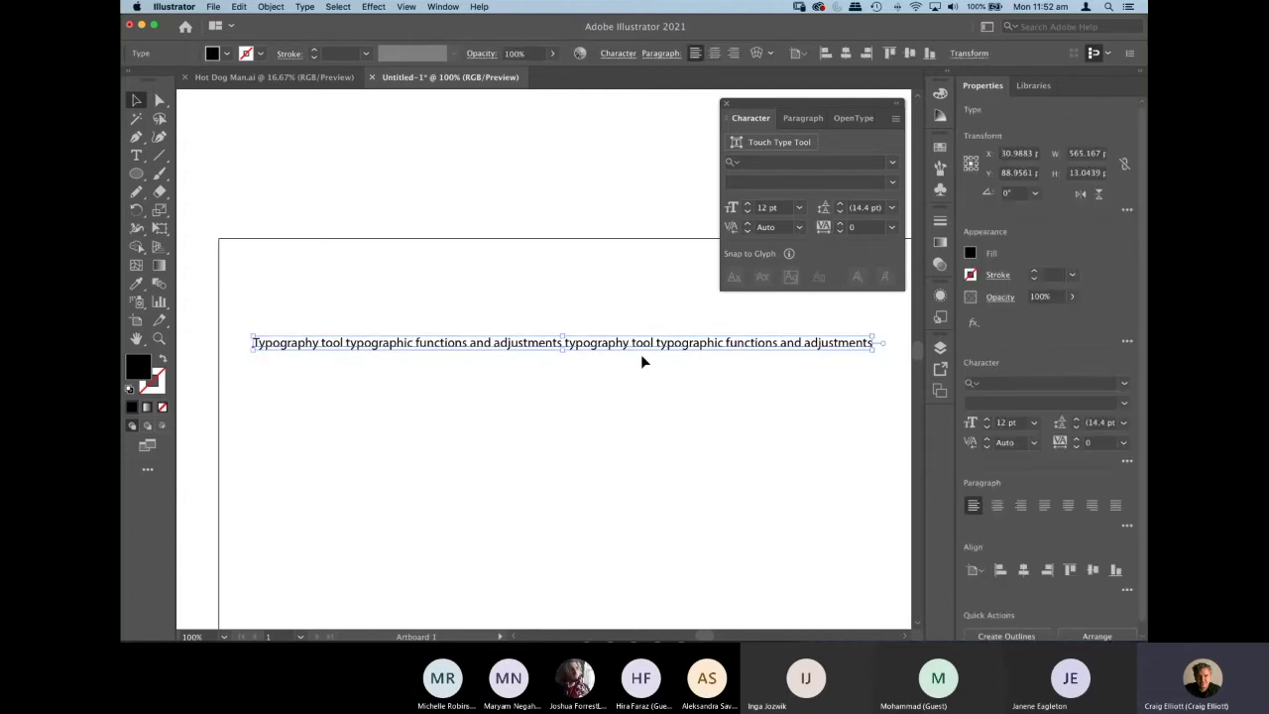
drag(617, 346, 622, 337)
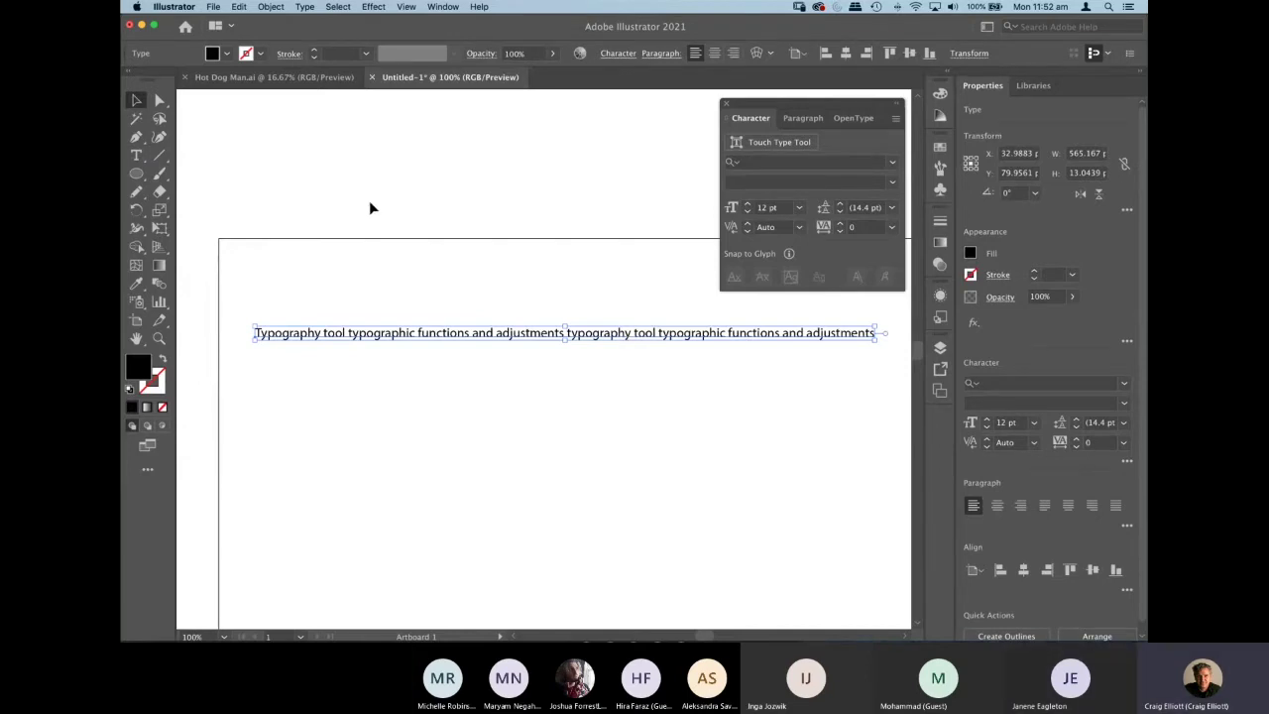
Draw an area text frame about 139 by 126 px below the point text line, filled with placeholder text.
click(136, 155)
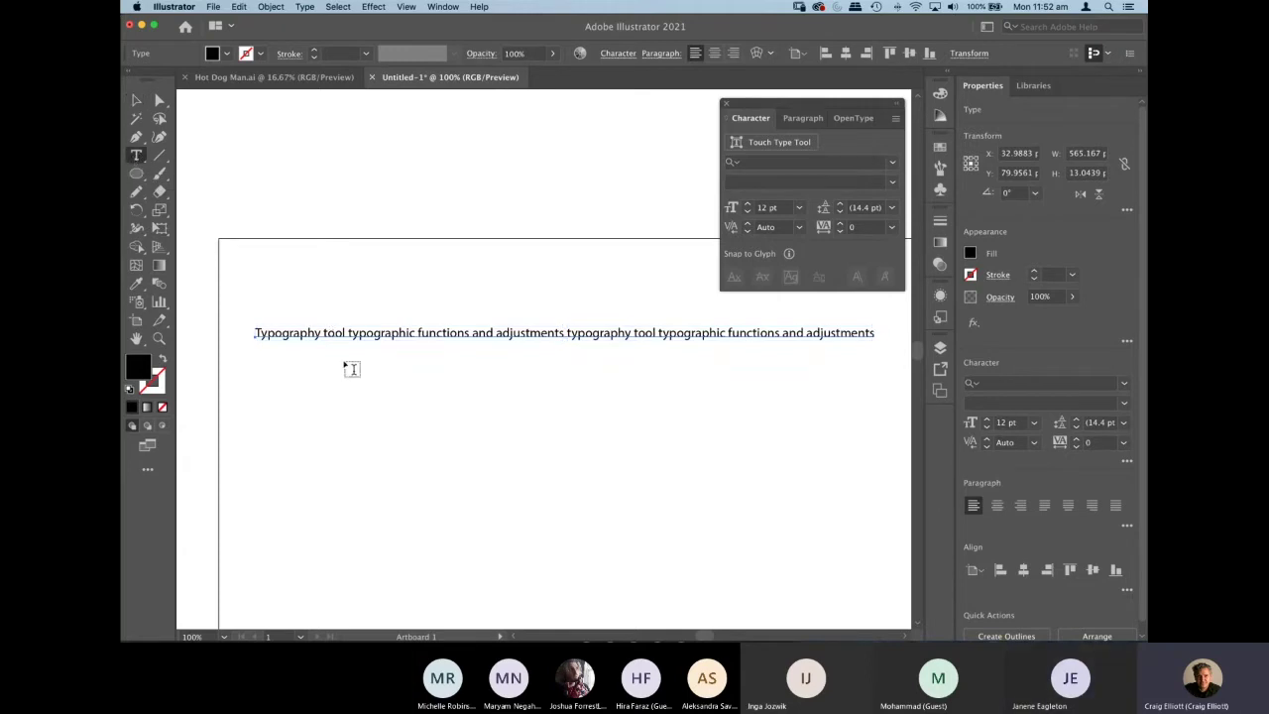
drag(274, 361, 427, 498)
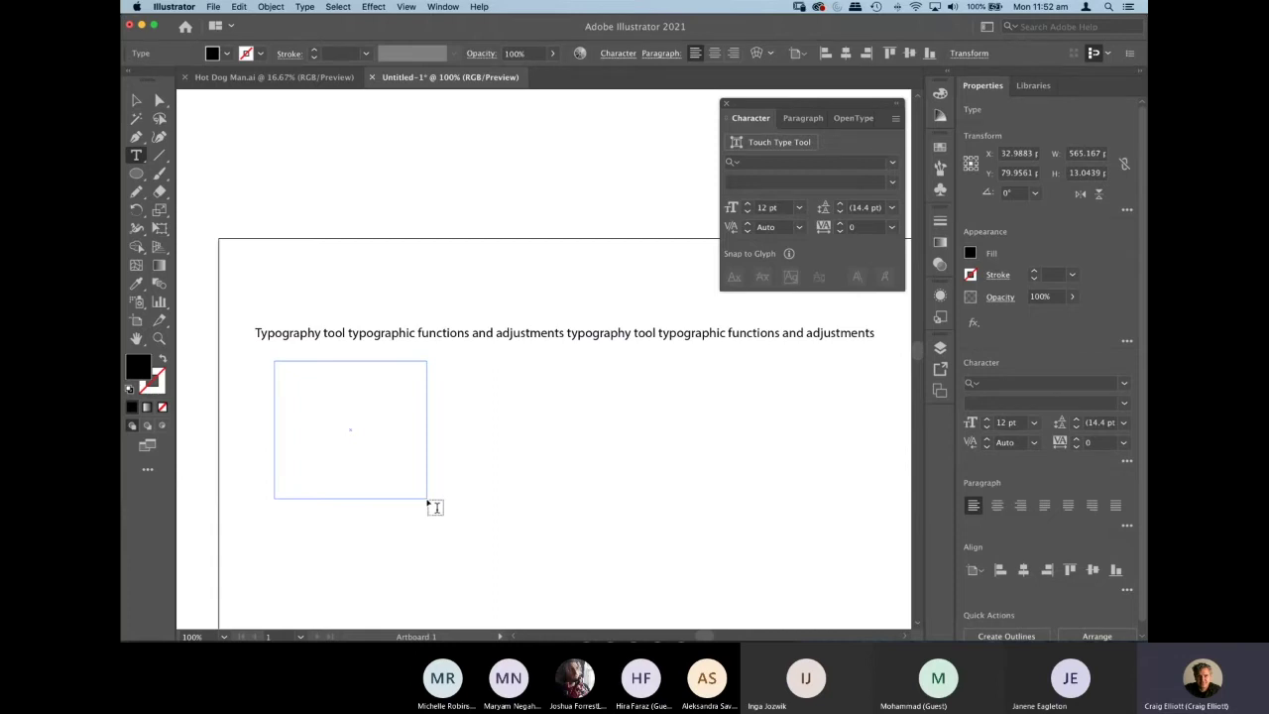
drag(427, 498, 428, 503)
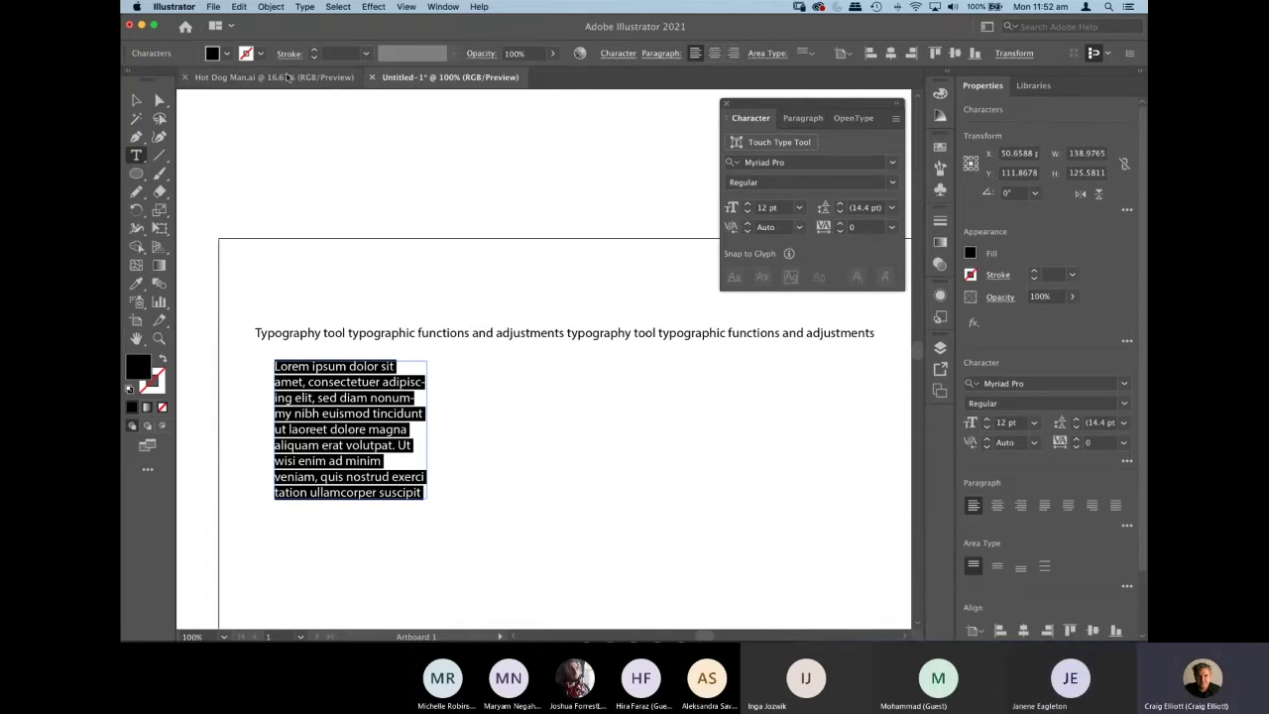
Resize the area text frame so its text reflows, ending at about 232 px wide and 204 px high.
click(135, 101)
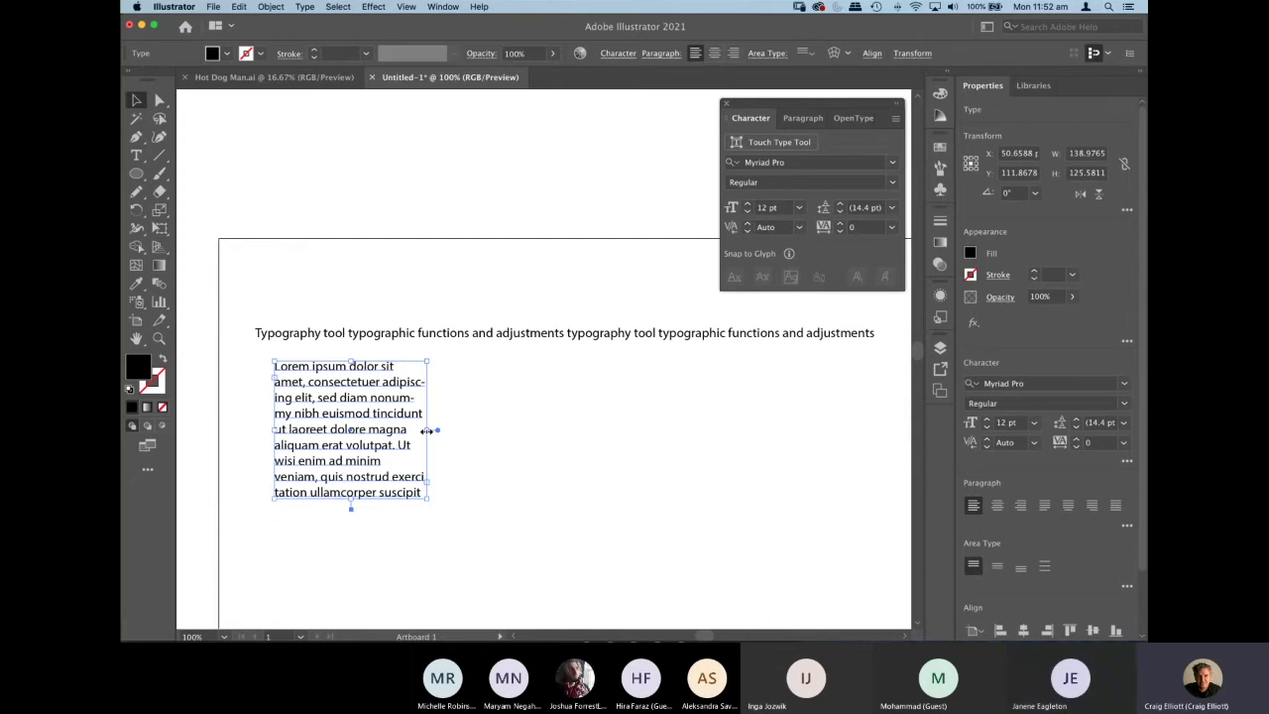
drag(427, 430, 624, 440)
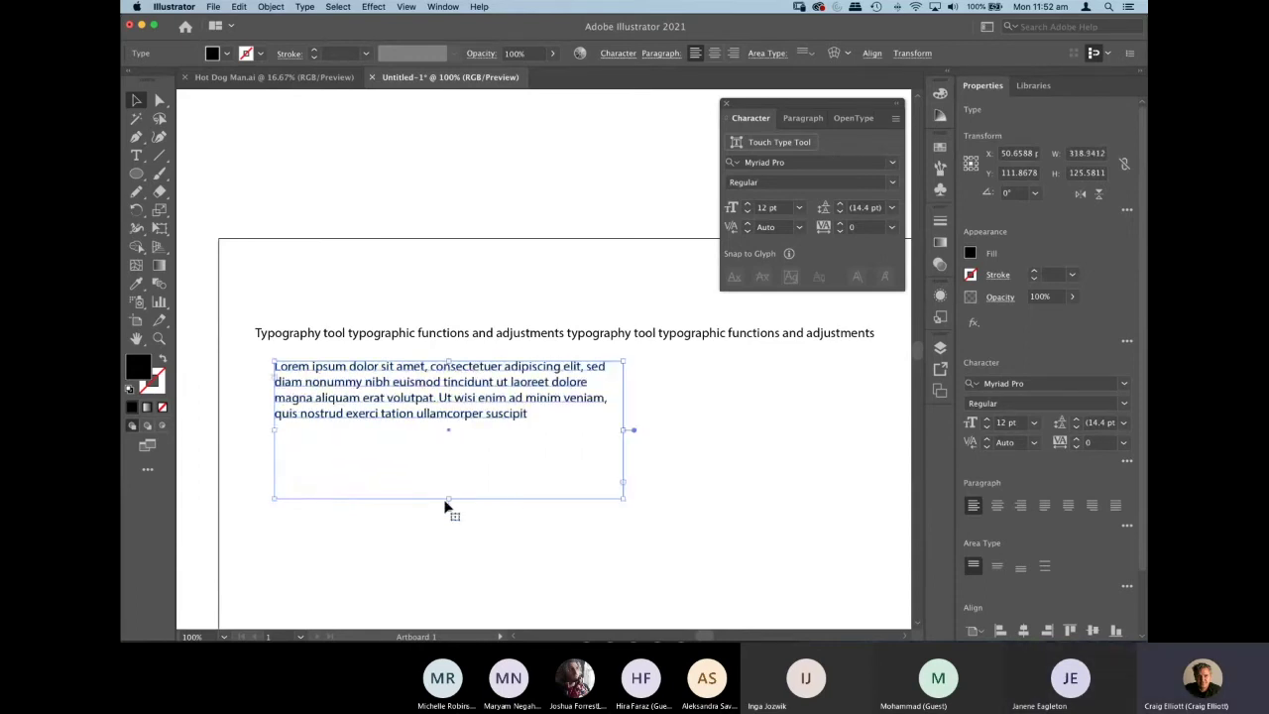
double_click(448, 506)
drag(624, 397, 539, 473)
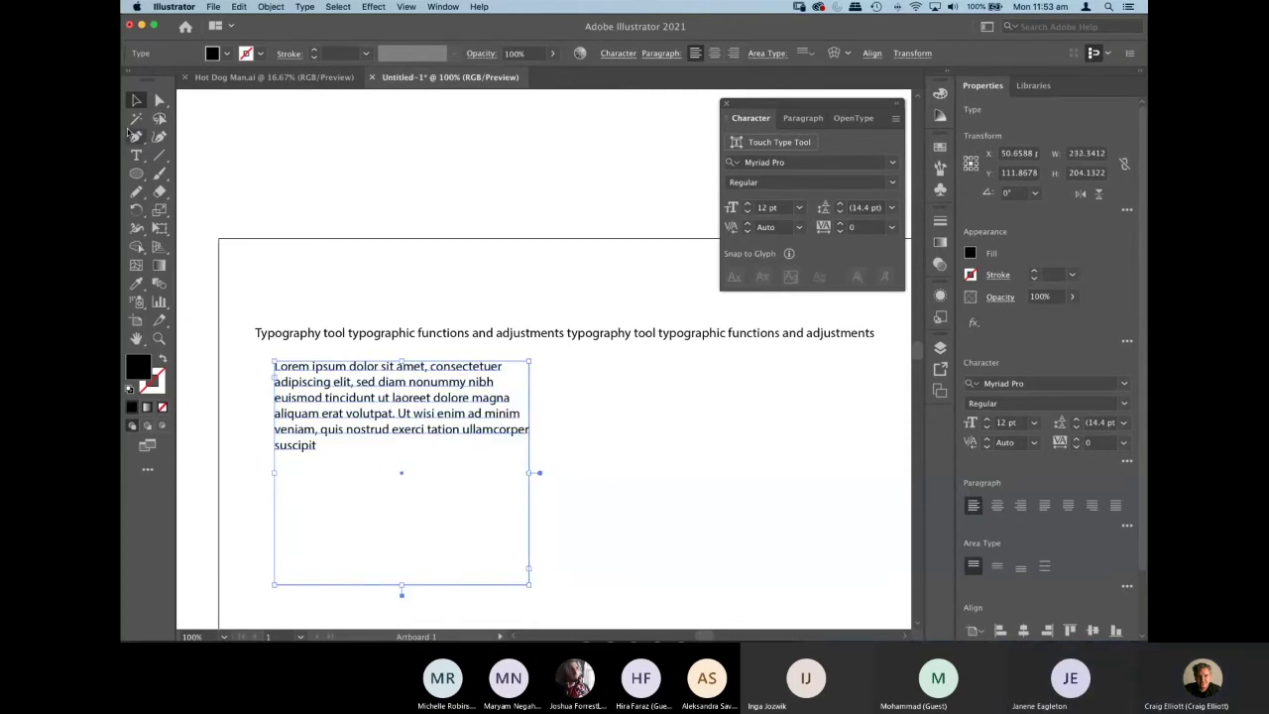
Replace the frame's placeholder text with "Typography tool typographic functions and adjustments" repeated four times, separated by full stops.
key(t)
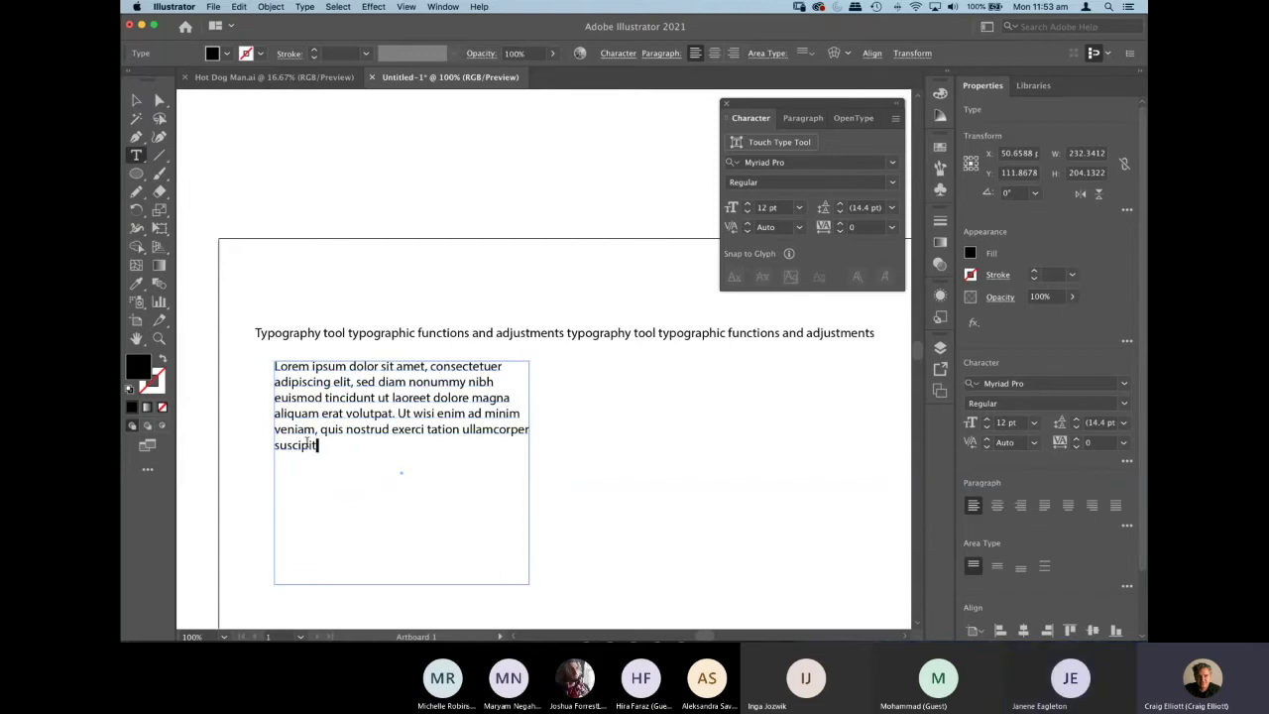
drag(317, 445, 255, 346)
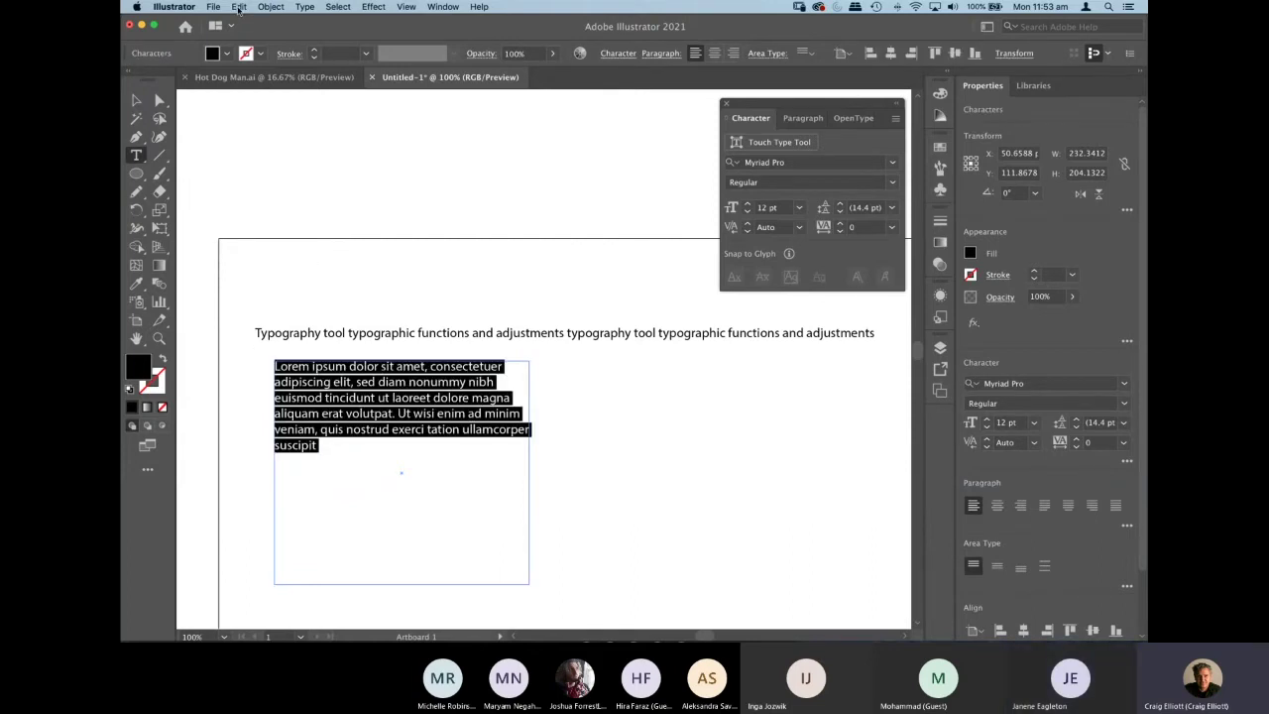
click(239, 6)
click(251, 76)
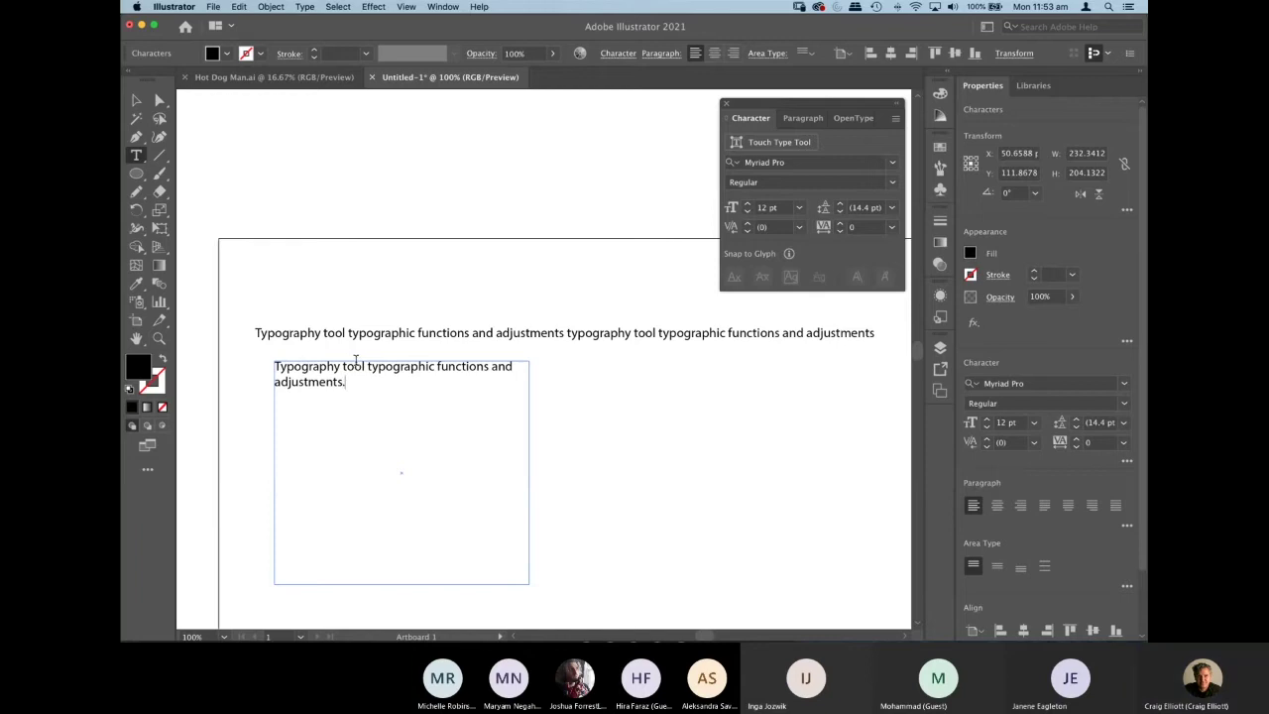
text(. Typography tool typographic functions and adjustments)
text(.)
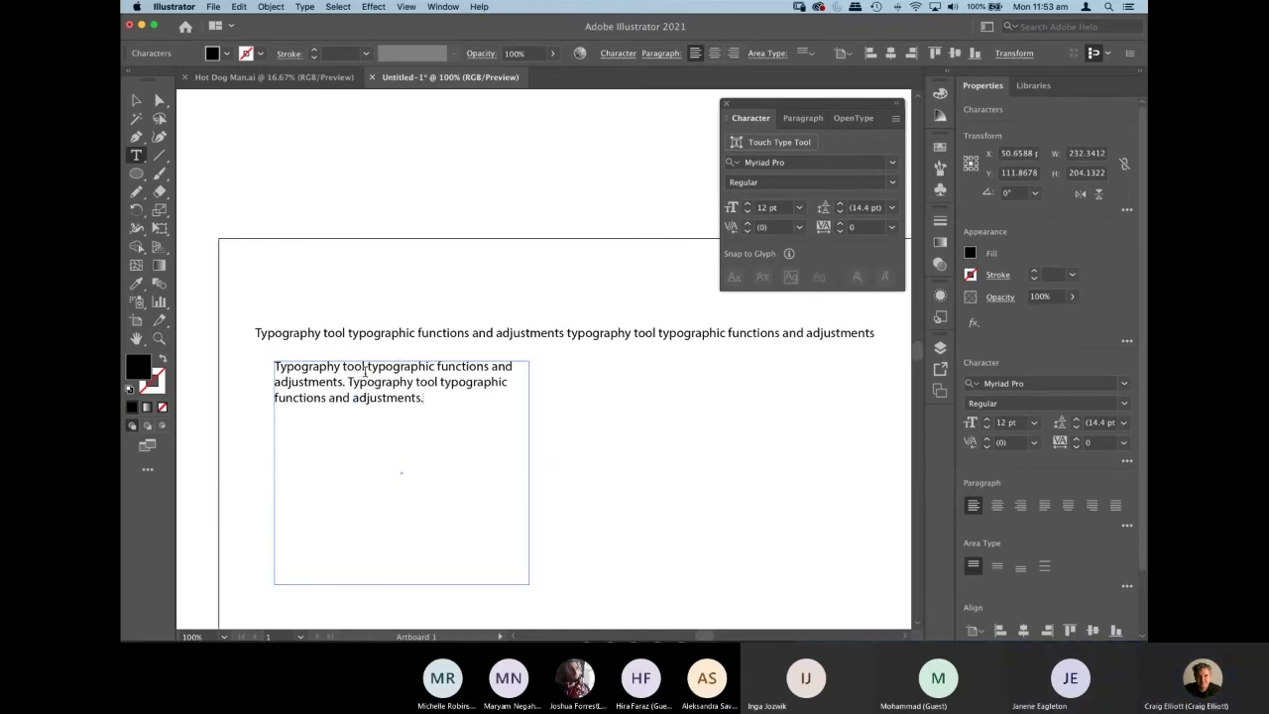
text(Typography tool typographic functions and adjustments)
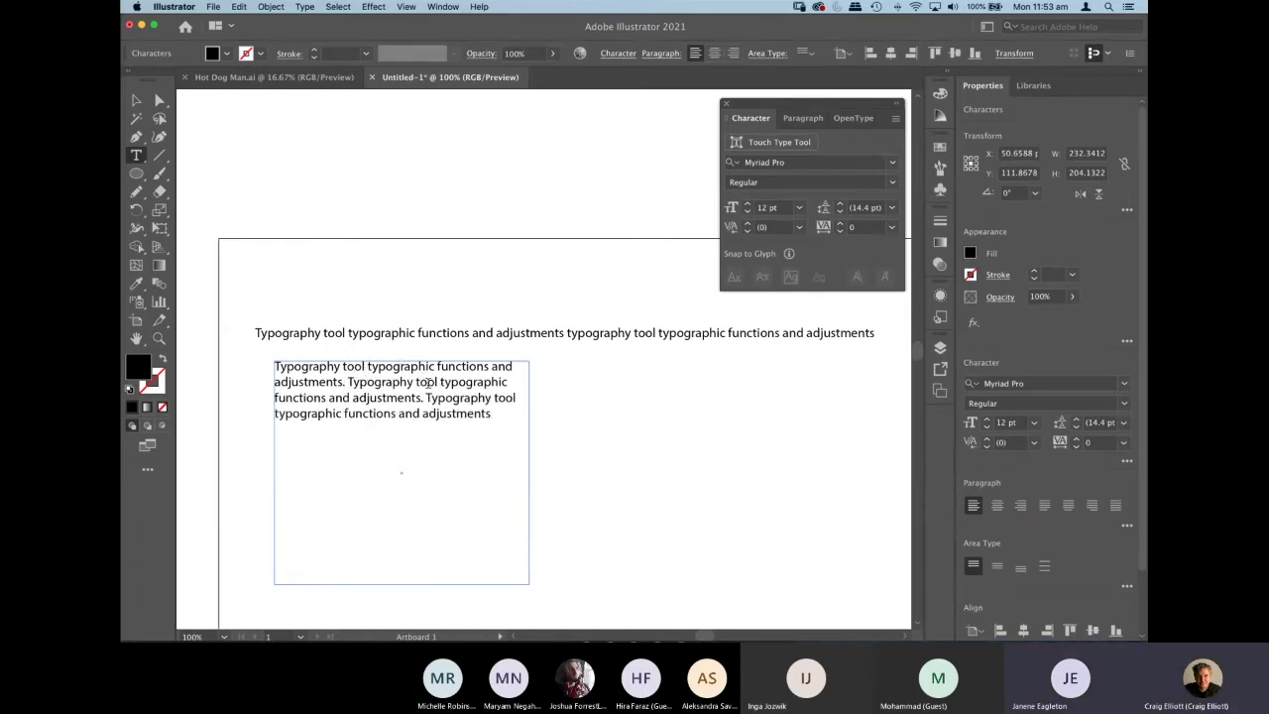
text(Typography tool typographic functions and adjustments)
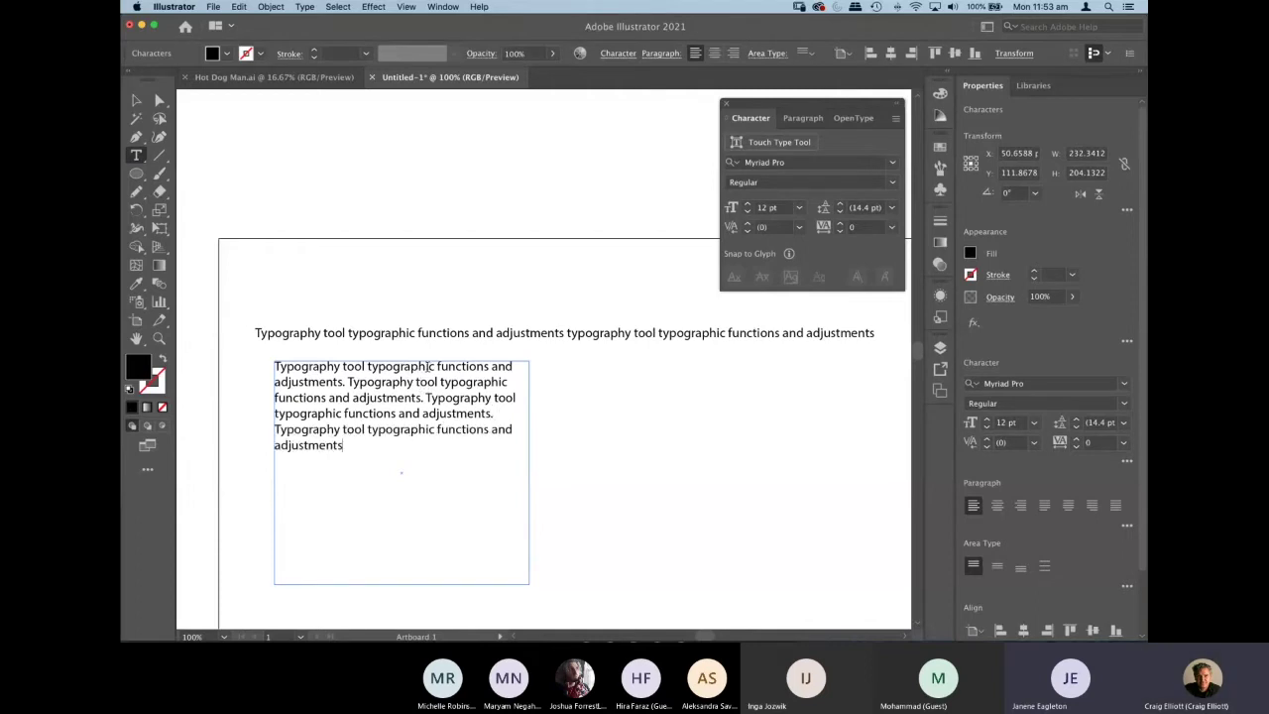
Narrow the area text frame to about 155 px wide and widen it again to about 212 px.
click(136, 101)
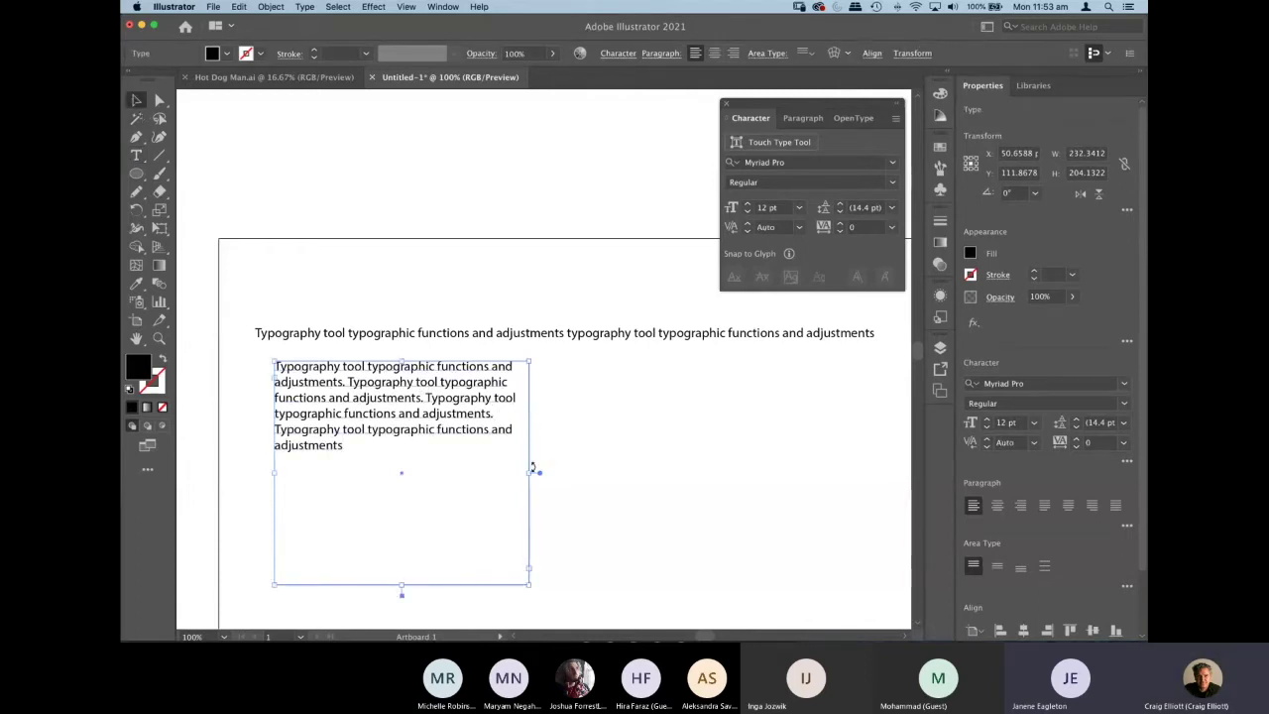
drag(530, 473, 445, 475)
click(491, 443)
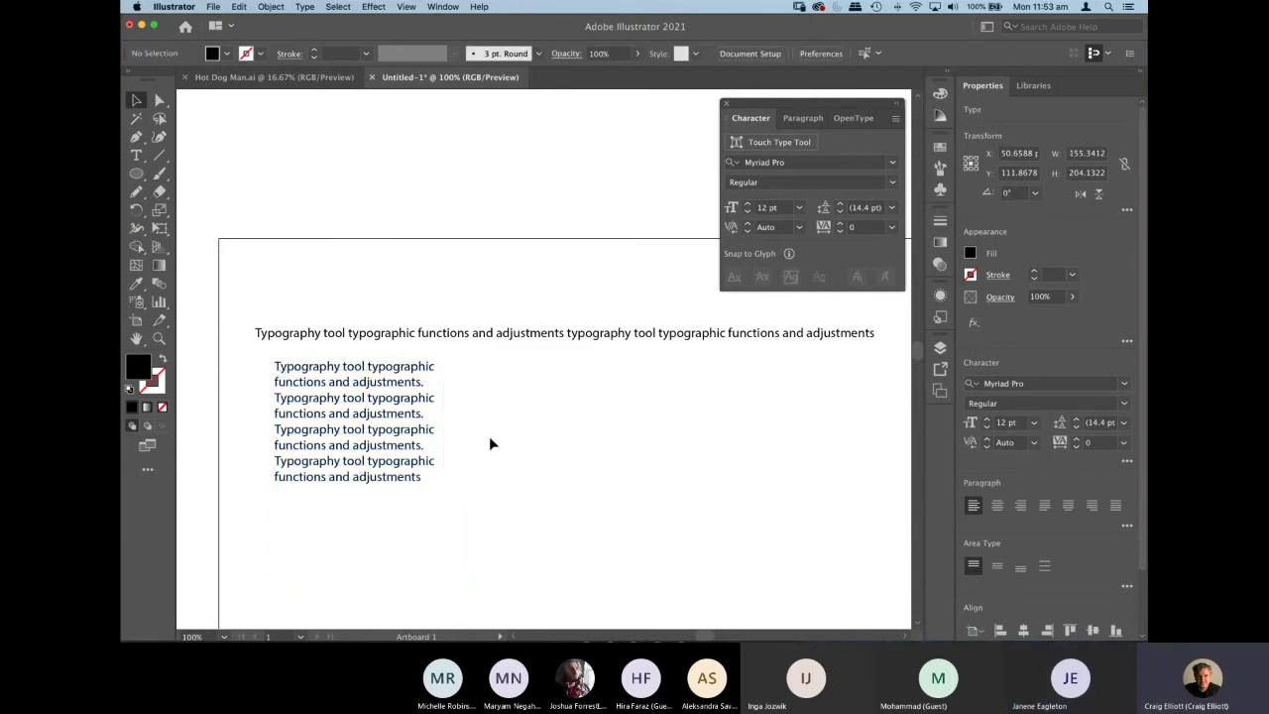
click(388, 431)
drag(445, 473, 507, 476)
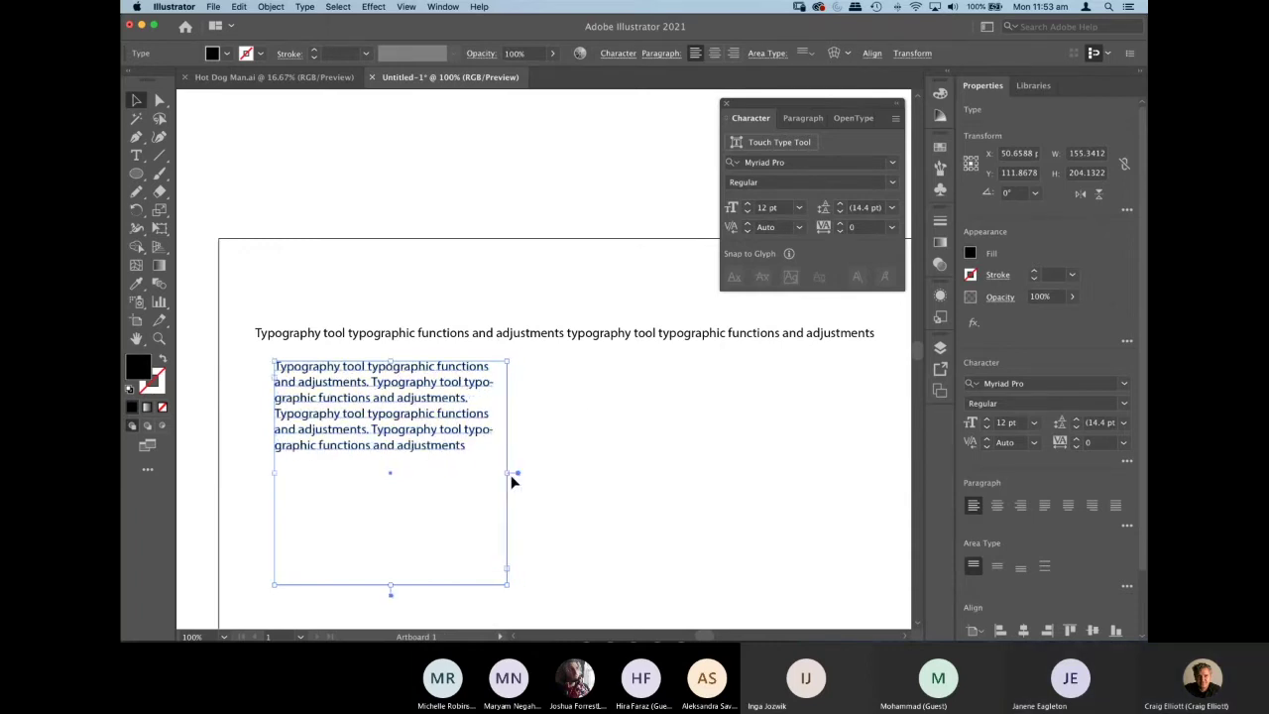
Squash the point text line horizontally to about 141 px wide and move it to about X 113 px, Y 67 px.
click(557, 337)
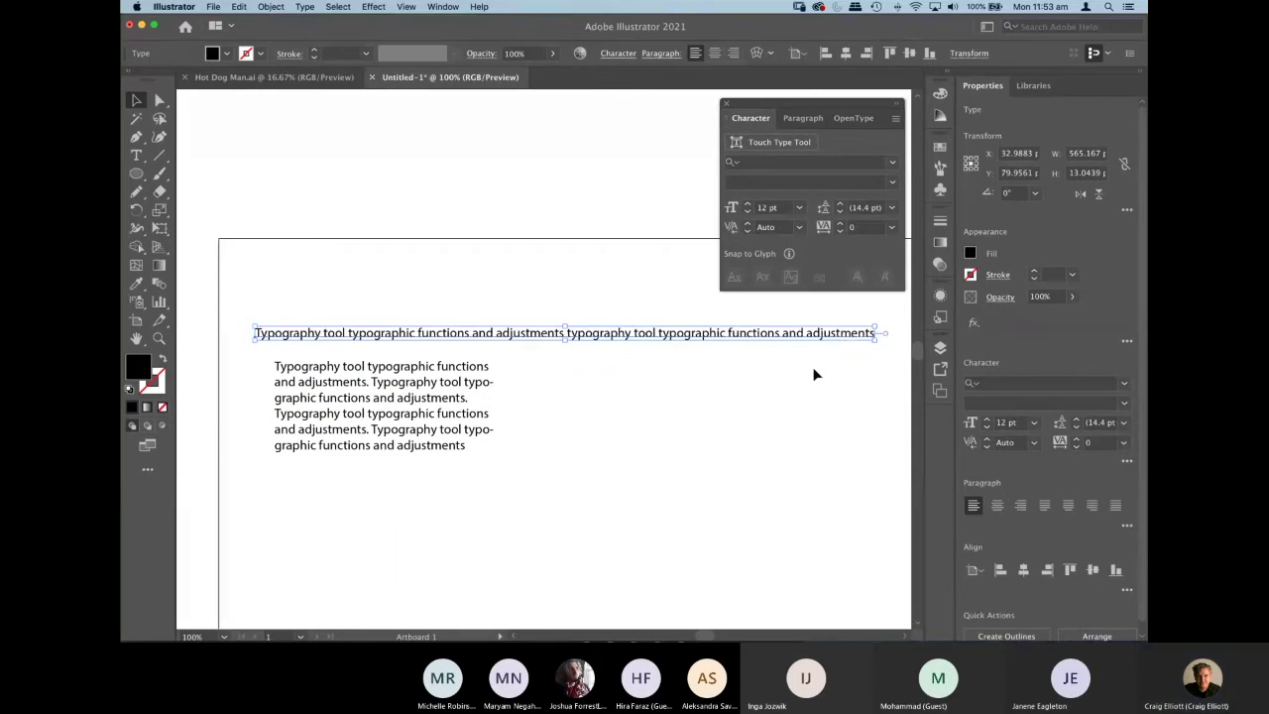
drag(756, 396, 705, 442)
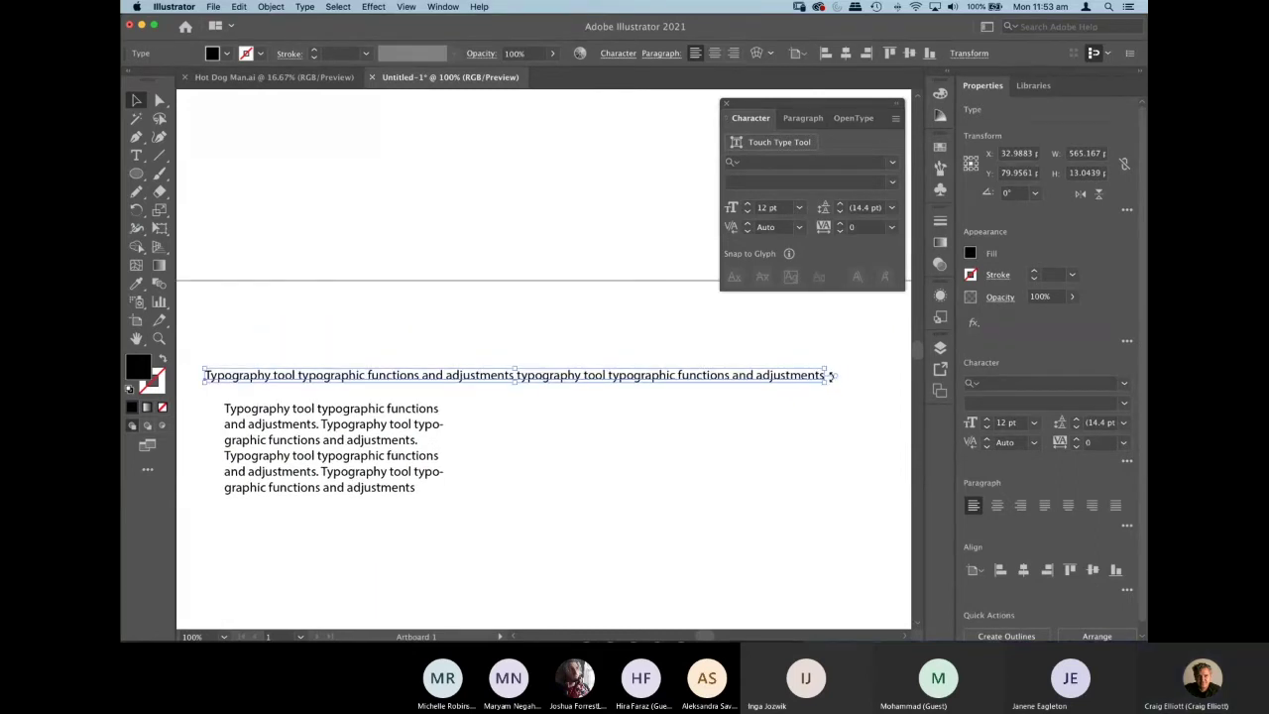
drag(830, 374, 411, 369)
click(343, 401)
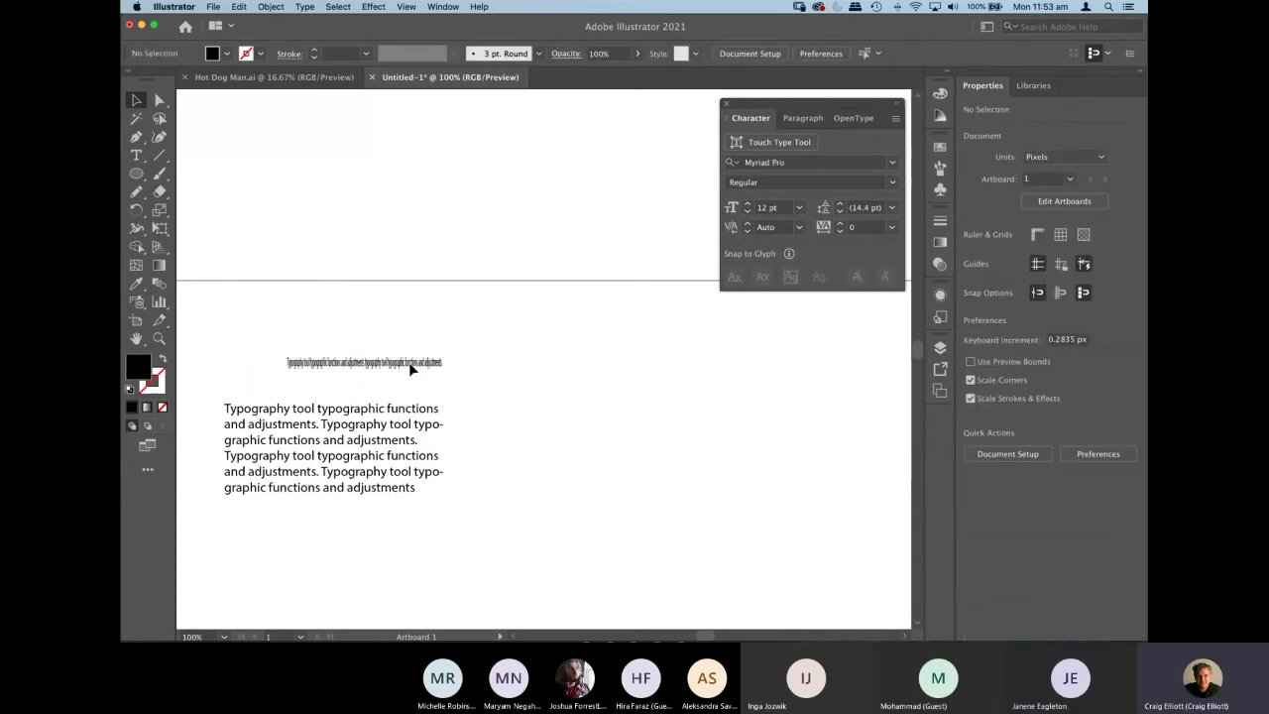
click(411, 368)
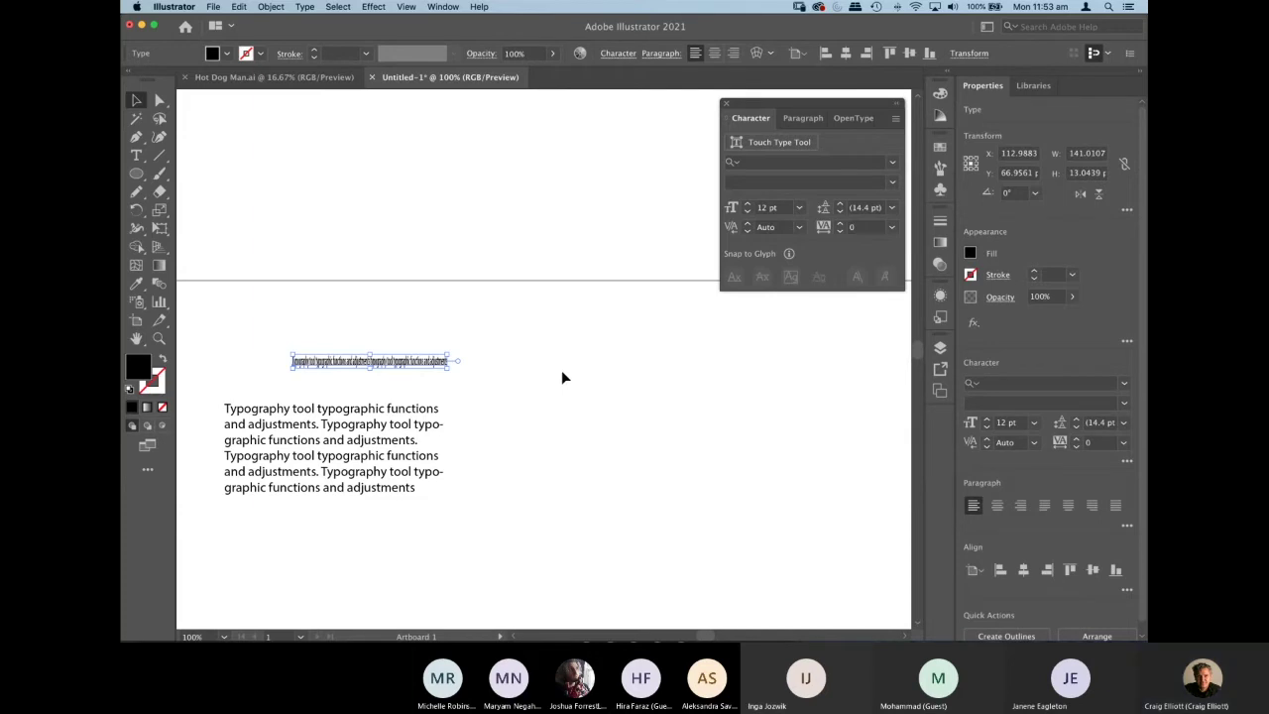
Widen the area text frame to about 288 px, and undo both this and the point text's squashing and move.
click(454, 477)
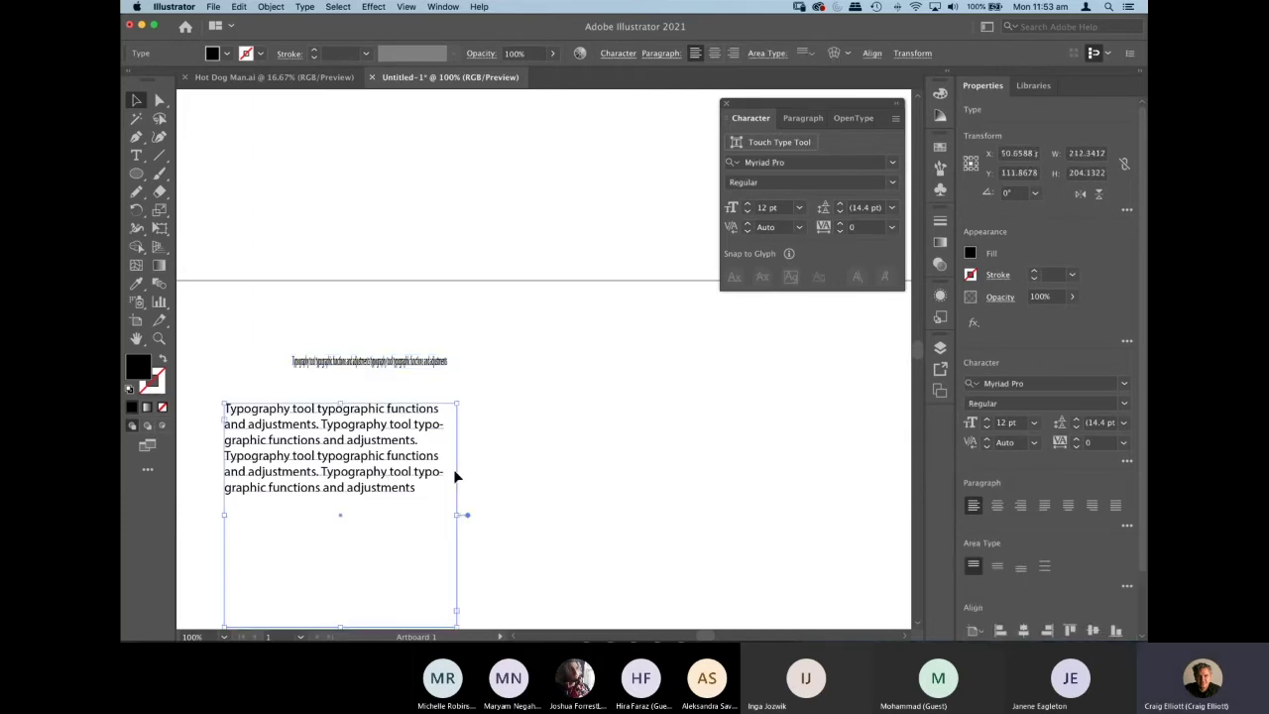
drag(459, 516, 537, 512)
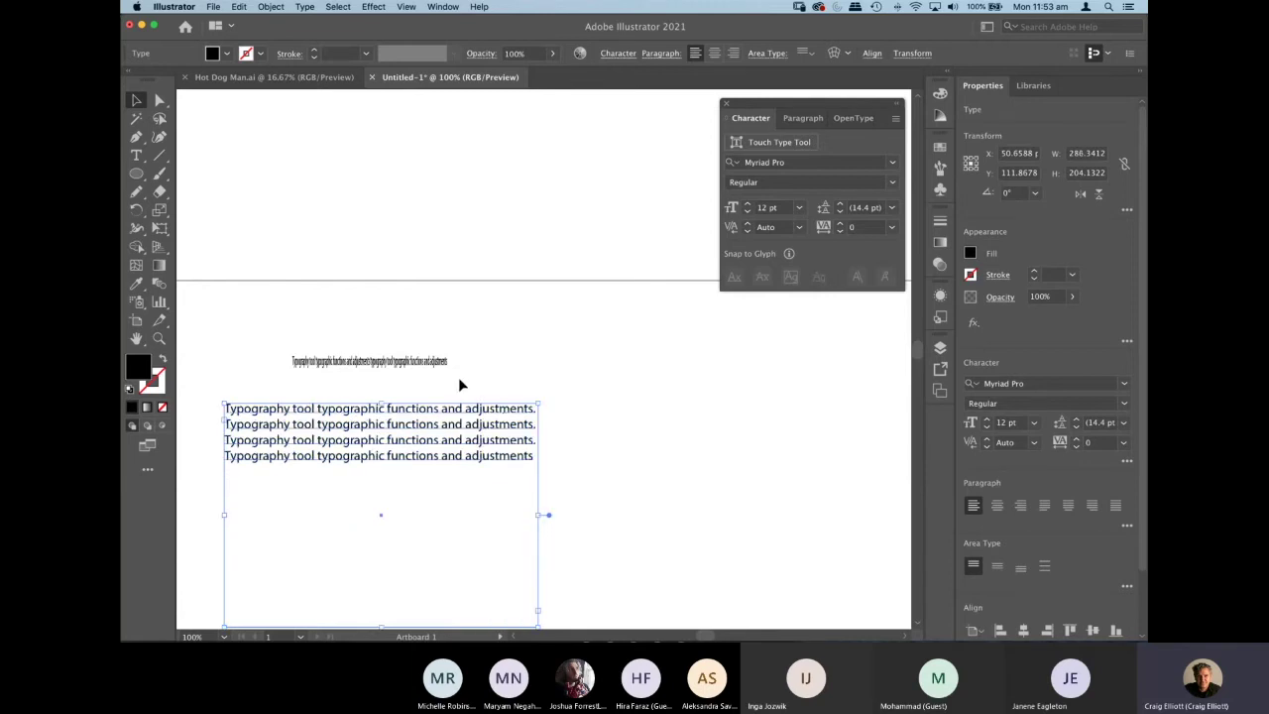
click(421, 362)
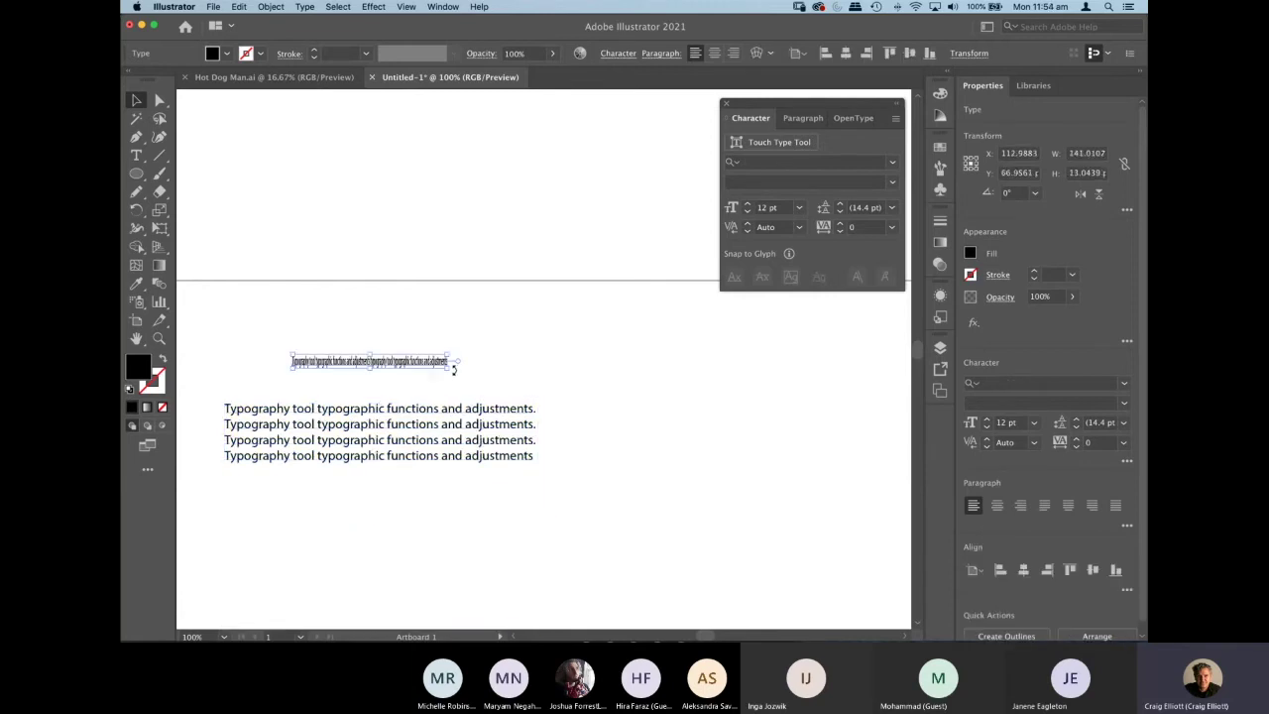
key(super+z)
key(super+z)
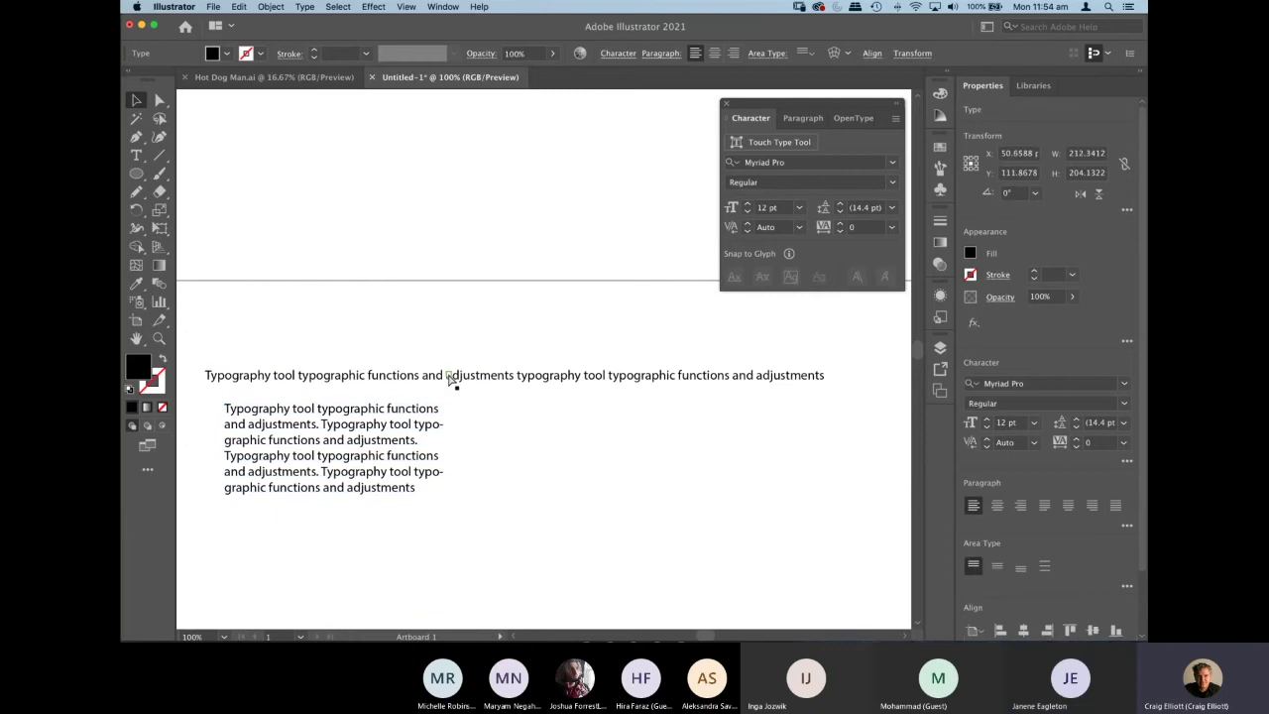
Move the point text line to about X 47 px, Y 61 px and the area text frame to about X 49 px, Y 101 px.
click(478, 435)
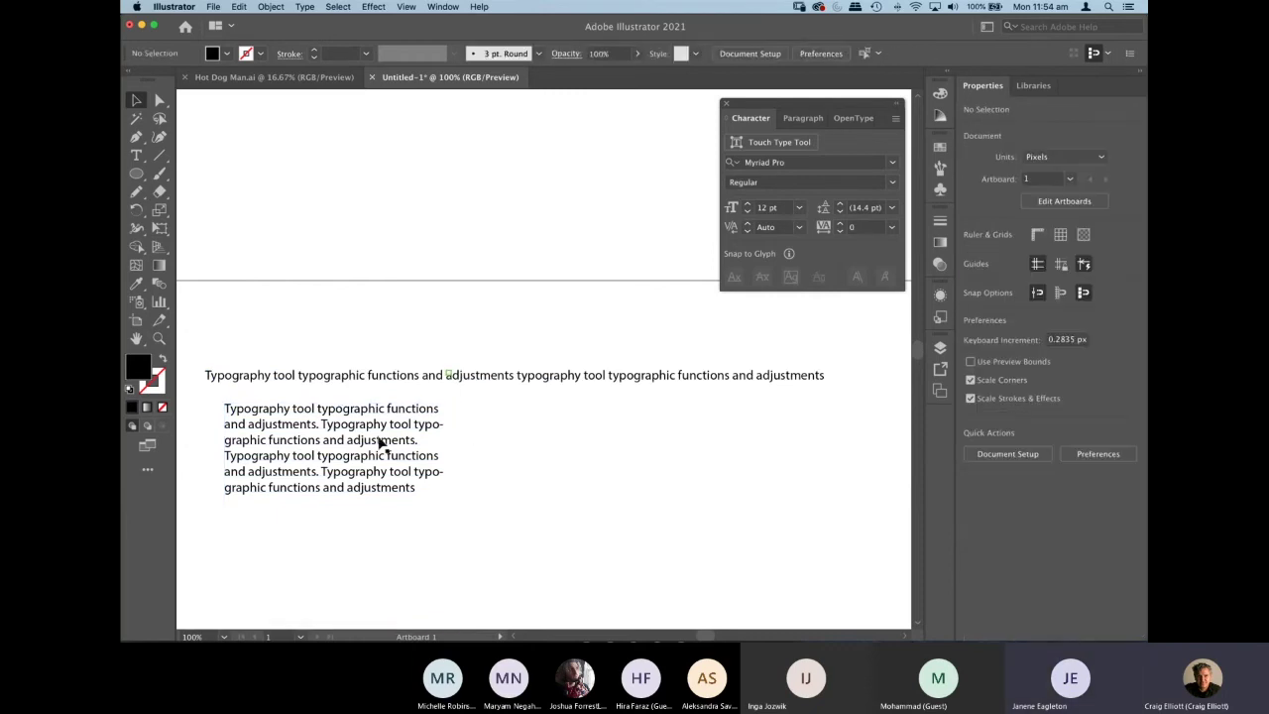
drag(379, 443, 418, 472)
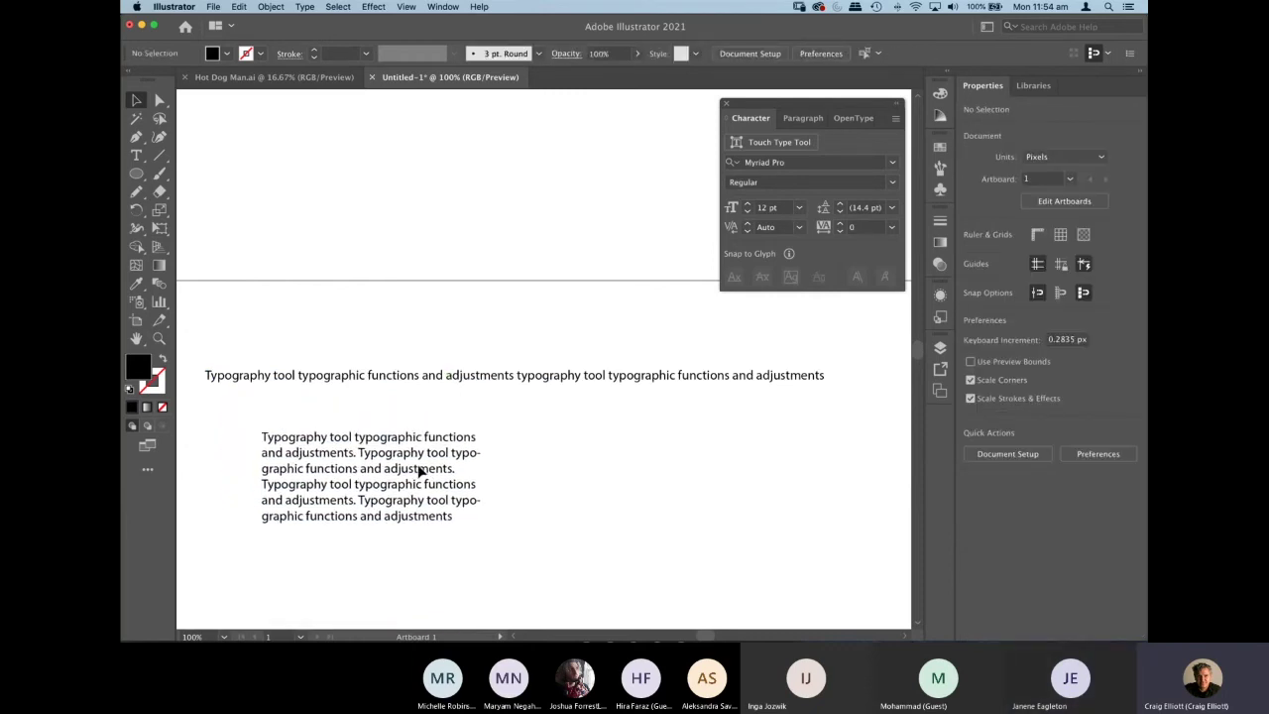
drag(405, 376, 418, 356)
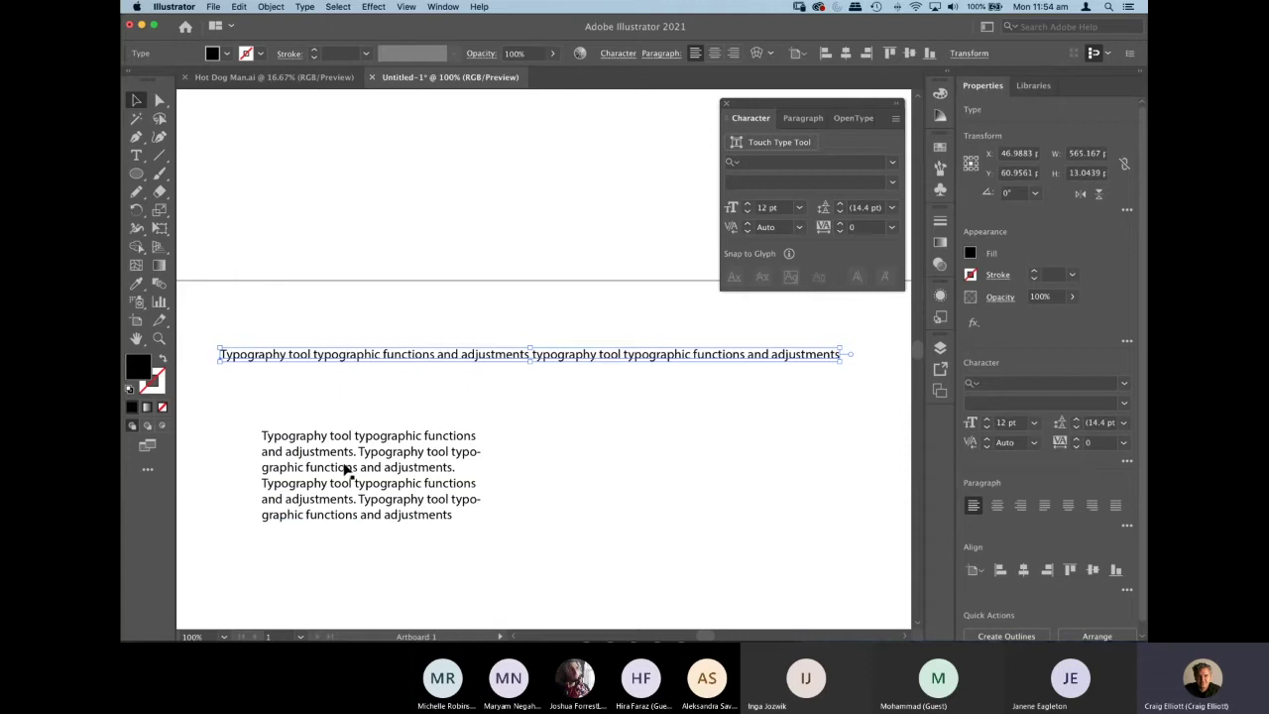
drag(354, 458, 313, 423)
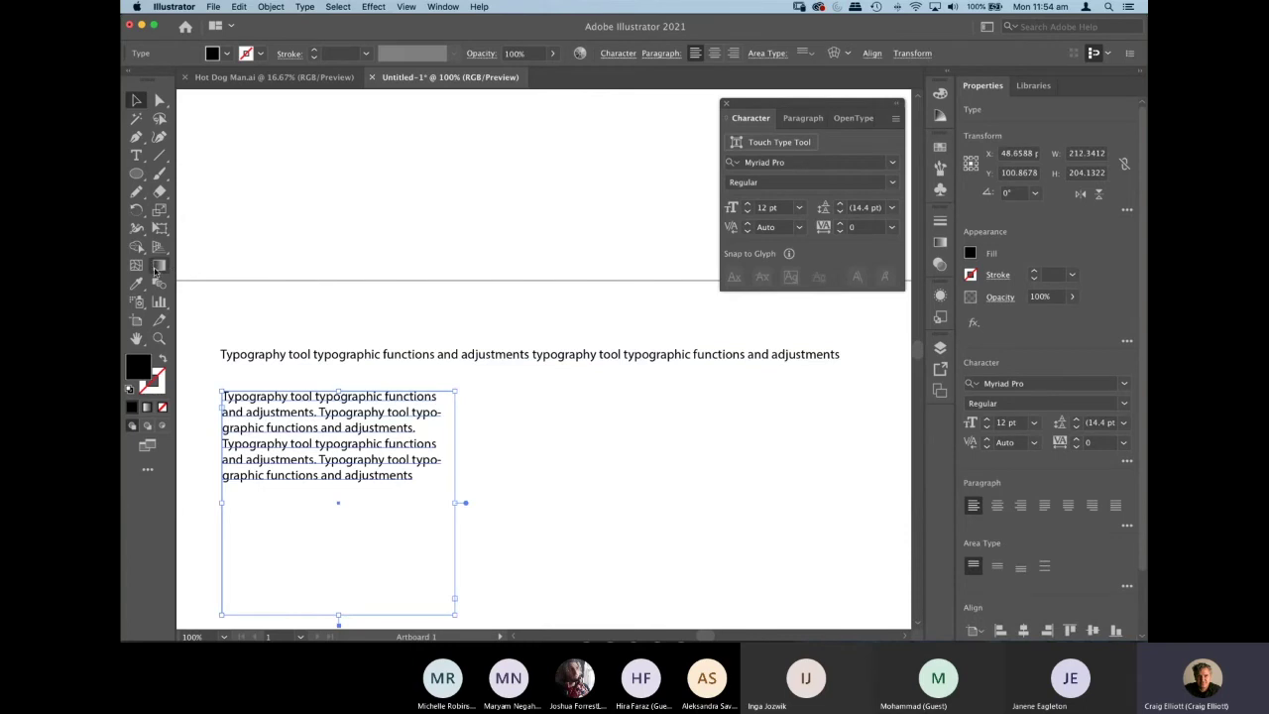
Delete everything after "Typography tool" in the point text line.
click(136, 155)
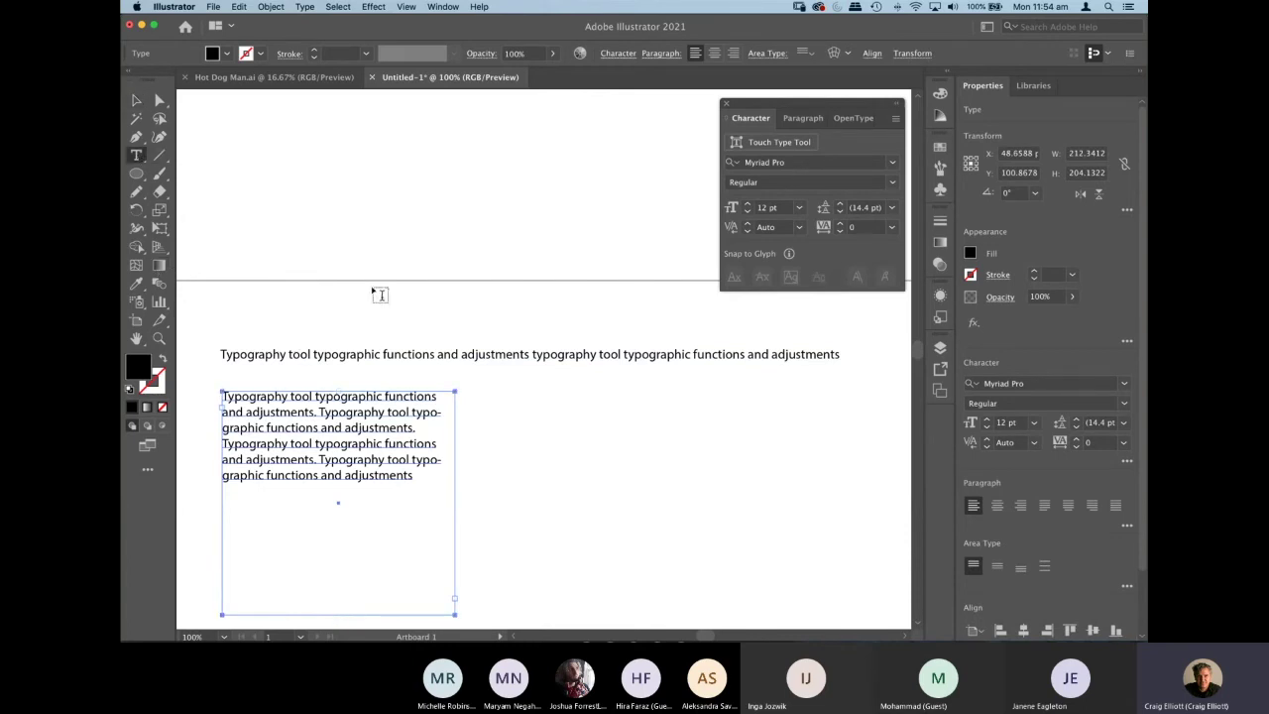
drag(313, 354, 874, 354)
key(BackSpace)
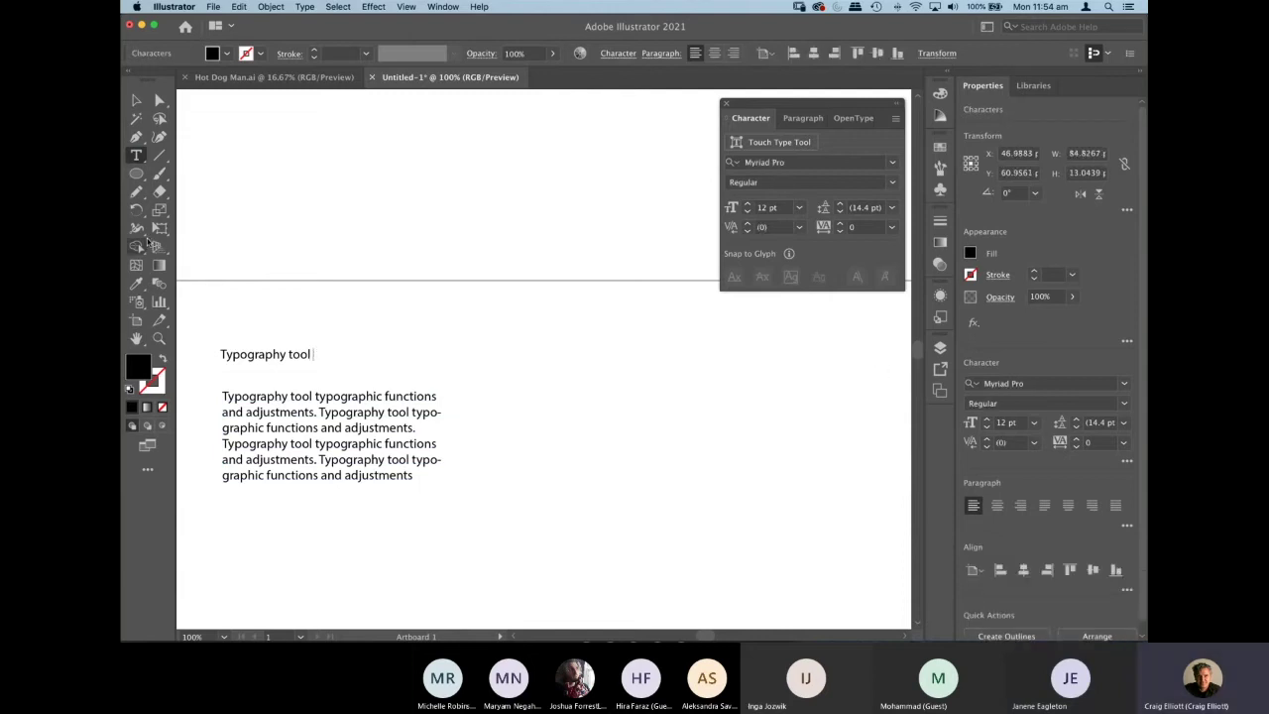
Move the "Typography tool" text to about X 270 px, Y 38 px and the area text frame to about X 28 px, Y 71 px.
click(137, 100)
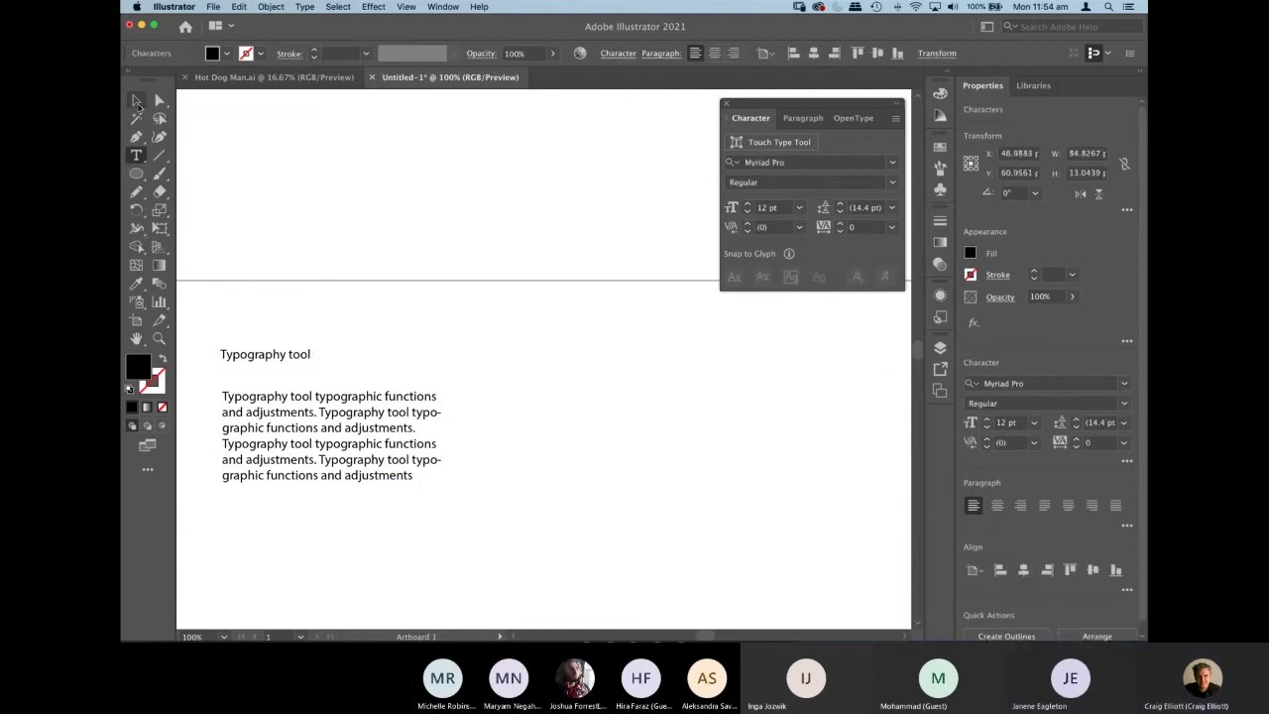
drag(294, 362, 521, 337)
drag(385, 424, 362, 391)
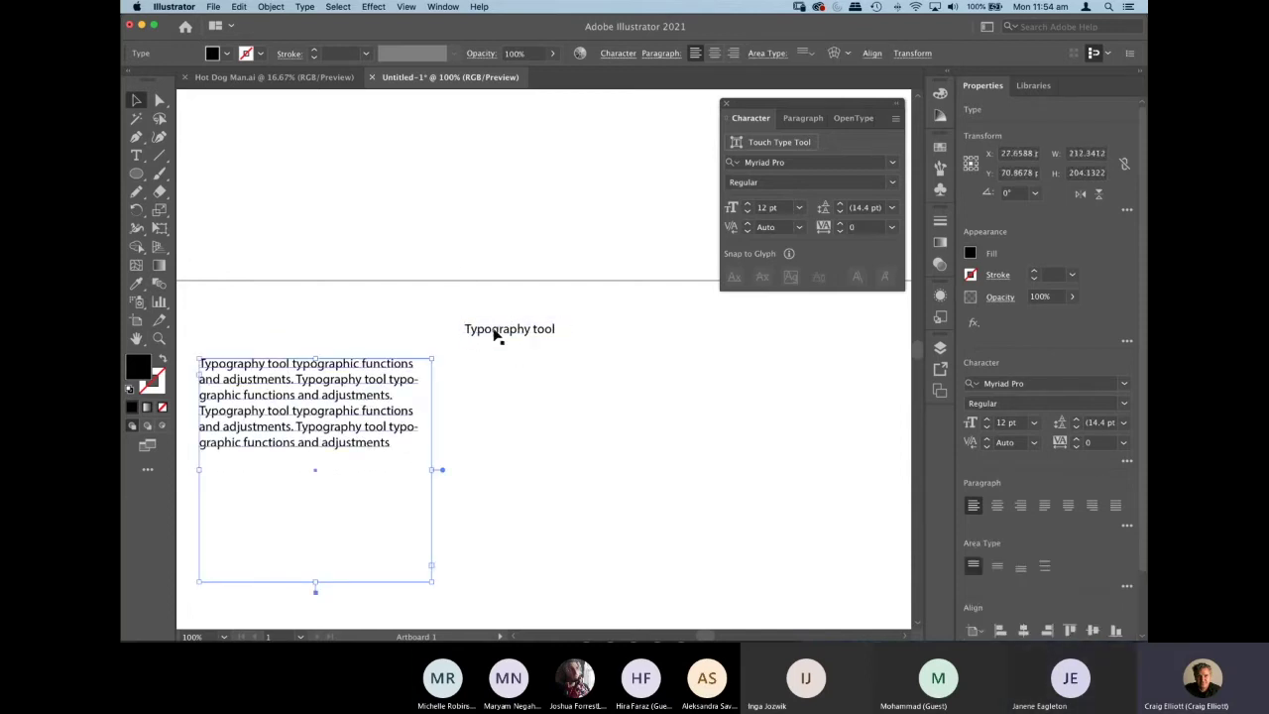
click(503, 333)
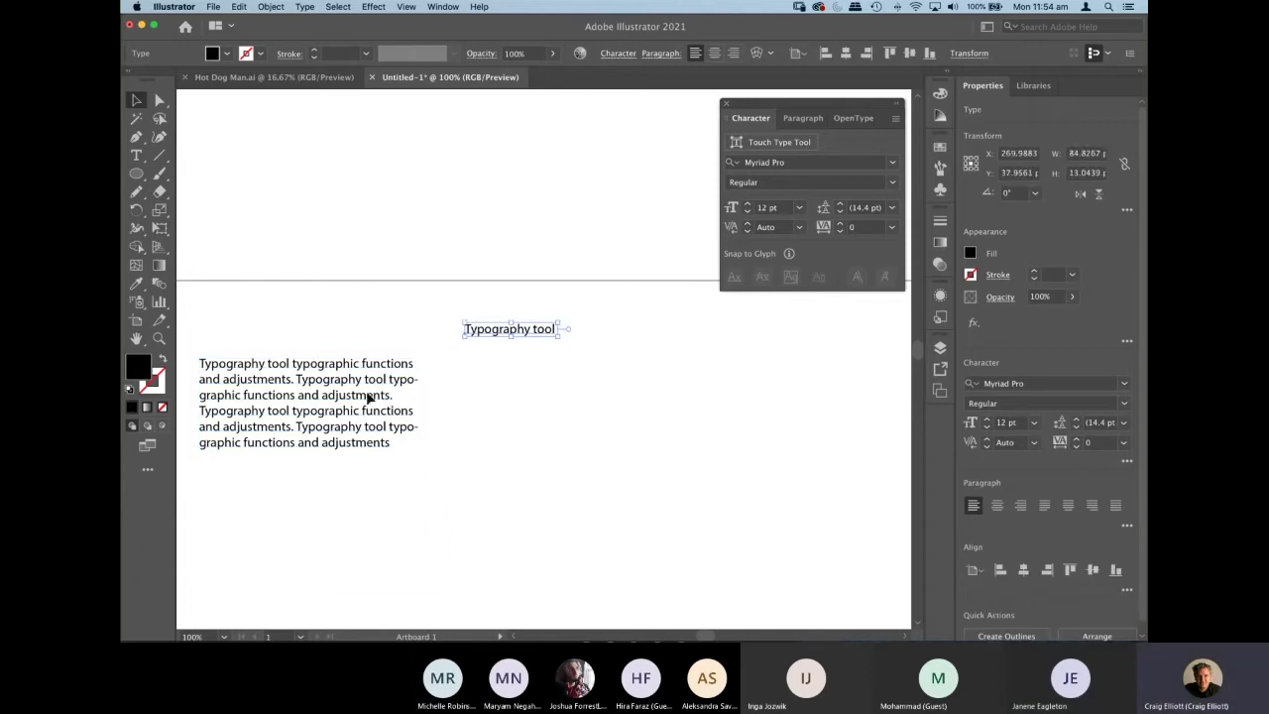
Move the area text frame down and to the left on the artboard, leaving the "Typography tool" line selected.
drag(368, 394, 297, 504)
click(498, 342)
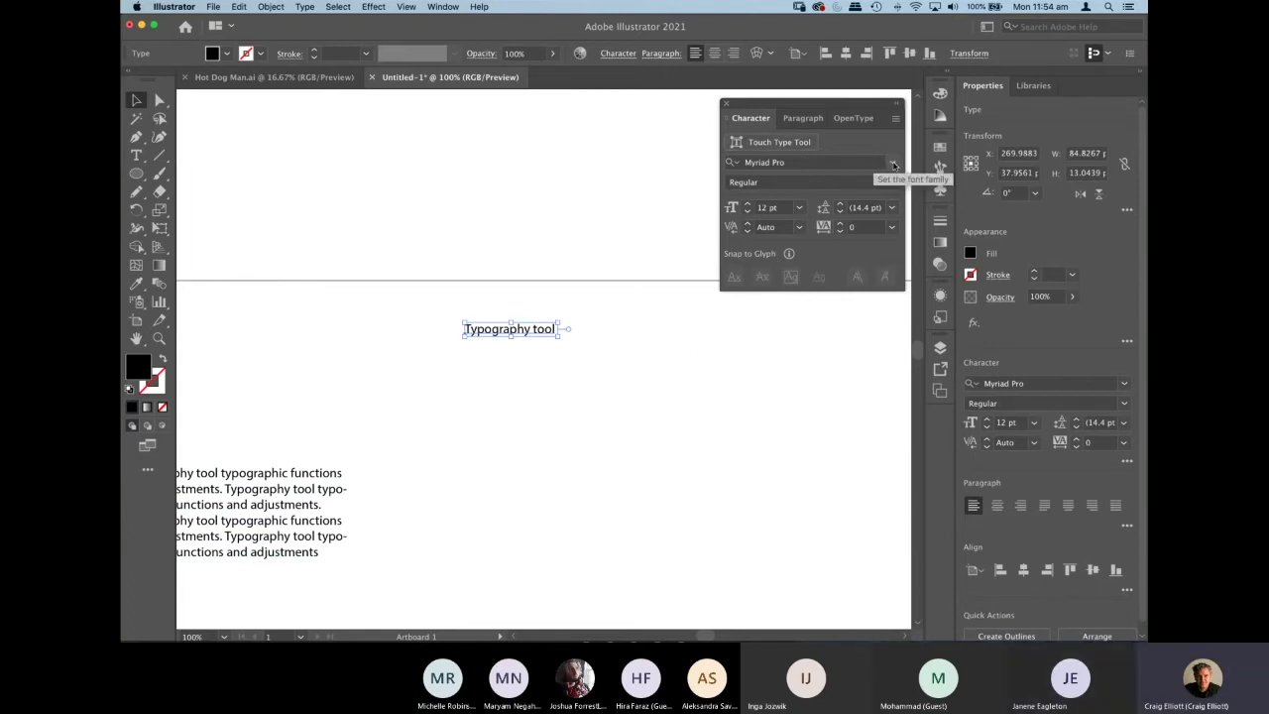
Browse the font families previewed on the "Typography tool" line and set its font to Garamond.
click(894, 165)
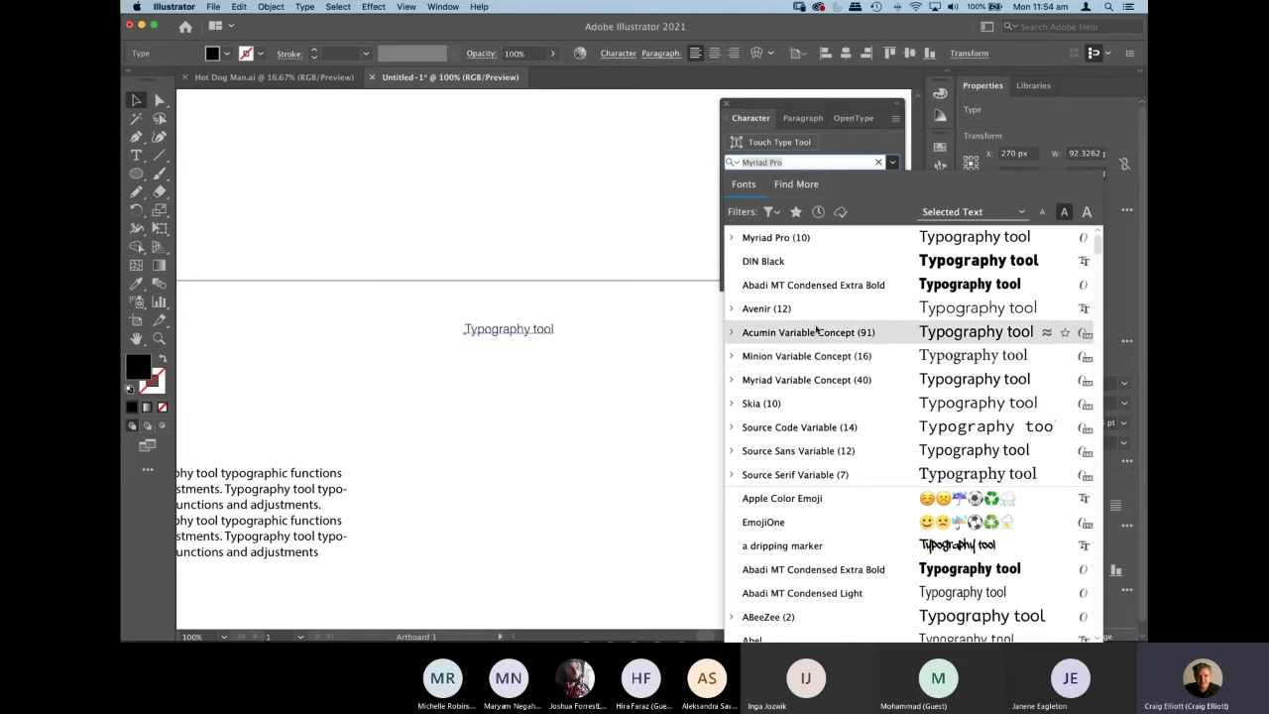
scroll(841, 356, down, 10)
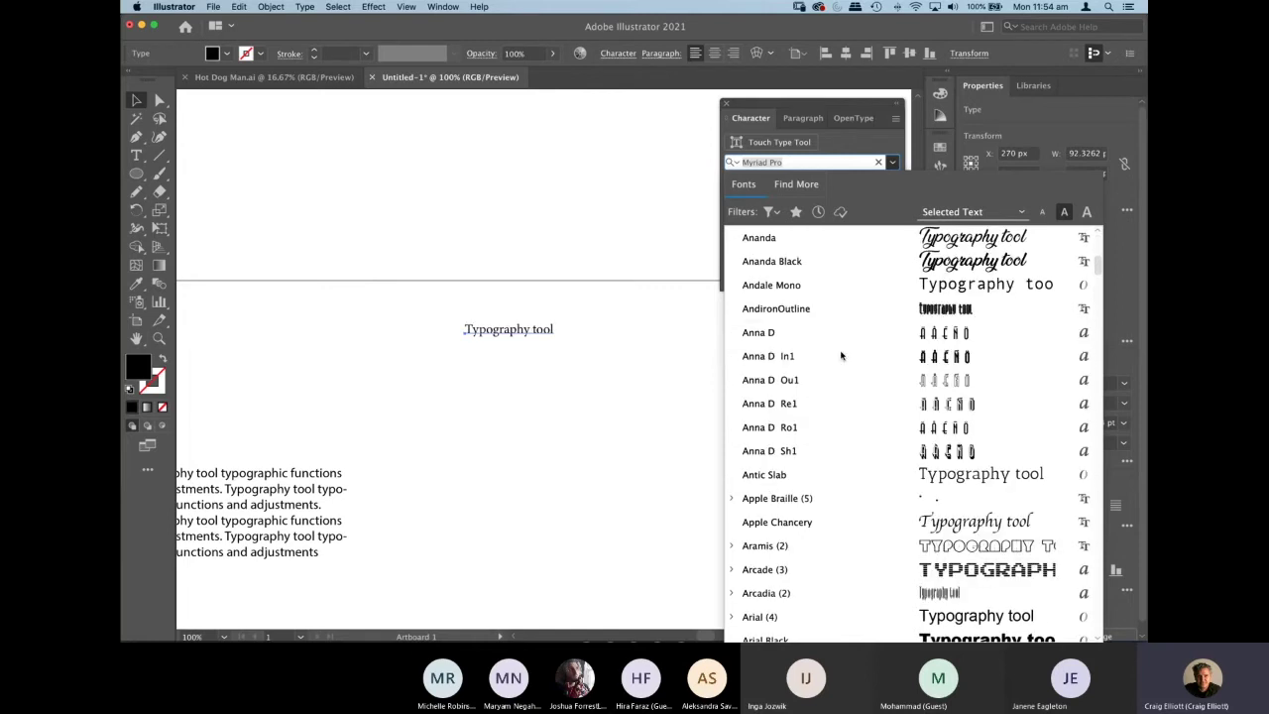
scroll(840, 356, down, 20)
scroll(835, 347, down, 20)
scroll(833, 346, down, 20)
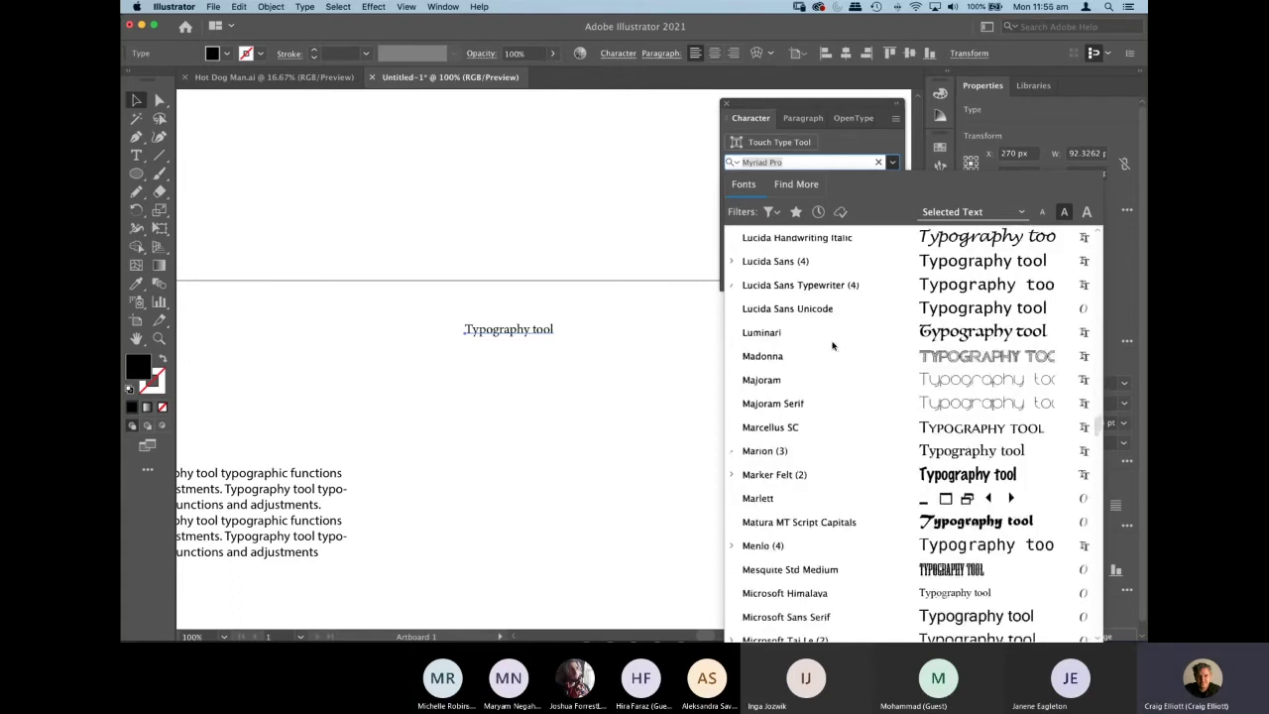
scroll(833, 346, down, 20)
scroll(794, 369, up, 15)
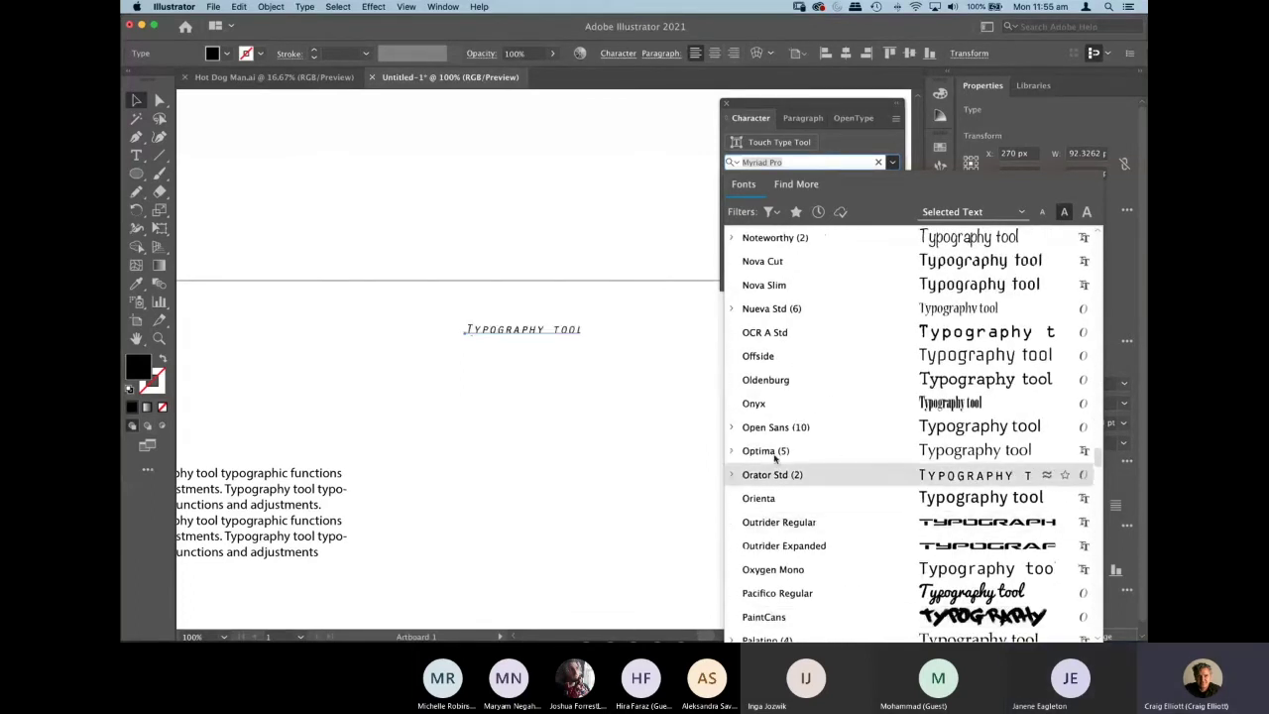
scroll(791, 352, up, 15)
scroll(790, 342, up, 10)
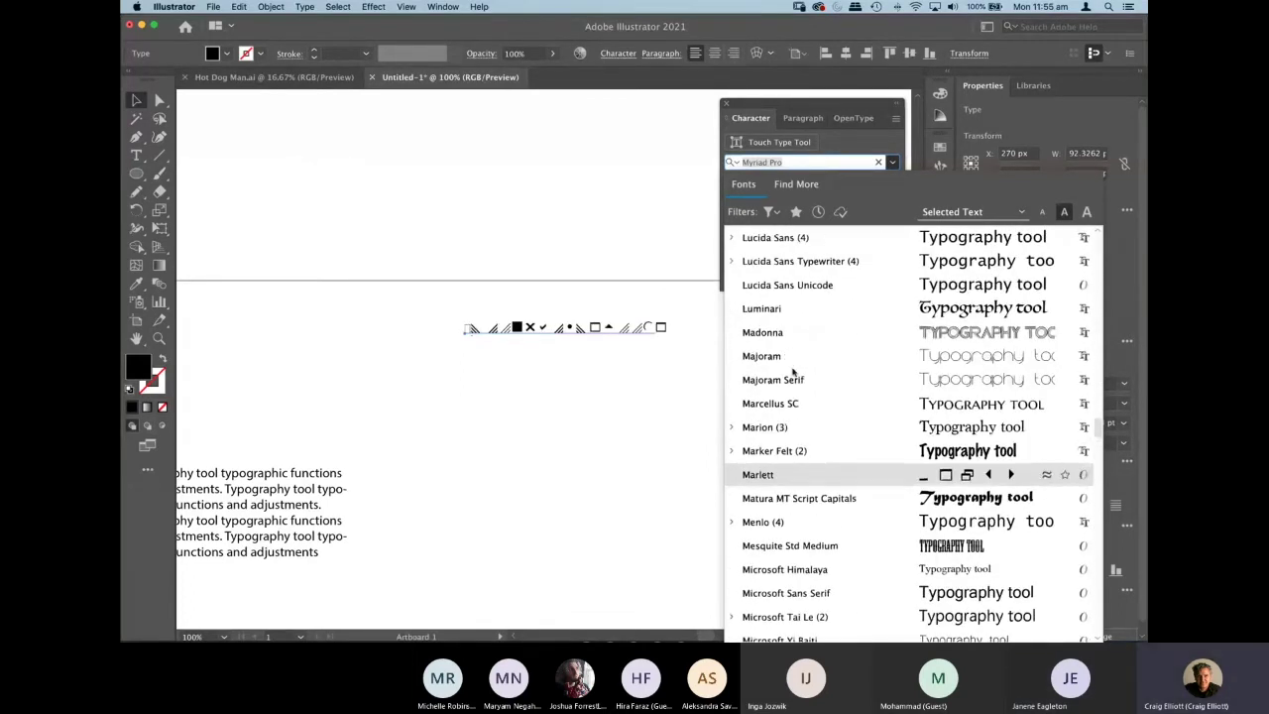
scroll(792, 344, up, 12)
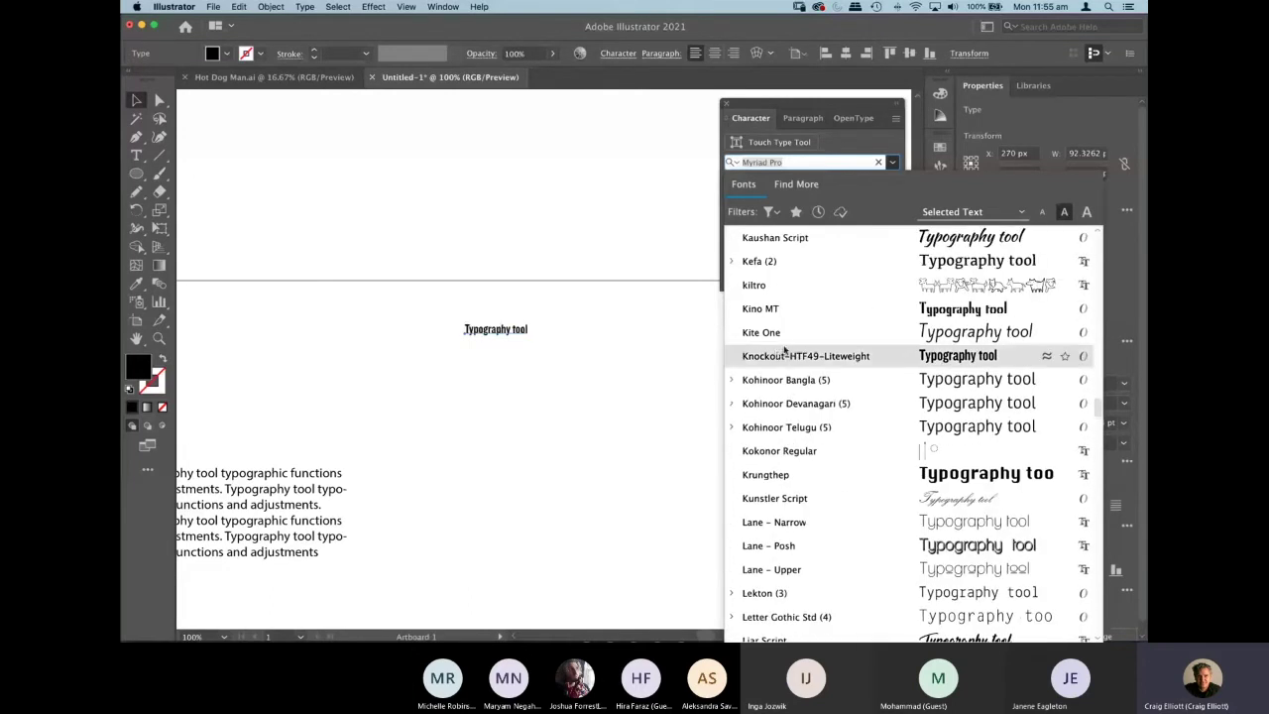
scroll(783, 343, up, 6)
scroll(783, 342, up, 15)
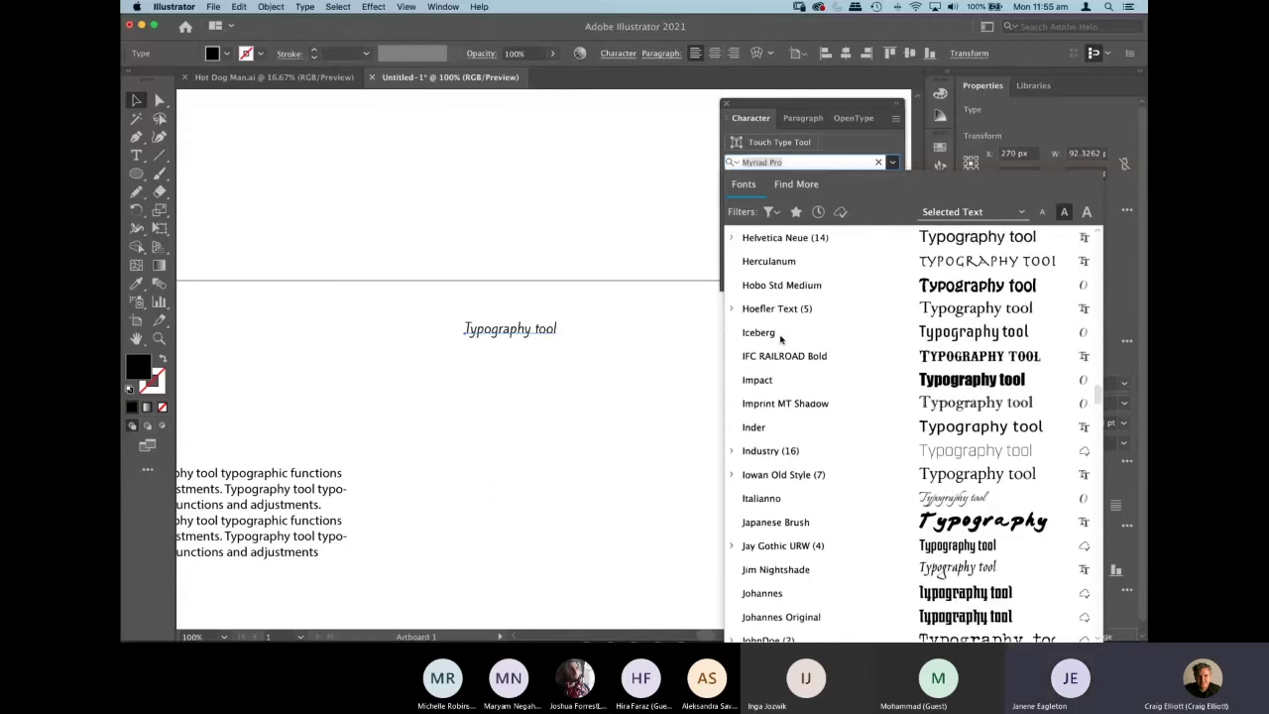
scroll(773, 335, up, 8)
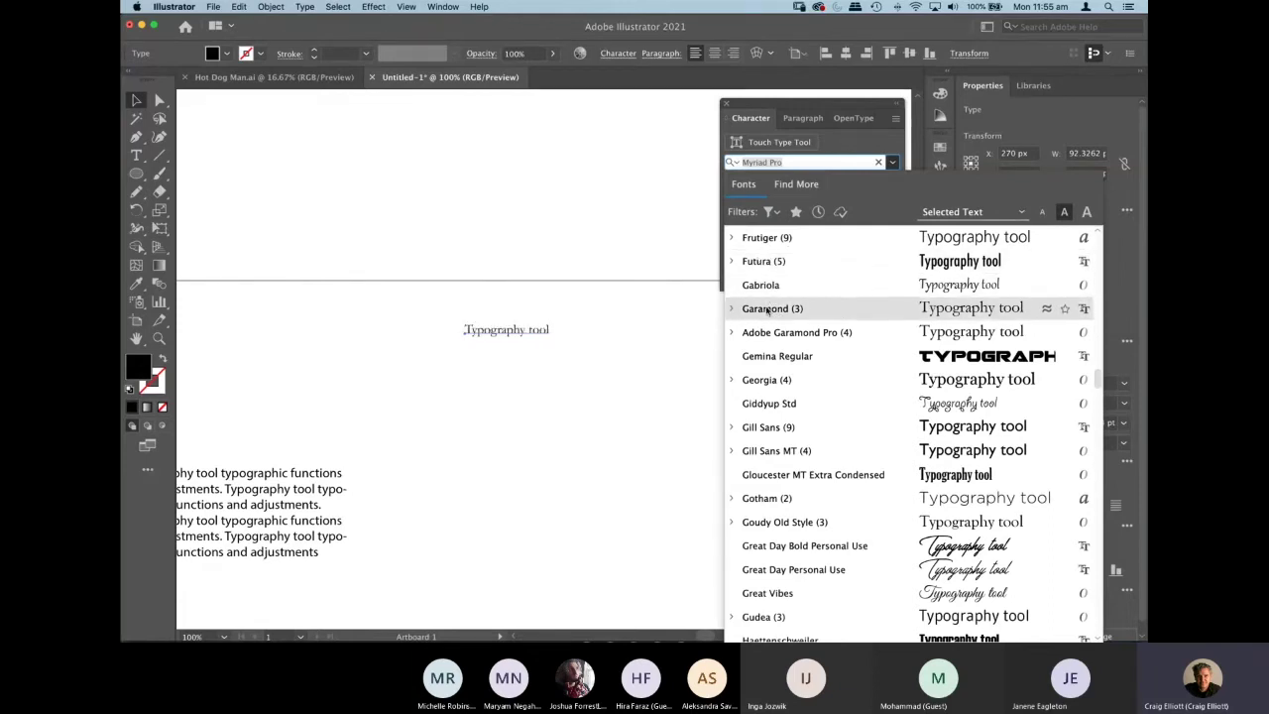
click(771, 308)
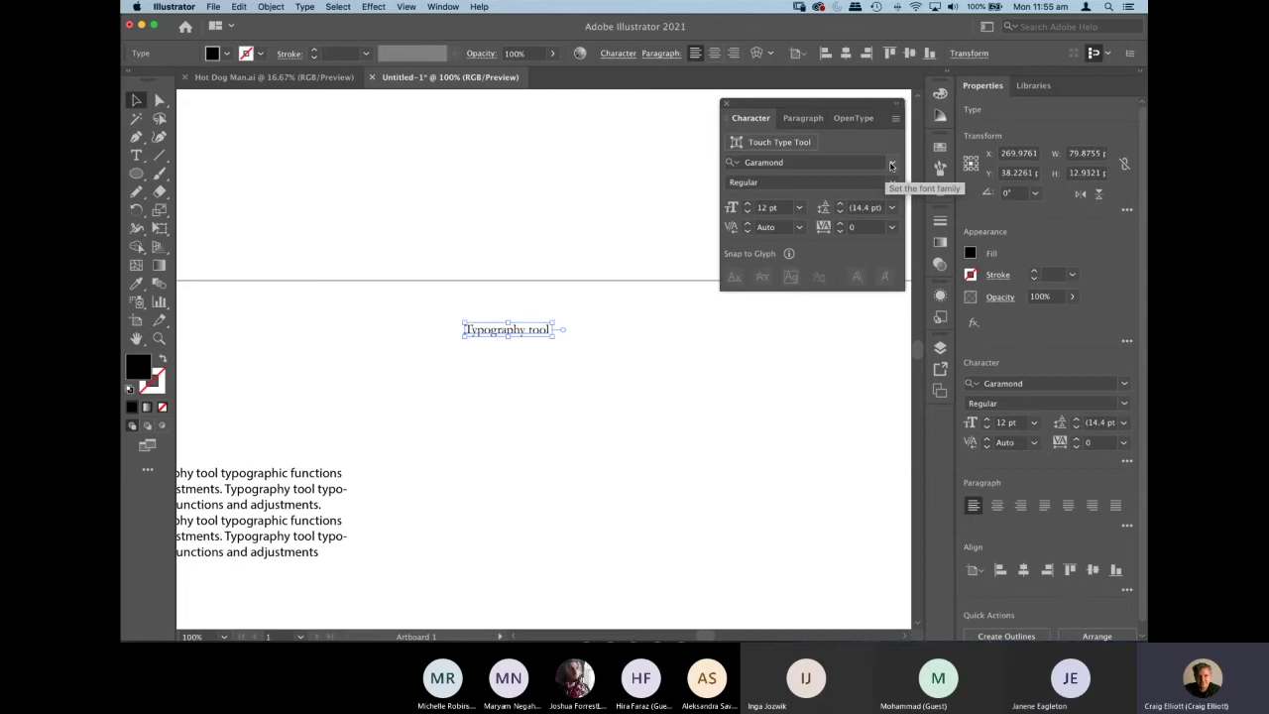
click(891, 165)
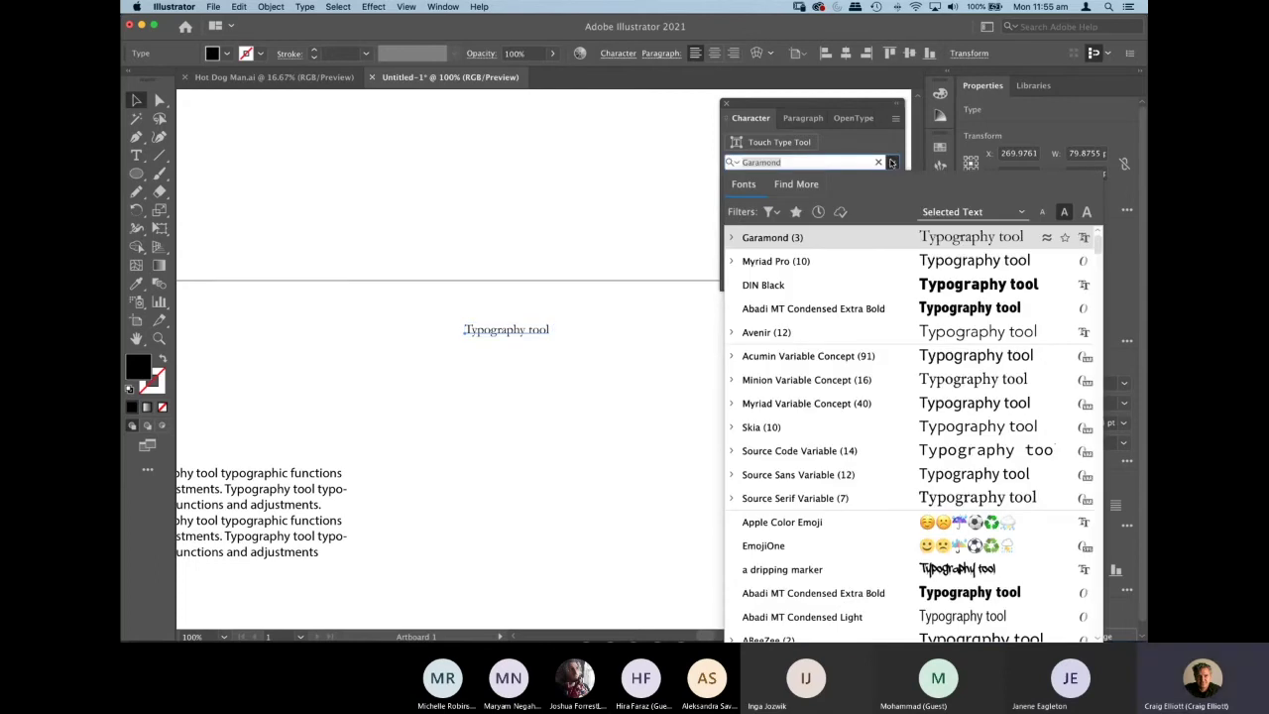
click(892, 163)
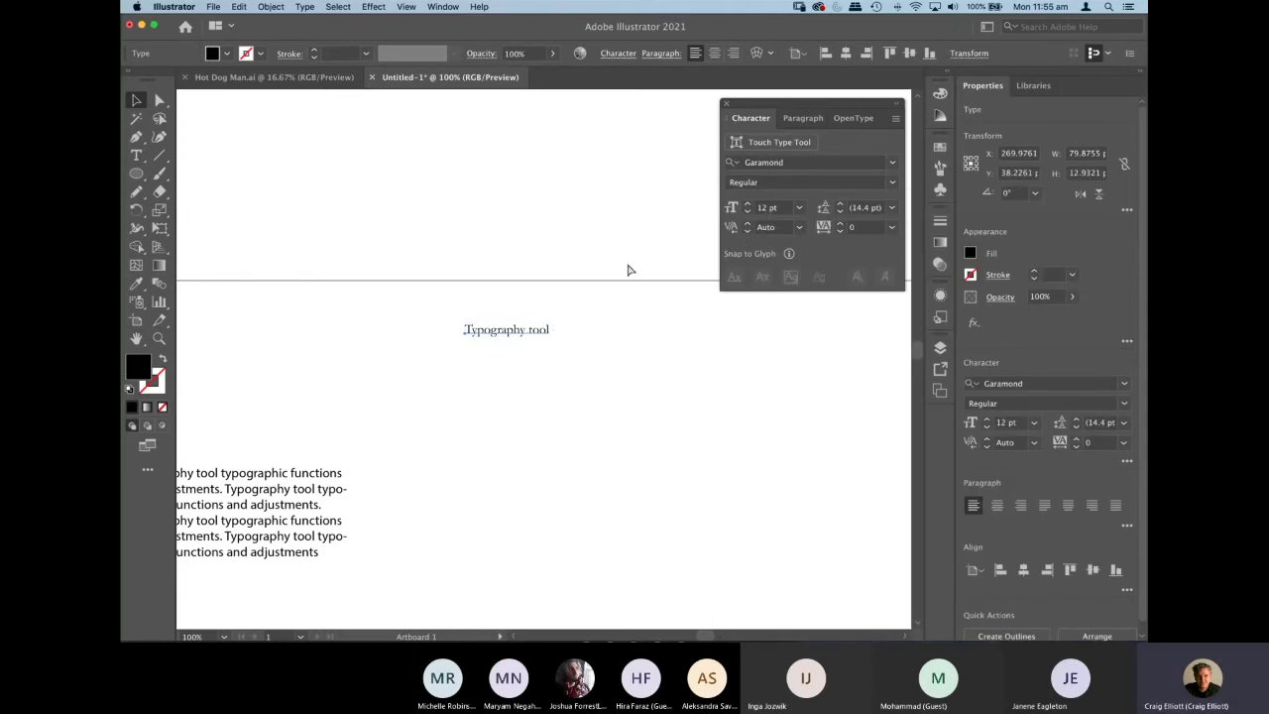
Switch to Google Chrome and search the web for "adobe typekit".
key(super+Tab)
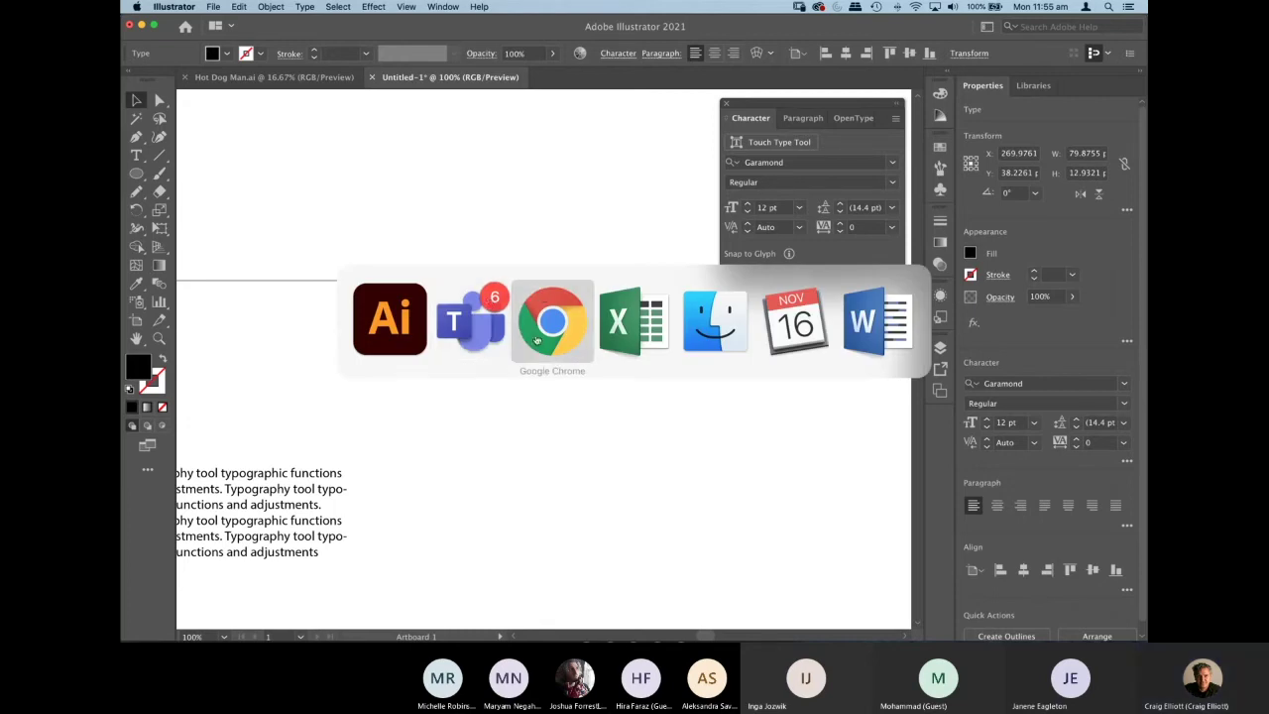
click(535, 340)
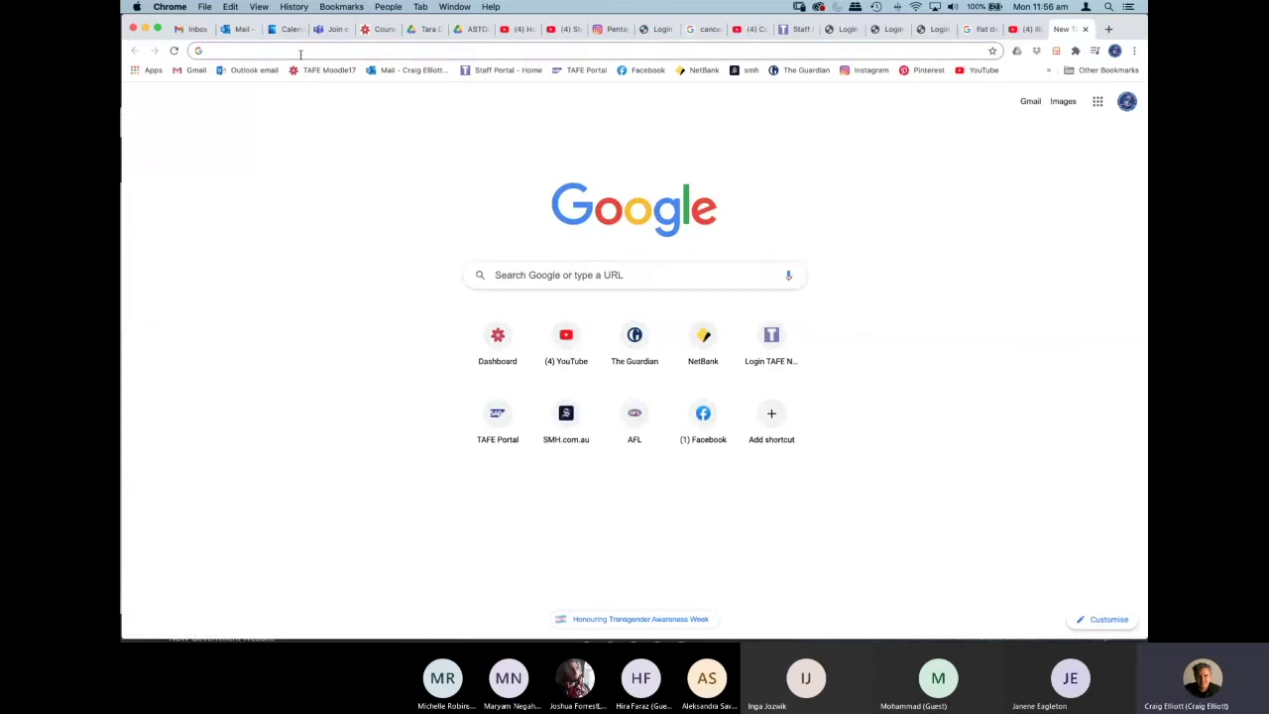
text(ado)
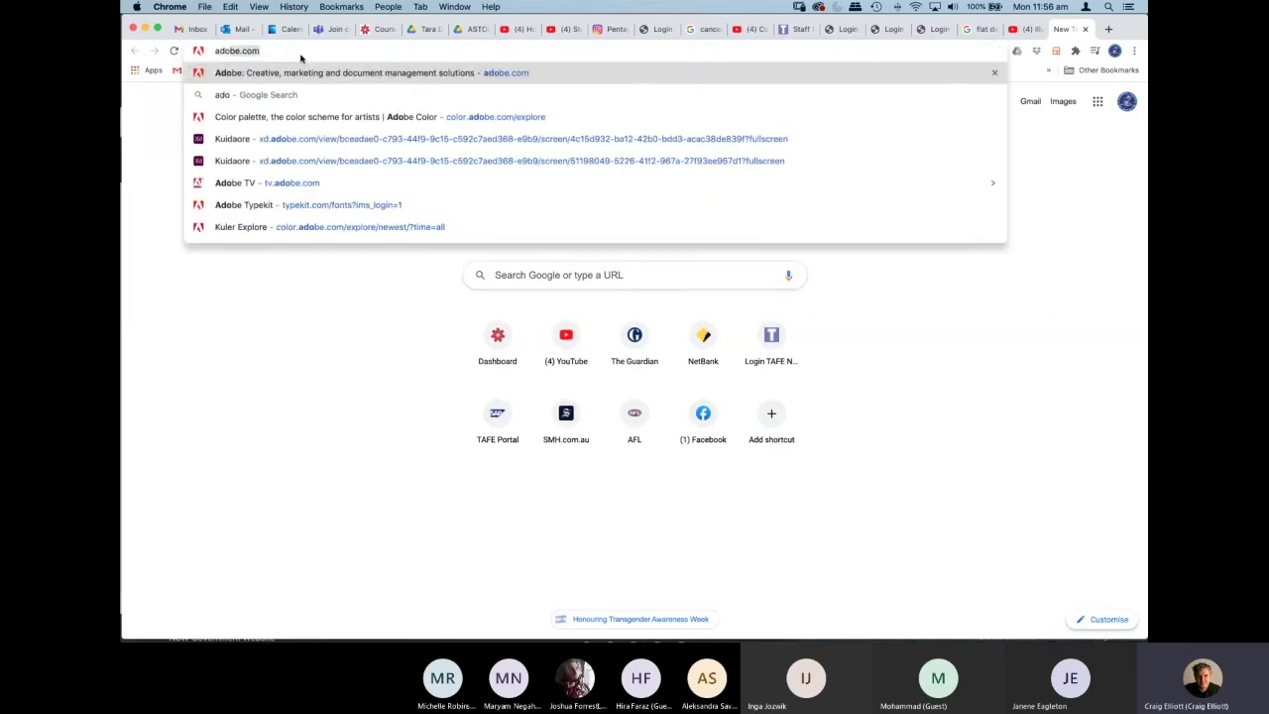
text(be typekit)
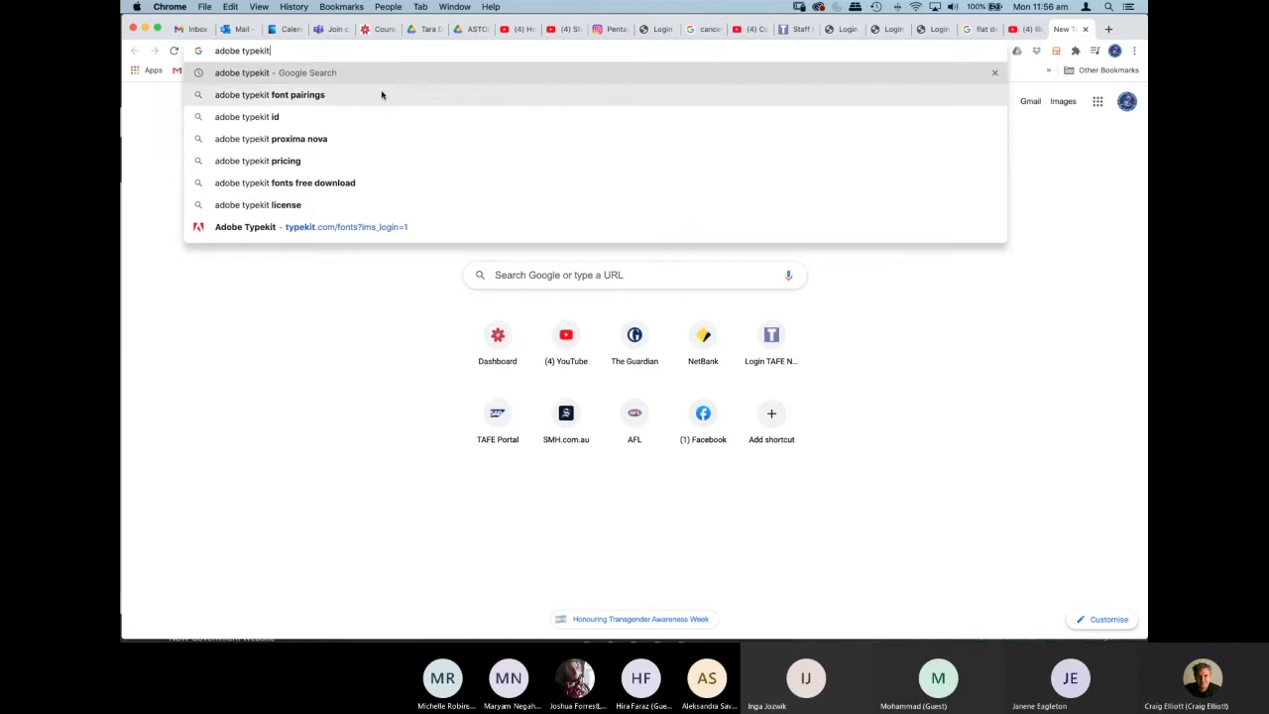
key(Return)
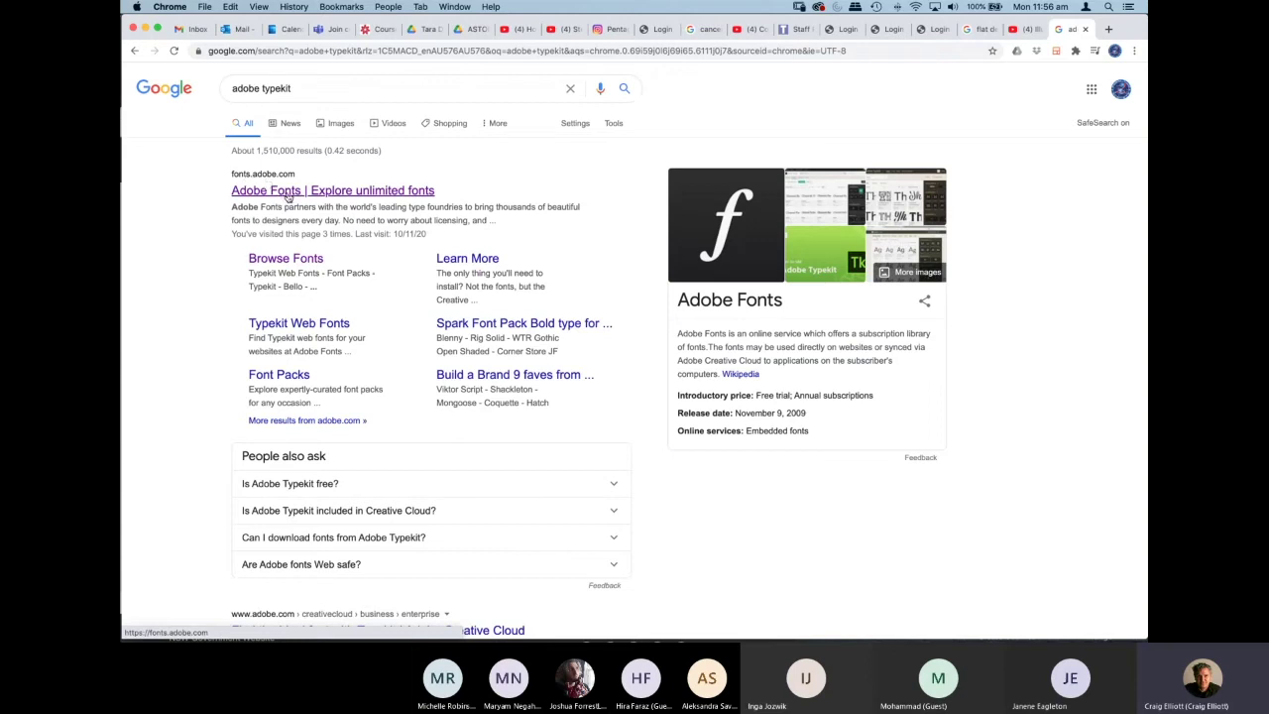
Open the Adobe Fonts site from the search results and sign in through the company or school account with the saved credentials.
click(286, 194)
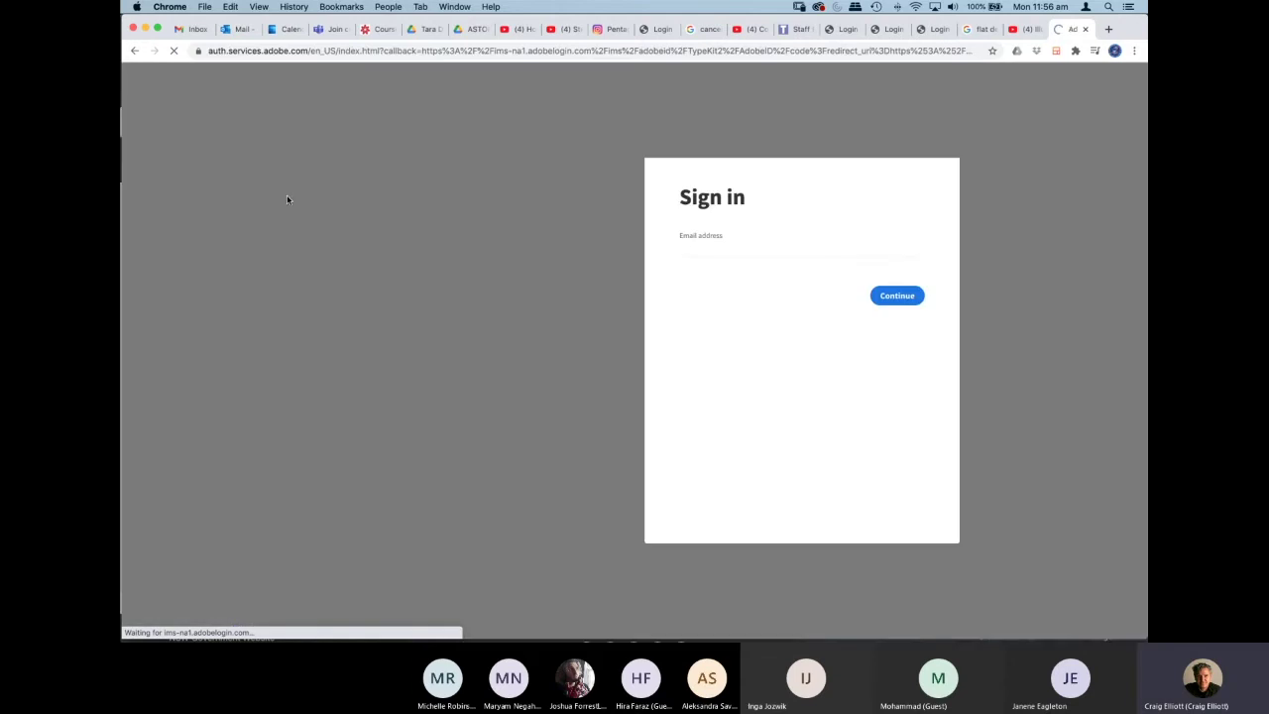
click(889, 310)
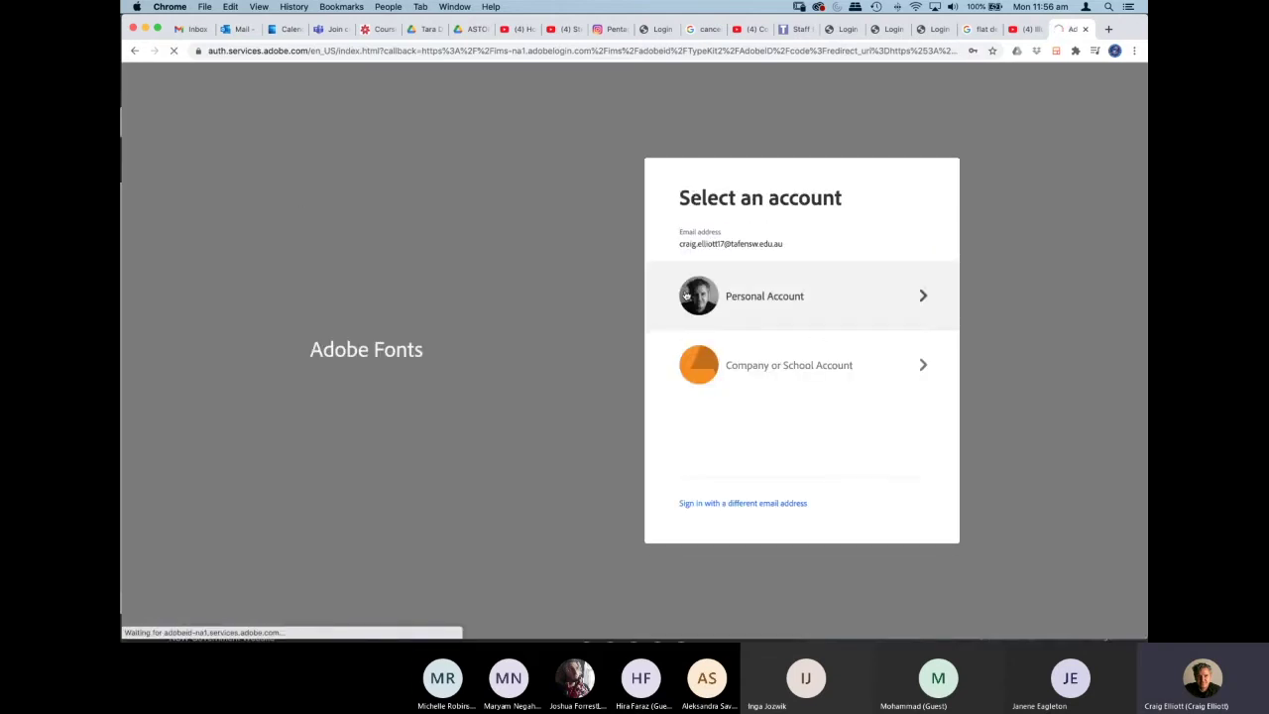
click(773, 367)
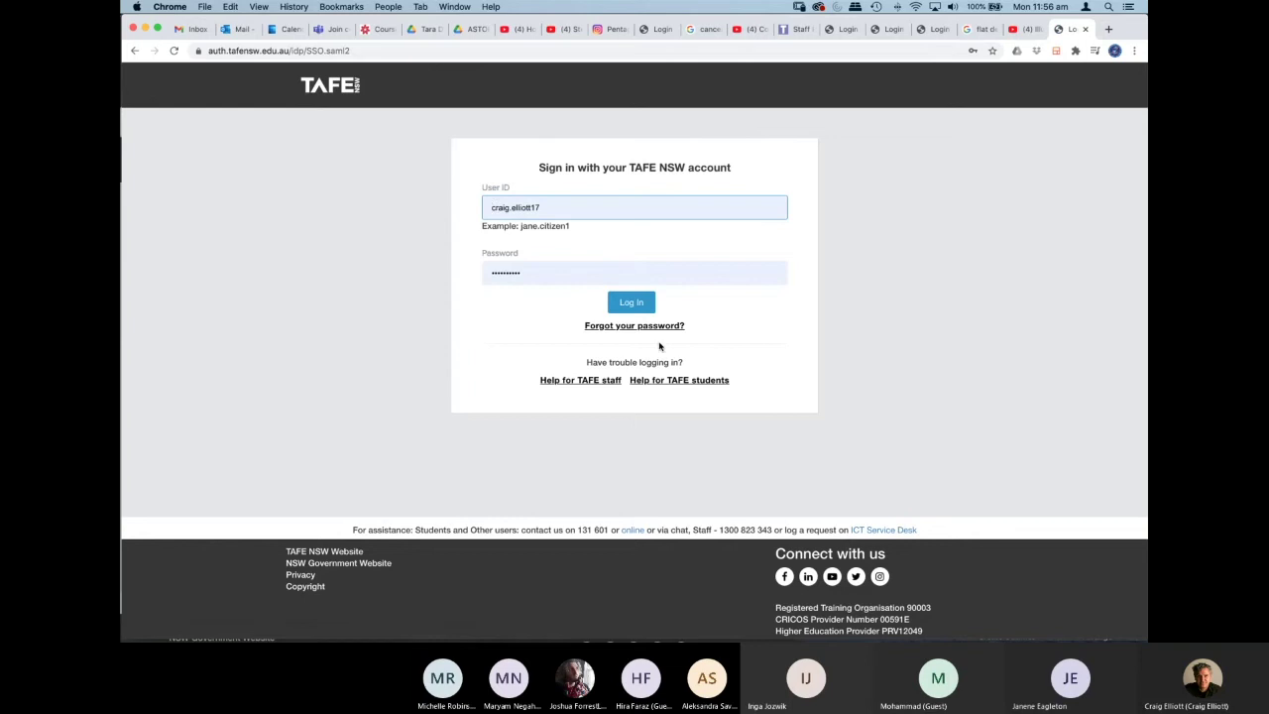
click(631, 303)
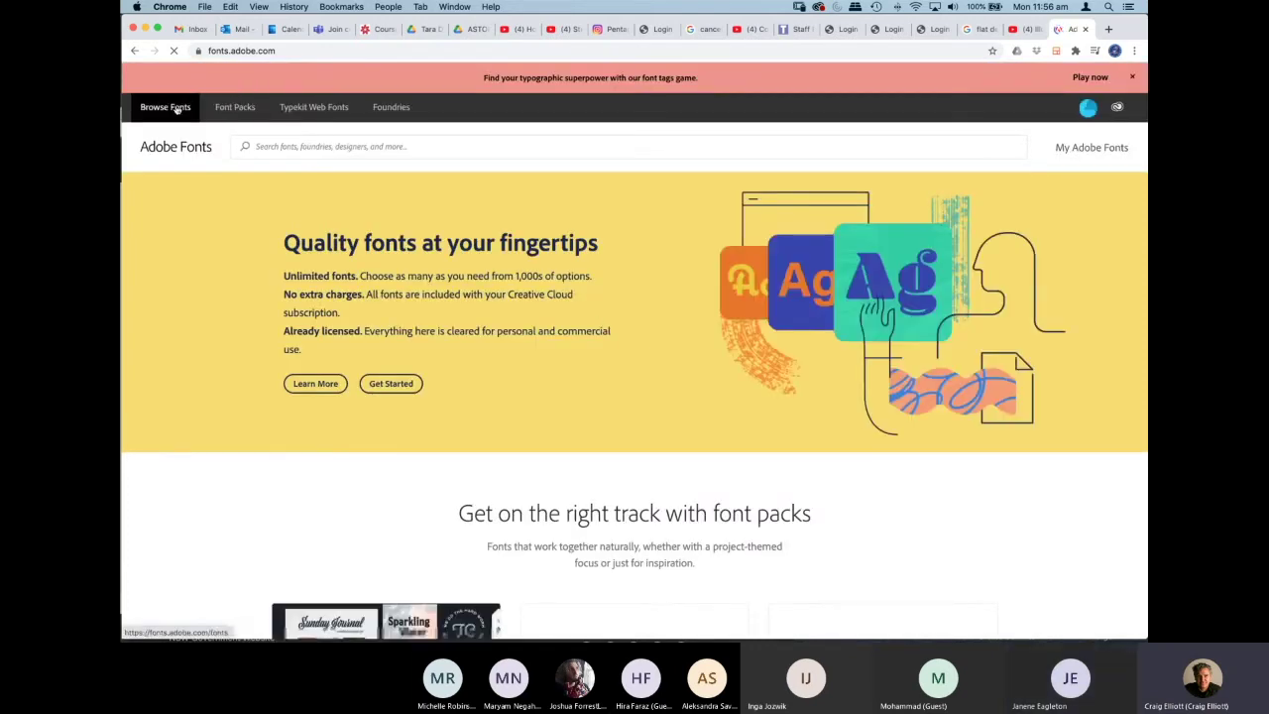
Open the Adobe Fonts catalogue for browsing and set the sample text to "Typography".
click(166, 107)
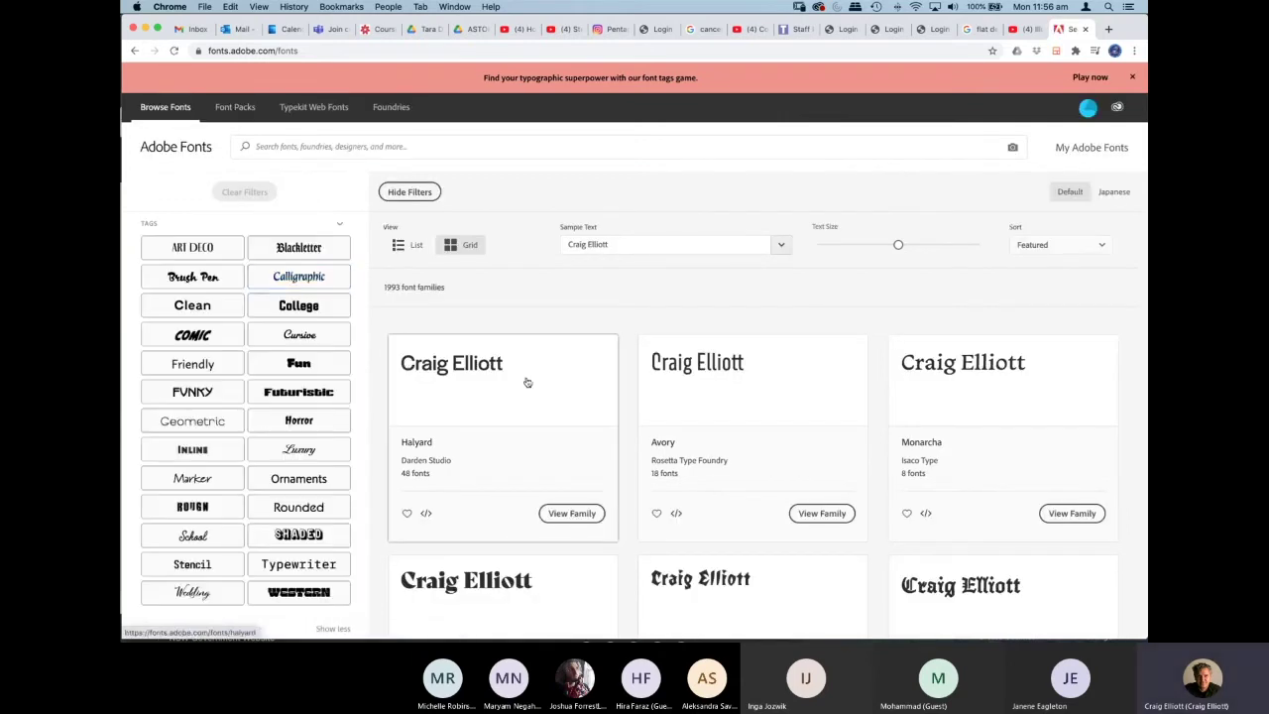
scroll(560, 373, down, 2)
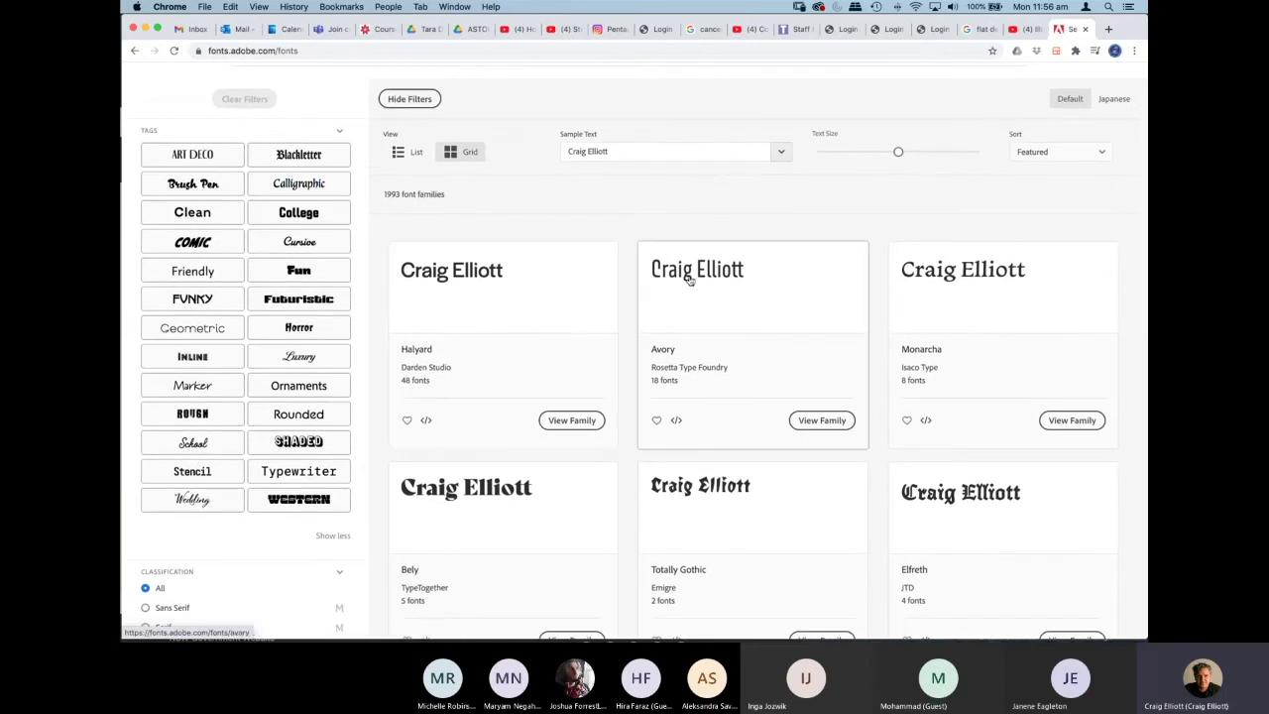
click(591, 153)
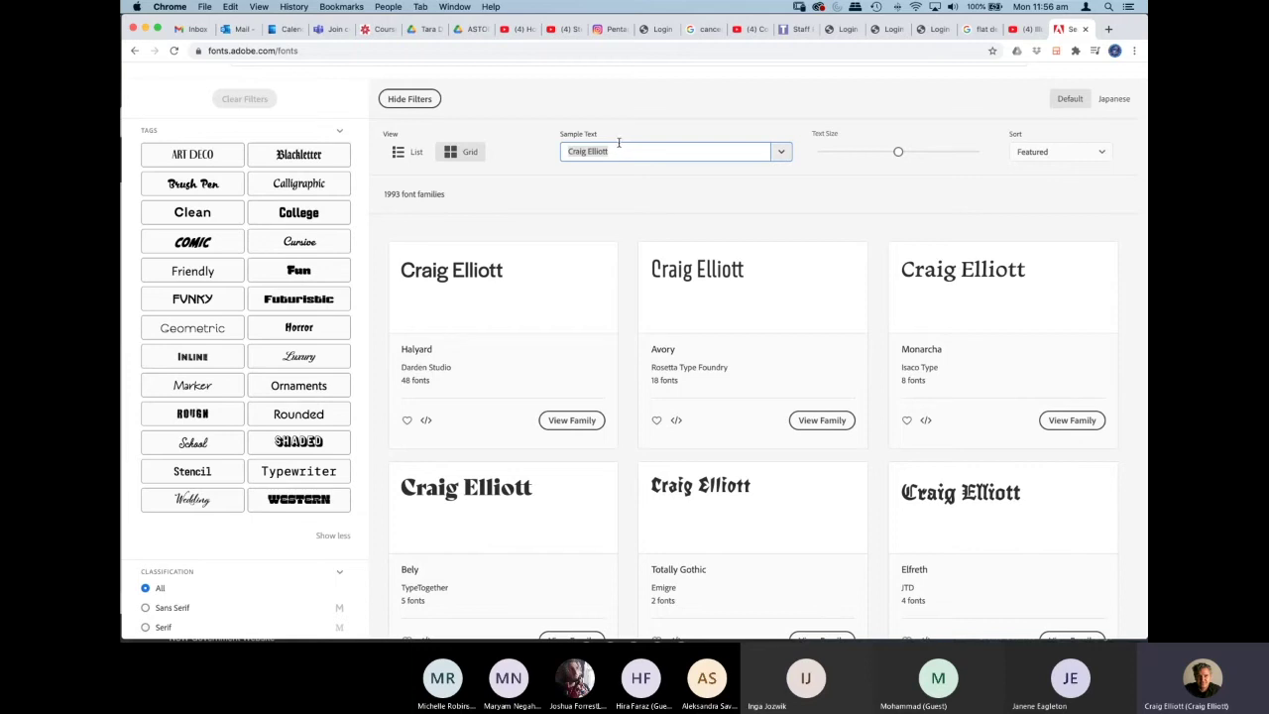
text(Typography)
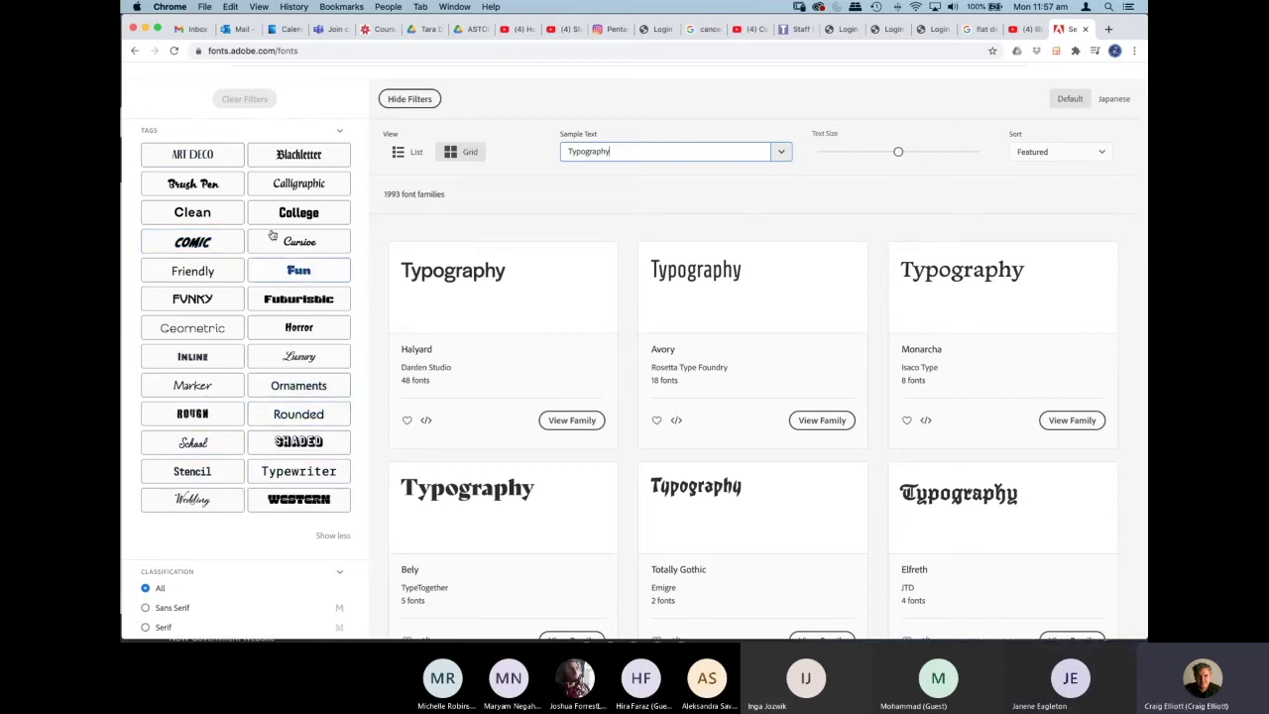
Filter the font catalogue by the Blackletter tag and look through the matching font families.
click(298, 155)
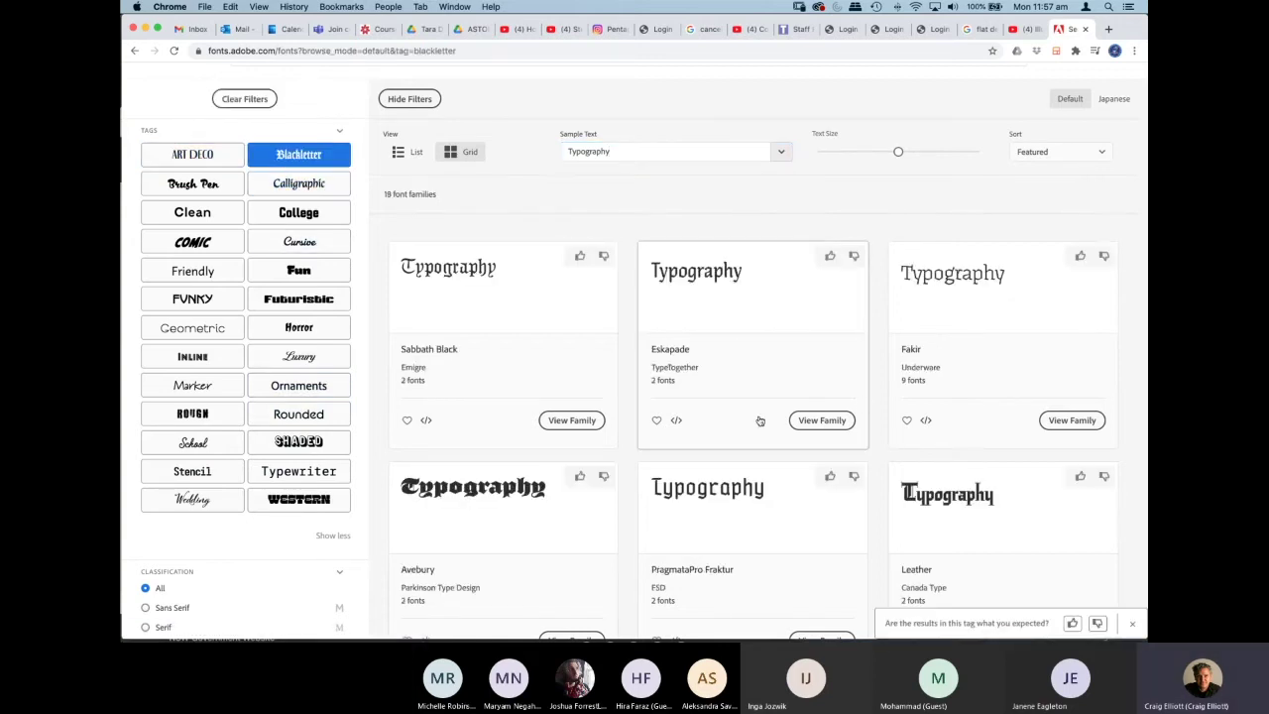
scroll(595, 418, down, 5)
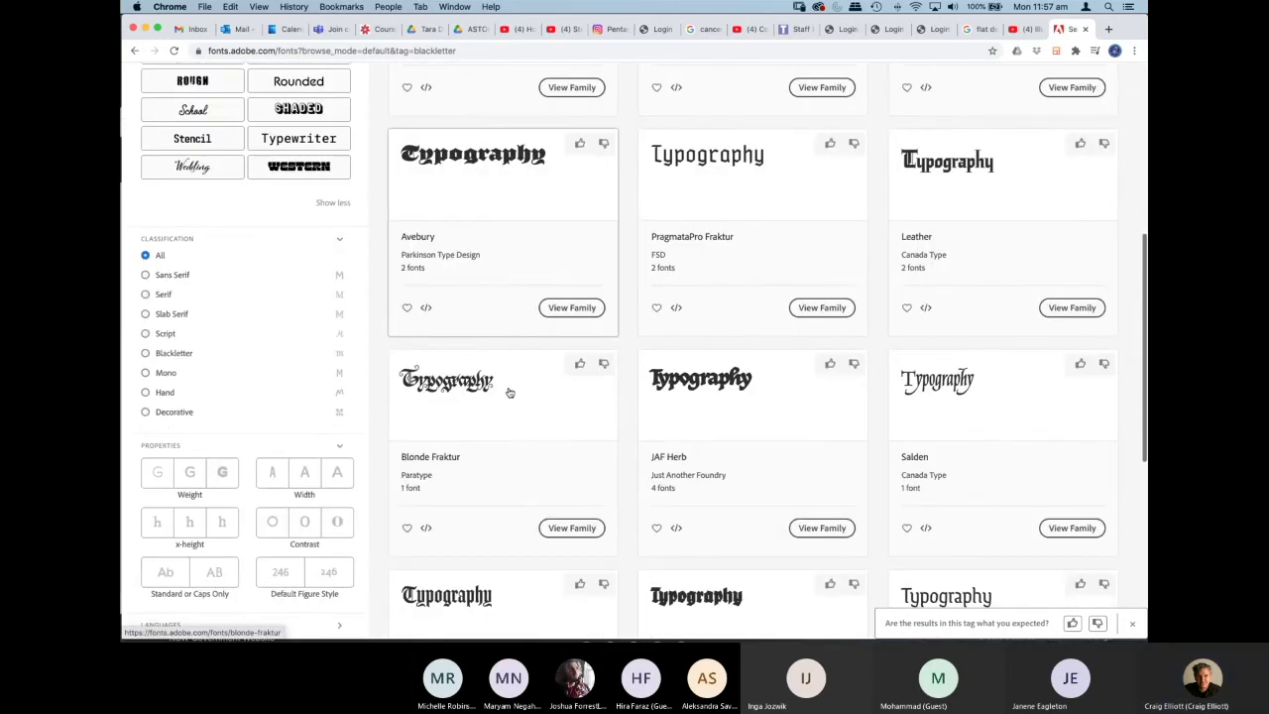
scroll(512, 389, down, 1)
scroll(510, 389, down, 2)
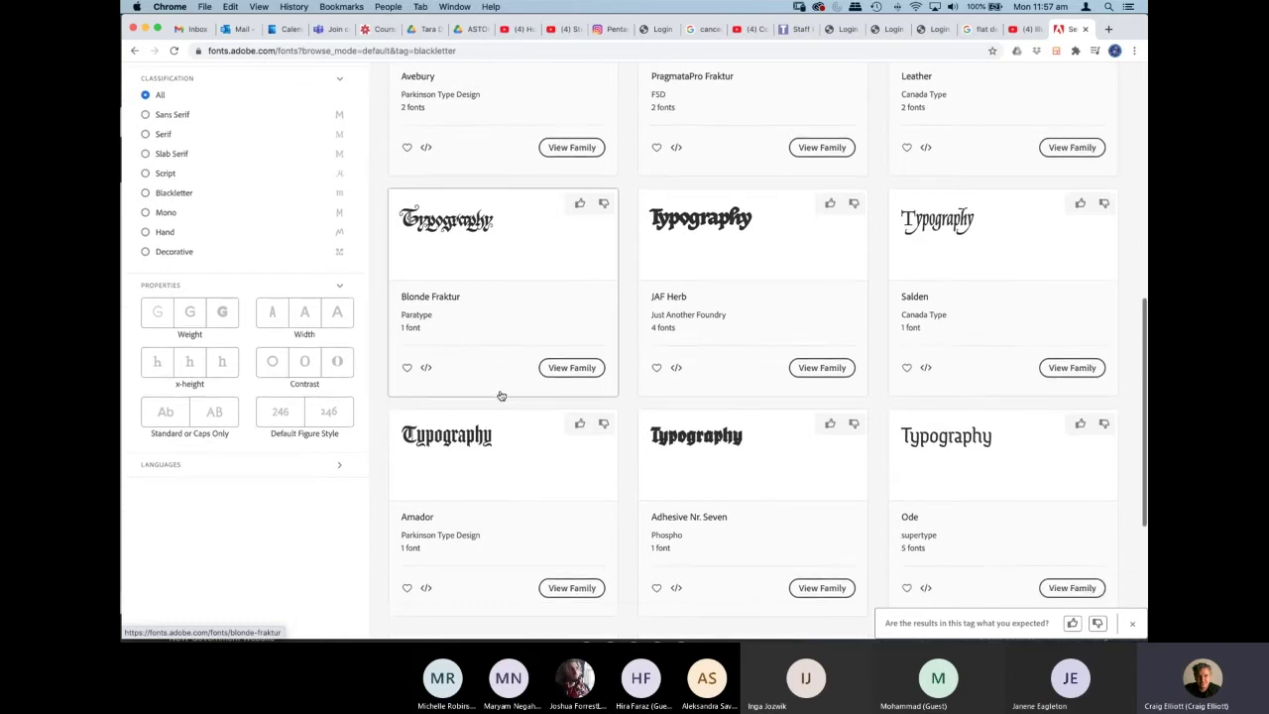
scroll(501, 396, down, 2)
scroll(500, 388, down, 1)
scroll(494, 343, up, 3)
scroll(490, 307, up, 5)
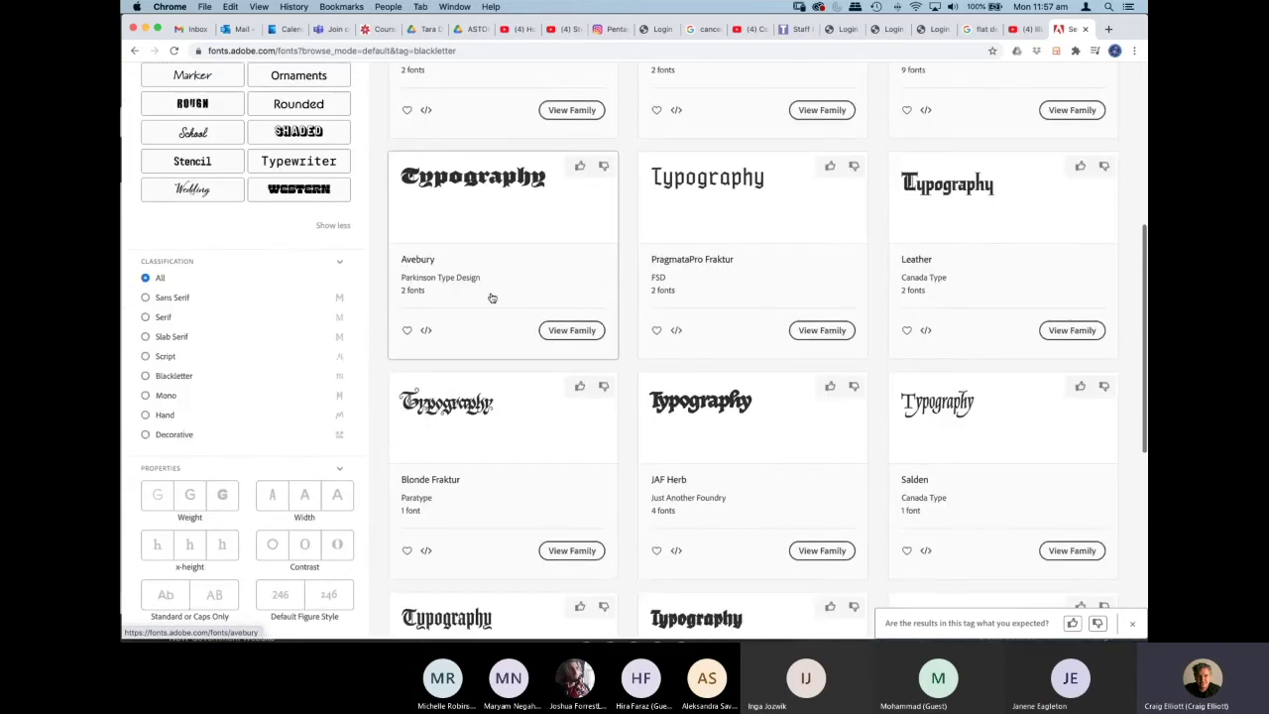
scroll(491, 298, up, 8)
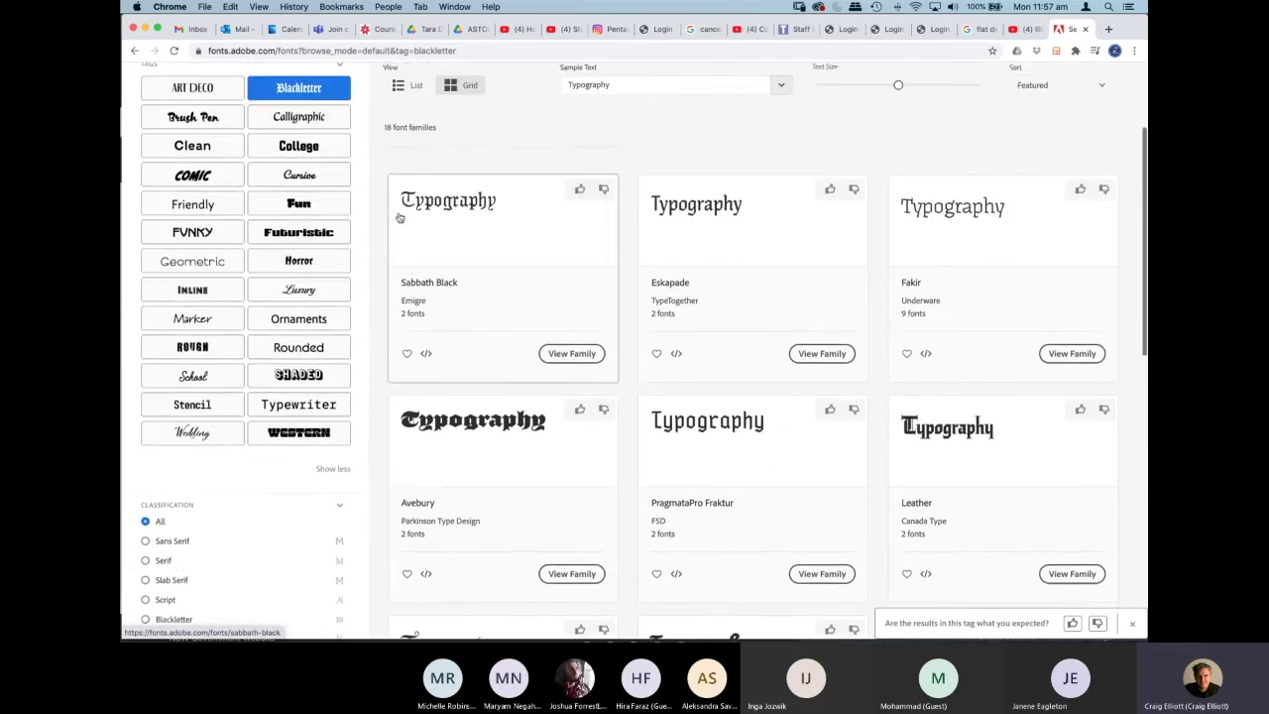
scroll(404, 214, up, 1)
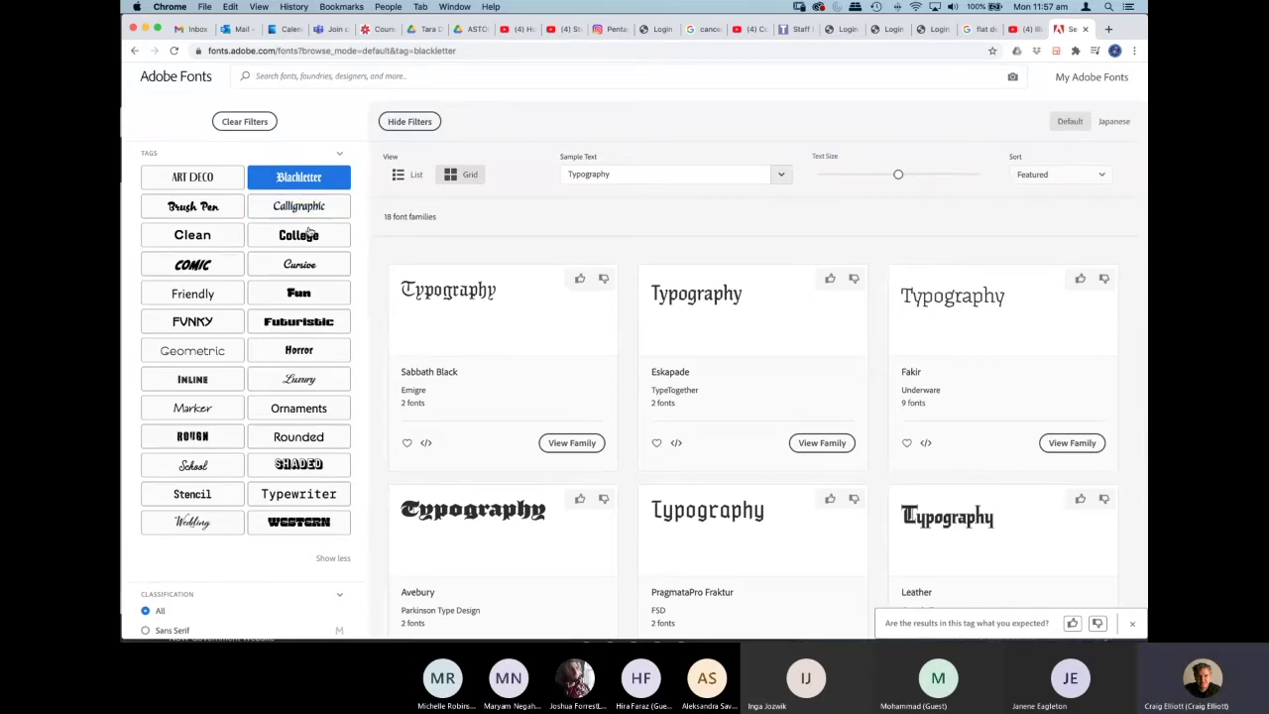
scroll(211, 188, up, 1)
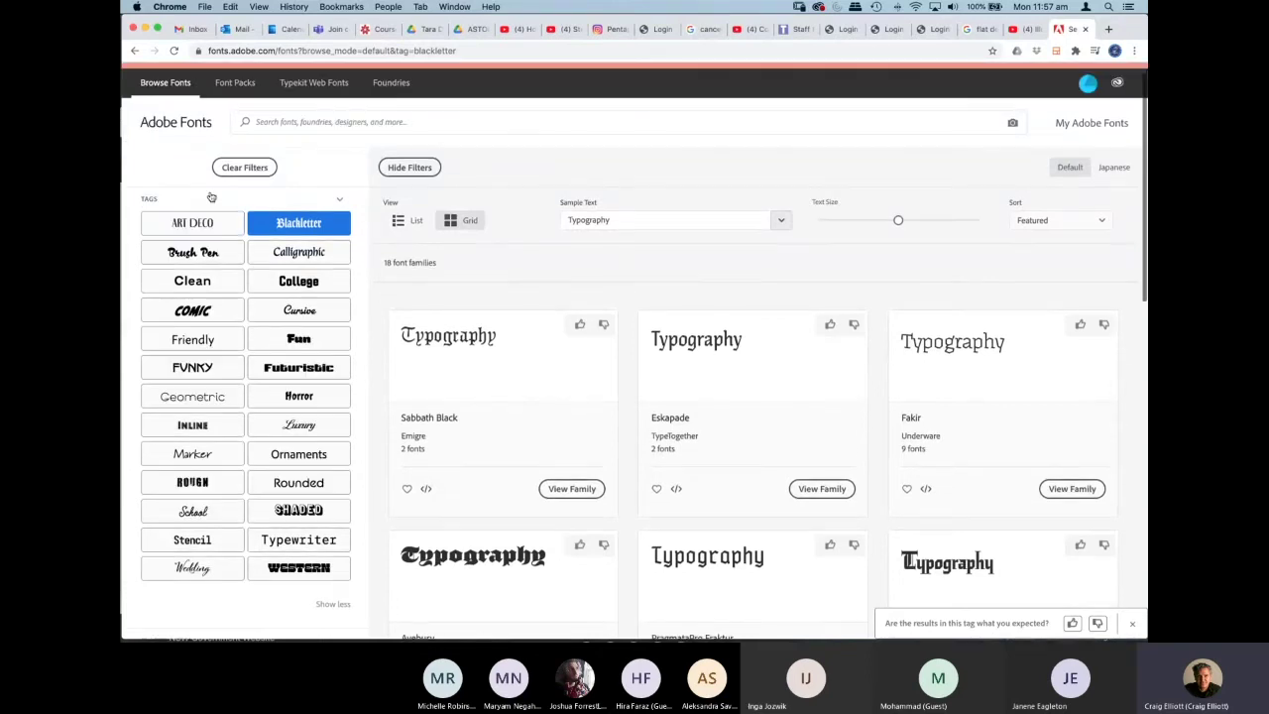
scroll(270, 218, up, 1)
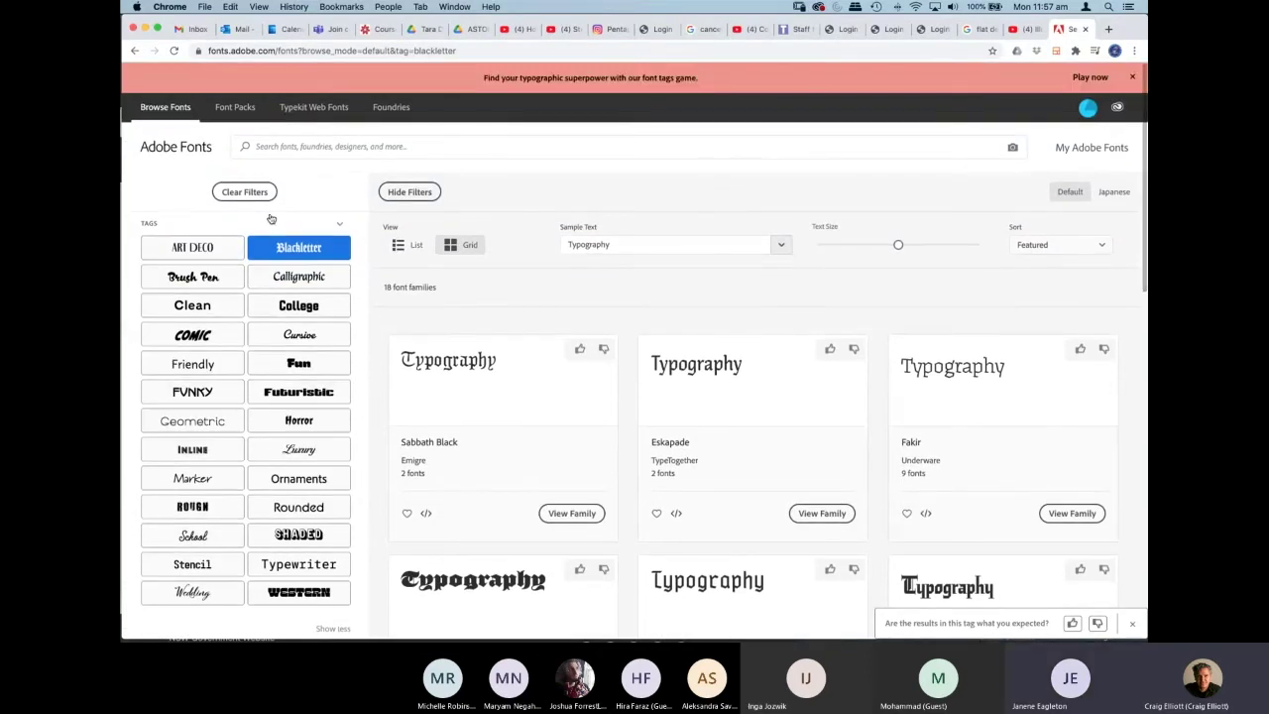
scroll(226, 258, down, 2)
scroll(243, 298, up, 2)
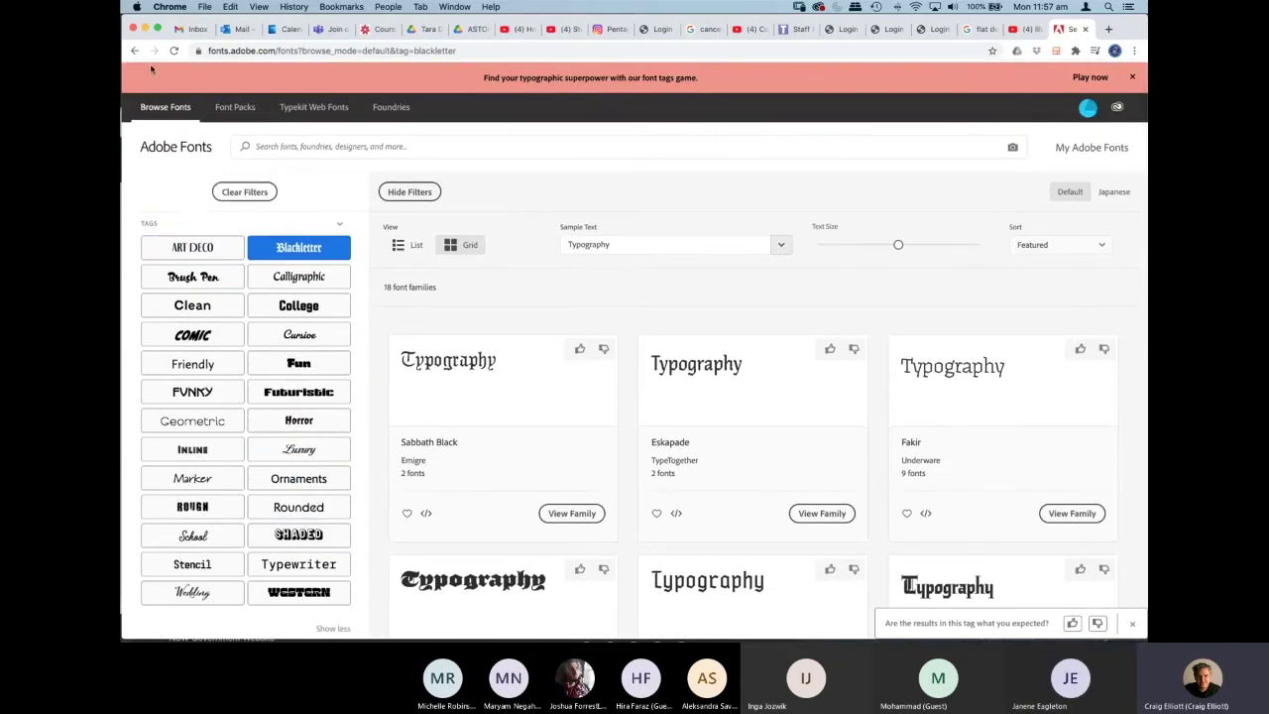
Go back from the filtered catalogue to the Adobe Fonts home page.
click(135, 51)
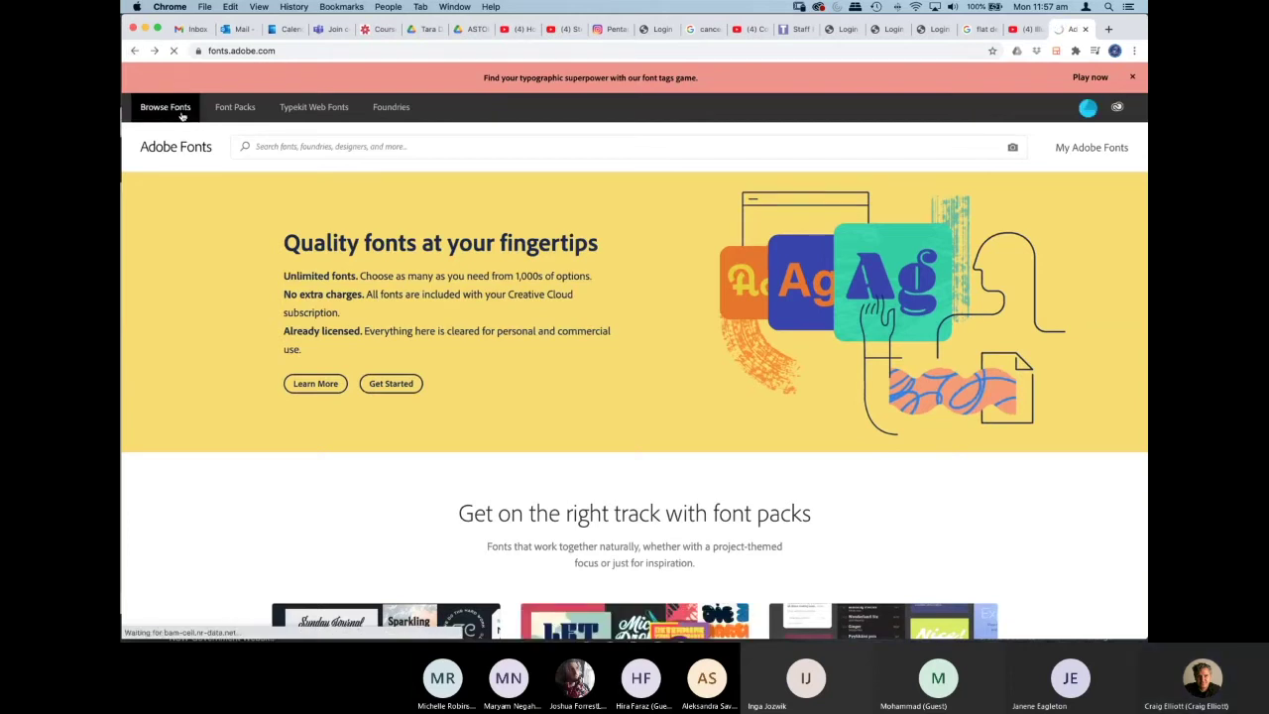
Open the Adobe Fonts catalogue, filter it by the Sans Serif classification and look through the font families.
click(178, 112)
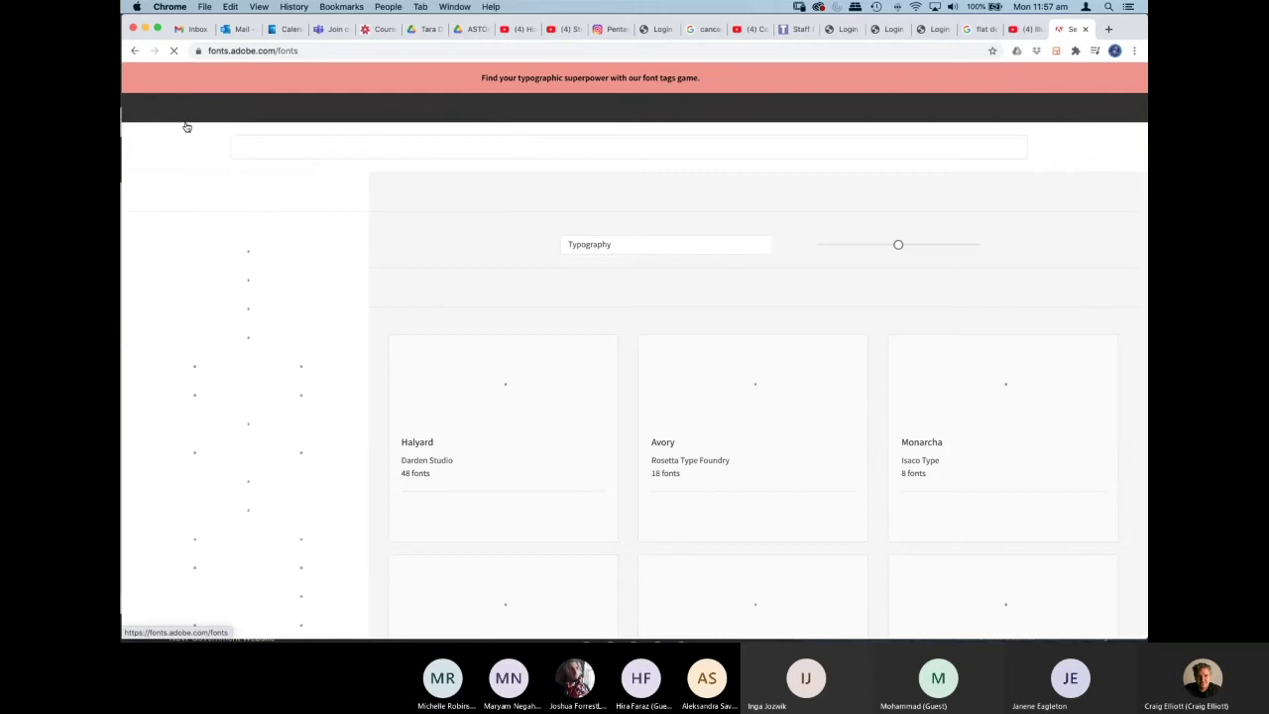
scroll(228, 199, down, 2)
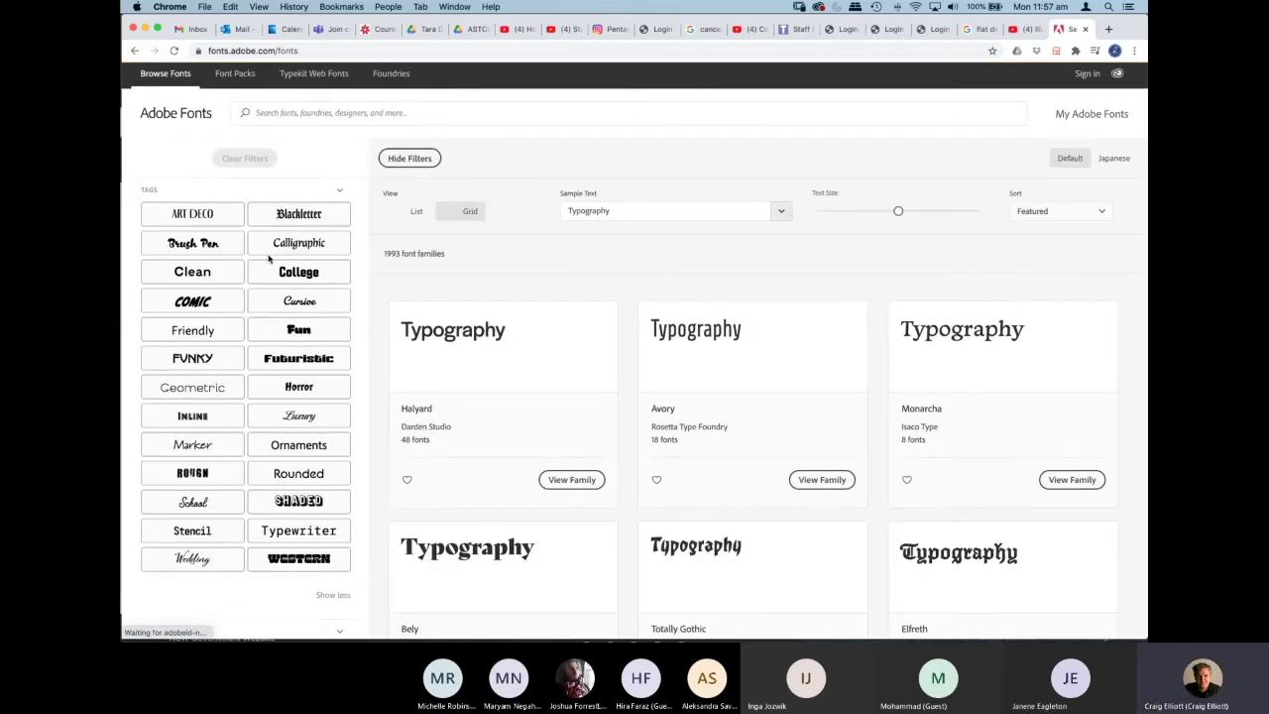
scroll(266, 265, down, 1)
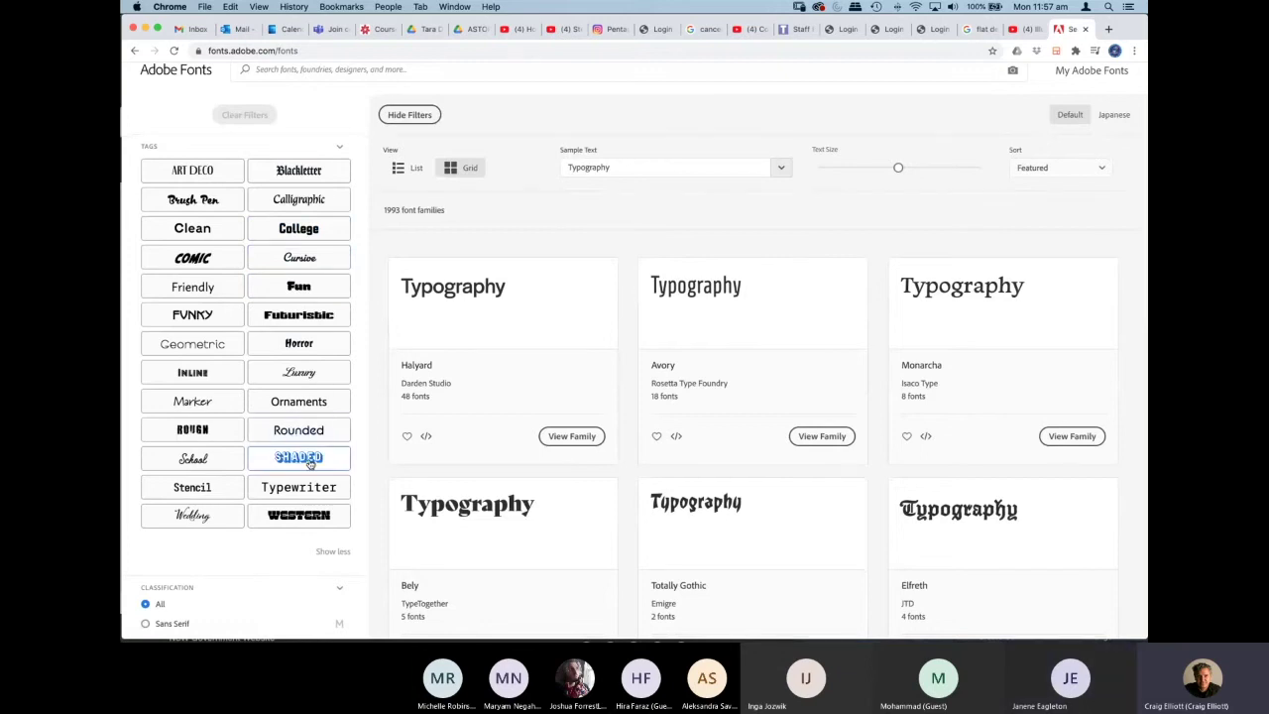
scroll(282, 540, down, 5)
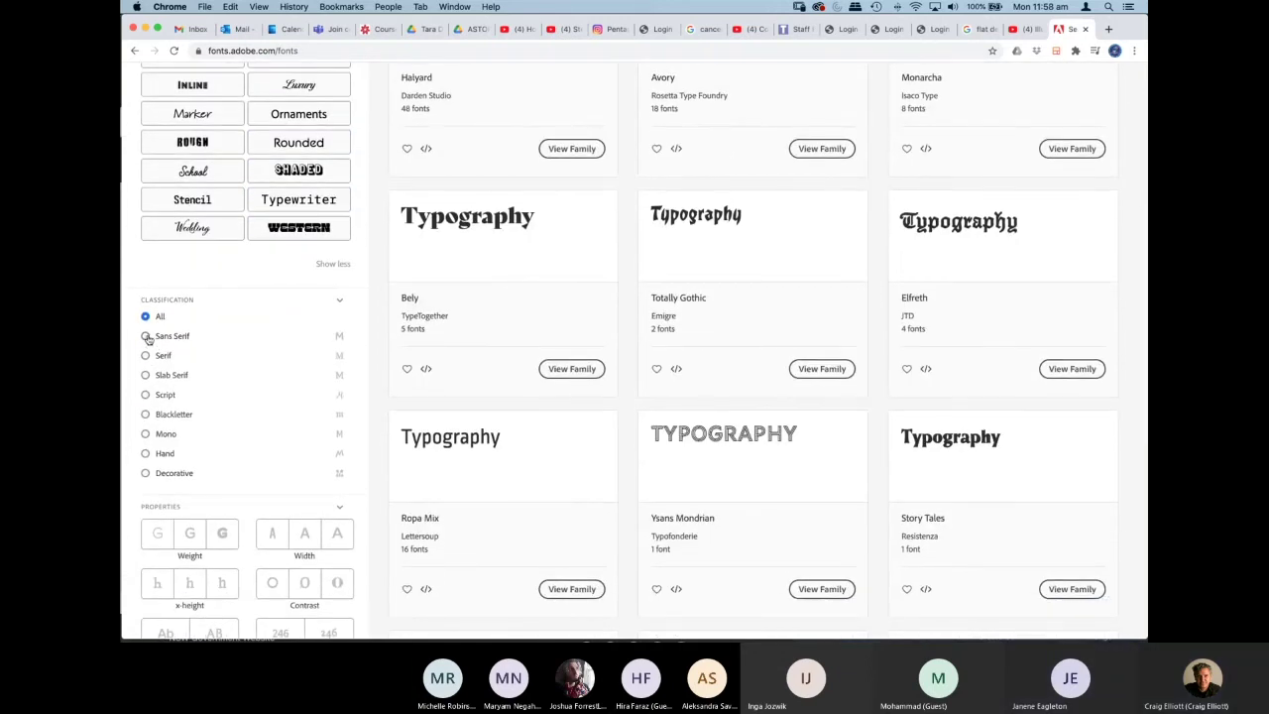
click(148, 338)
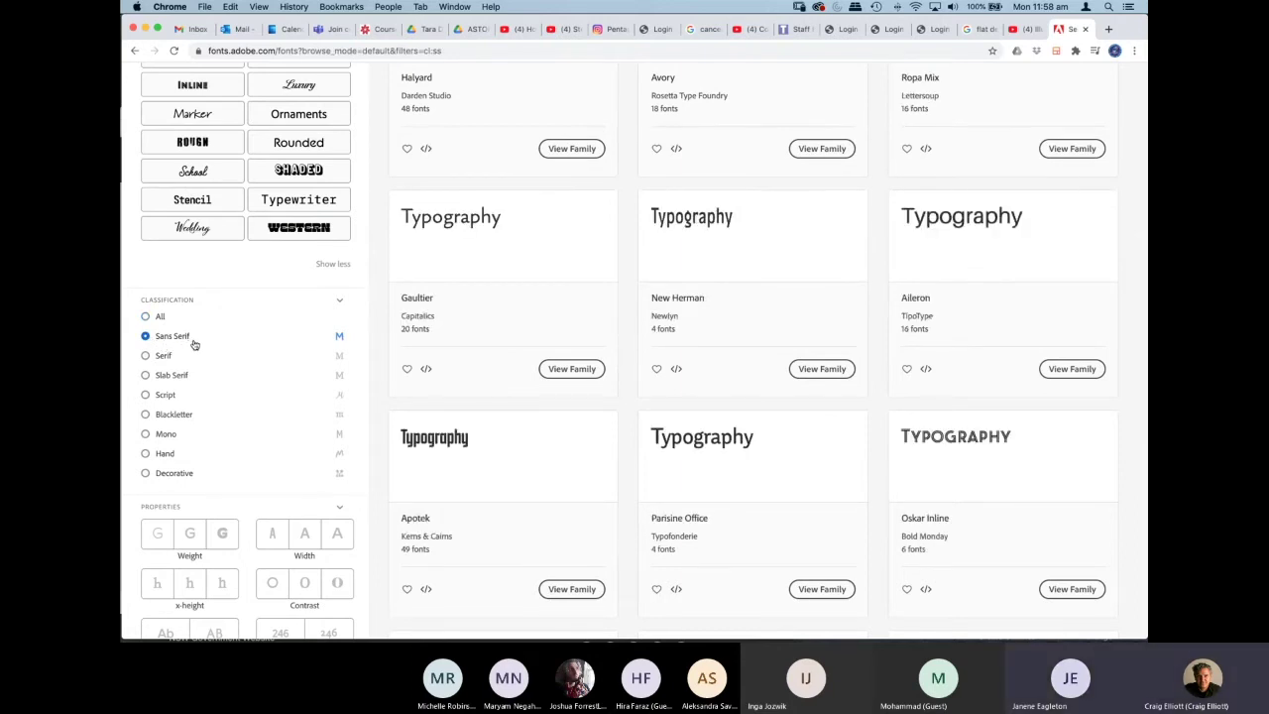
scroll(193, 342, down, 2)
scroll(555, 302, up, 2)
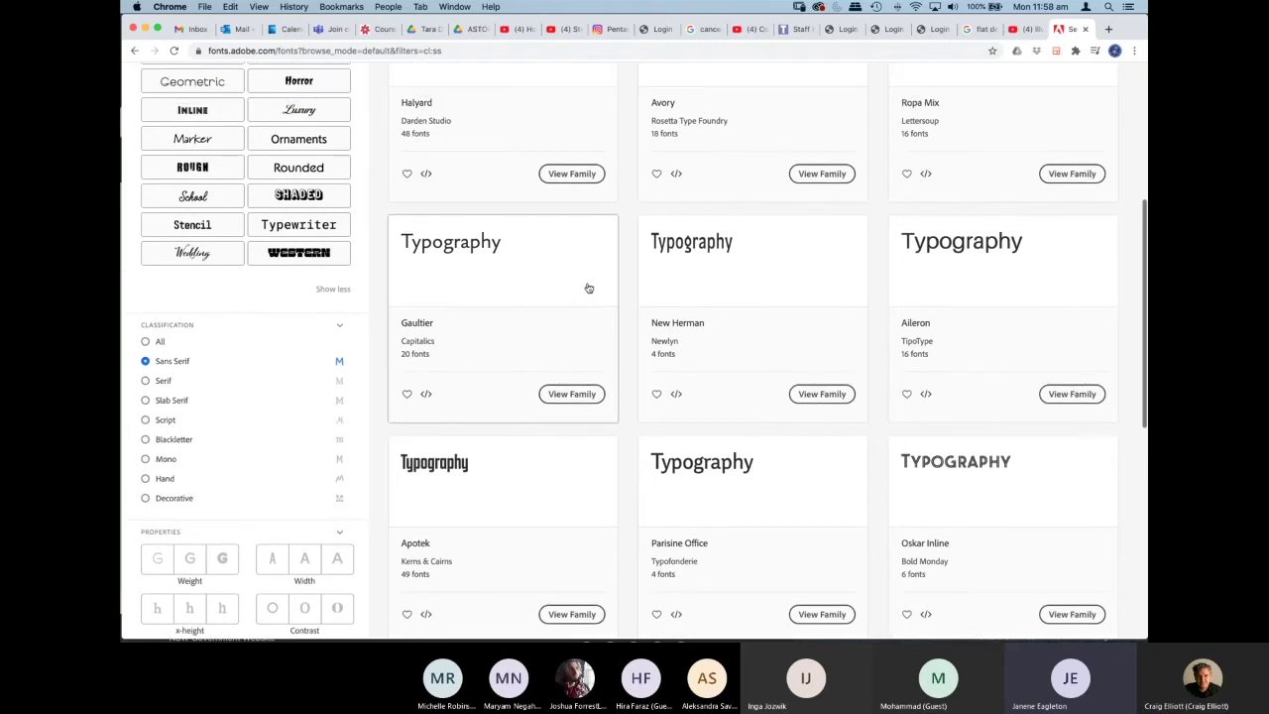
scroll(585, 285, up, 1)
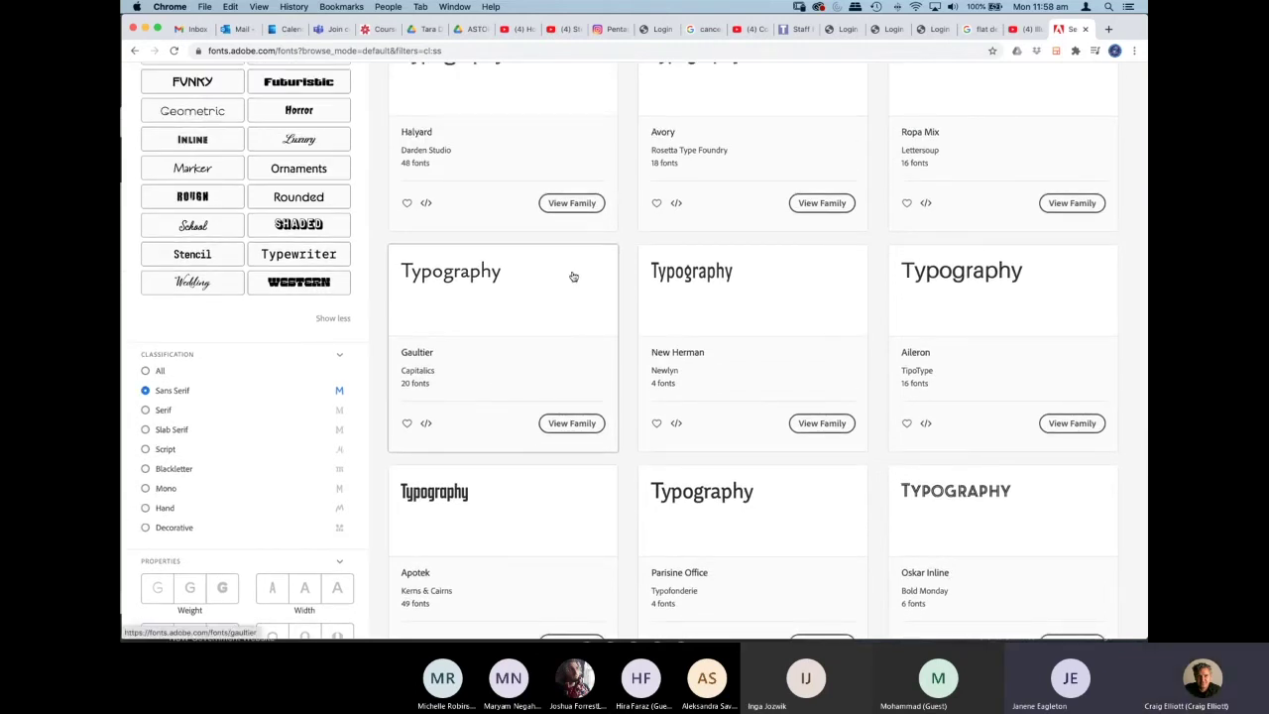
scroll(697, 342, down, 2)
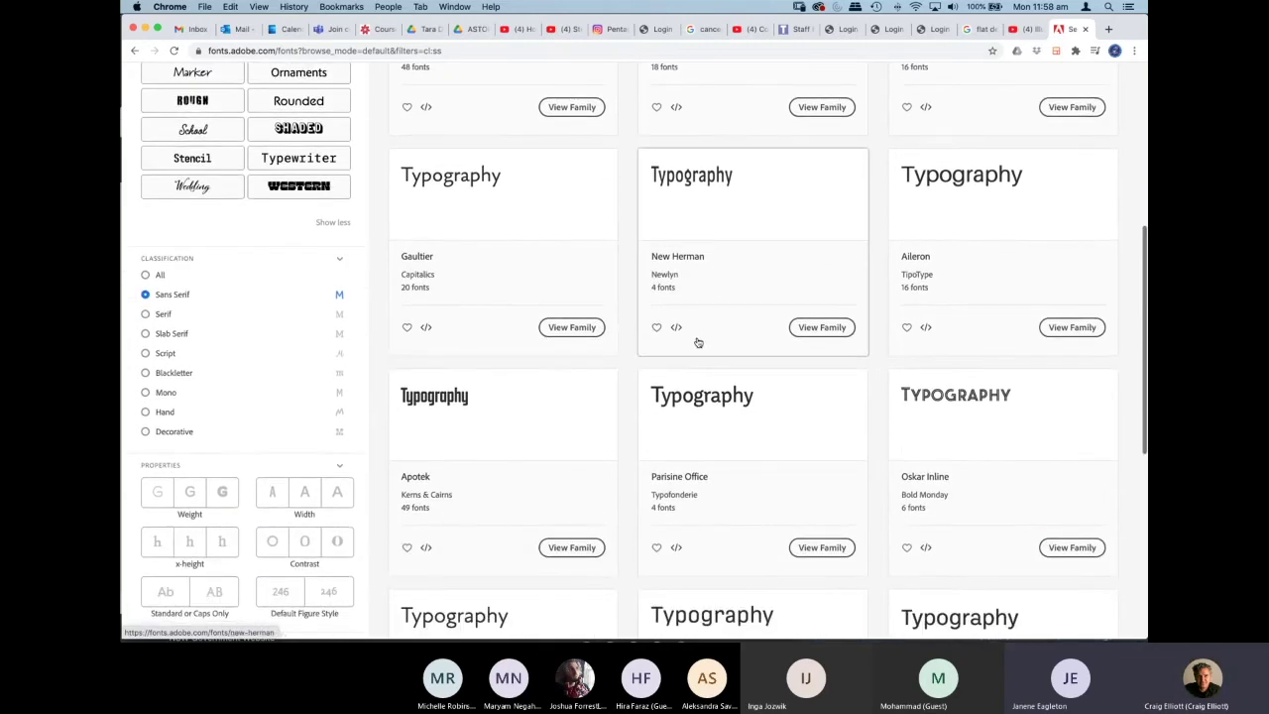
Open the New Herman font family, activate all four of its fonts and dismiss the activation message.
click(700, 196)
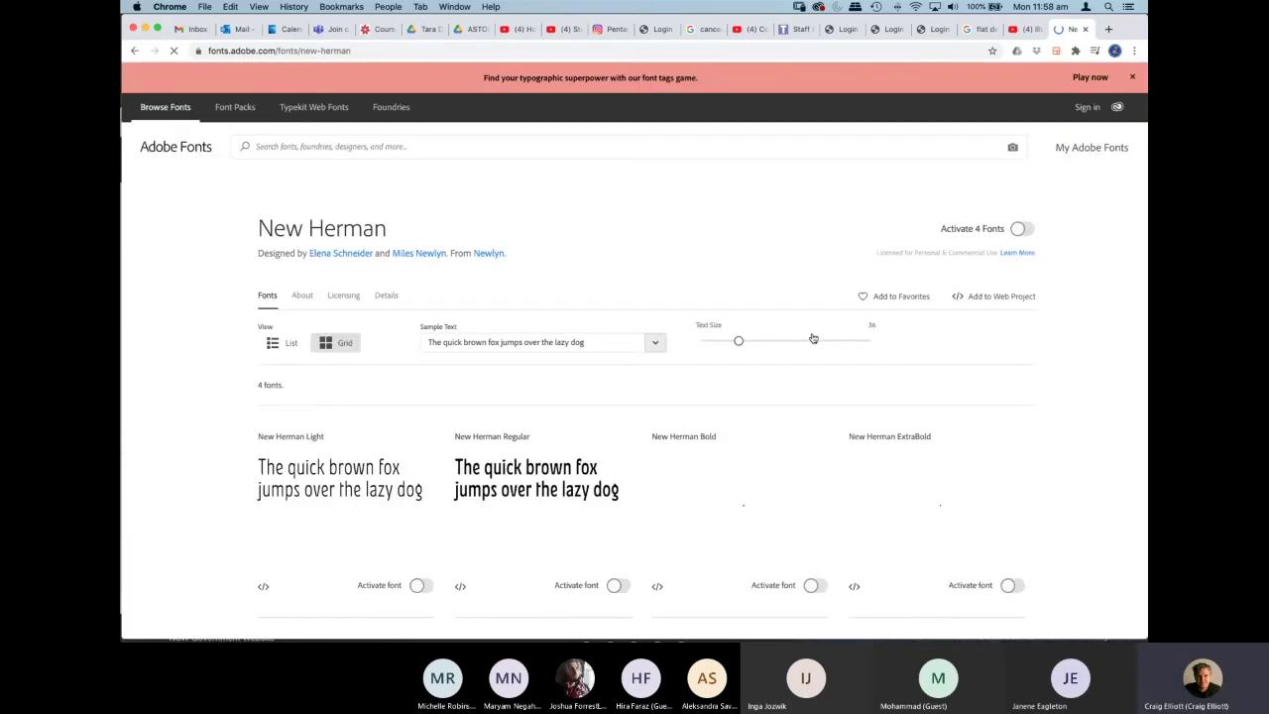
click(1020, 229)
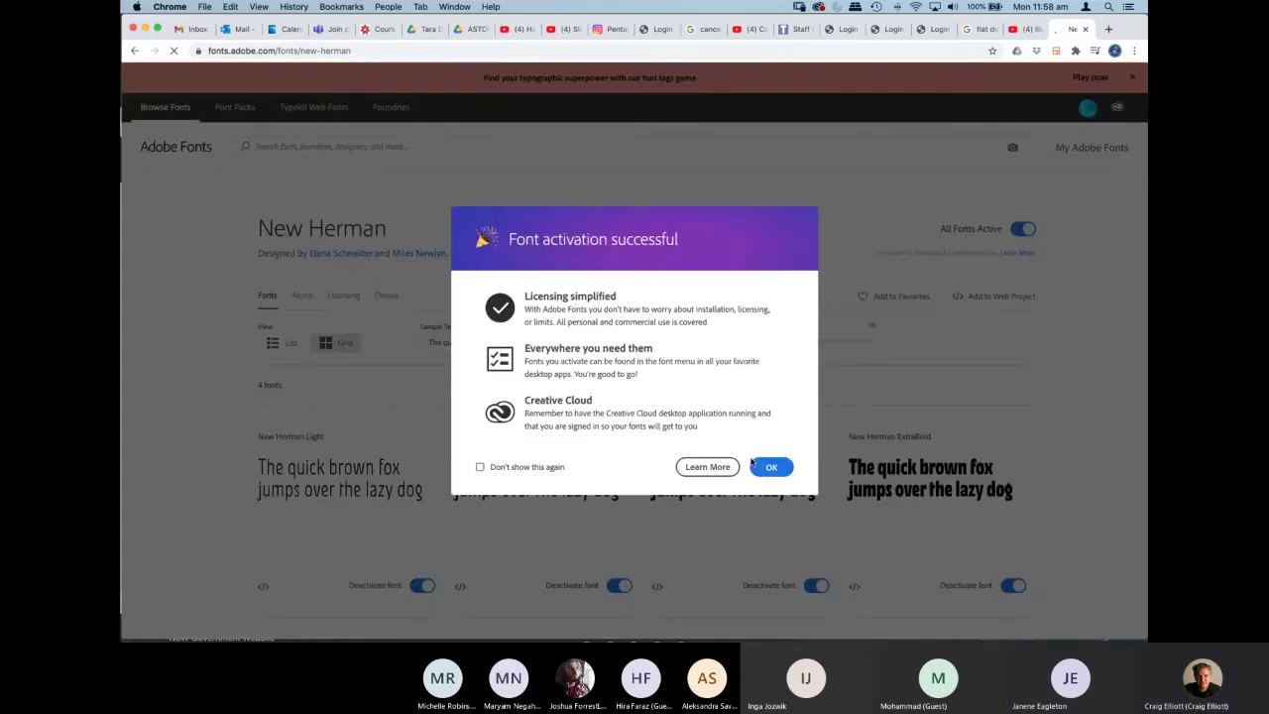
click(771, 467)
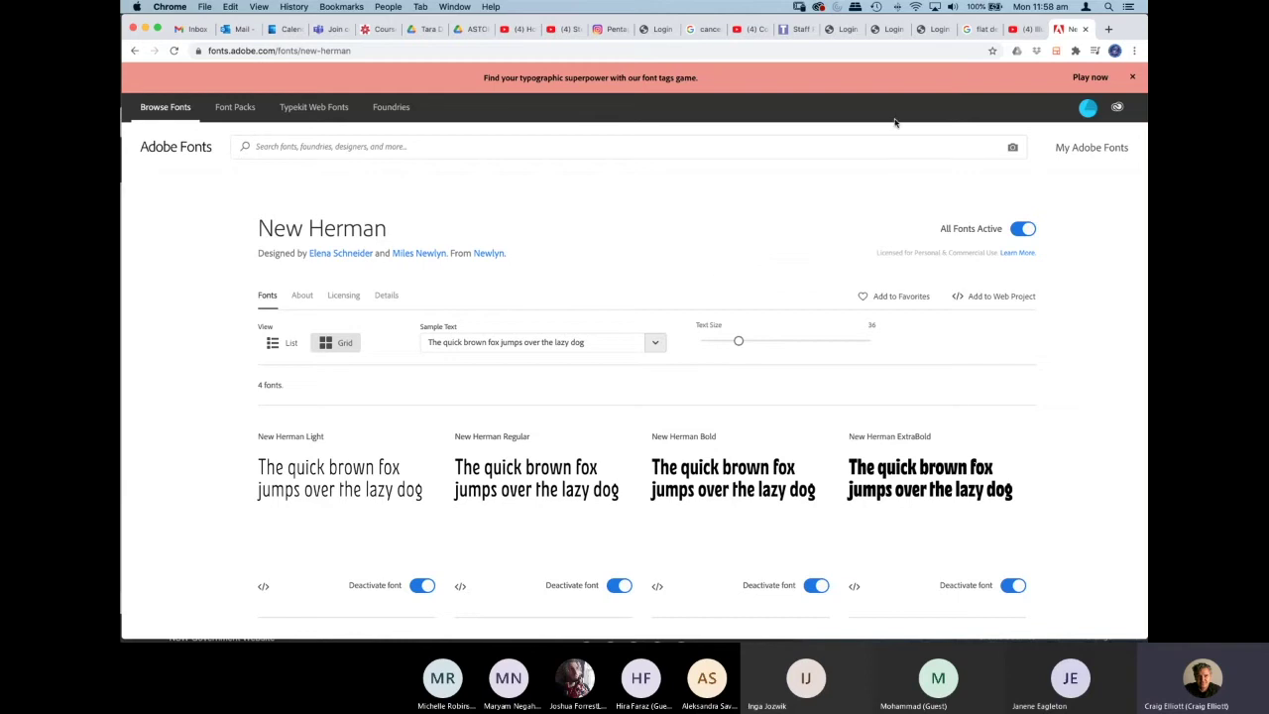
Search the web for "da font" in a new browser tab and open the DaFont site.
click(1109, 30)
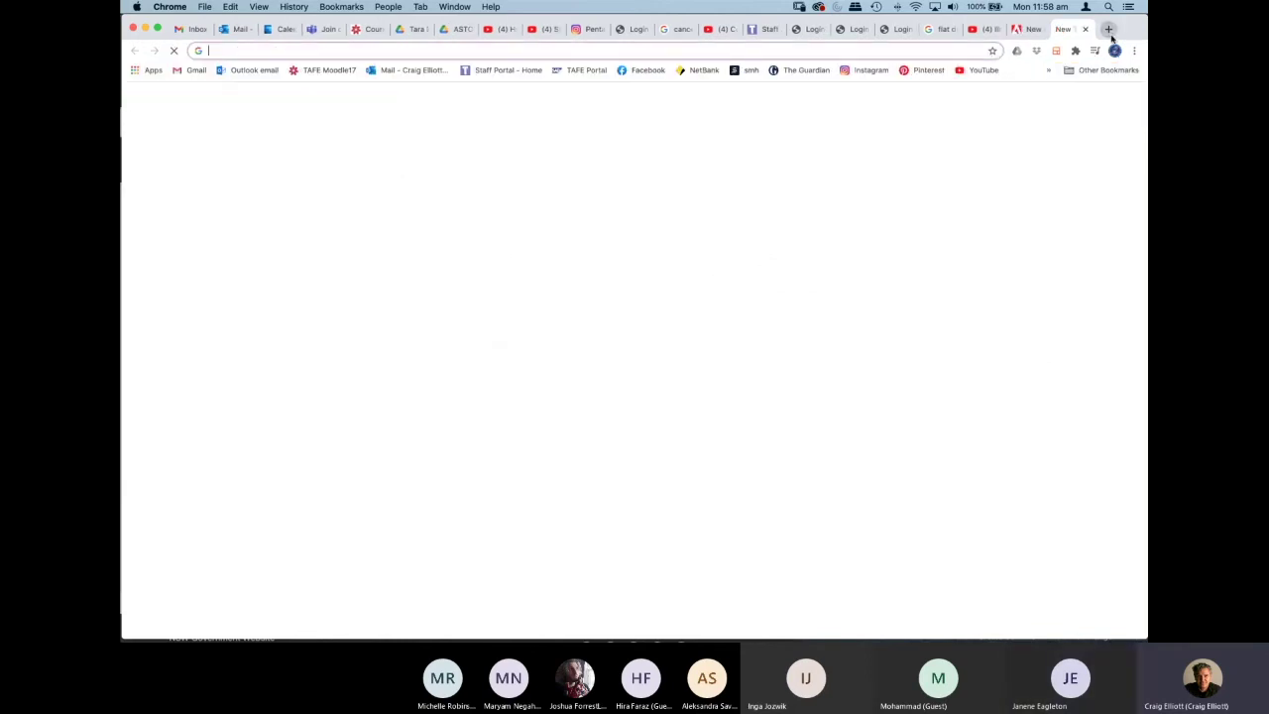
text(da)
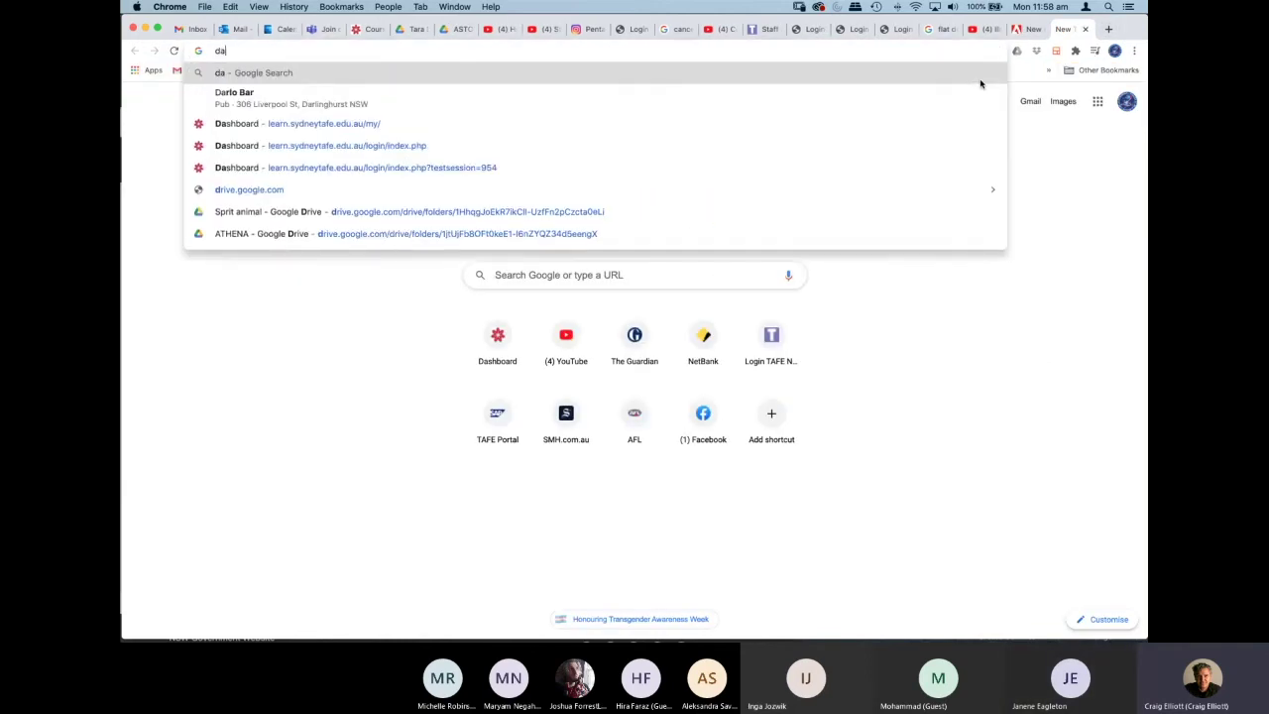
text( font)
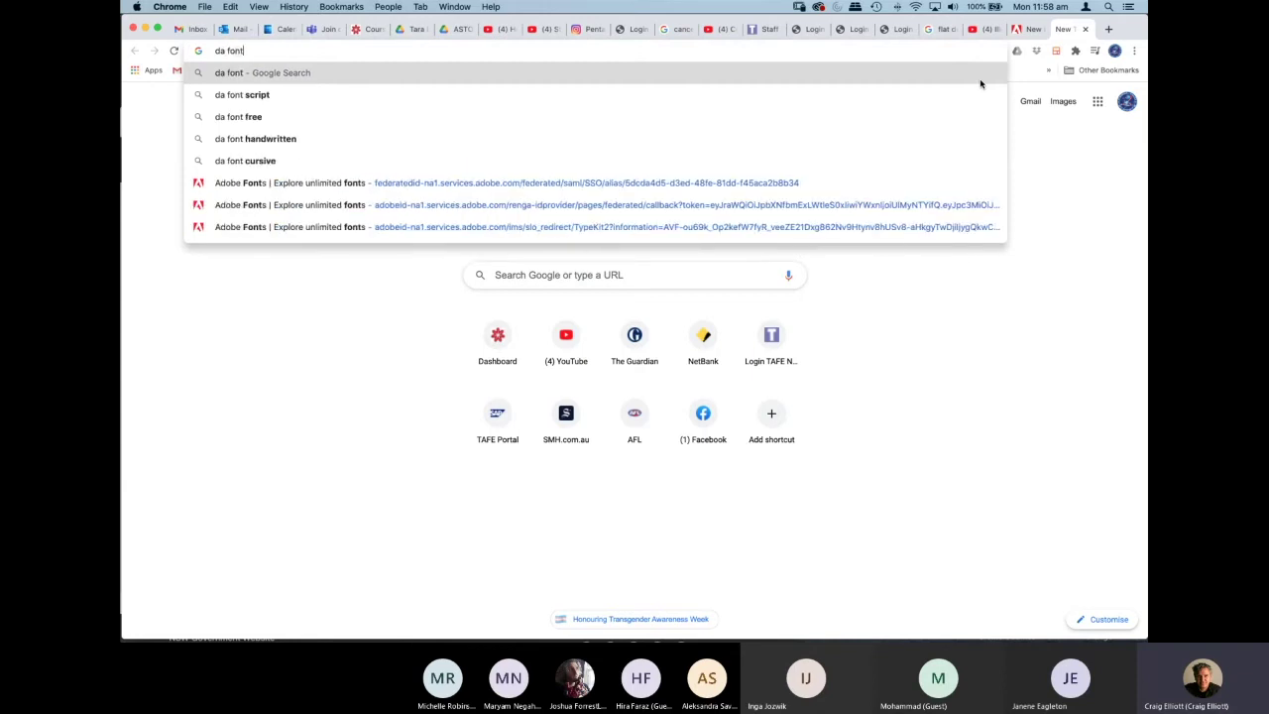
key(Return)
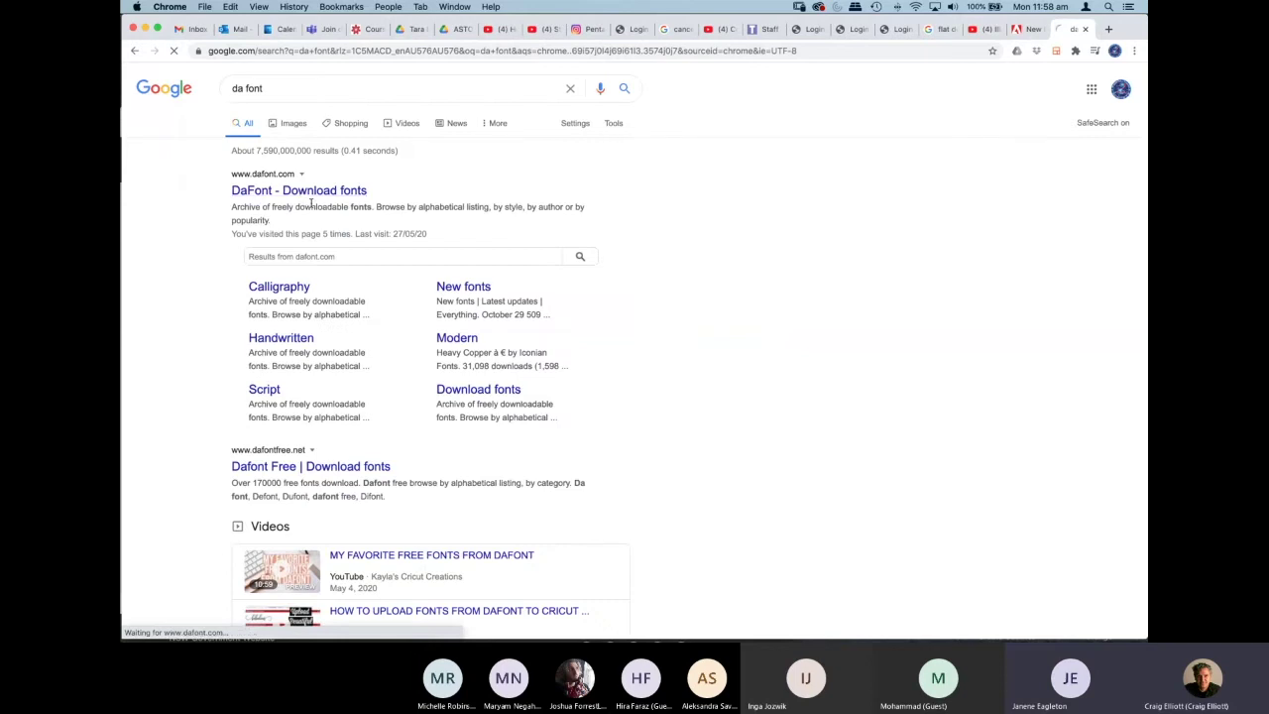
click(297, 201)
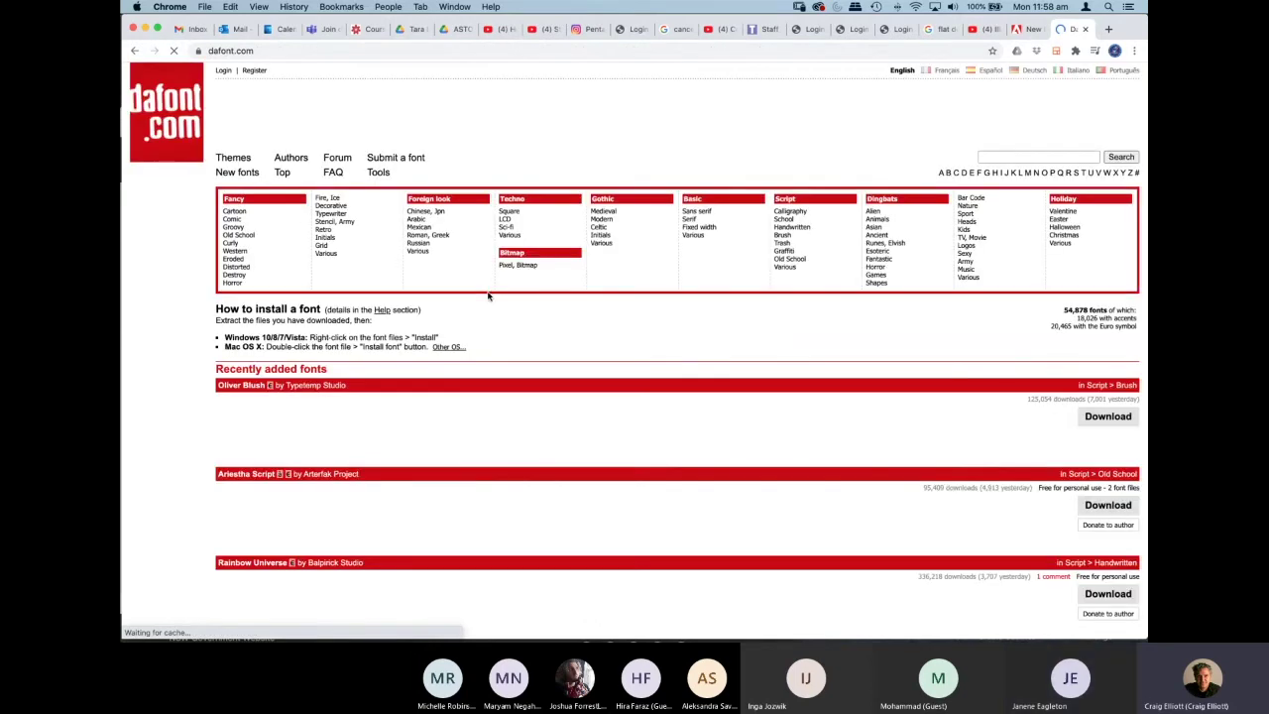
Show the Sans serif fonts in DaFont's Basic category.
scroll(467, 321, down, 3)
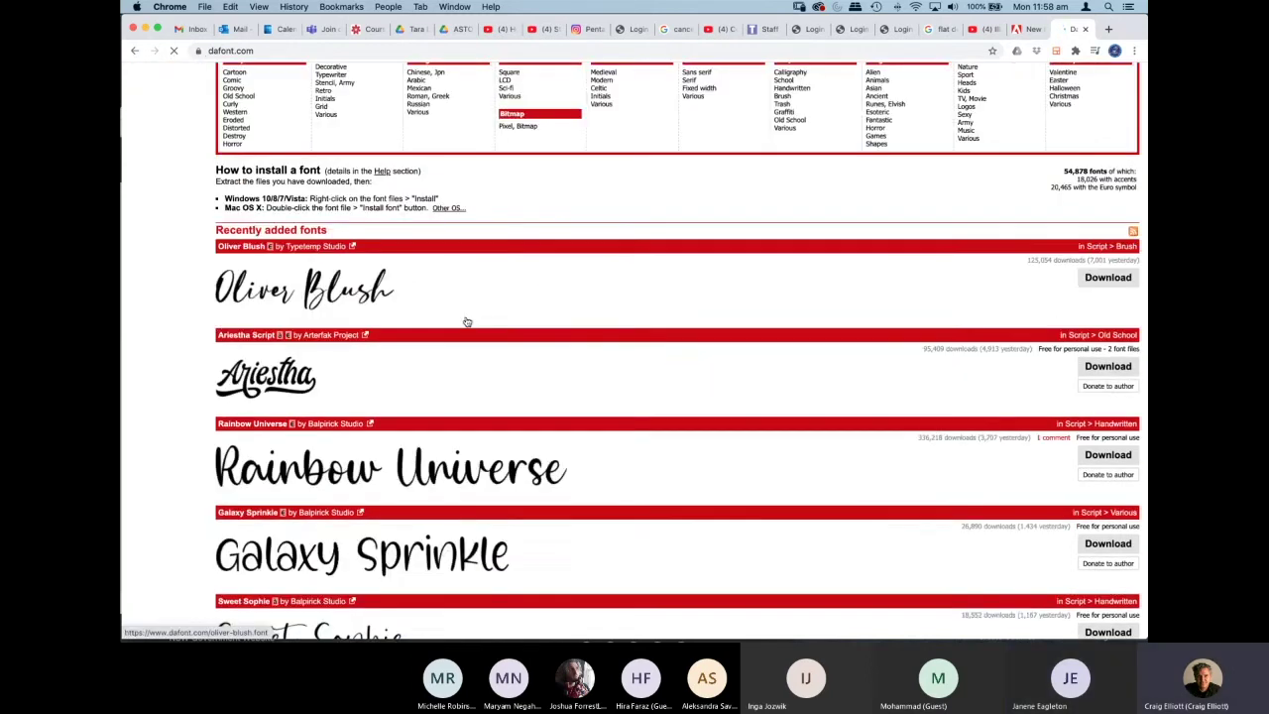
scroll(456, 317, up, 2)
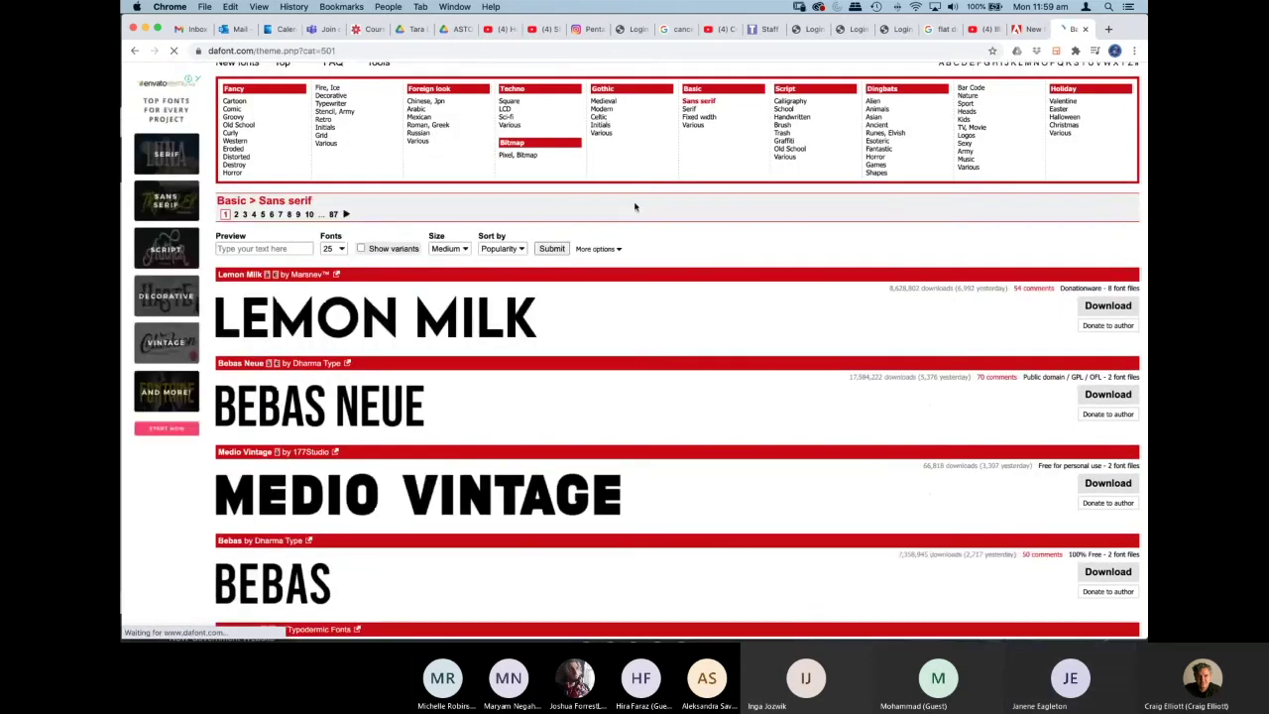
Look through the Sans serif font list and compare the licence notes shown for each downloadable font.
scroll(723, 235, down, 5)
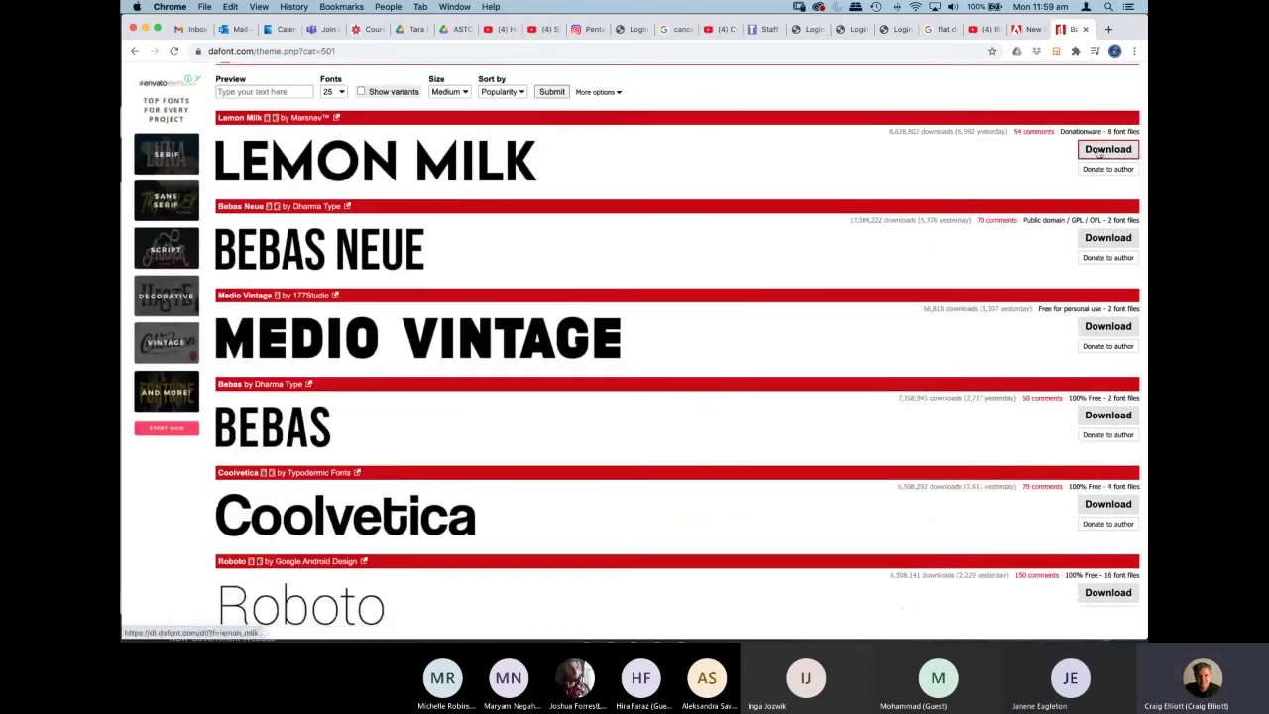
scroll(1059, 267, down, 3)
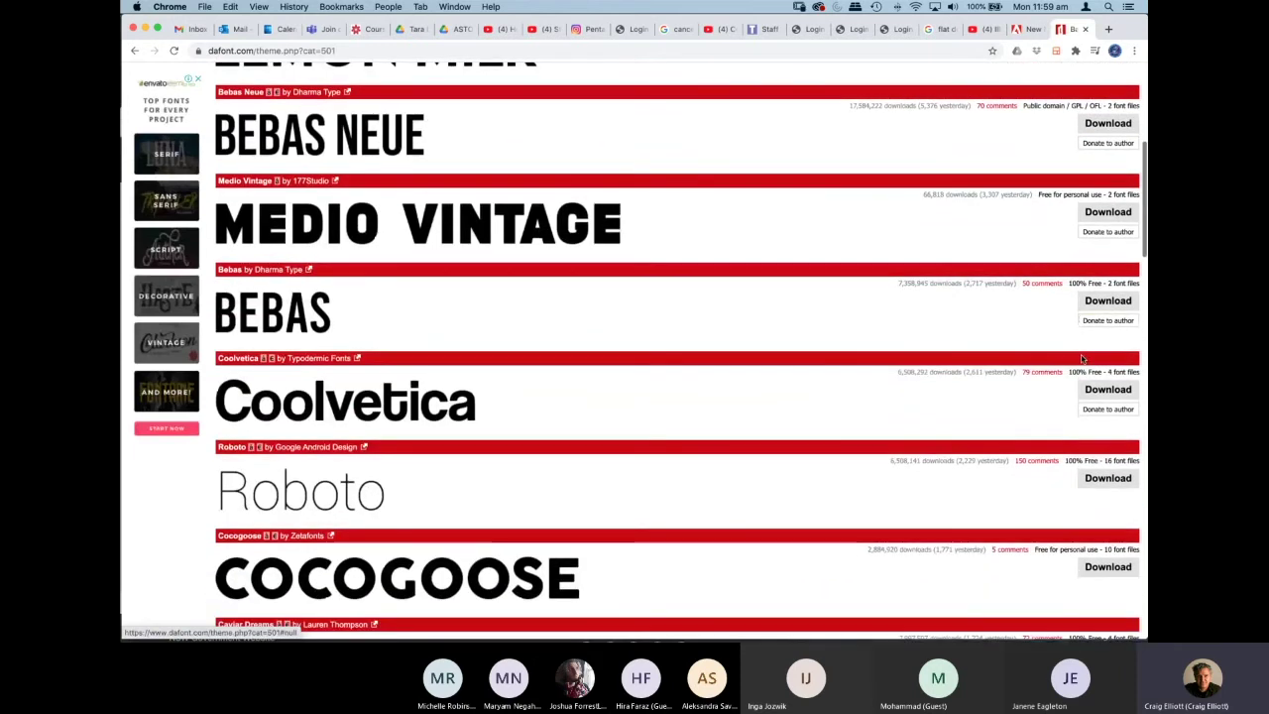
scroll(1082, 358, down, 3)
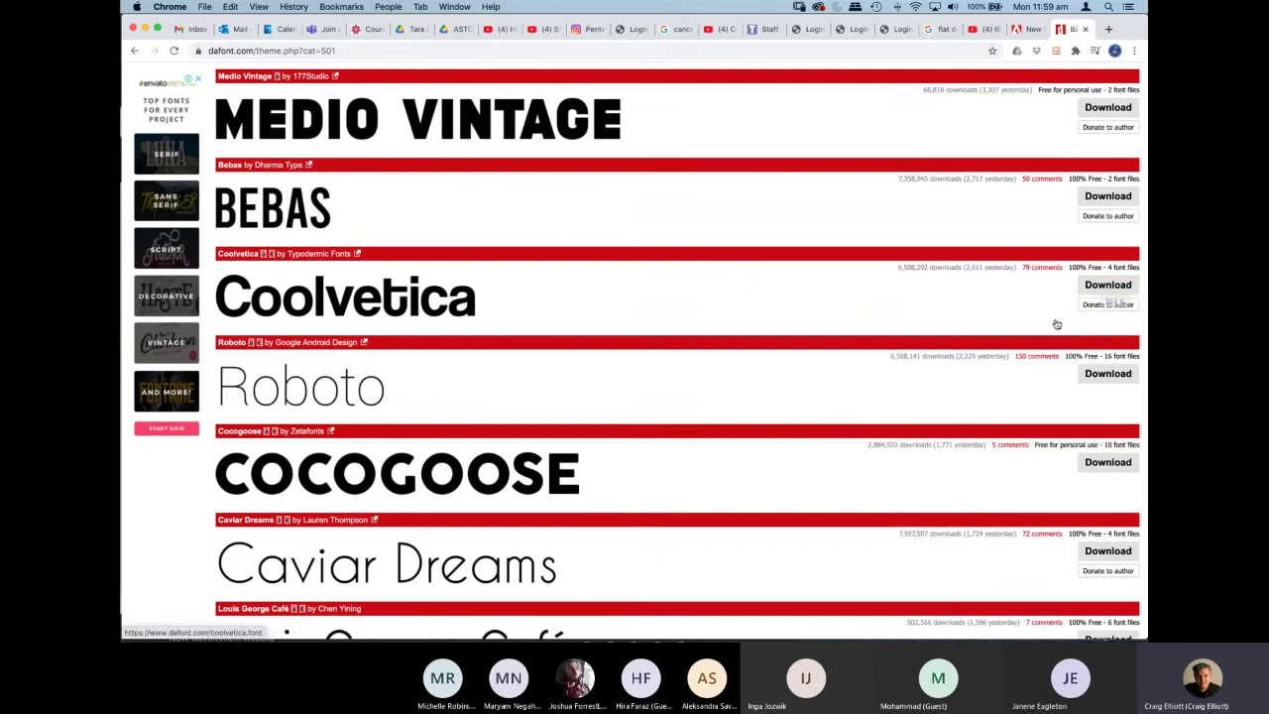
scroll(1022, 344, down, 5)
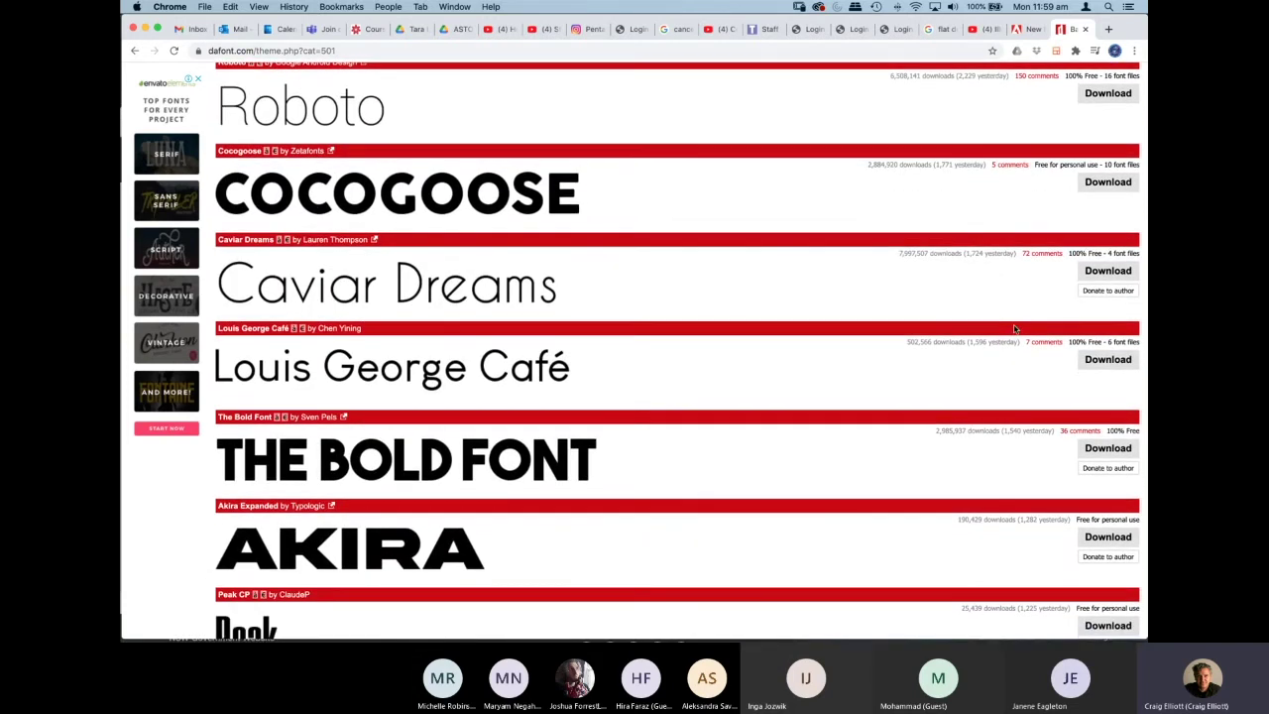
scroll(1014, 329, down, 2)
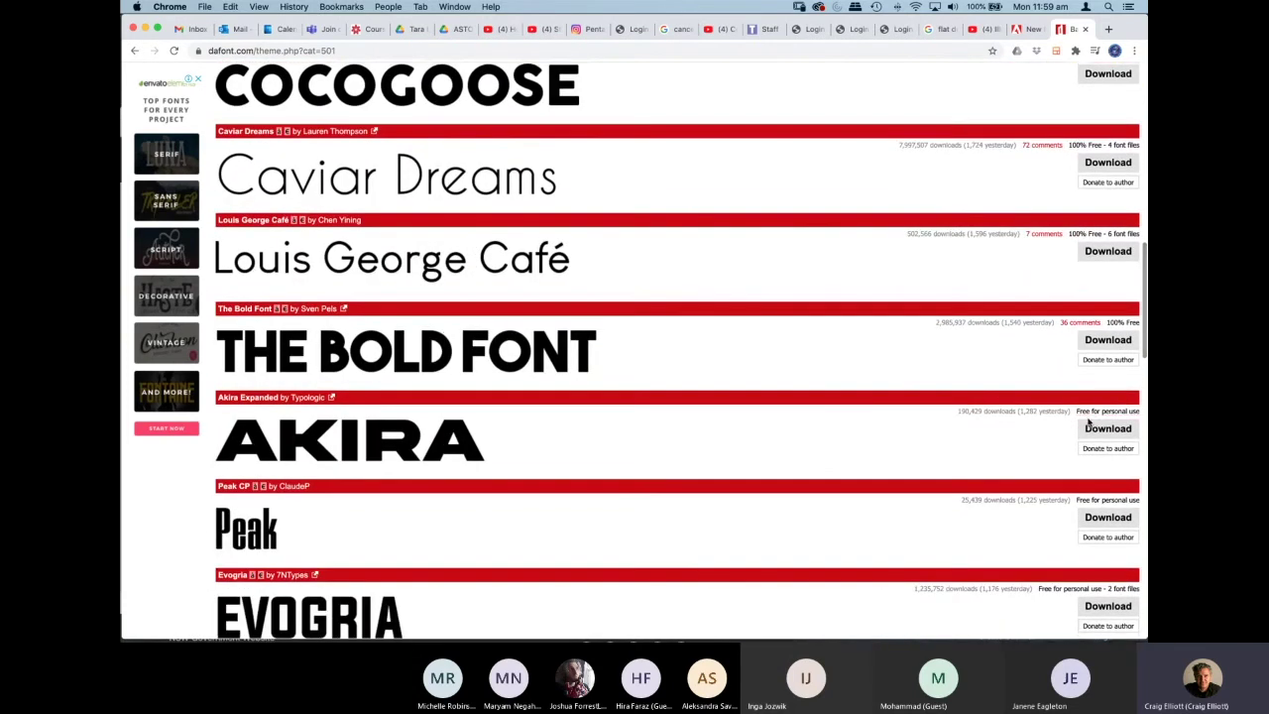
scroll(1084, 416, down, 1)
scroll(1066, 396, down, 1)
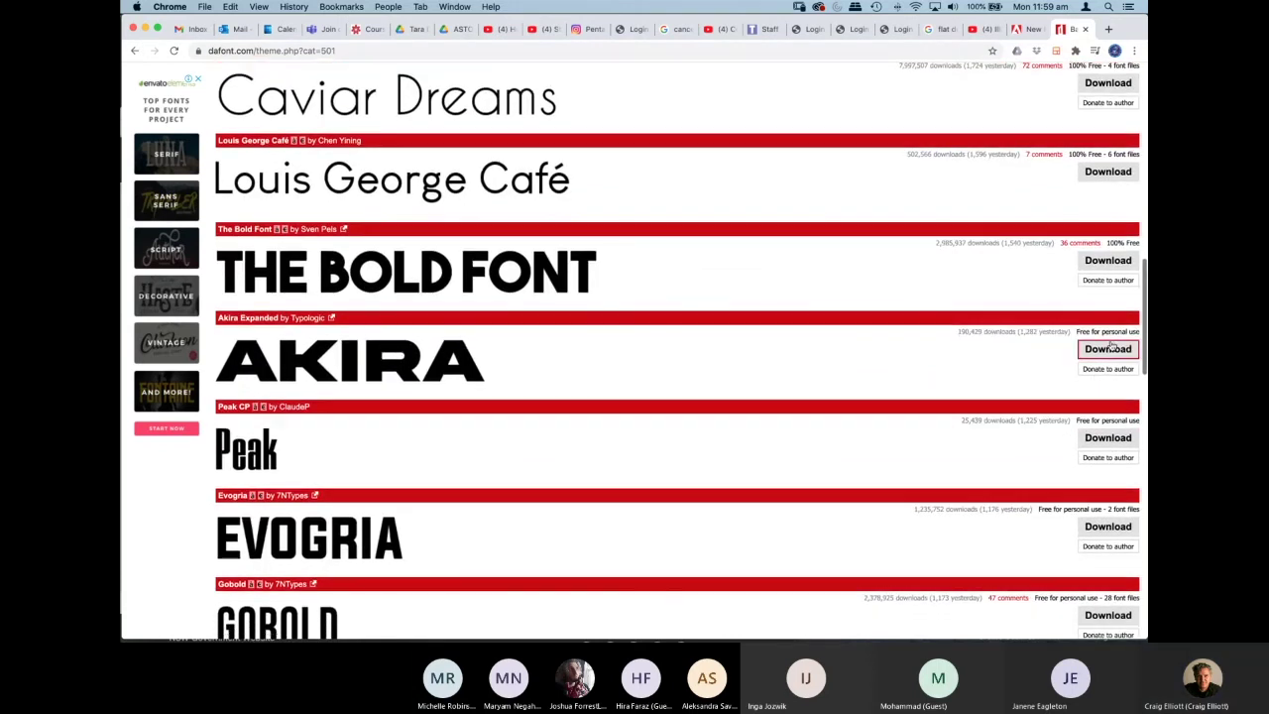
scroll(1089, 396, up, 1)
scroll(1091, 297, up, 1)
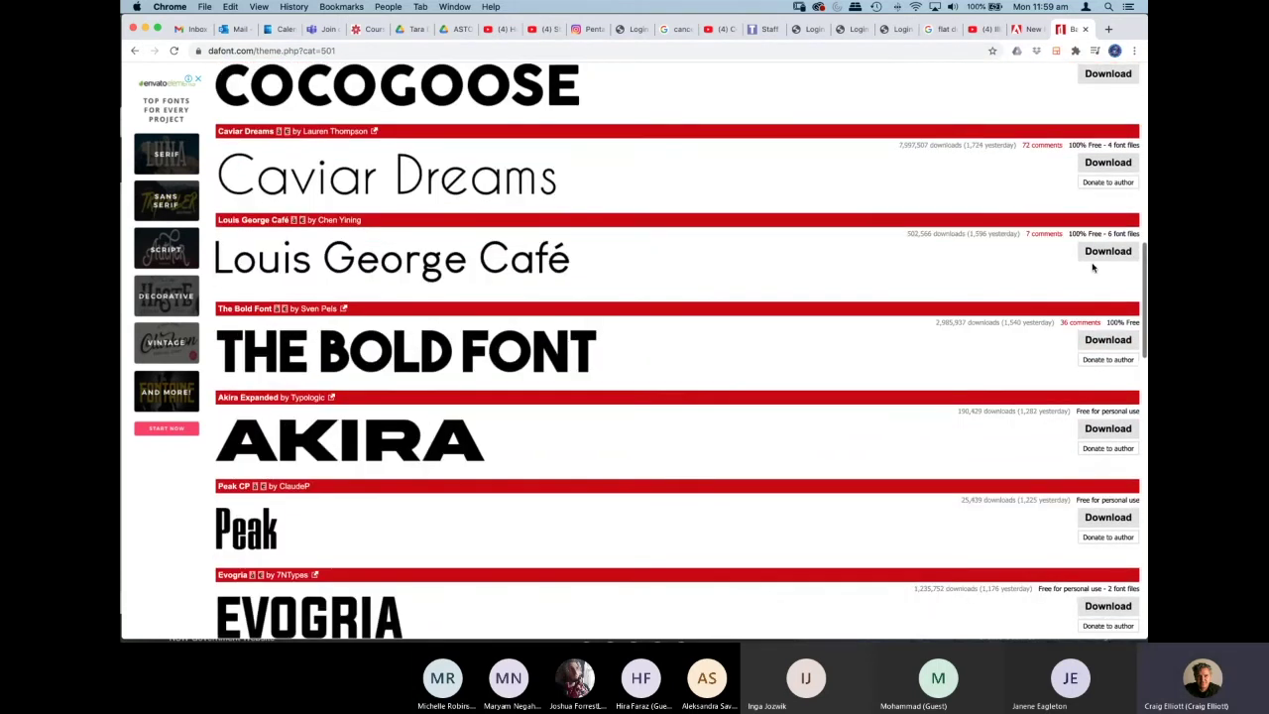
scroll(1088, 268, up, 1)
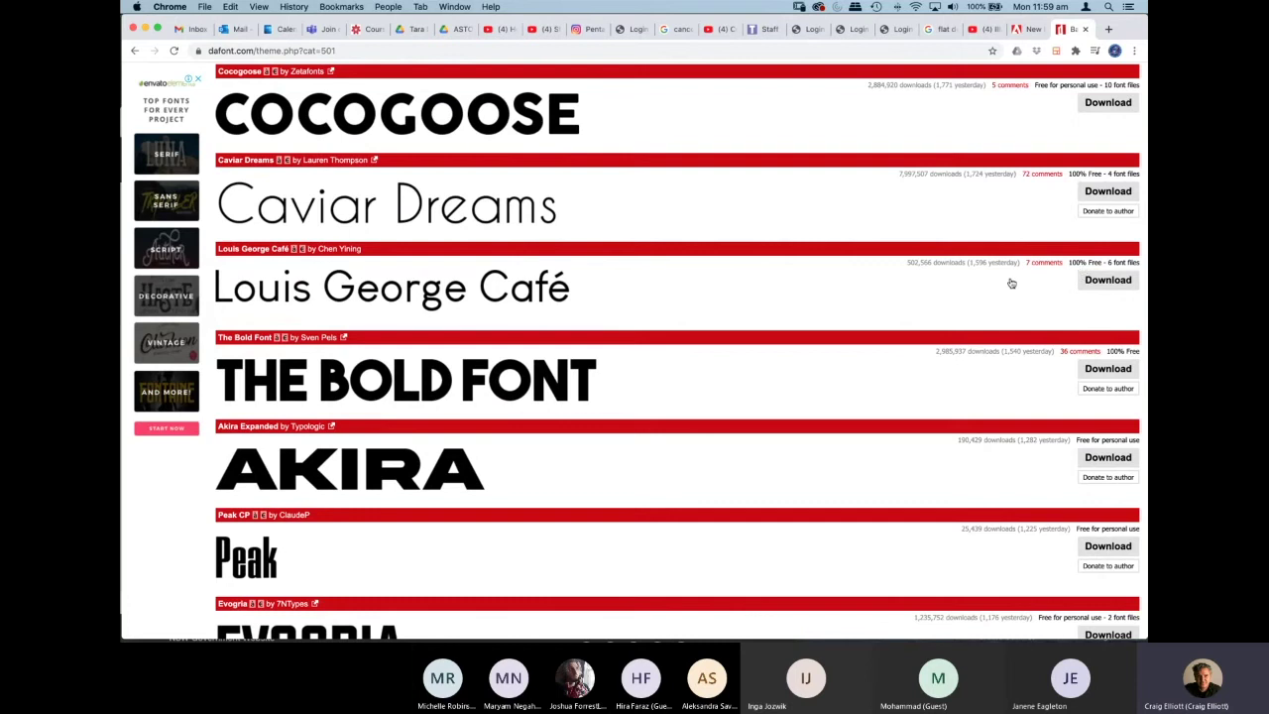
scroll(992, 307, down, 8)
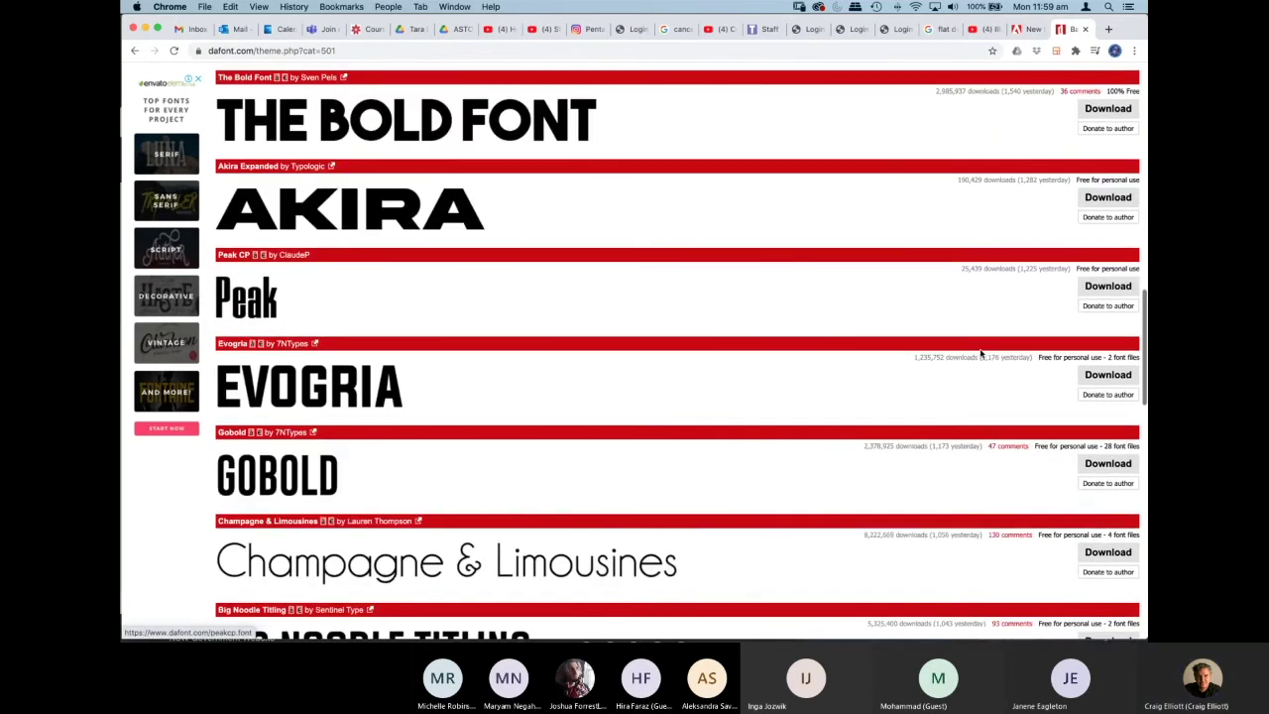
scroll(937, 367, up, 6)
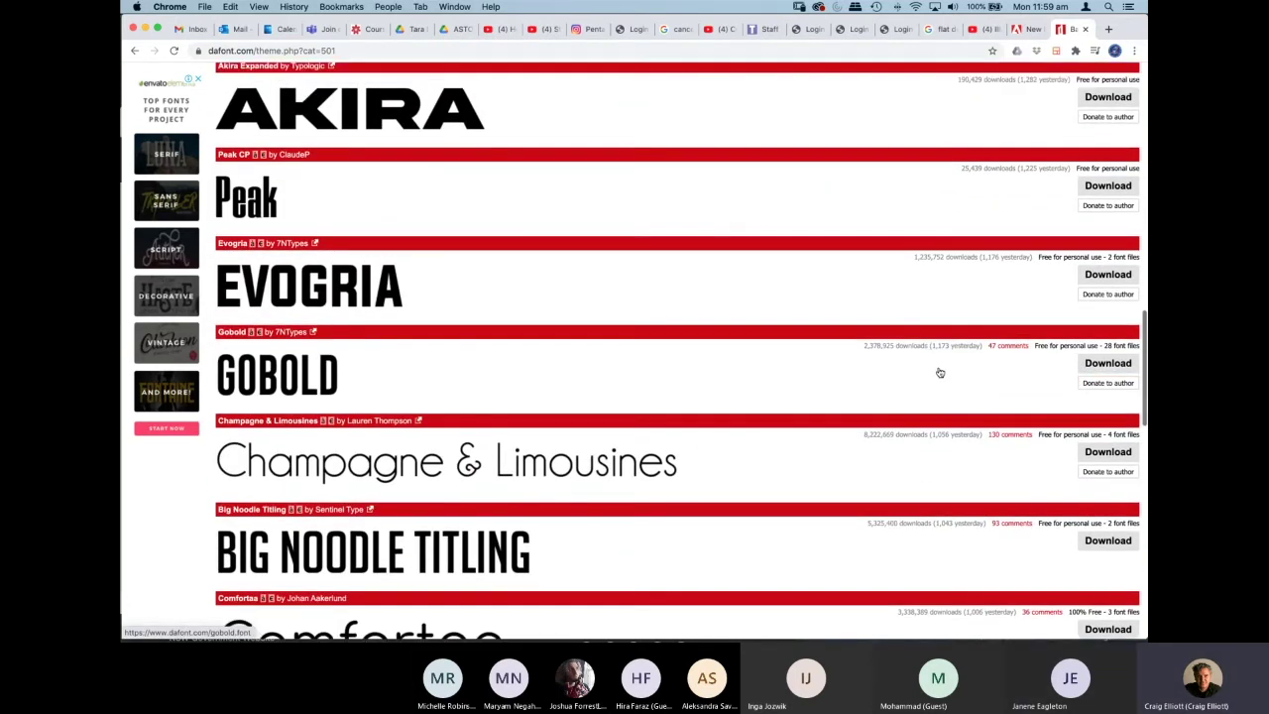
scroll(749, 317, up, 4)
scroll(746, 317, down, 4)
scroll(665, 353, up, 1)
scroll(668, 345, up, 2)
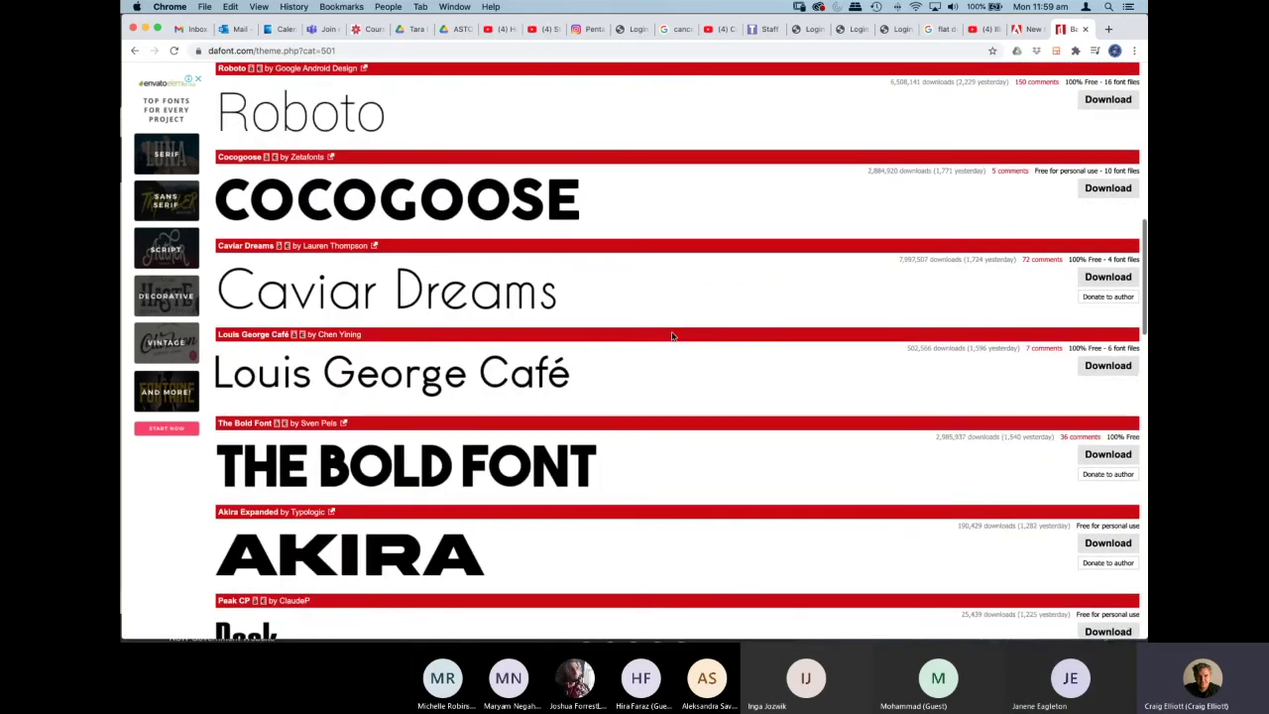
scroll(672, 336, up, 15)
scroll(625, 341, up, 2)
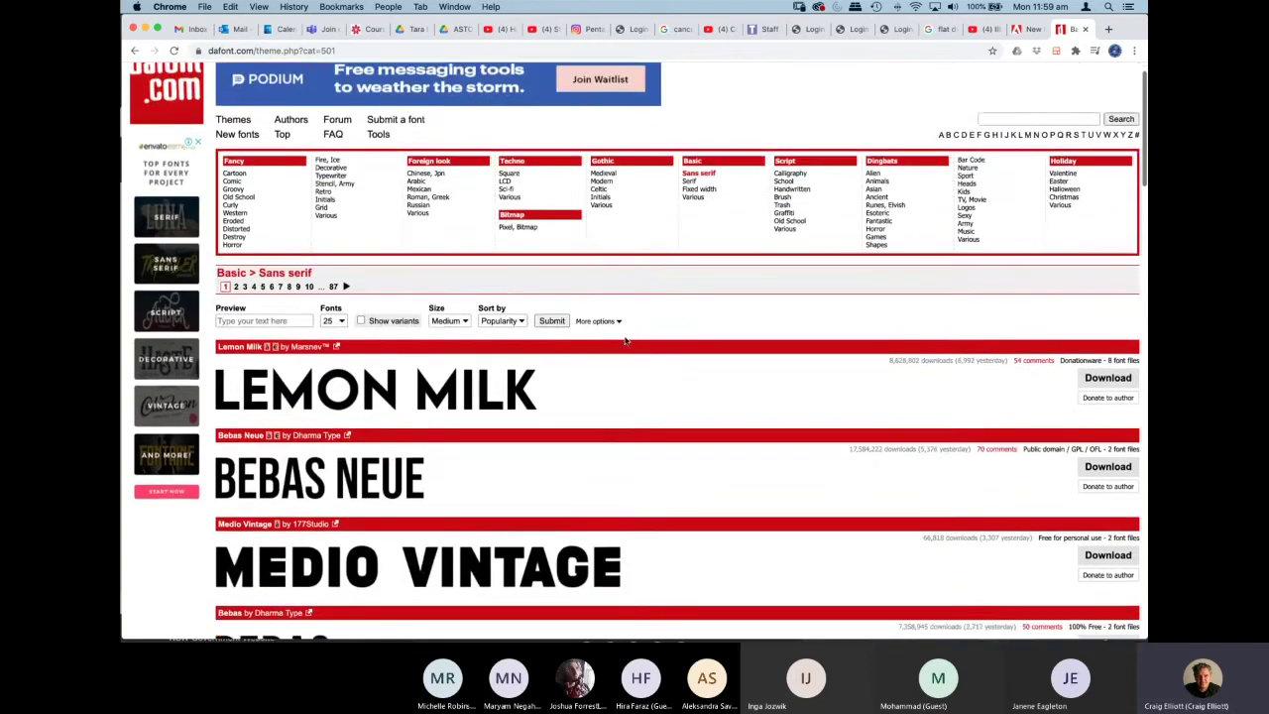
scroll(624, 341, down, 5)
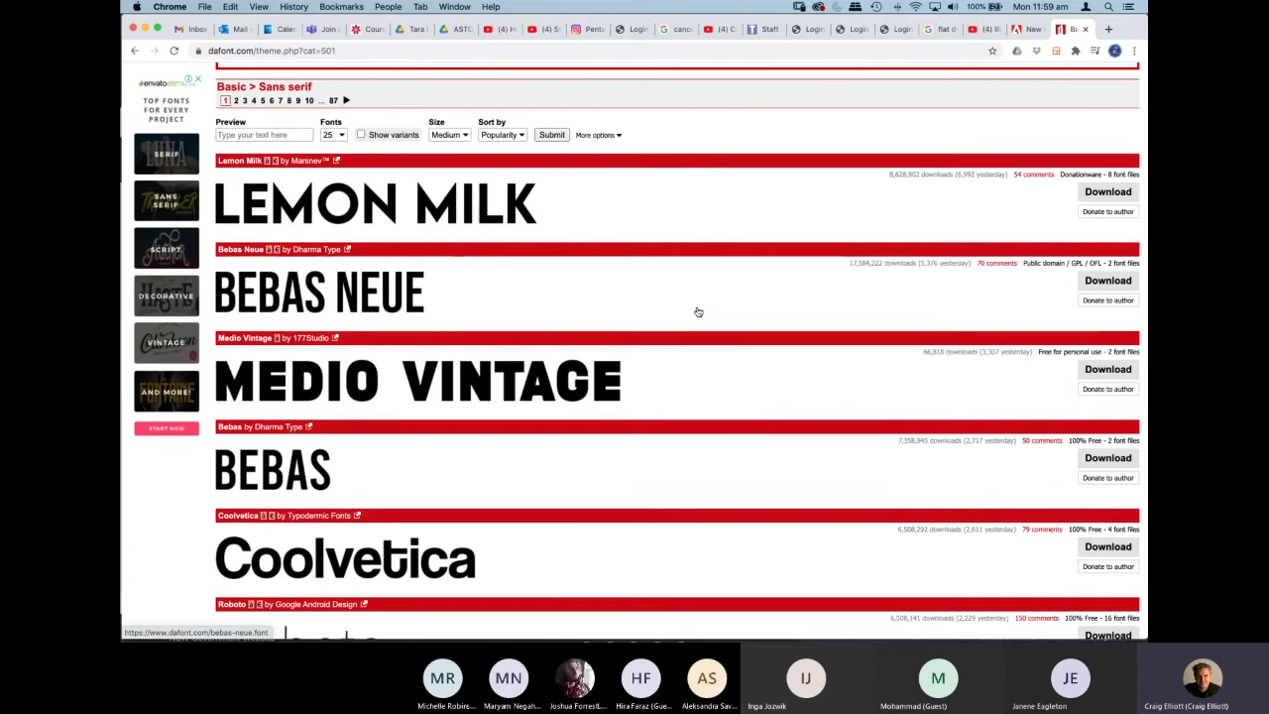
scroll(698, 312, up, 1)
scroll(713, 295, up, 3)
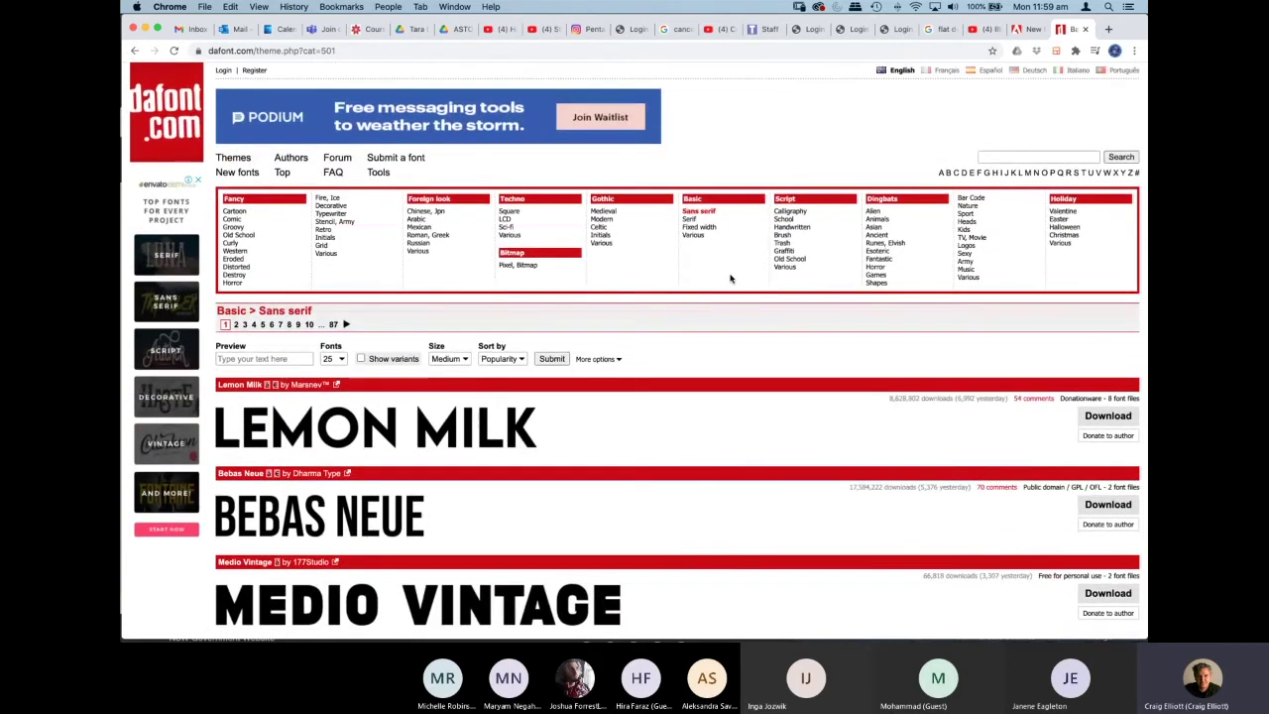
Switch back to Illustrator and set the "Typography tool" text in the New Herman Bold font.
key(super+Tab)
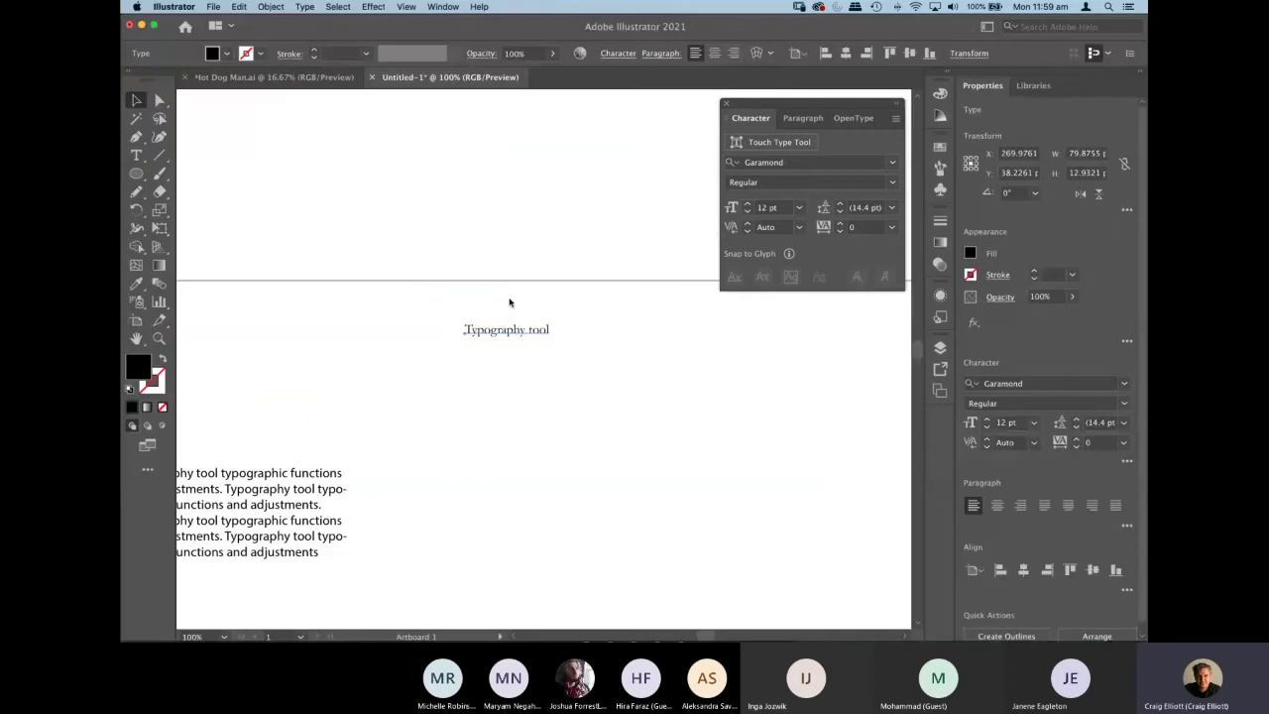
click(511, 302)
click(786, 163)
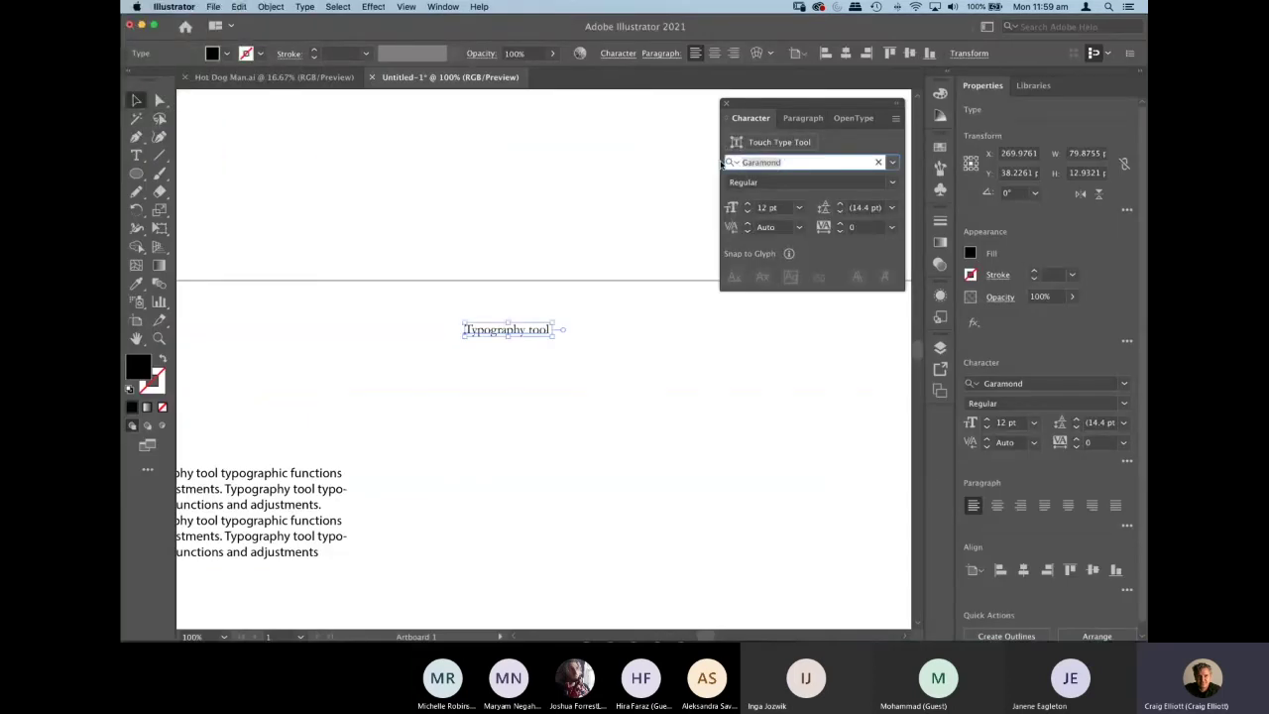
text(new)
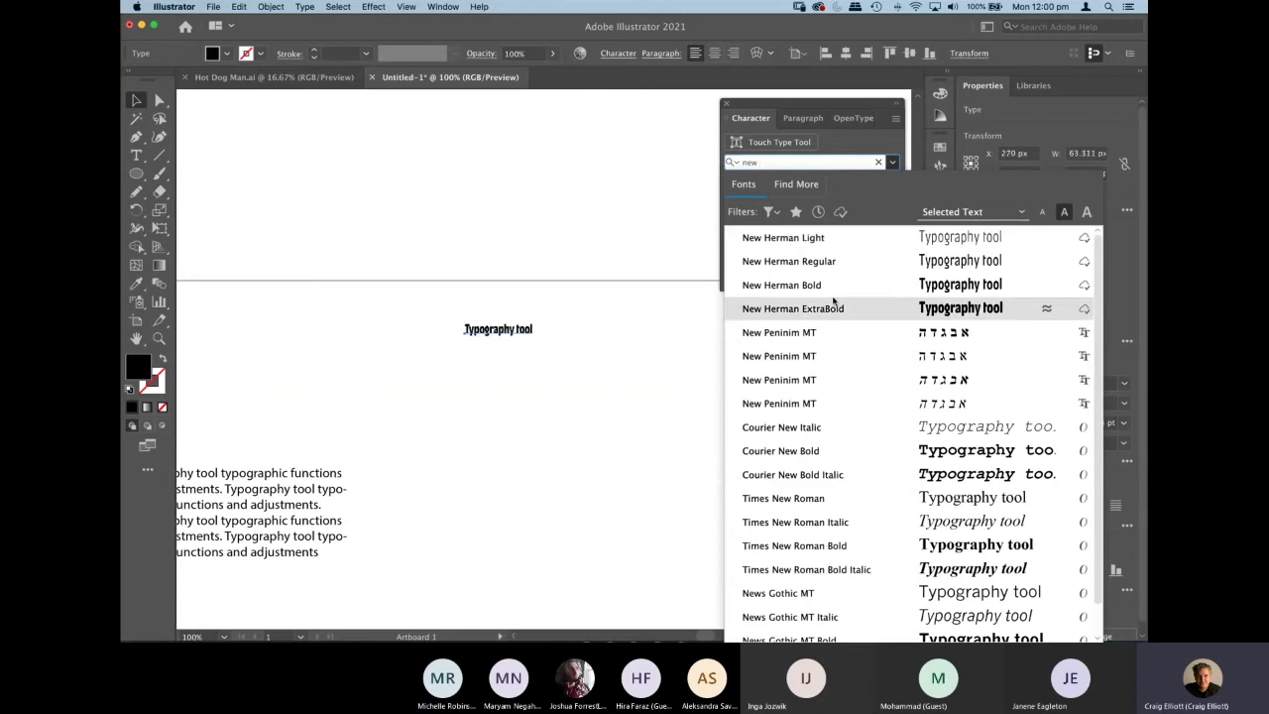
click(783, 286)
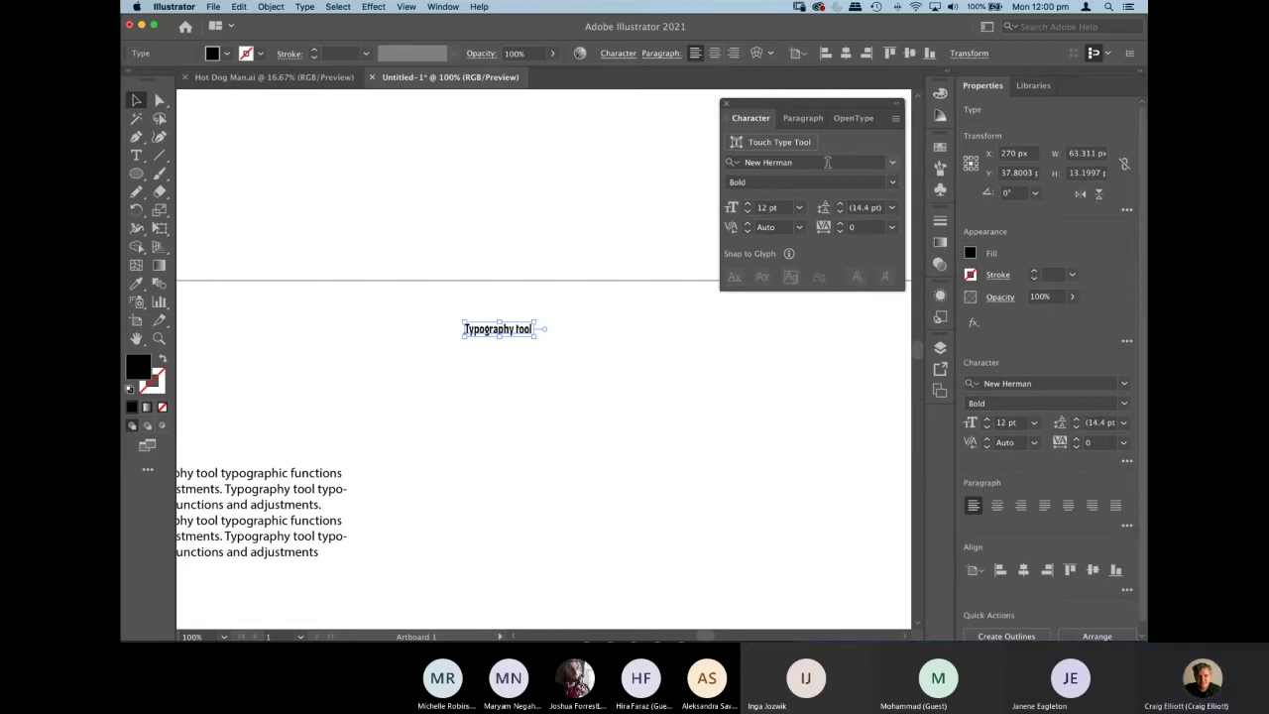
Try the Regular, Light and ExtraBold styles of New Herman on the "Typography tool" text.
click(893, 183)
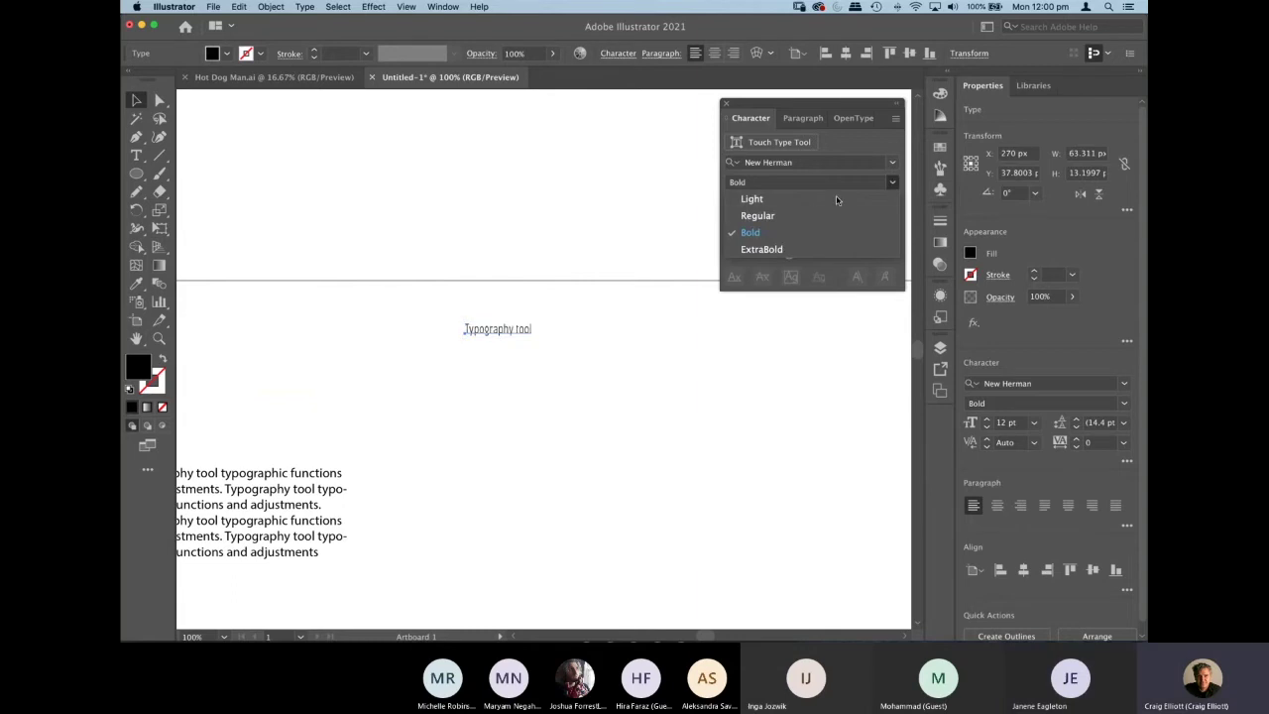
click(813, 214)
click(890, 183)
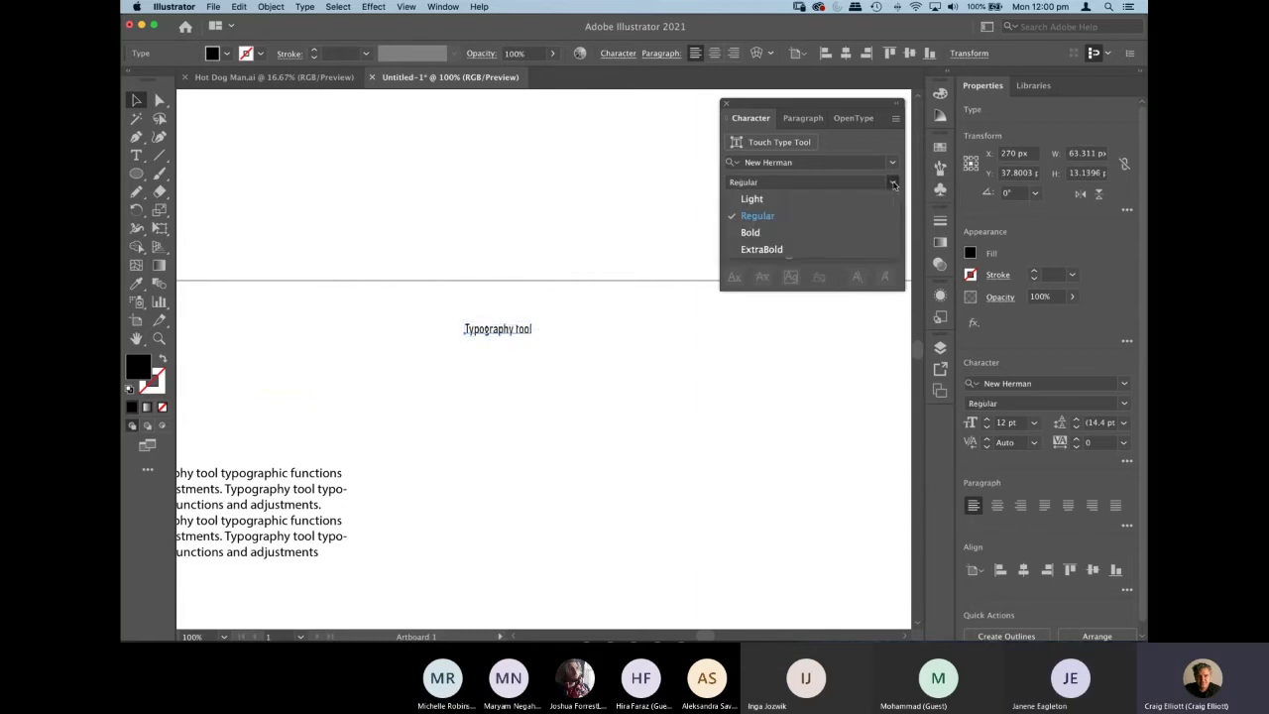
click(832, 202)
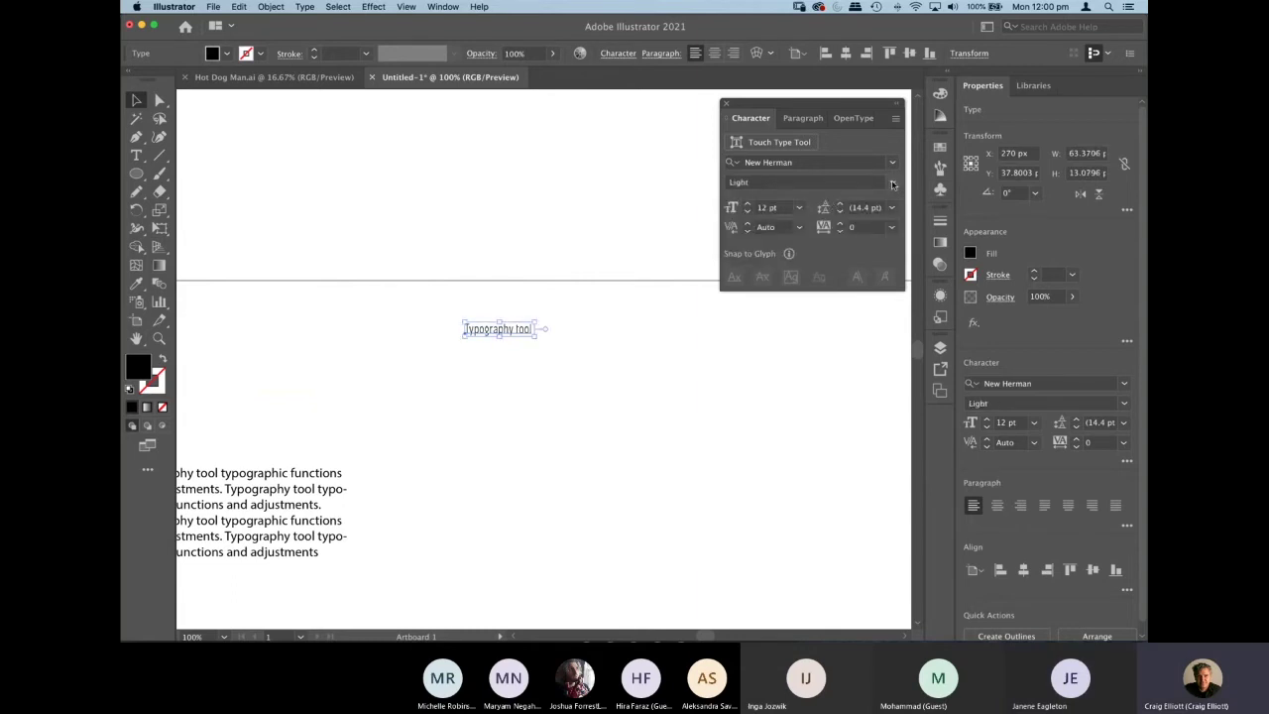
click(892, 184)
click(849, 251)
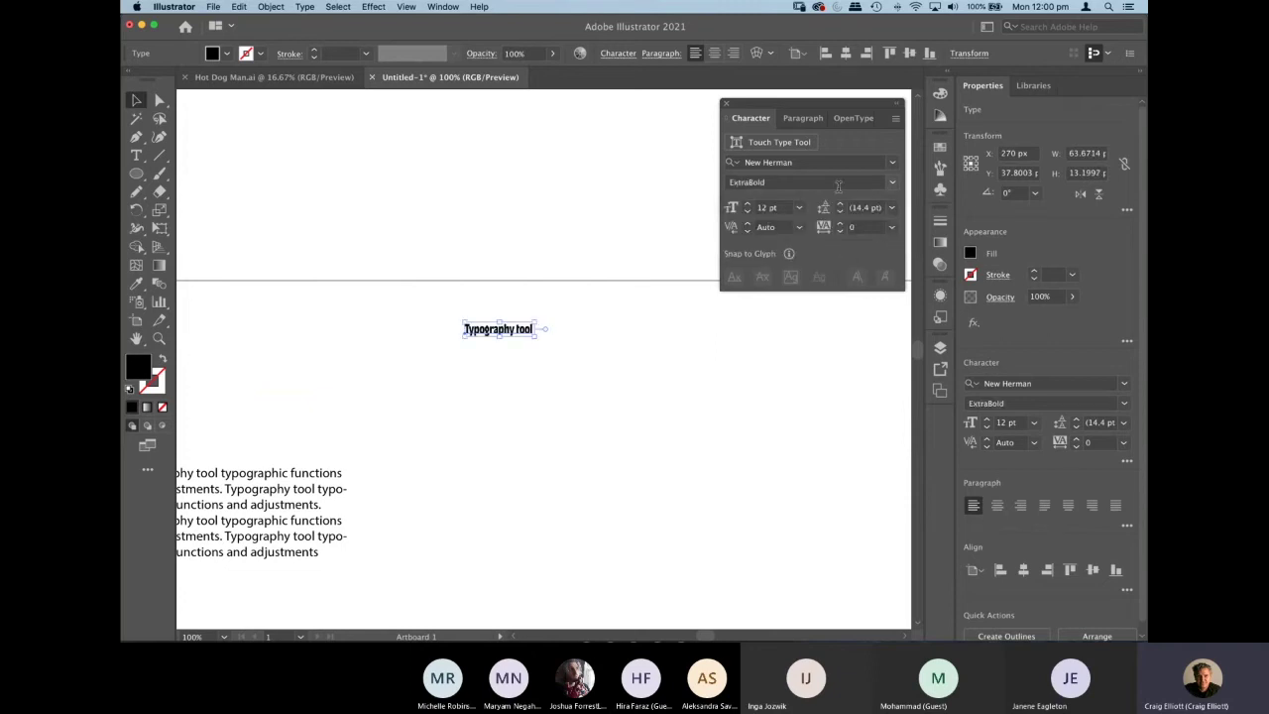
Set the "Typography tool" text back to the Light style of New Herman.
key(super+shift+a)
key(super+equal)
key(super+equal)
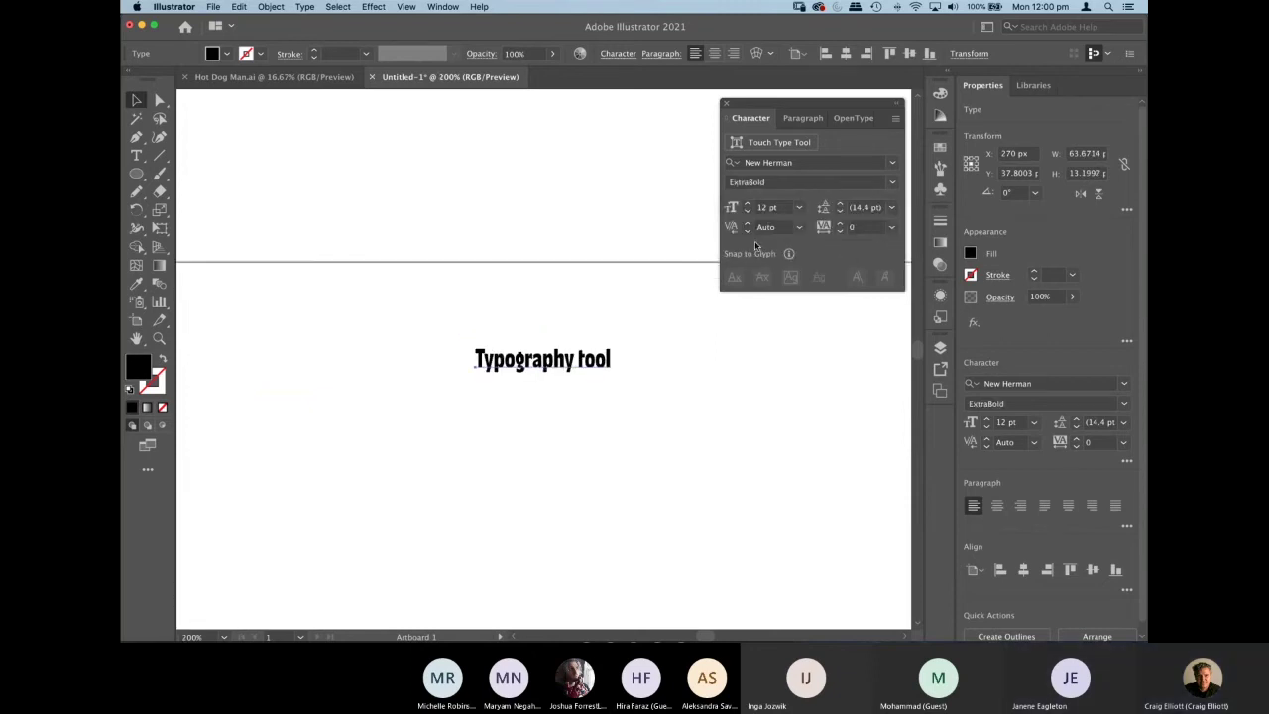
key(super+equal)
click(892, 184)
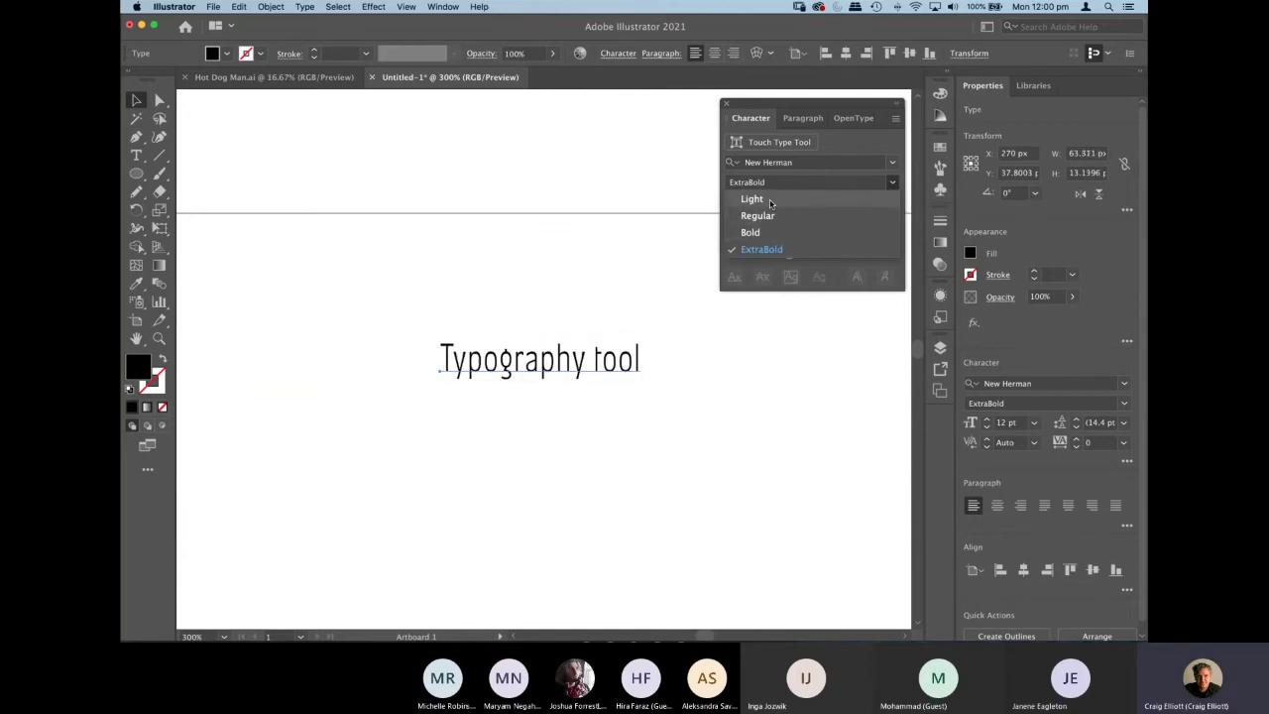
click(772, 200)
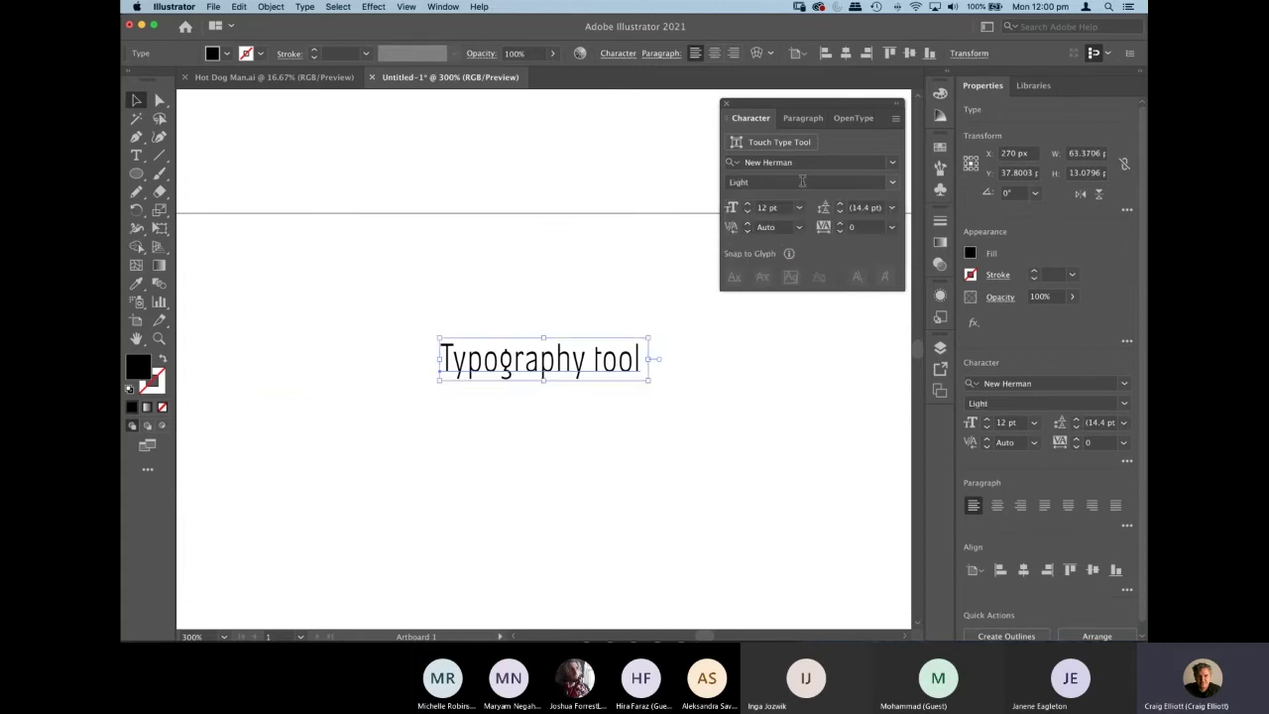
Change the "Typography tool" text to Frutiger 45 Light and look through the family's available styles.
click(802, 162)
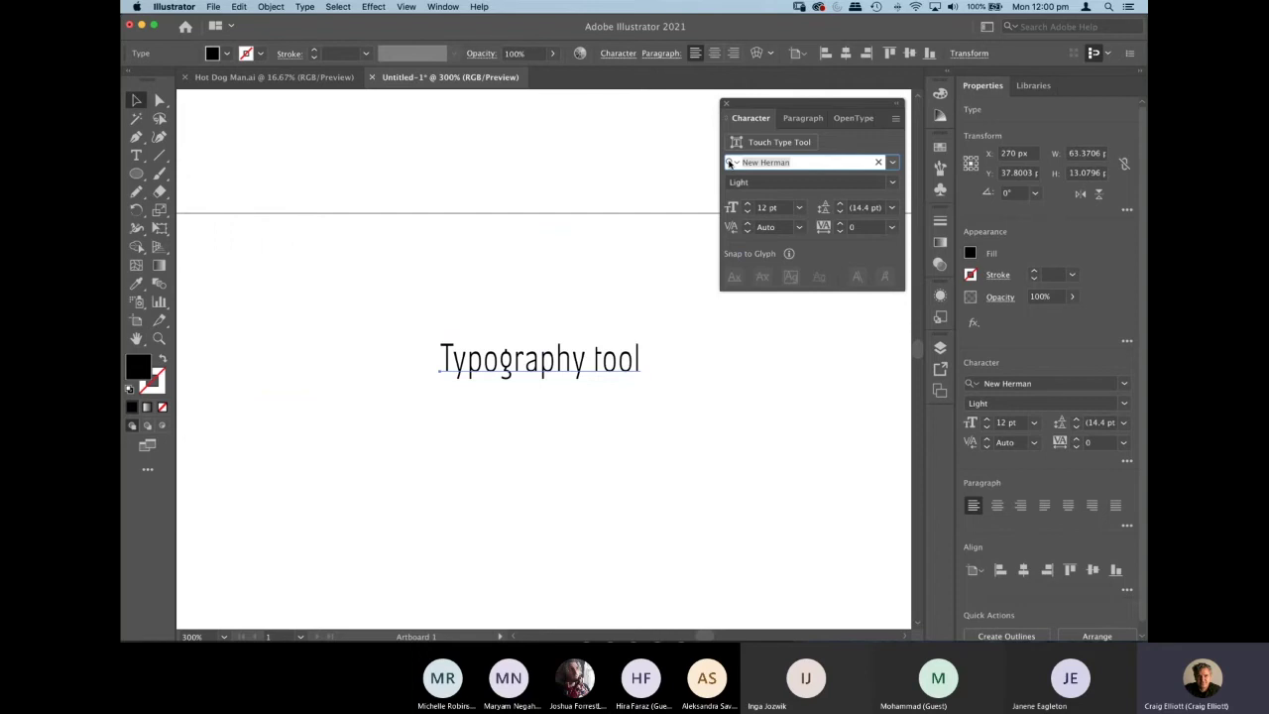
text(frutiger)
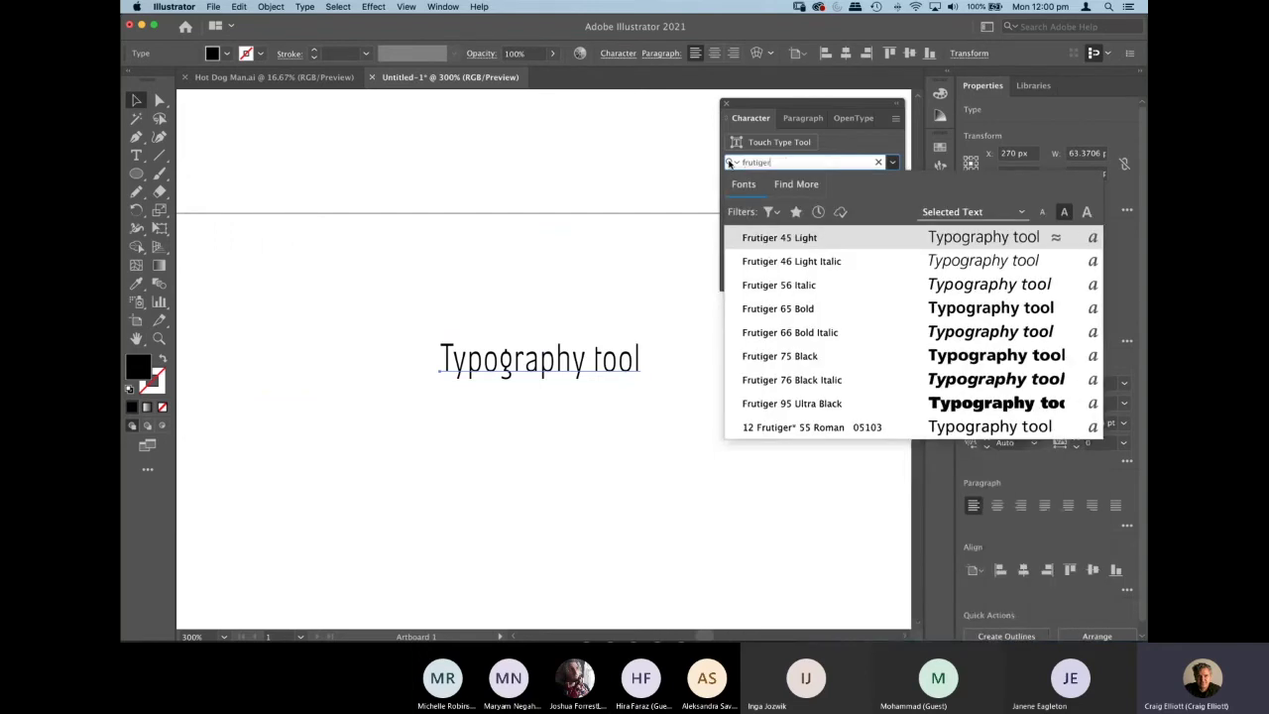
key(Return)
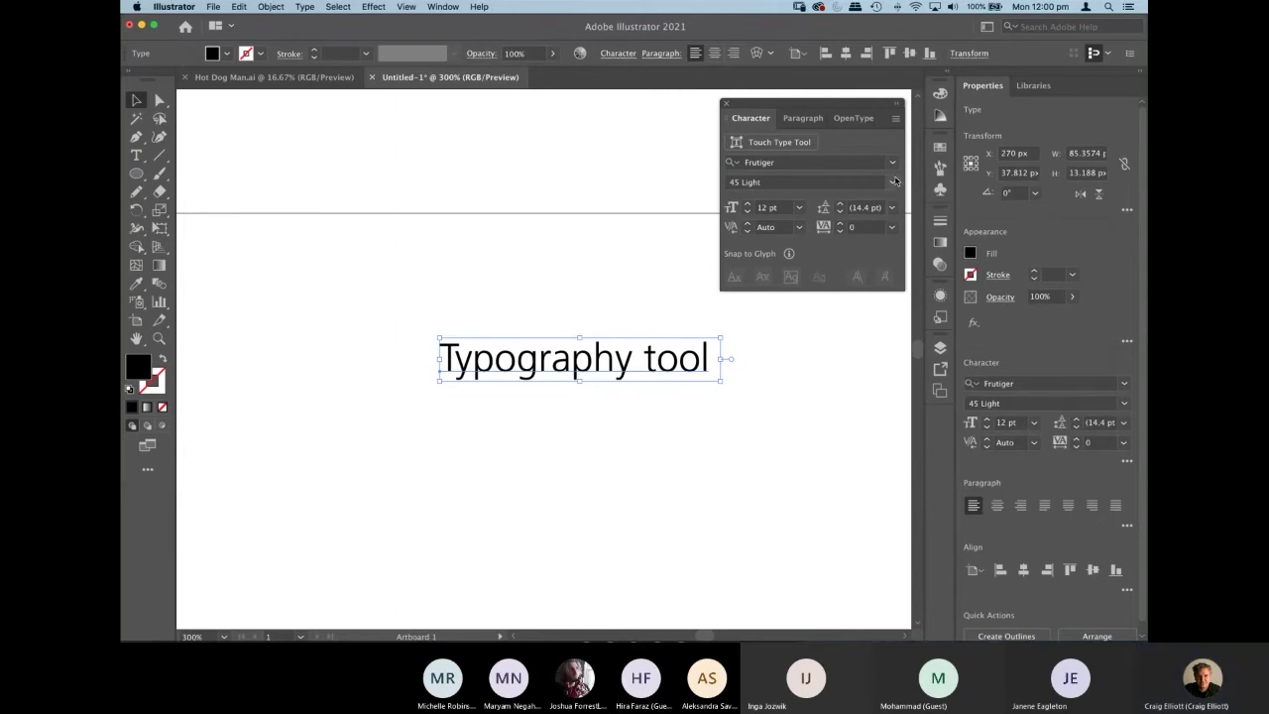
click(893, 181)
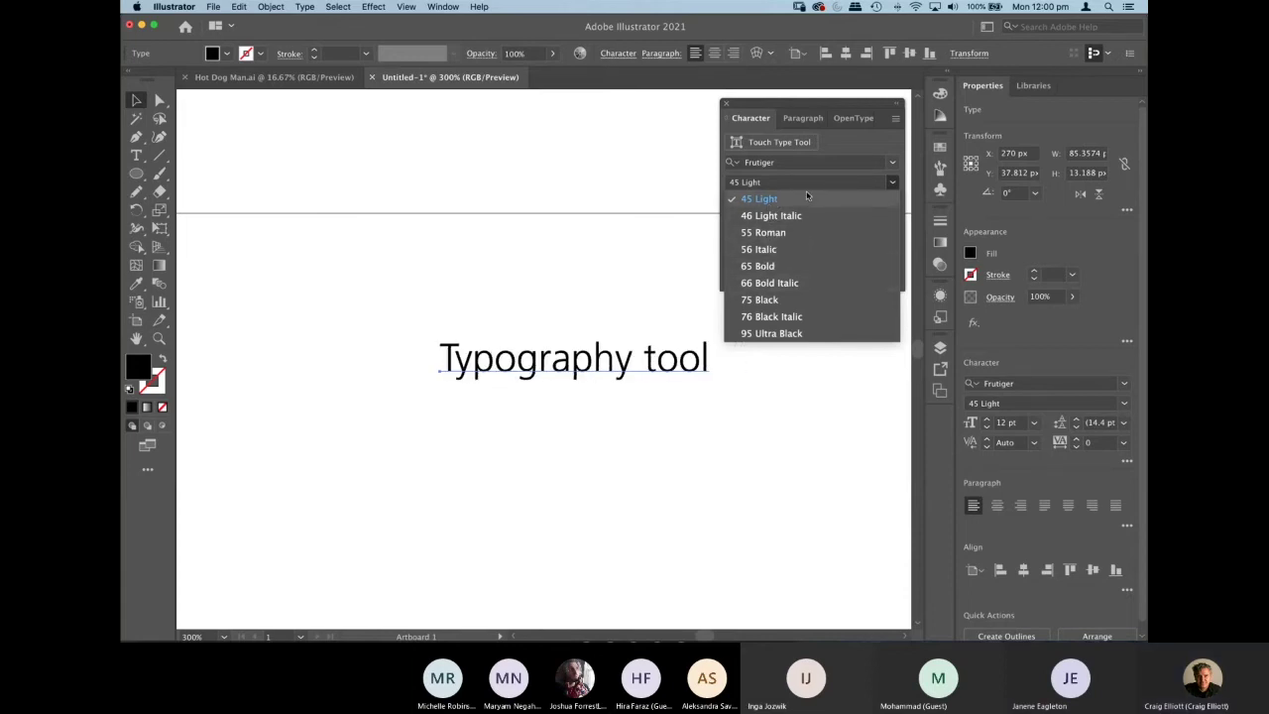
click(892, 182)
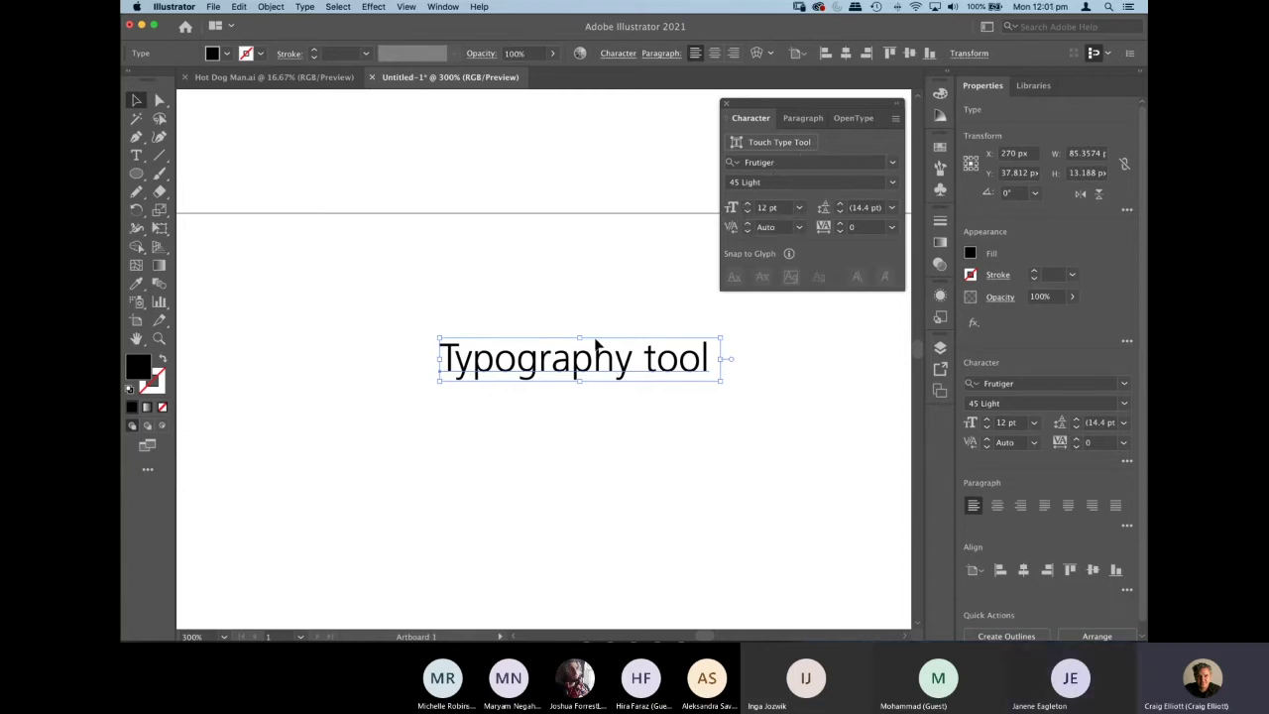
Move the "Typography tool" text to about X 222 px, Y 23 px and duplicate it alongside at about X 318 px.
drag(589, 369, 430, 323)
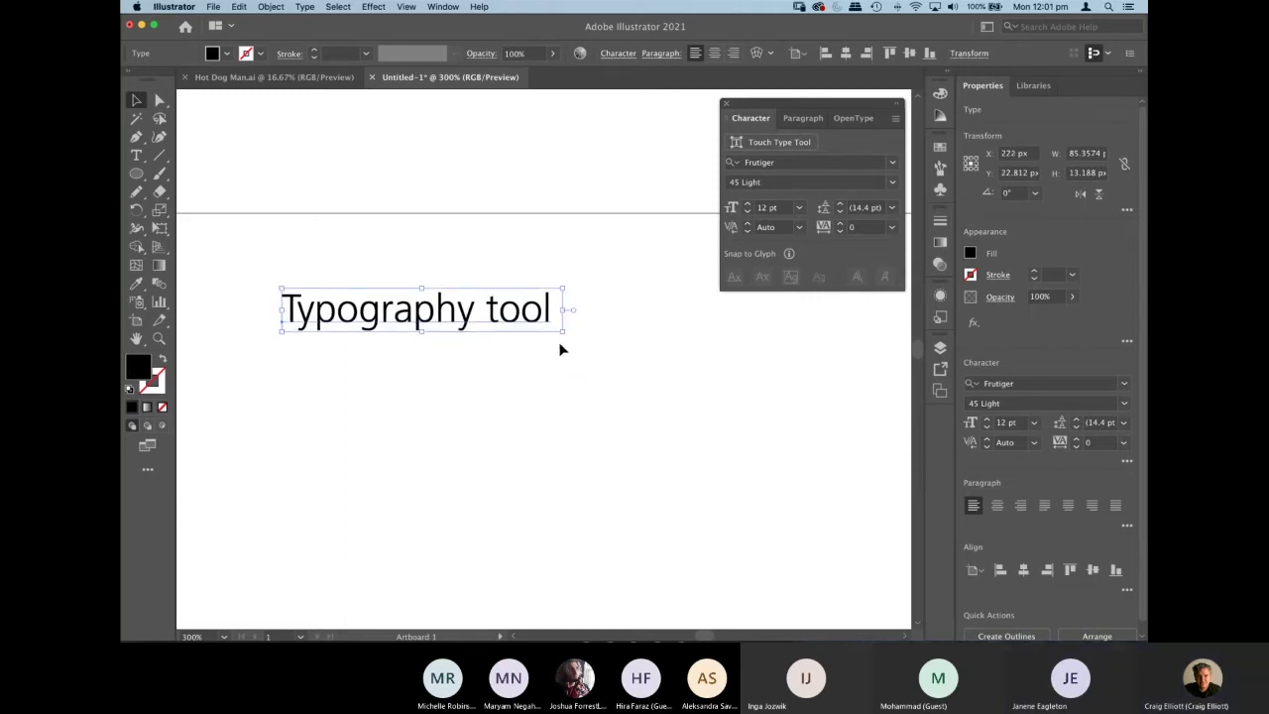
drag(467, 327, 782, 343)
scroll(595, 382, up, 3)
scroll(595, 381, right, 3)
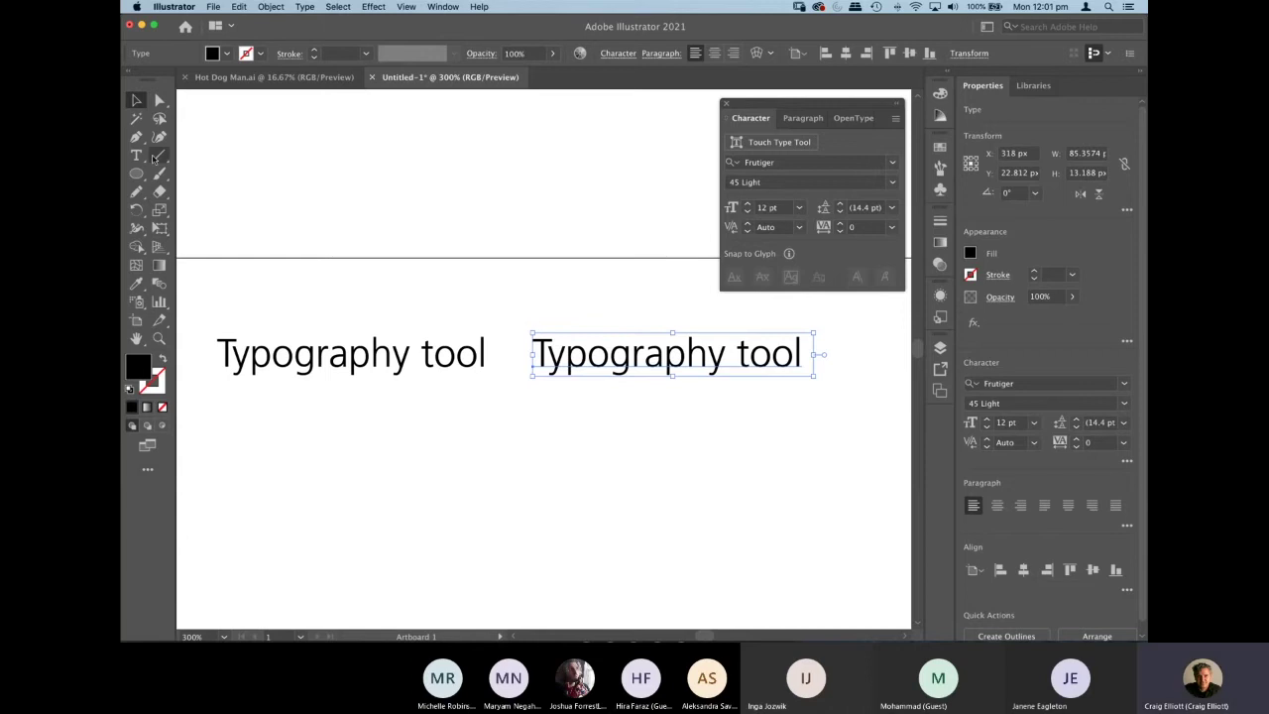
Replace the wording of the left "Typography tool" text with "Serif".
click(141, 157)
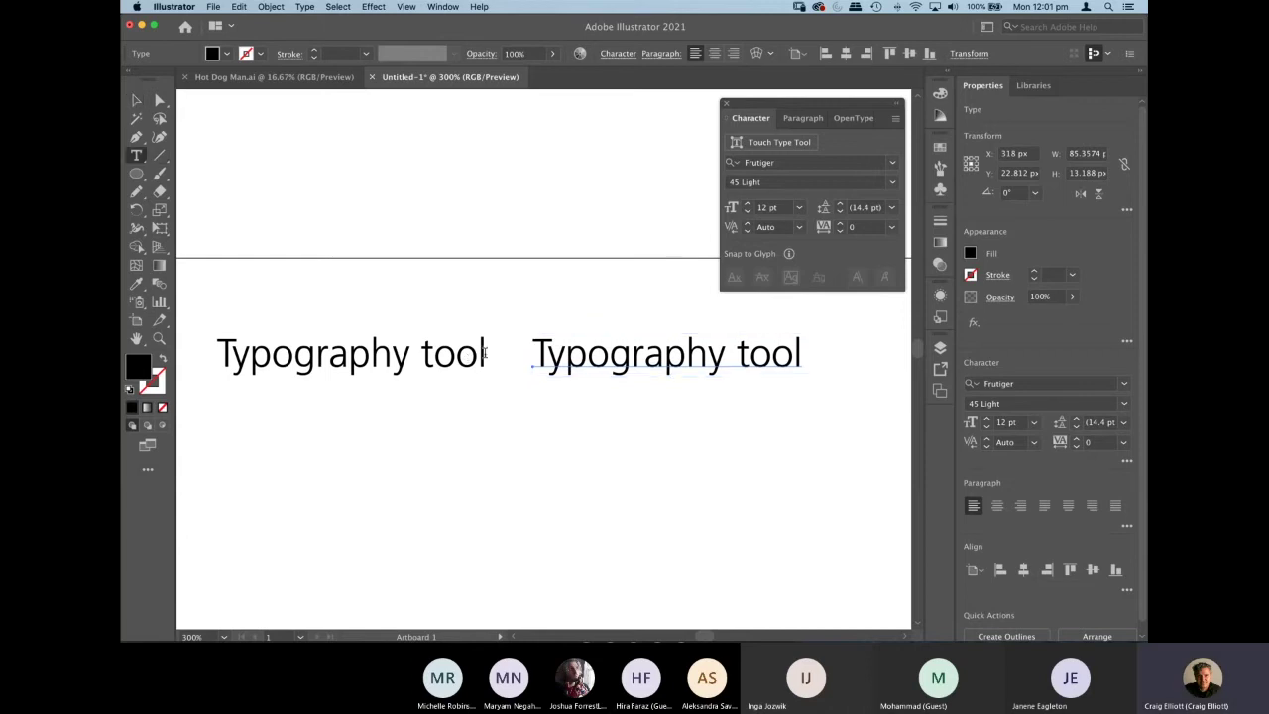
drag(485, 354, 222, 347)
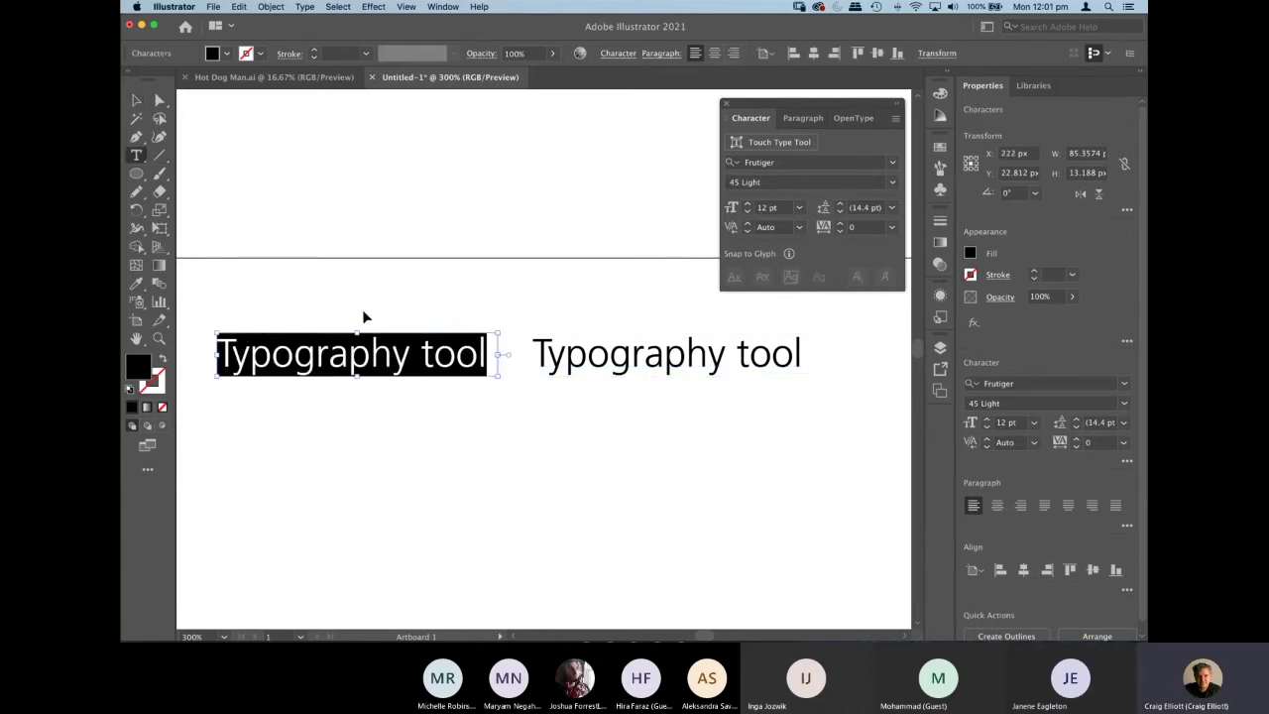
text(Serif)
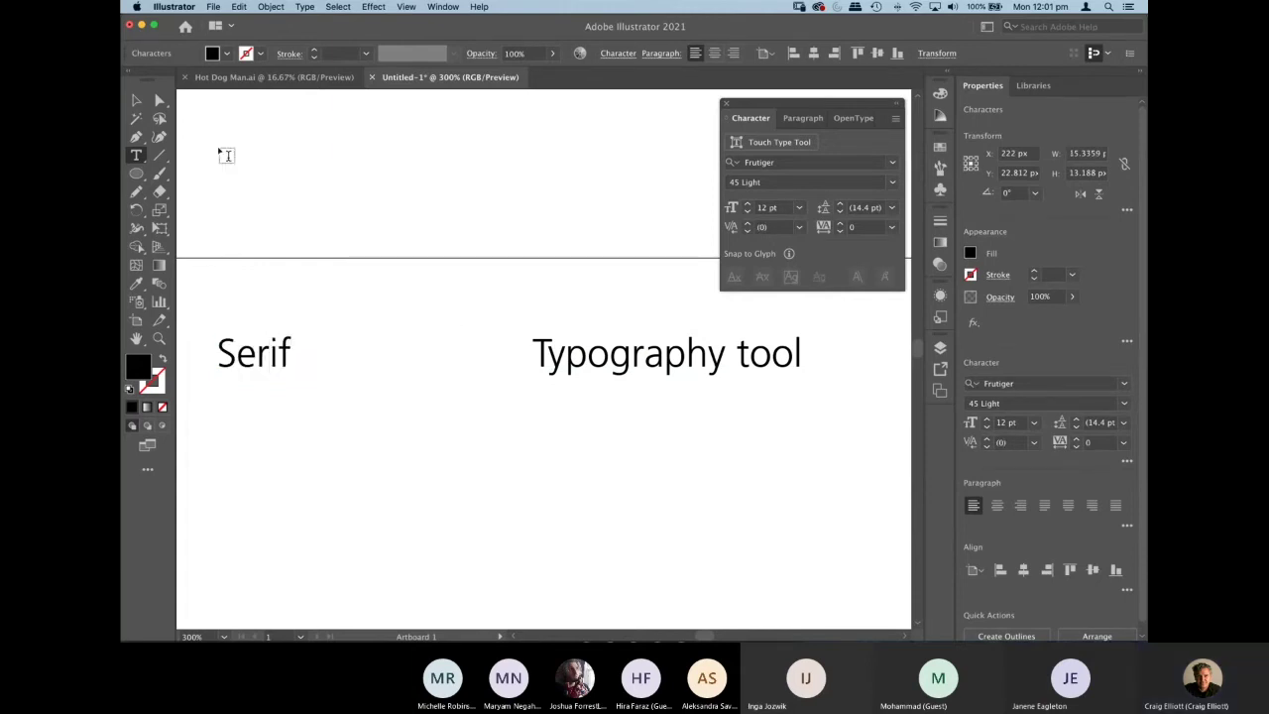
click(135, 100)
click(560, 359)
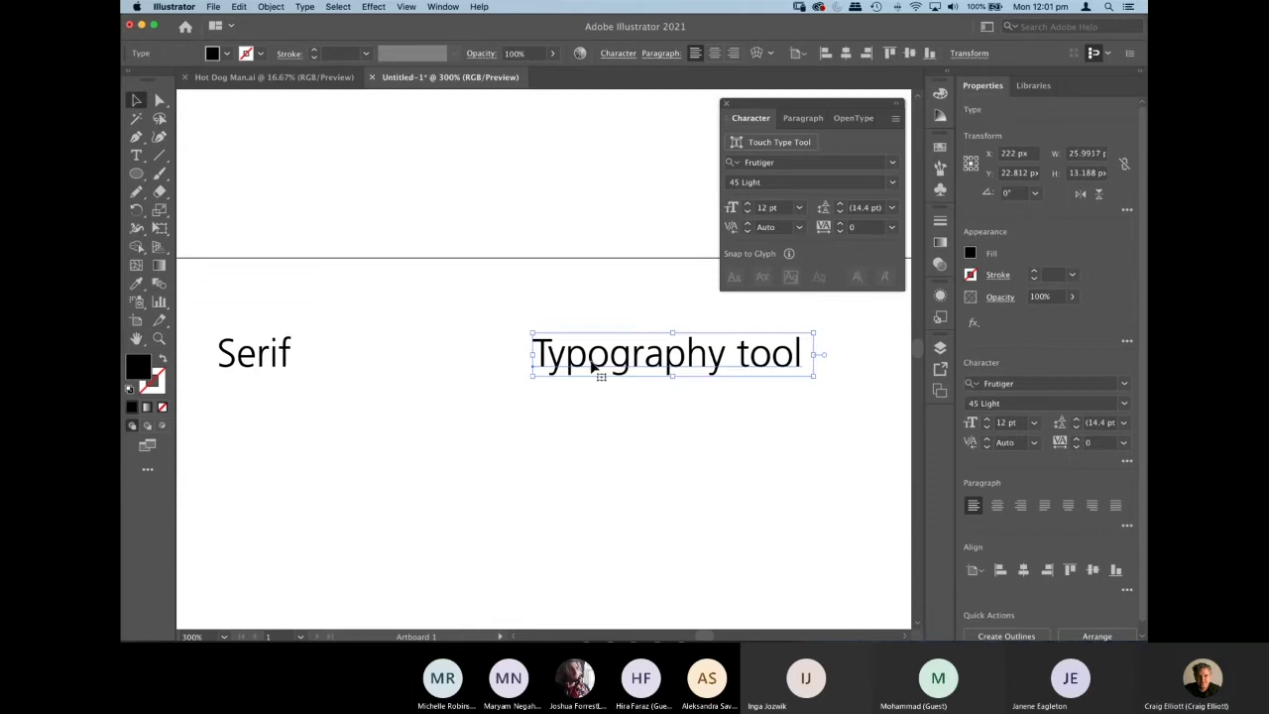
key(shift+s)
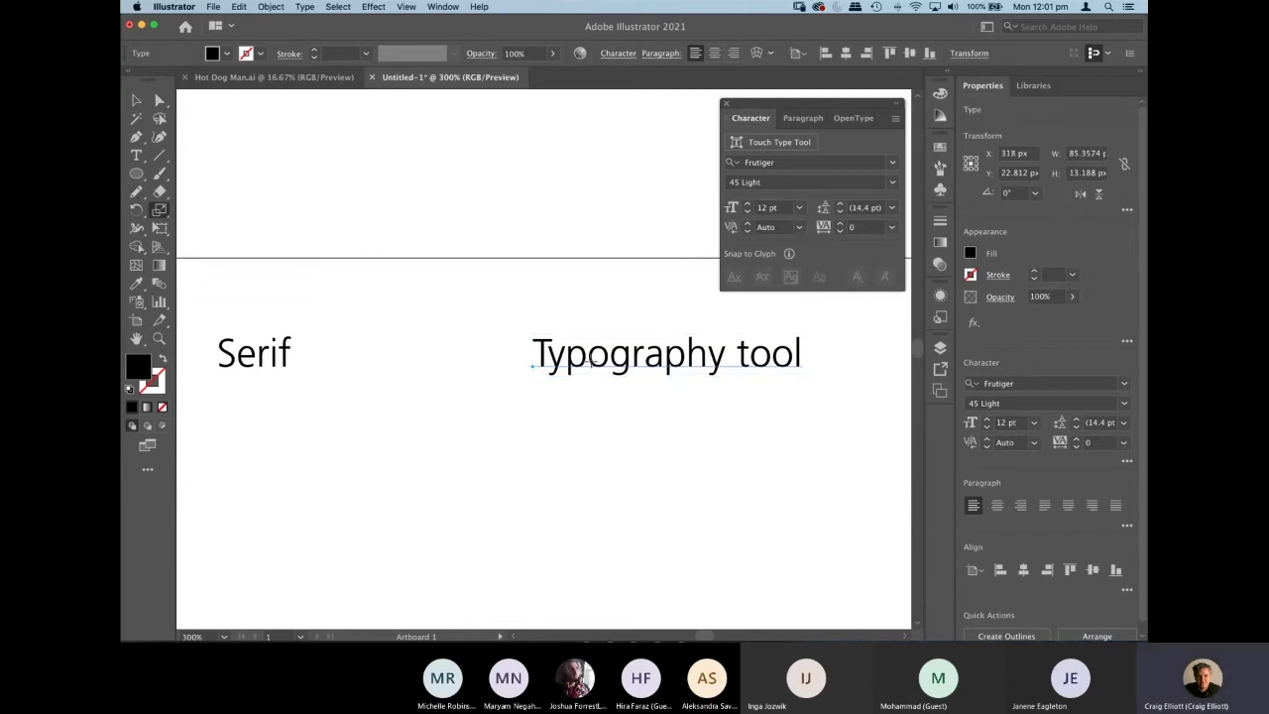
key(g)
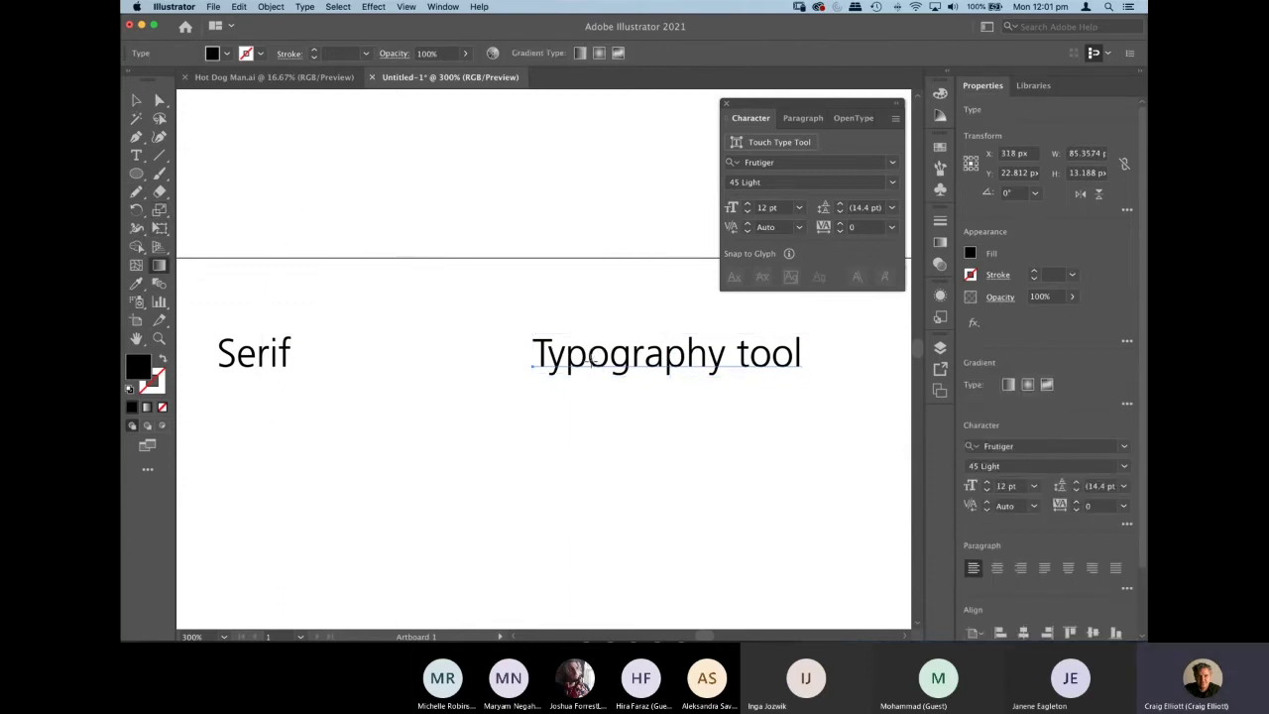
click(590, 363)
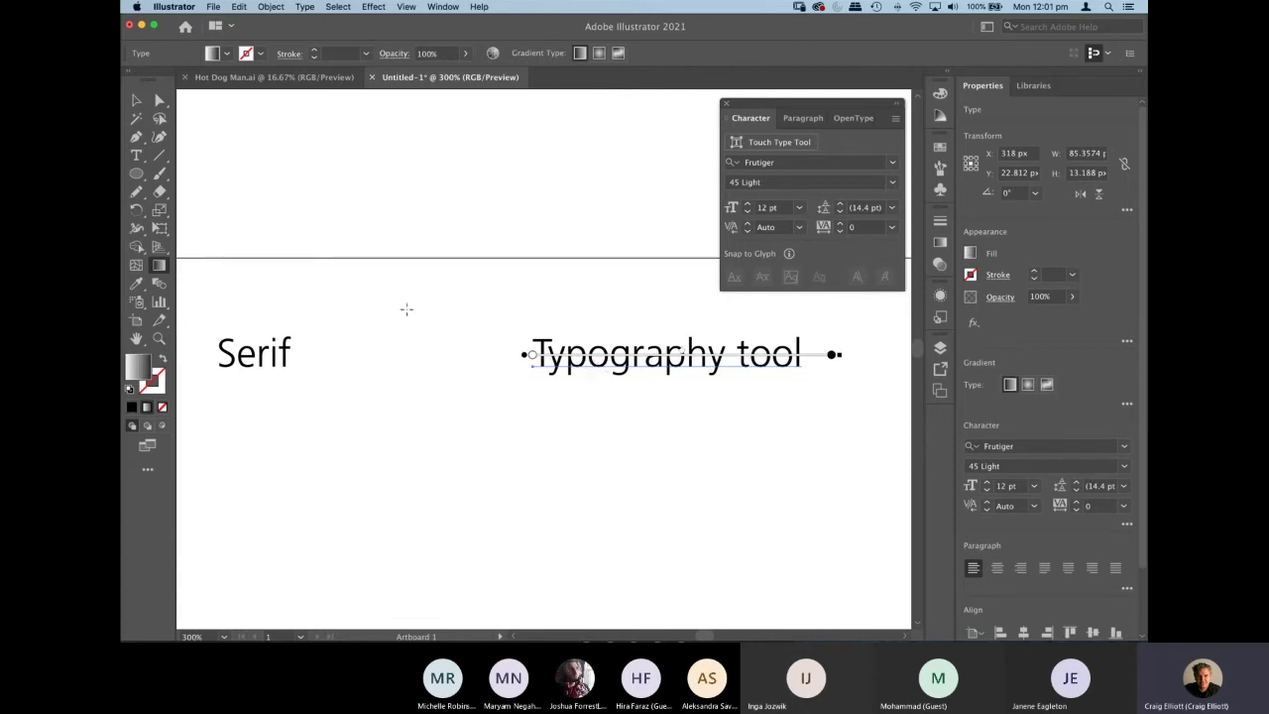
click(406, 302)
Replace the remaining "Typography tool" wording with "Sans Serif" and move the "Serif" text closer to it, at about X 260 px.
click(135, 155)
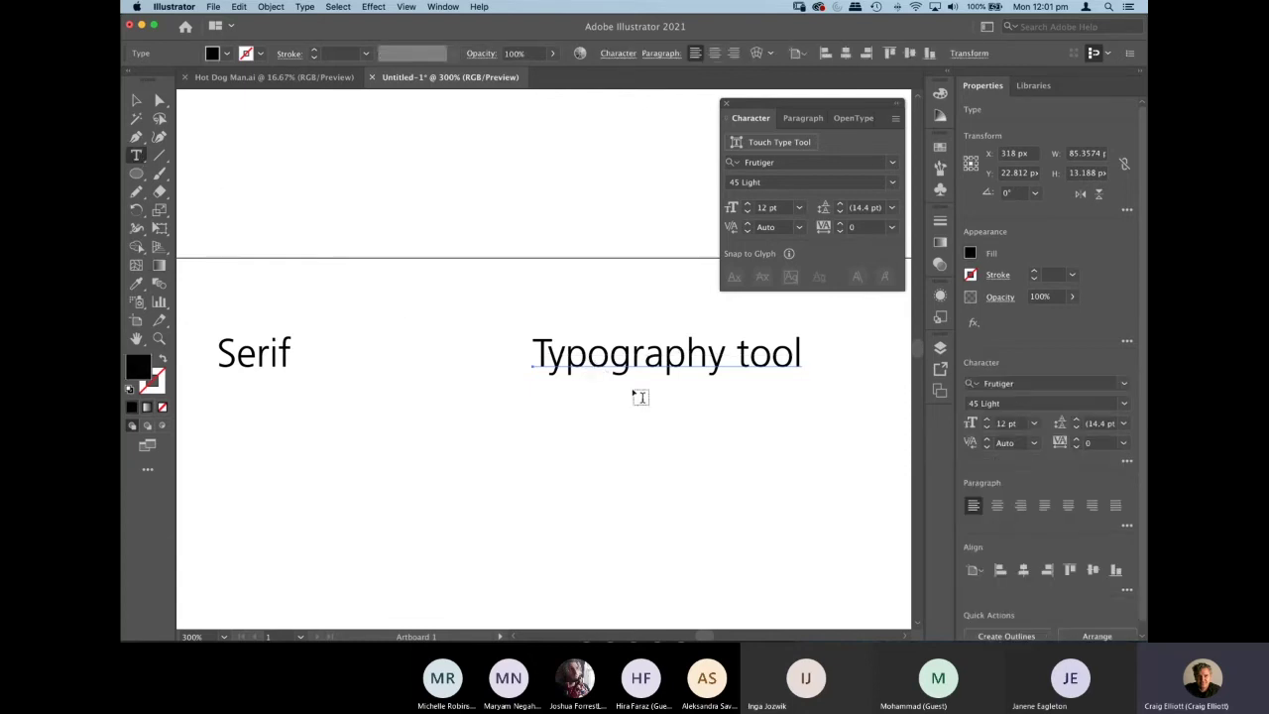
triple_click(626, 359)
text(Sa)
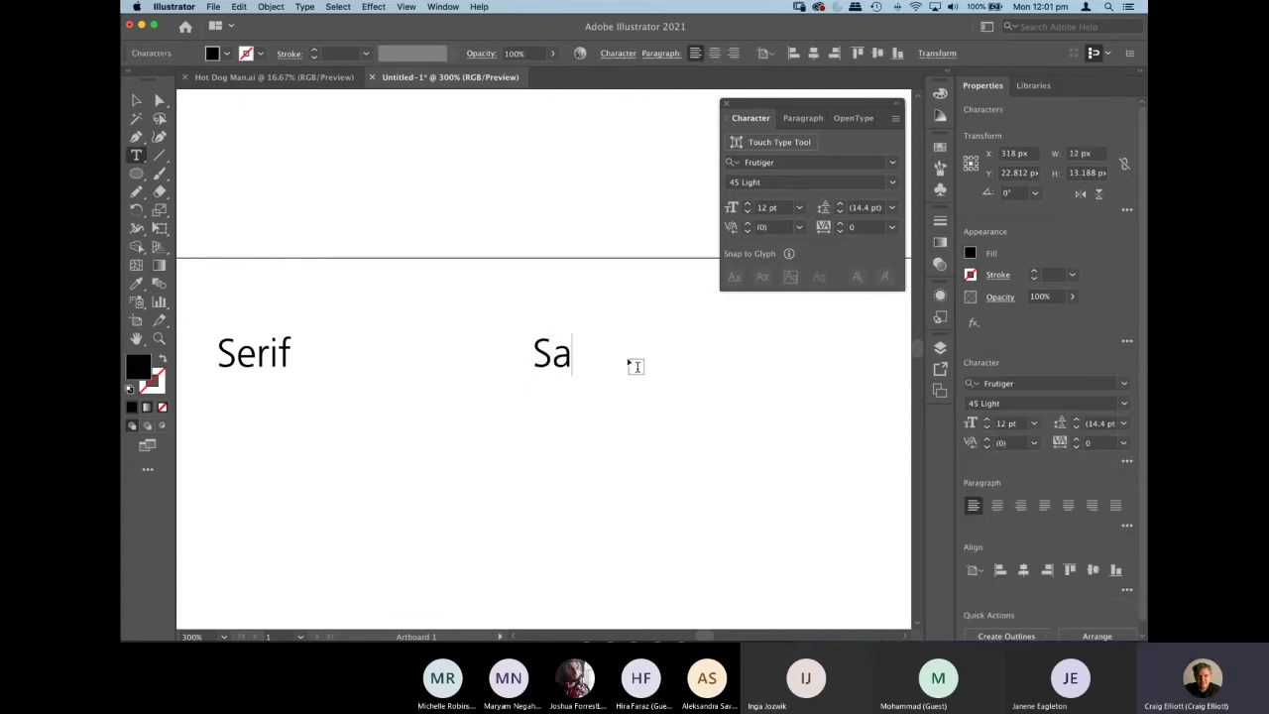
text(ns Serif)
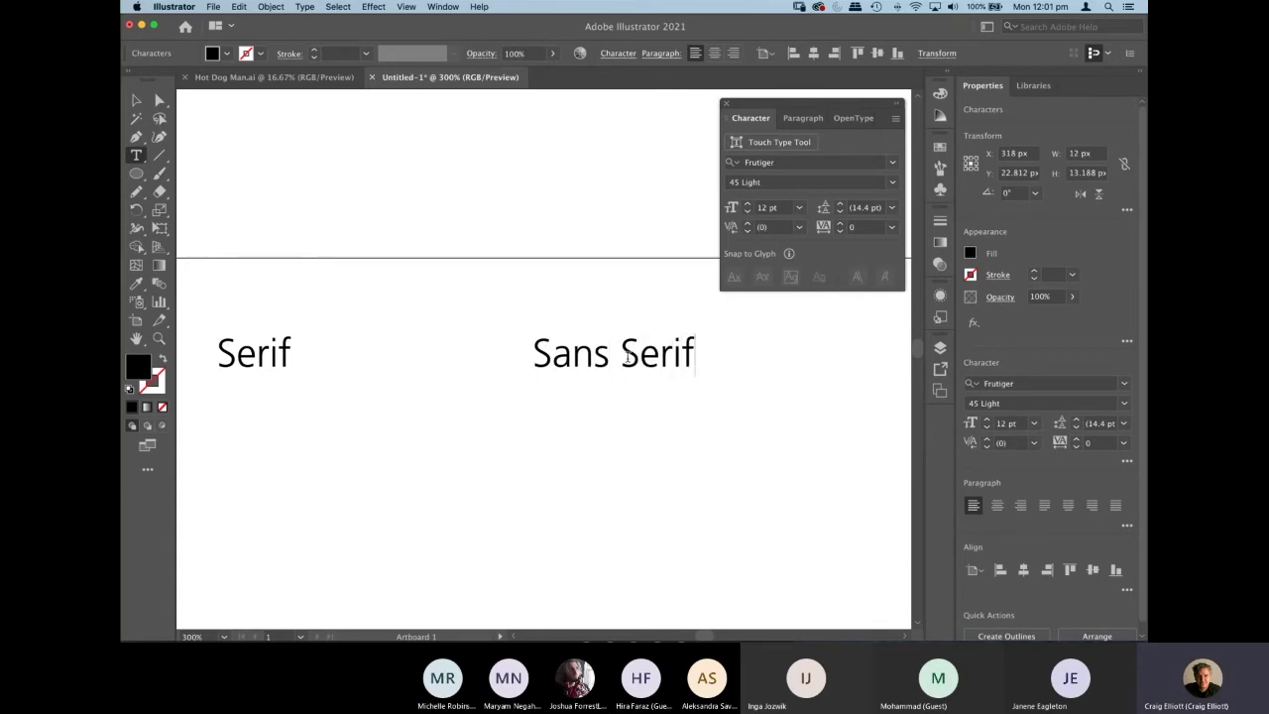
click(136, 99)
drag(269, 360, 390, 367)
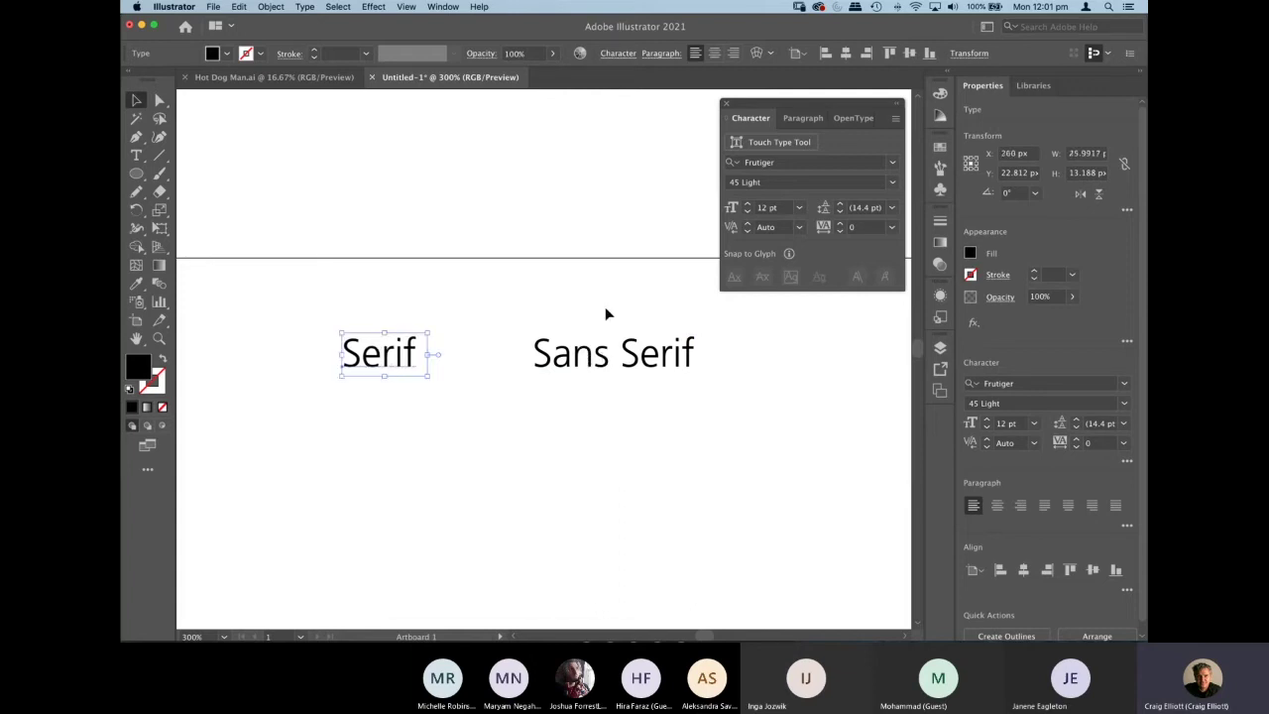
Filter the font list to the Serif classification and set the "Serif" text in Athelas Regular.
click(892, 165)
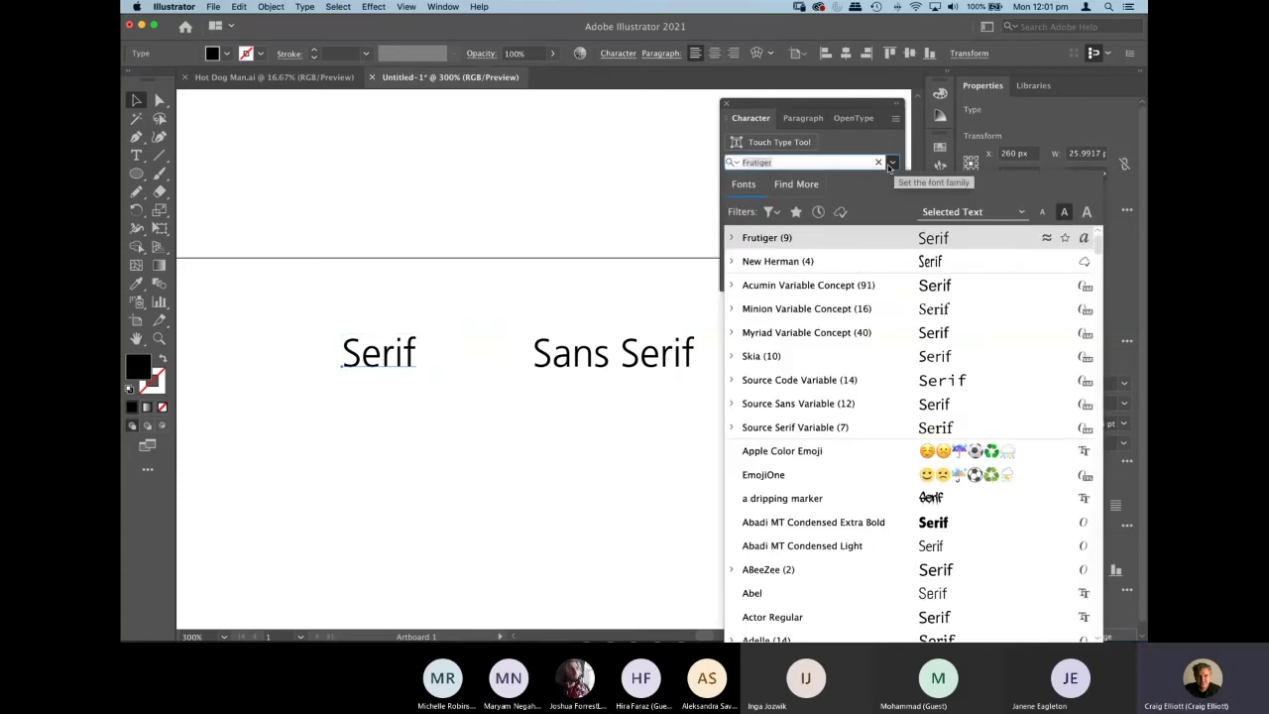
click(770, 212)
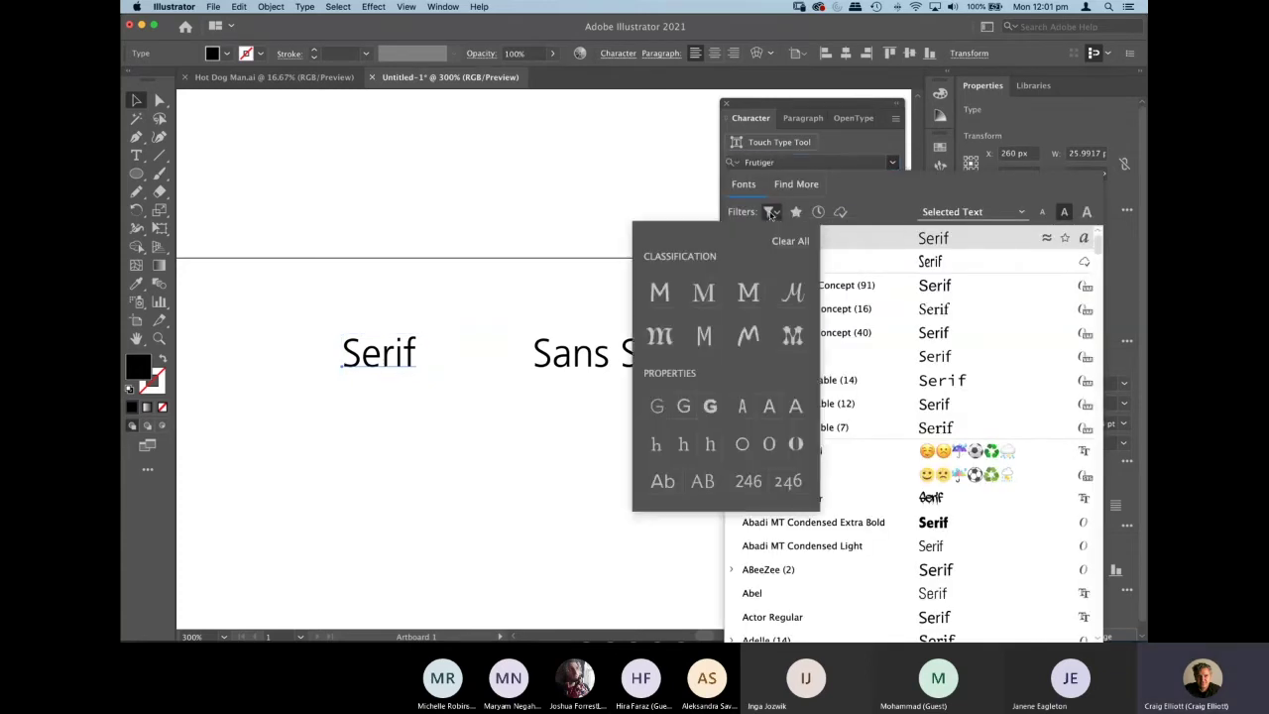
click(703, 294)
click(667, 295)
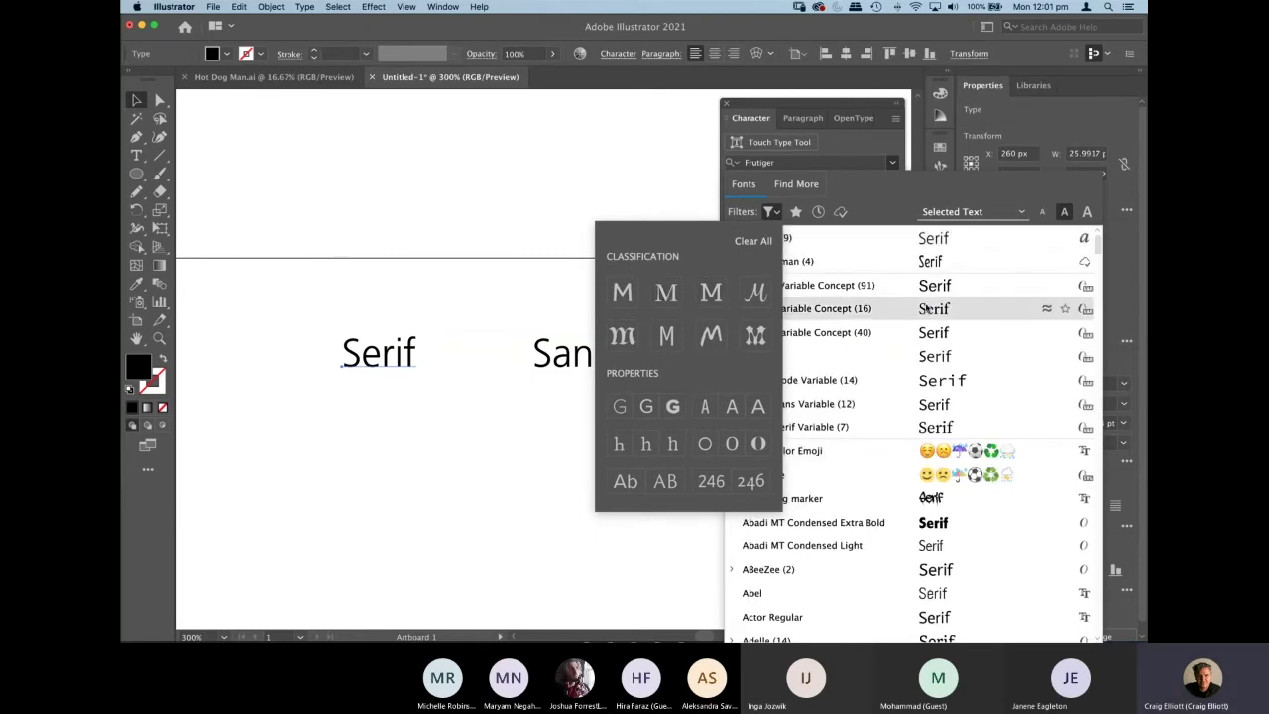
click(666, 293)
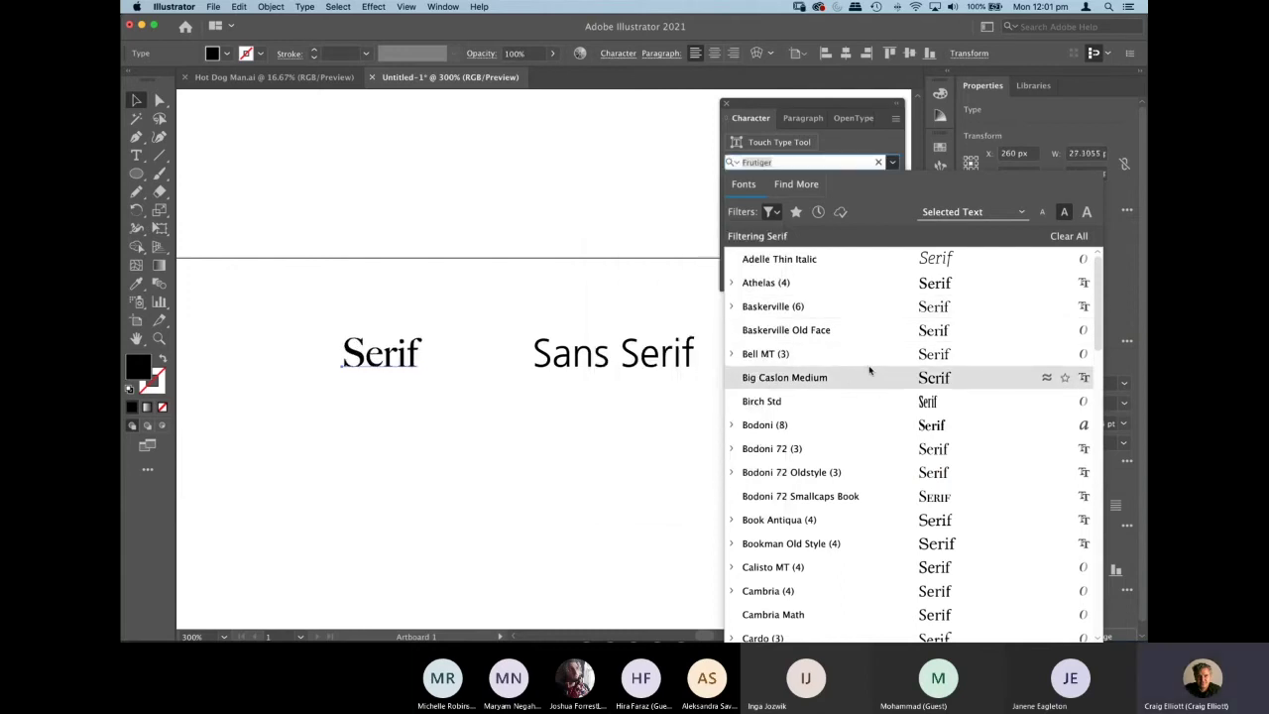
click(843, 283)
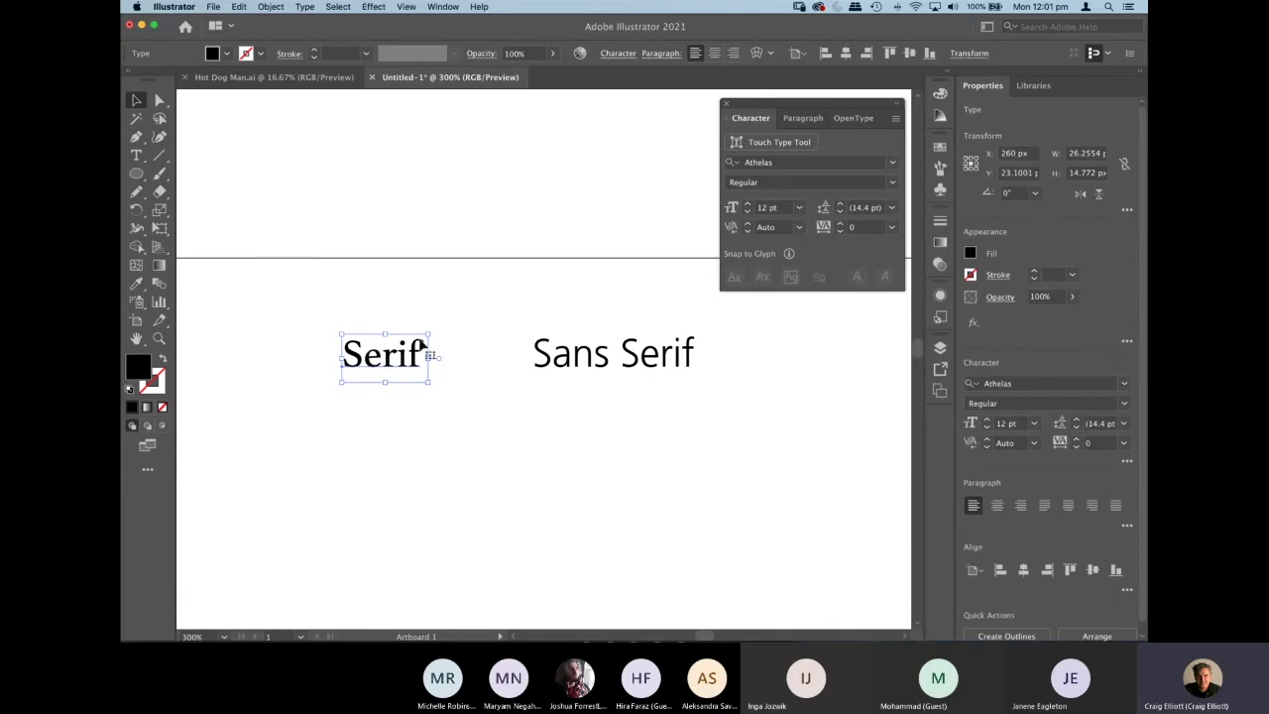
key(super+equal)
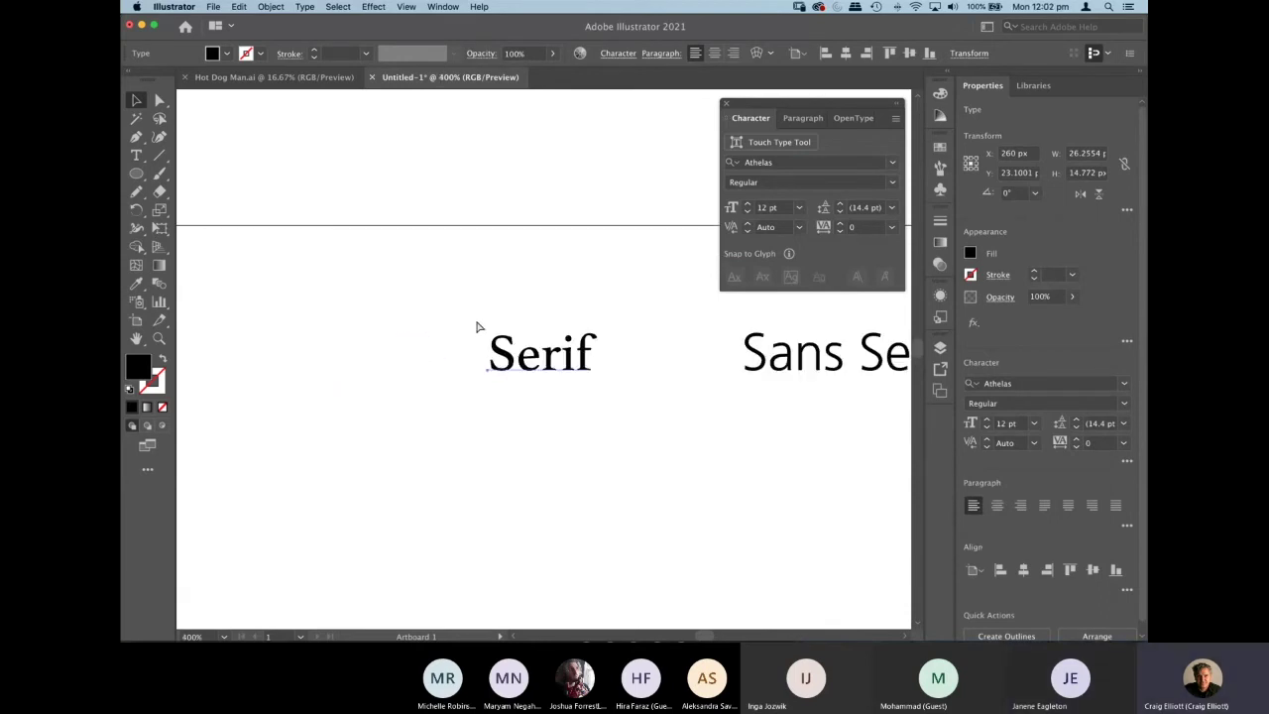
Move the "Serif" text closer to the "Sans Serif" text and select "Sans Serif".
key(super+equal)
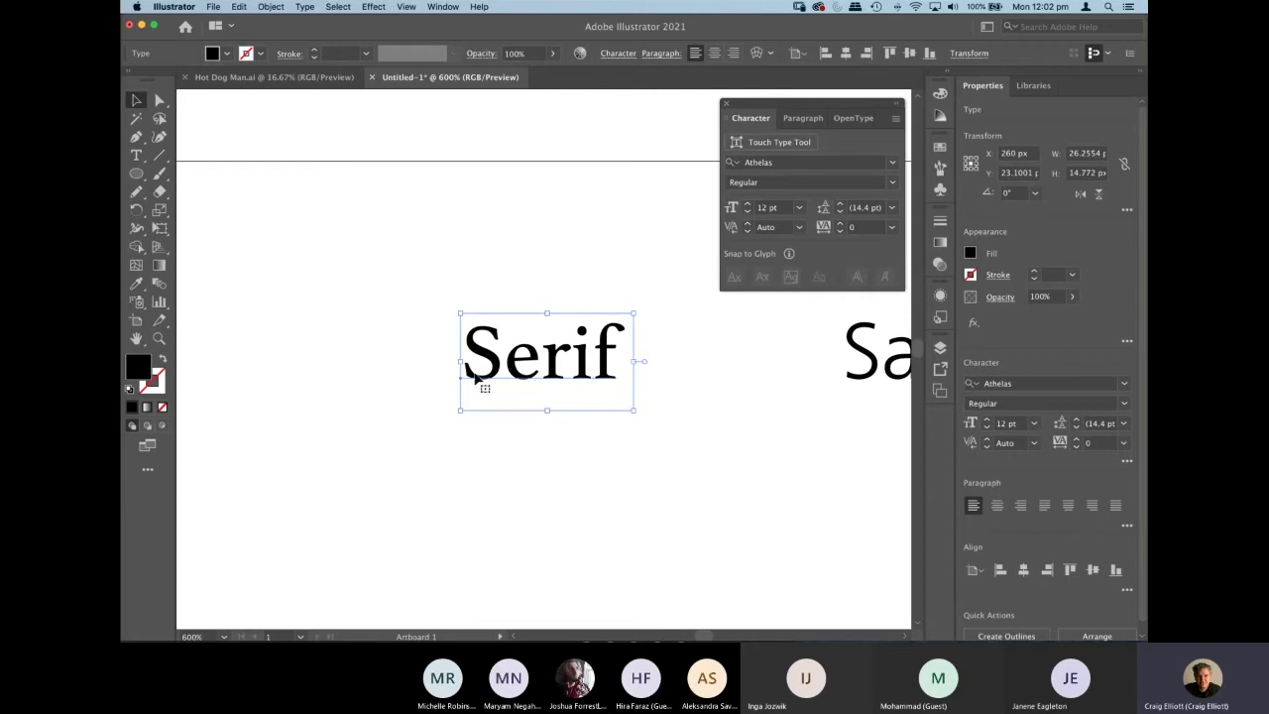
drag(566, 381, 570, 384)
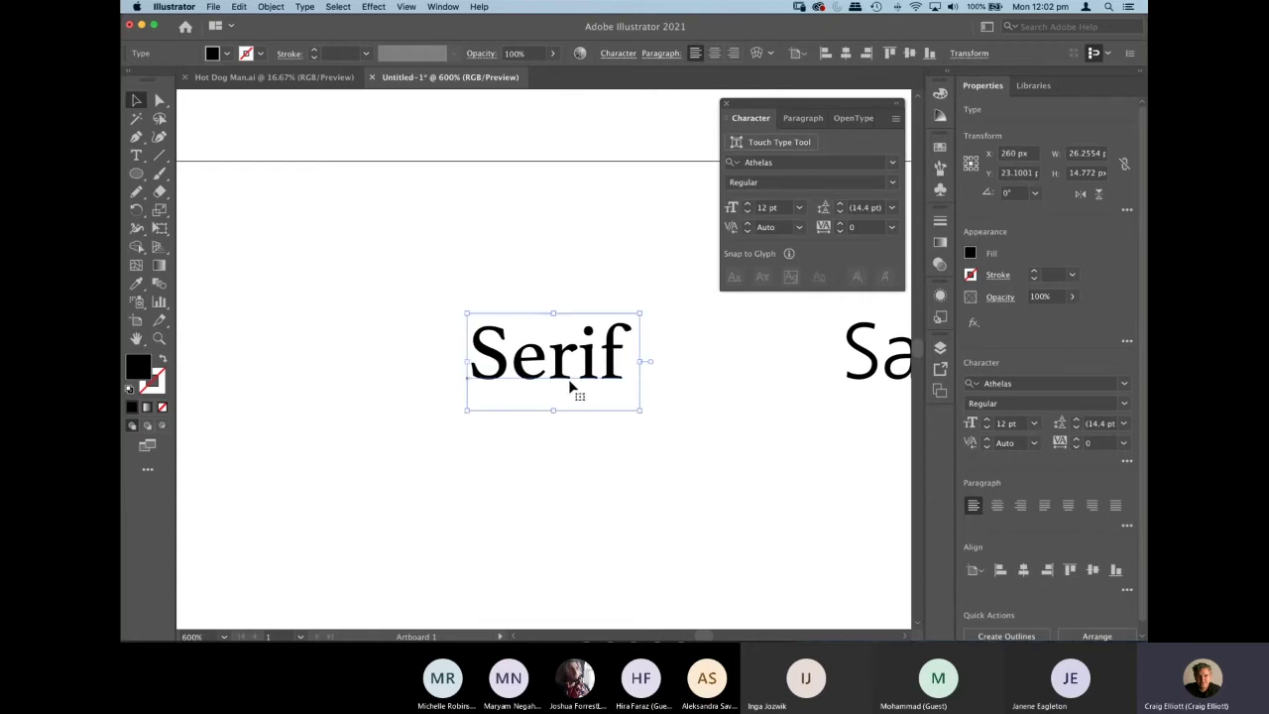
drag(677, 402, 533, 401)
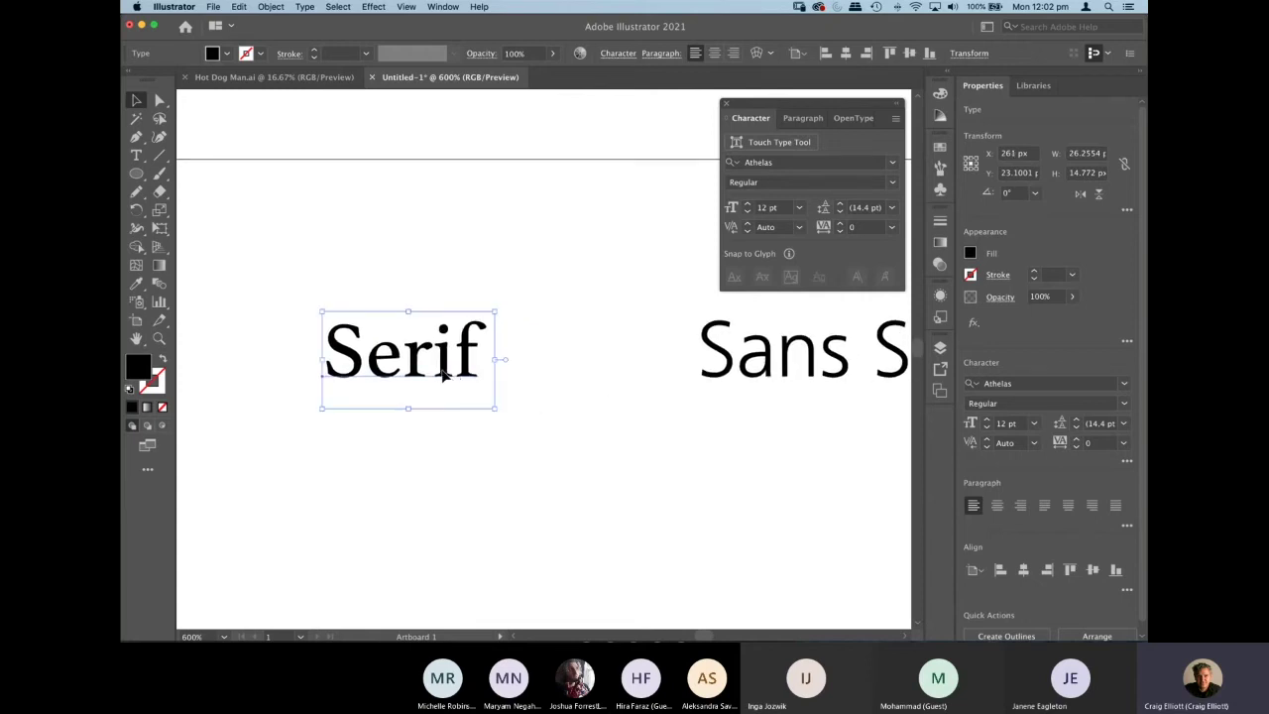
drag(440, 373, 467, 373)
drag(657, 424, 561, 419)
drag(657, 368, 590, 373)
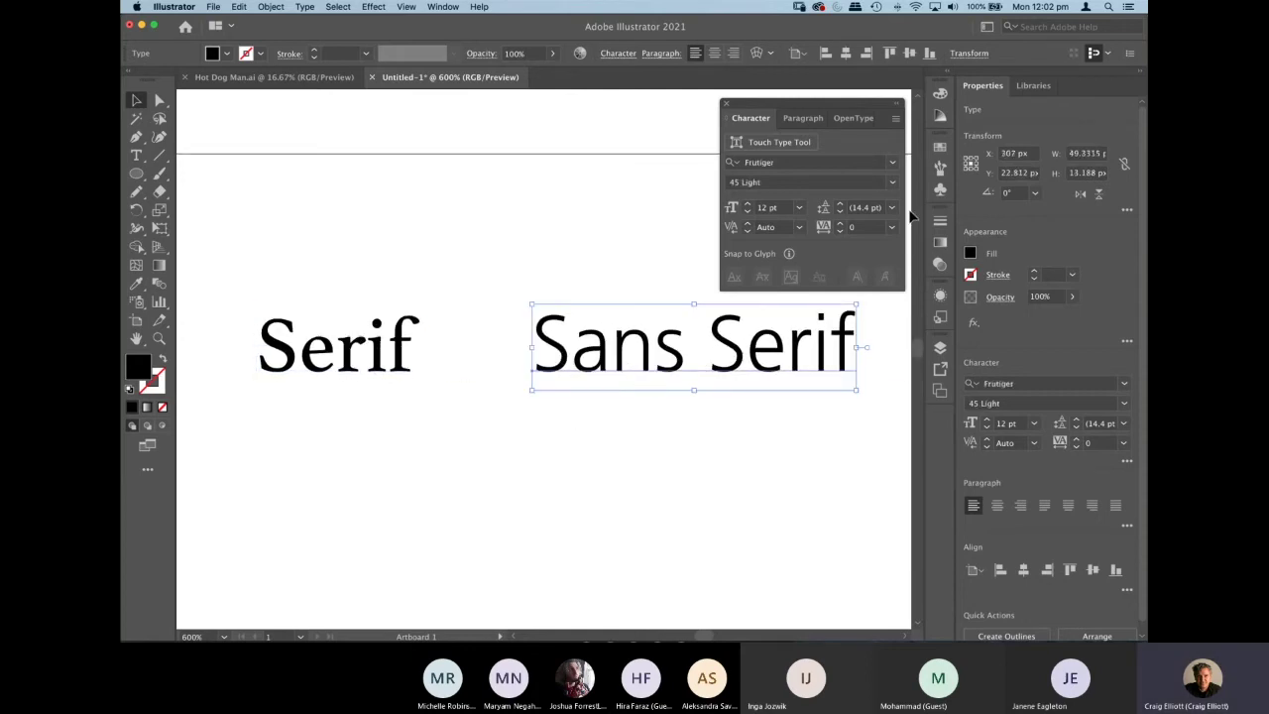
Switch to Chrome and search for images of "parthenon" in a new browser tab.
key(super+Tab)
key(super+Tab)
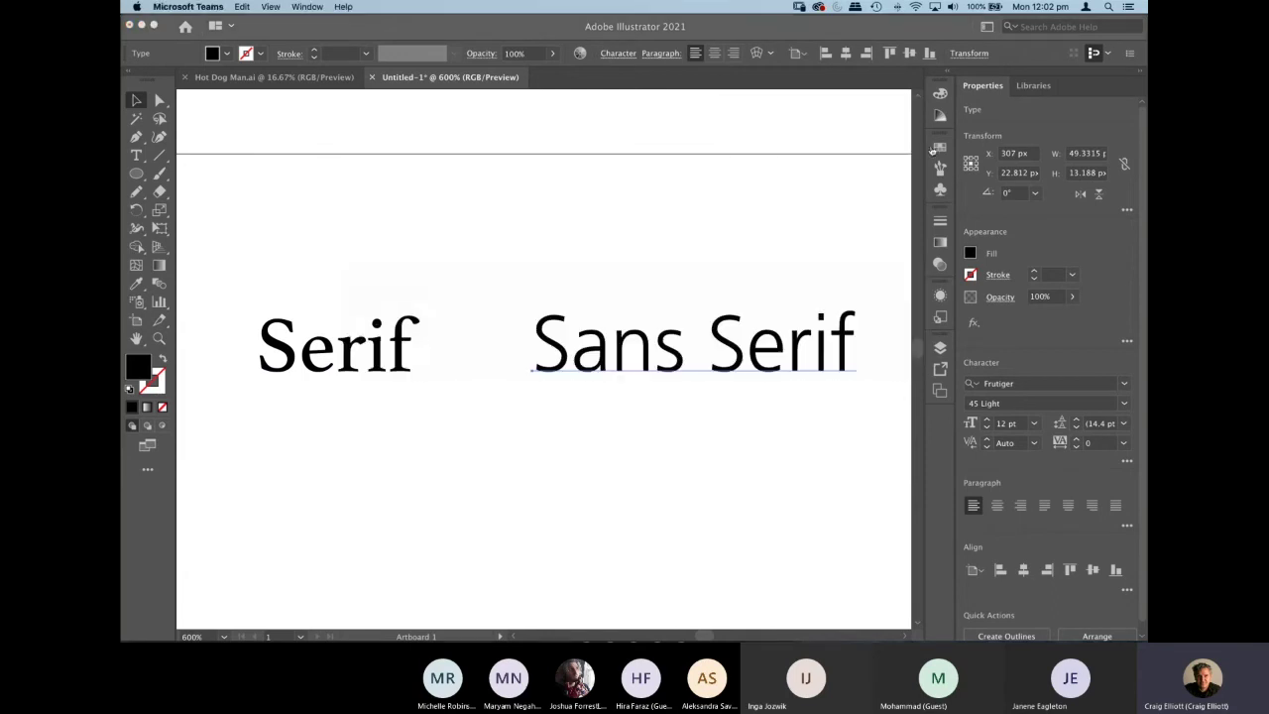
key(super+Tab)
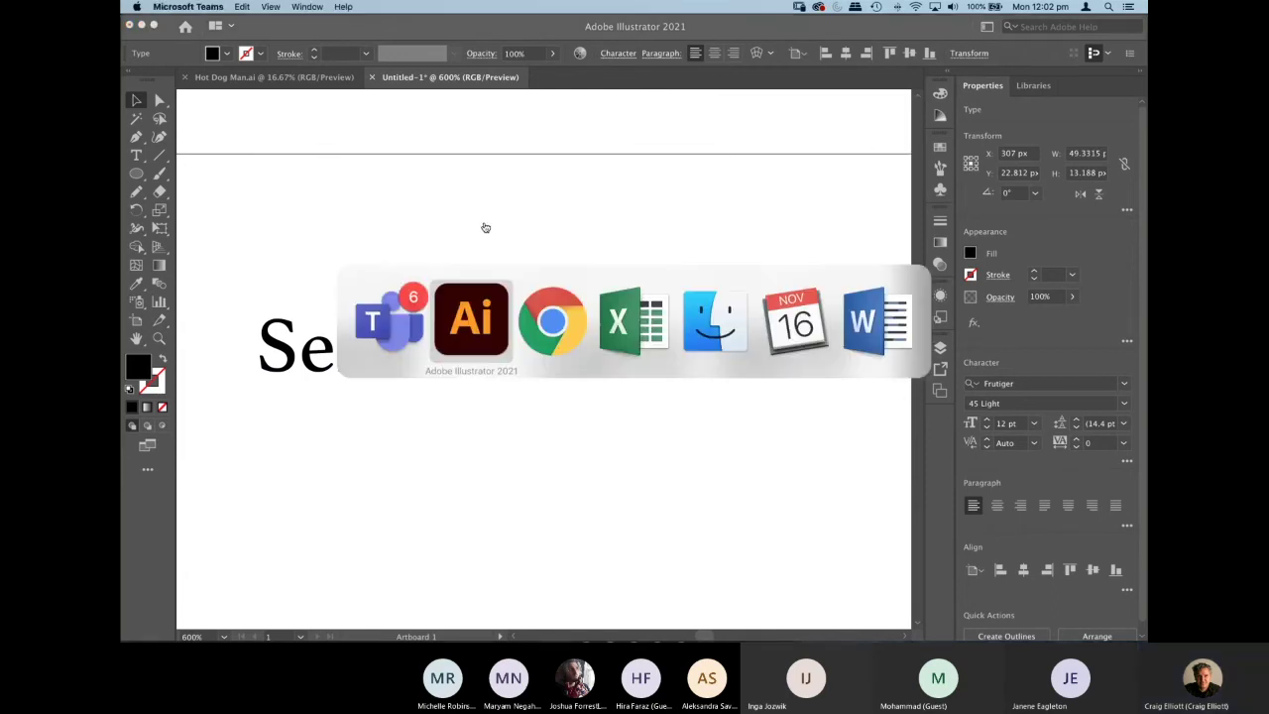
click(546, 324)
click(1107, 28)
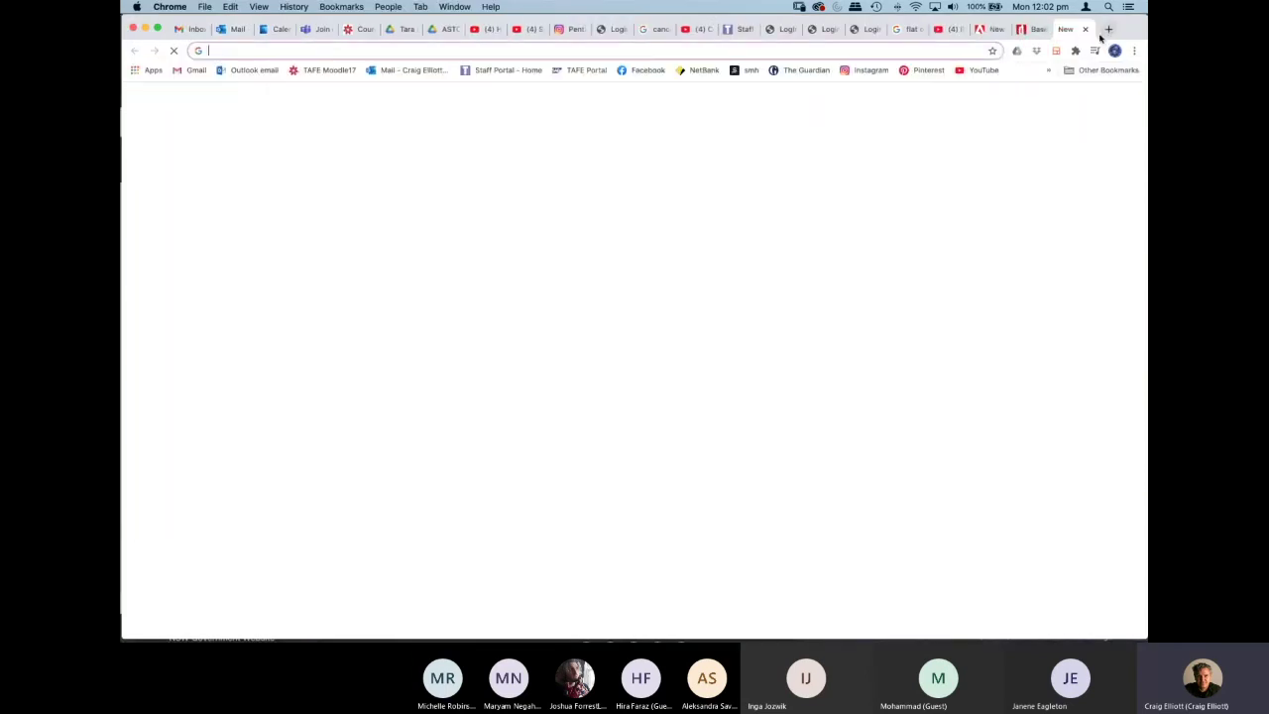
text(parthenon)
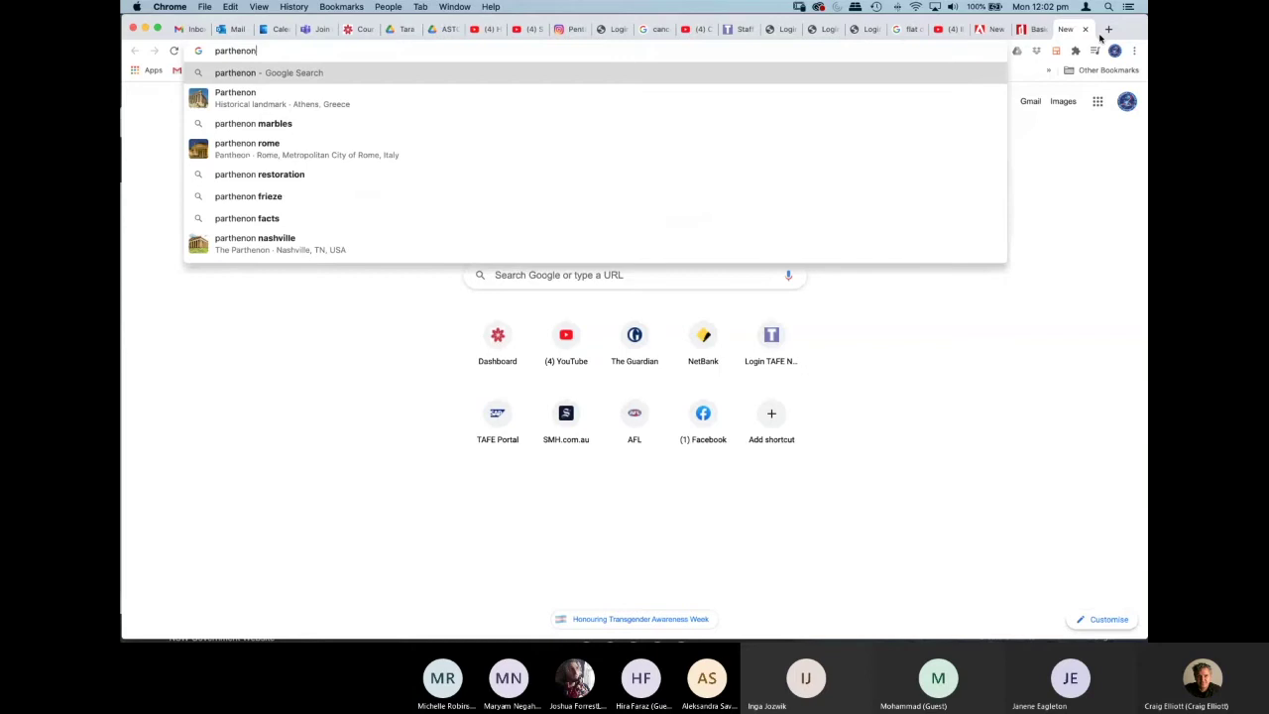
key(Return)
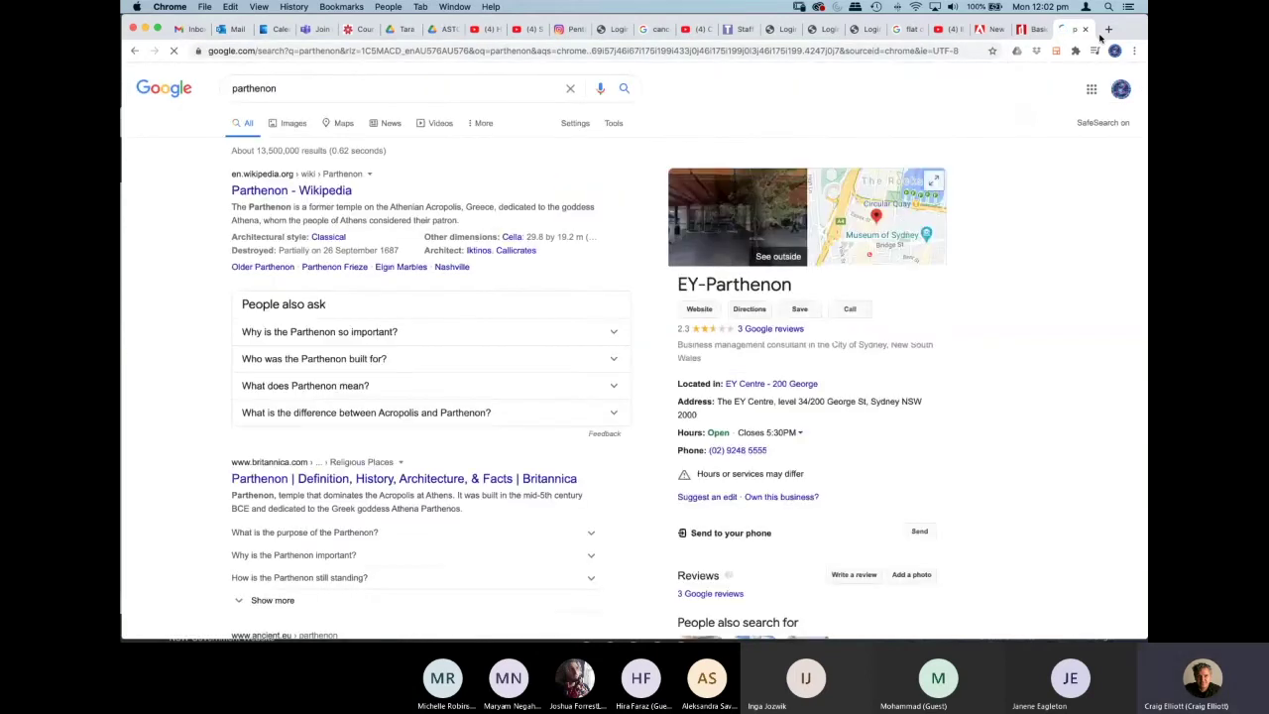
click(302, 123)
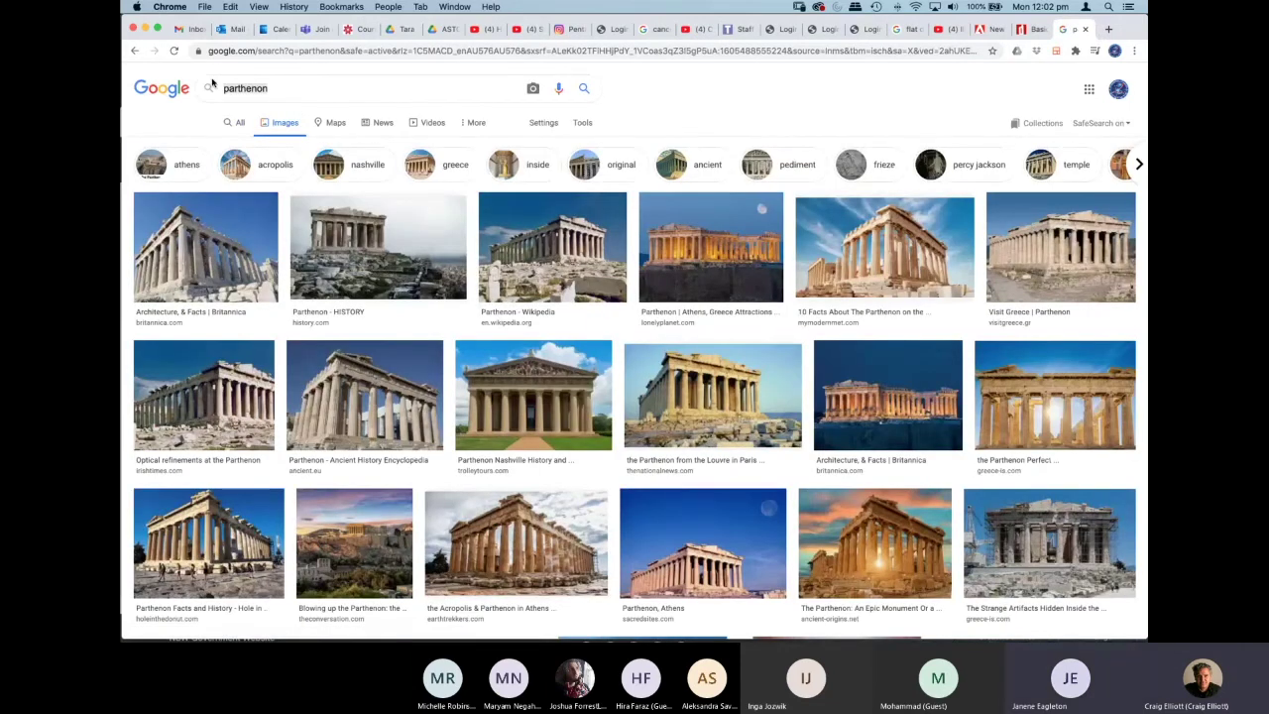
Search Google Images for "pantheon rome" and enlarge the Khan Academy picture of the inscribed facade.
click(211, 87)
key(super+a)
text(pant)
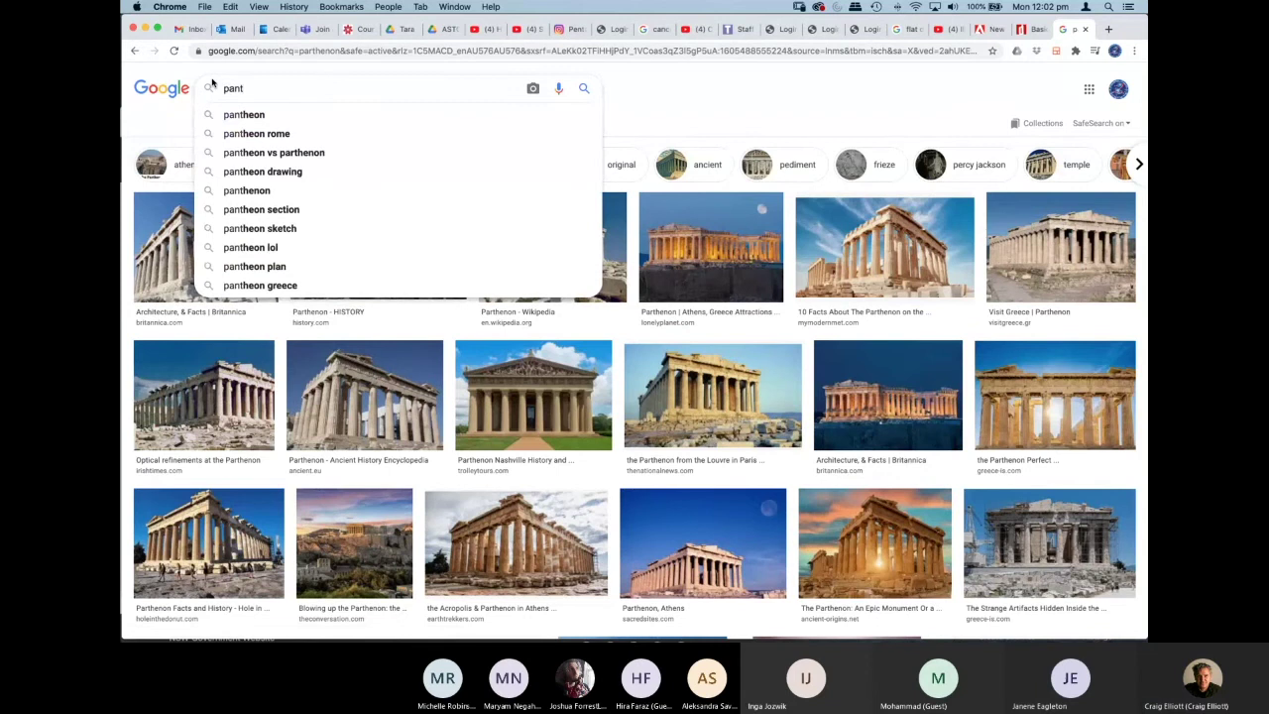
click(254, 133)
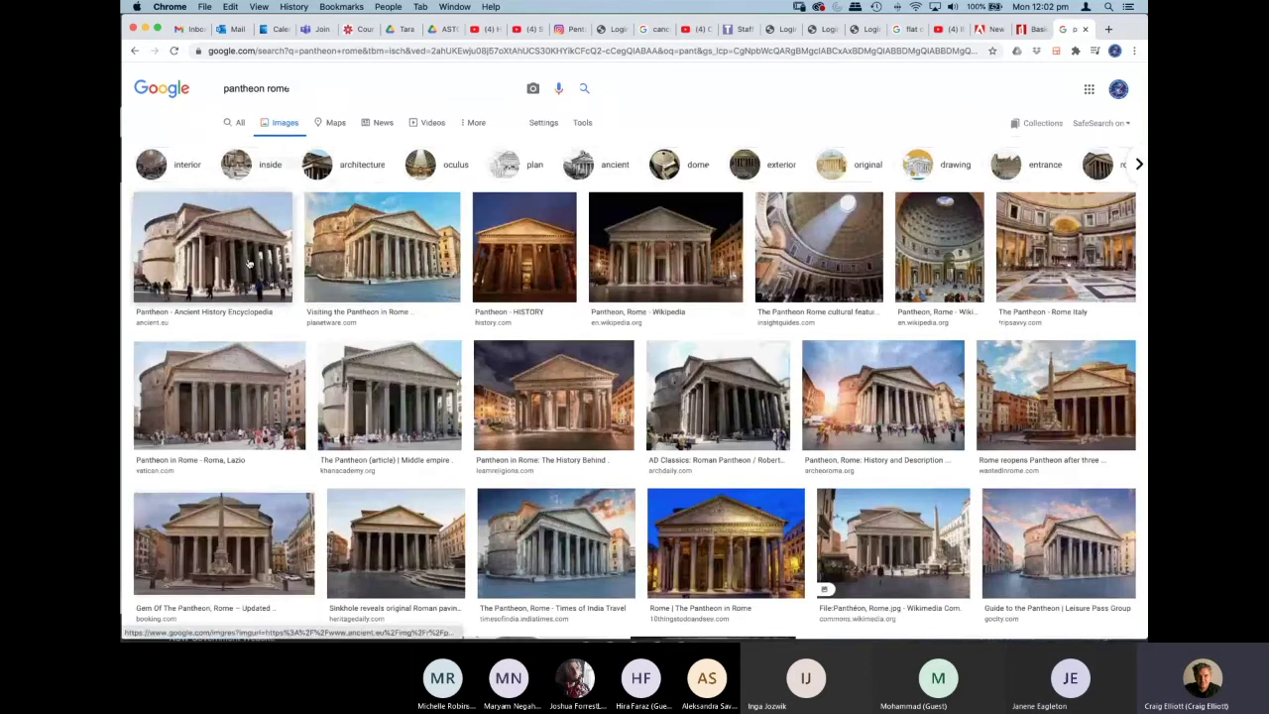
drag(250, 263, 259, 259)
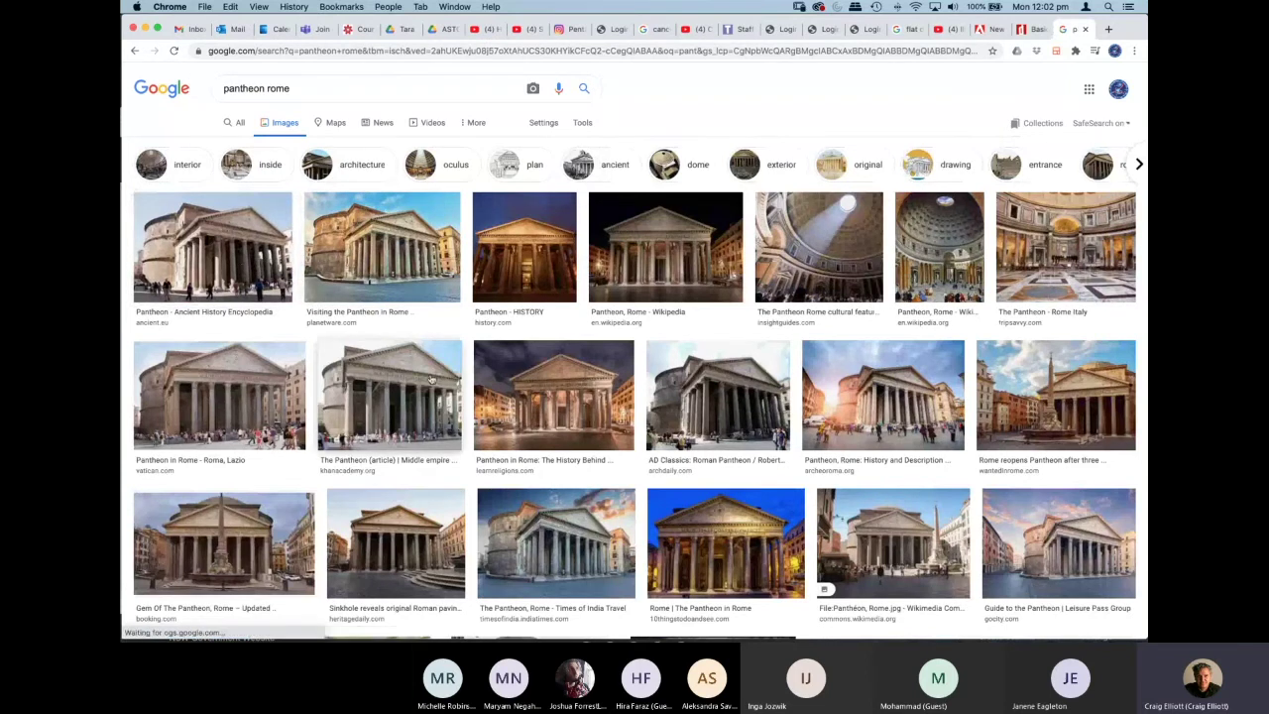
click(382, 404)
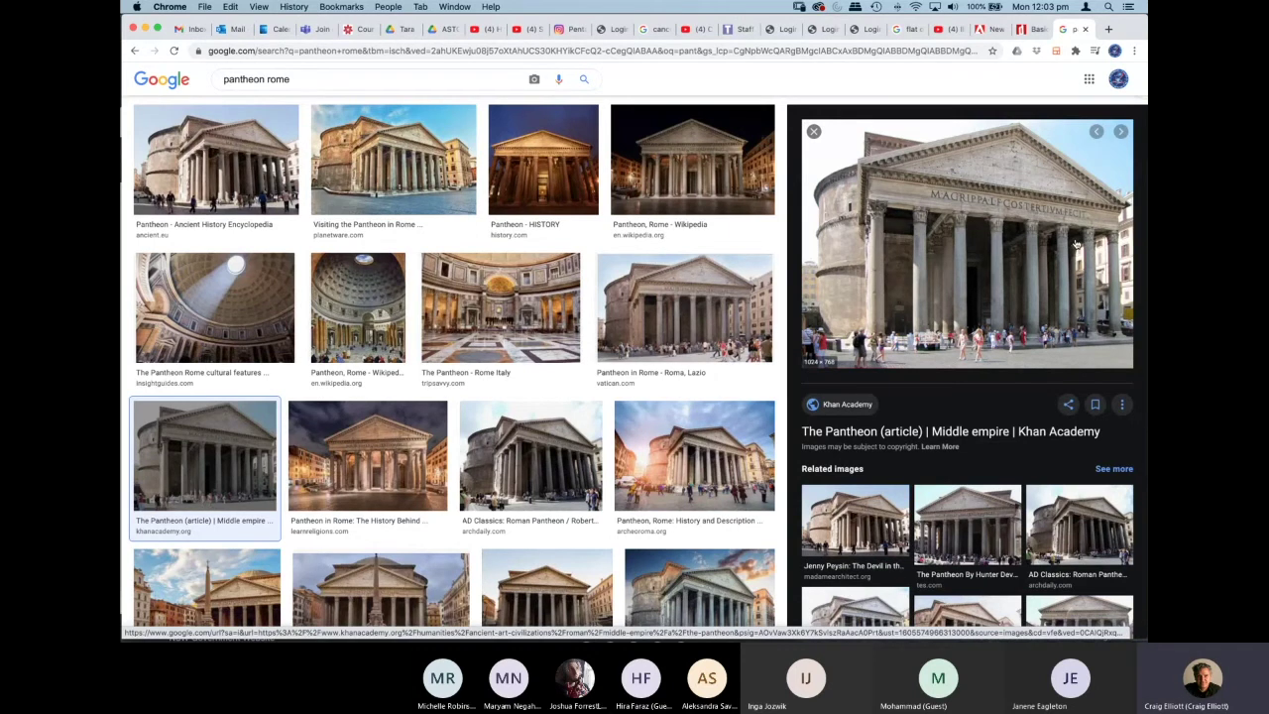
Switch back to Adobe Illustrator and move the "Serif" text to about X 271 px.
key(super+Tab)
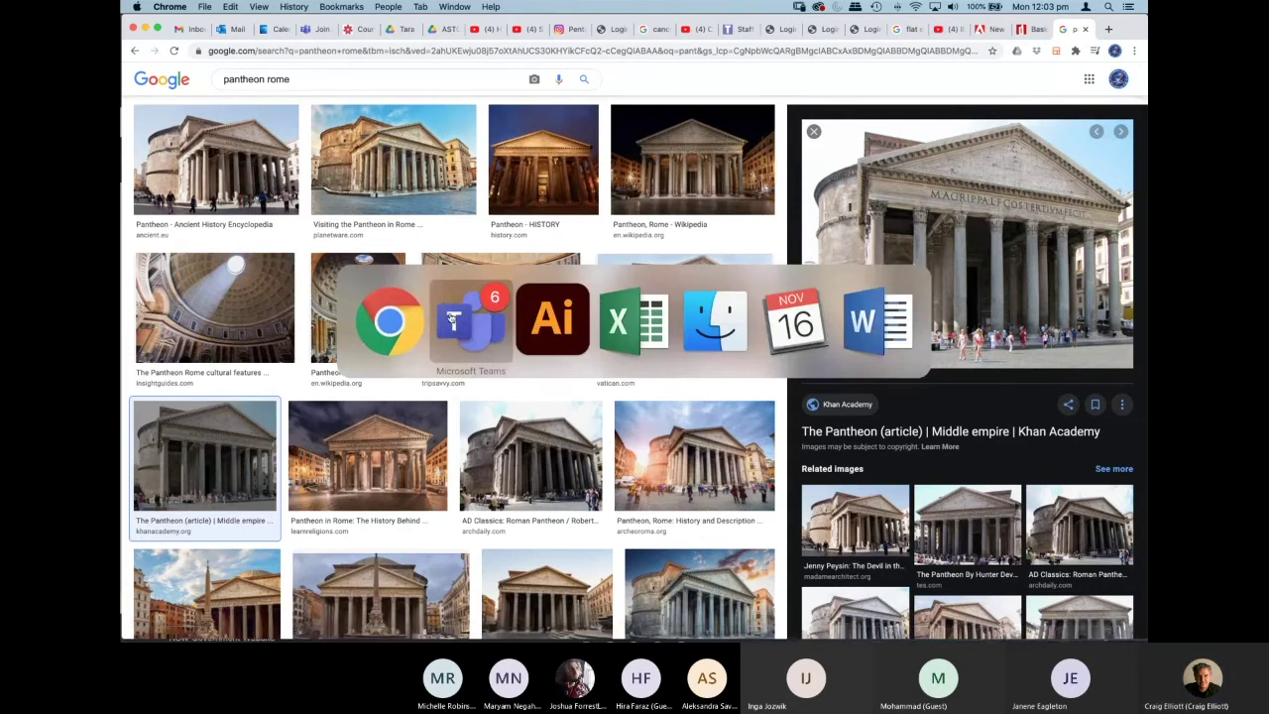
key(super+Tab)
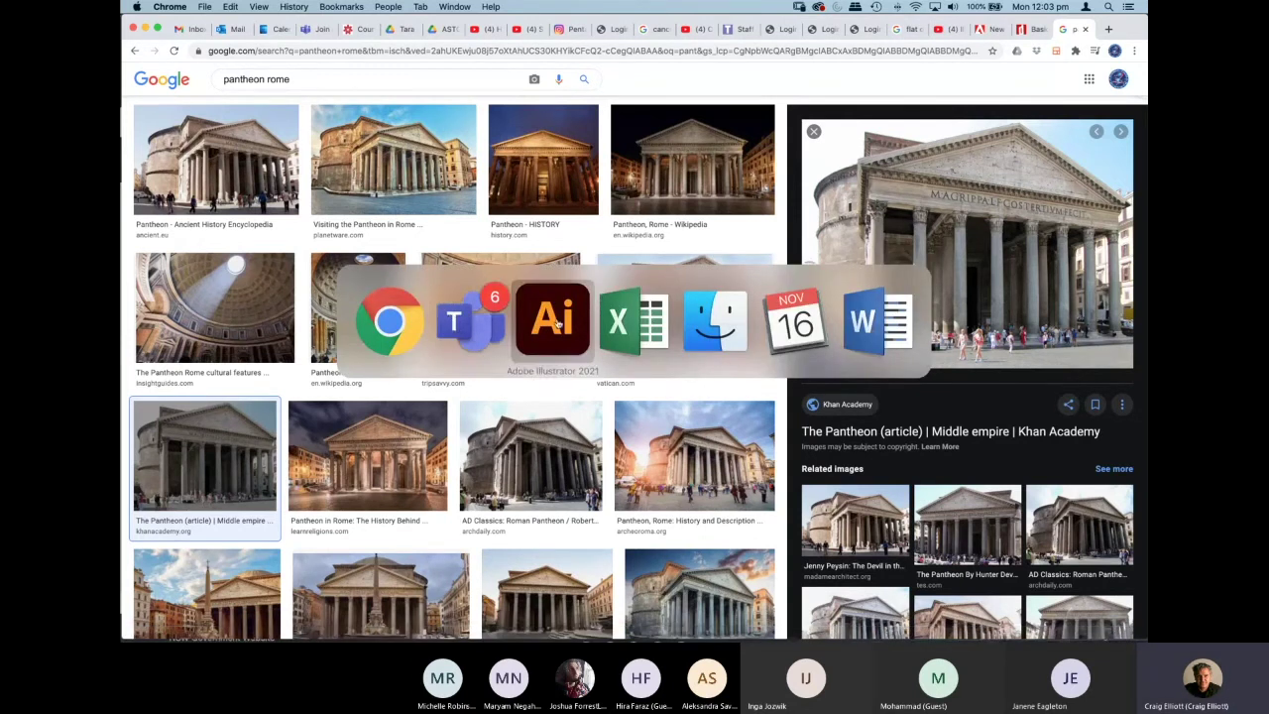
click(428, 365)
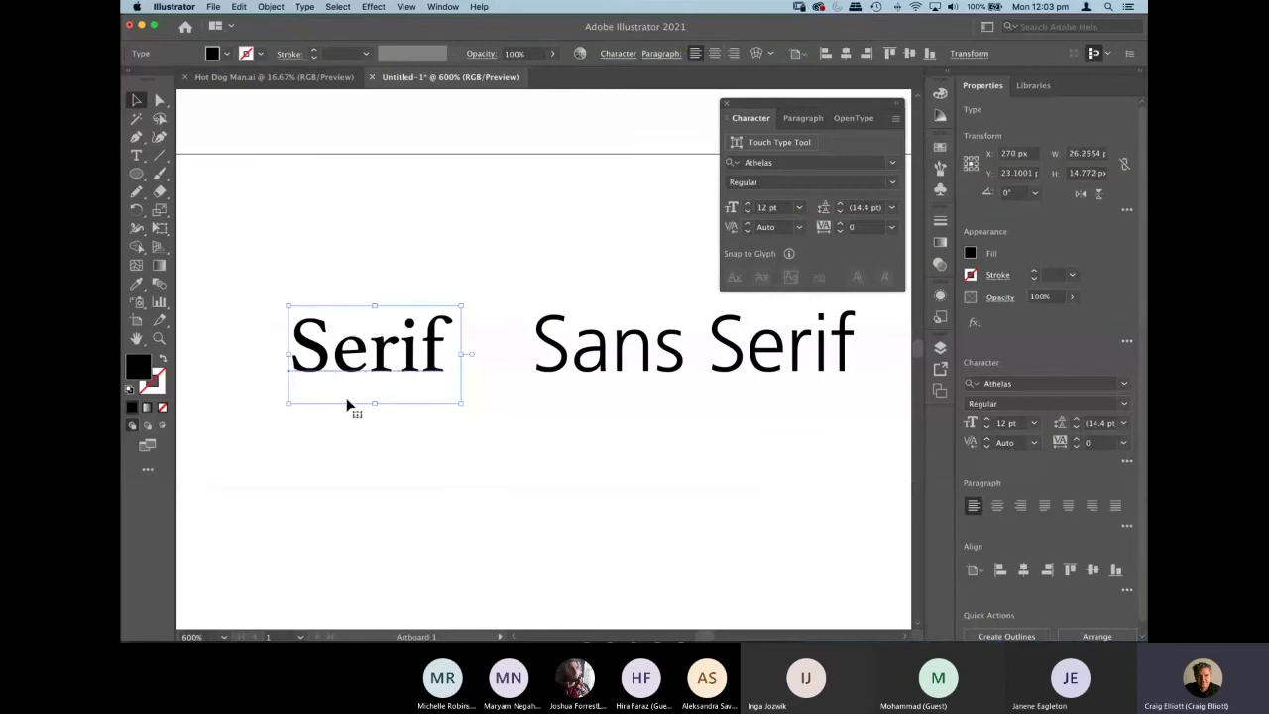
drag(403, 364, 414, 369)
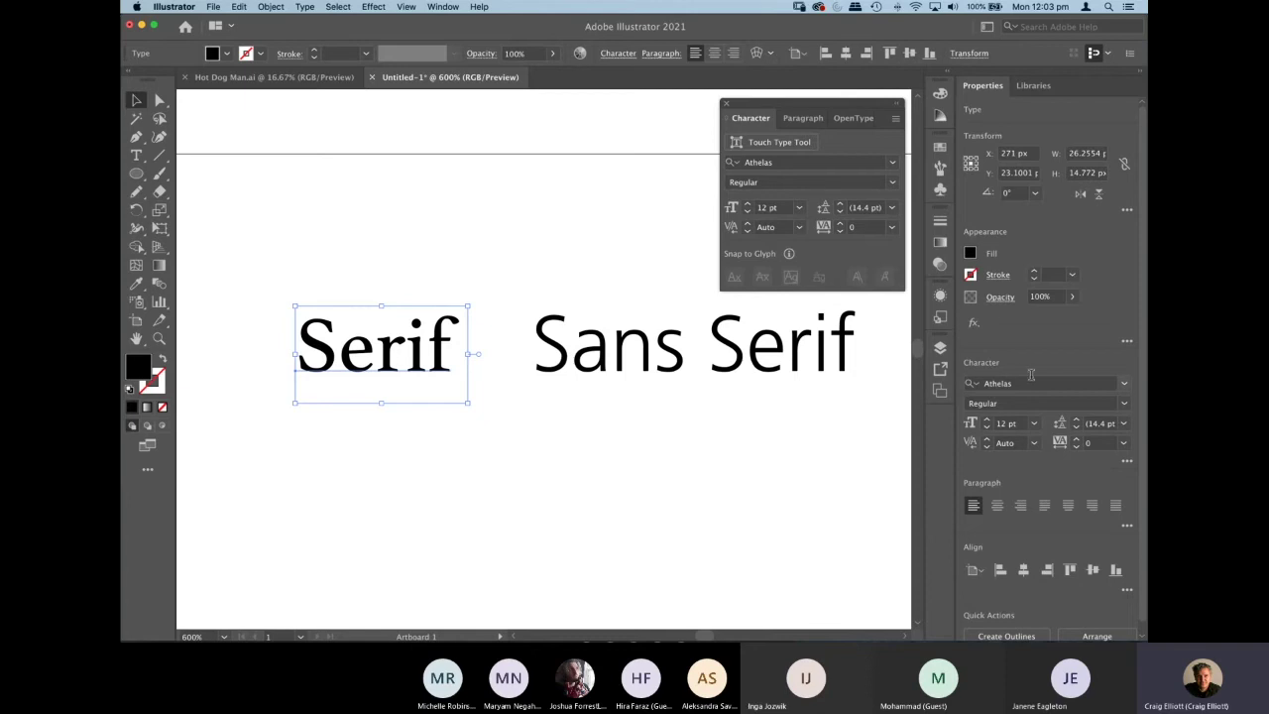
Set the "Serif" text in Bodoni 72 Book and deselect it.
click(893, 165)
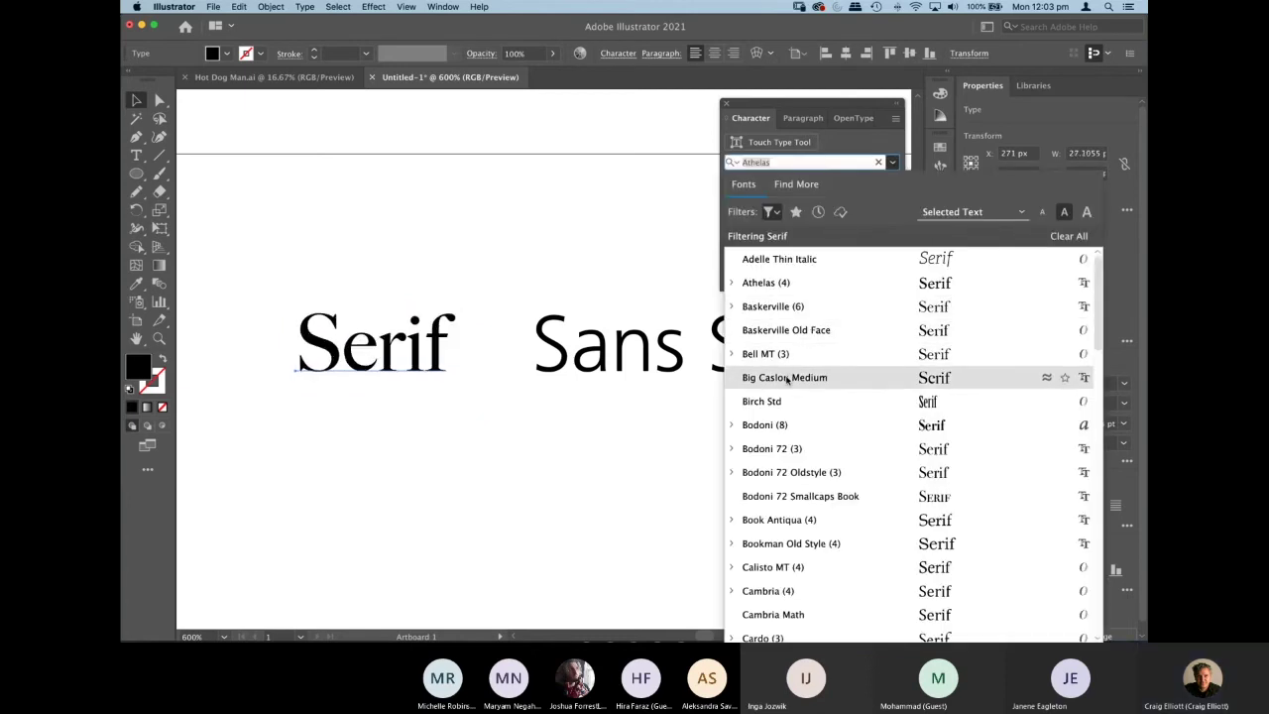
click(777, 452)
click(603, 450)
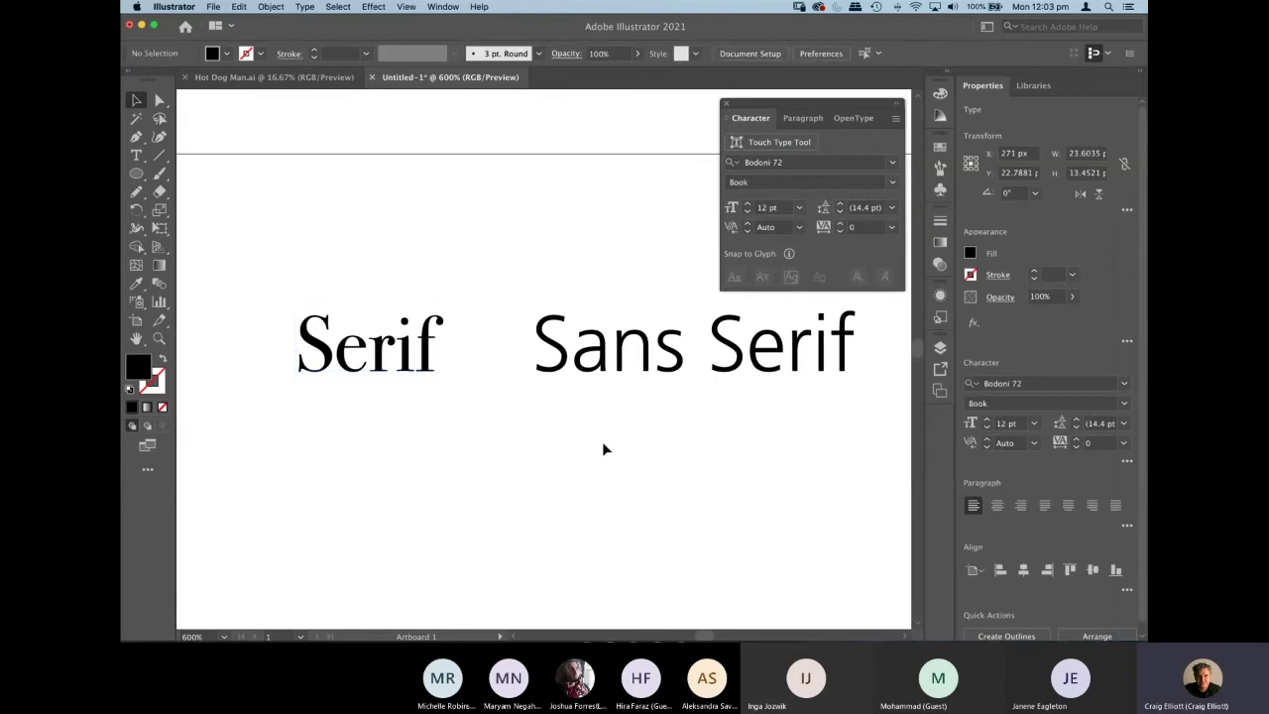
Bring the two texts closer together, with "Serif" at about X 273 px and "Sans Serif" at about X 305 px.
drag(451, 368, 464, 368)
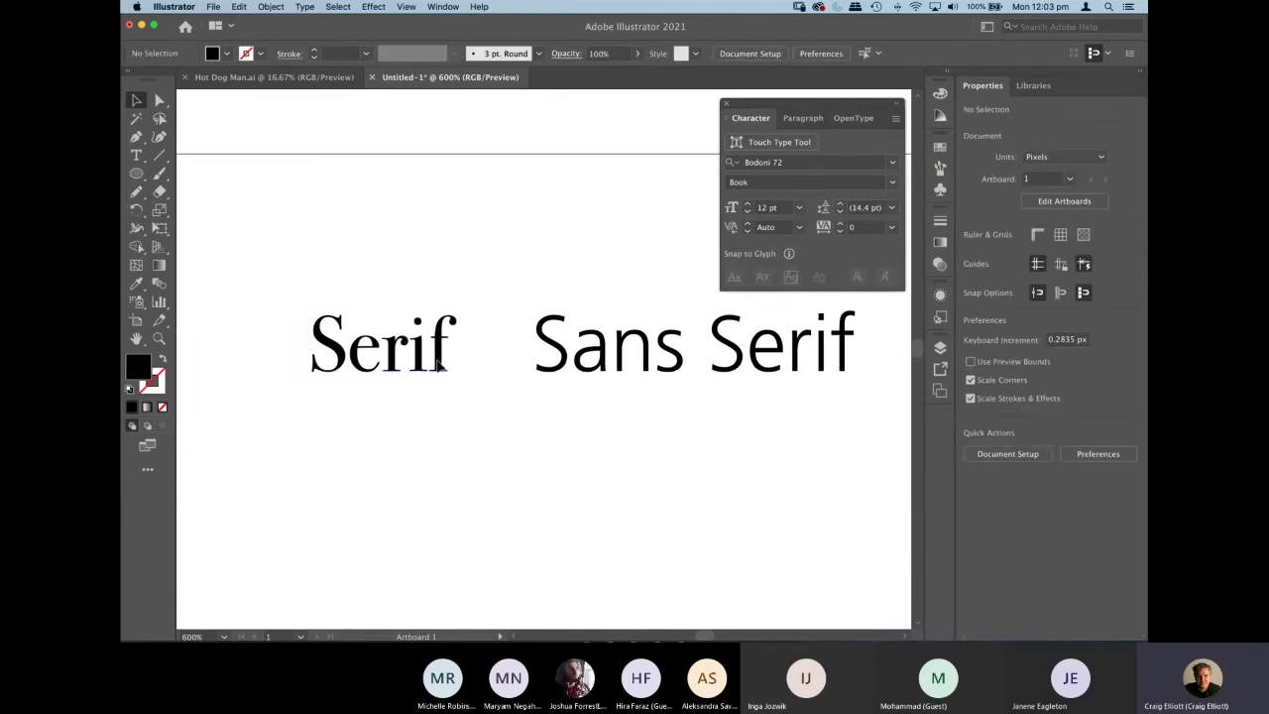
click(443, 367)
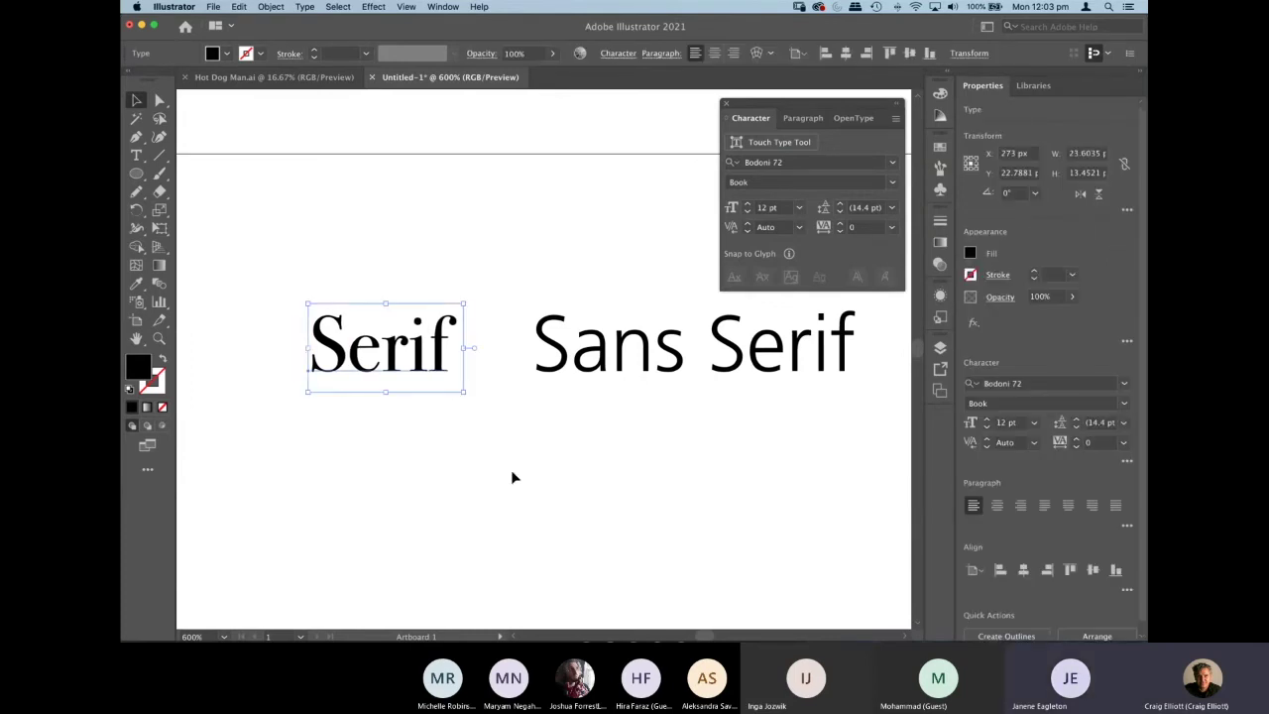
click(613, 368)
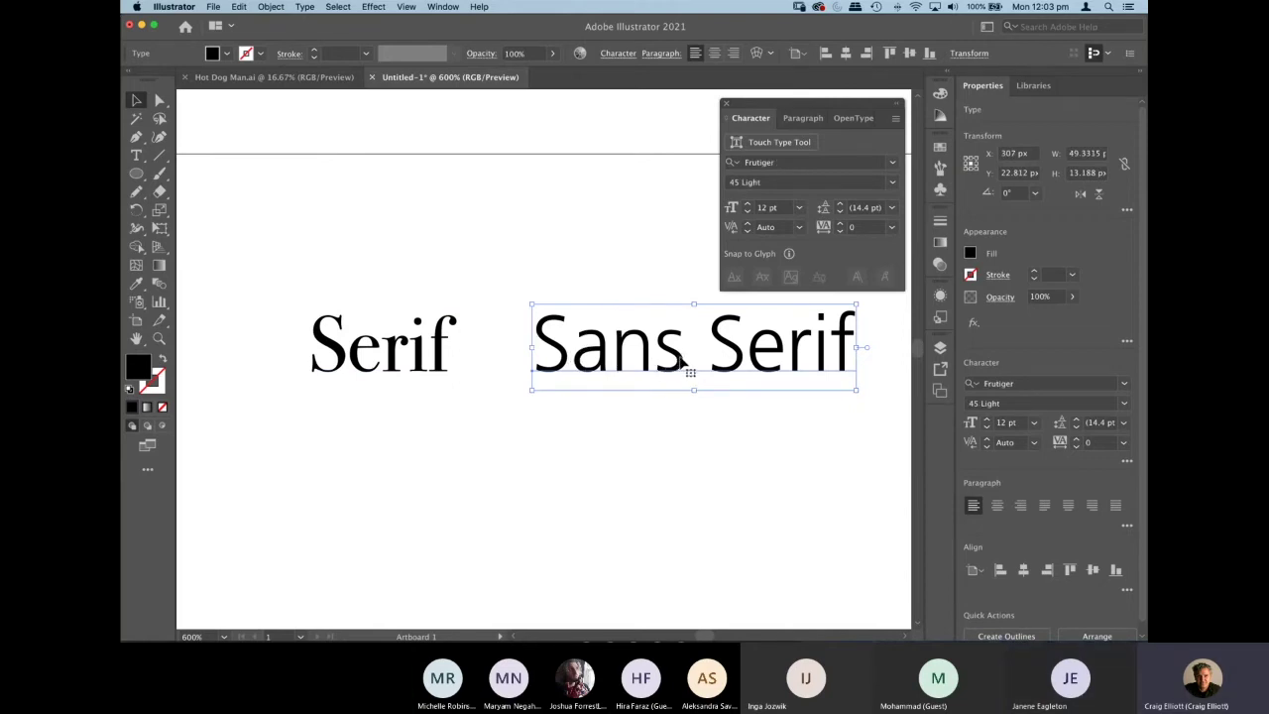
drag(678, 364, 665, 364)
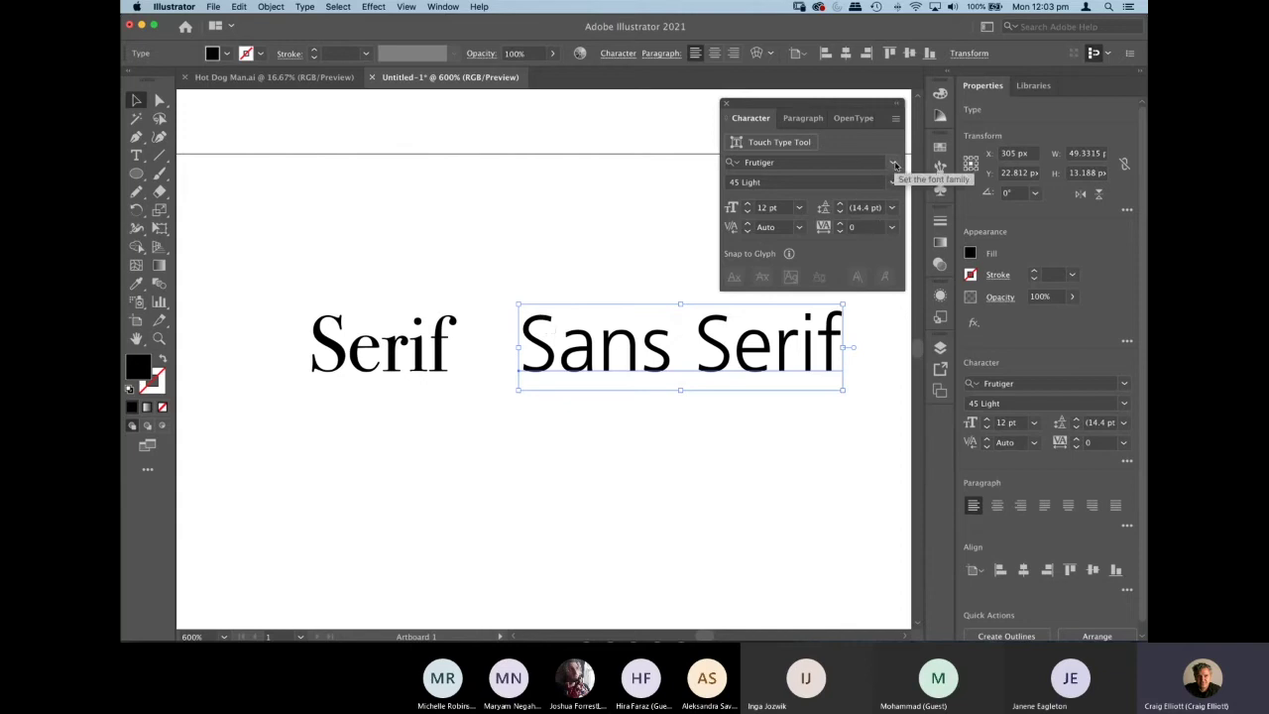
Filter the font list to the Sans Serif classification and set the "Sans Serif" text in Akzidenz Grotesk Bold.
click(895, 164)
click(769, 211)
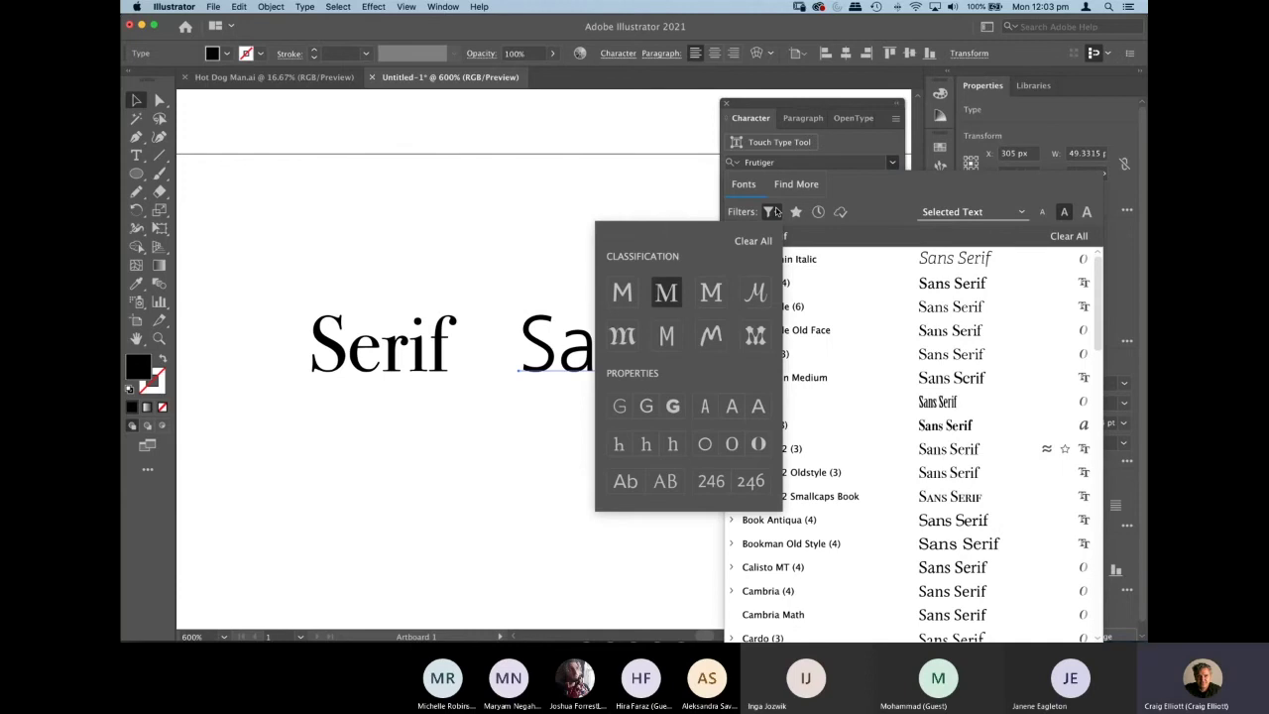
click(623, 294)
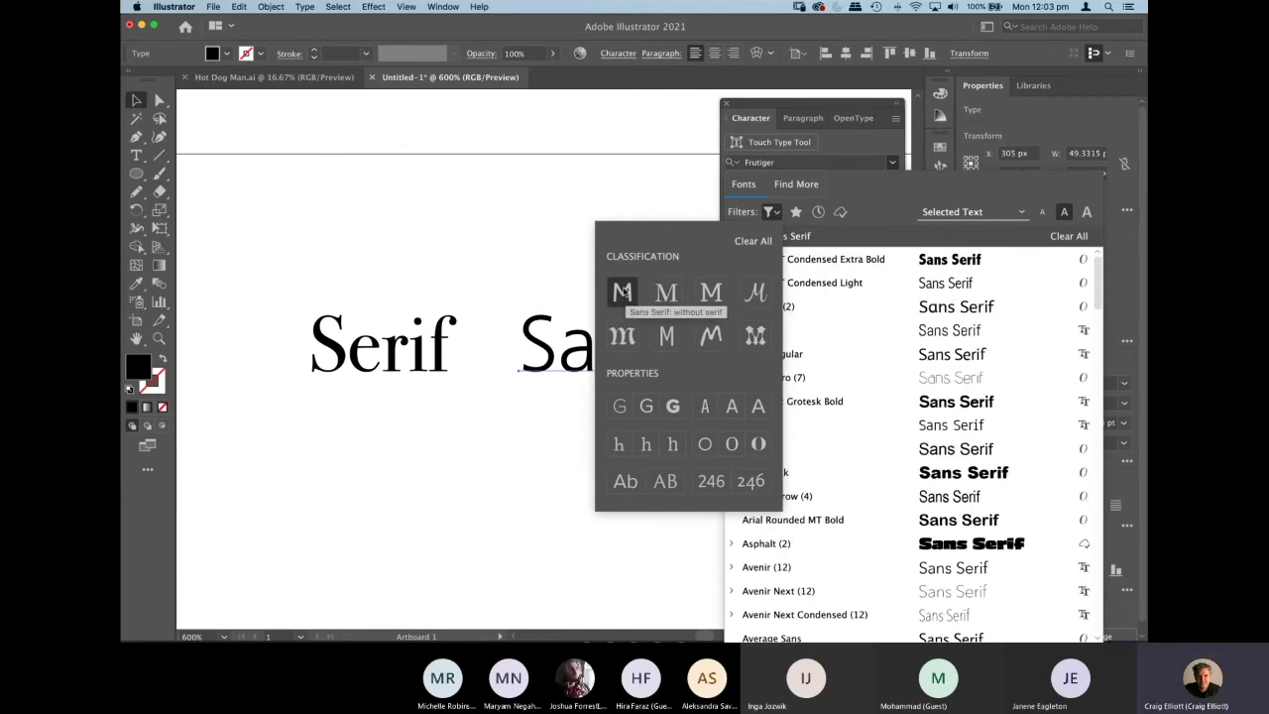
click(622, 292)
click(622, 291)
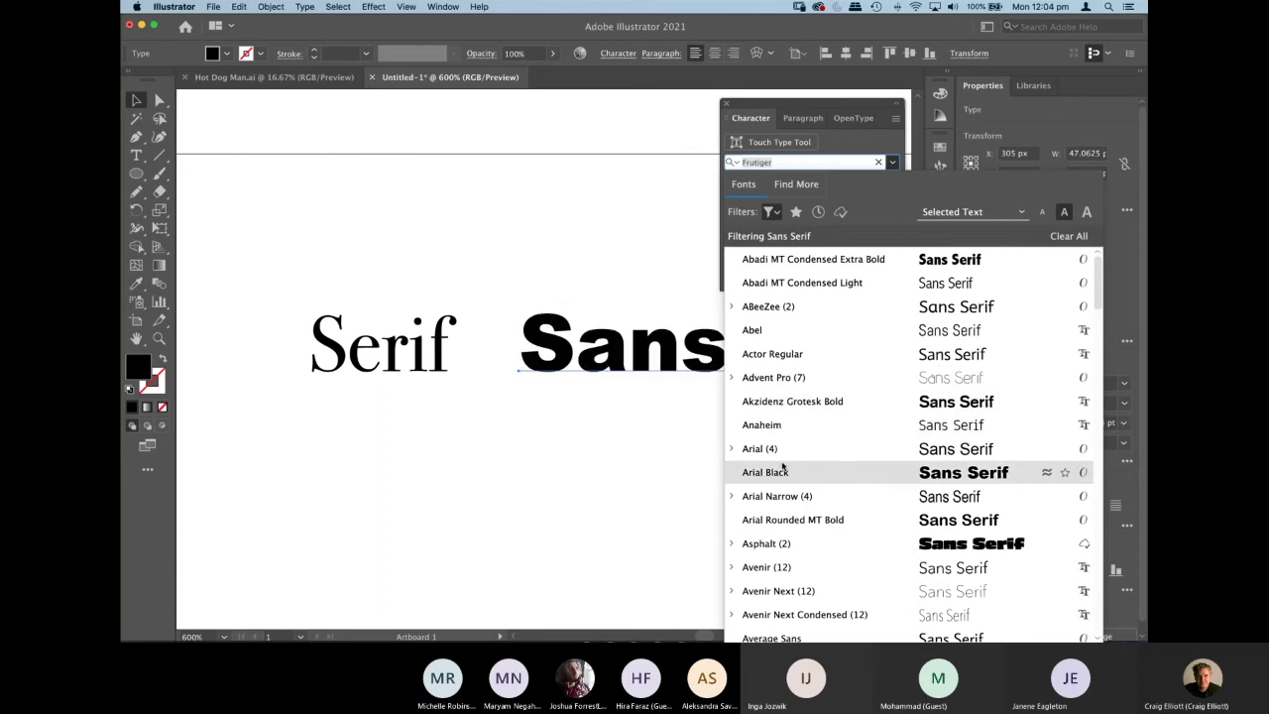
click(790, 403)
key(space)
key(space)
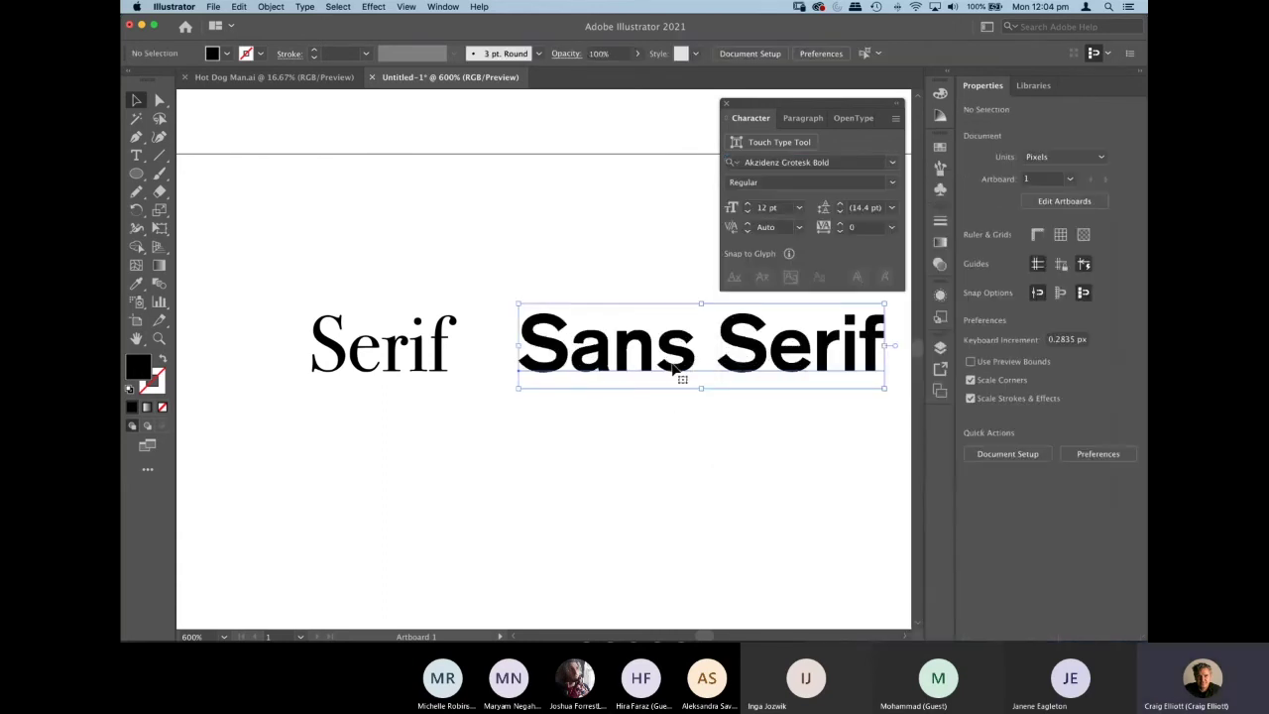
Reposition the "Sans Serif" text, move "Serif" to about X 276 px, and clear the selection.
drag(699, 426, 648, 427)
drag(694, 377, 720, 384)
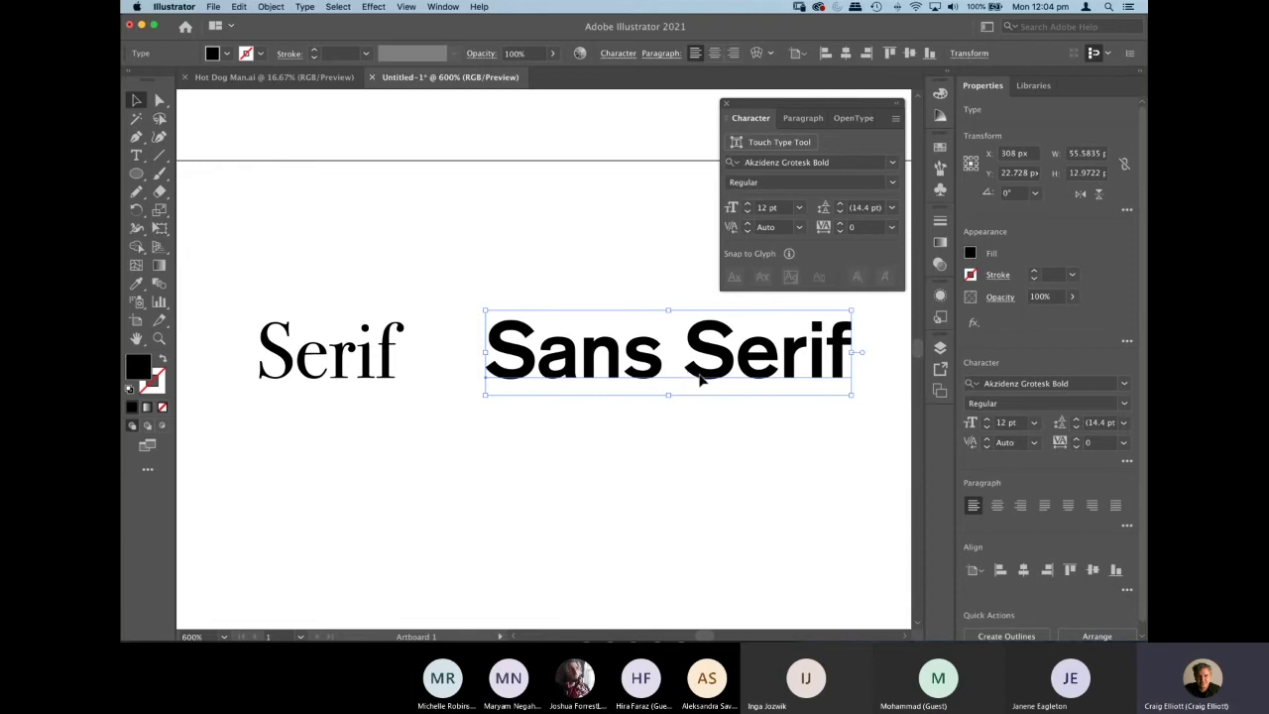
key(Left)
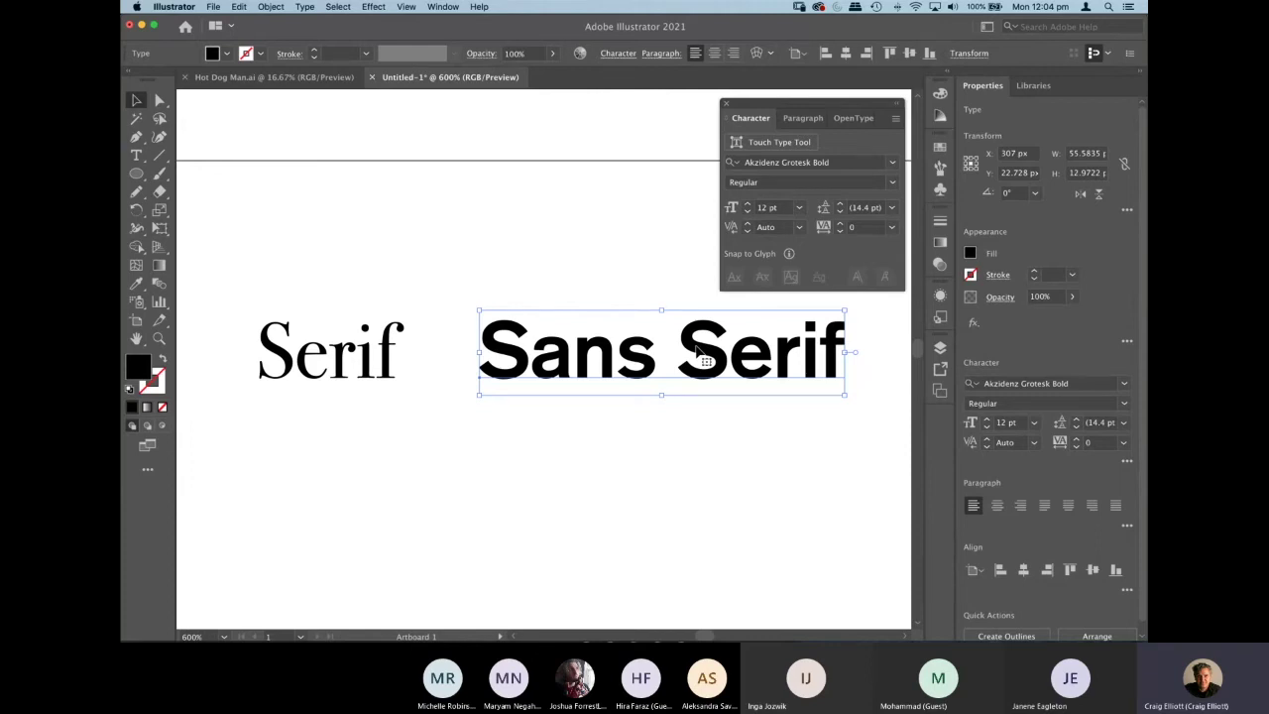
drag(704, 357, 724, 357)
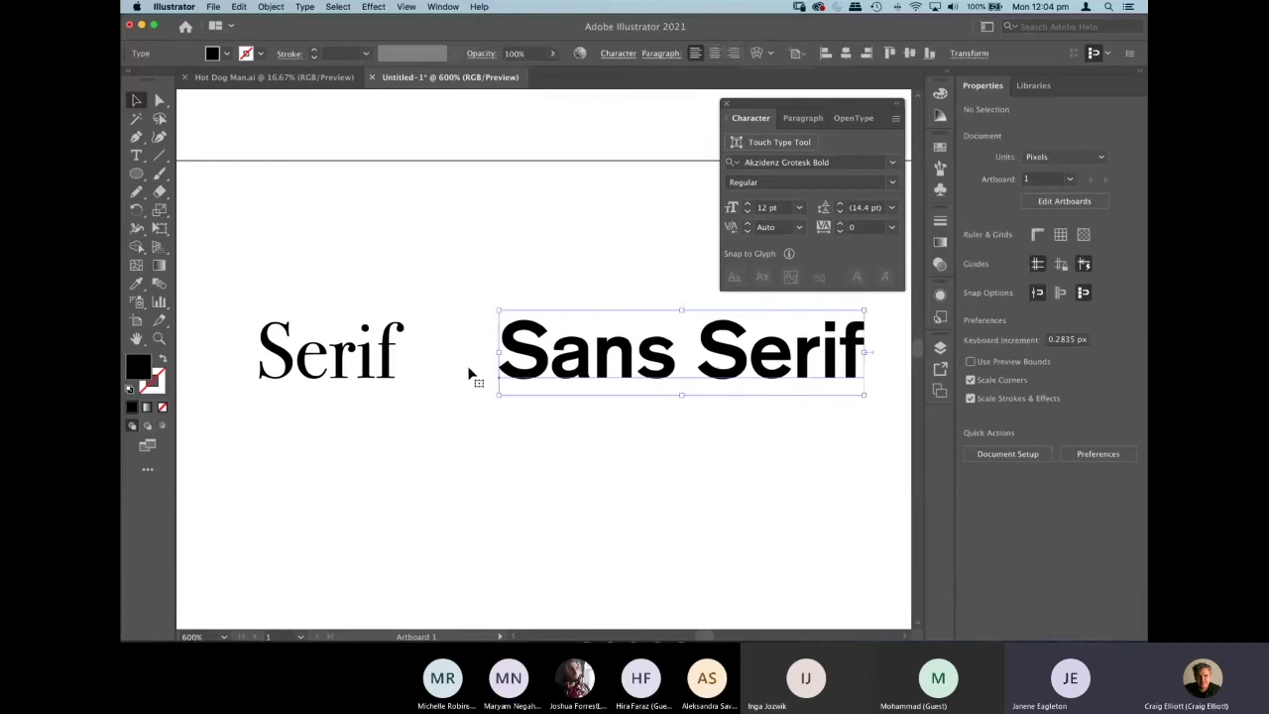
drag(327, 352, 347, 352)
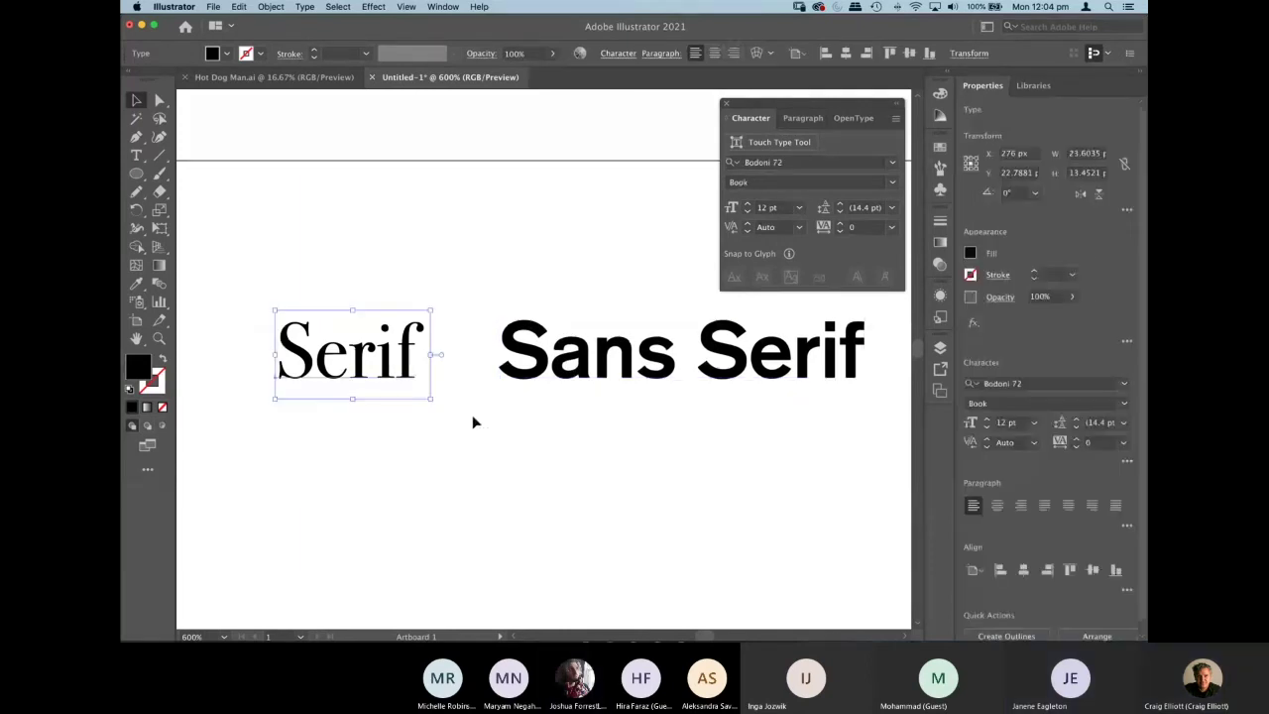
click(472, 417)
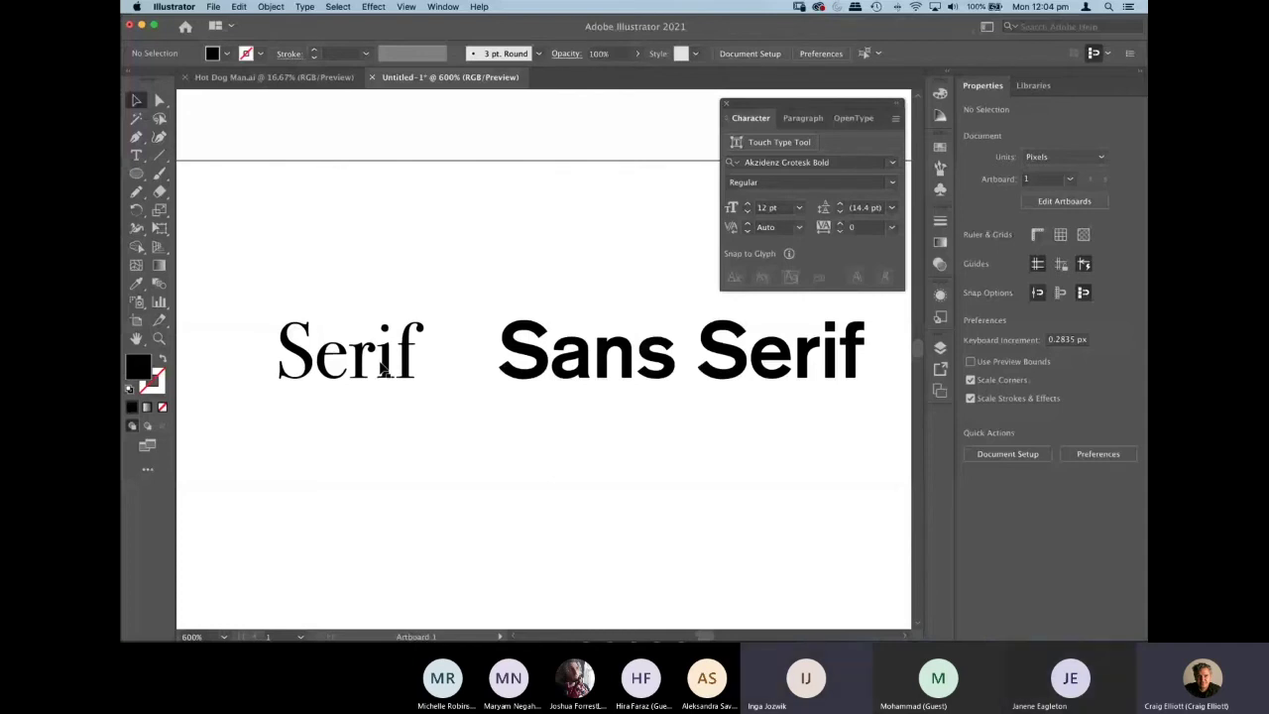
Try the "VOGUE" text in DIN Regular and search the font list for Didot.
click(726, 160)
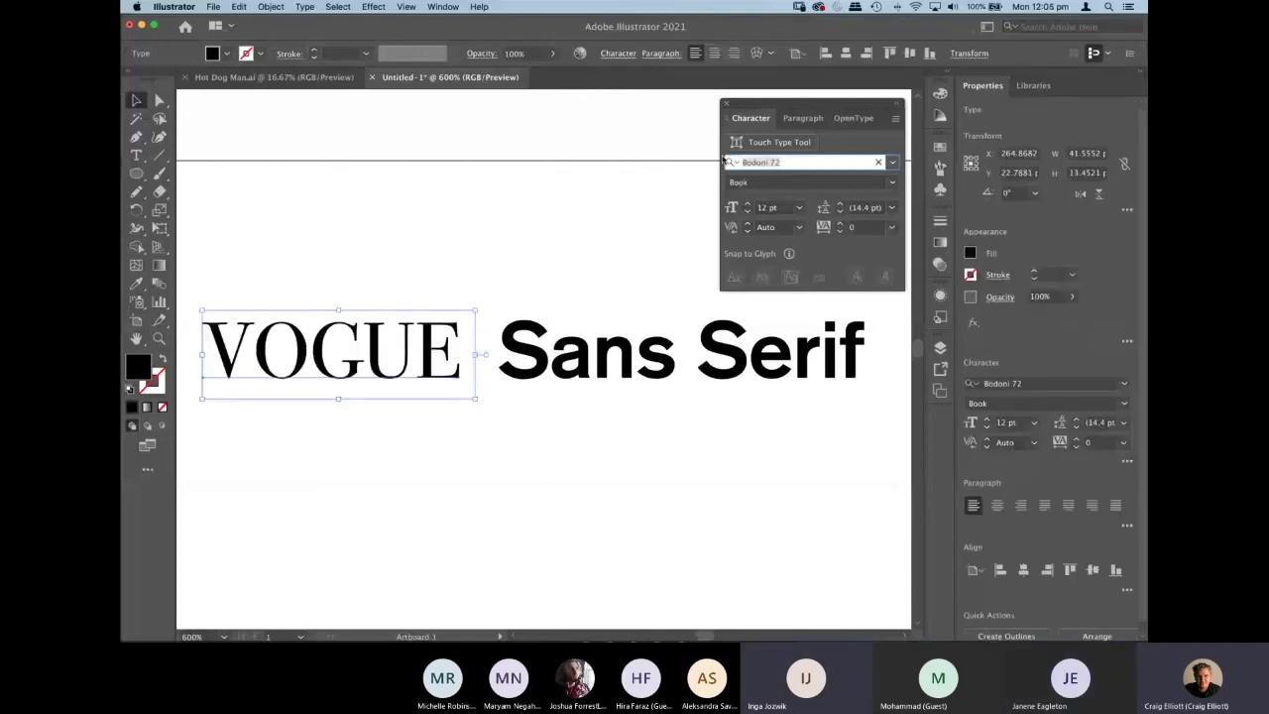
text(DIDOT)
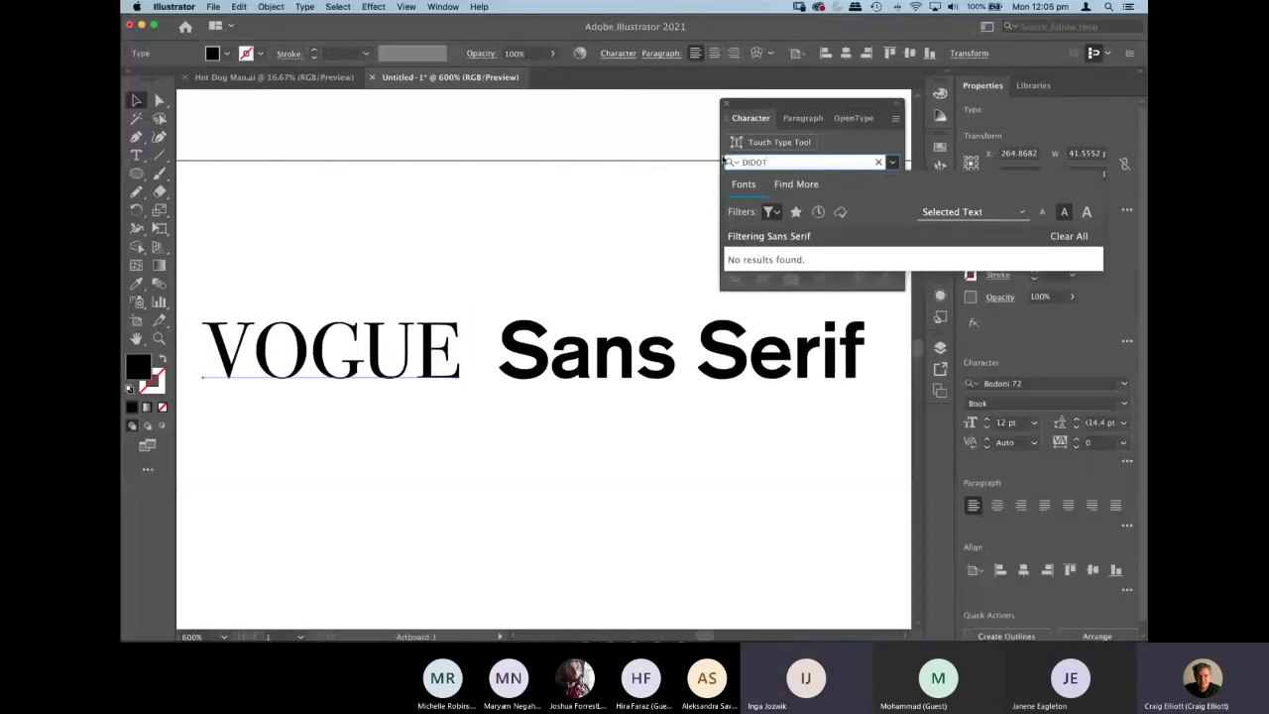
key(BackSpace)
key(BackSpace)
key(BackSpace)
text(N)
key(Return)
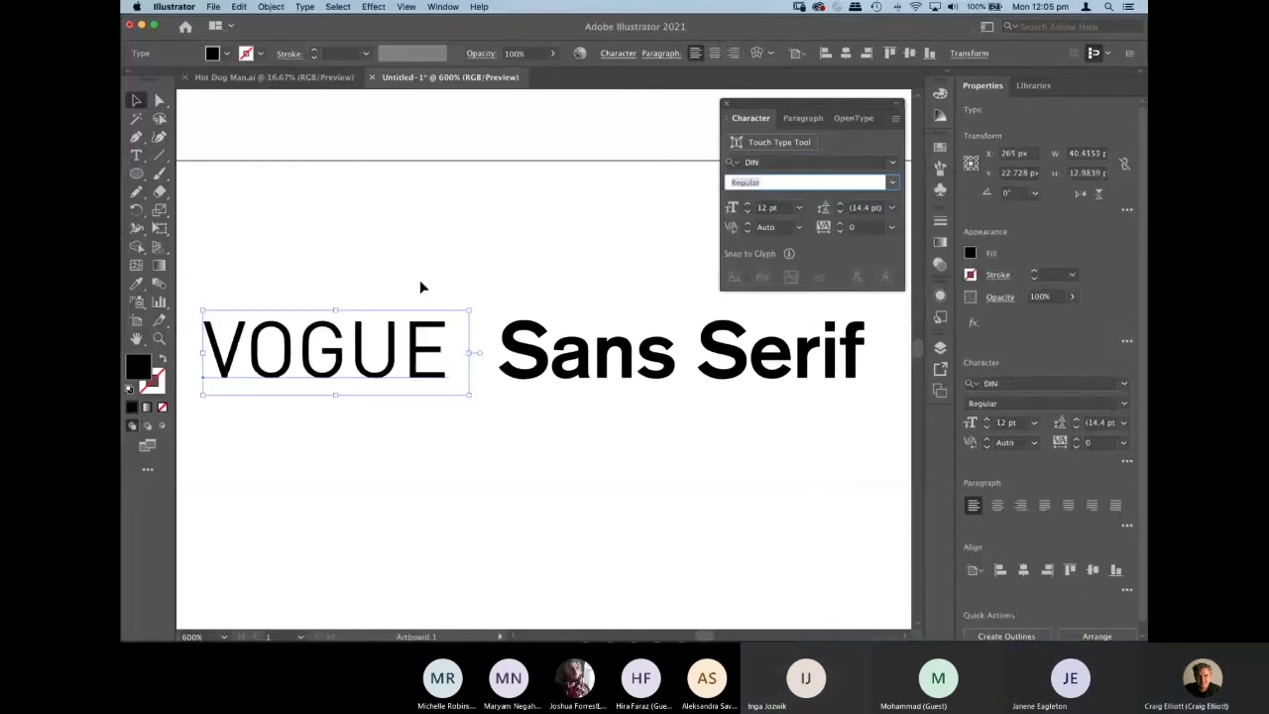
click(765, 161)
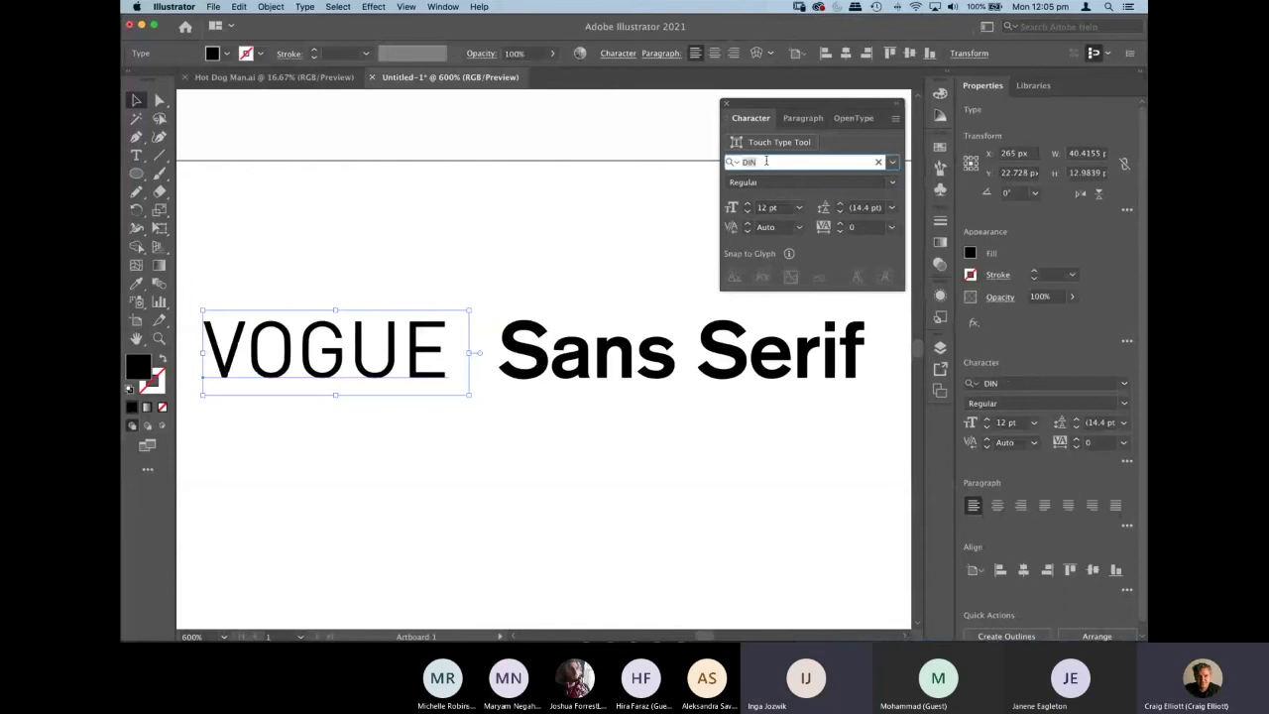
text(dido)
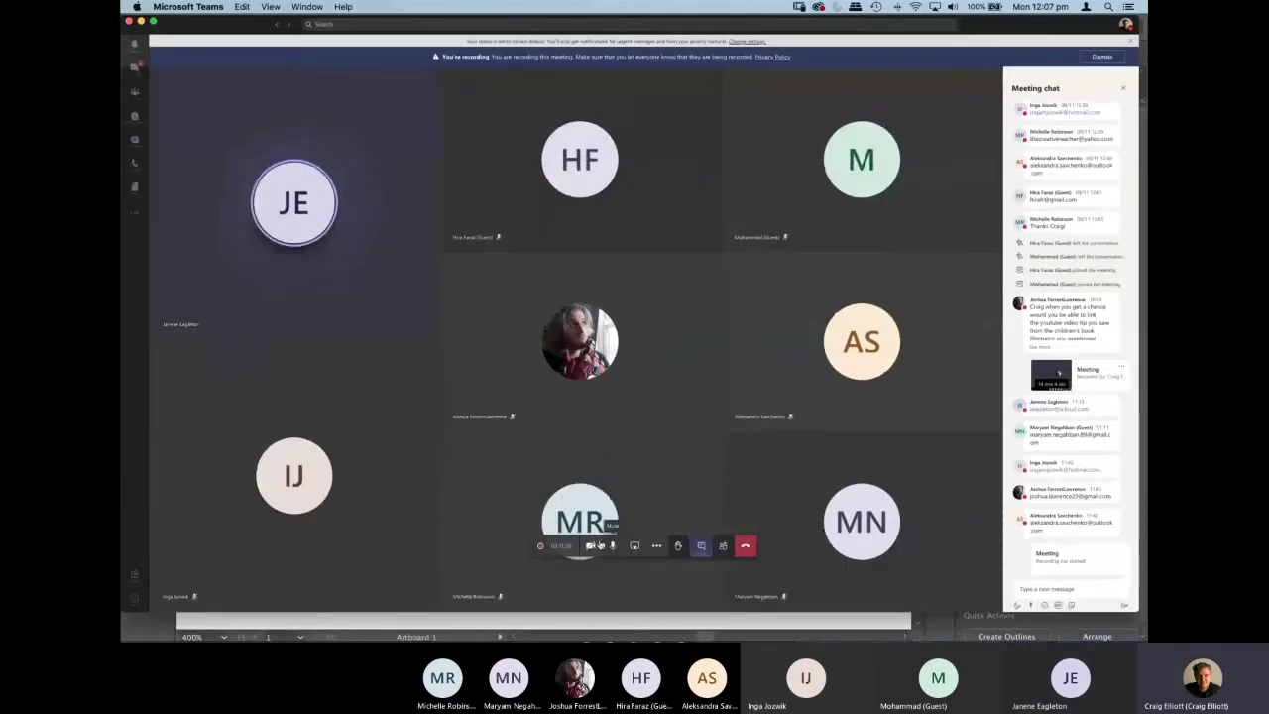
Return to Illustrator, move the "Serif" text closer to "Sans Serif" at about X 280 px, and deselect it.
key(super+Tab)
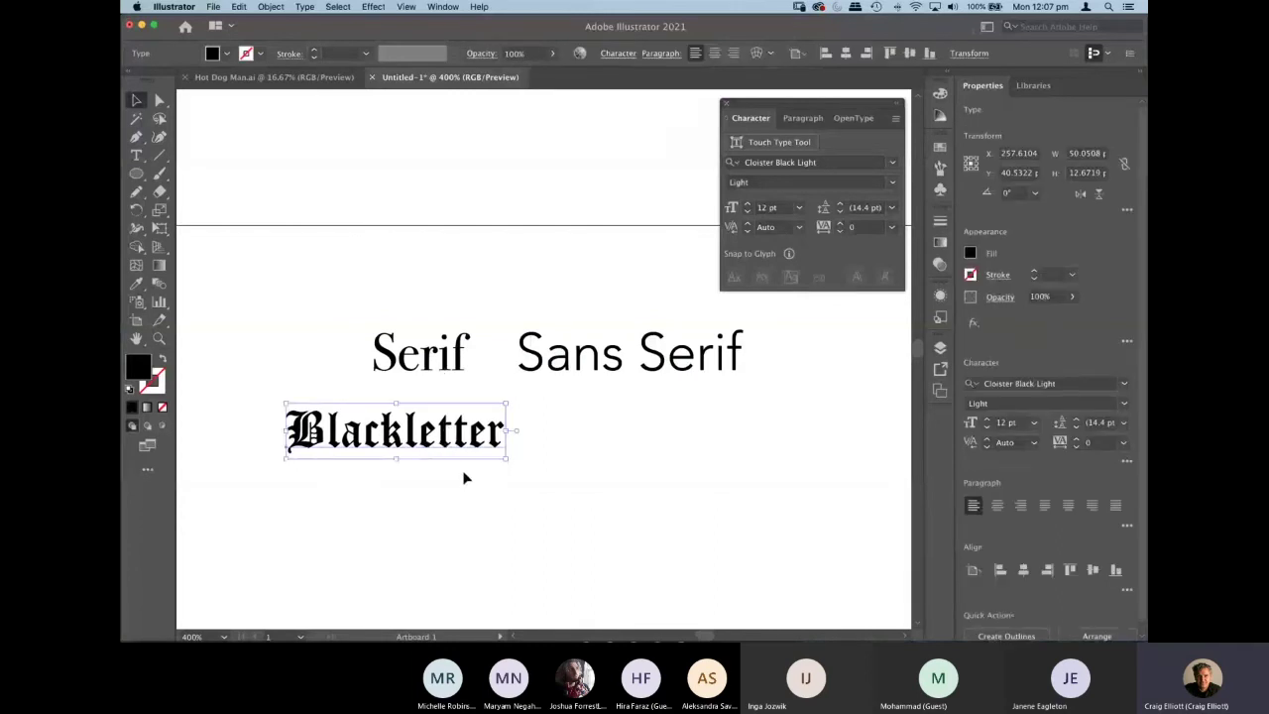
click(431, 365)
click(432, 363)
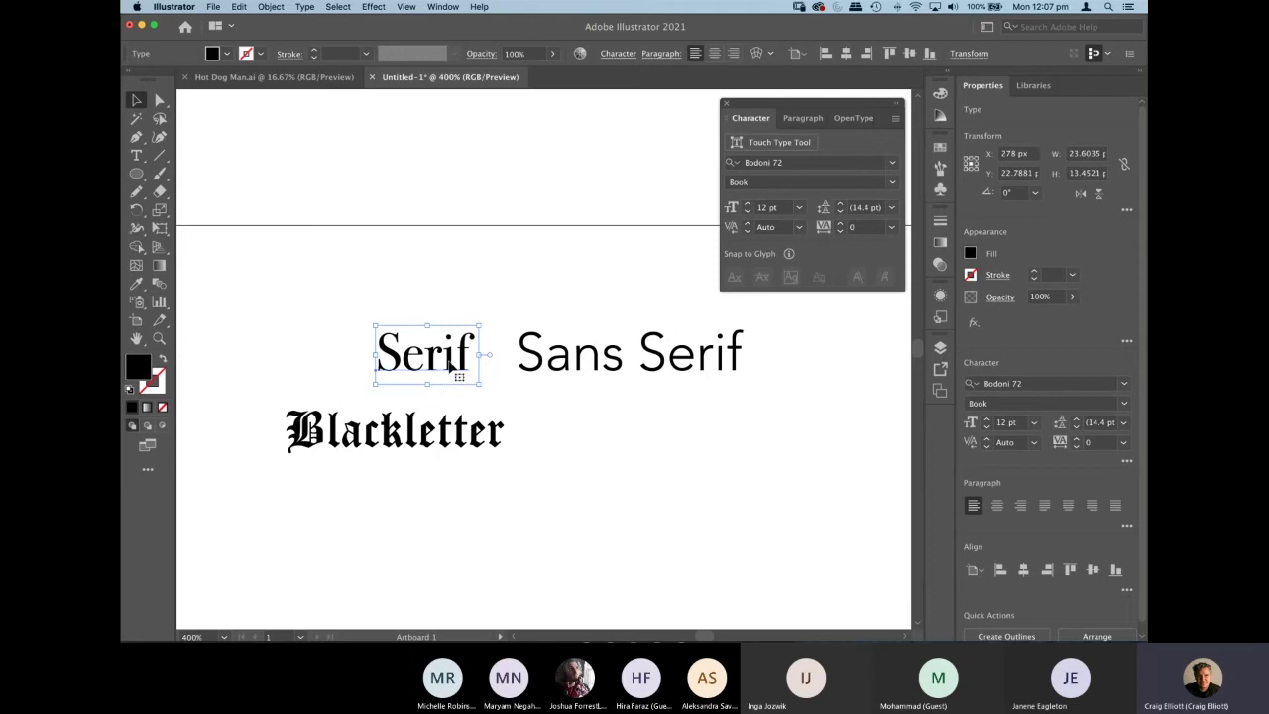
drag(436, 364, 438, 368)
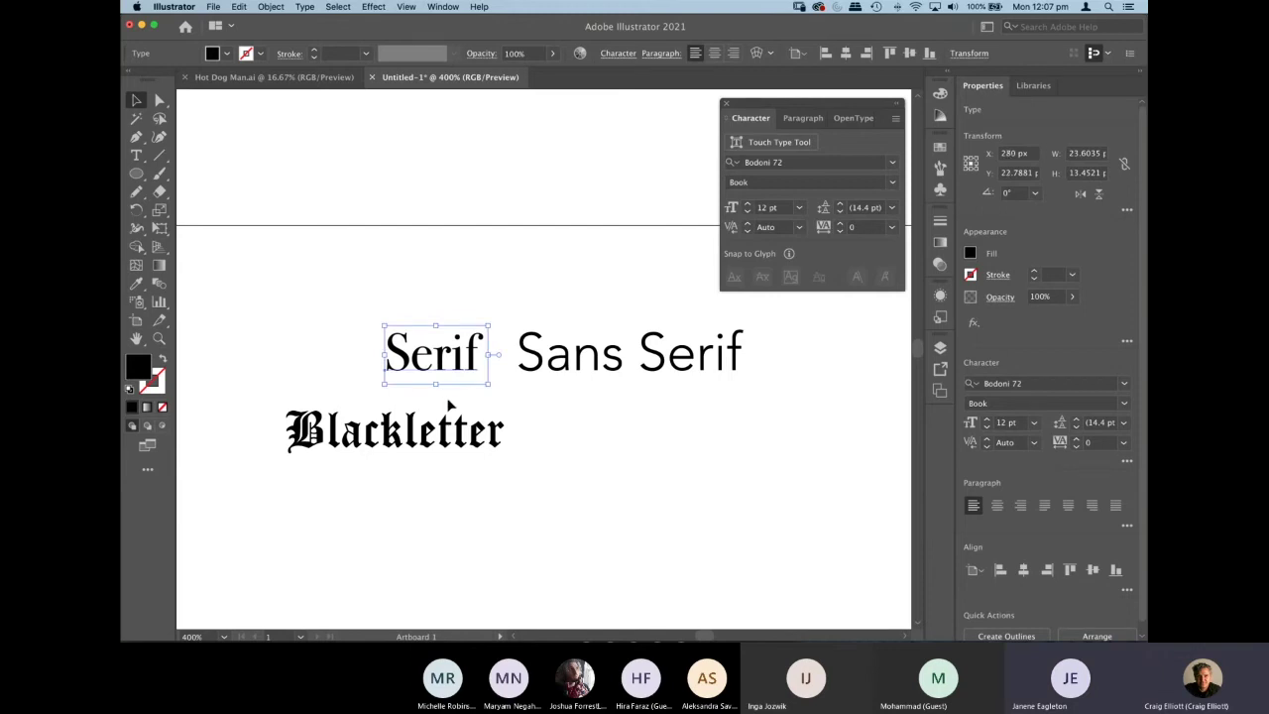
click(449, 404)
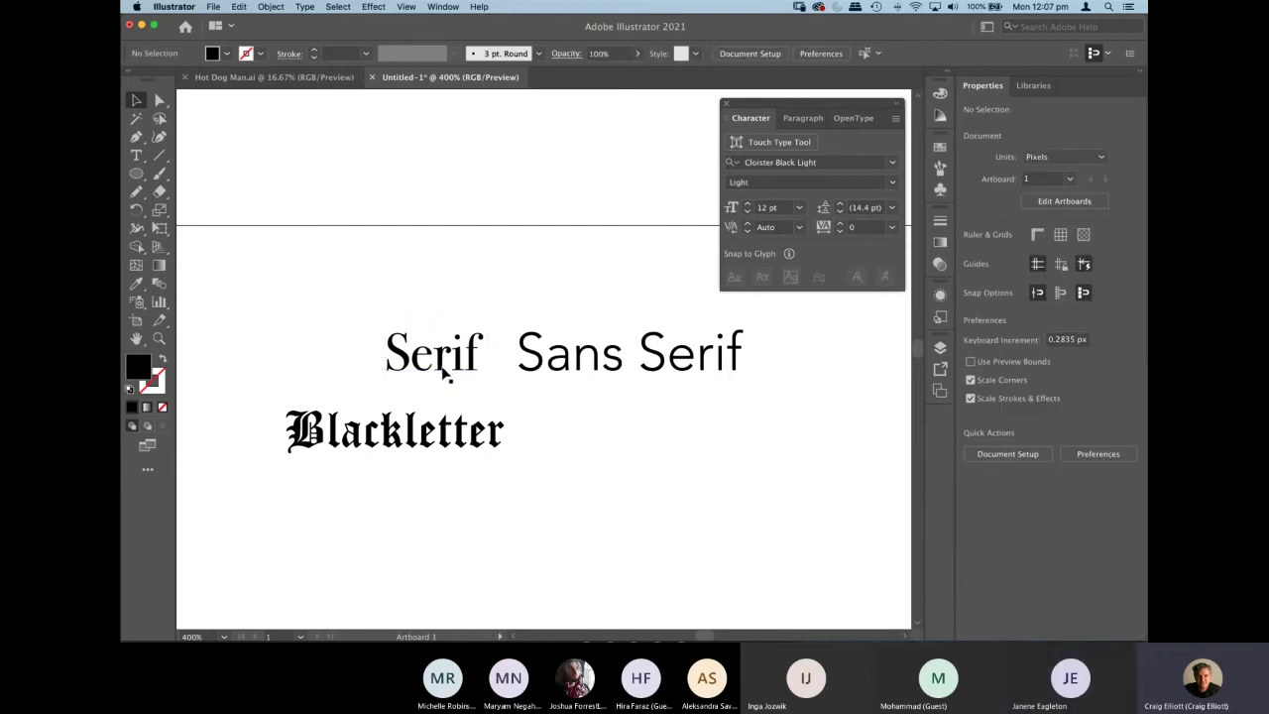
Reposition the "Blackletter" text beneath "Serif" at about X 254 px, Y 40 px, and clear the selection.
drag(453, 448, 433, 435)
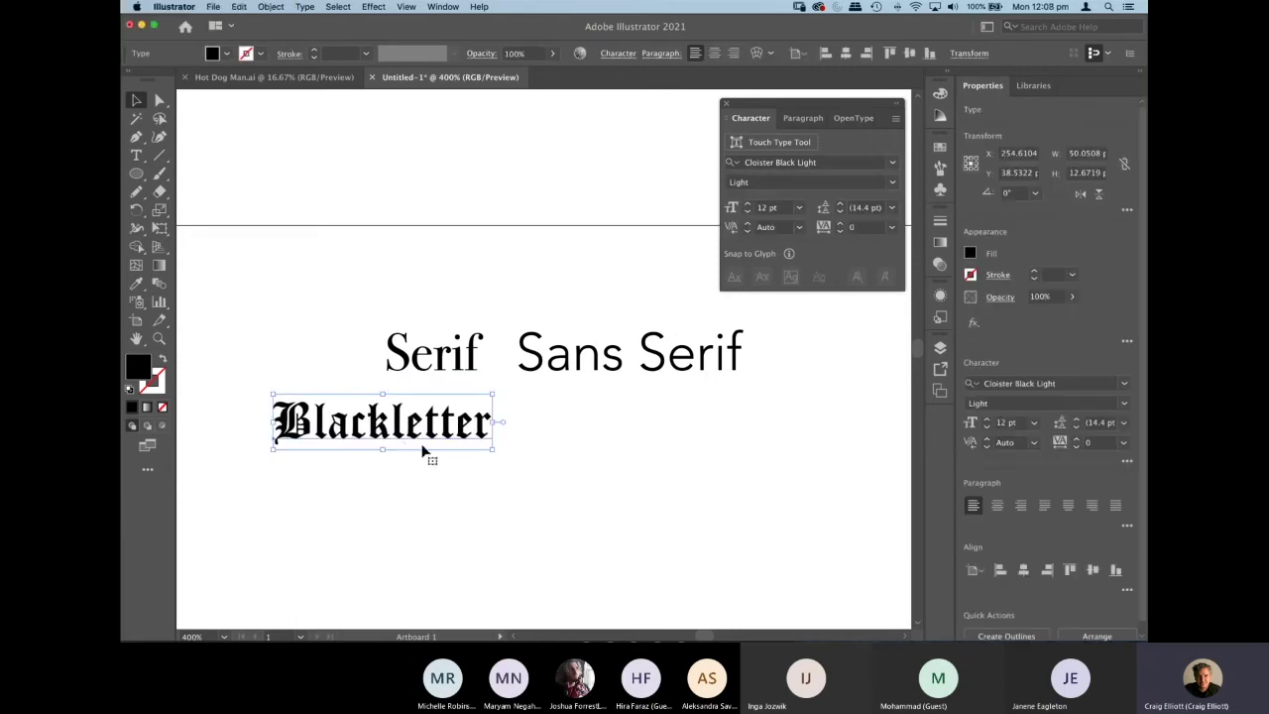
click(416, 485)
drag(409, 436, 421, 443)
click(436, 510)
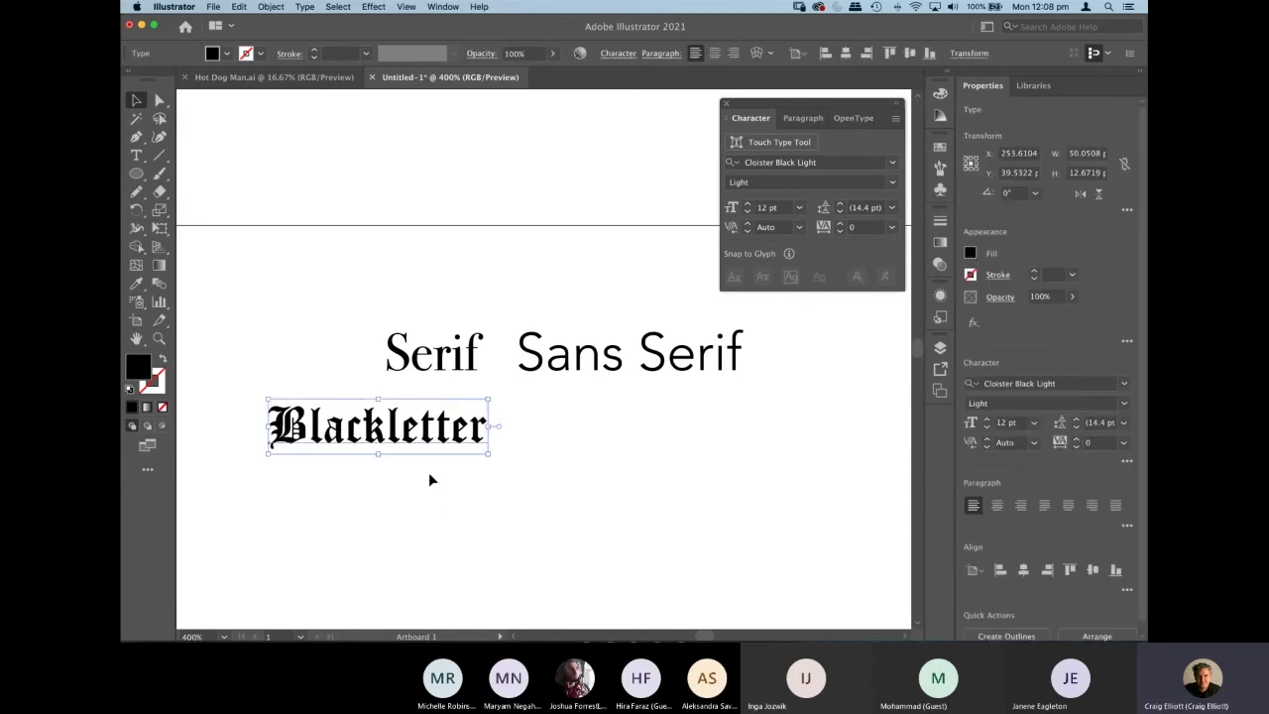
click(428, 472)
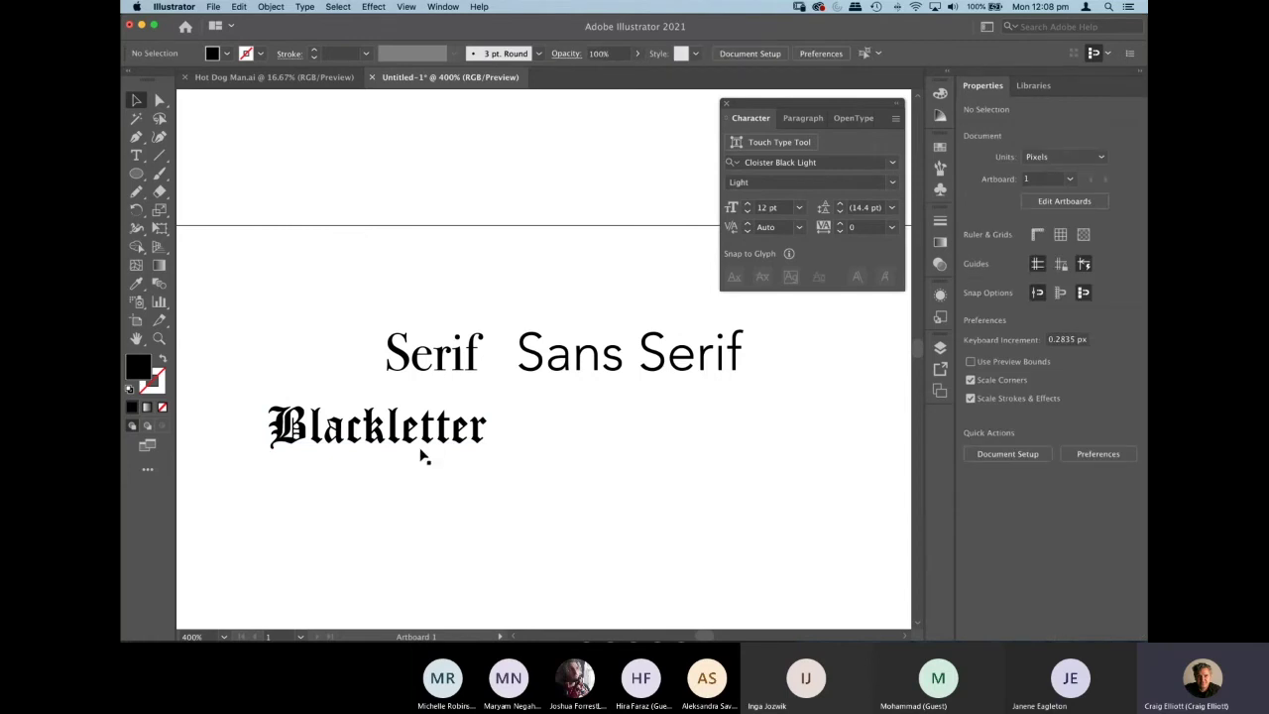
Duplicate the "Blackletter" text beside the original at about X 319 px and change the copy's wording to "Script".
click(424, 448)
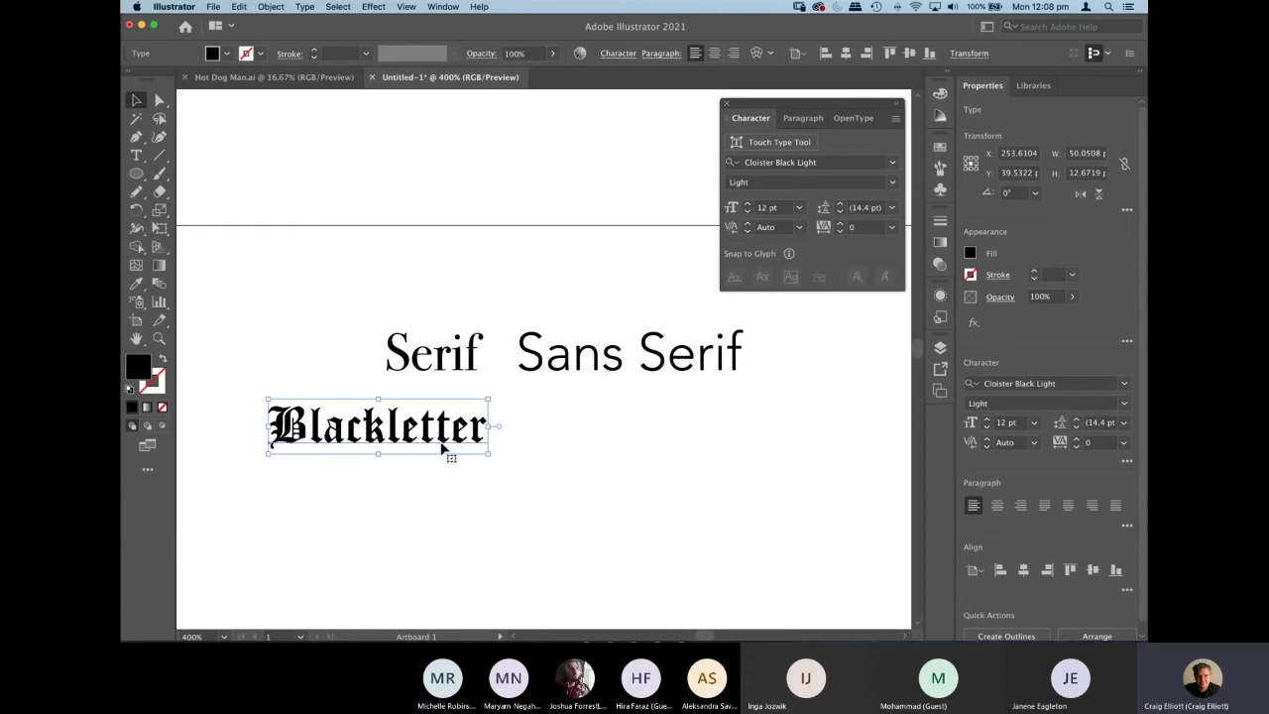
drag(402, 444, 679, 458)
click(136, 154)
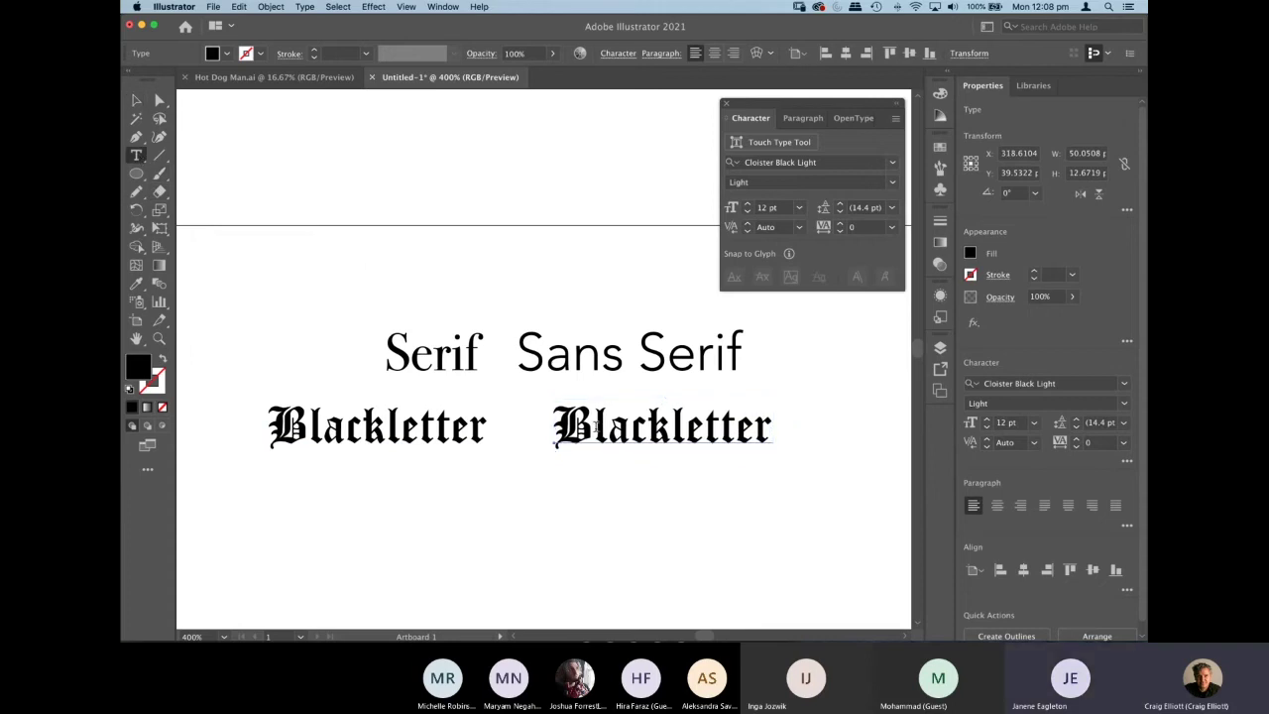
drag(556, 428, 853, 453)
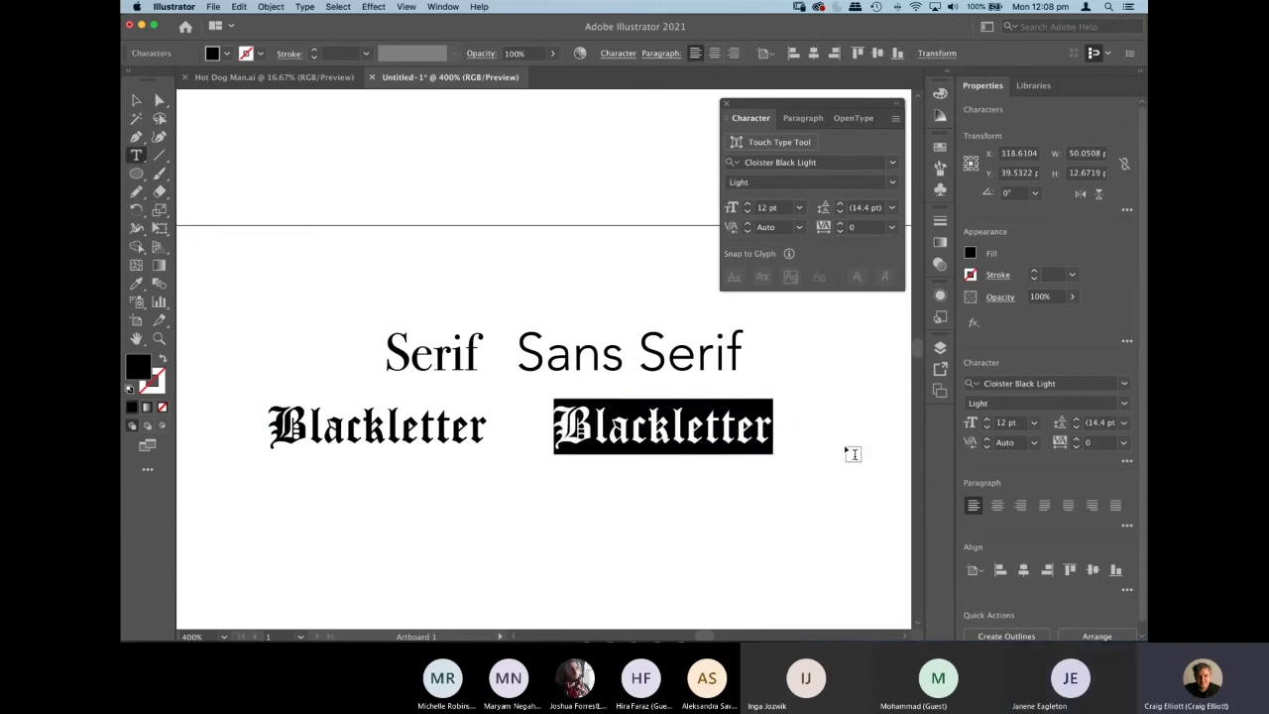
text(Script)
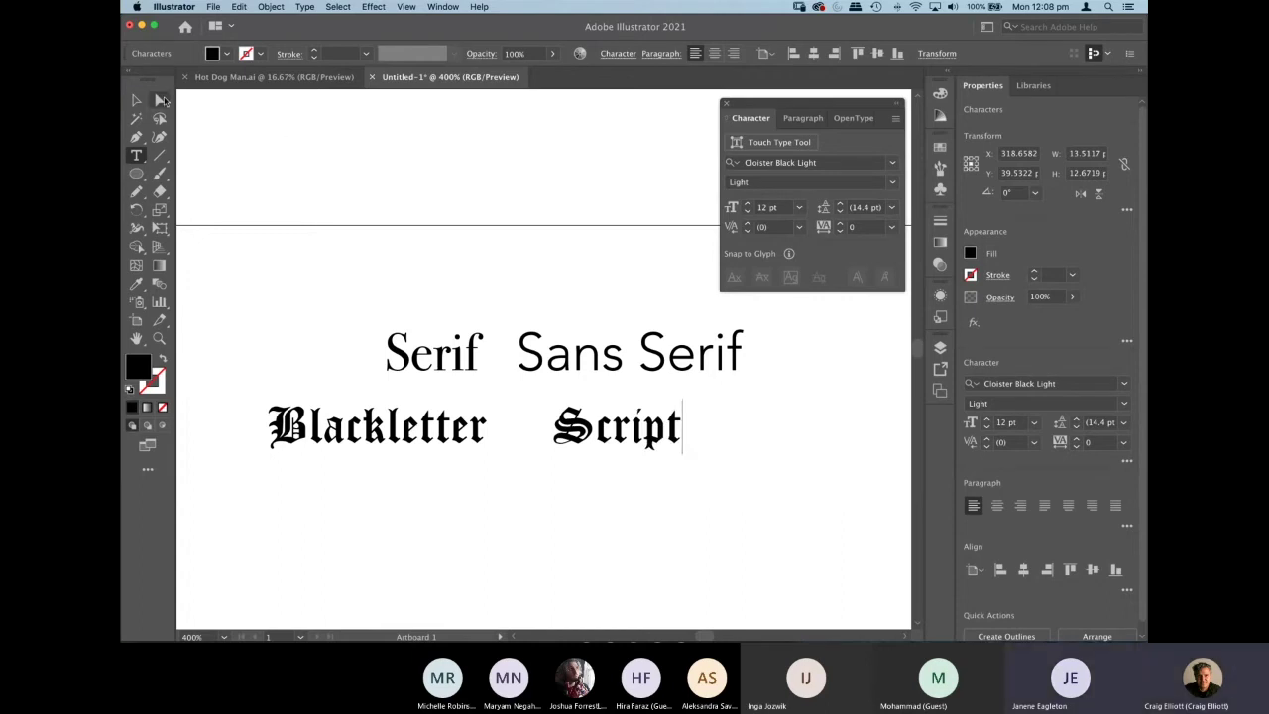
click(134, 100)
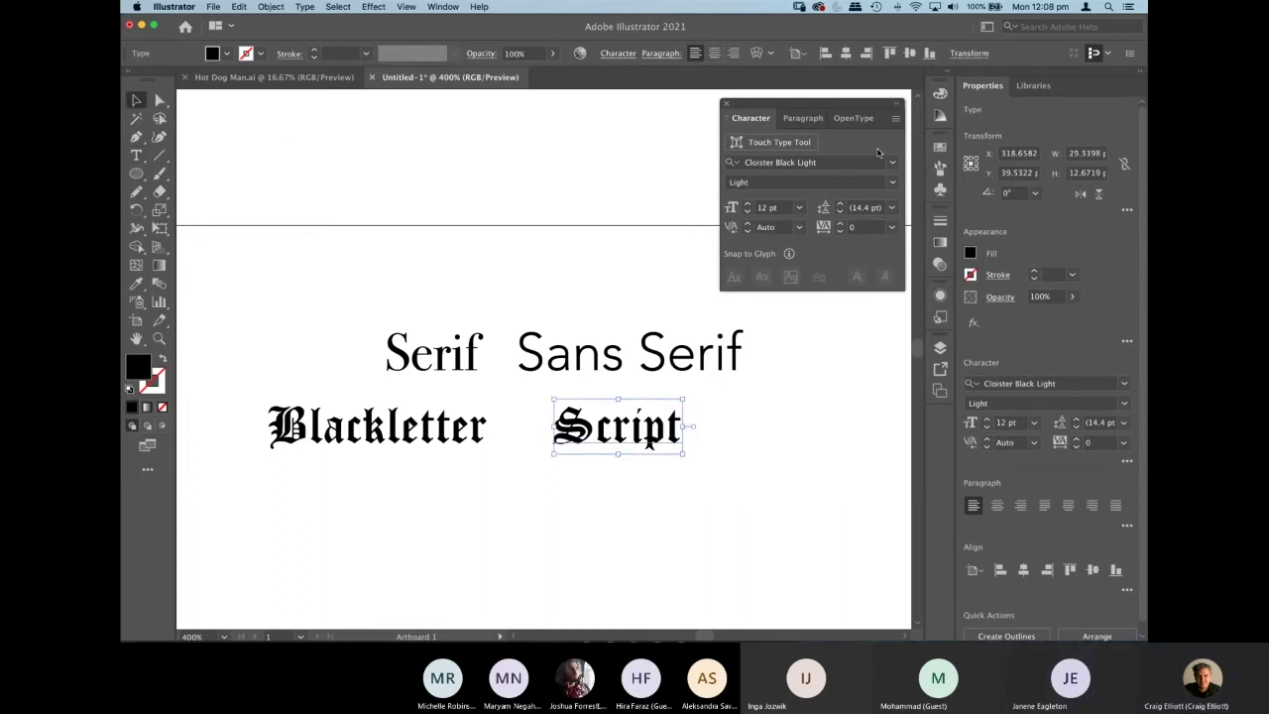
Filter the fonts by the Script classification and set the "Script" text to Ananda Black.
click(891, 165)
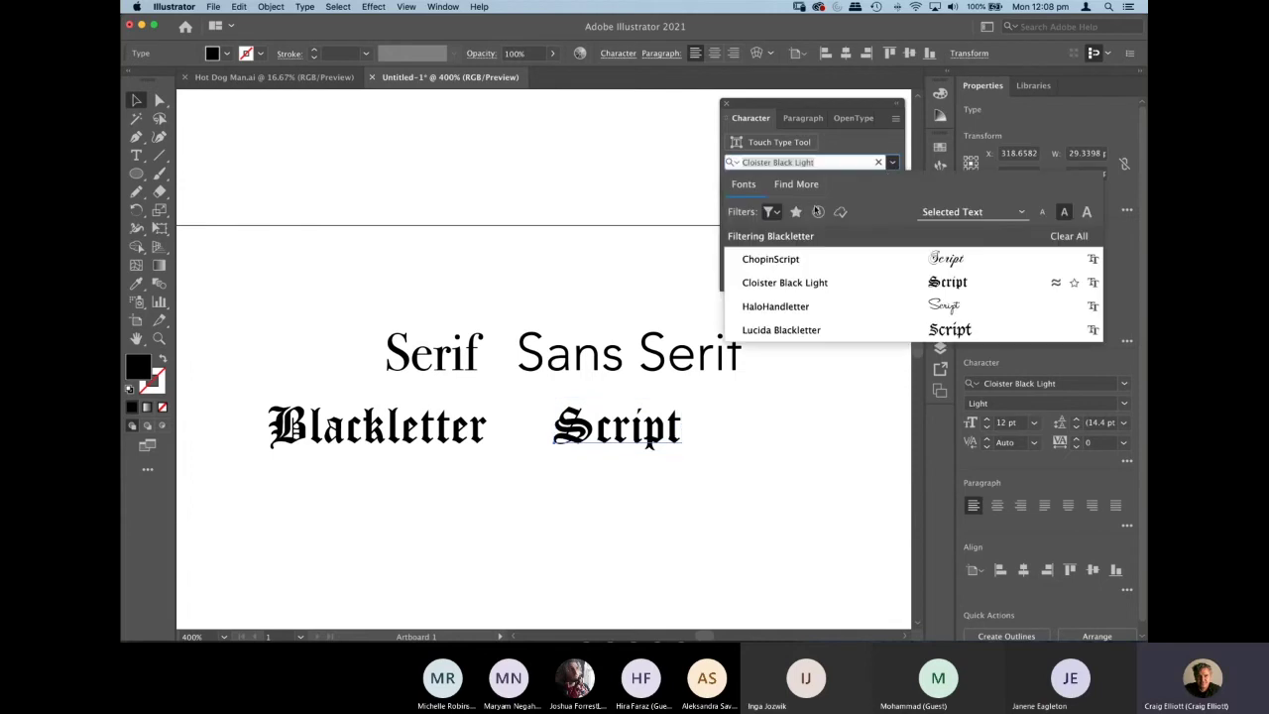
click(770, 212)
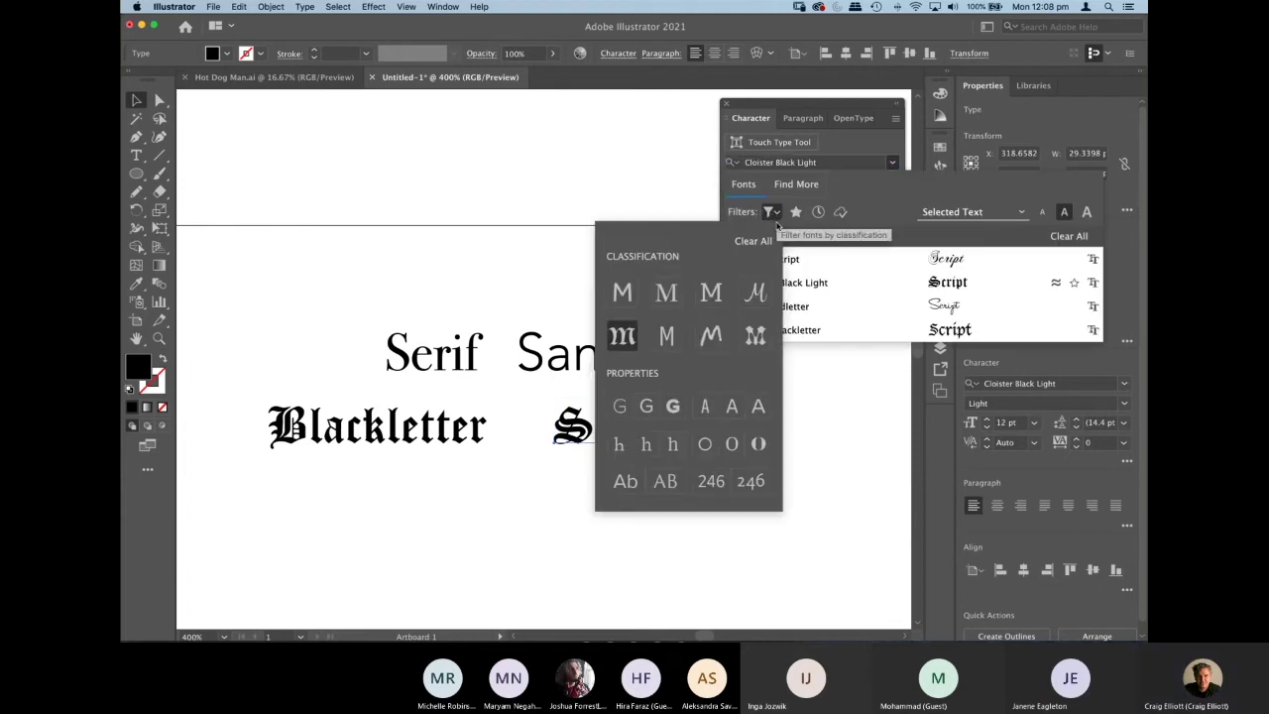
click(761, 302)
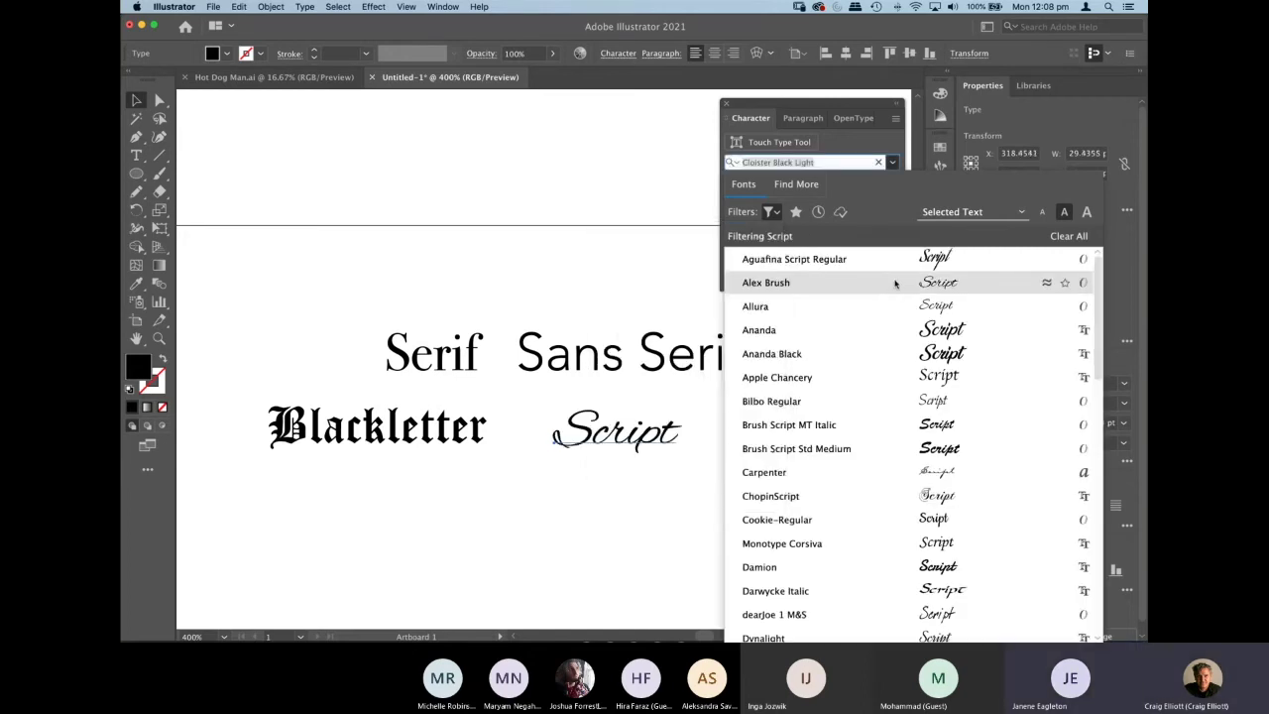
click(891, 353)
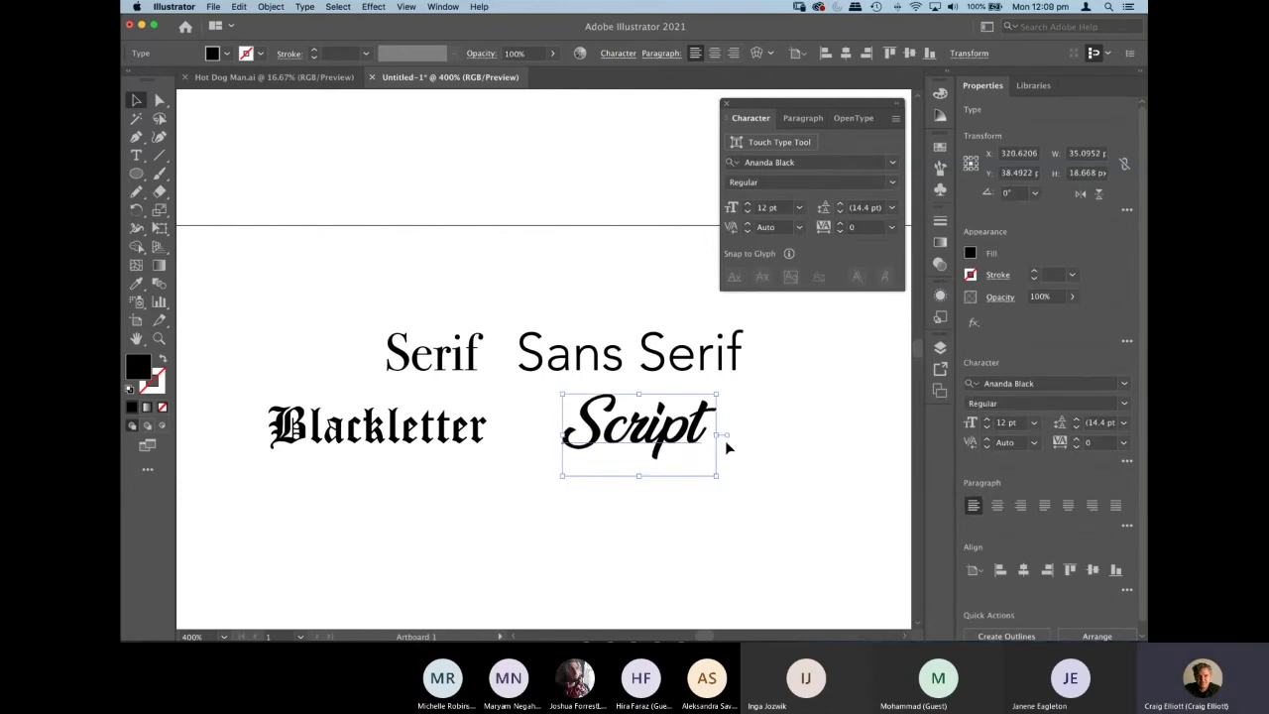
Arrange the four type samples in two columns, with Serif above Blackletter and Sans Serif above Script.
drag(667, 443, 676, 442)
click(634, 492)
drag(441, 365, 395, 364)
drag(633, 354, 643, 354)
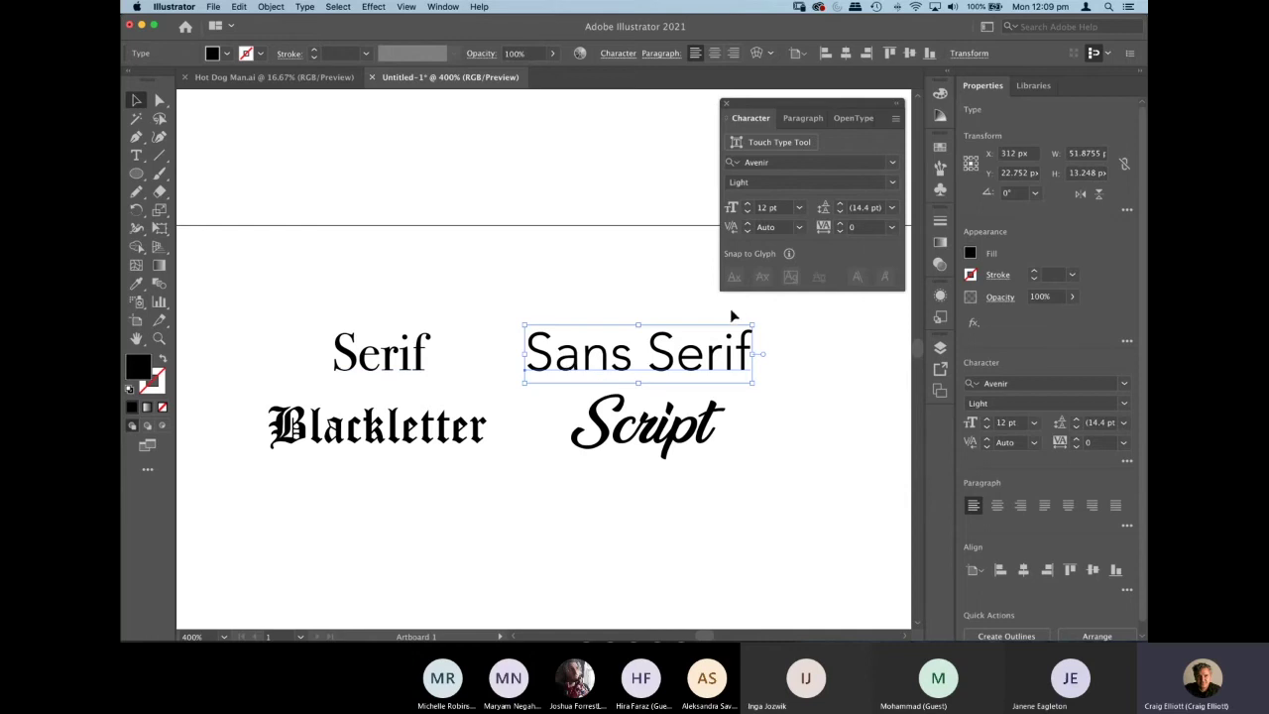
click(477, 374)
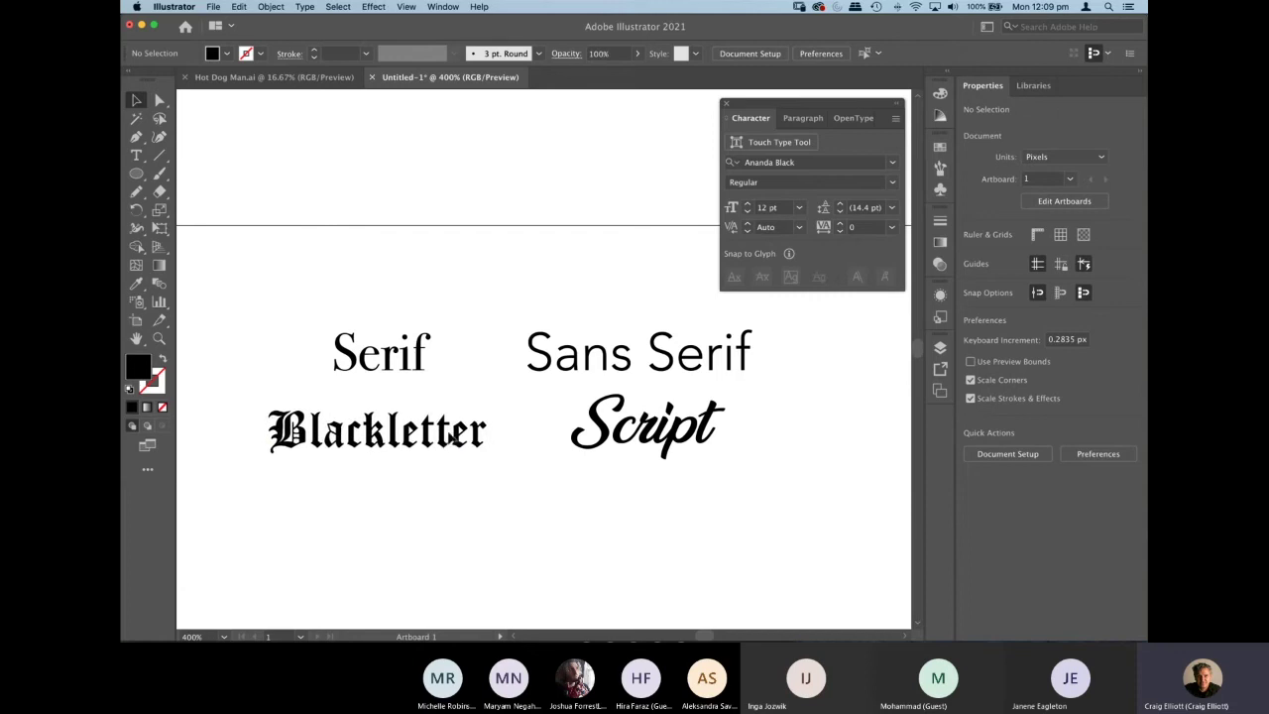
click(452, 436)
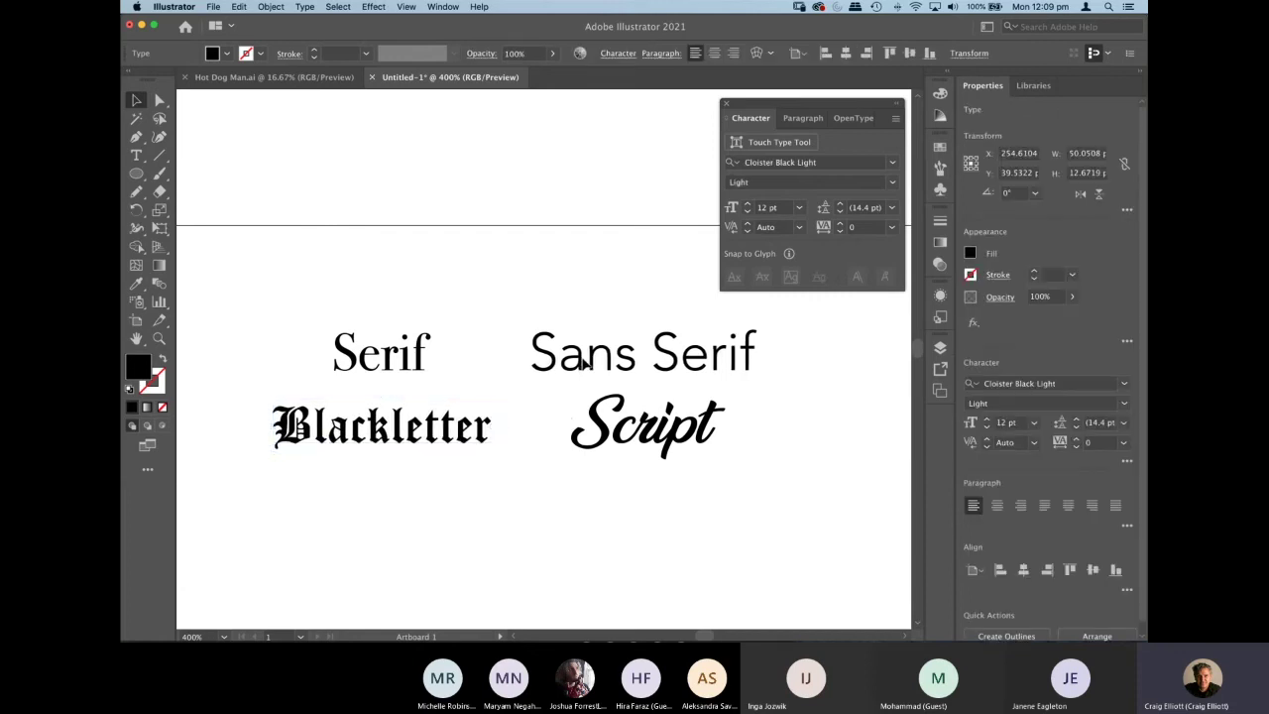
click(558, 470)
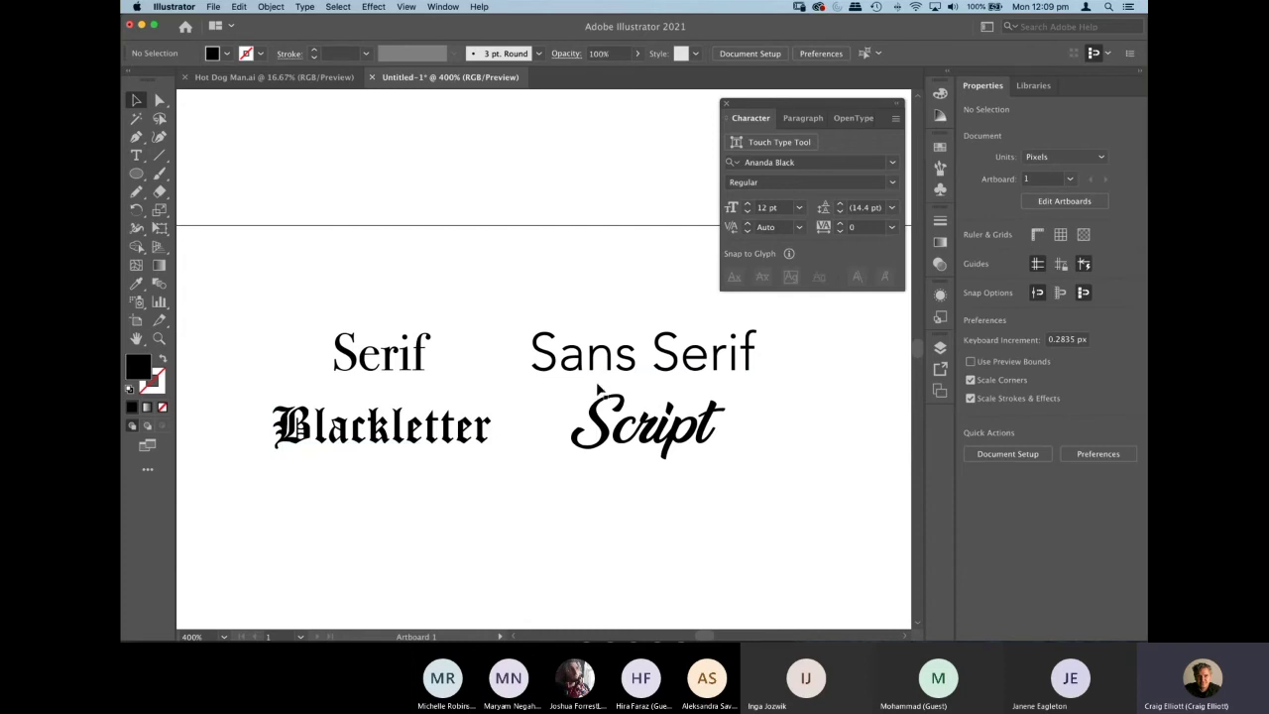
Duplicate the "Sans Serif" text below "Script", change the copy to UPPERCASE and move it up slightly.
scroll(580, 495, down, 5)
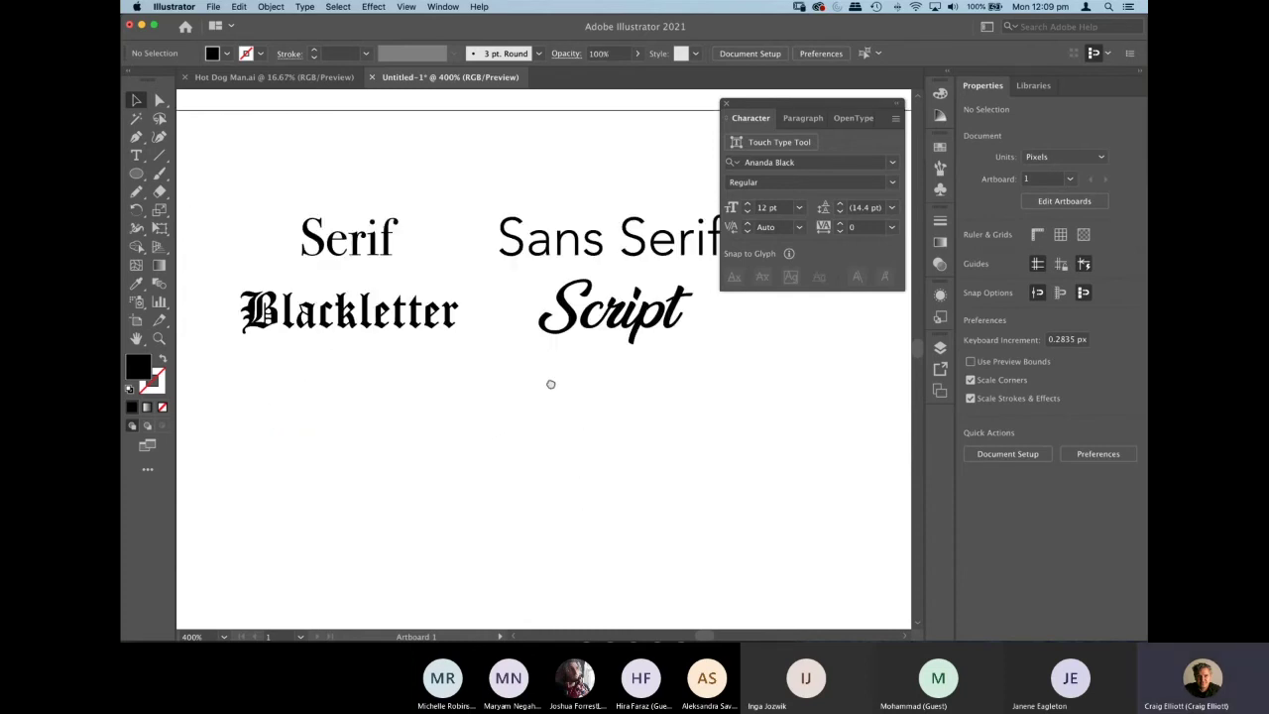
drag(747, 105, 751, 100)
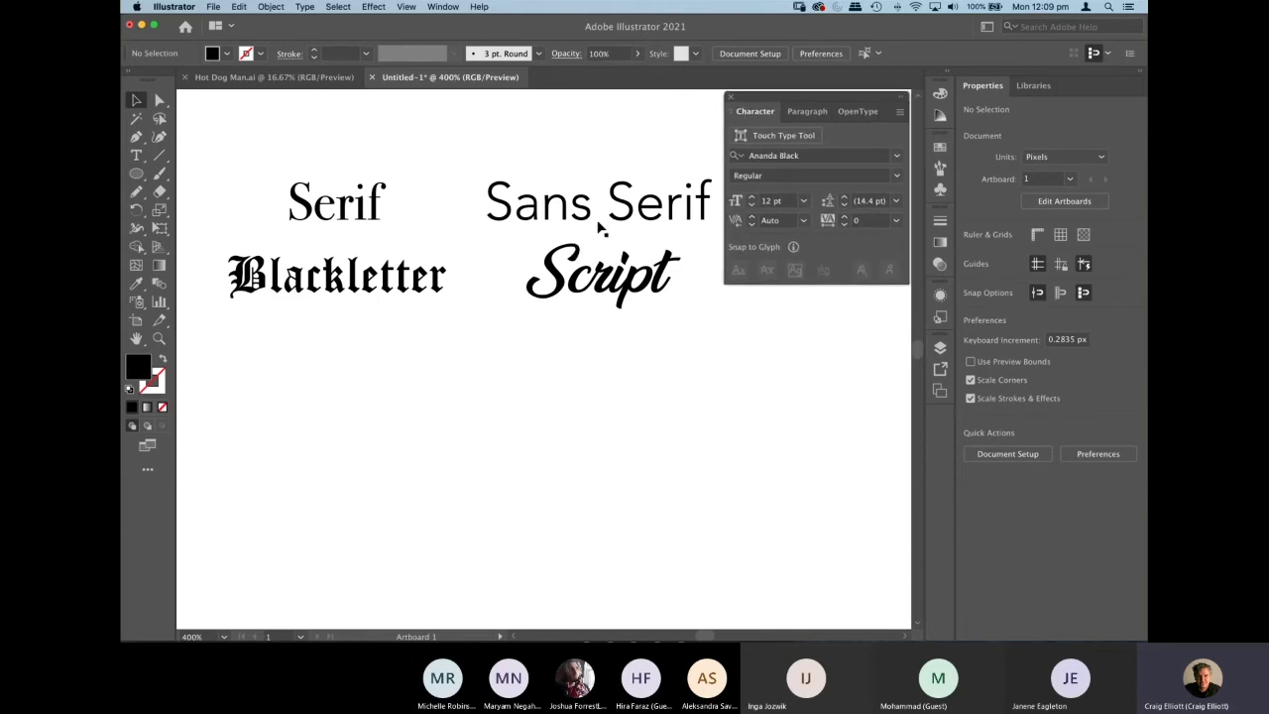
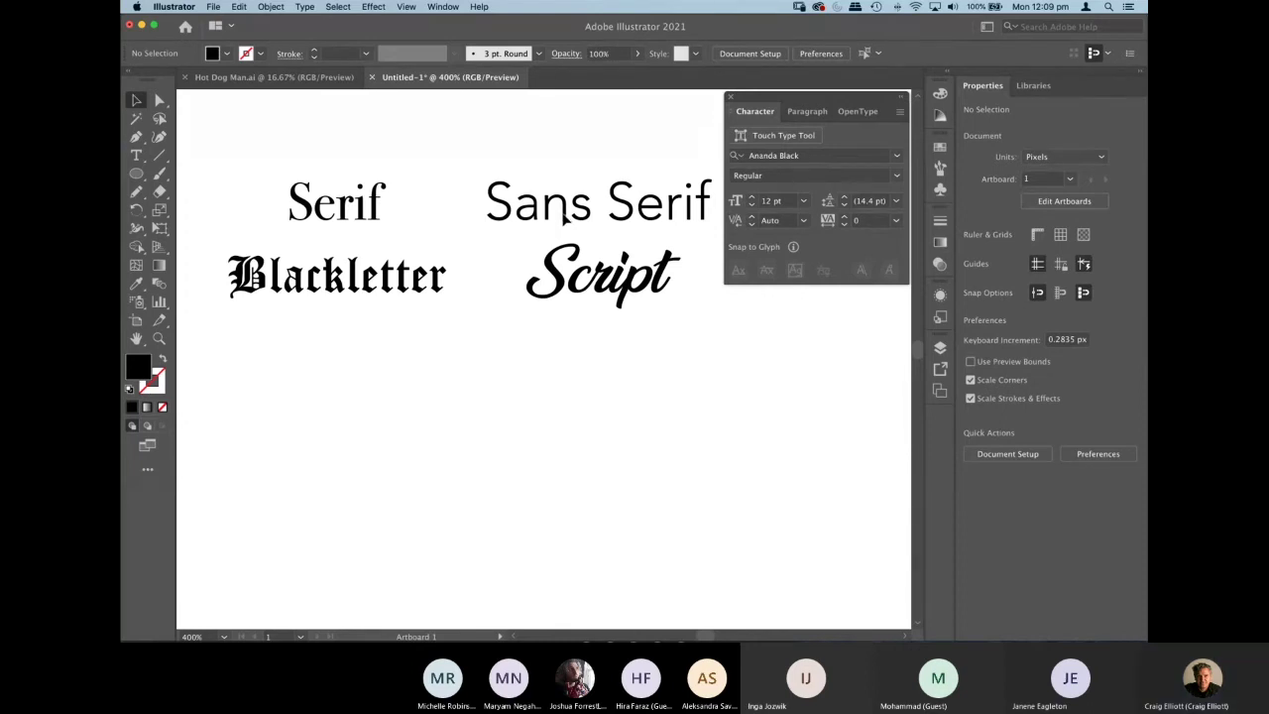
drag(567, 222, 557, 434)
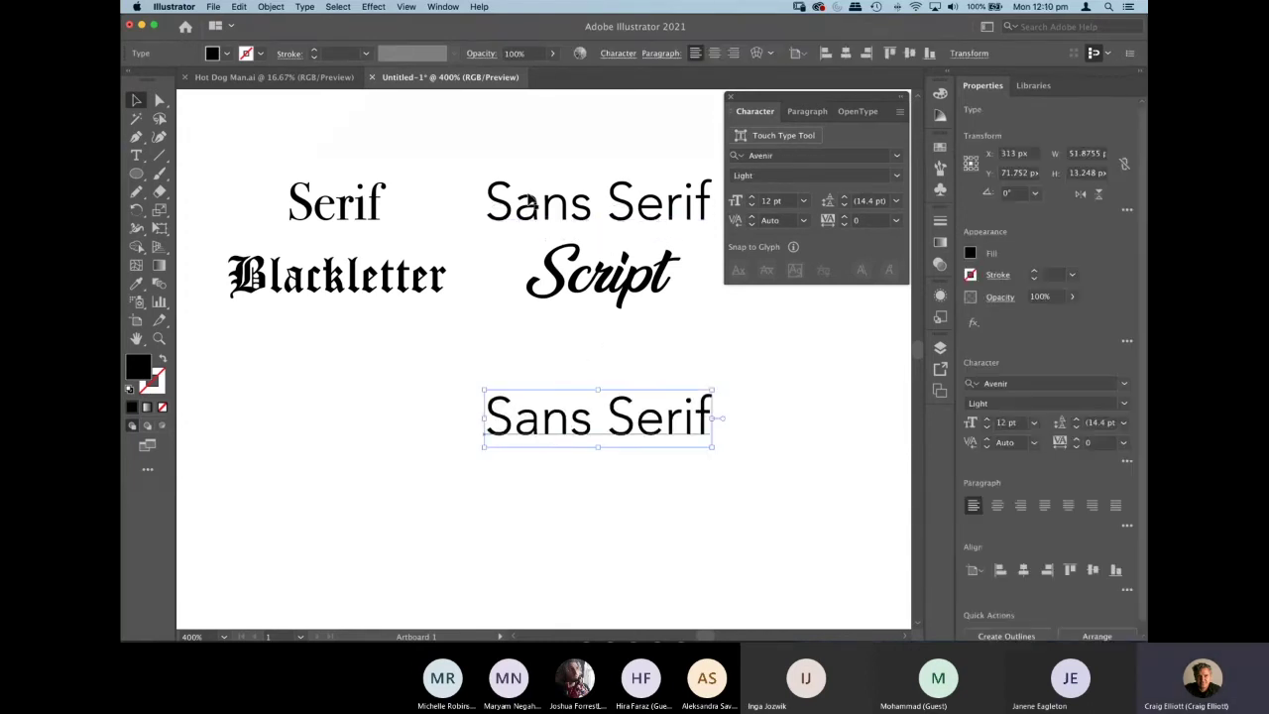
click(305, 7)
mouse_move(416, 184)
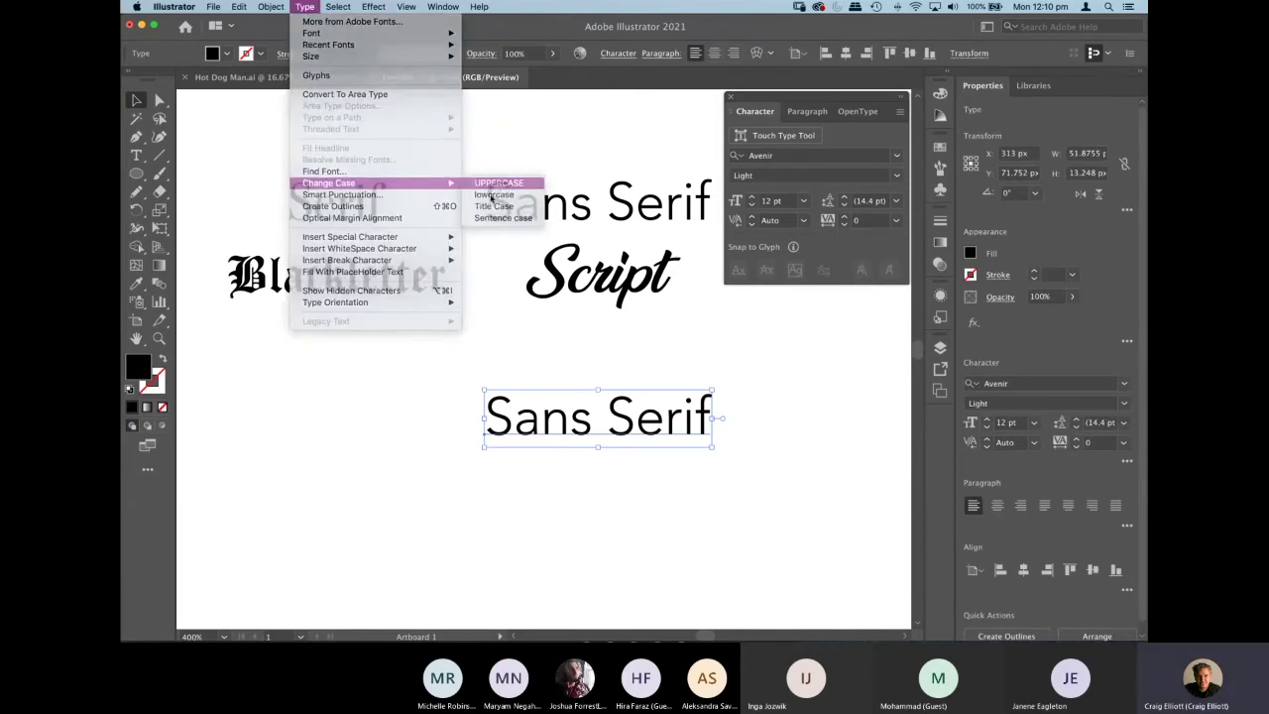
click(497, 183)
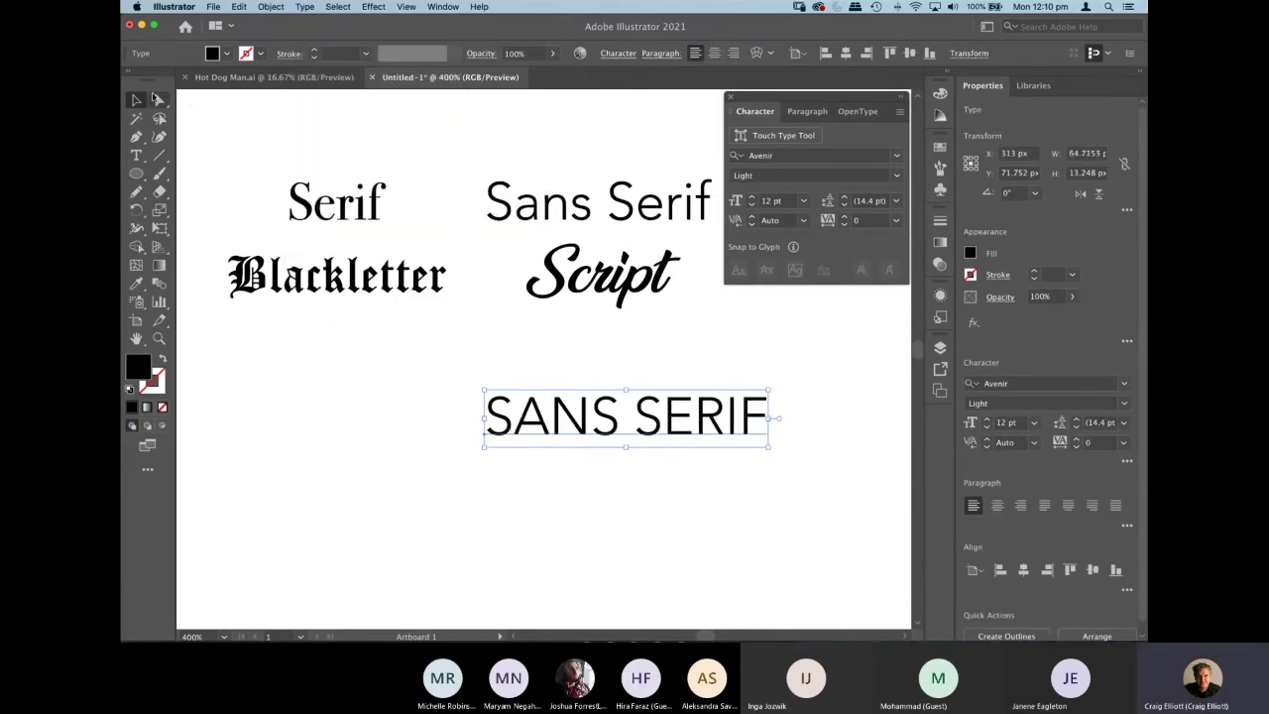
click(494, 317)
drag(521, 421, 530, 394)
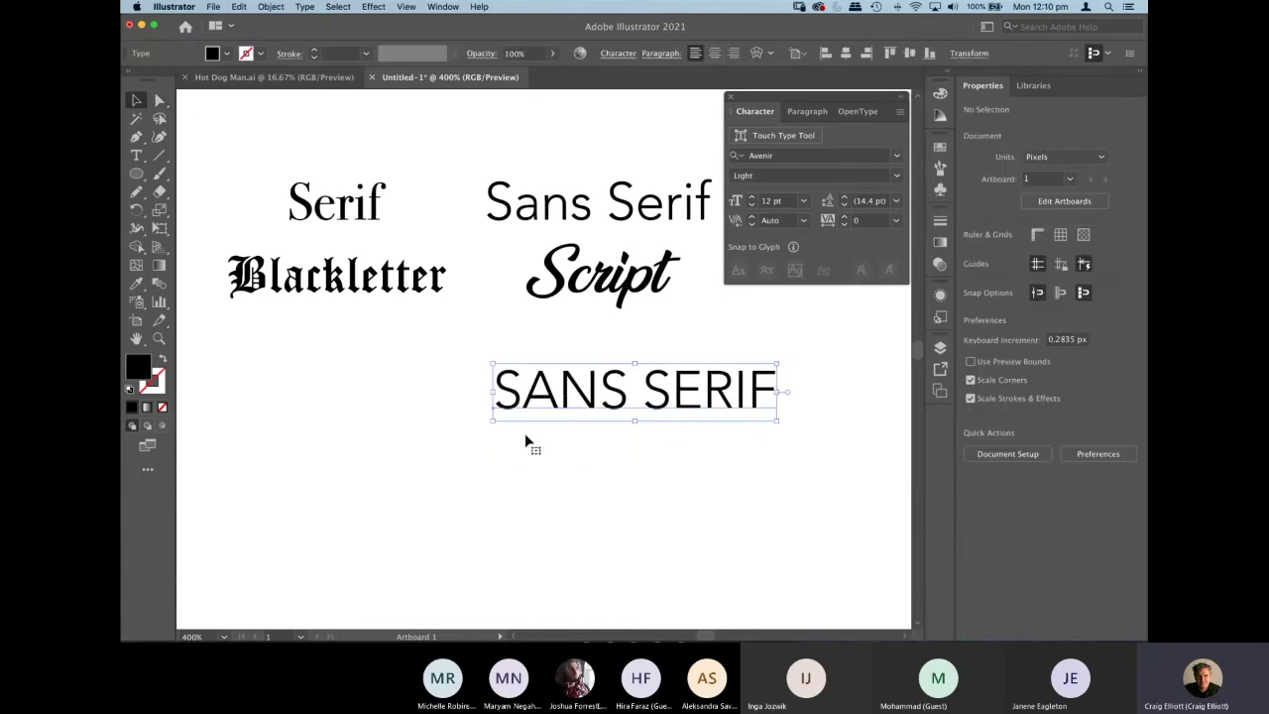
Set the uppercase SANS SERIF copy's font style to Avenir Medium.
click(575, 408)
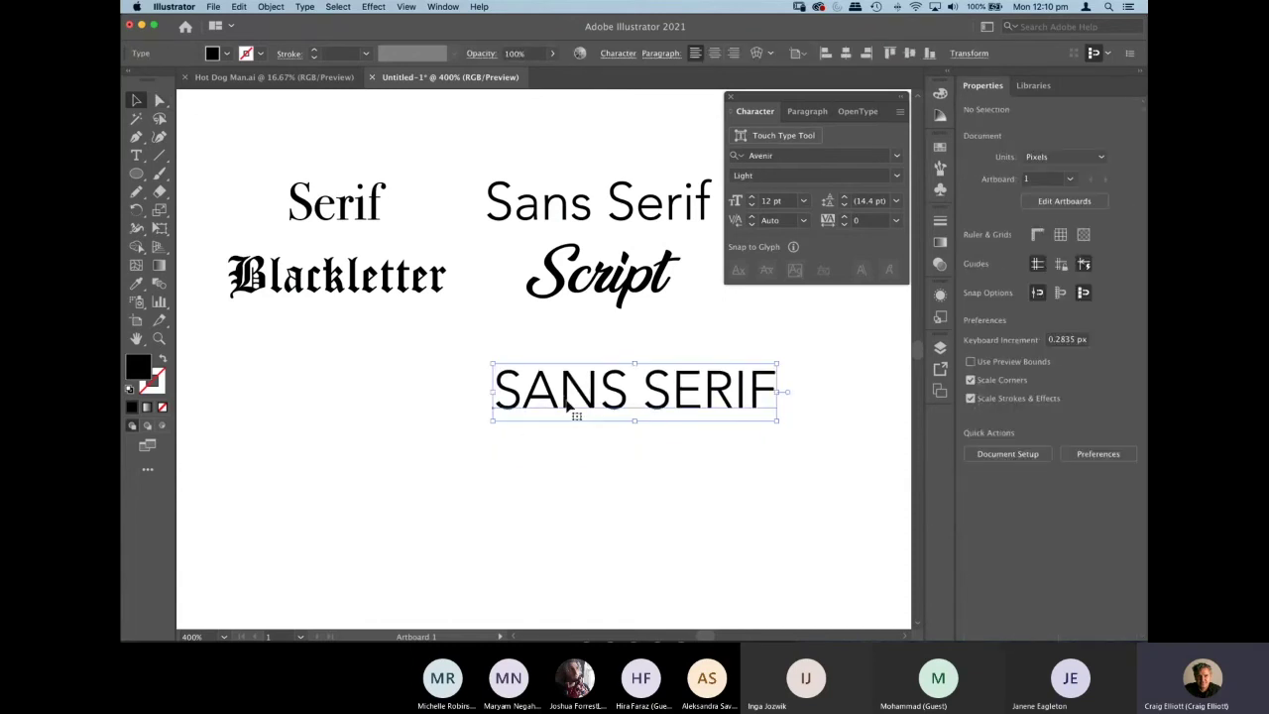
click(897, 178)
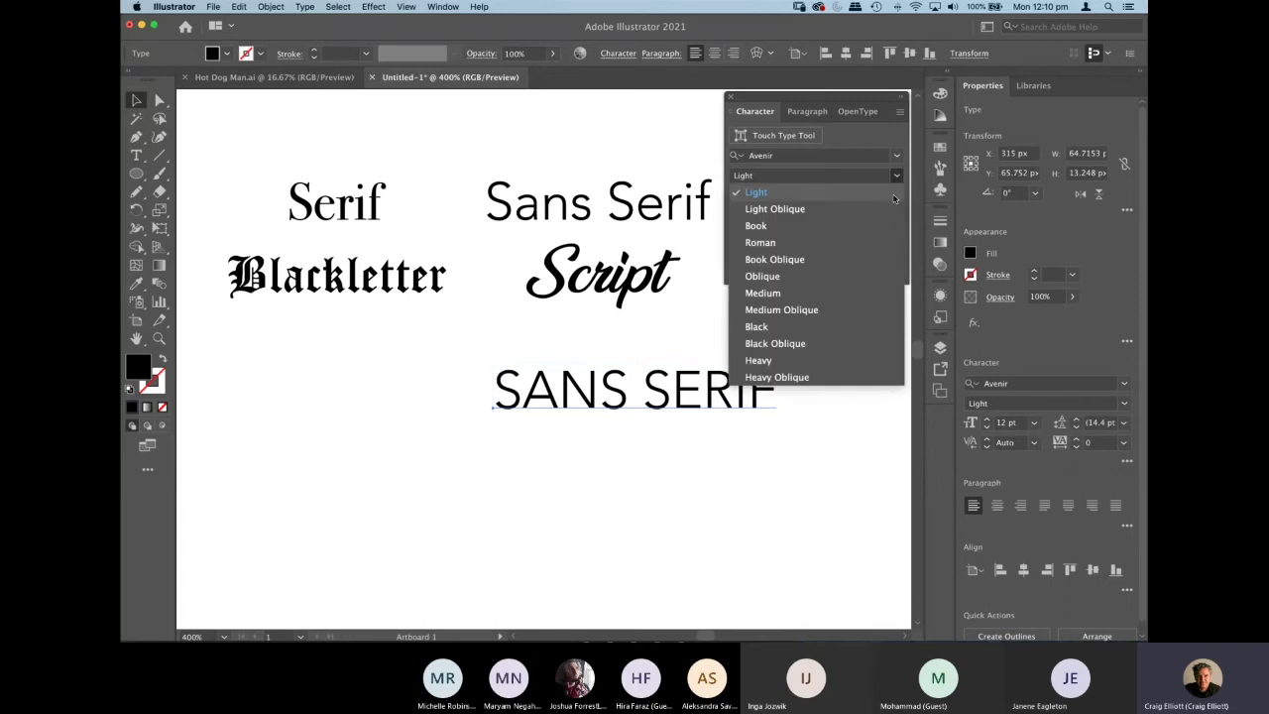
click(819, 297)
click(746, 452)
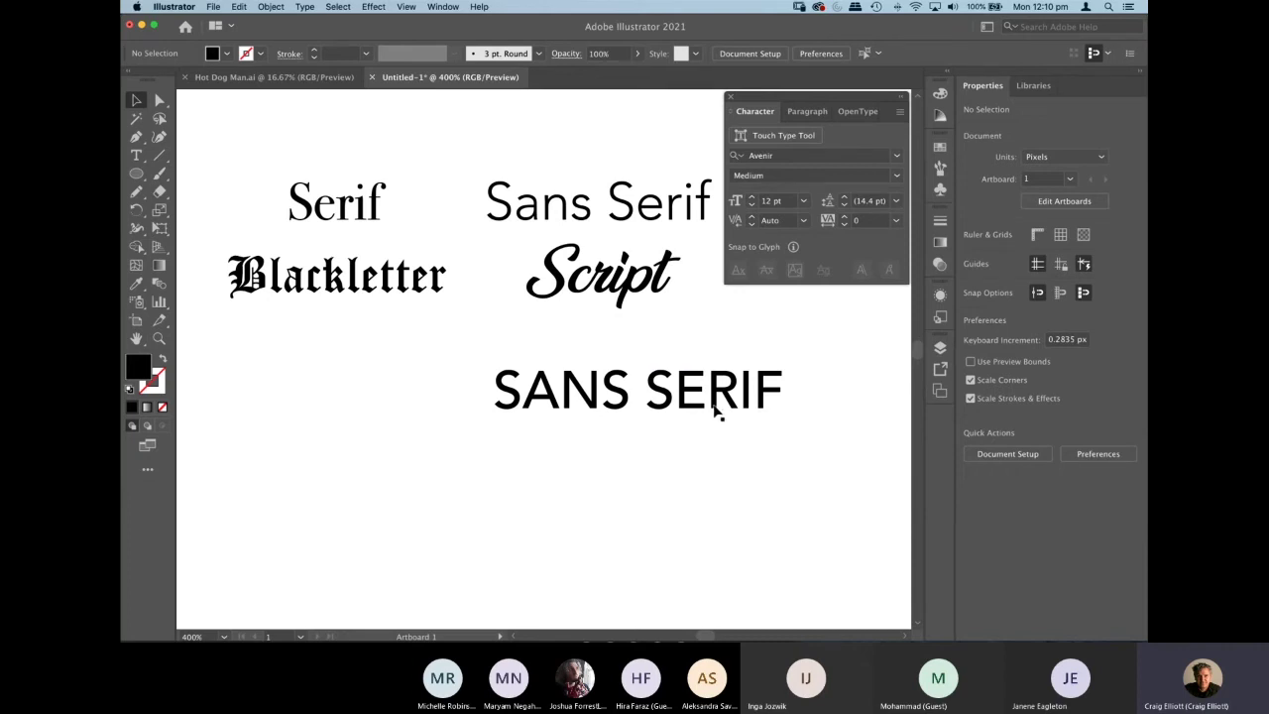
Move the uppercase SANS SERIF text closer beneath "Script" and set its font style to Black.
drag(715, 397, 718, 382)
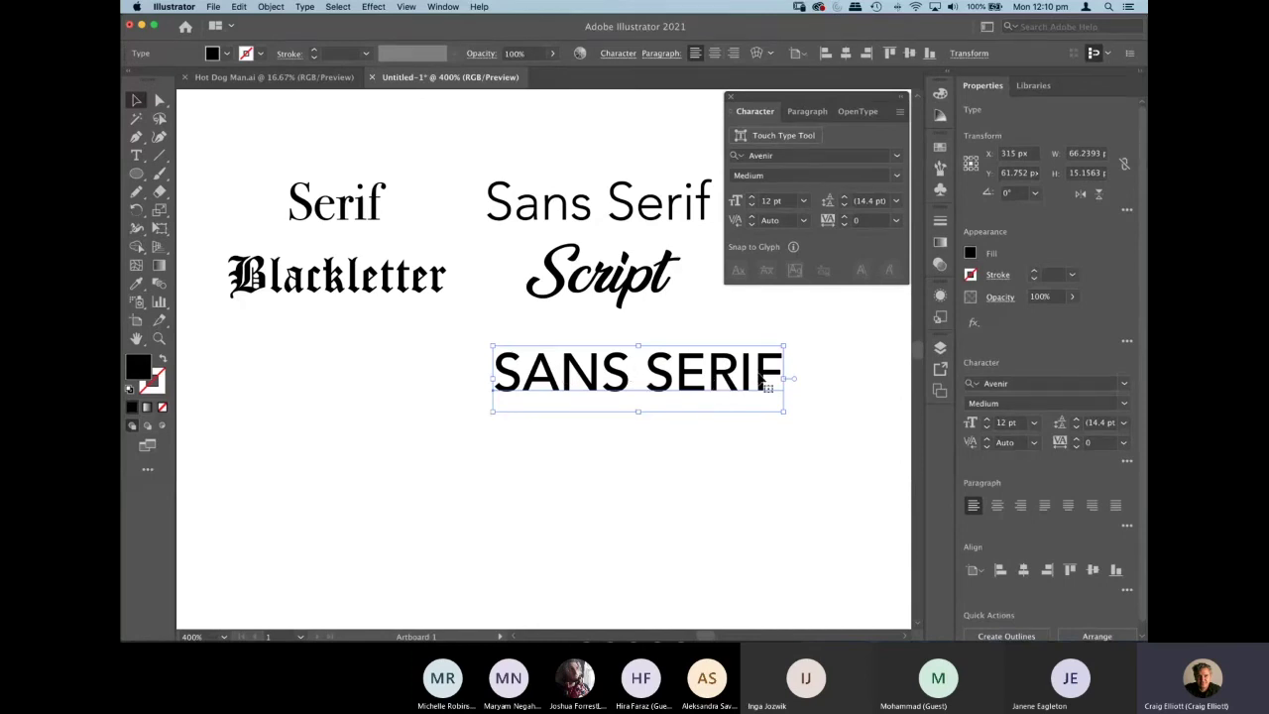
click(824, 352)
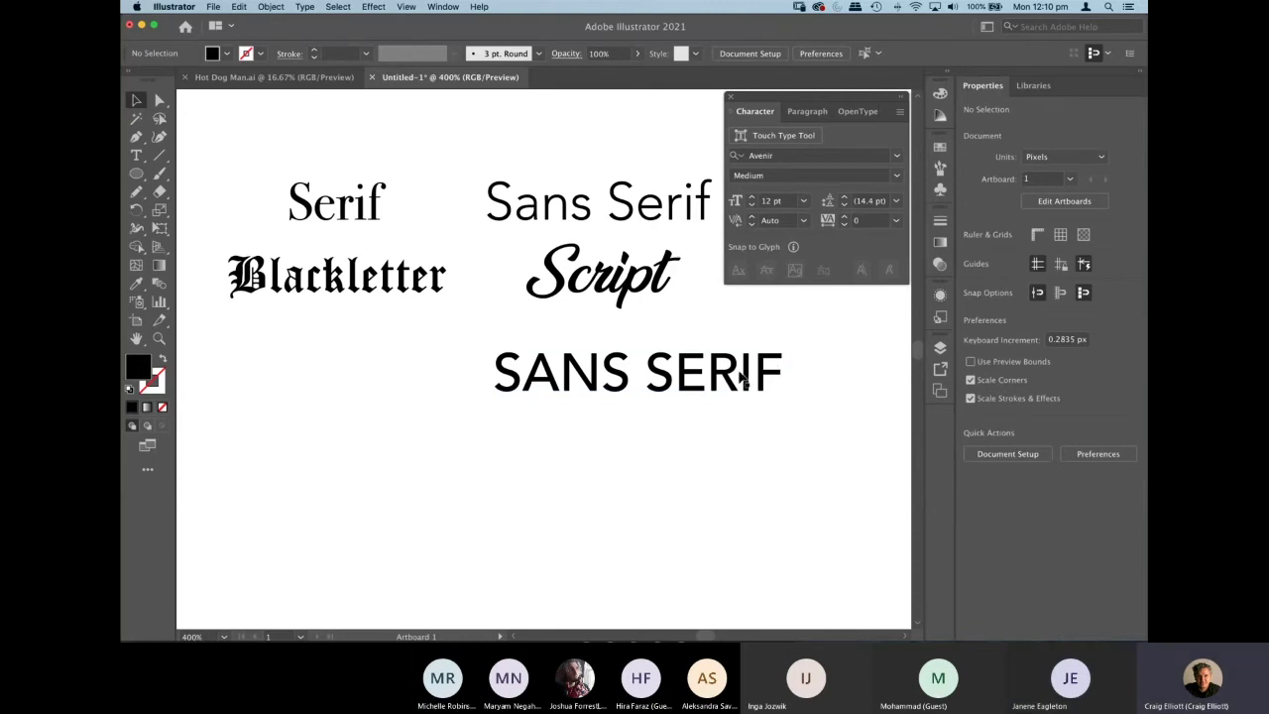
click(634, 378)
click(896, 178)
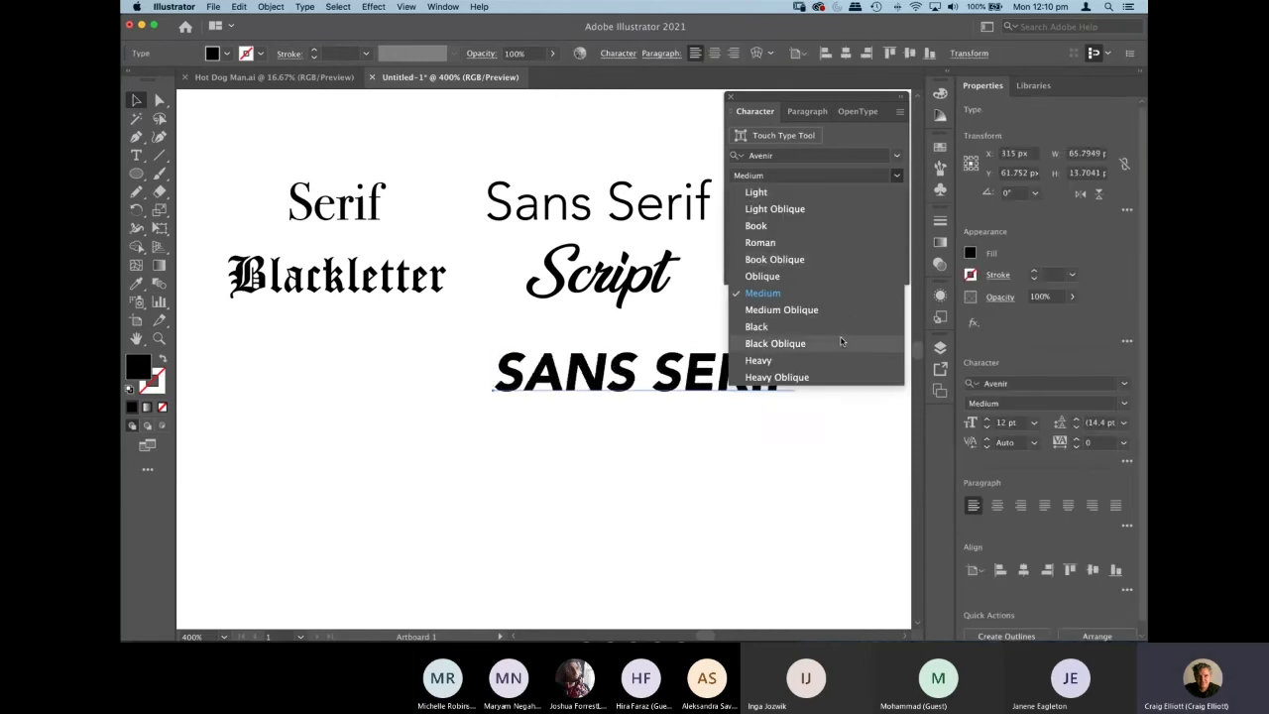
click(843, 329)
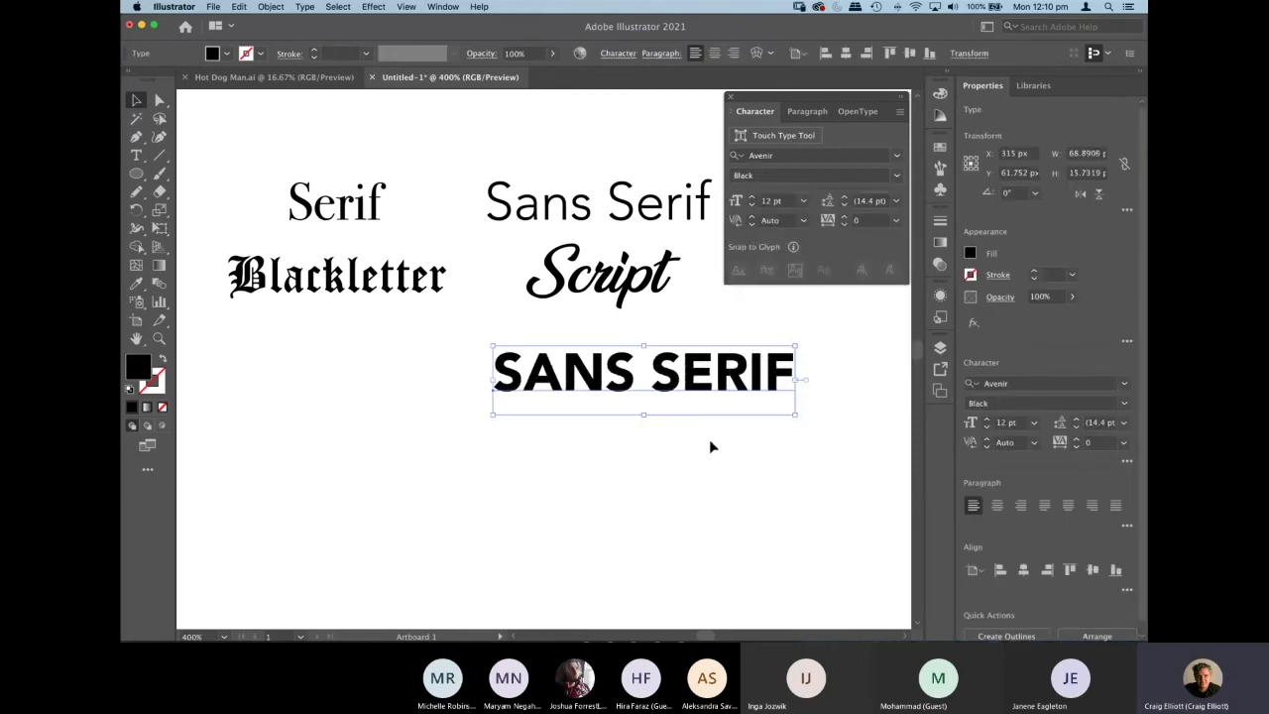
click(708, 439)
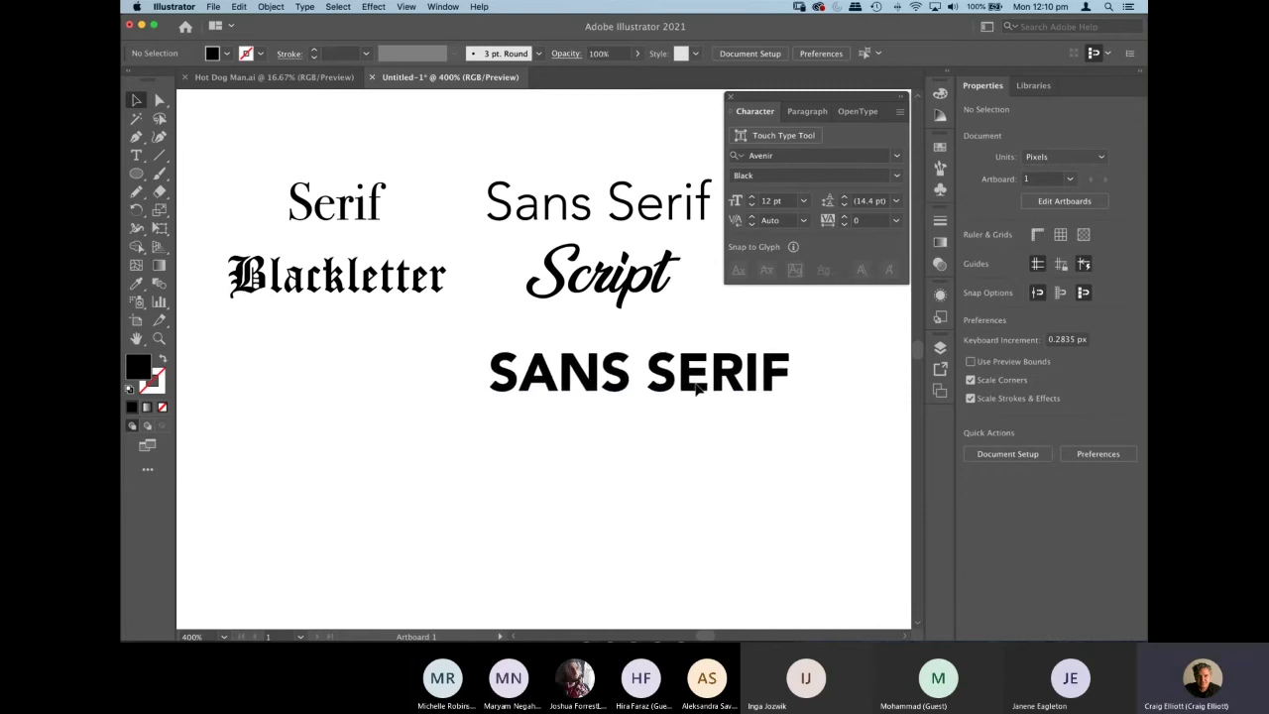
Move the bold SANS SERIF text beneath "Blackletter" and place a duplicate of it beneath "Script".
click(700, 388)
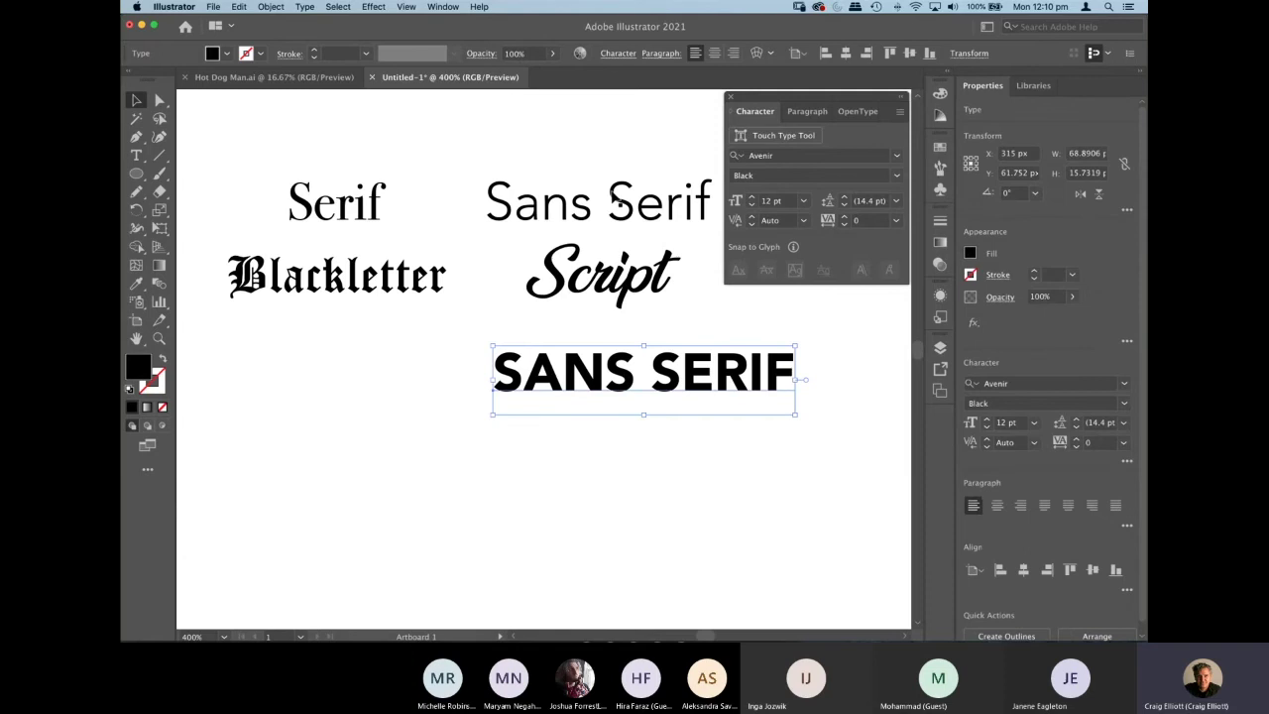
drag(738, 388, 440, 387)
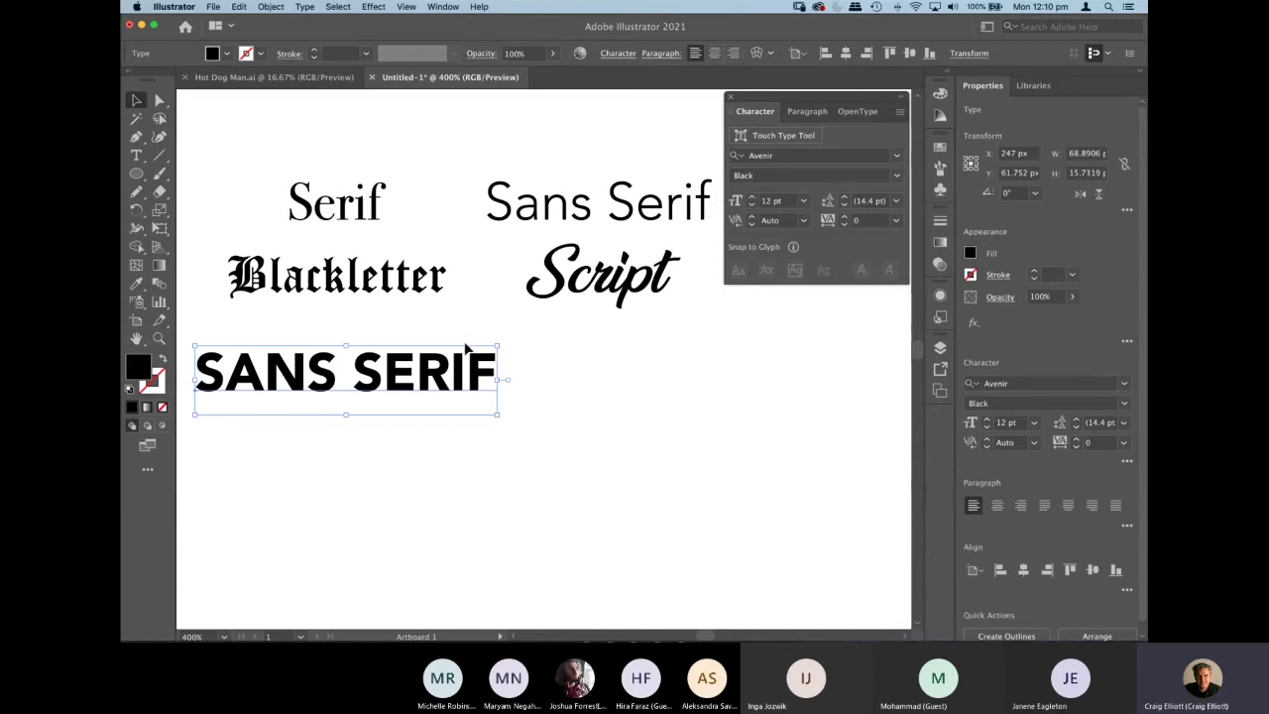
drag(409, 374, 740, 376)
Set the duplicated SANS SERIF text's style to Oblique and shift it further from the bold version, to about X 330 px.
click(896, 174)
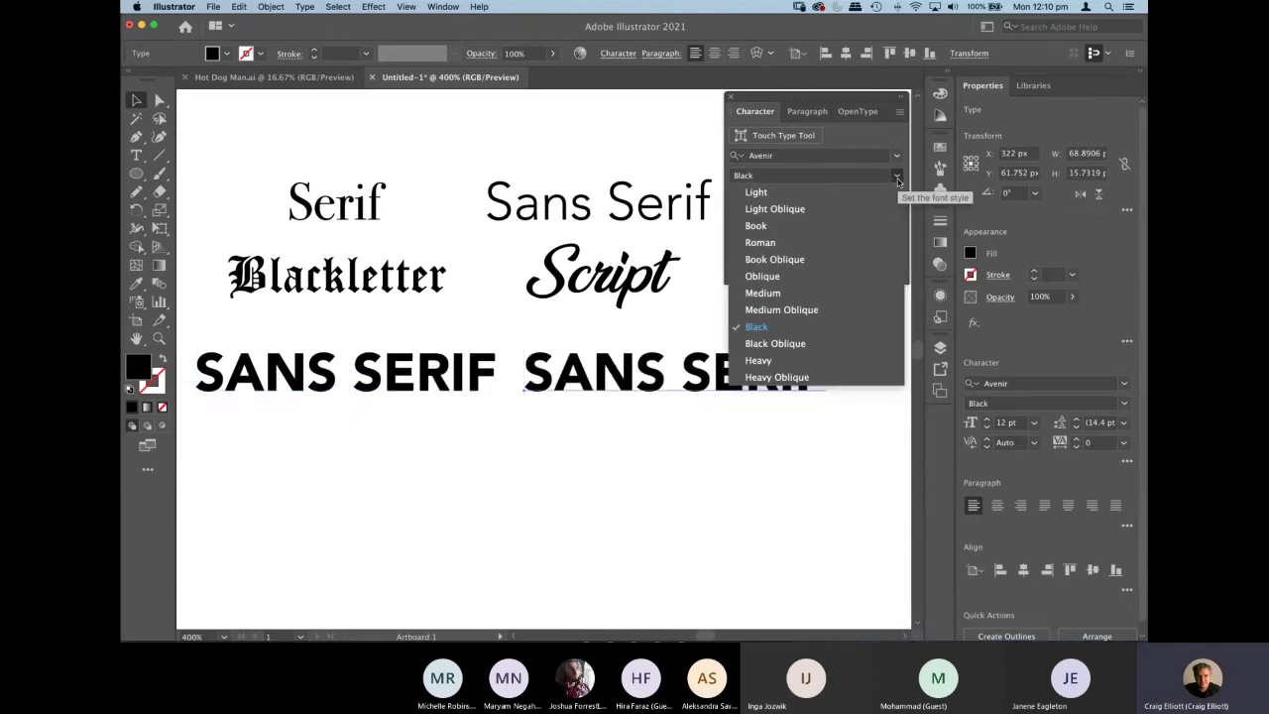
click(836, 282)
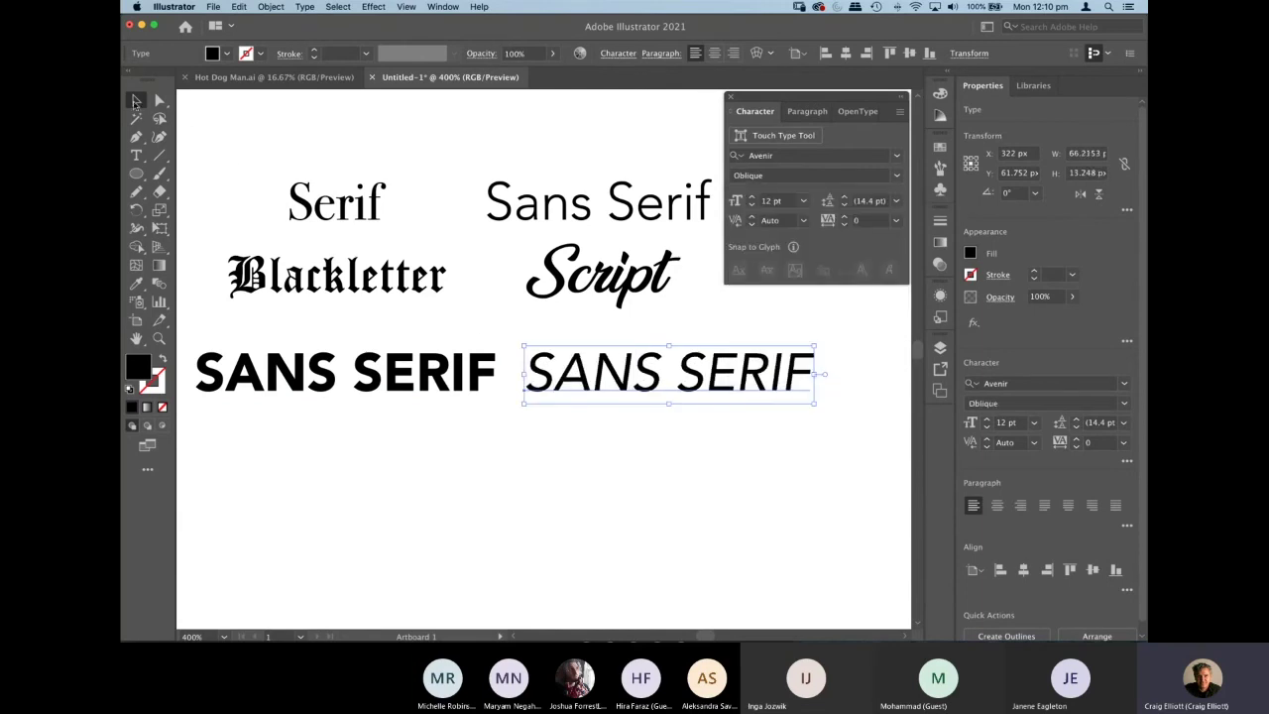
click(612, 465)
drag(625, 390, 655, 382)
drag(654, 386, 660, 391)
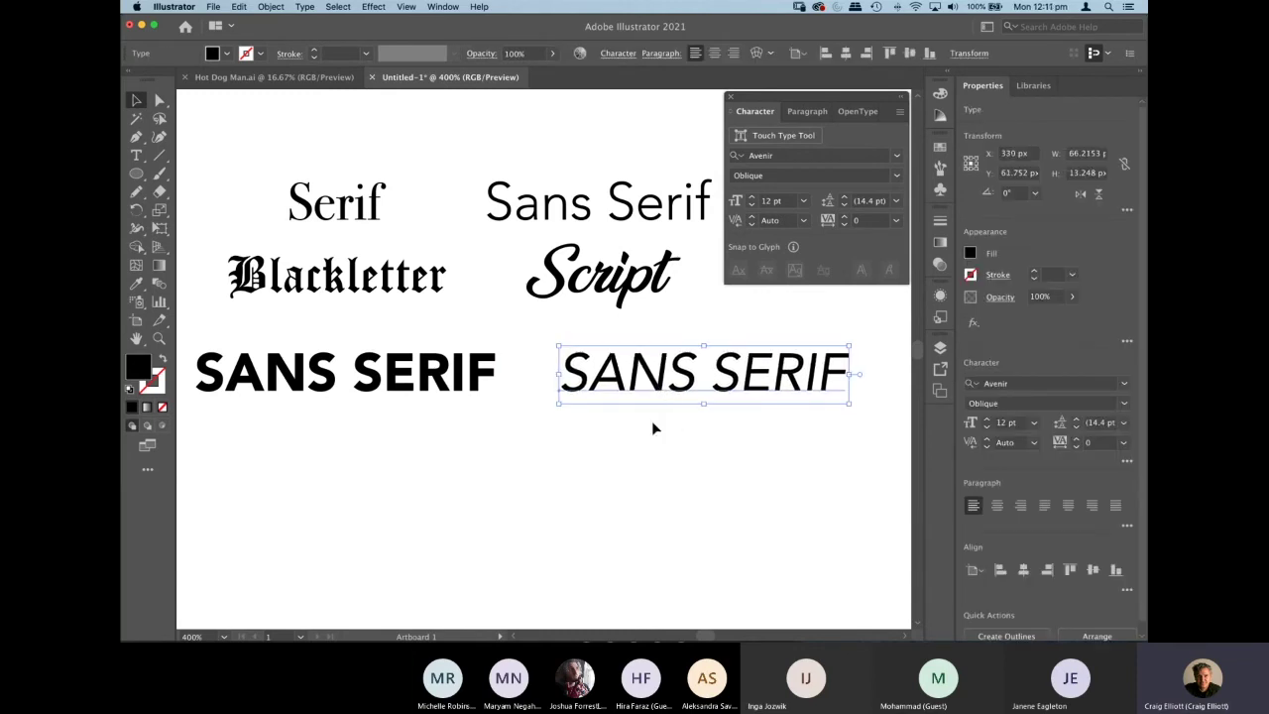
Change the case of the oblique SANS SERIF text to lowercase.
click(304, 7)
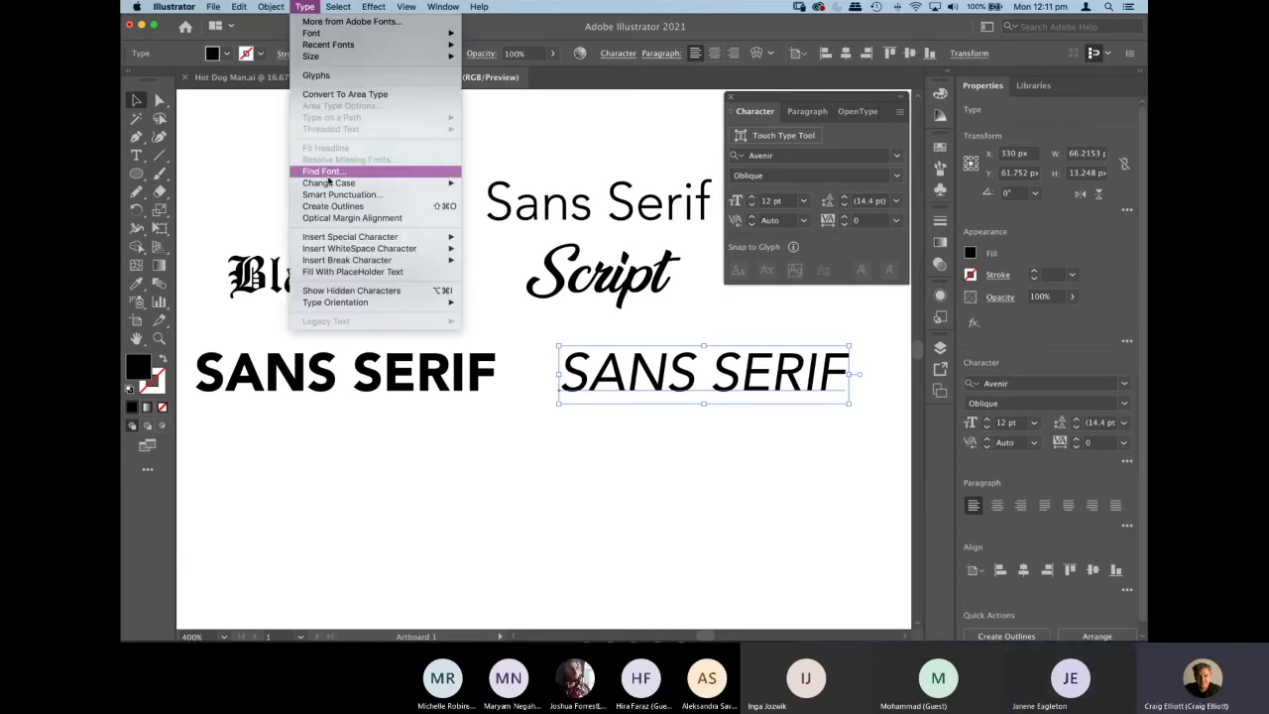
mouse_move(329, 183)
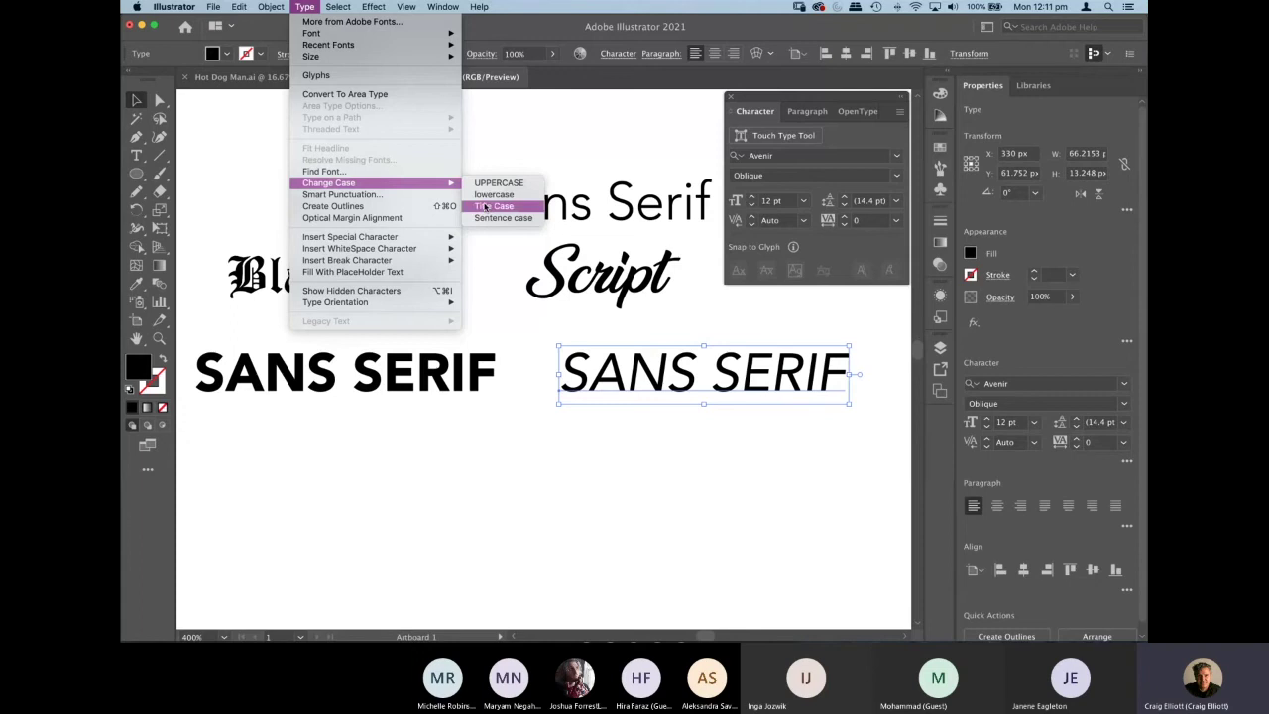
click(493, 194)
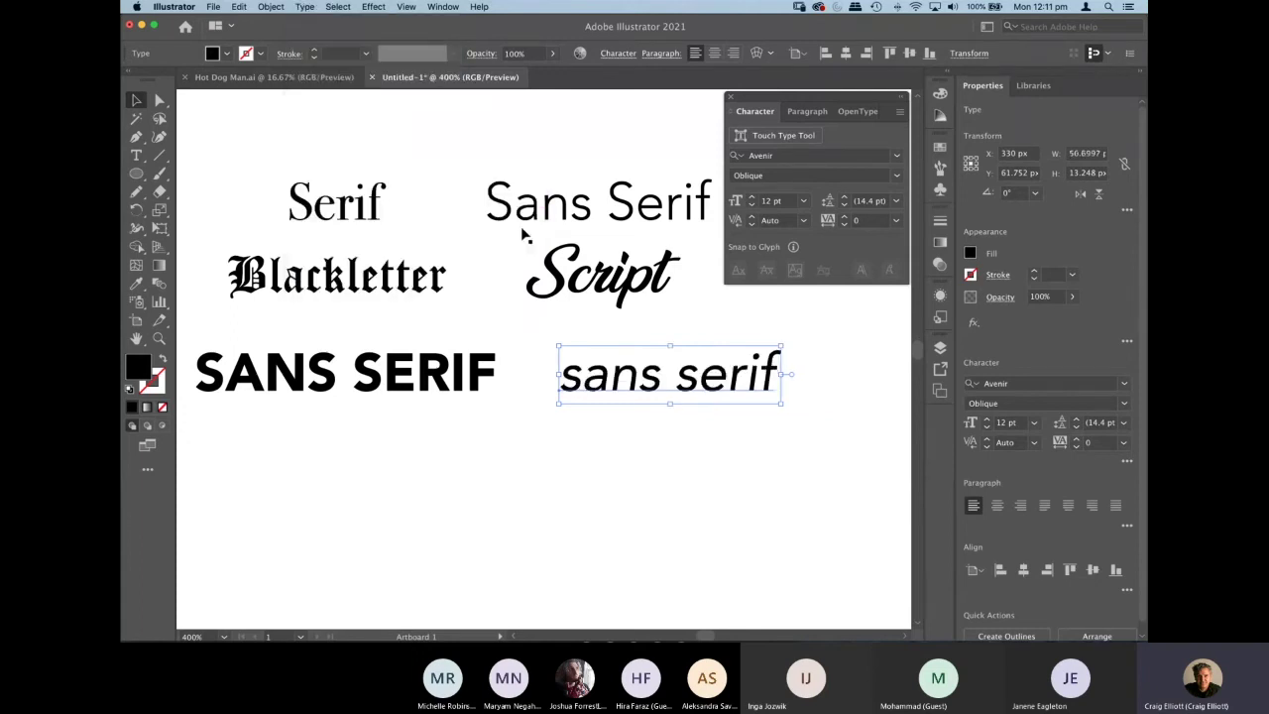
Roughly center the lowercase oblique text beneath "Script" and the bold uppercase text beneath "Blackletter", the latter at about X 250 px.
drag(656, 394, 677, 393)
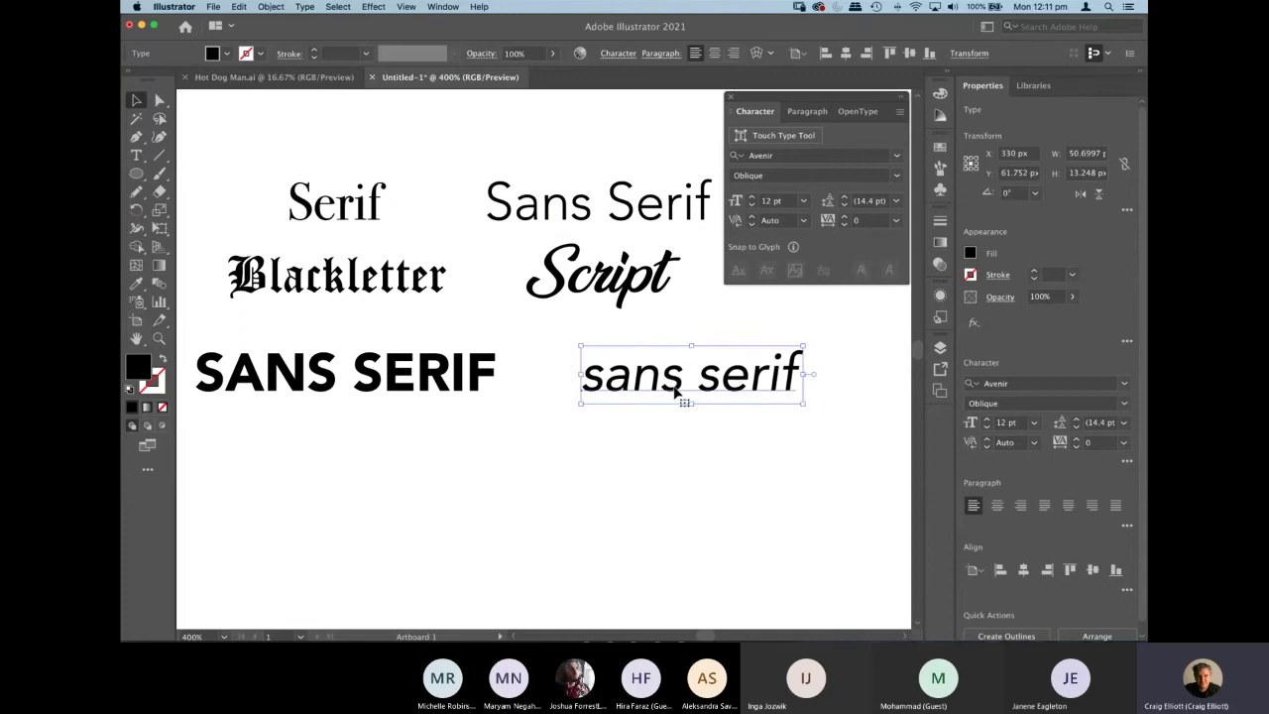
click(655, 462)
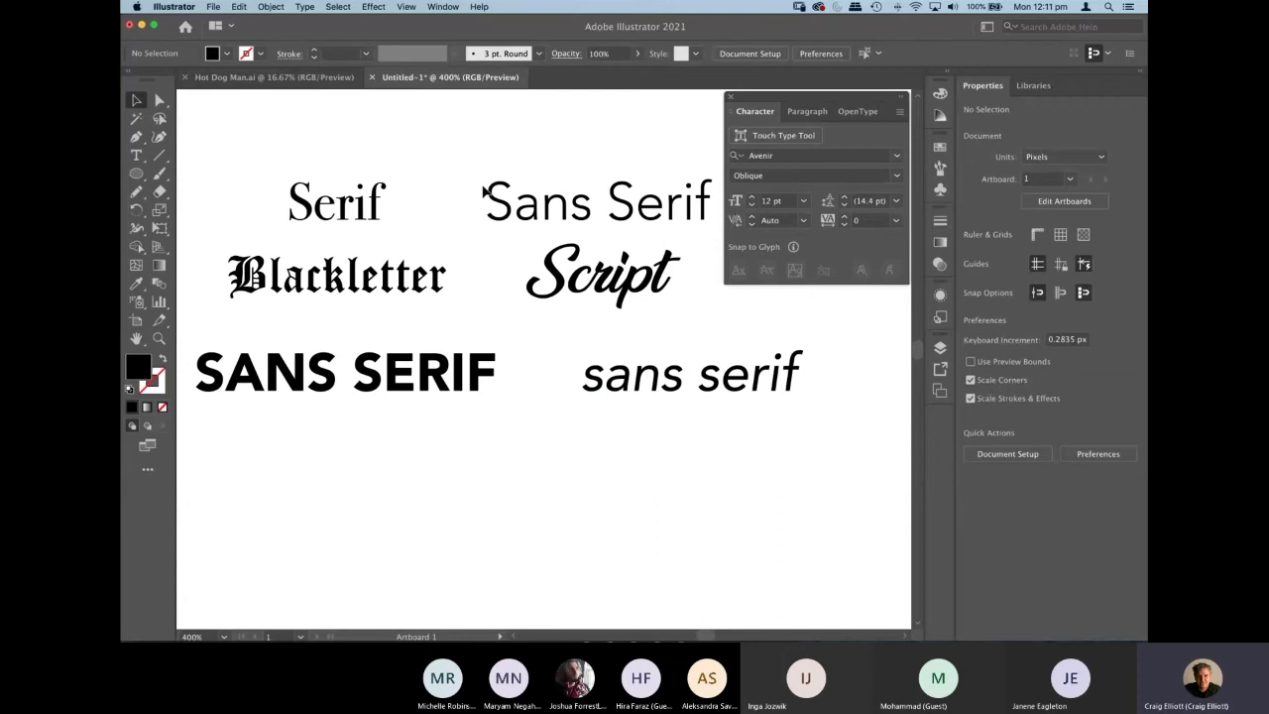
drag(445, 397, 477, 406)
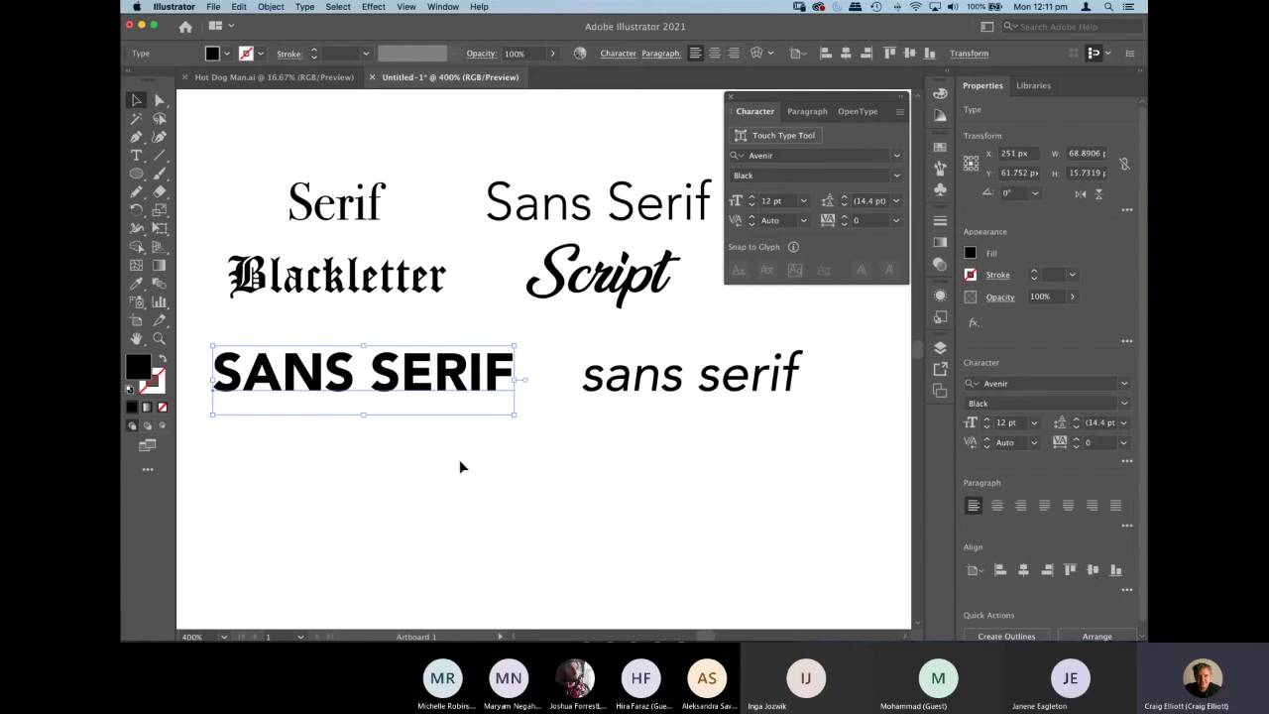
drag(462, 393, 458, 392)
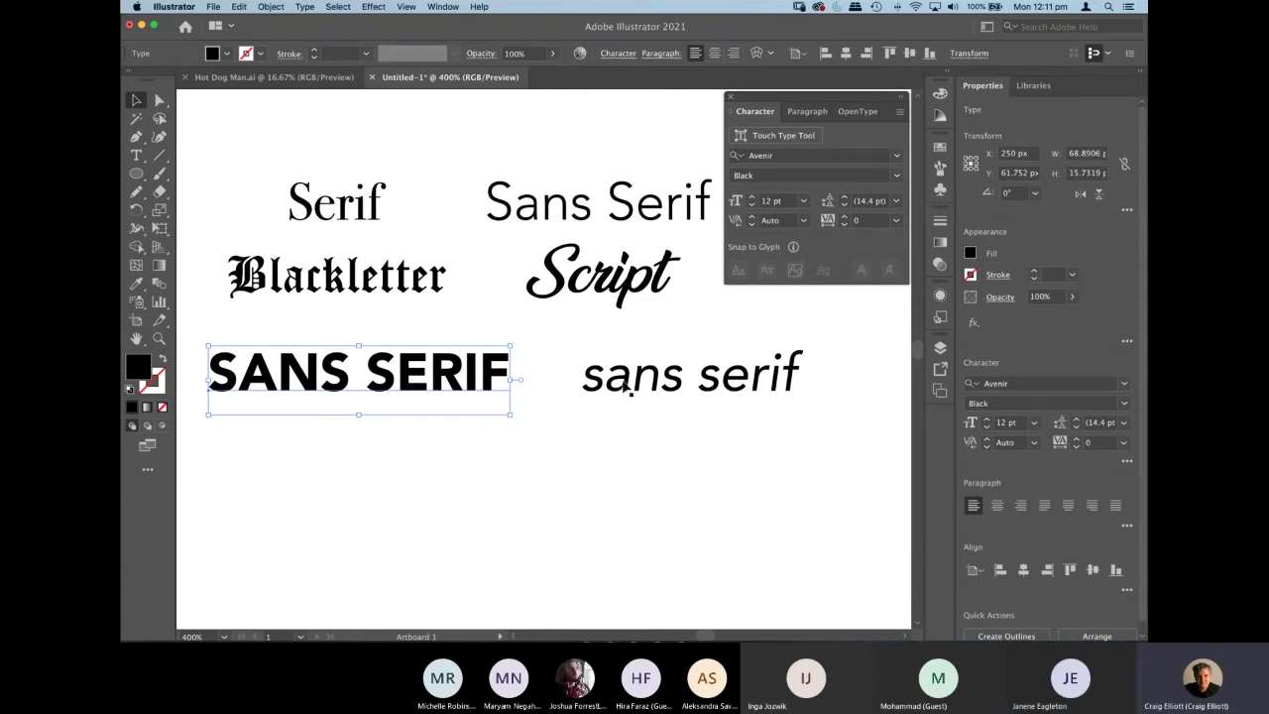
Nudge the lowercase oblique "sans serif" text slightly up, to about X 336 px, Y 61 px.
double_click(629, 387)
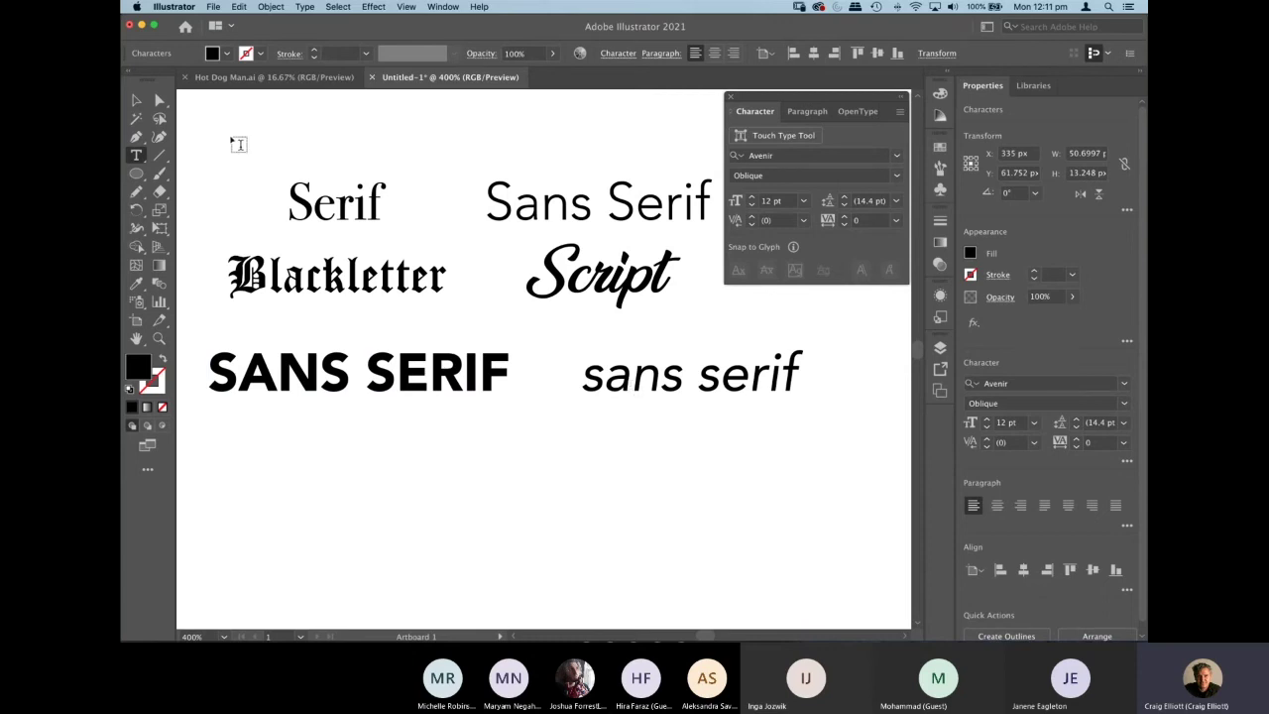
key(Escape)
click(645, 389)
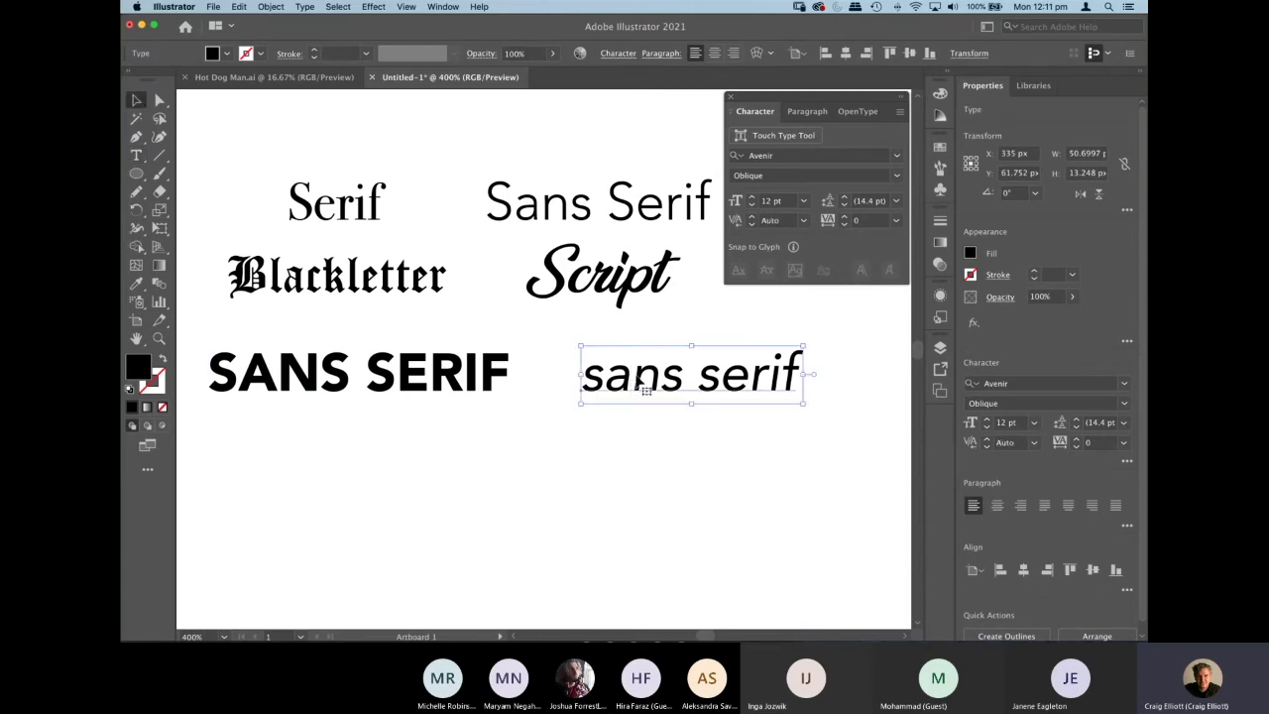
drag(646, 390, 642, 378)
click(634, 451)
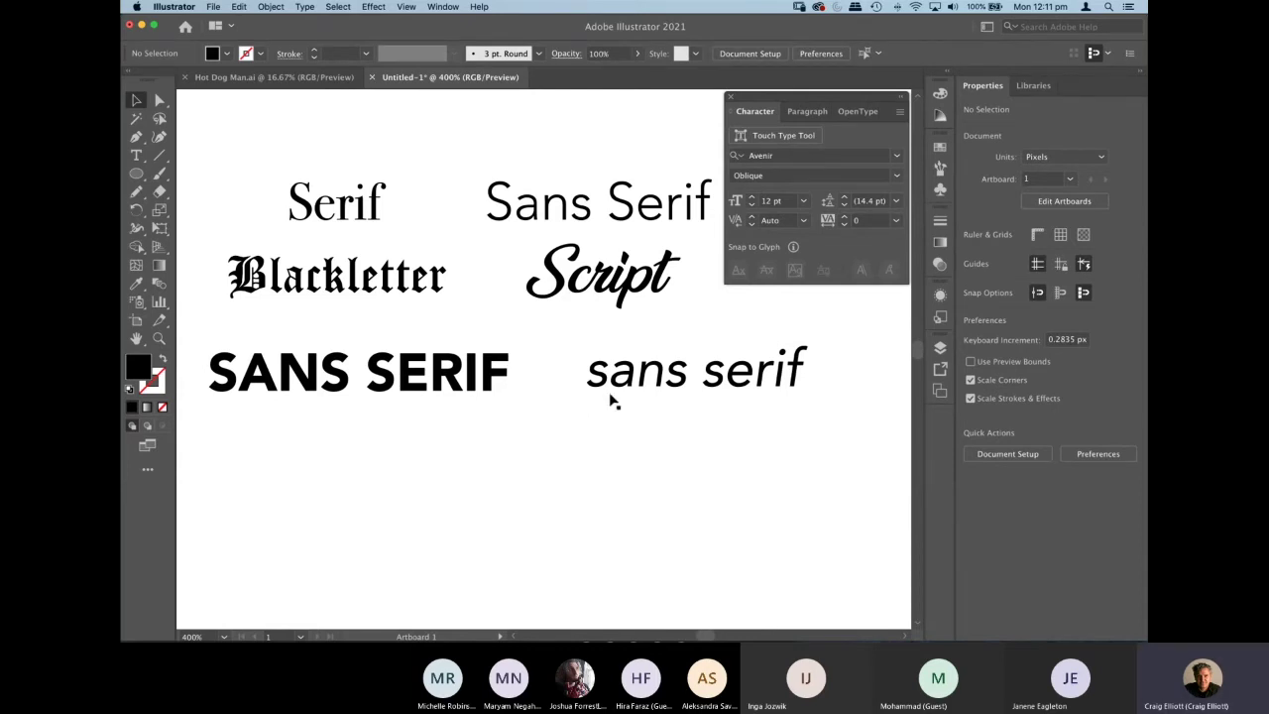
Try the bold SANS SERIF text at a font size of 6 pt and set it back to 12 pt.
click(414, 366)
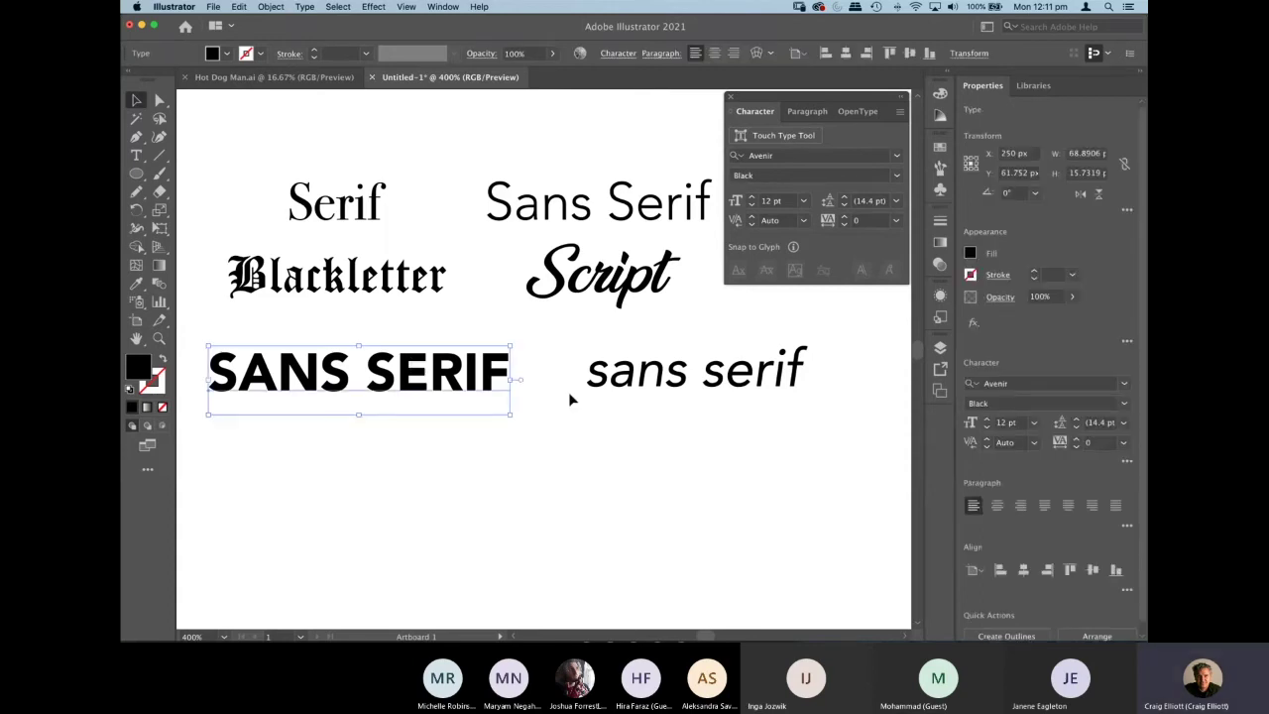
click(568, 391)
drag(474, 488, 476, 354)
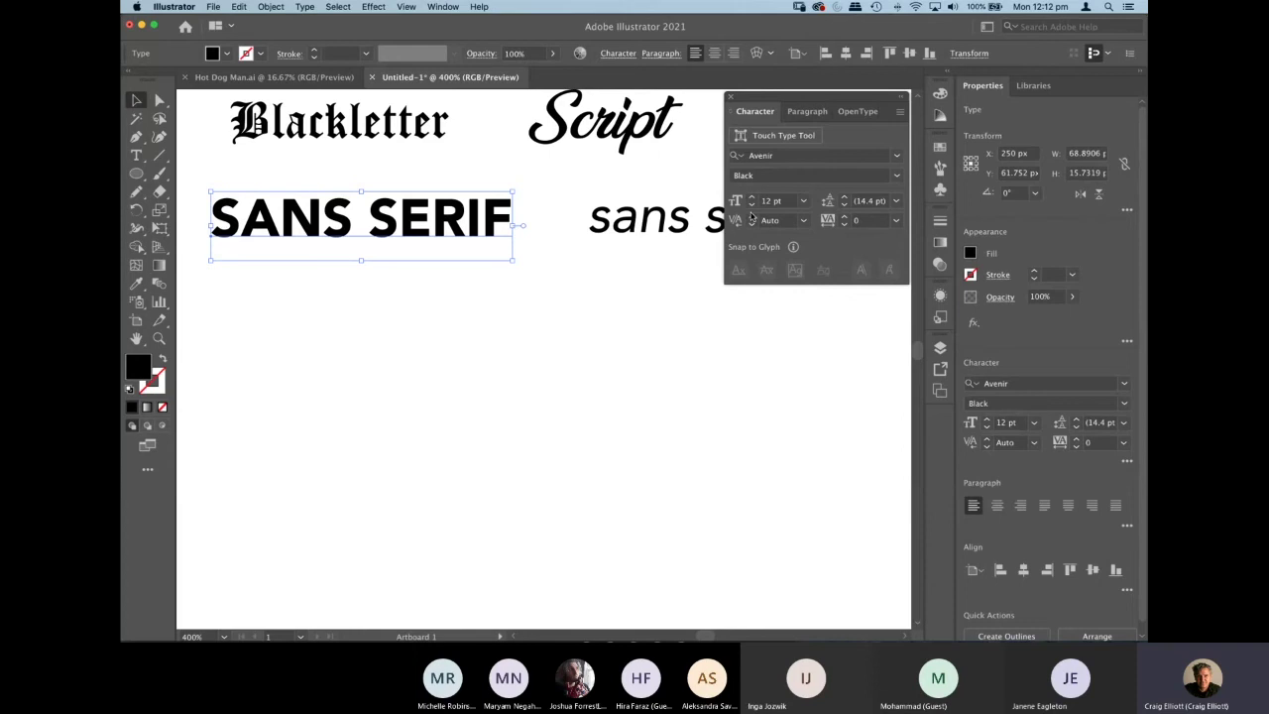
click(804, 201)
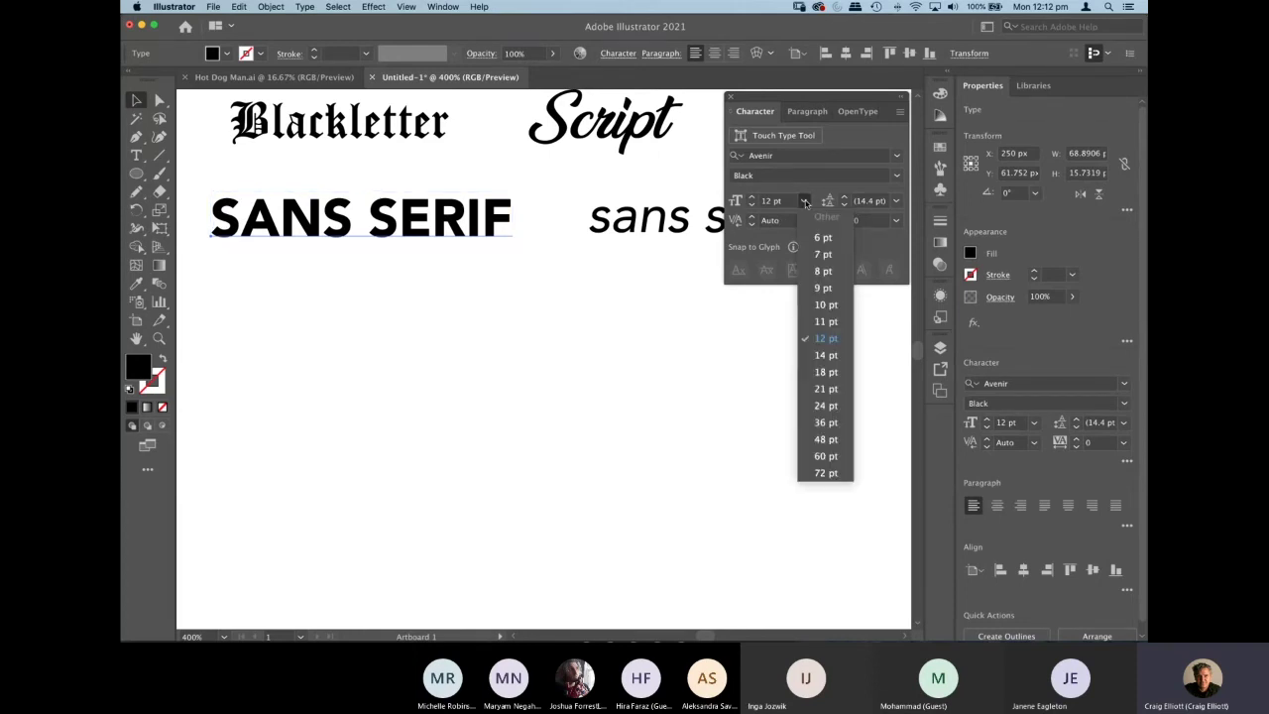
click(823, 237)
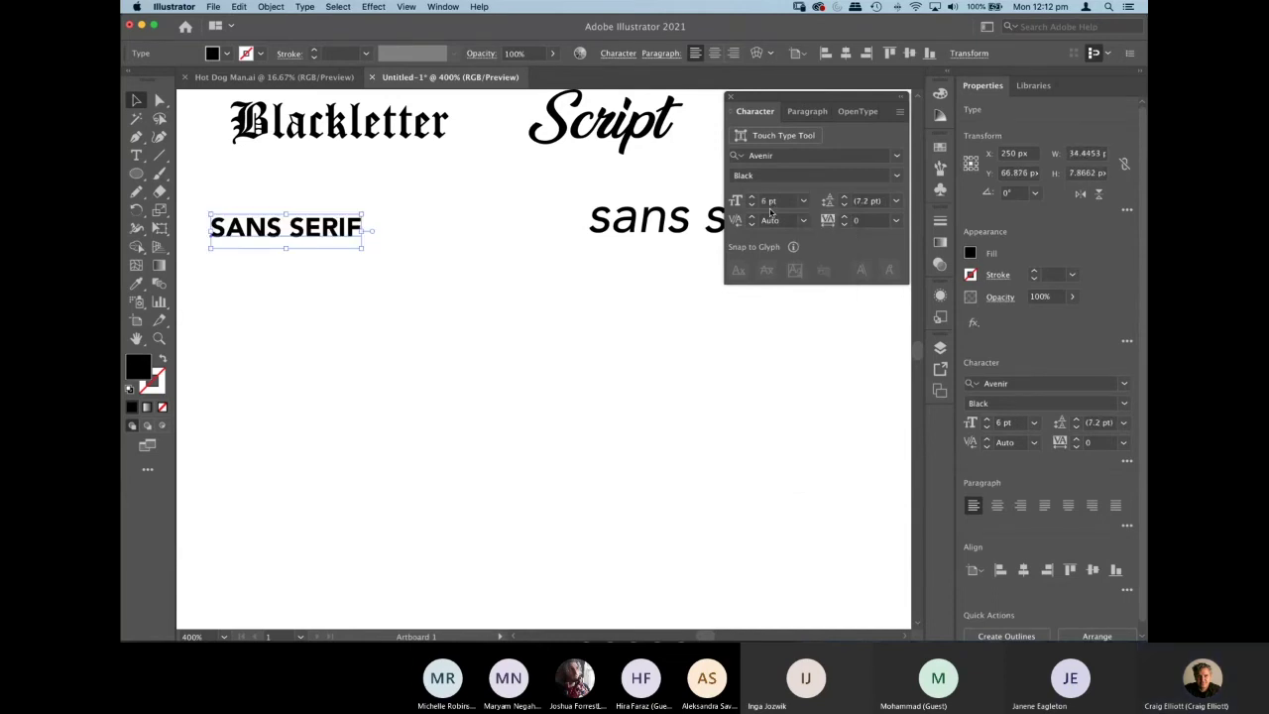
click(803, 201)
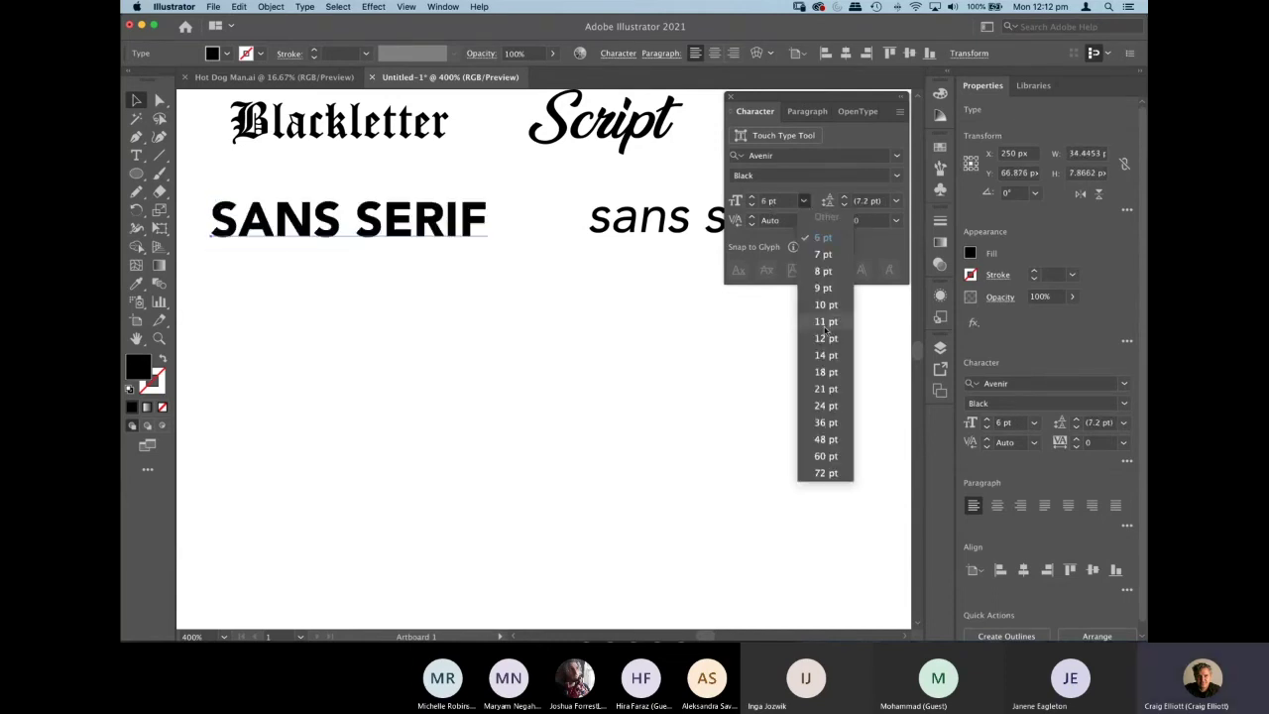
click(825, 338)
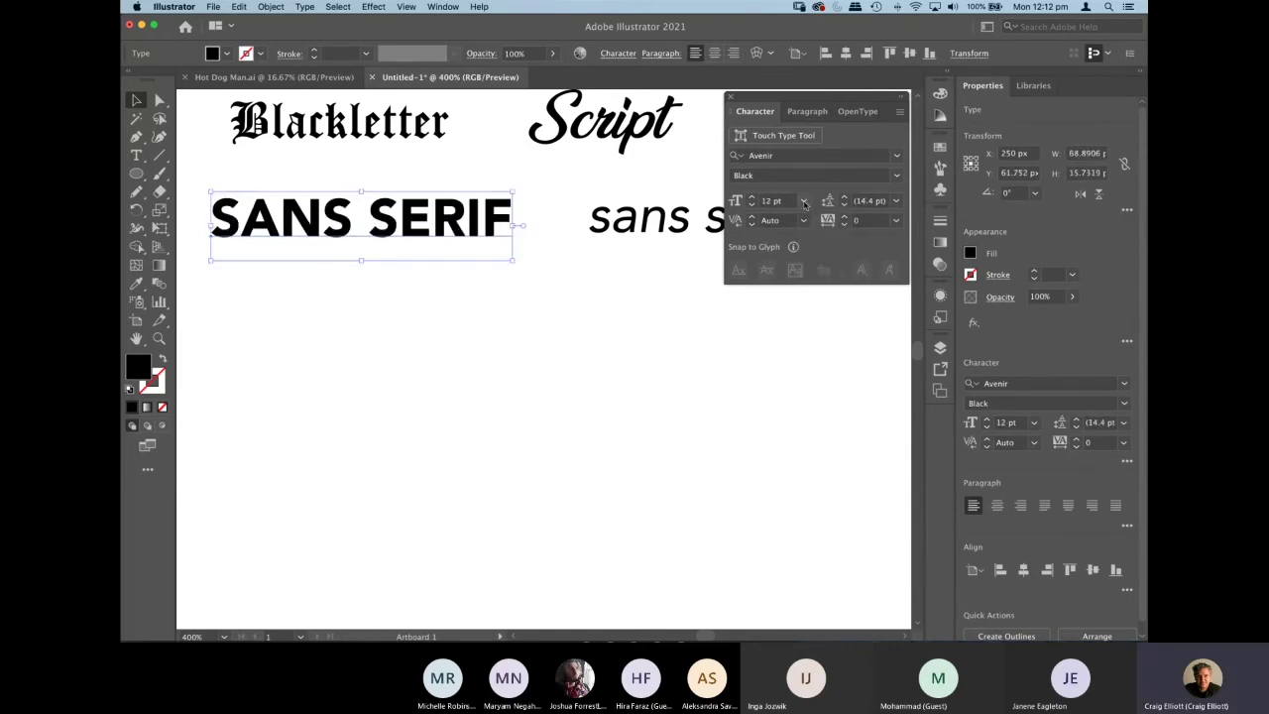
click(805, 201)
click(819, 340)
Set the lowercase oblique text's font size to 72 pt and move it directly beneath the bold SANS SERIF text.
key(super+minus)
key(super+minus)
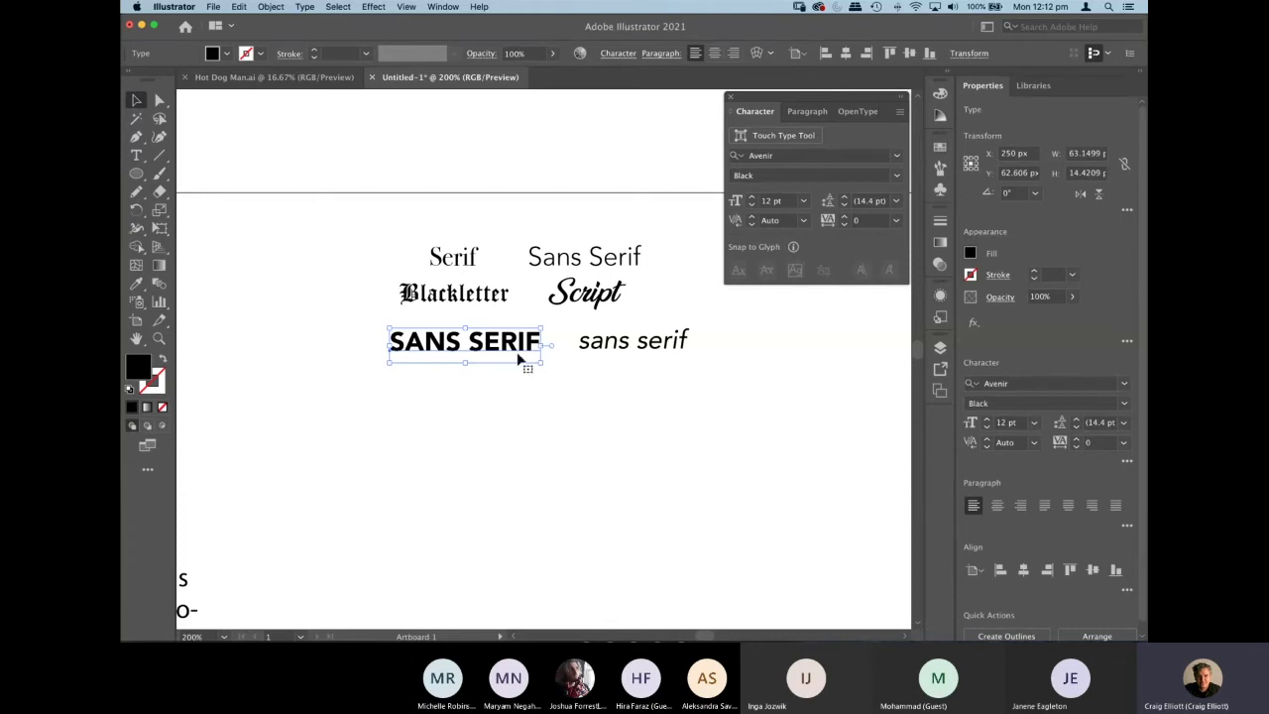
click(669, 339)
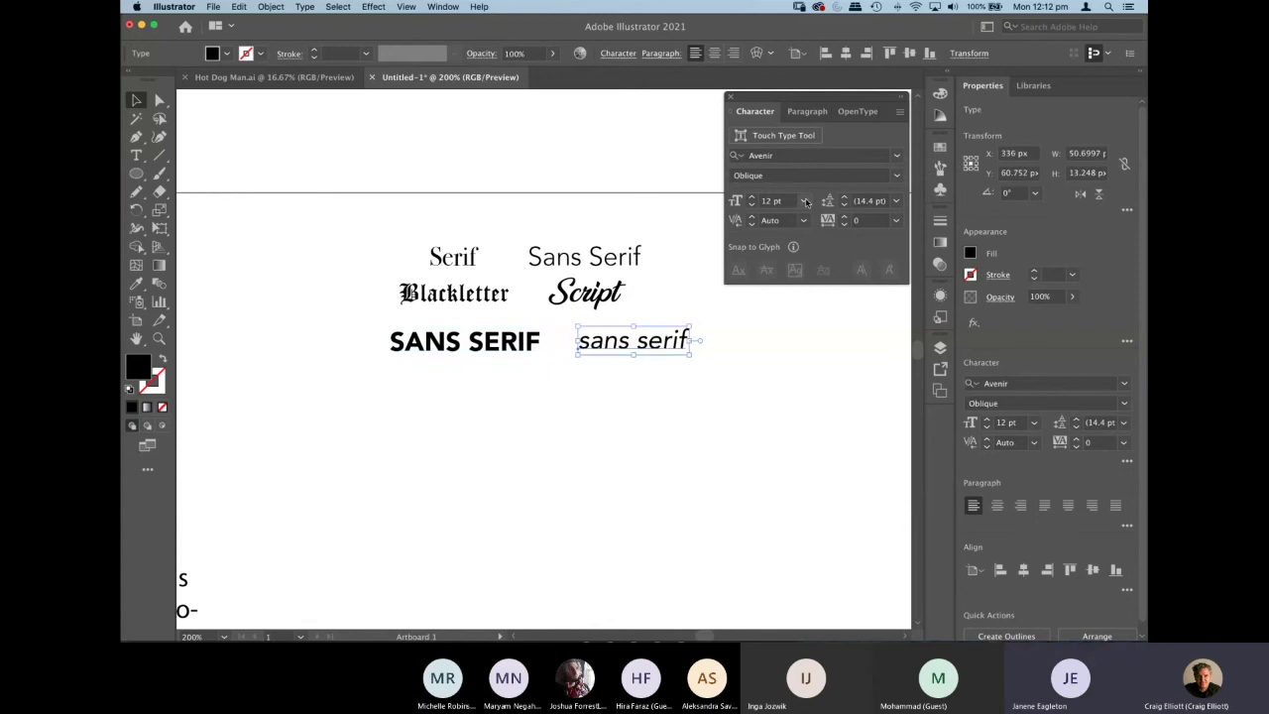
click(802, 200)
click(822, 467)
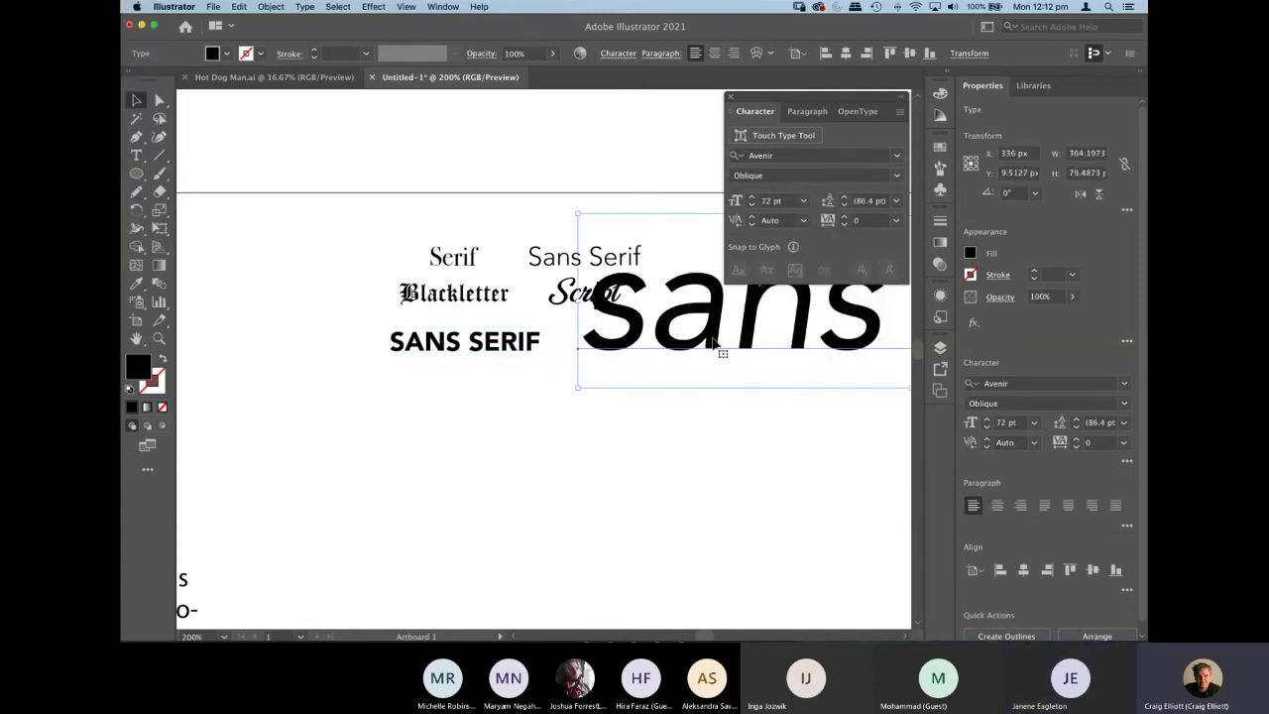
drag(711, 340, 681, 408)
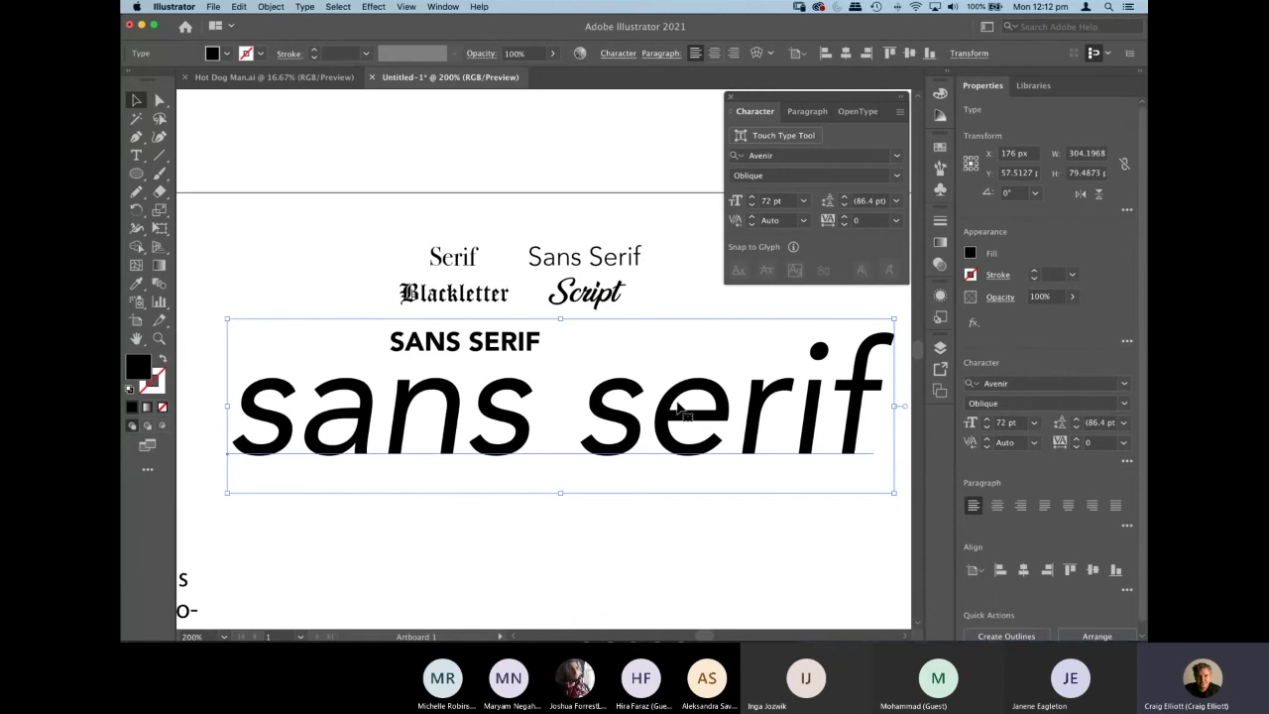
click(489, 227)
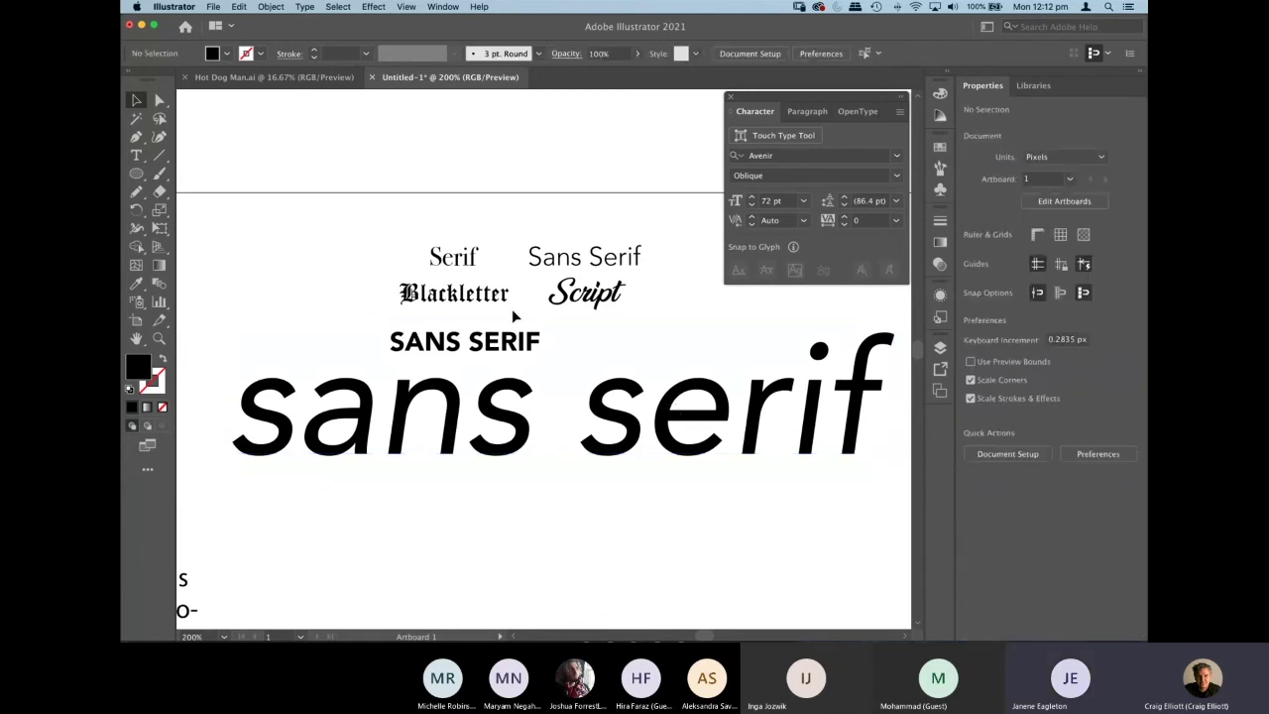
drag(503, 363, 504, 355)
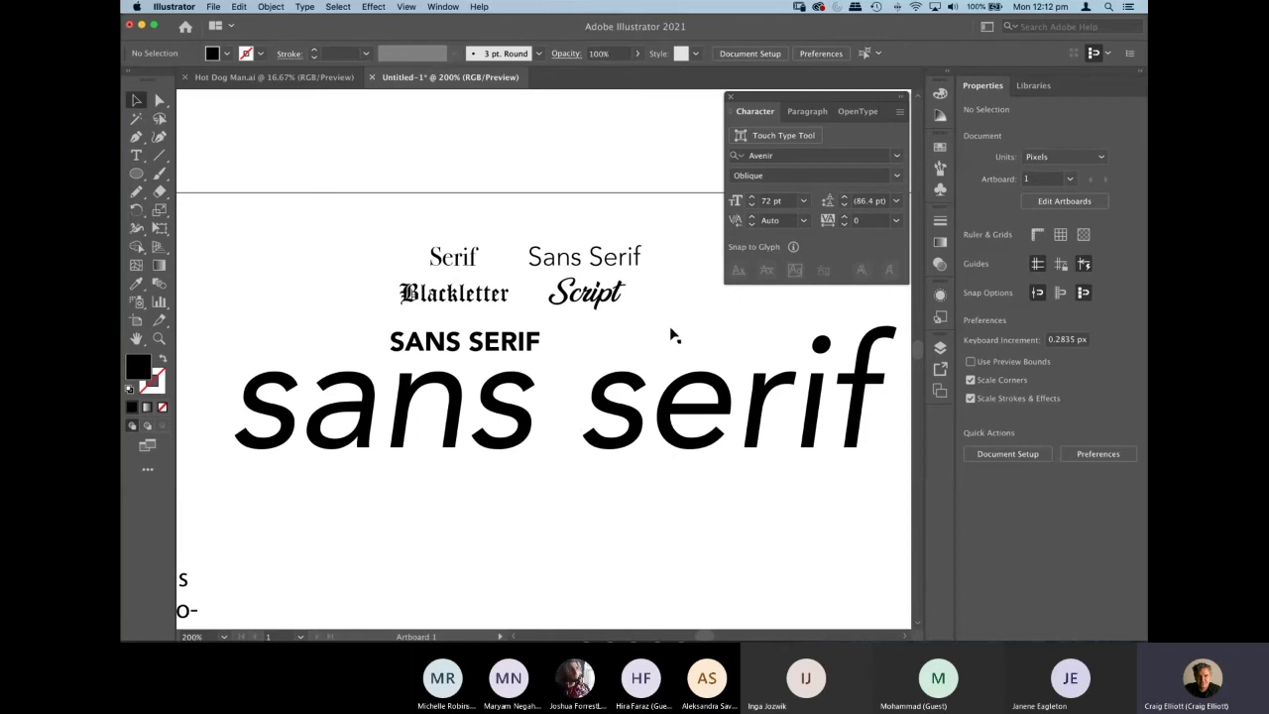
Move the paragraph text block to about X 216 px, Y 146 px and add "Leading" as its own first line.
scroll(483, 474, left, 5)
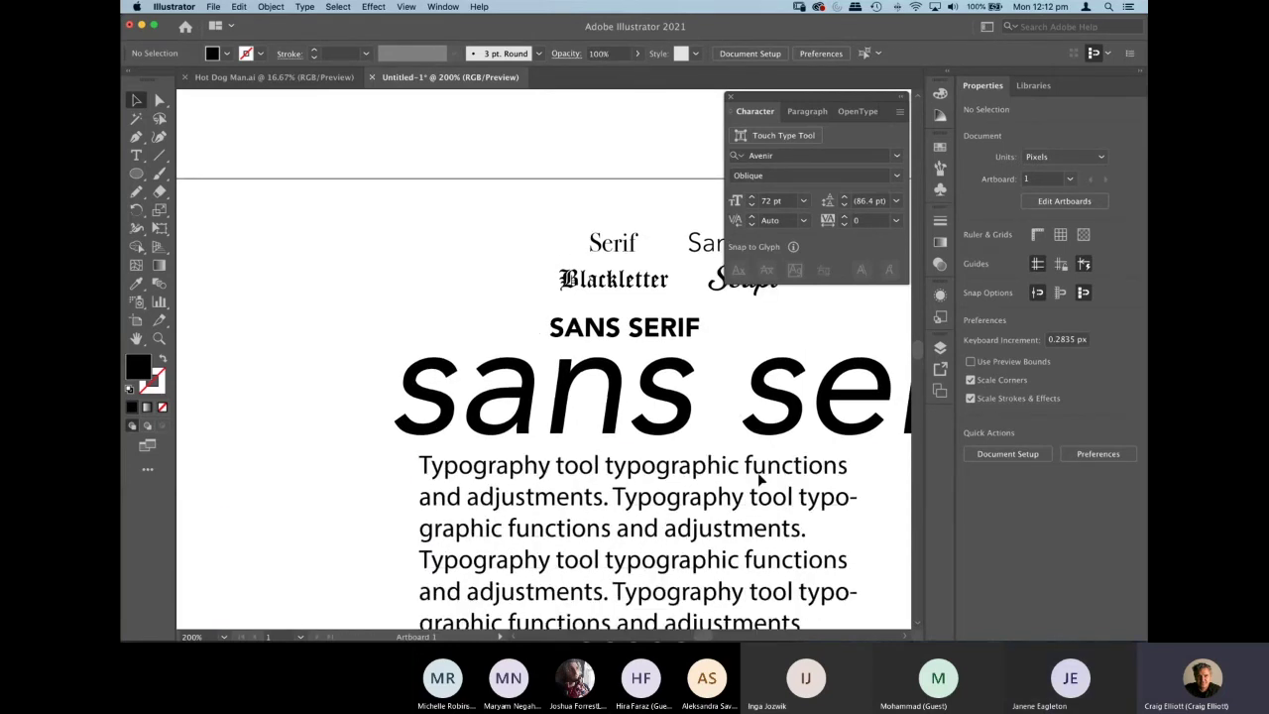
click(586, 525)
drag(585, 525, 578, 469)
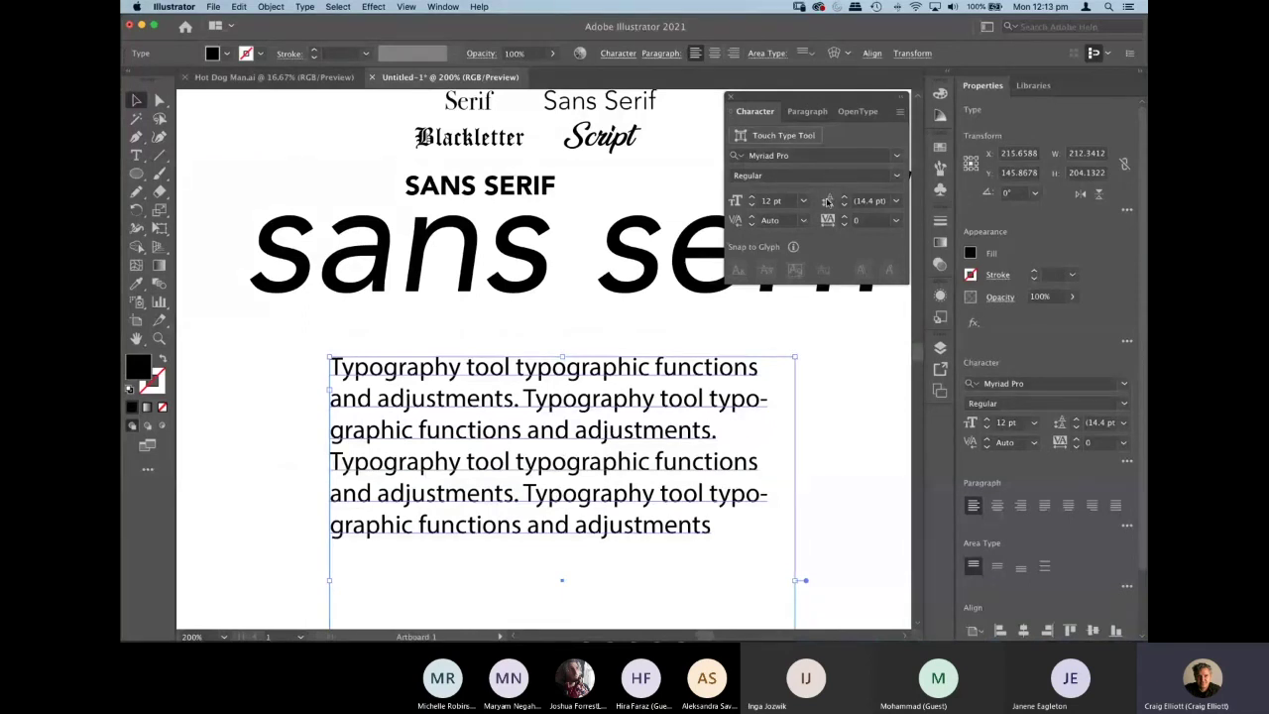
click(136, 157)
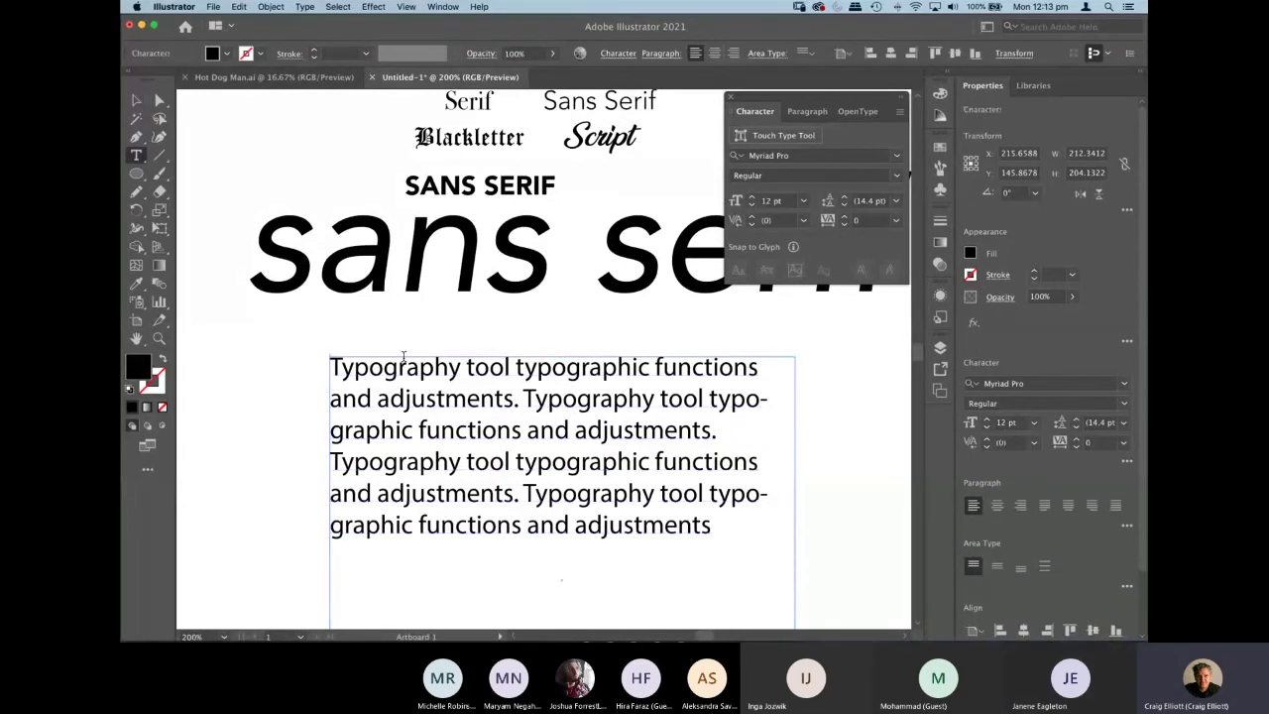
text(Le)
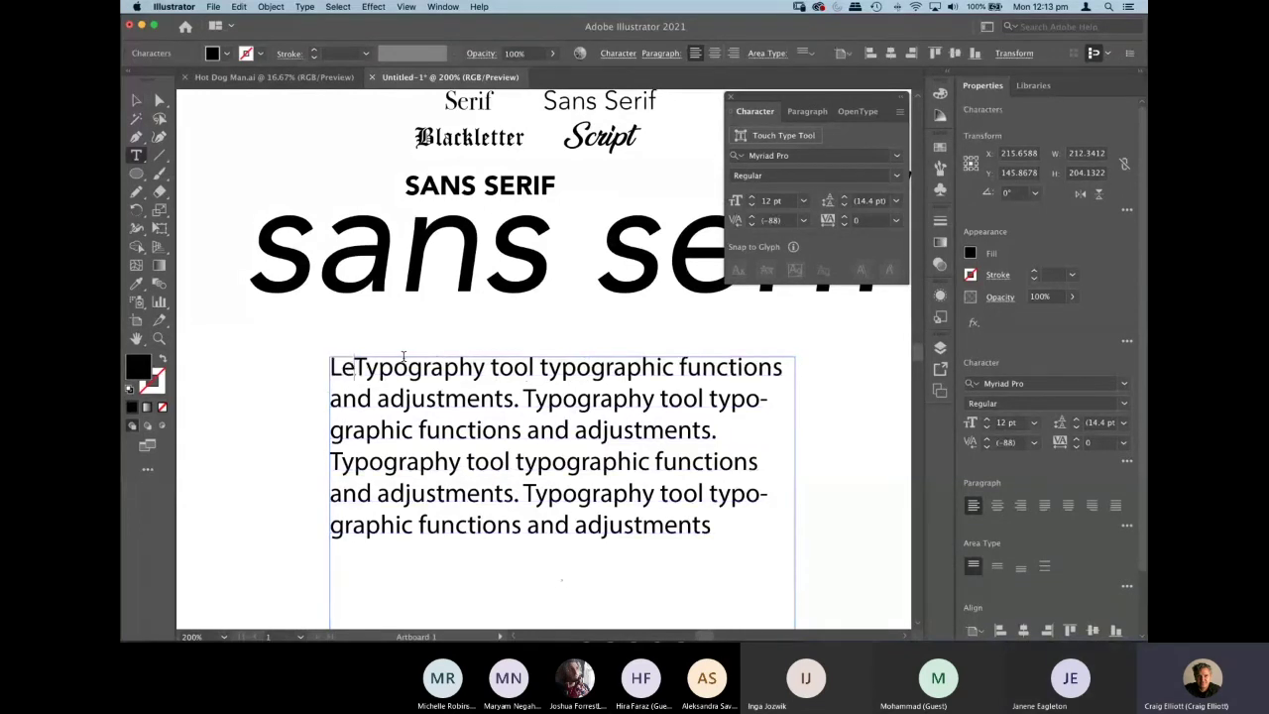
text(ading)
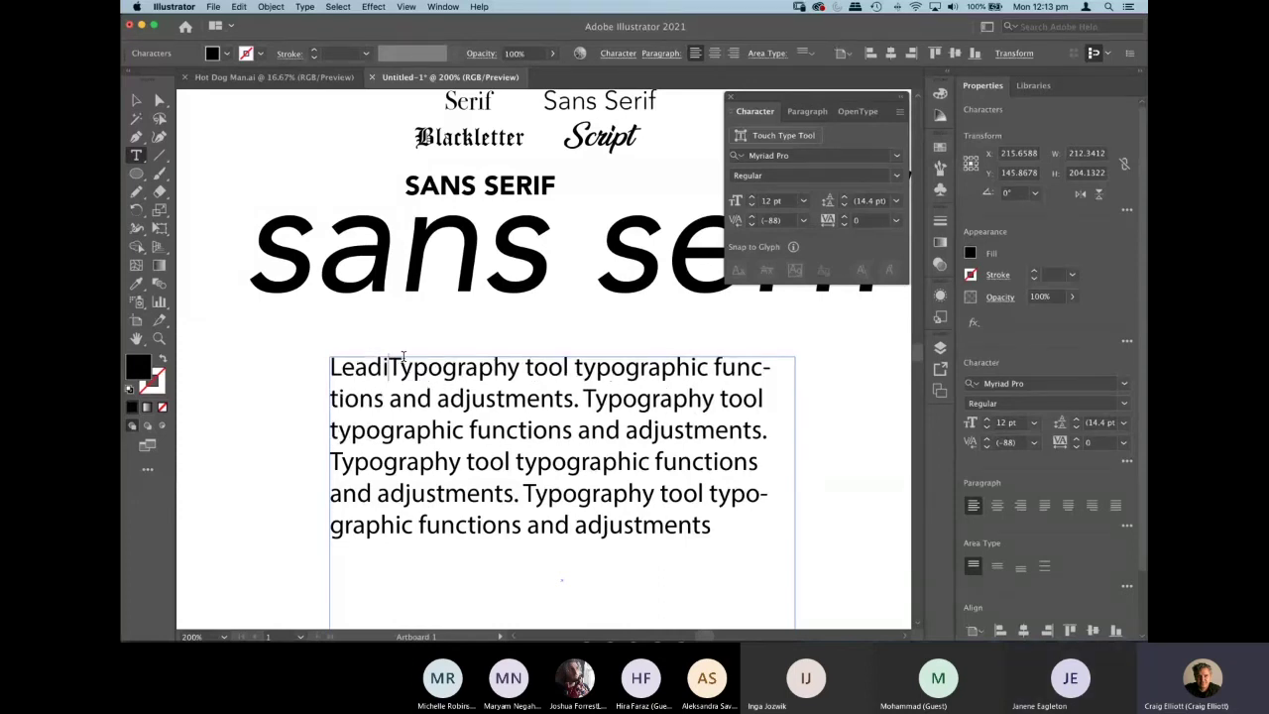
key(Return)
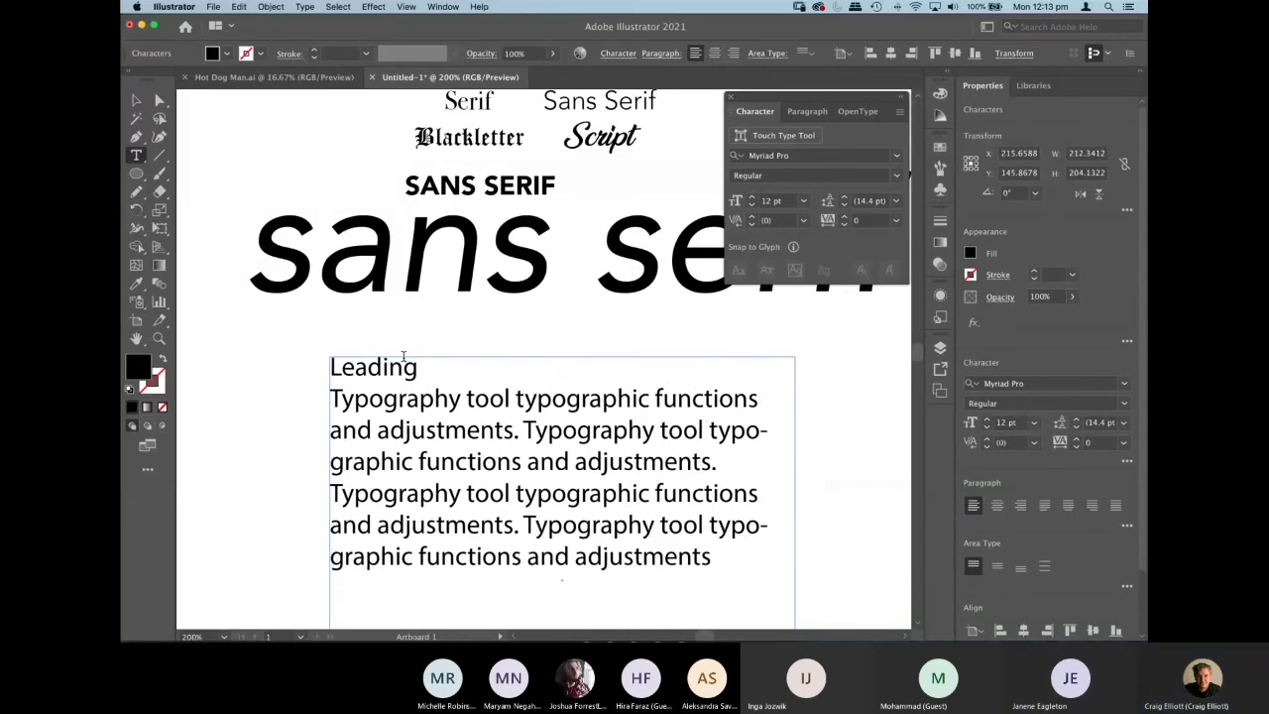
Set the paragraph block's leading to 18 pt, previewing 36 pt for comparison, and shift the block to about X 197 px, Y 164 px.
click(138, 103)
click(895, 200)
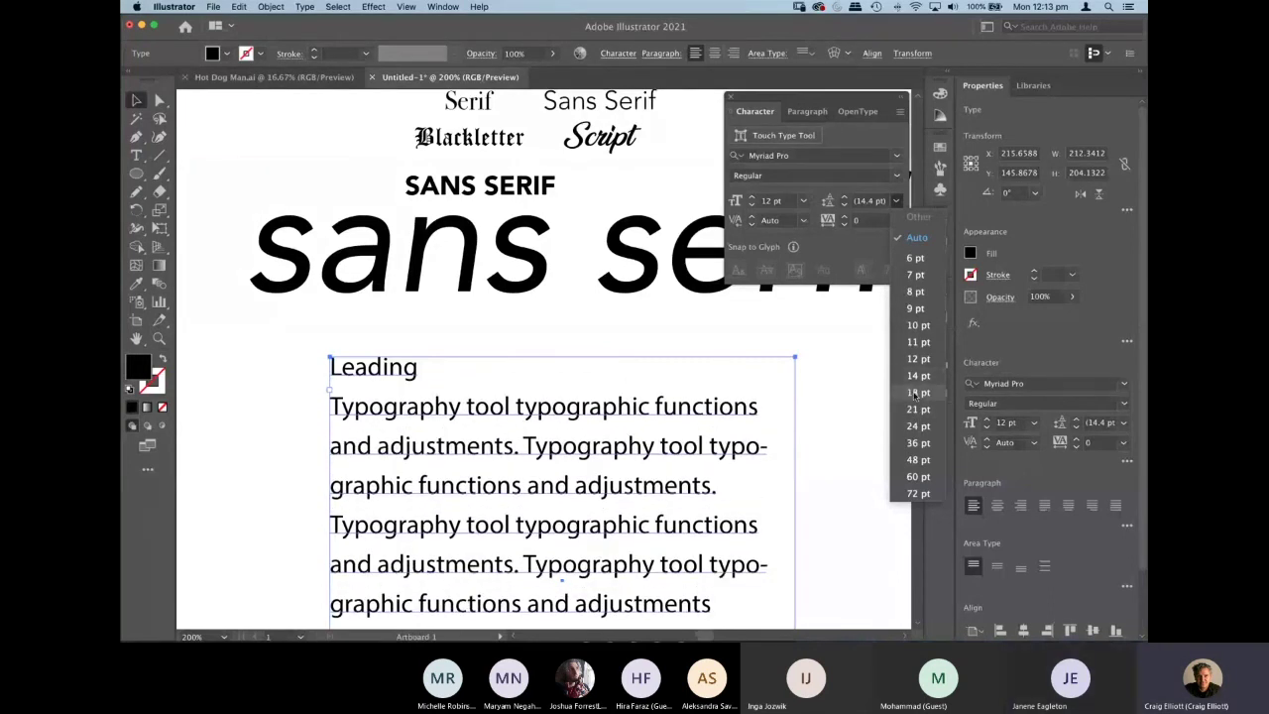
click(913, 393)
key(super+minus)
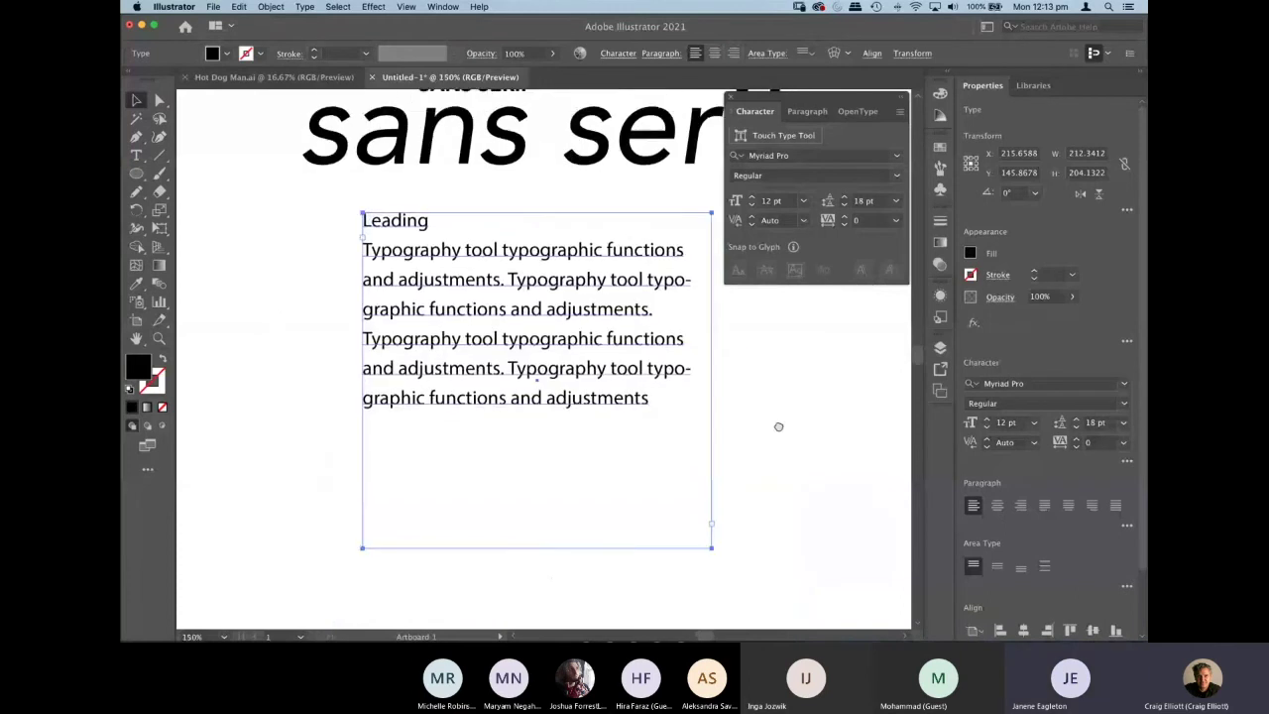
drag(778, 427, 762, 416)
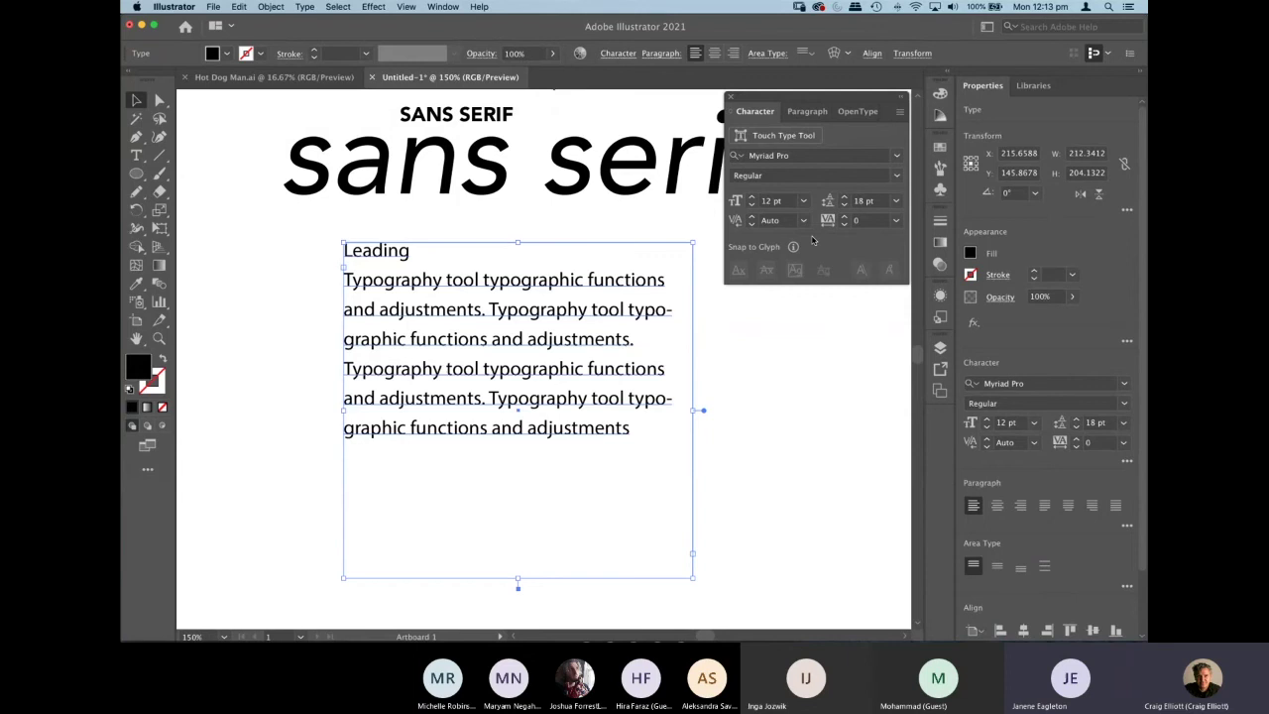
click(895, 200)
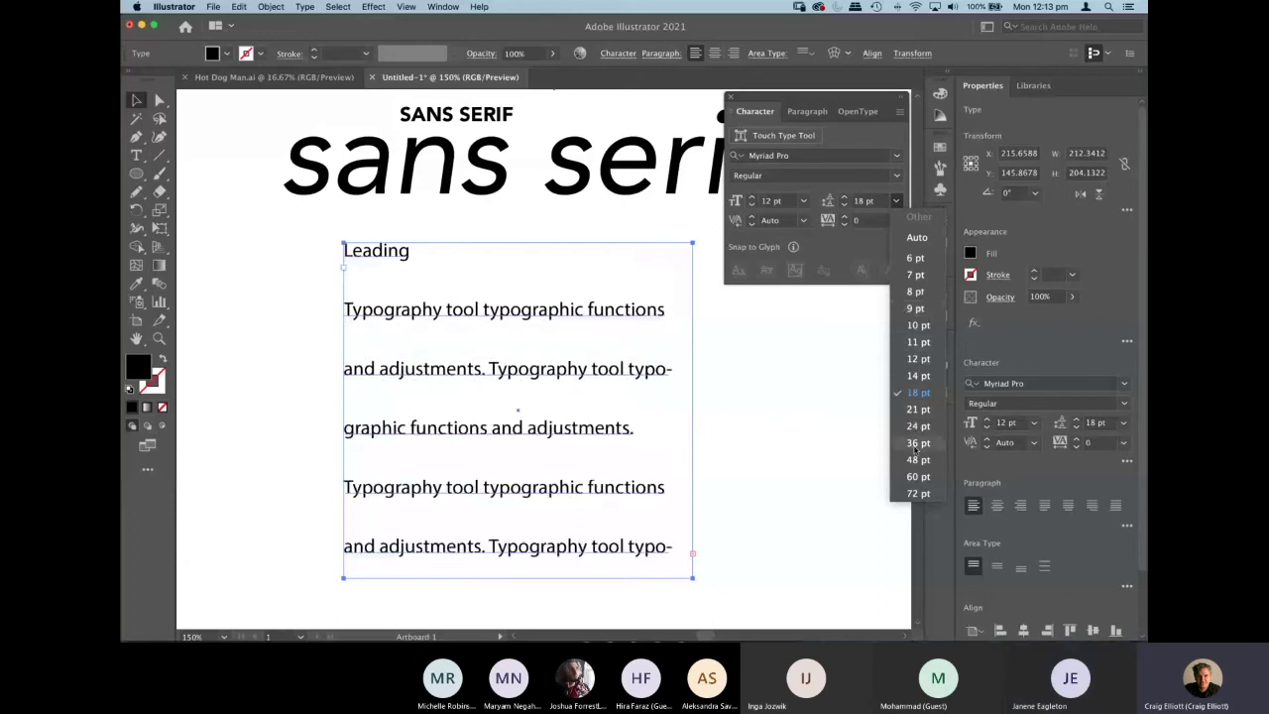
click(906, 395)
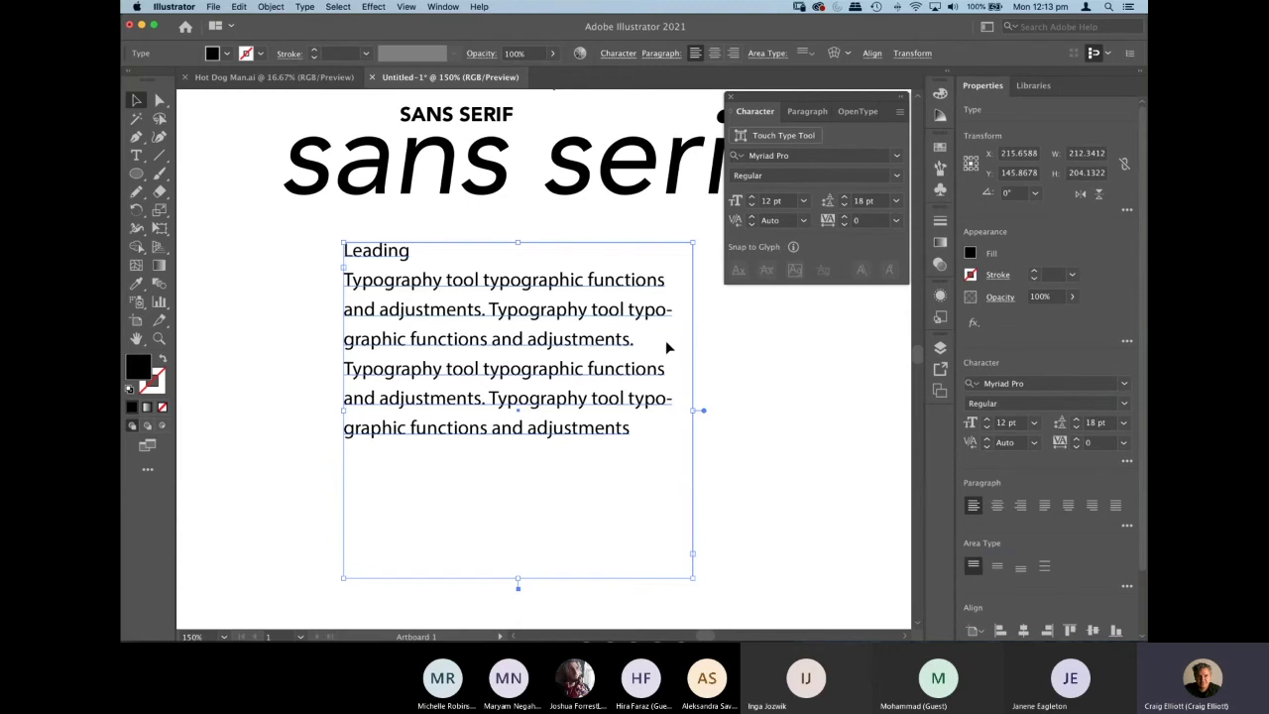
click(525, 355)
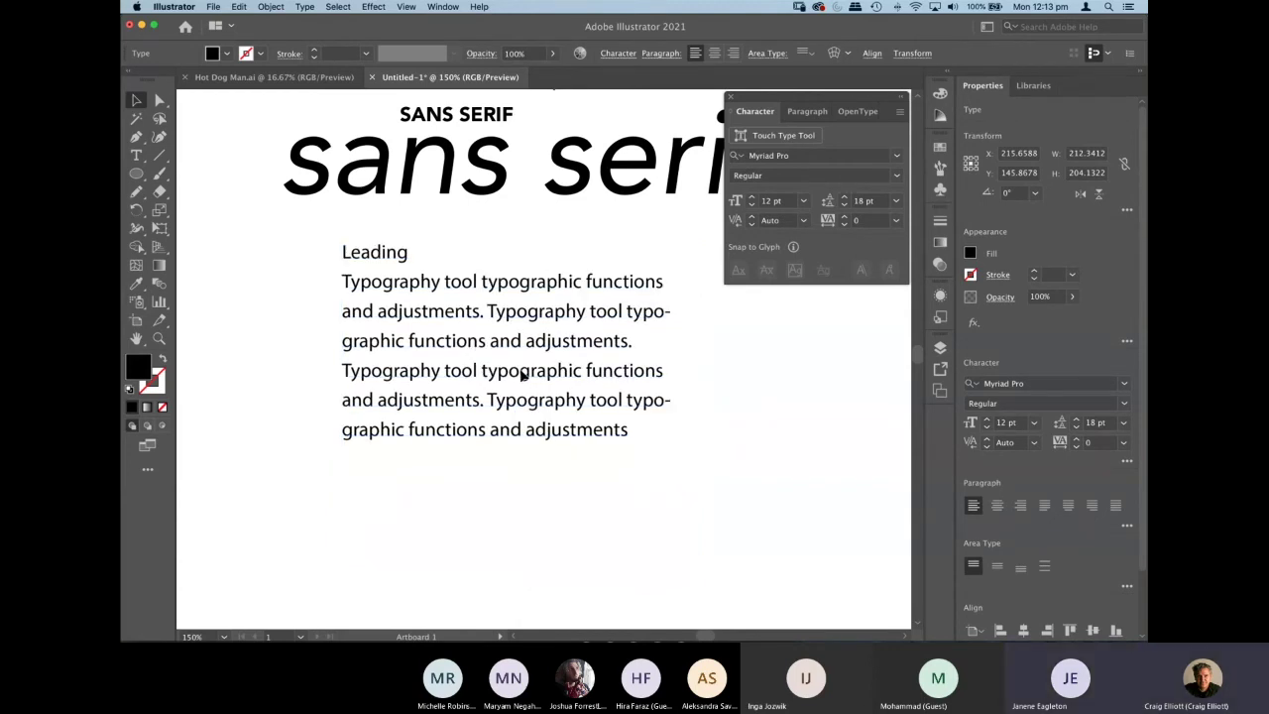
key(ctrl+z)
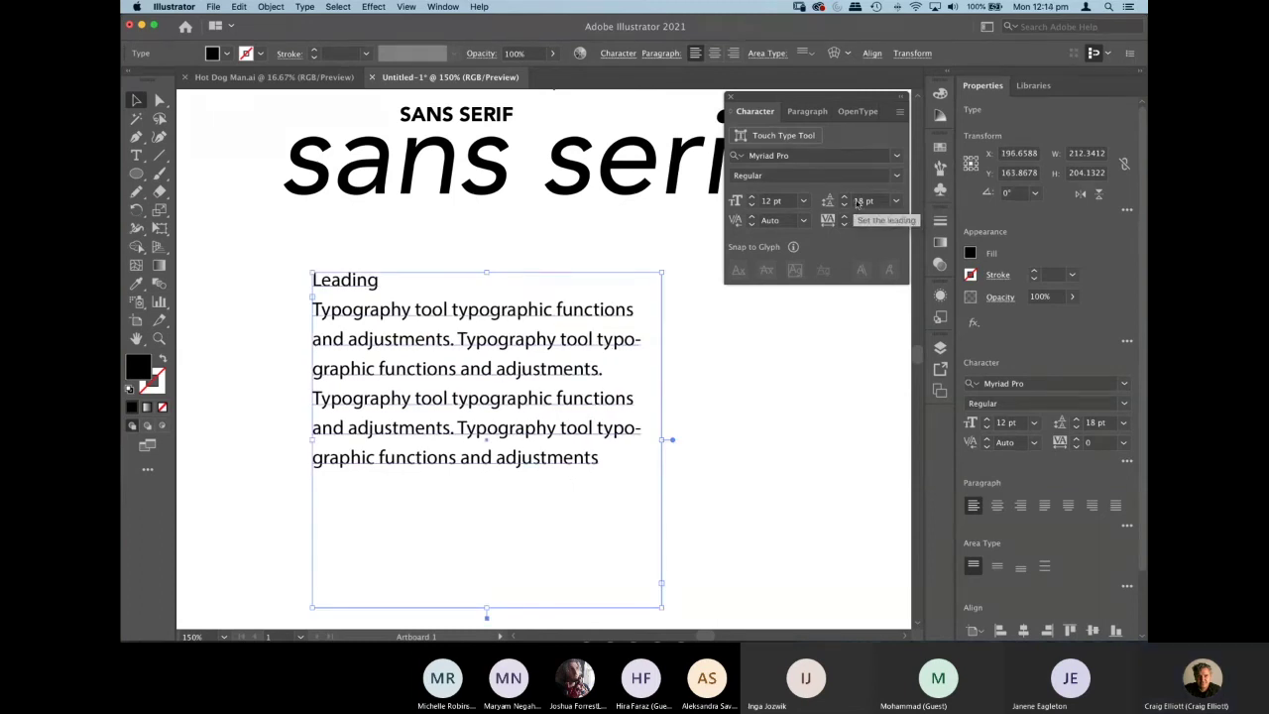
Place a duplicate of the large oblique text at about X 529 px, Y 135 px and replace its wording with "tracking".
key(super+minus)
key(super+minus)
key(super+minus)
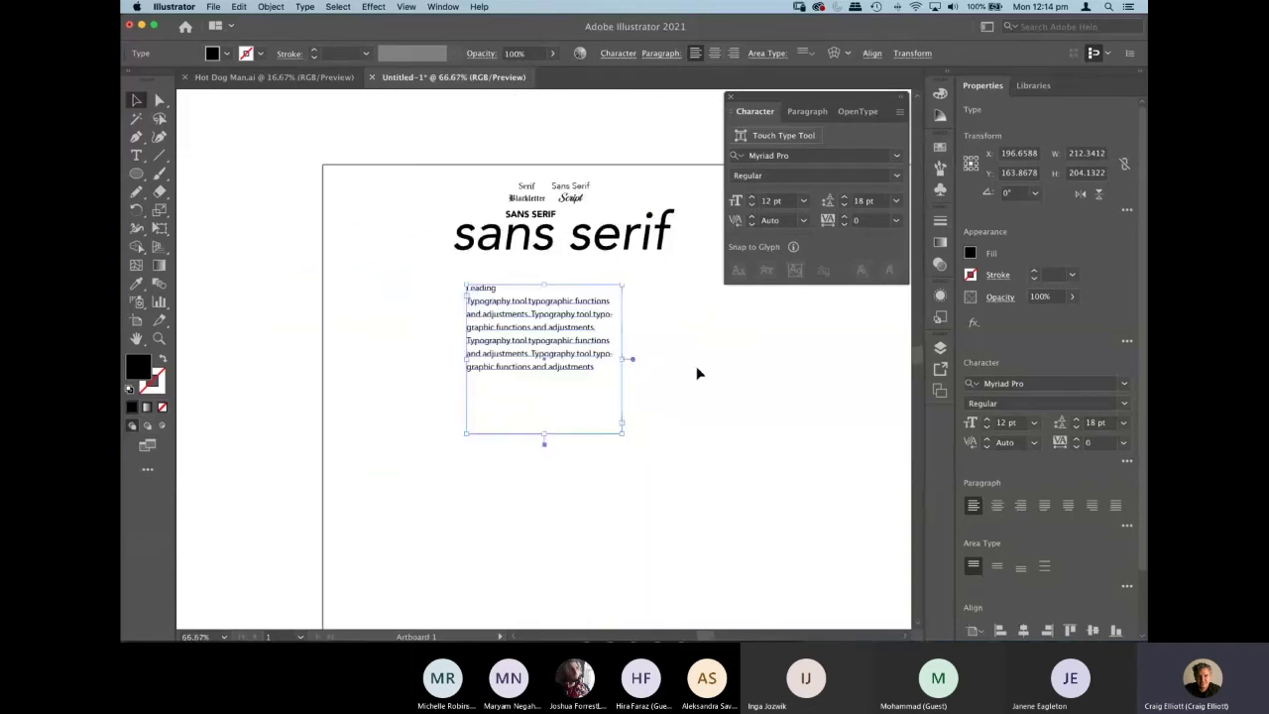
drag(565, 415, 481, 413)
drag(441, 287, 697, 344)
double_click(694, 343)
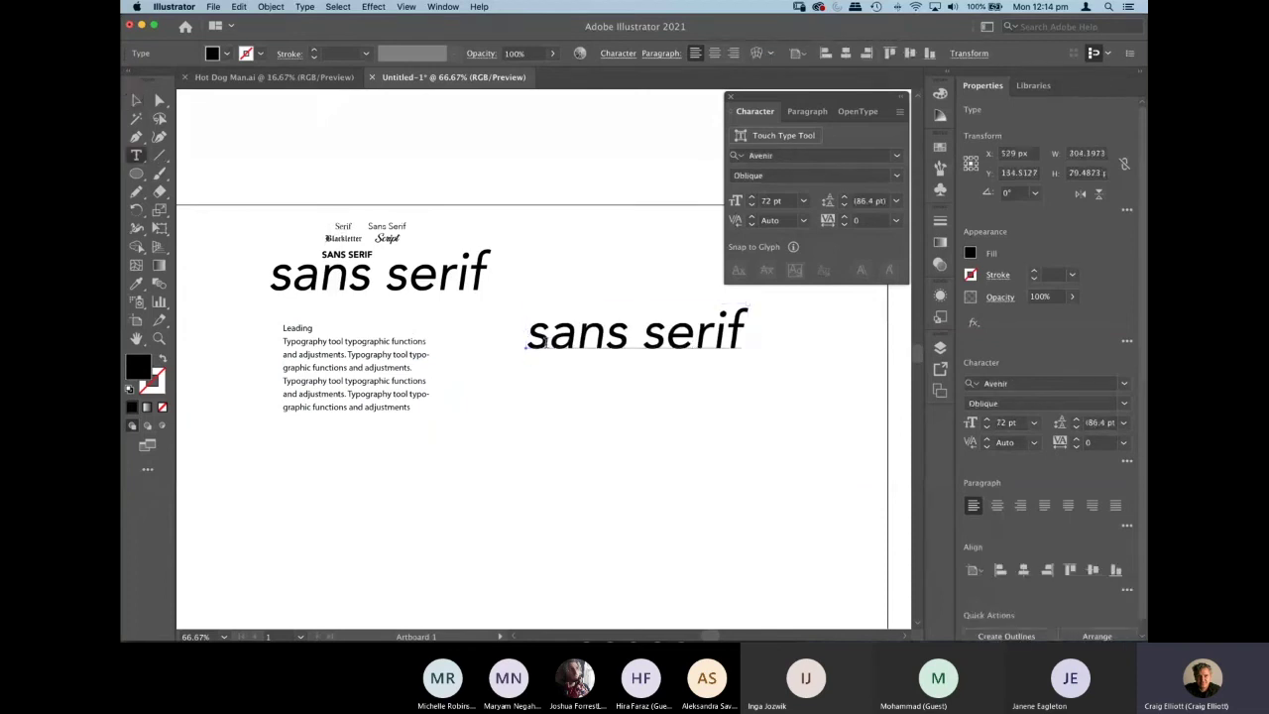
key(super+a)
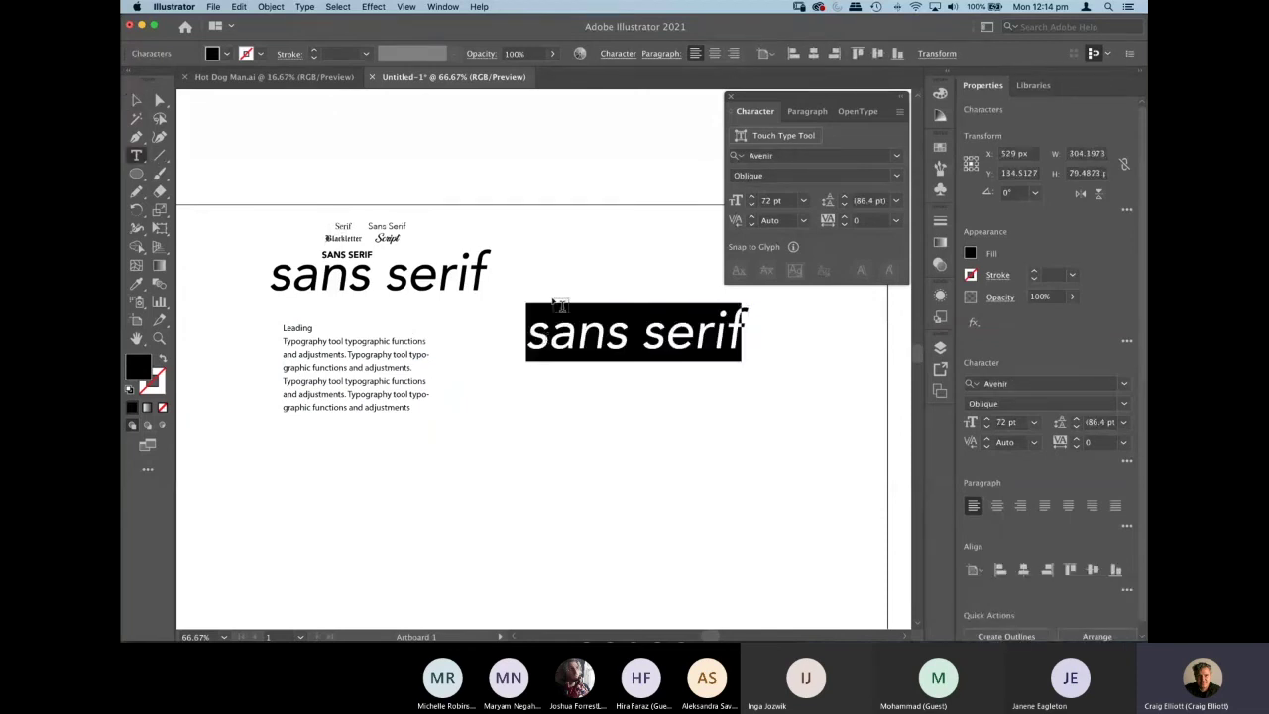
text(tracking)
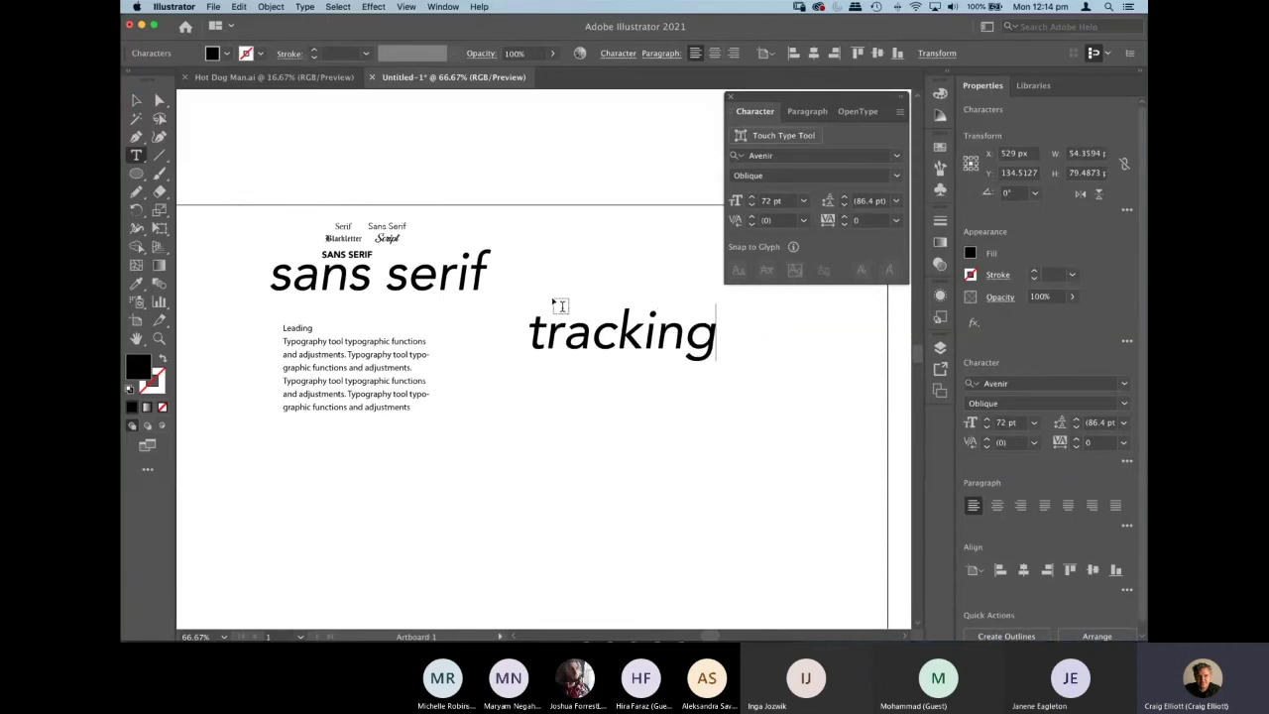
Change the font style of the "tracking" text to Avenir Medium.
click(135, 100)
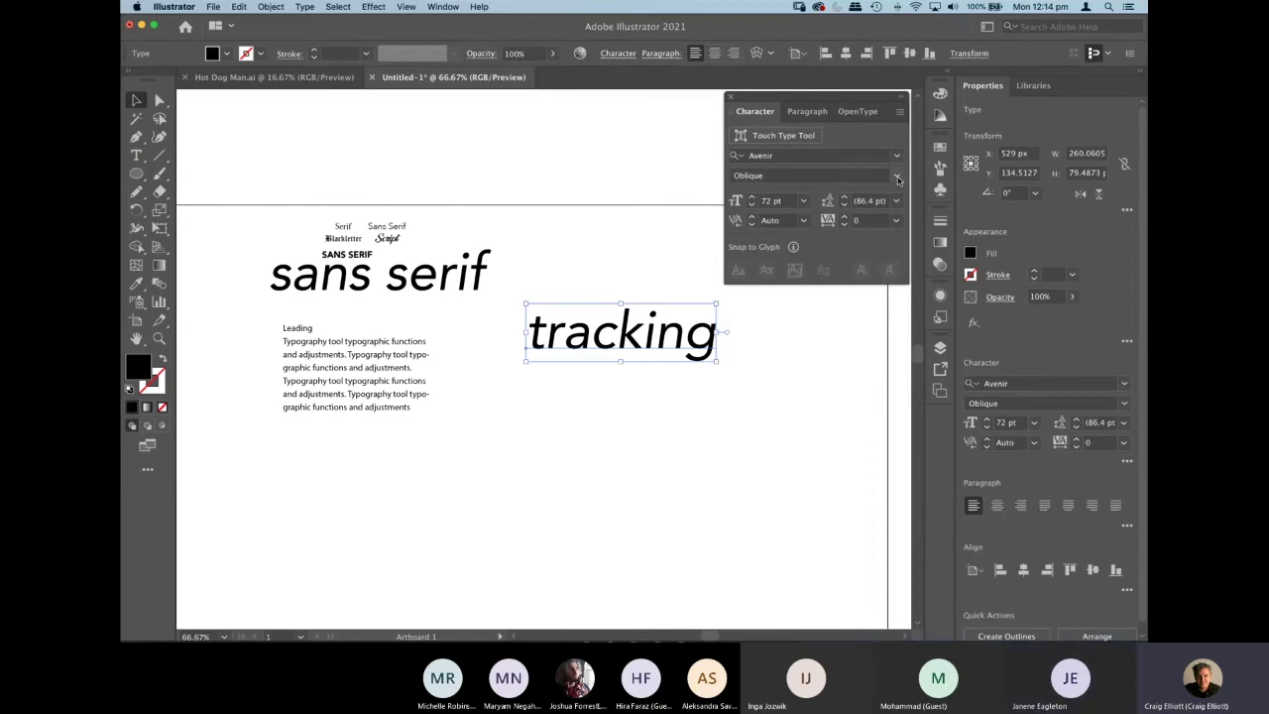
click(897, 177)
click(815, 296)
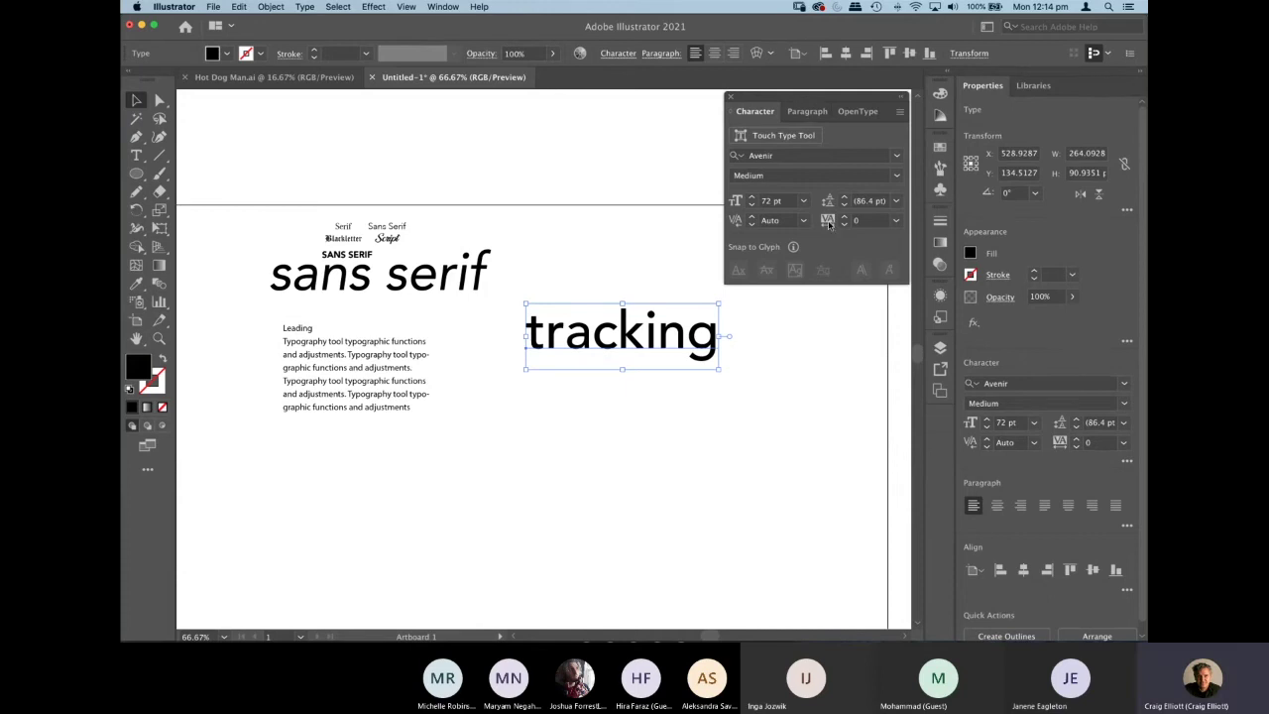
Set the tracking of the "tracking" text to 200.
click(898, 221)
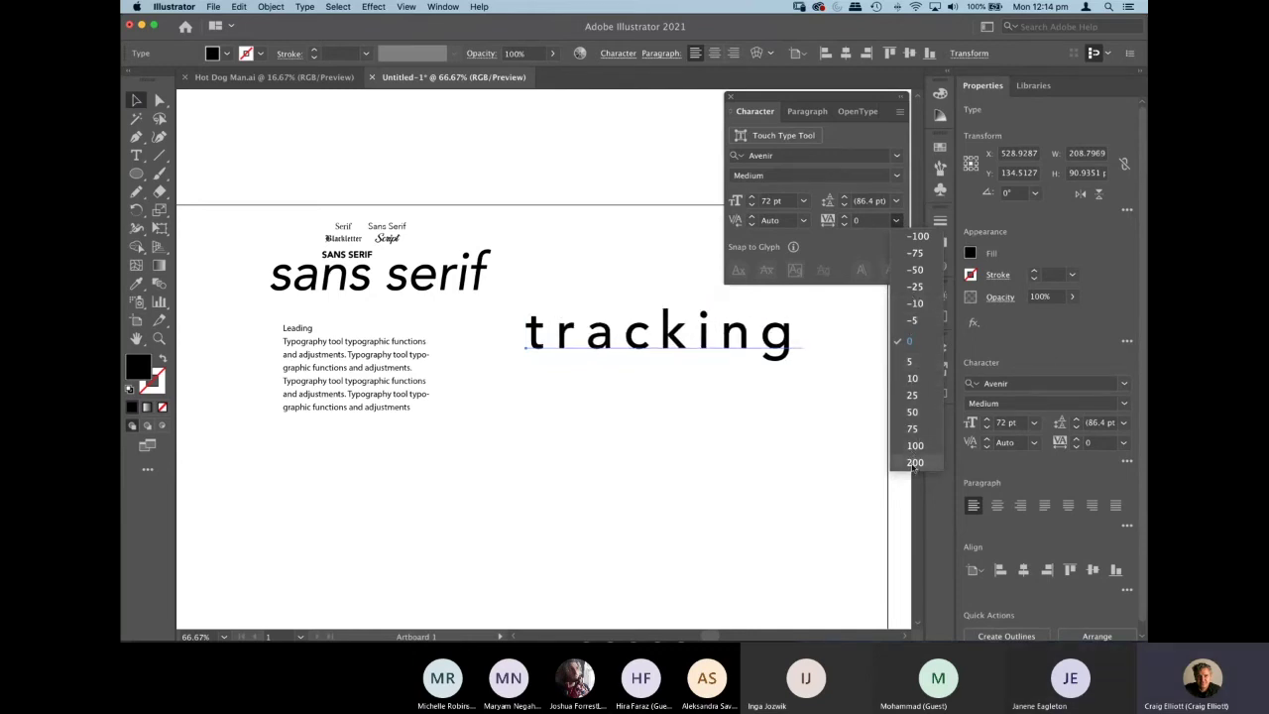
click(913, 463)
click(683, 477)
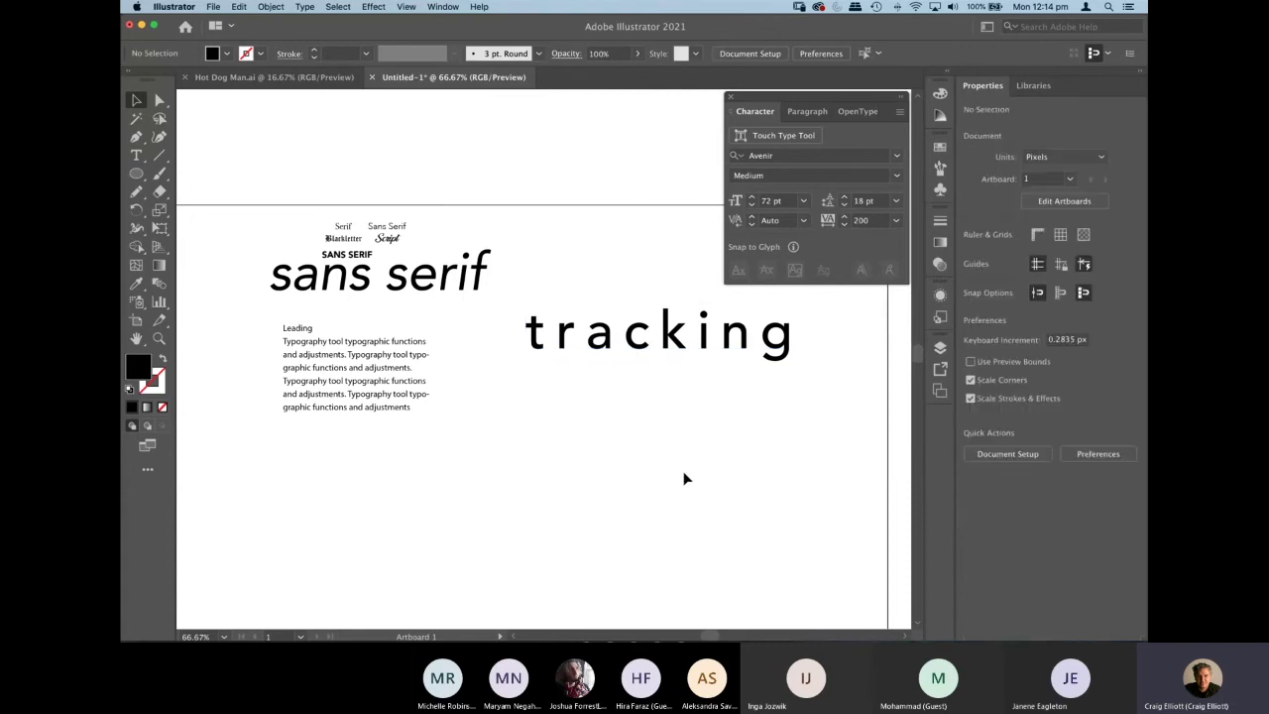
Widen the "tracking" text's letter spacing incrementally to a tracking value of 460.
click(680, 345)
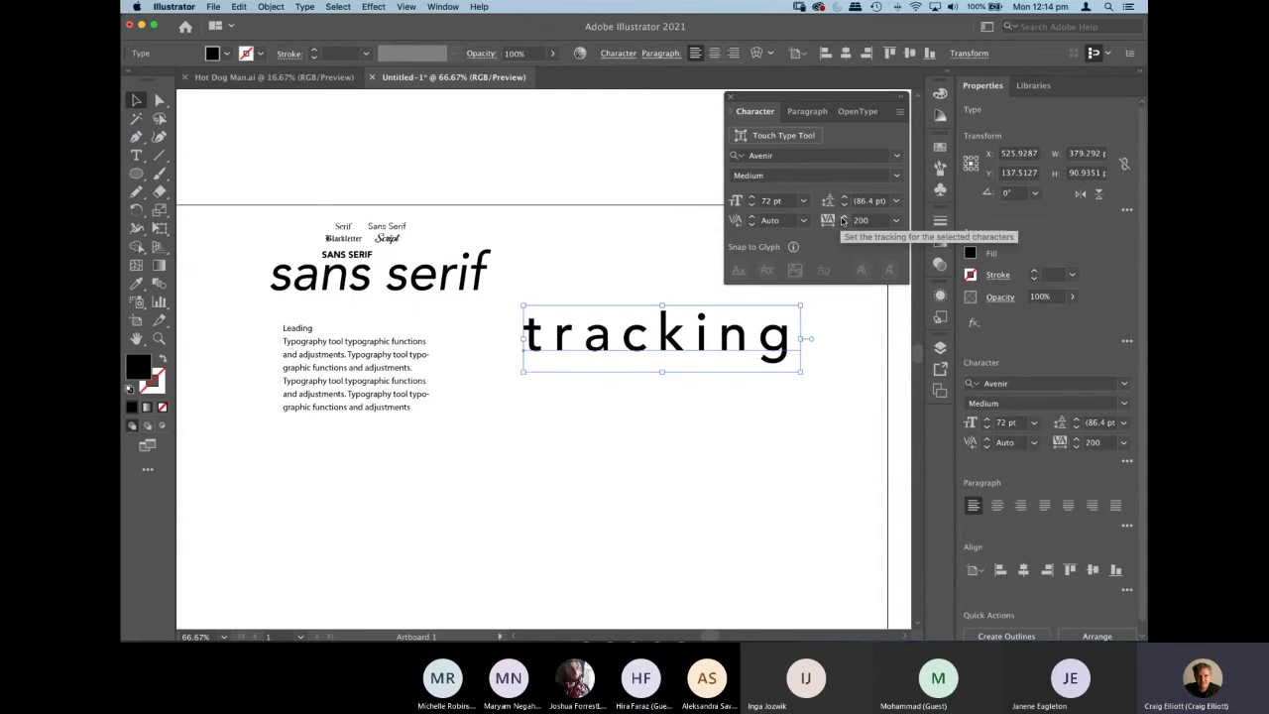
click(845, 216)
click(844, 216)
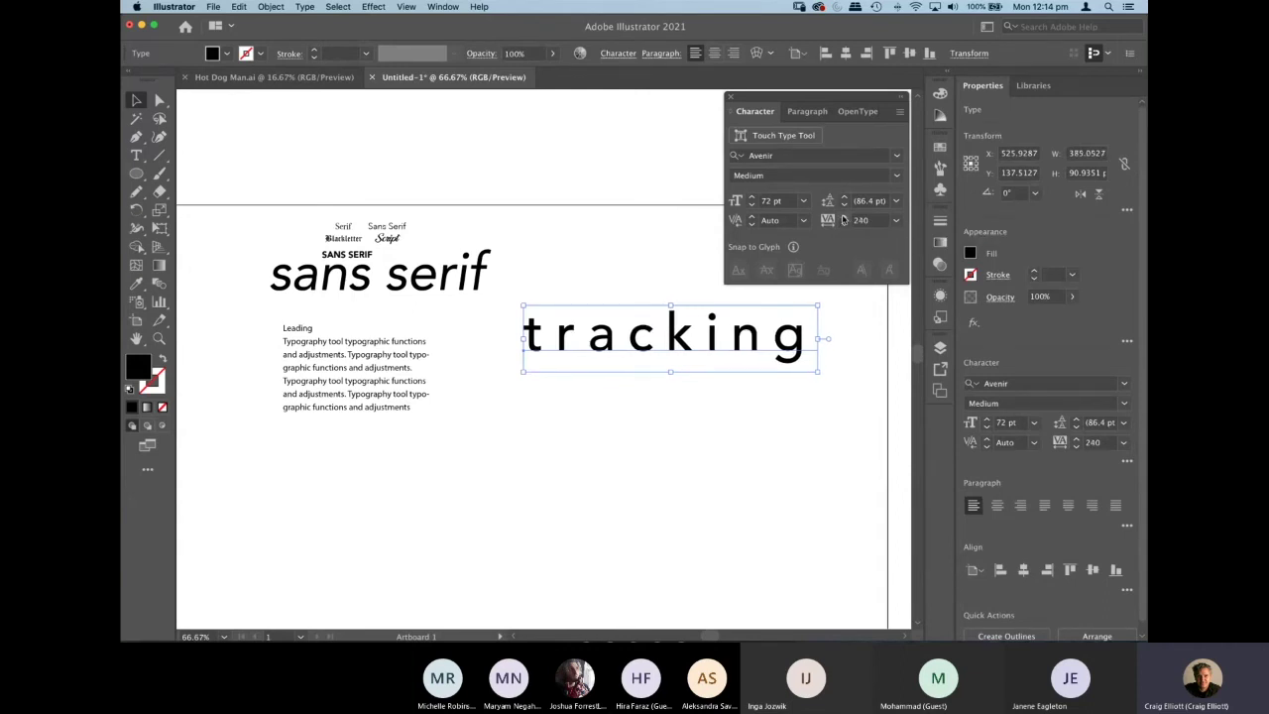
click(845, 216)
click(845, 216)
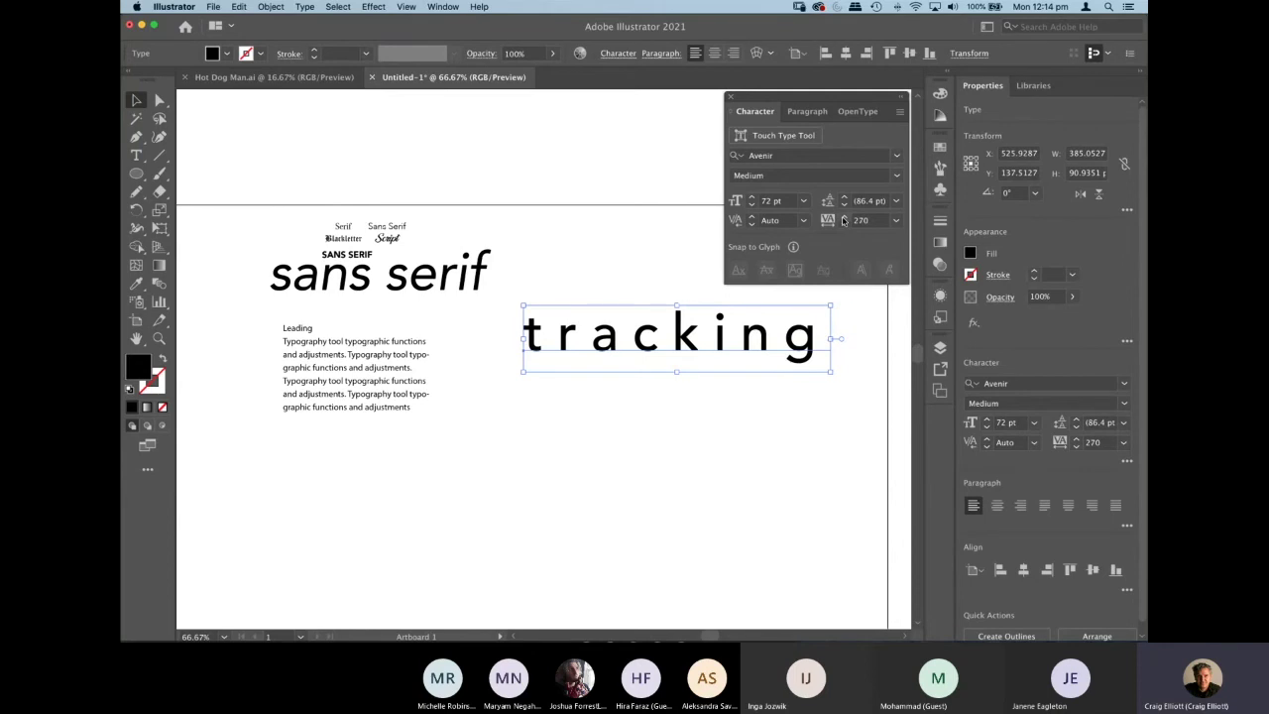
click(843, 216)
click(844, 216)
click(844, 216)
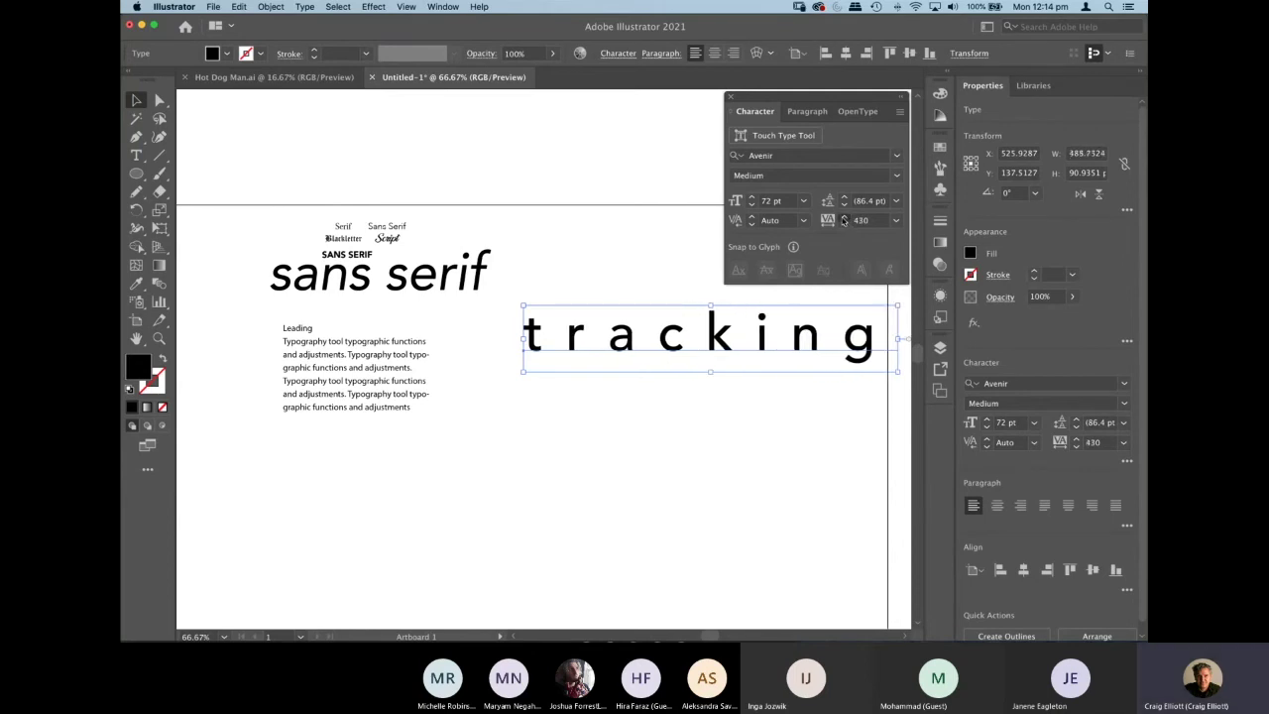
click(843, 216)
Move the widely tracked "tracking" text beneath the paragraph block, at about X 130 px, Y 340 px.
drag(694, 342, 650, 360)
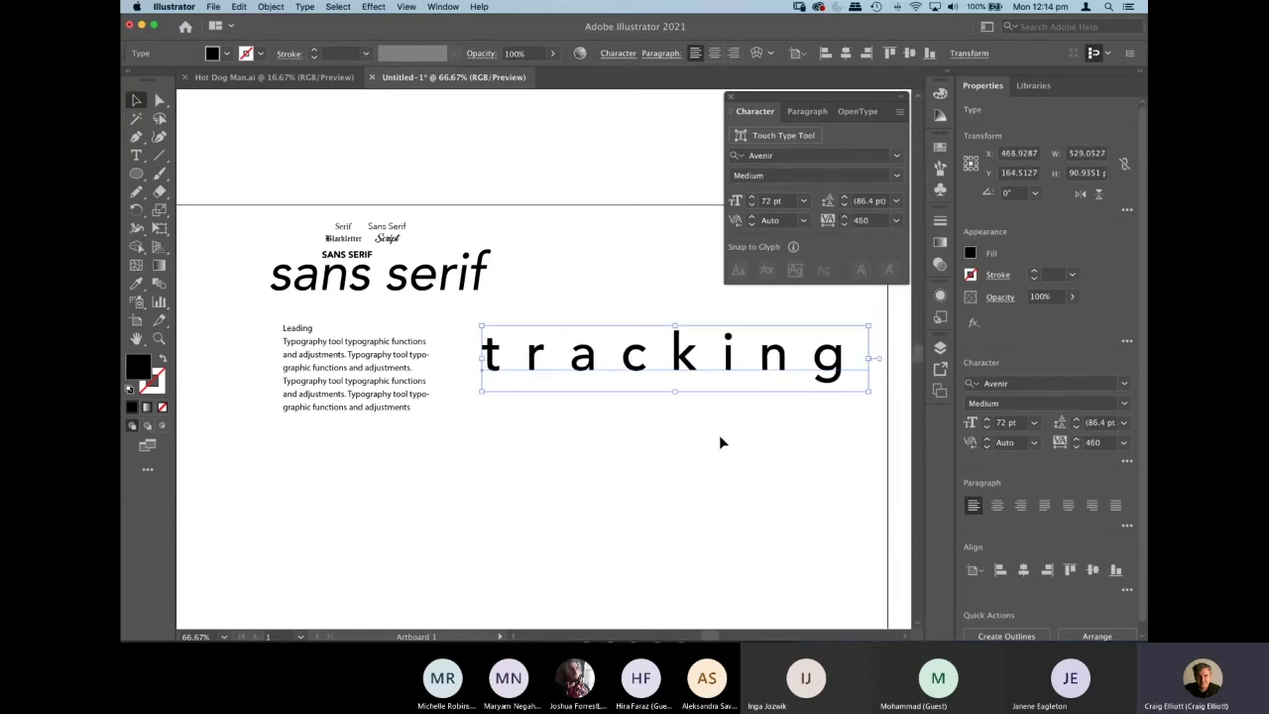
click(745, 523)
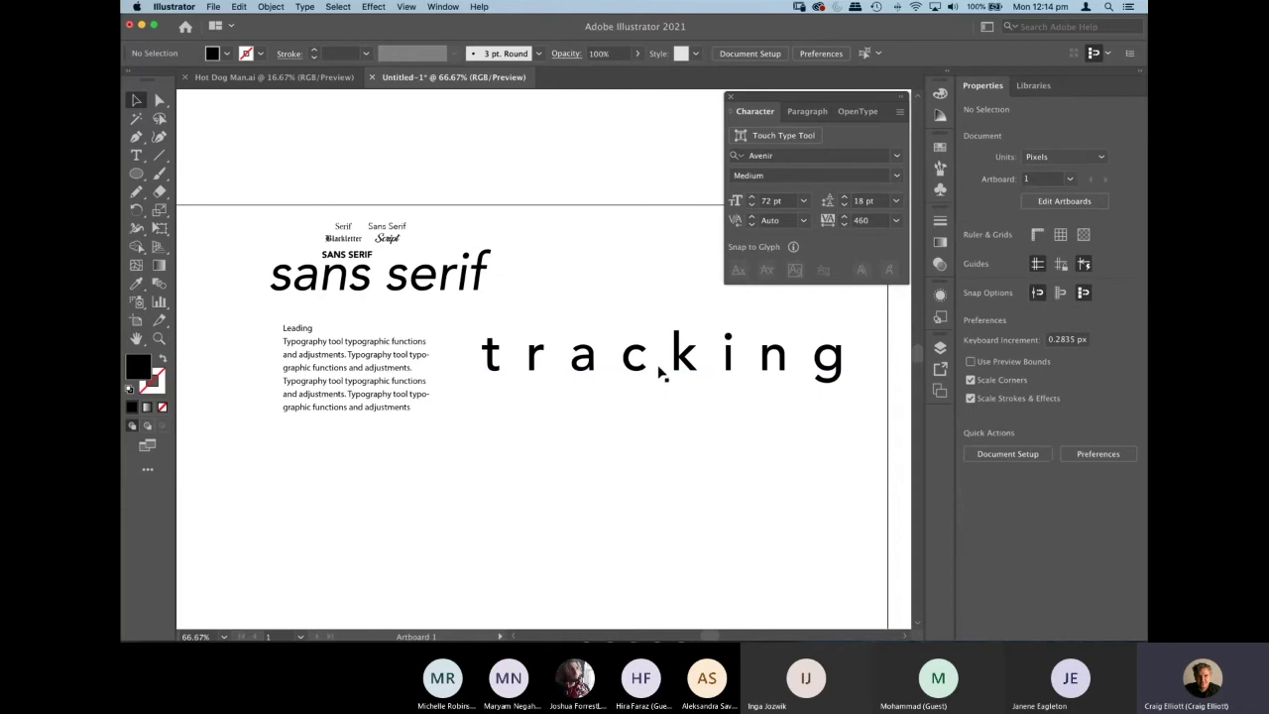
drag(686, 362, 693, 354)
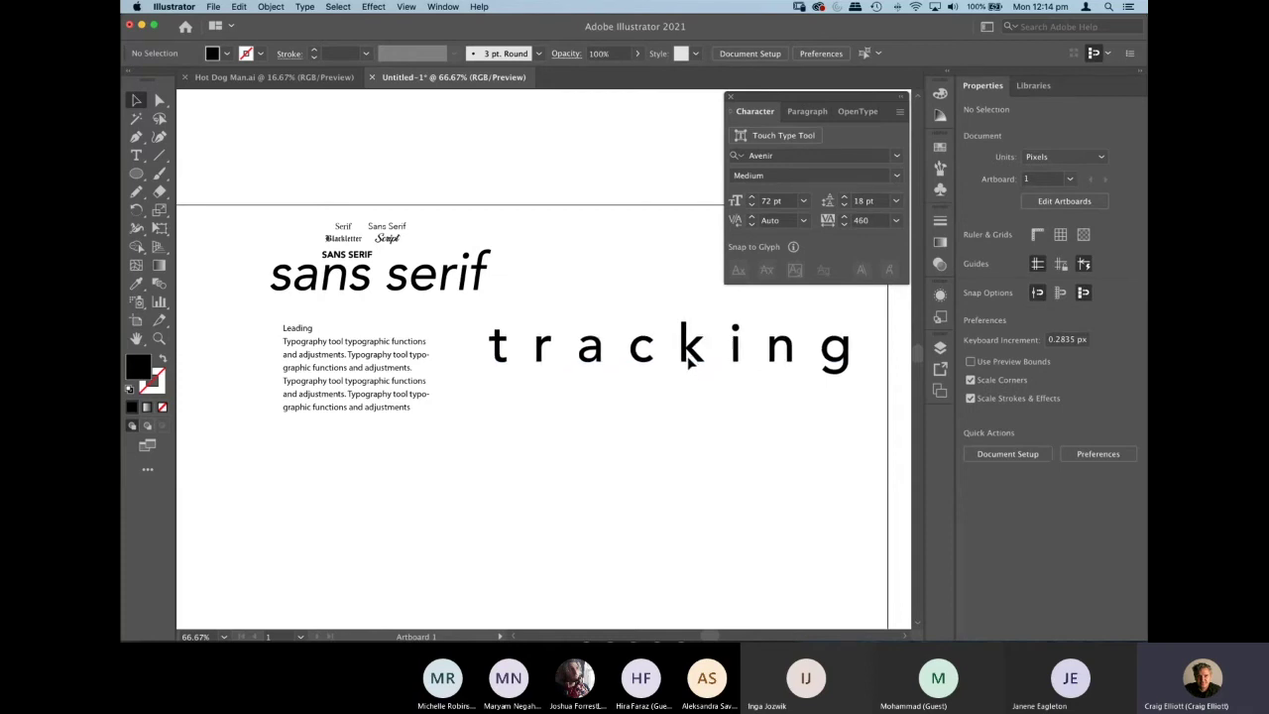
click(688, 456)
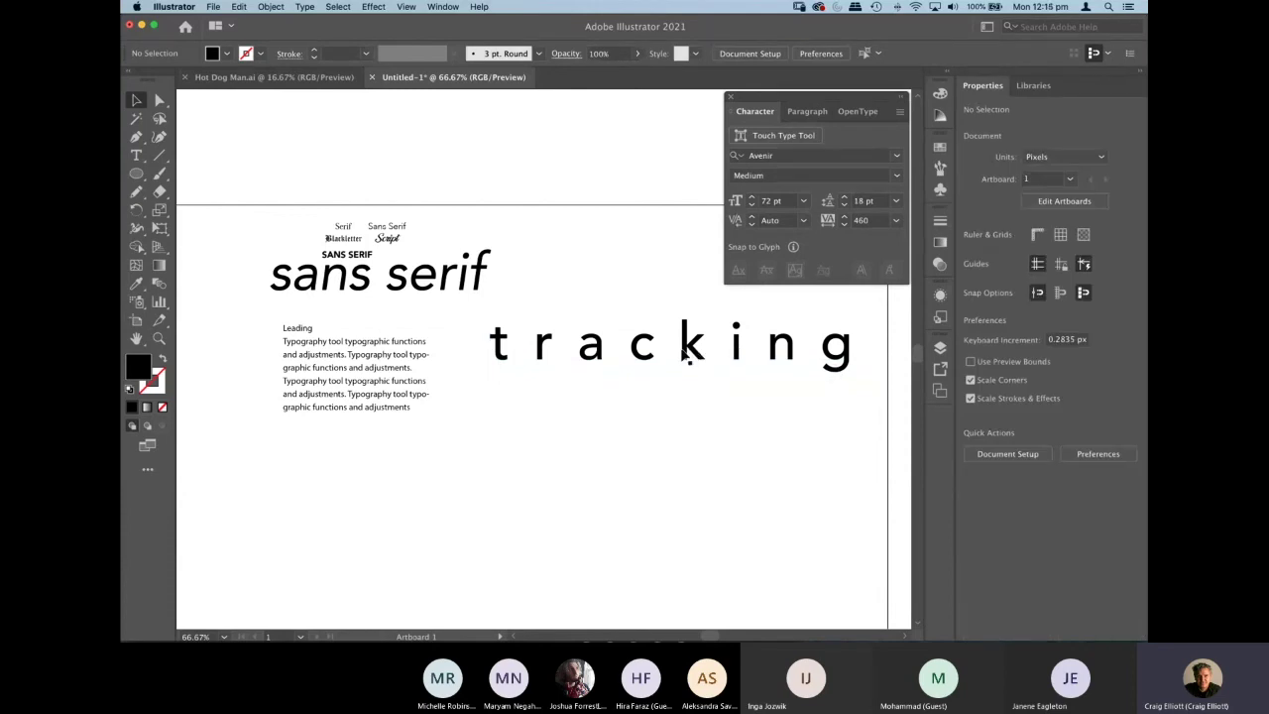
drag(691, 349, 431, 487)
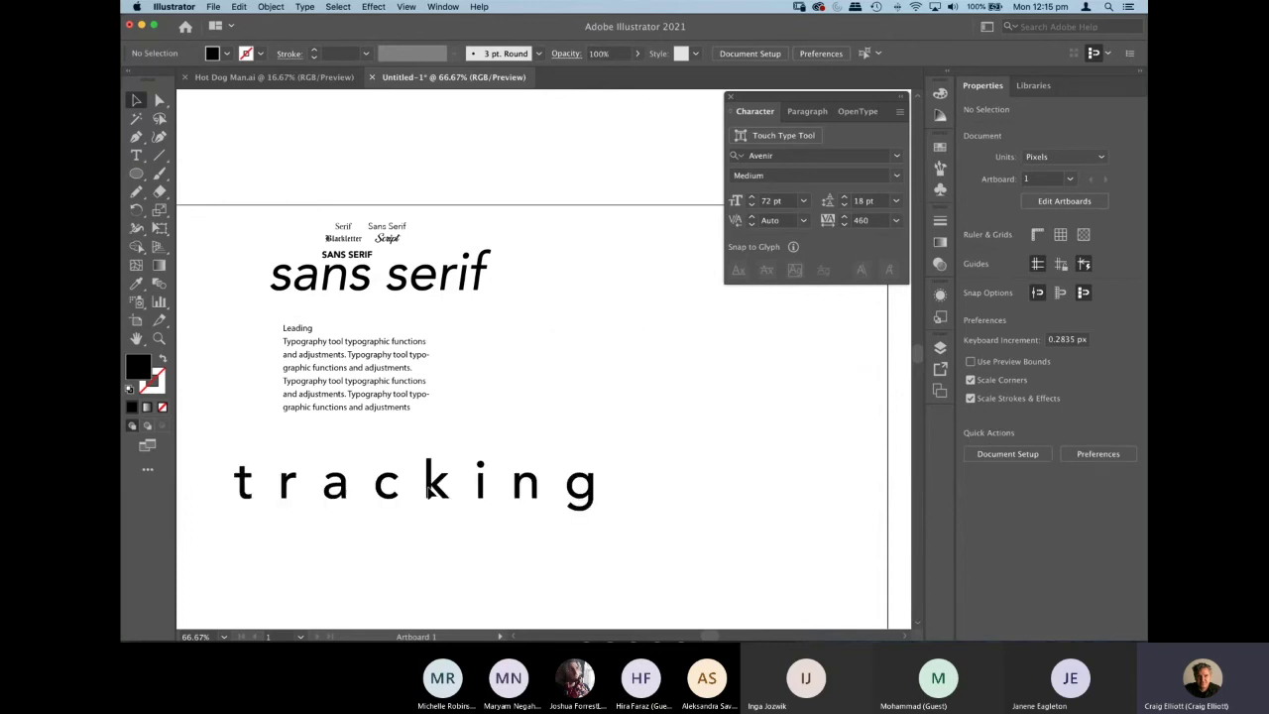
Try a tracking value of 860 on the "tracking" text, and raise it further to 1200.
click(431, 487)
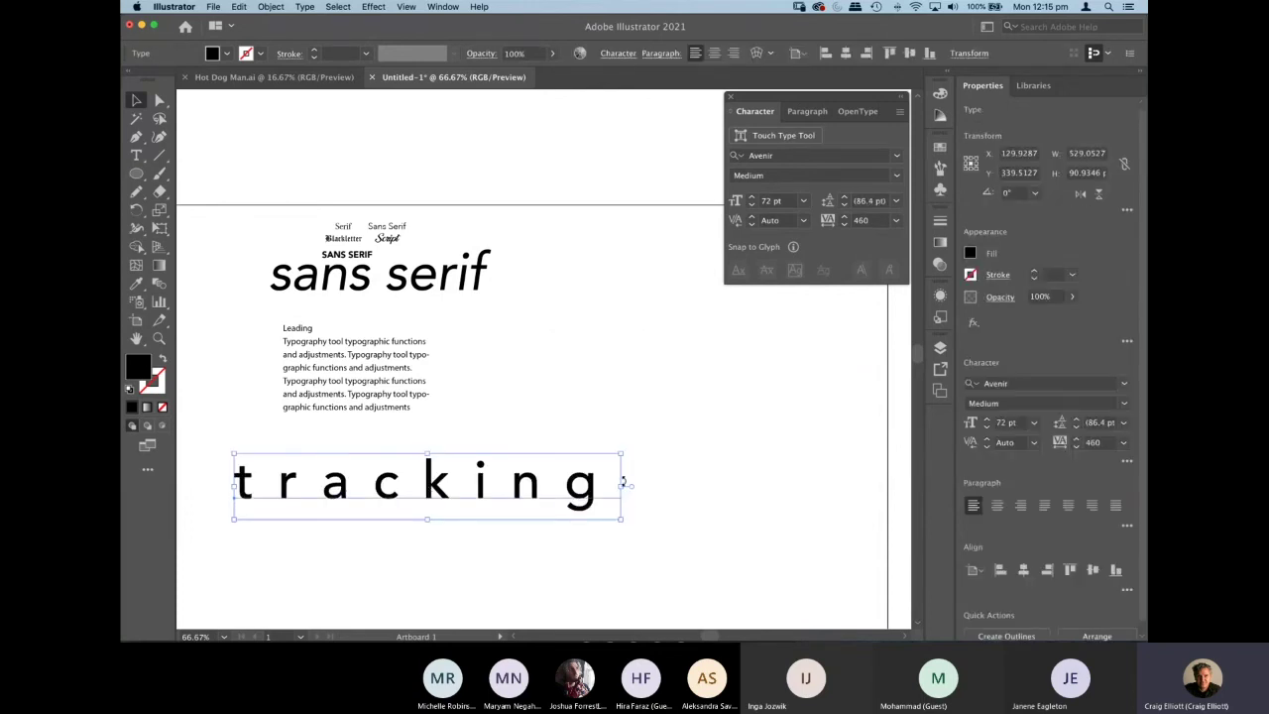
double_click(861, 220)
text(860)
key(Return)
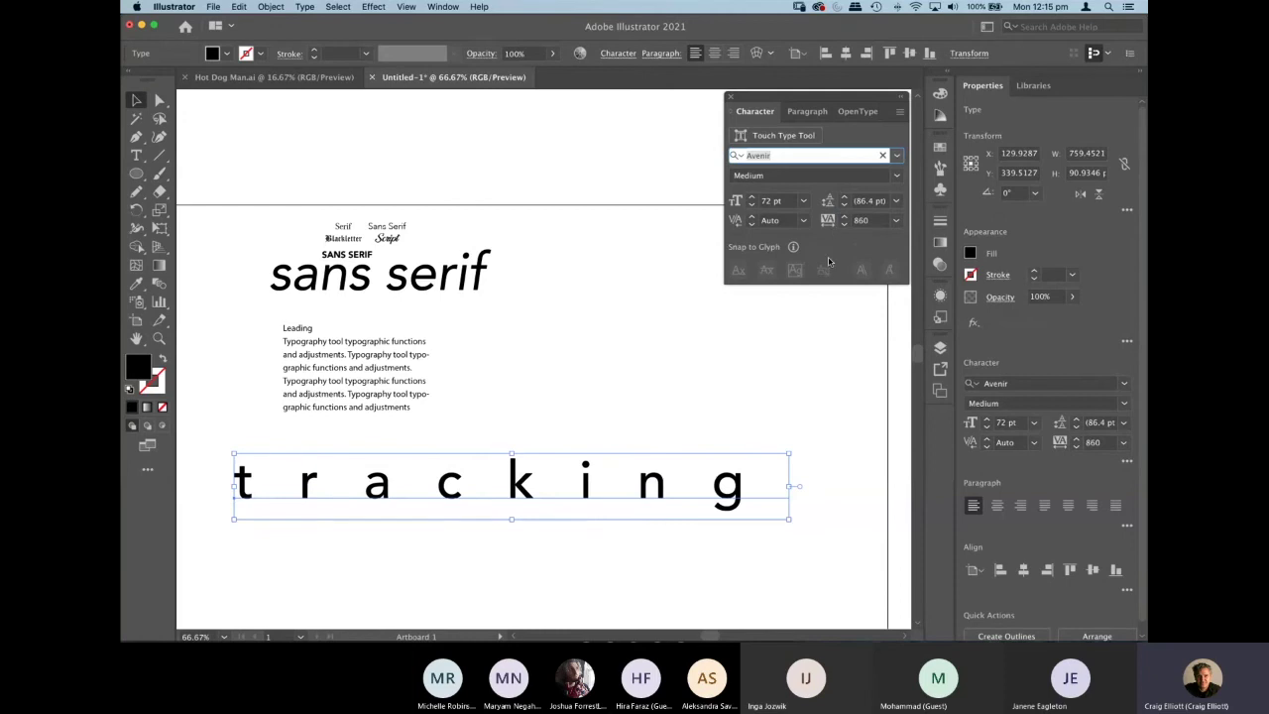
click(863, 220)
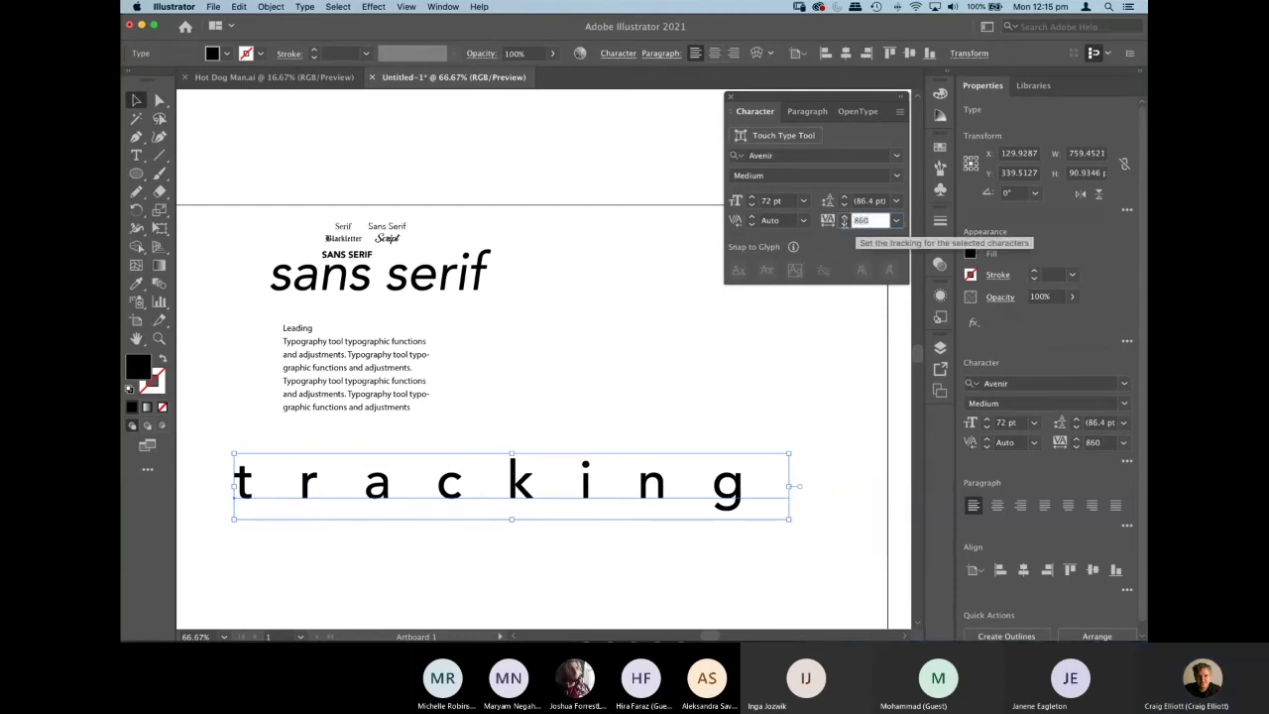
text(1200)
key(Return)
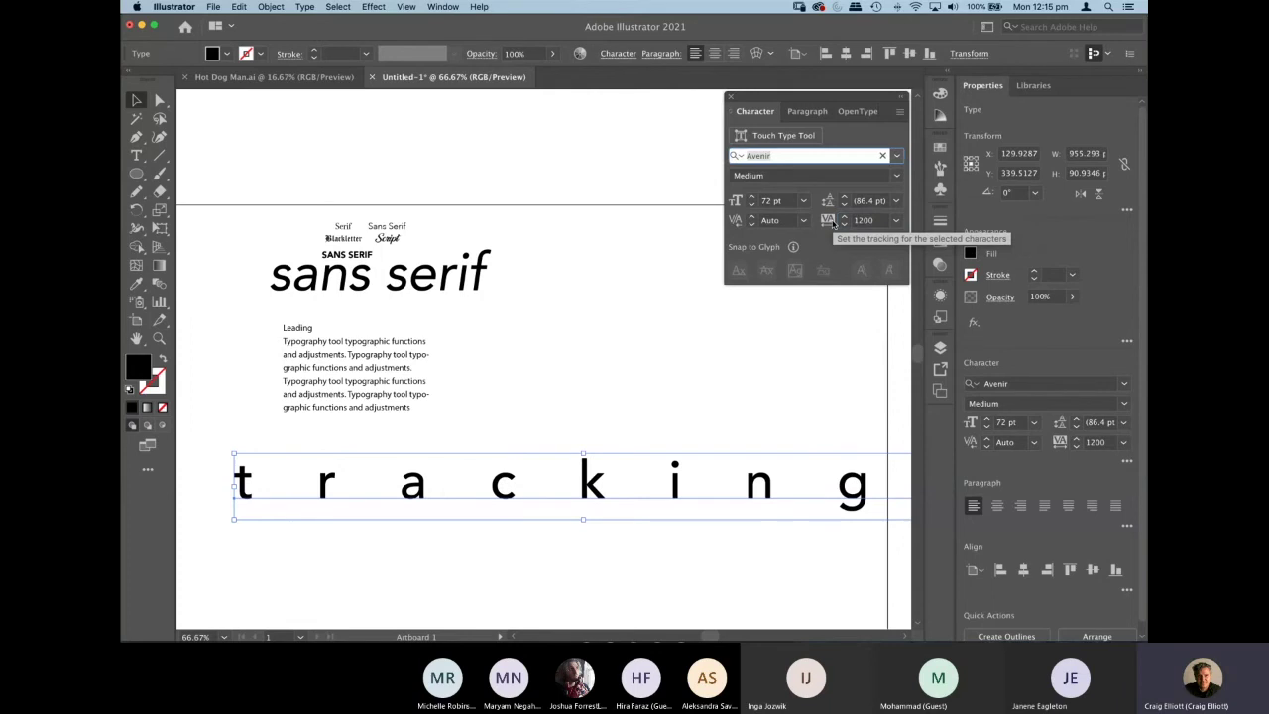
click(276, 163)
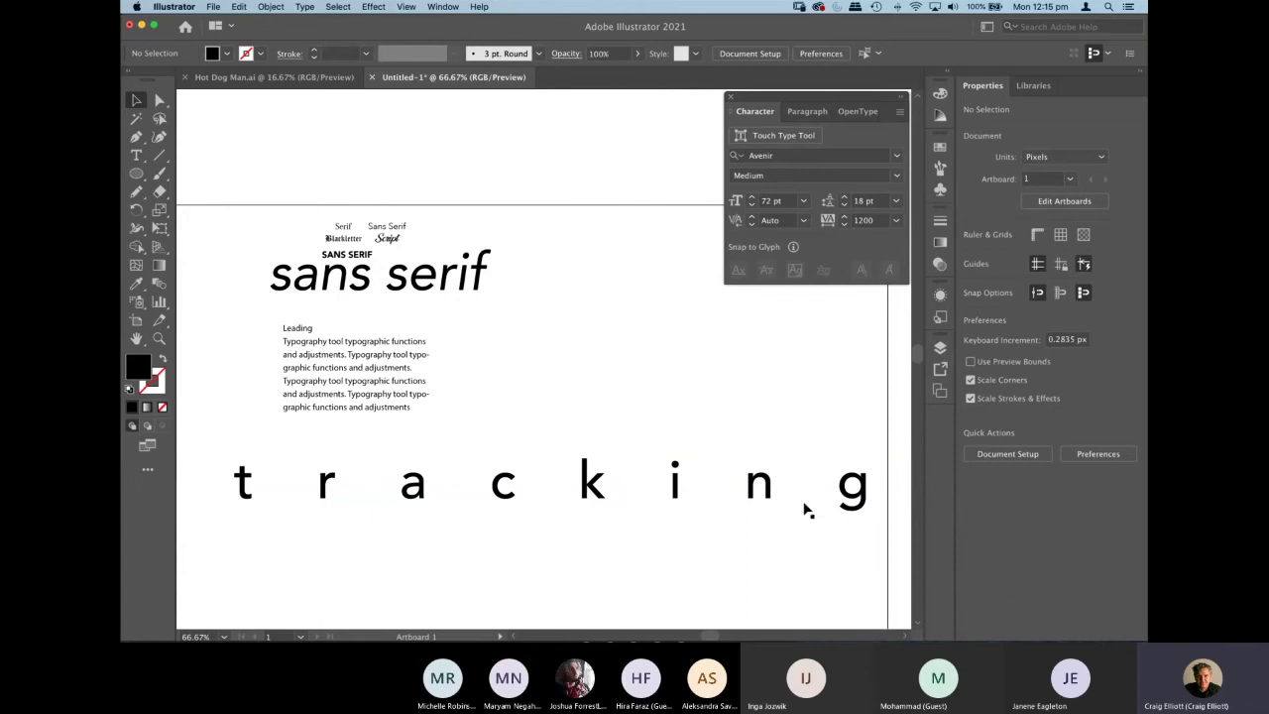
Tighten the "tracking" text to a tracking value of -100 and place it to the right of the paragraph block.
drag(587, 487, 586, 463)
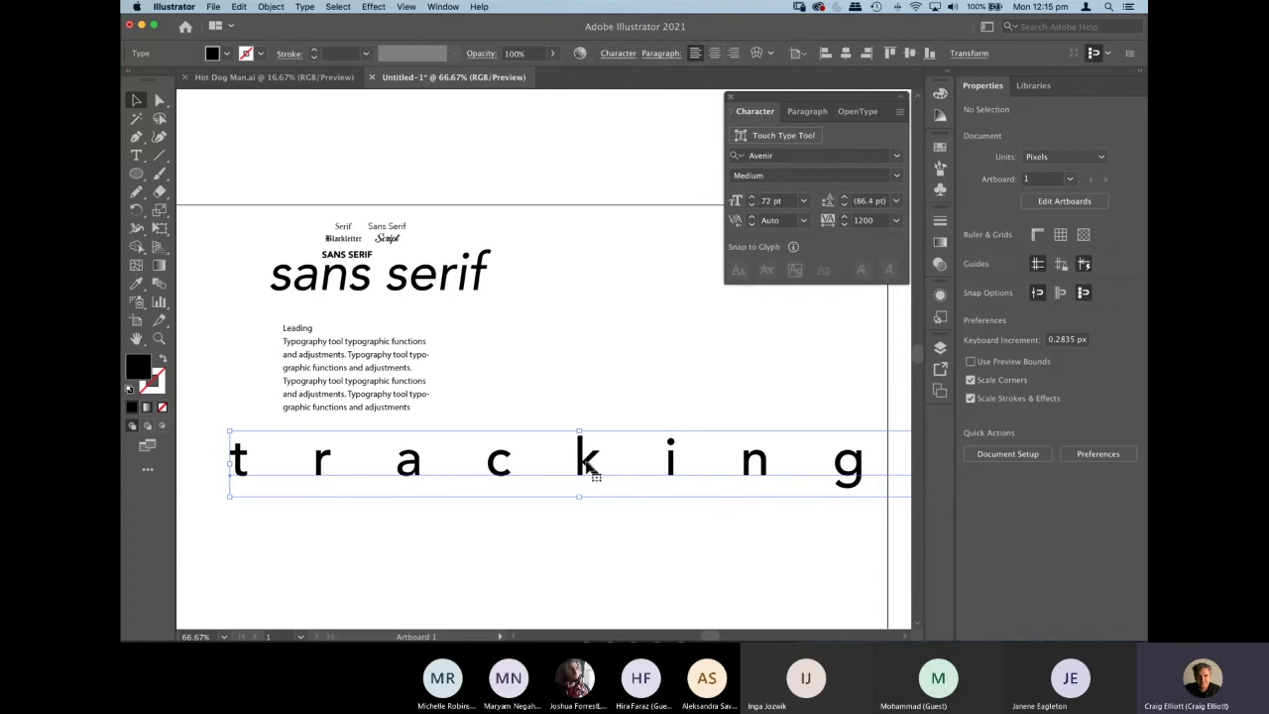
click(895, 220)
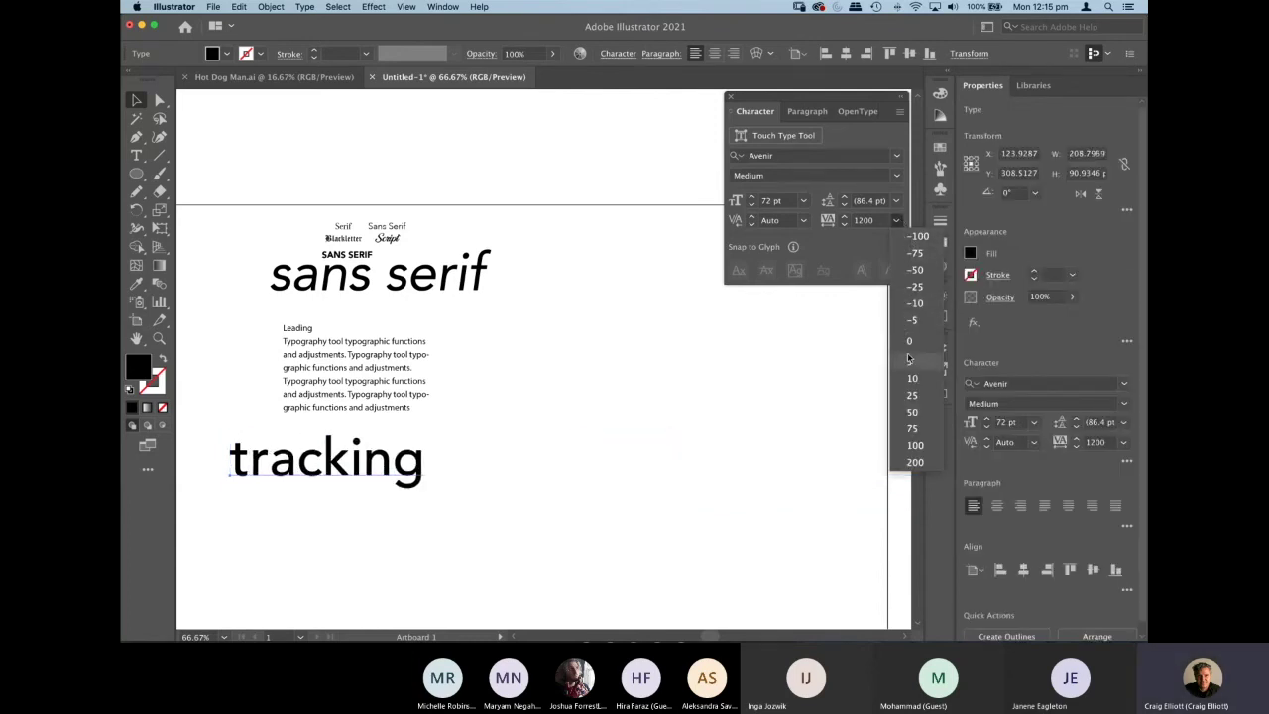
click(917, 238)
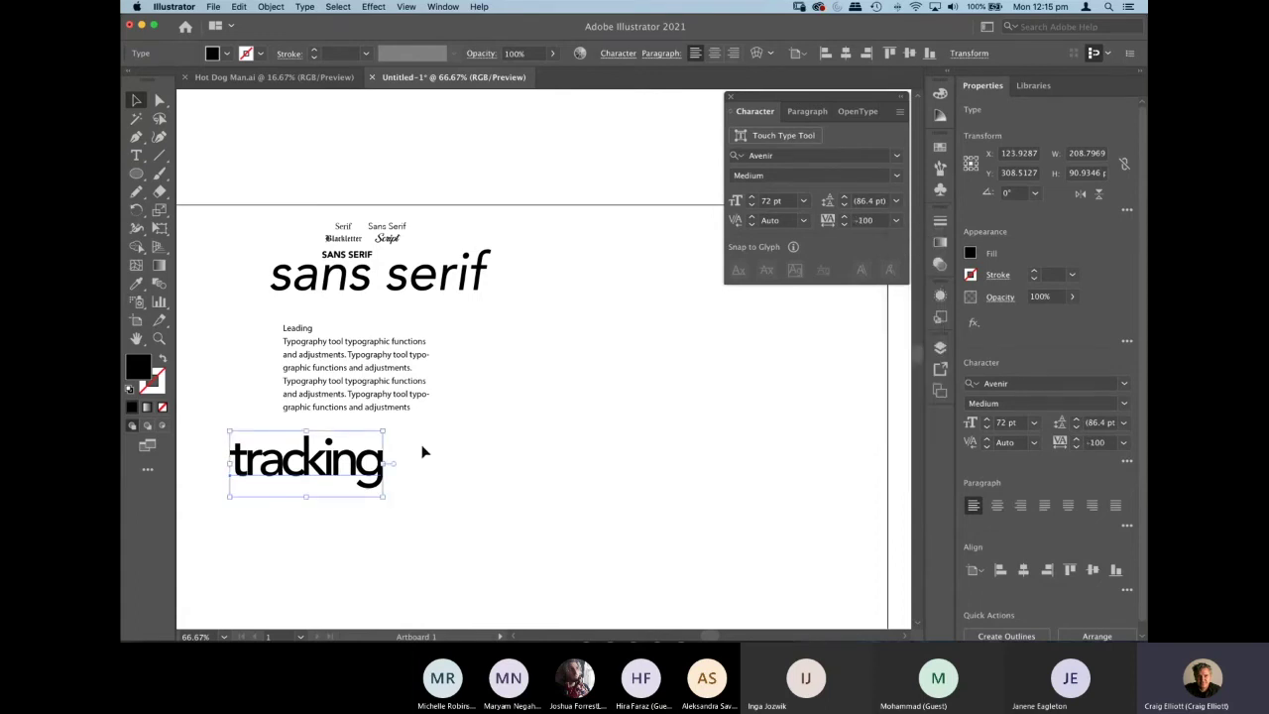
drag(367, 461, 647, 340)
click(696, 431)
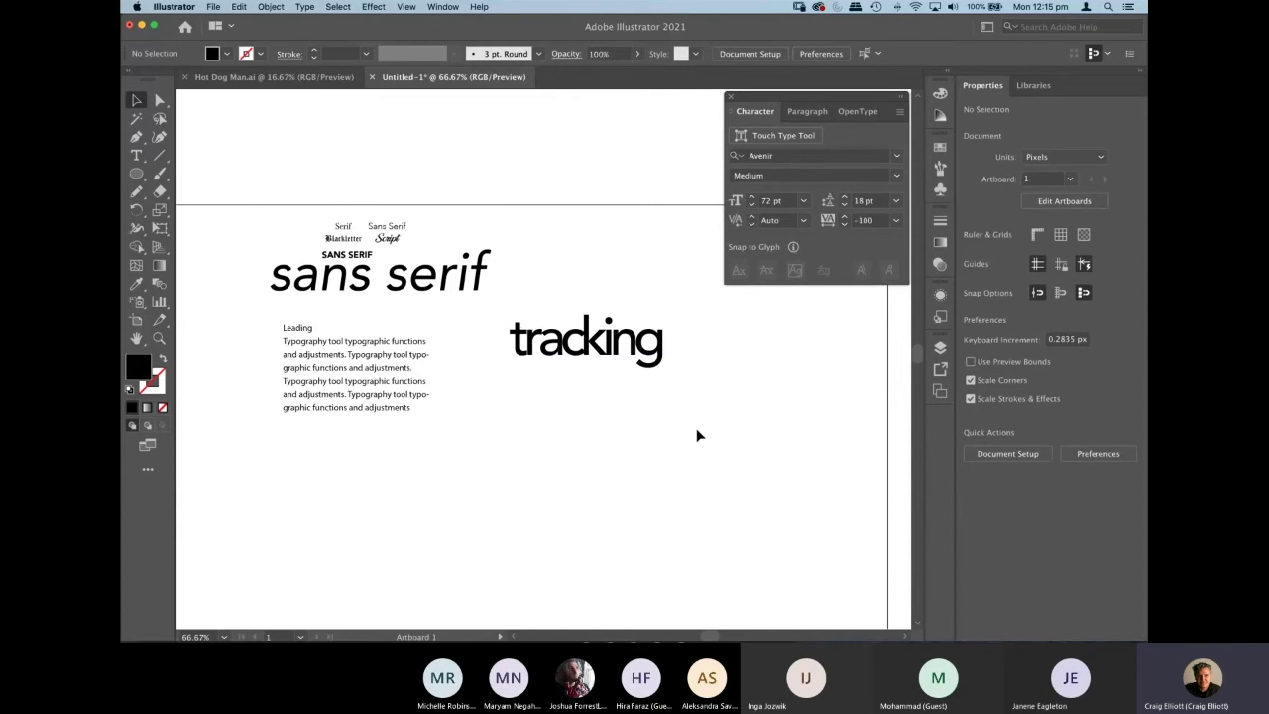
Duplicate the "tracking" text below itself at about X 507 px, Y 223 px, and raise the original to about Y 104 px.
key(super+equal)
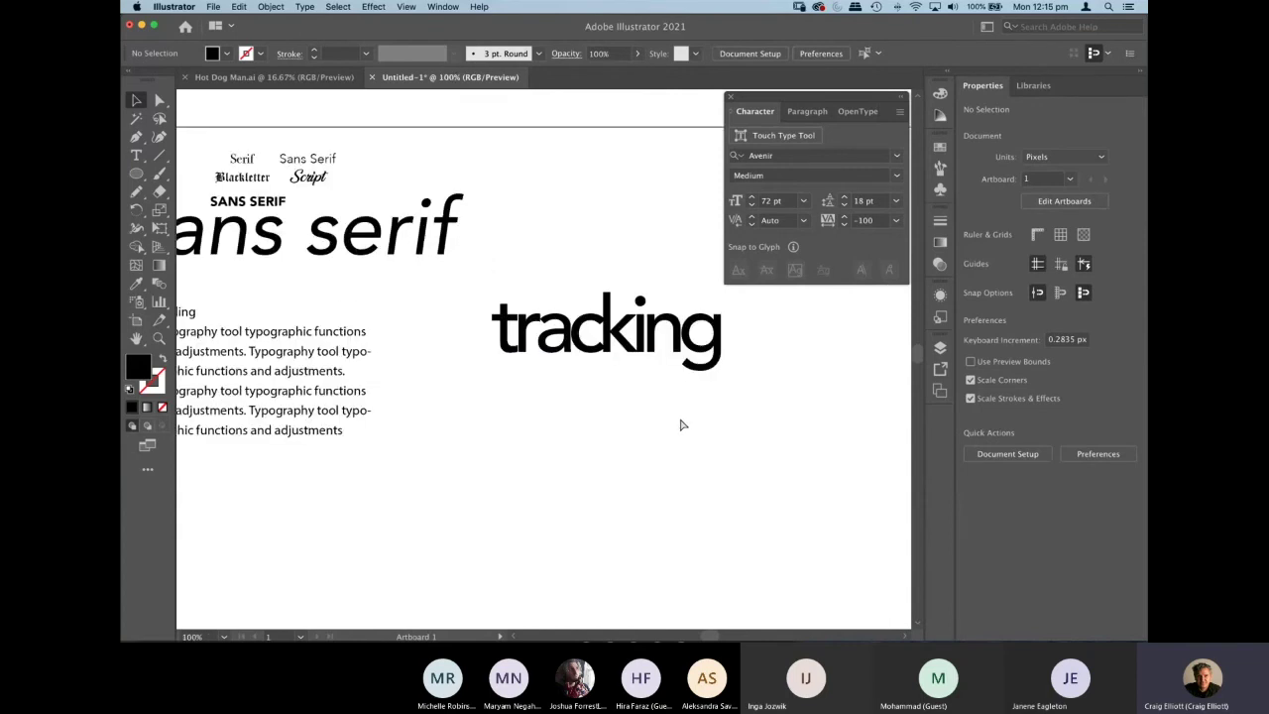
key(super+equal)
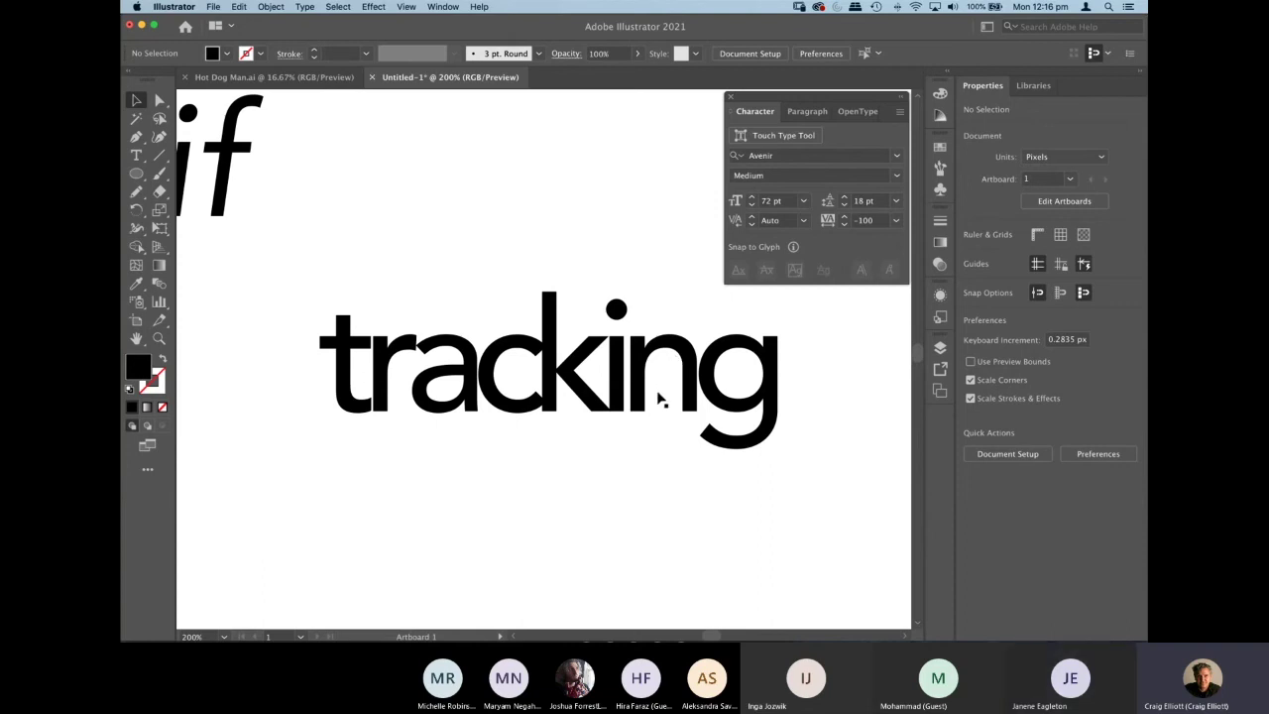
alt+drag(627, 396, 624, 561)
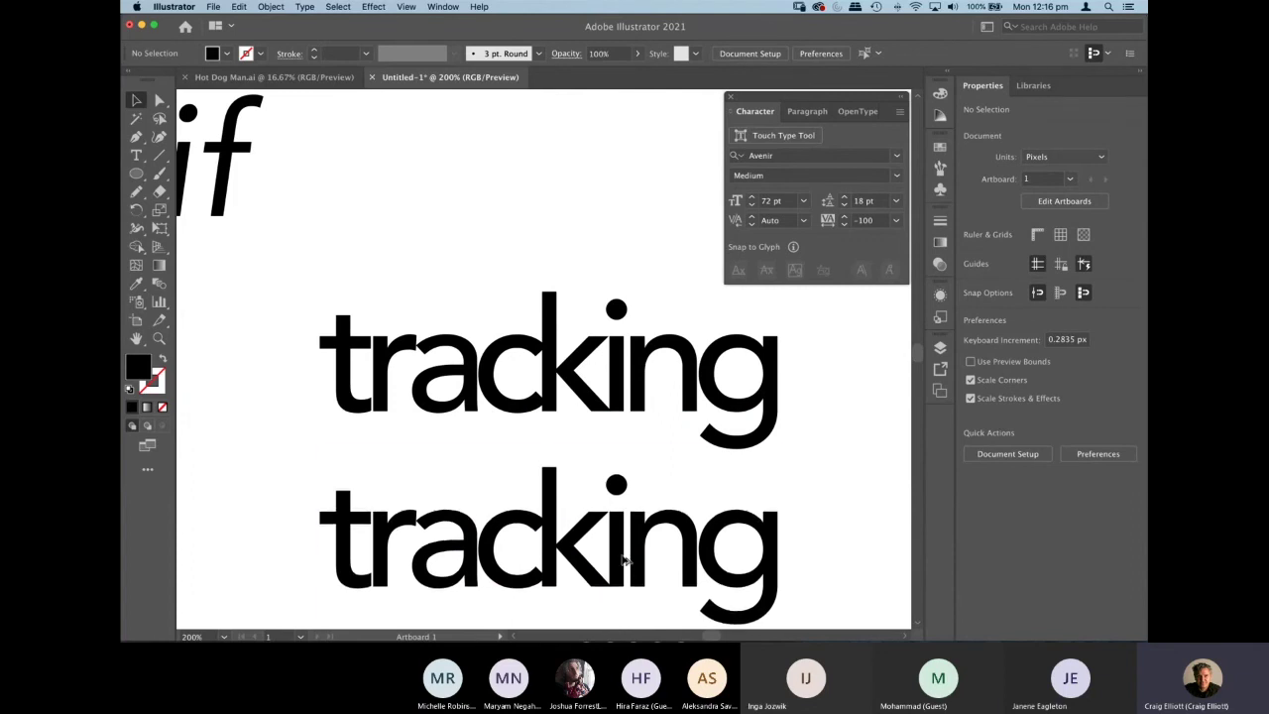
drag(580, 363, 579, 275)
drag(586, 406, 584, 288)
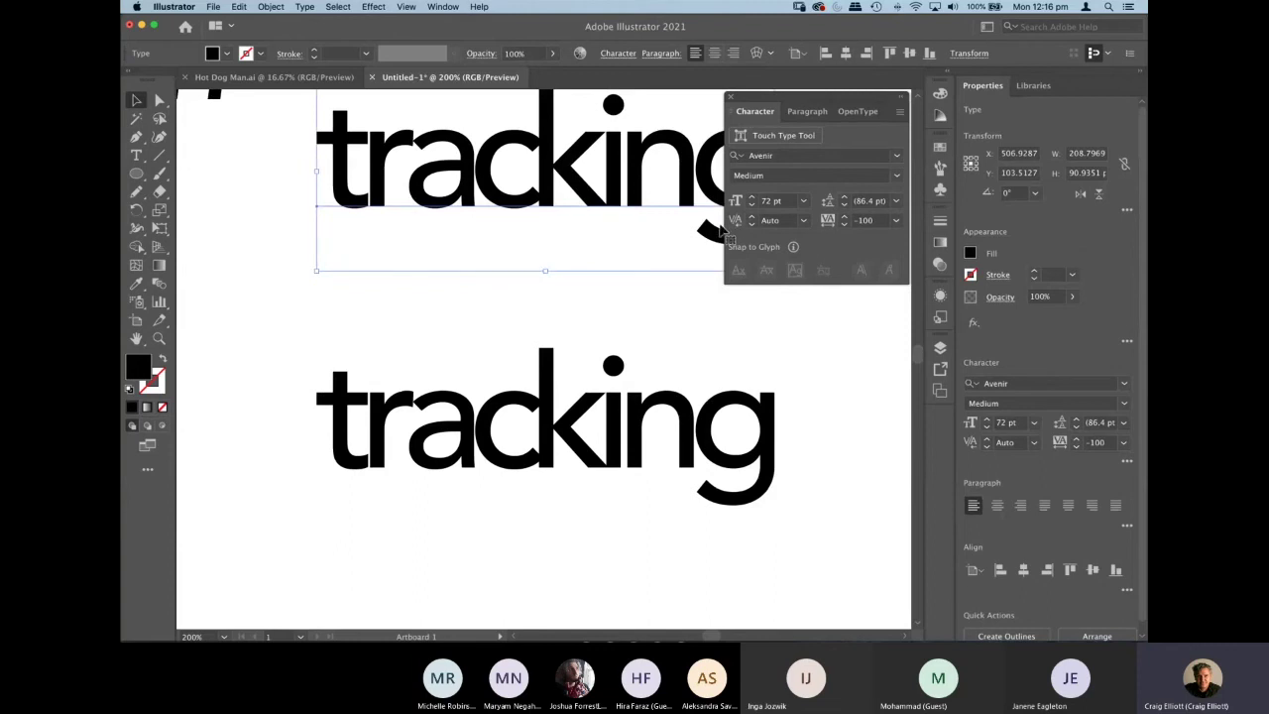
Replace the wording of the lower "tracking" copy with "kerning".
key(t)
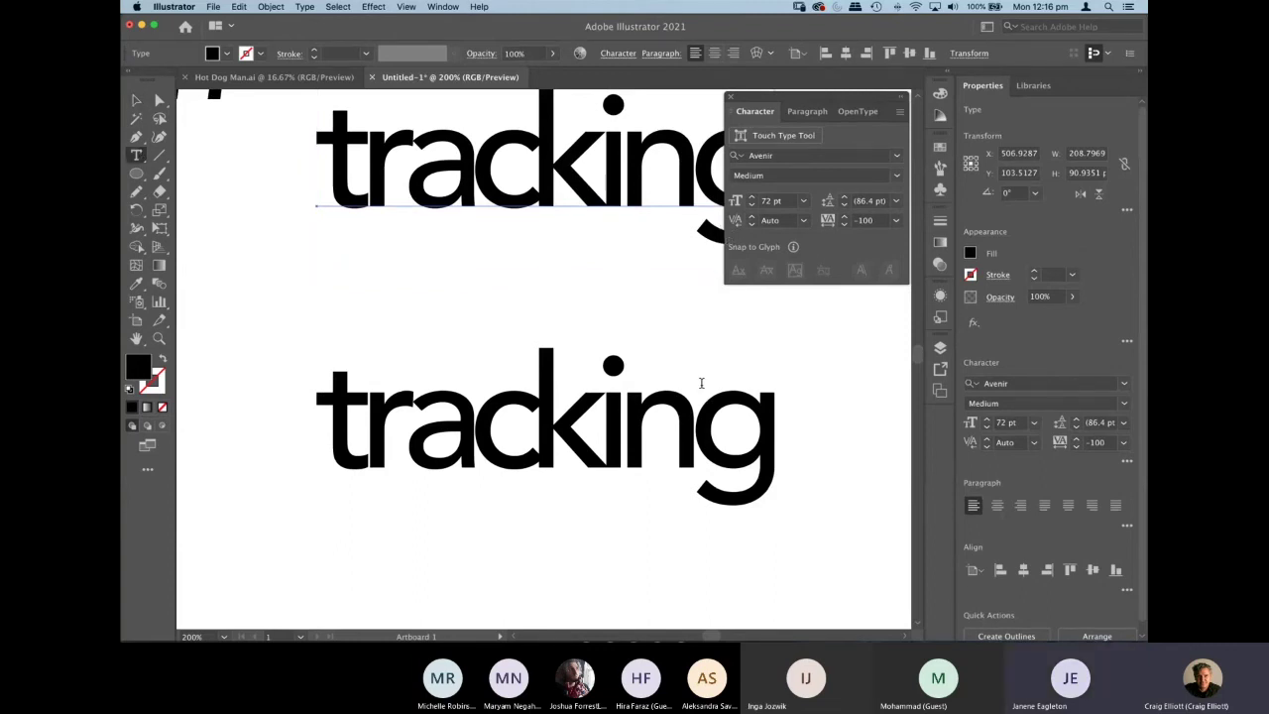
drag(772, 425, 508, 406)
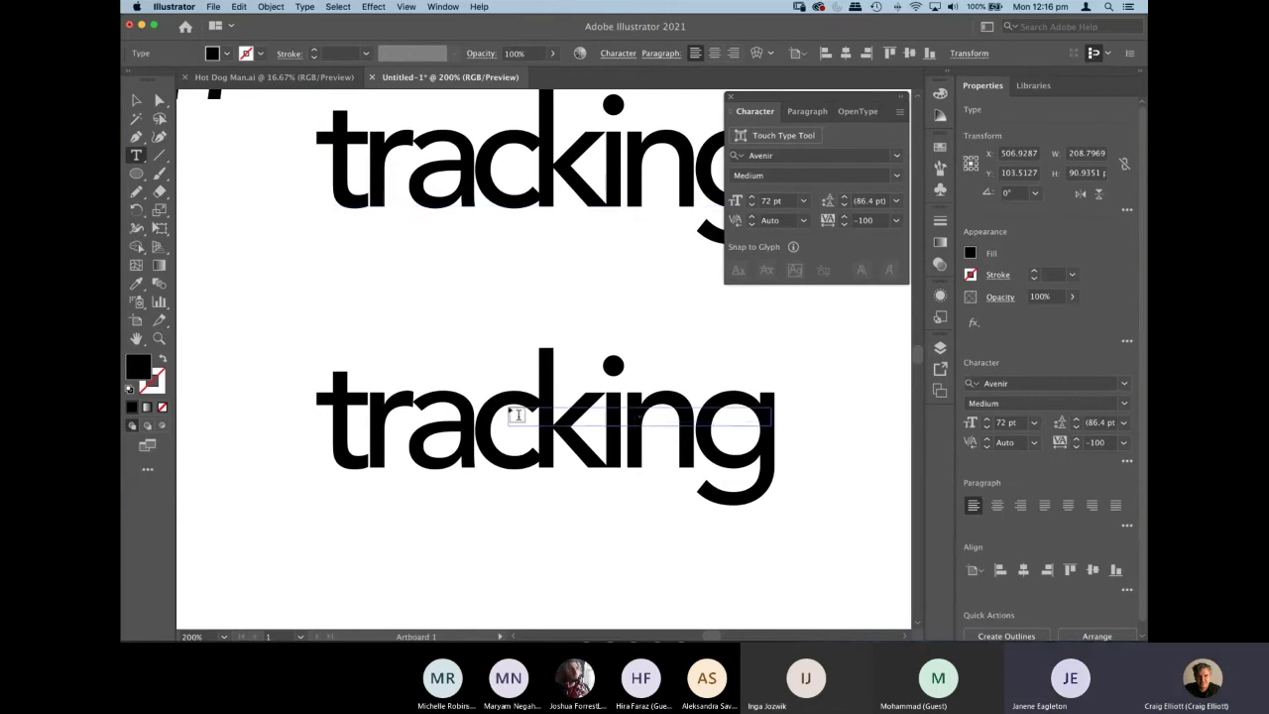
double_click(486, 423)
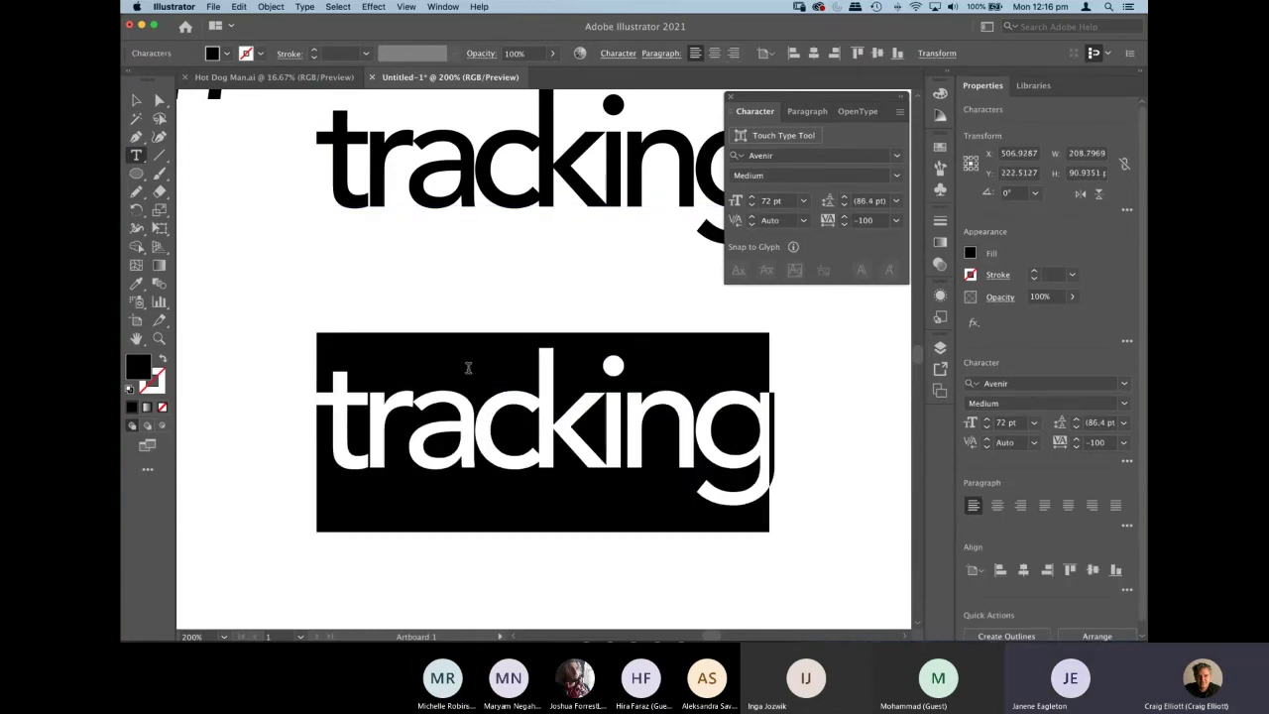
text(kernin)
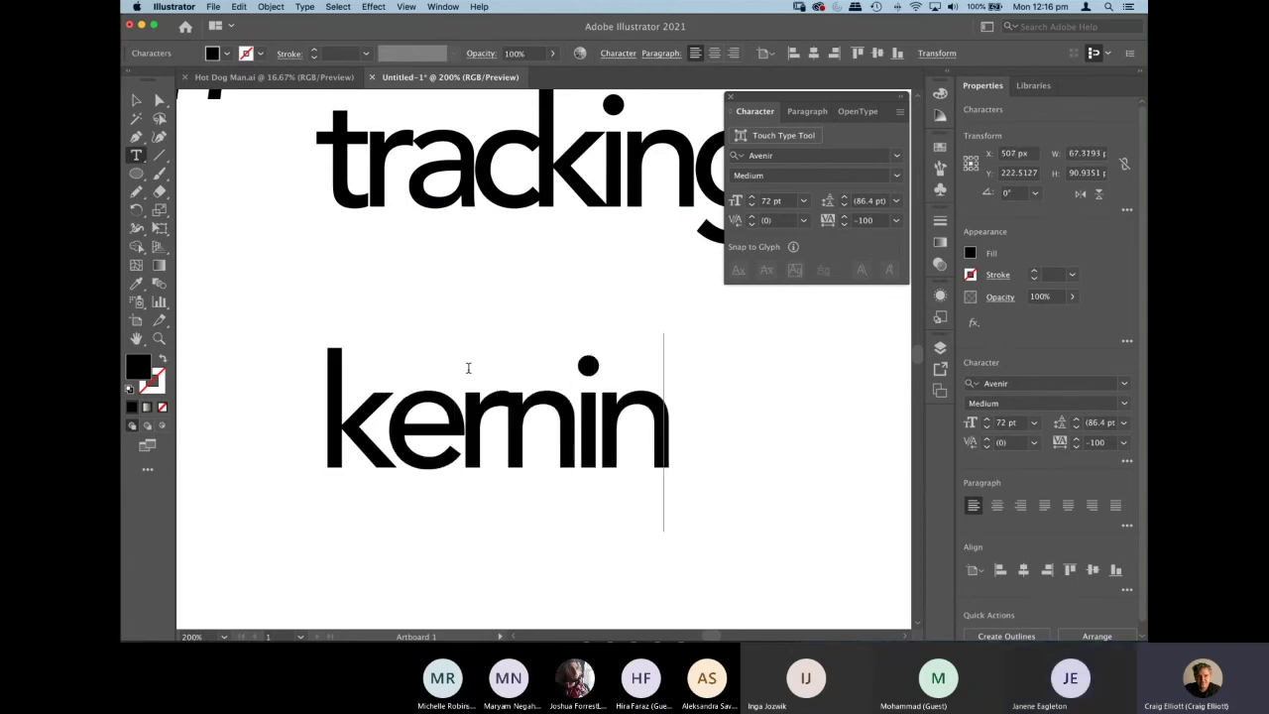
text(g)
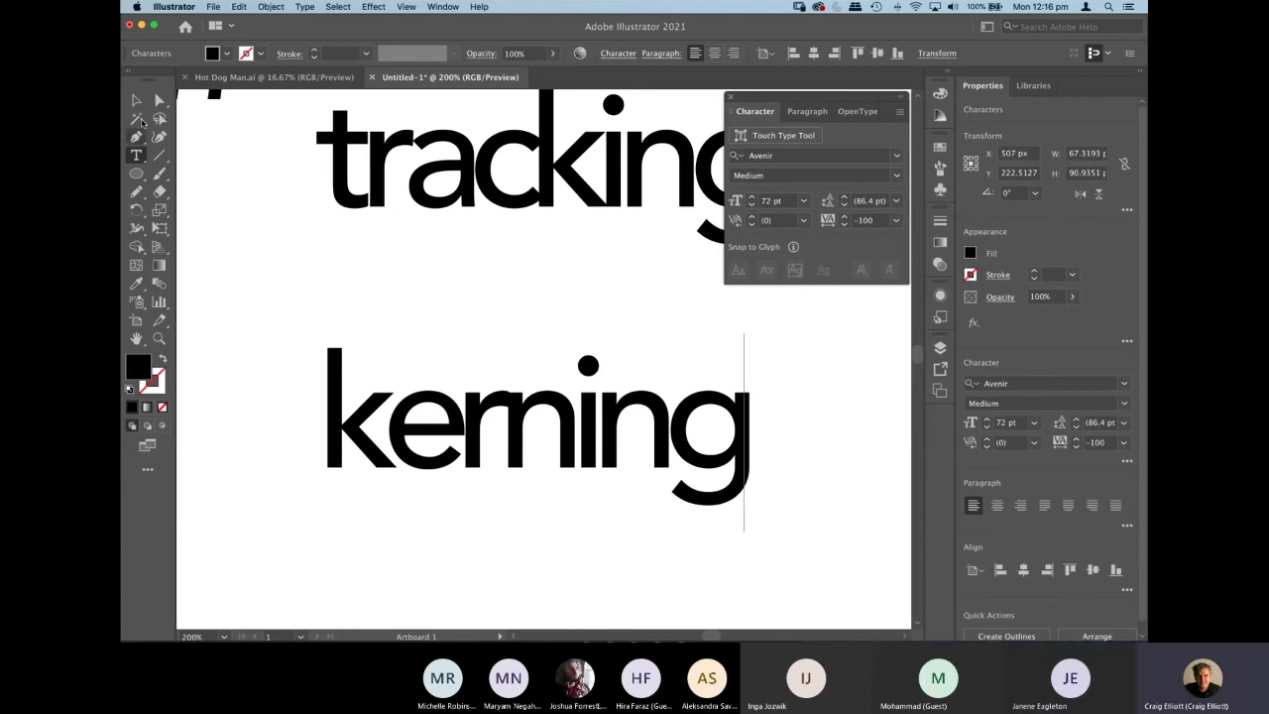
key(Escape)
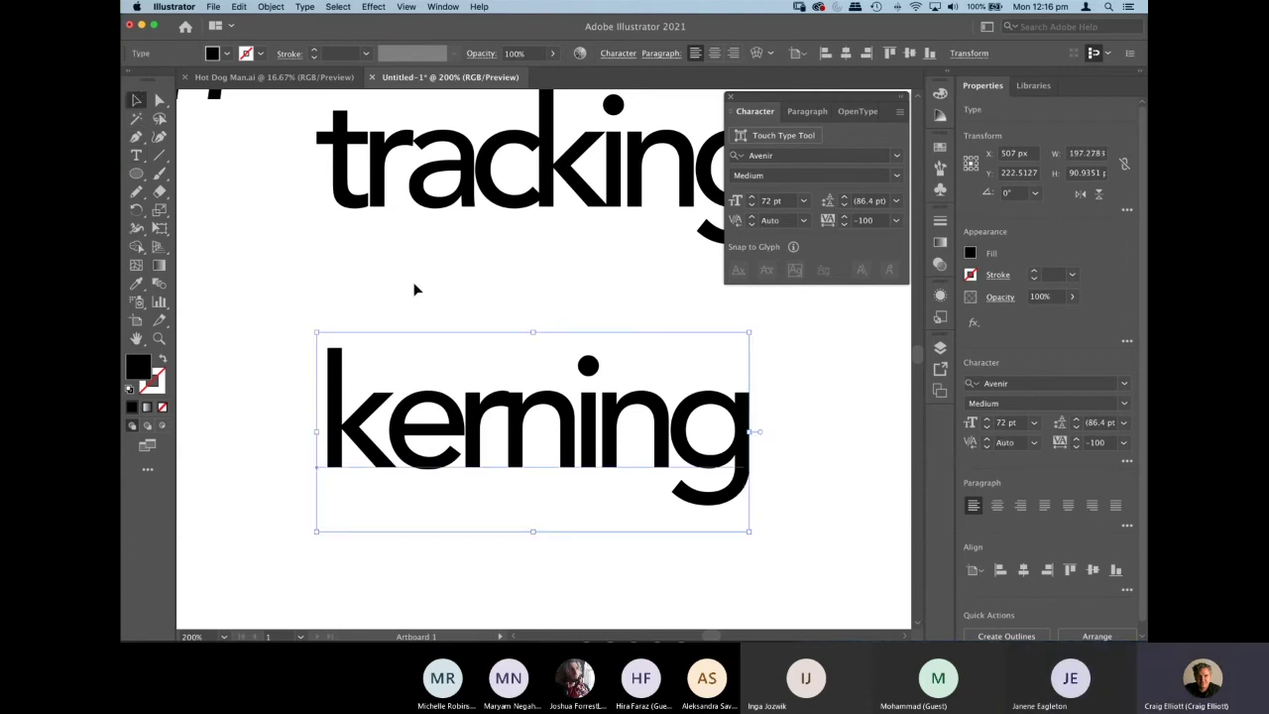
click(545, 284)
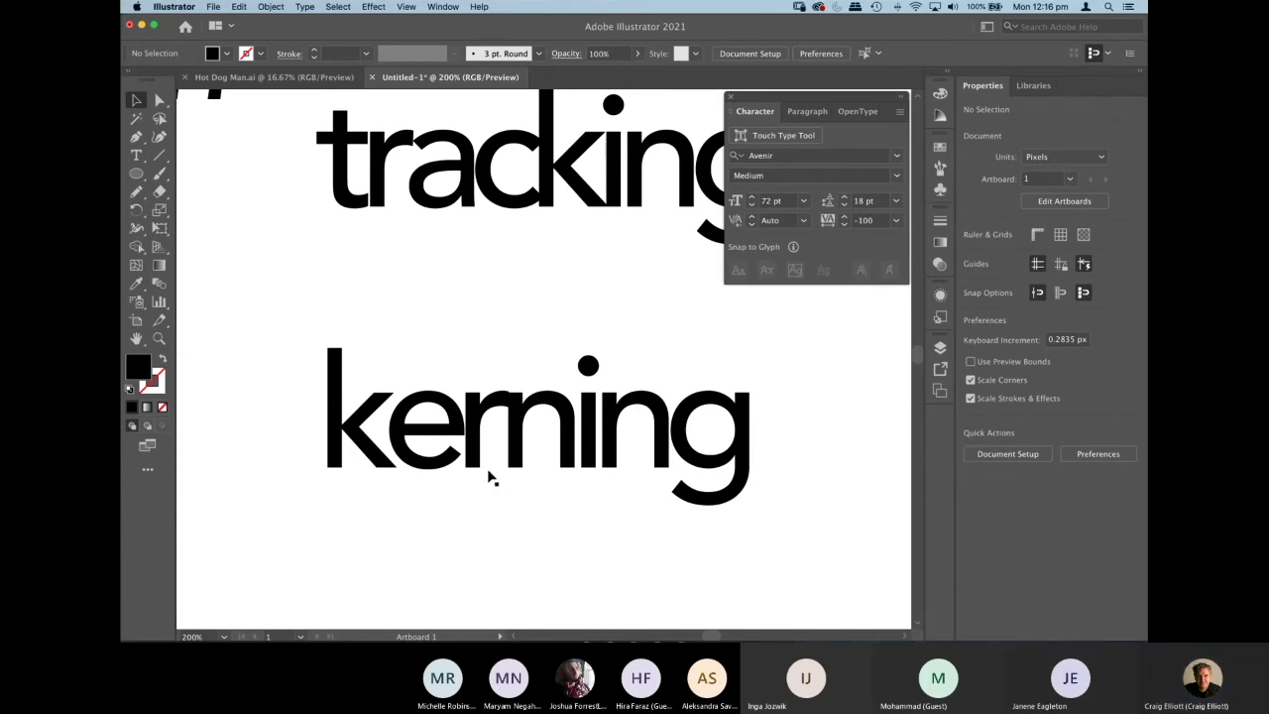
Kern the pair "r" and "n" in the "kerning" text, trying 75 and 50 before settling on 25.
click(518, 458)
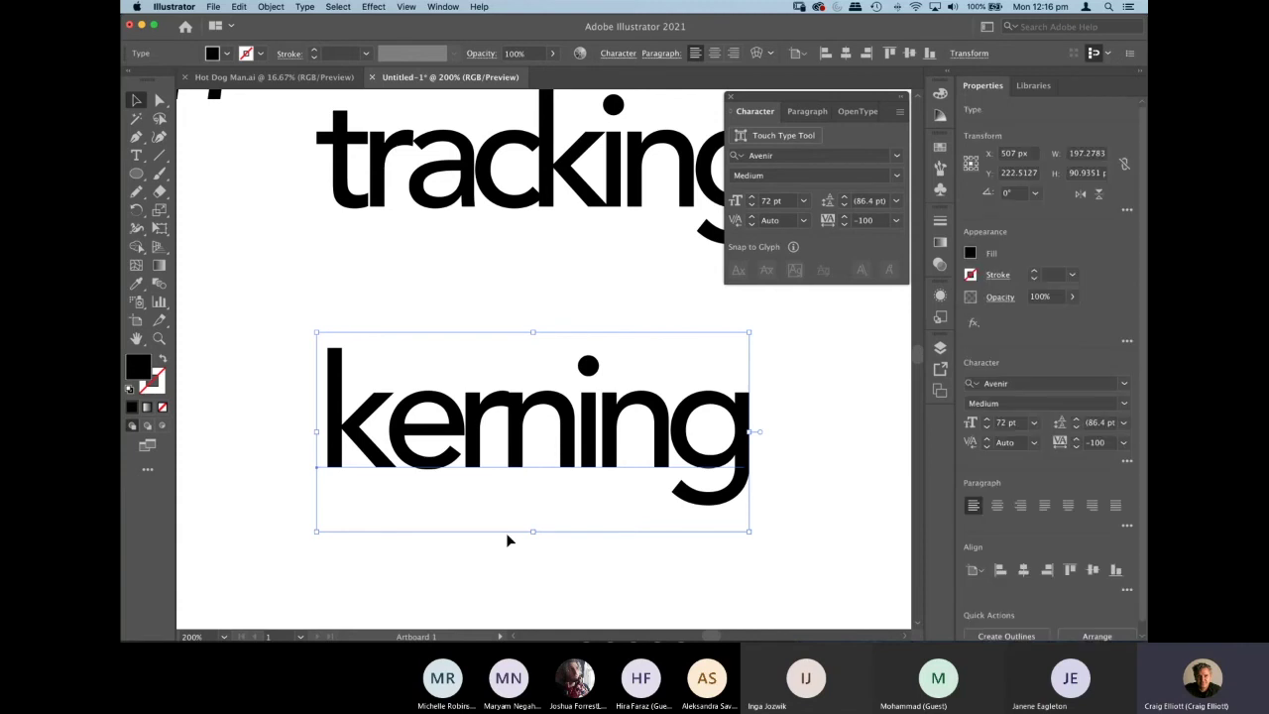
click(137, 156)
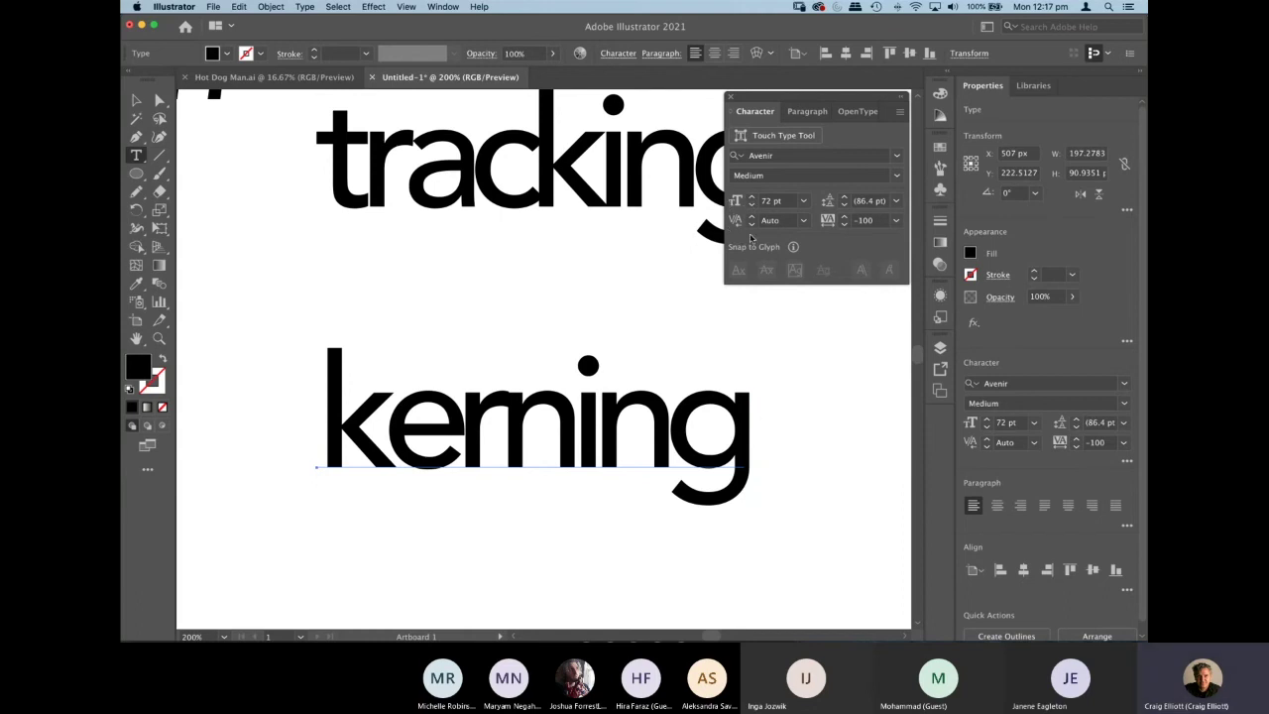
click(504, 429)
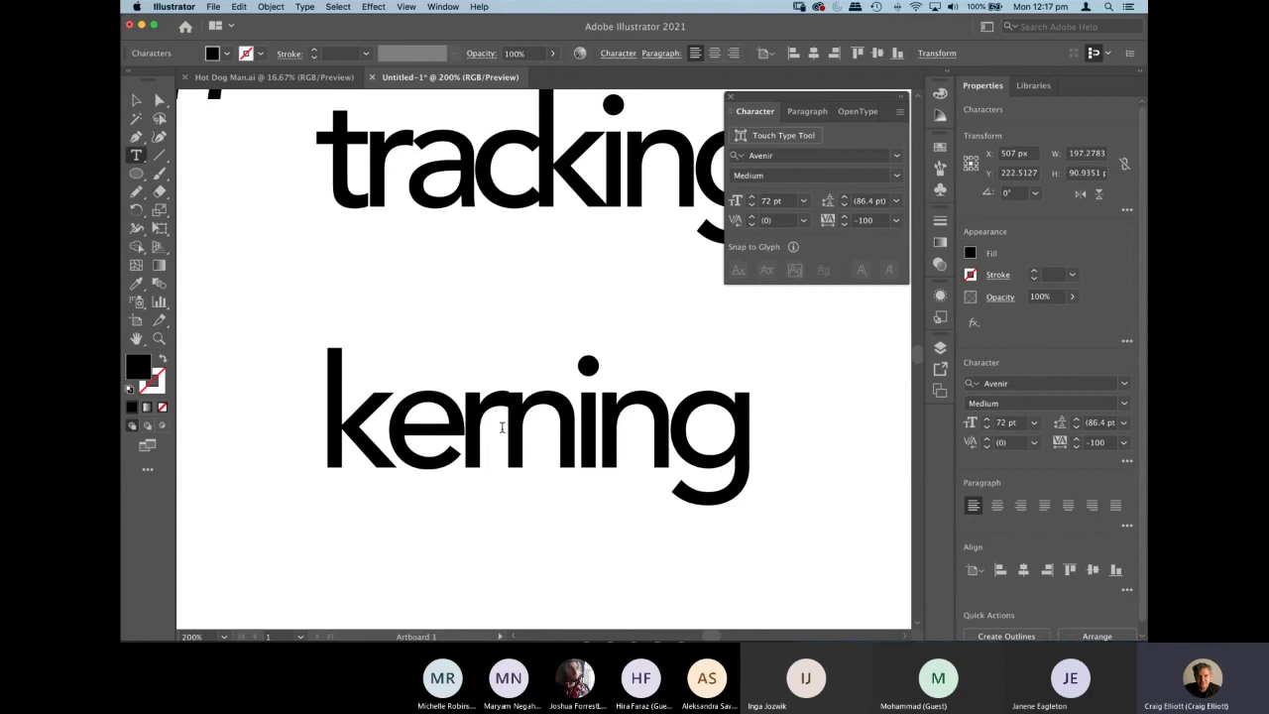
click(803, 220)
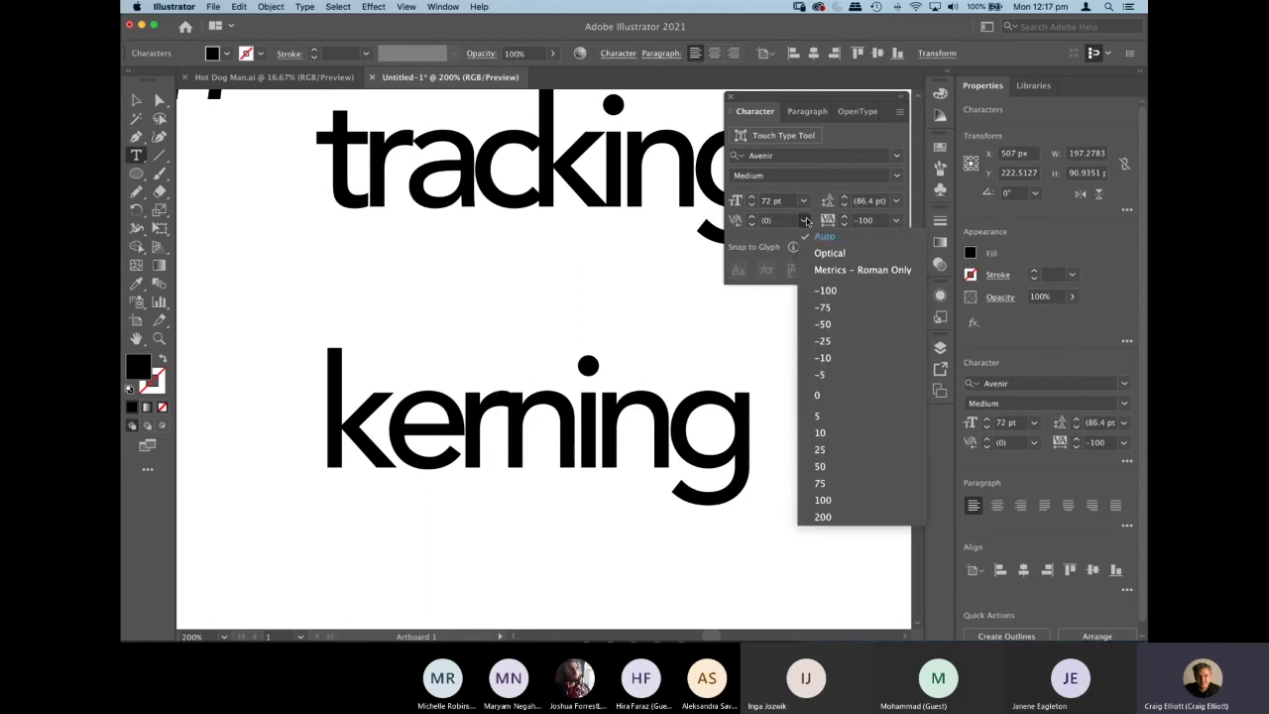
click(820, 484)
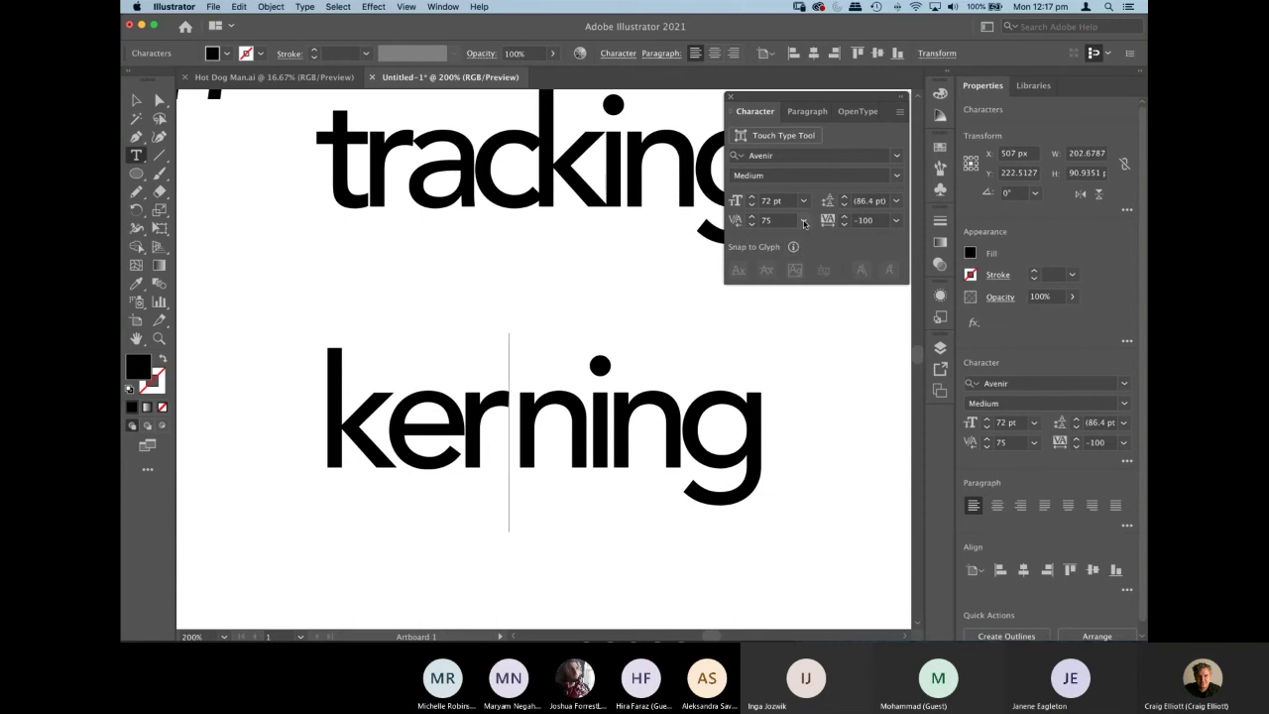
click(803, 220)
click(819, 461)
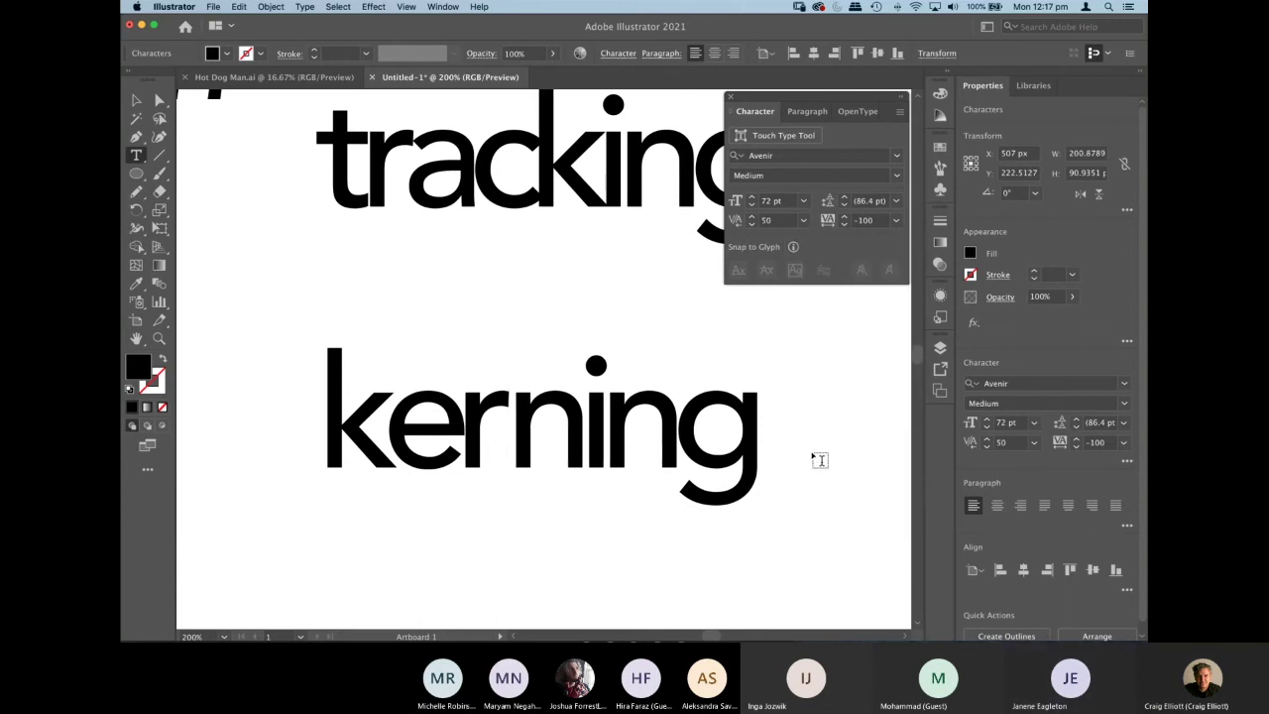
click(805, 220)
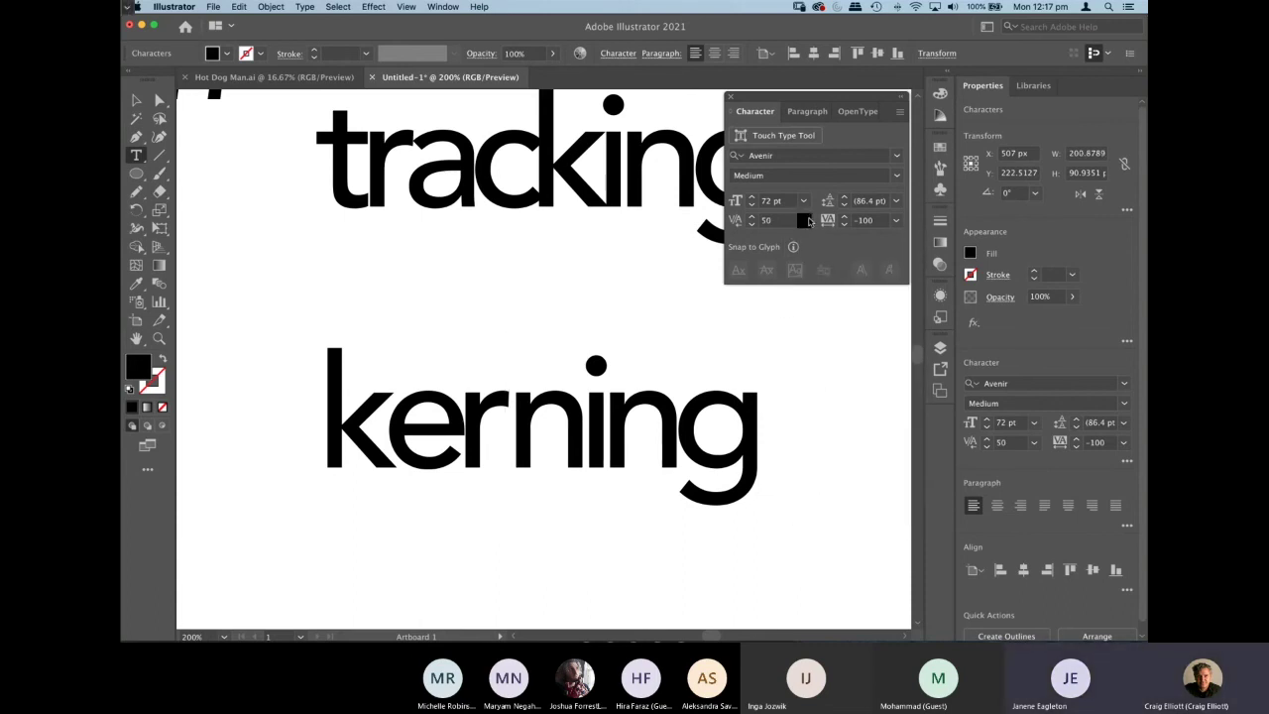
click(821, 446)
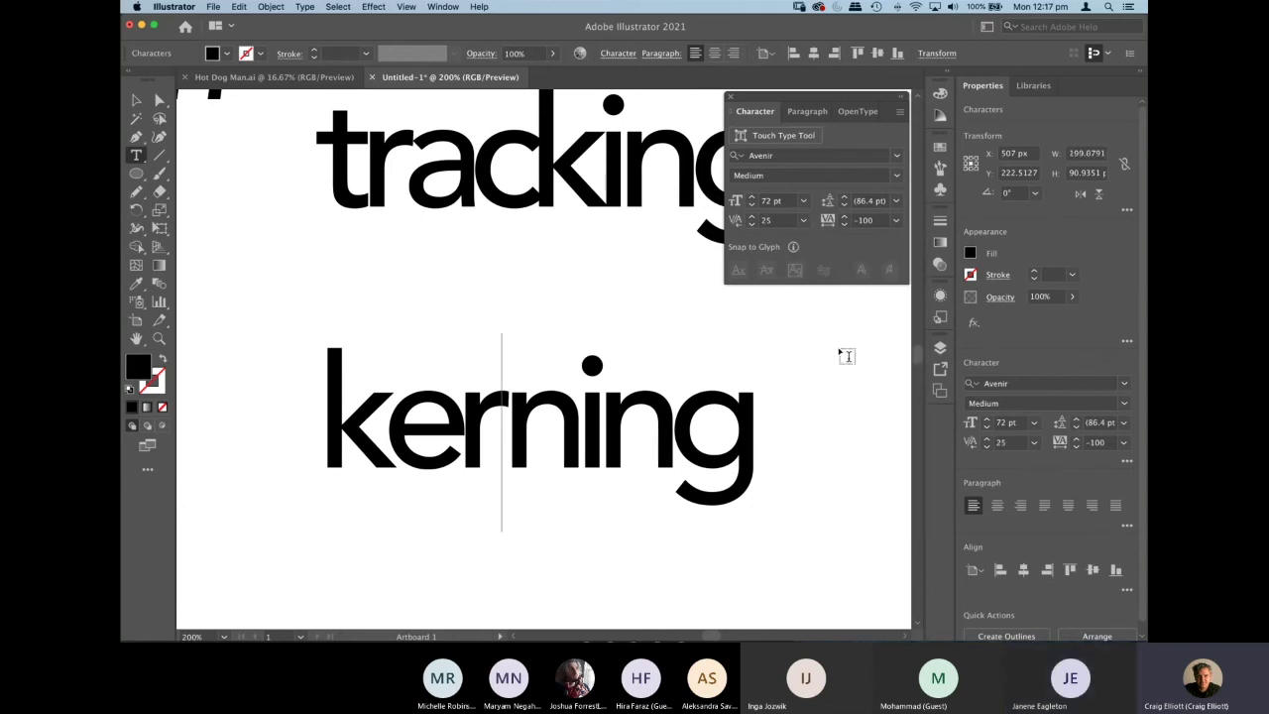
Kern the pair "e" and "r" in the "kerning" text, comparing 25 with 10 and settling on 25.
click(464, 421)
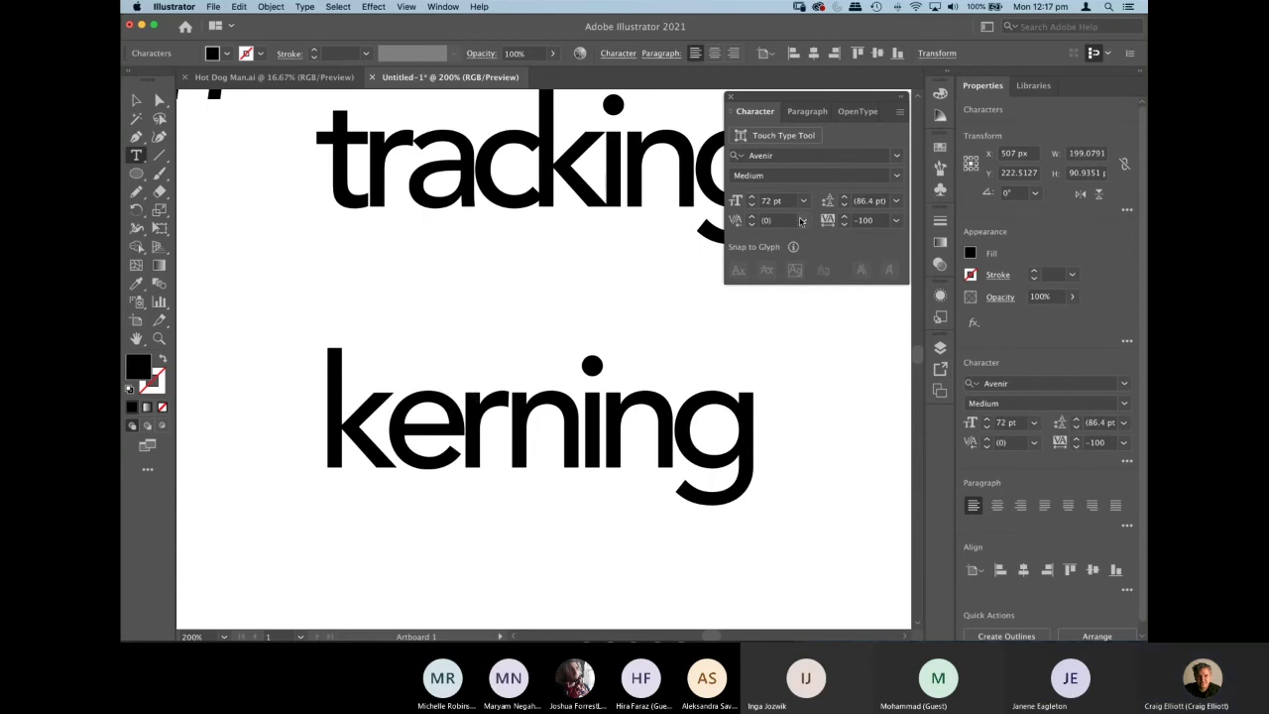
click(803, 220)
click(821, 449)
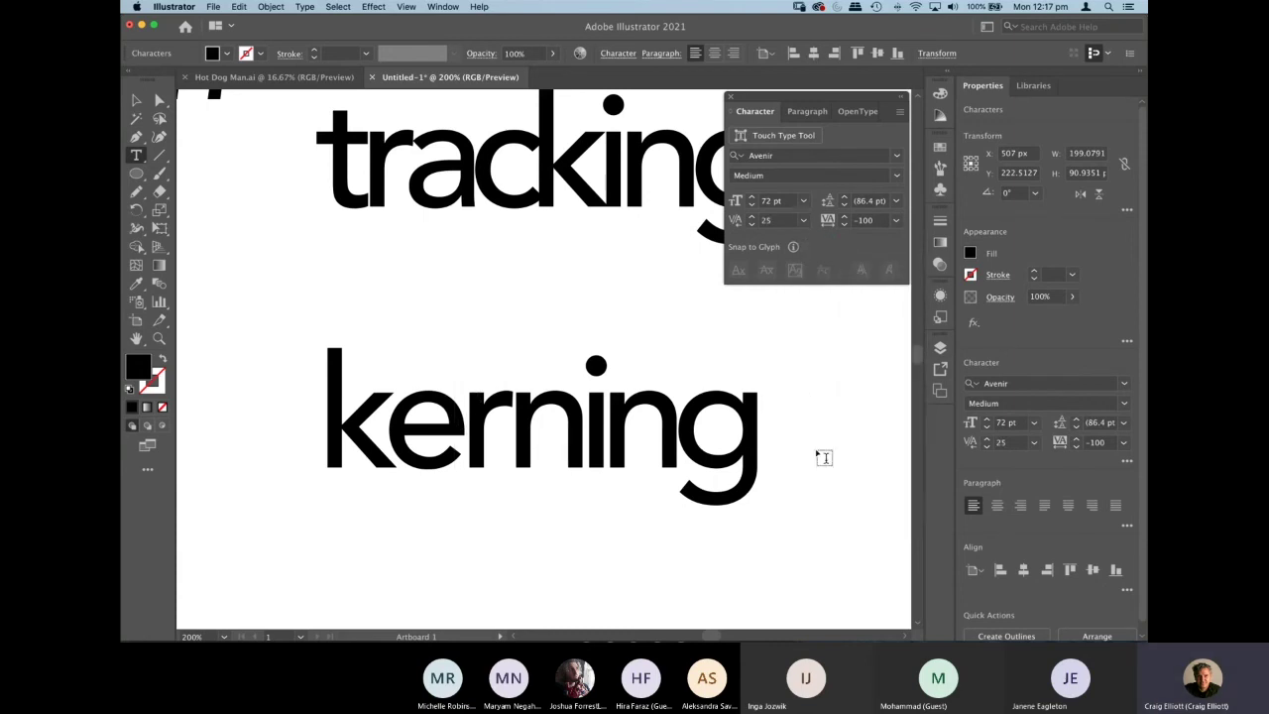
click(803, 220)
click(805, 432)
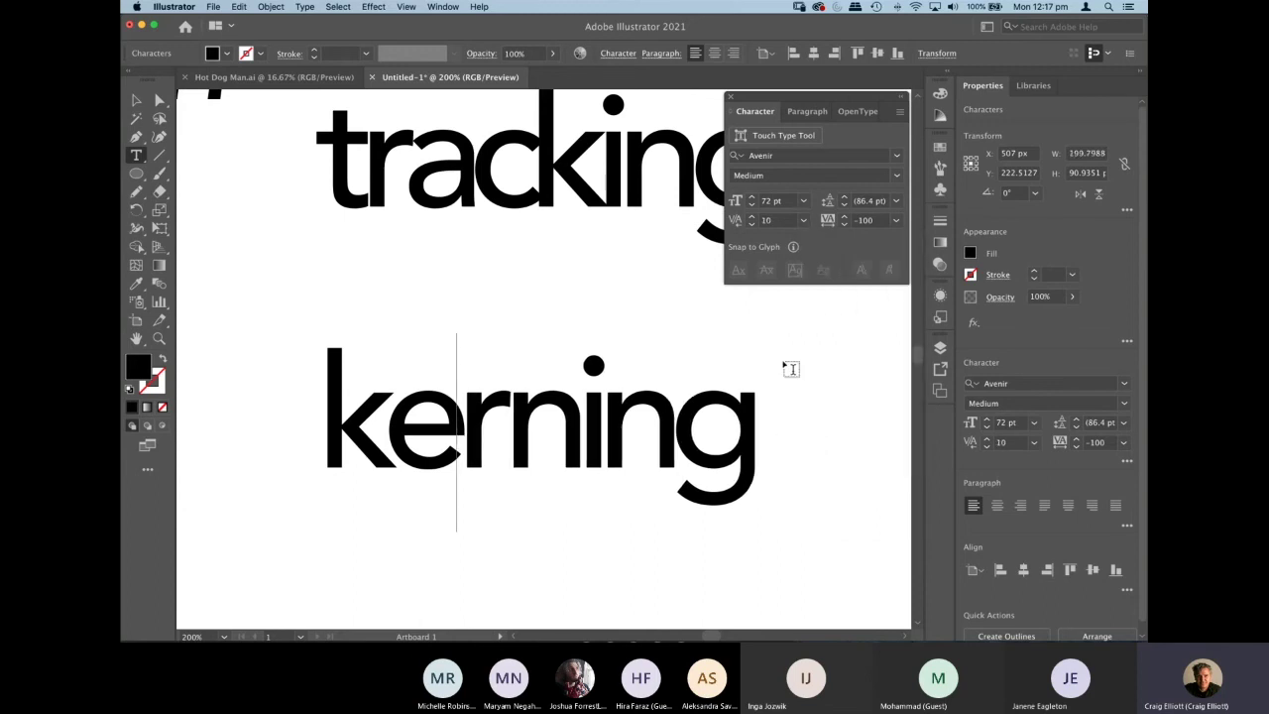
click(802, 220)
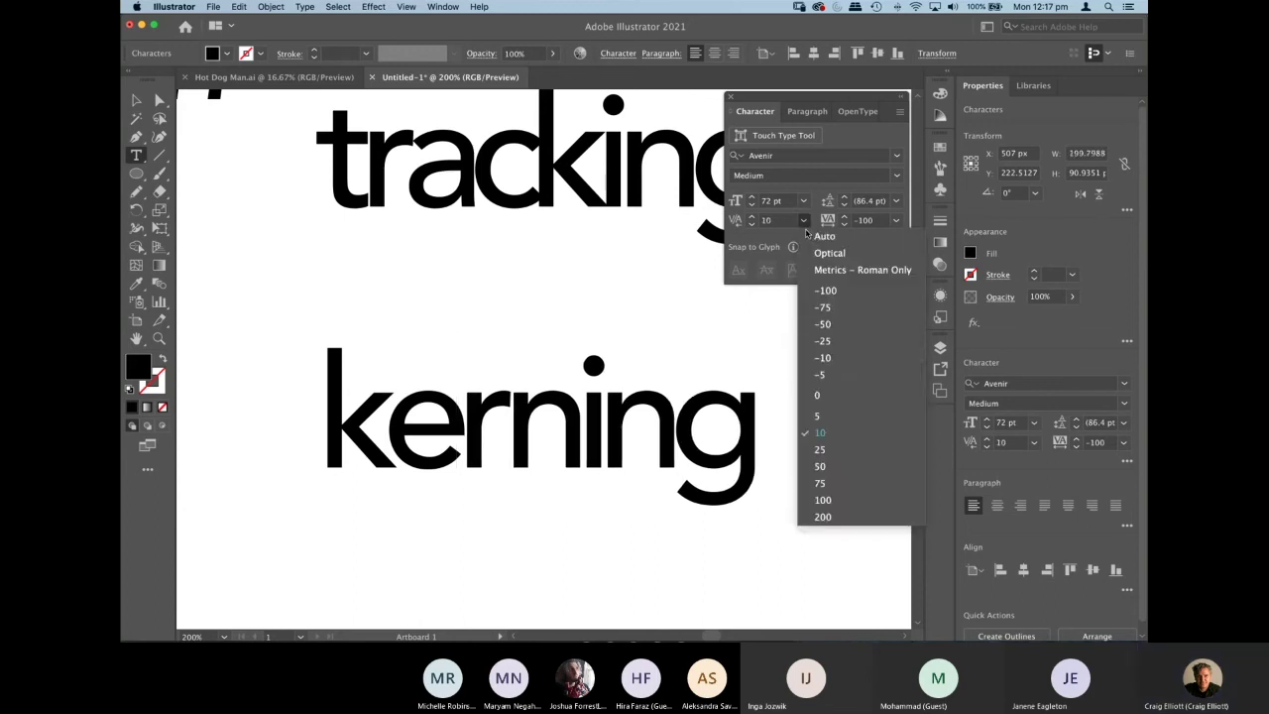
click(815, 449)
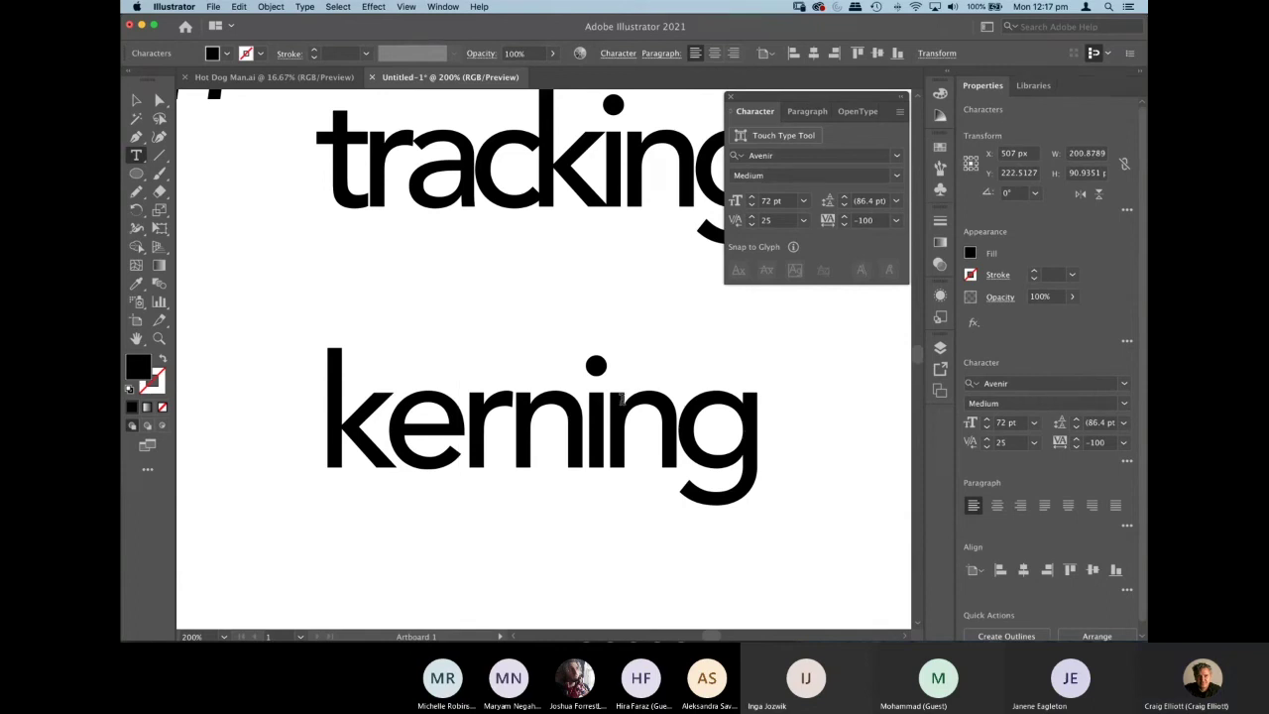
Loosen the whole "kerning" text to a tracking value of -25 and deselect it.
click(135, 101)
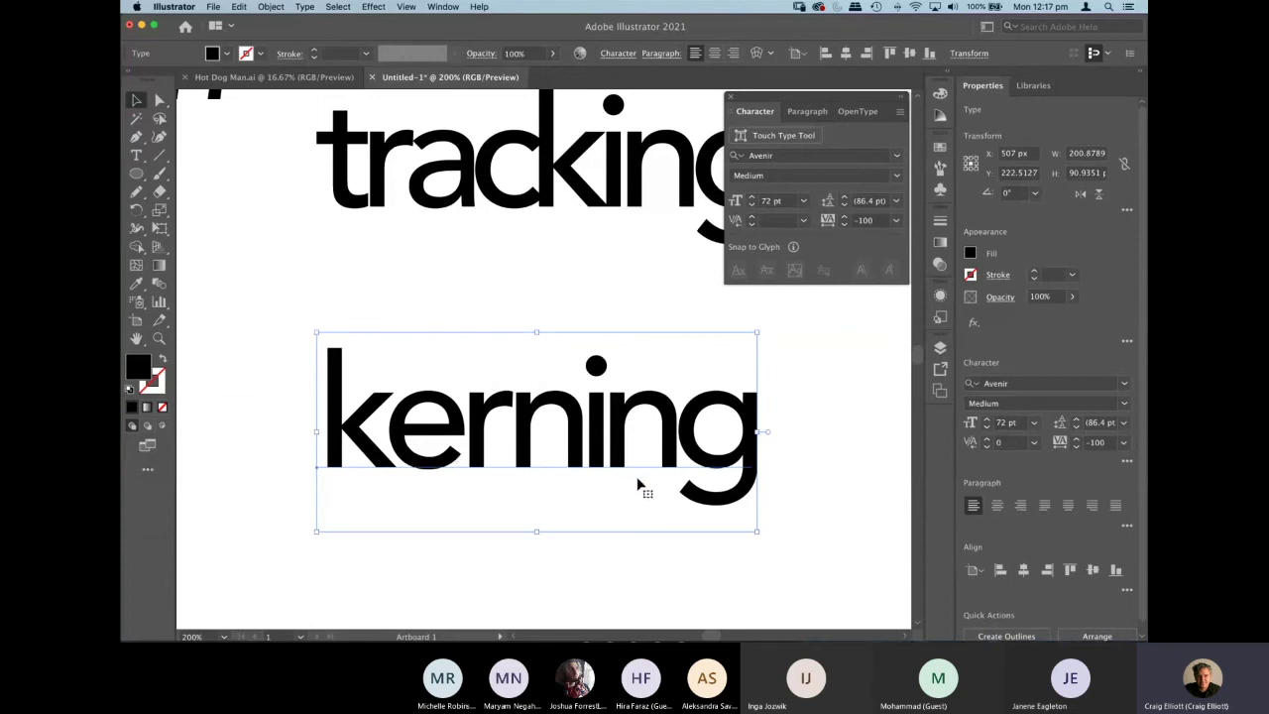
key(super+shift+b)
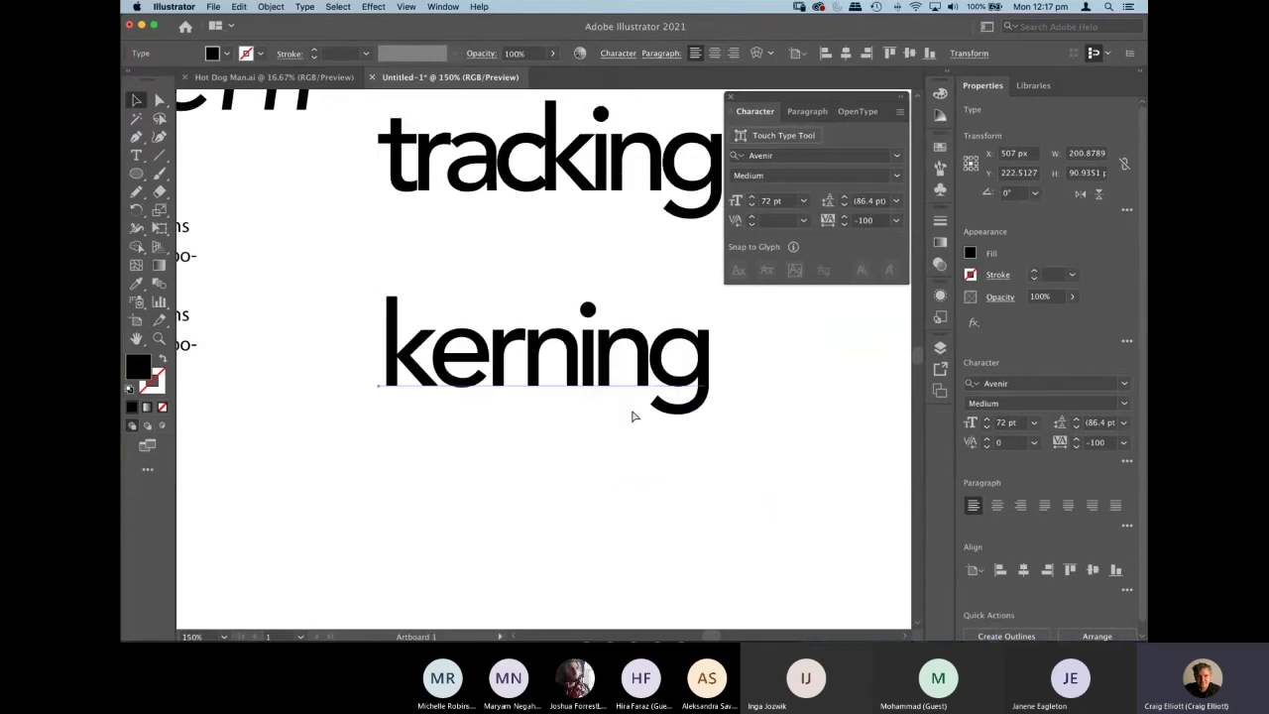
key(super+minus)
scroll(533, 445, up, 1)
scroll(560, 487, up, 1)
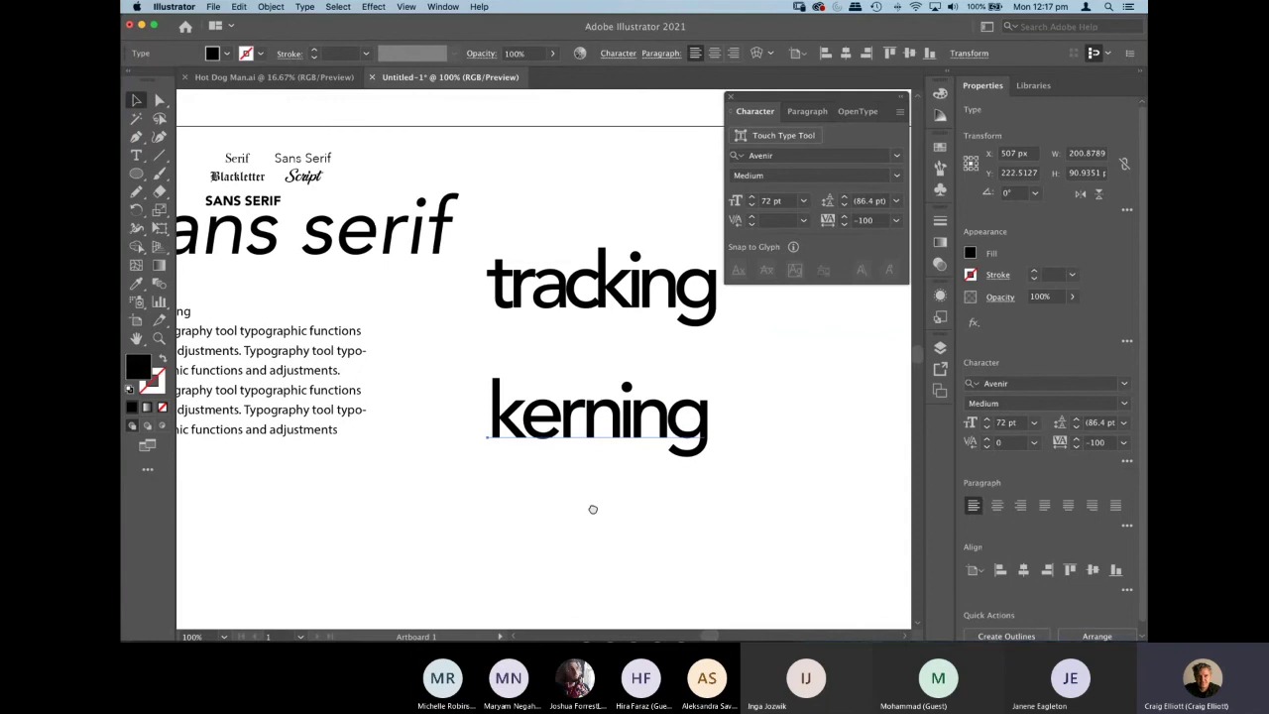
key(Escape)
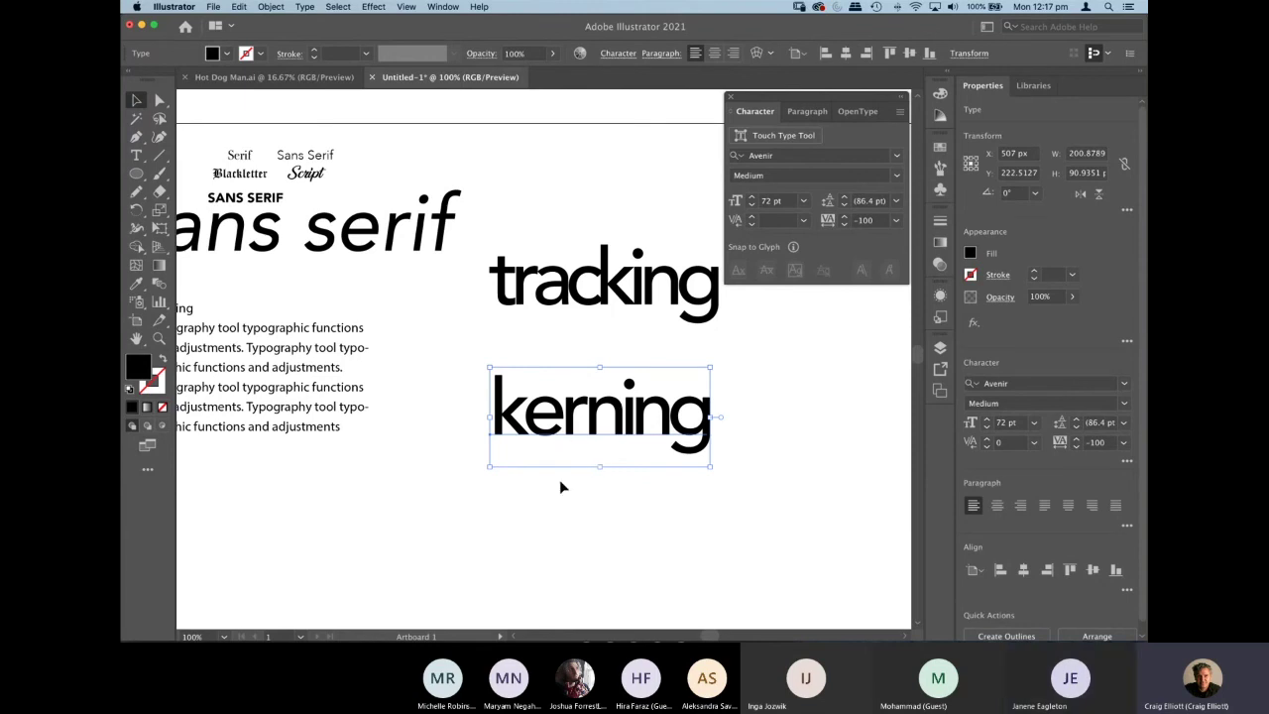
click(570, 511)
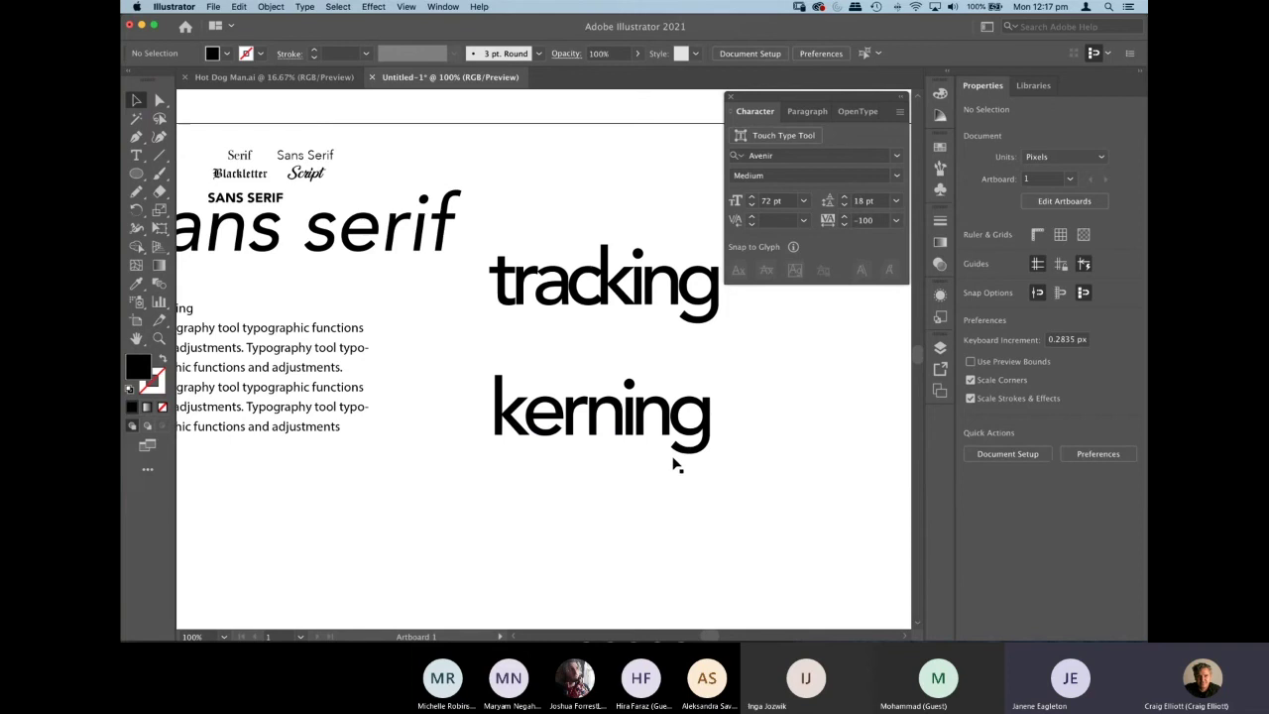
click(626, 428)
click(896, 220)
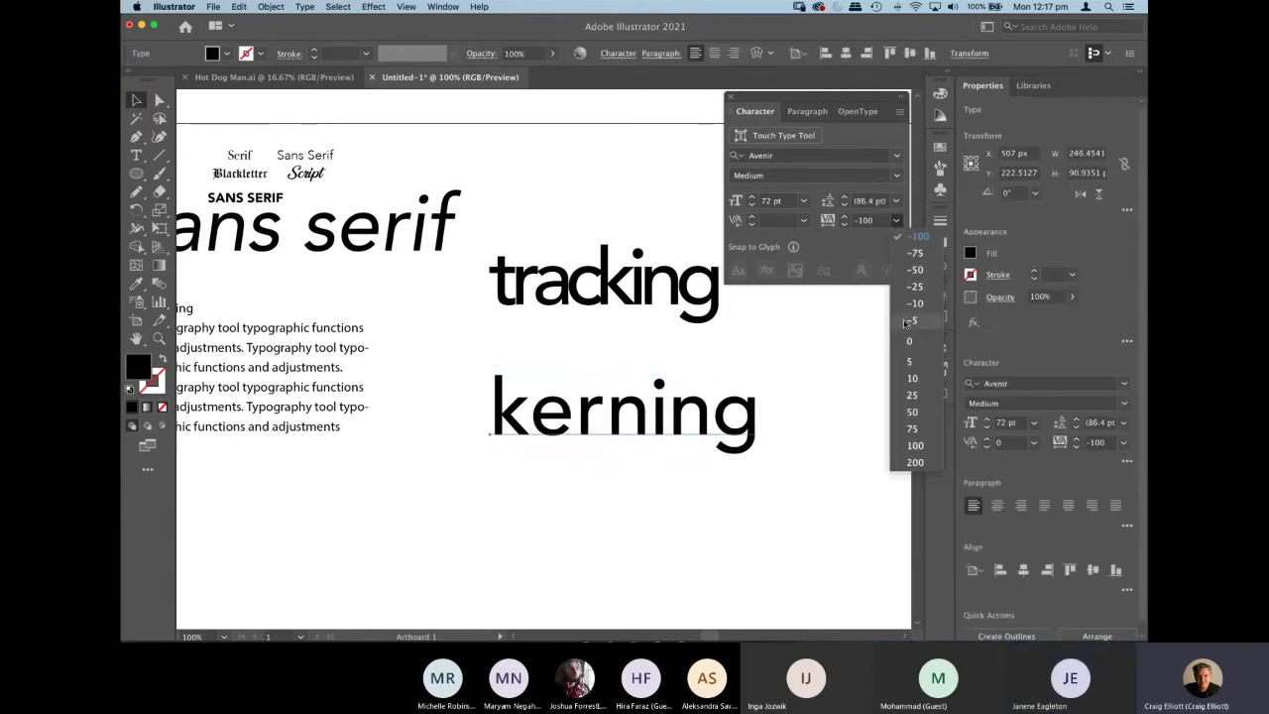
click(904, 287)
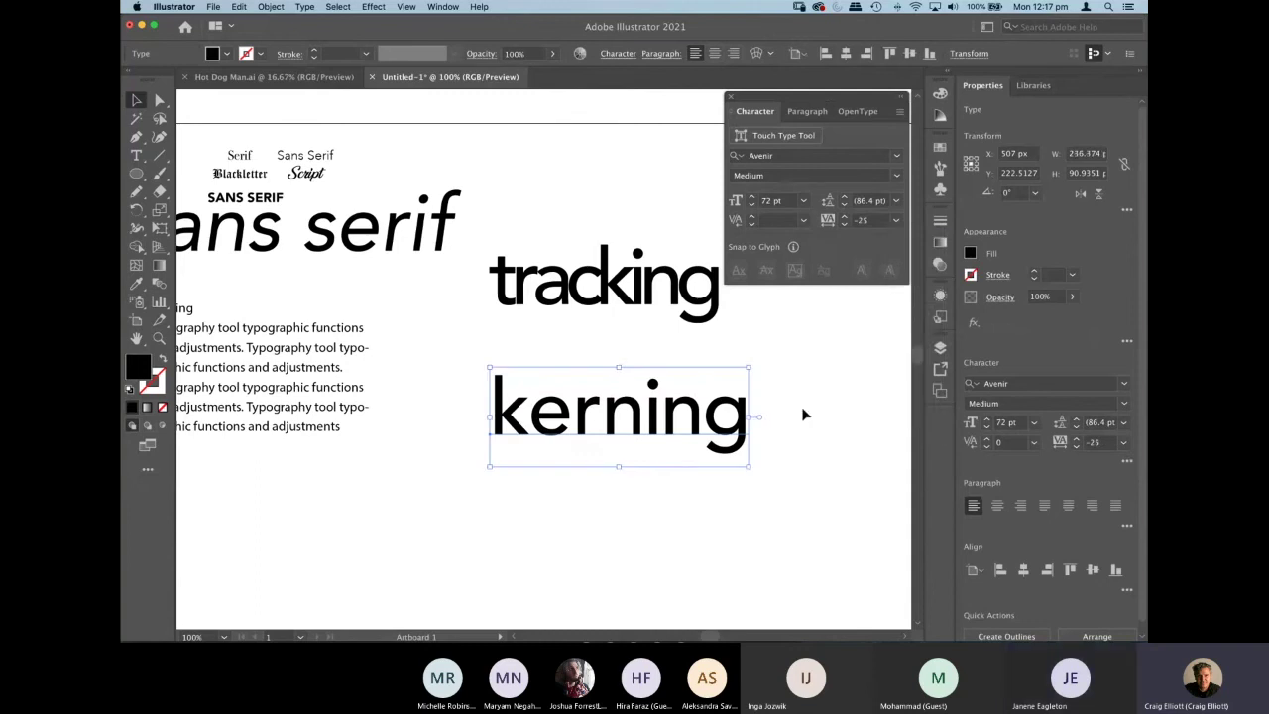
click(803, 412)
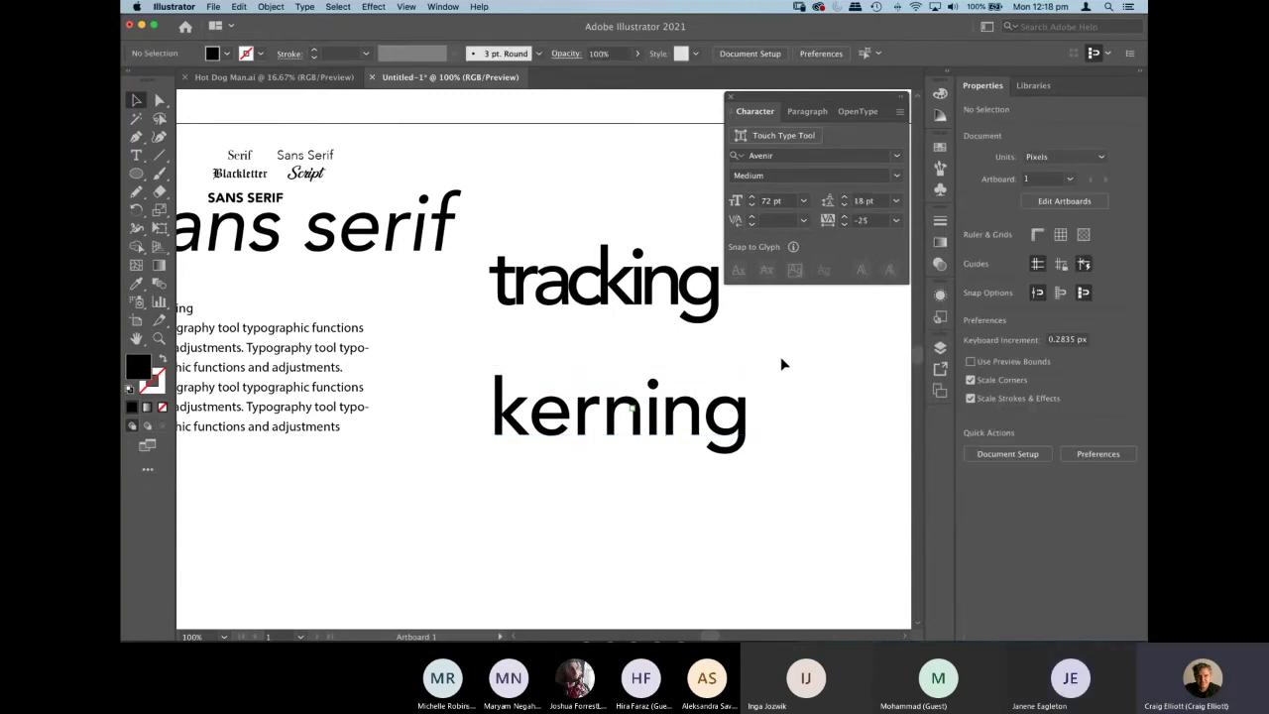
Set tracking to 0 with nothing selected, and shift the "tracking" text slightly to about X 509 px, Y 103 px.
click(896, 220)
click(898, 351)
click(588, 405)
click(569, 320)
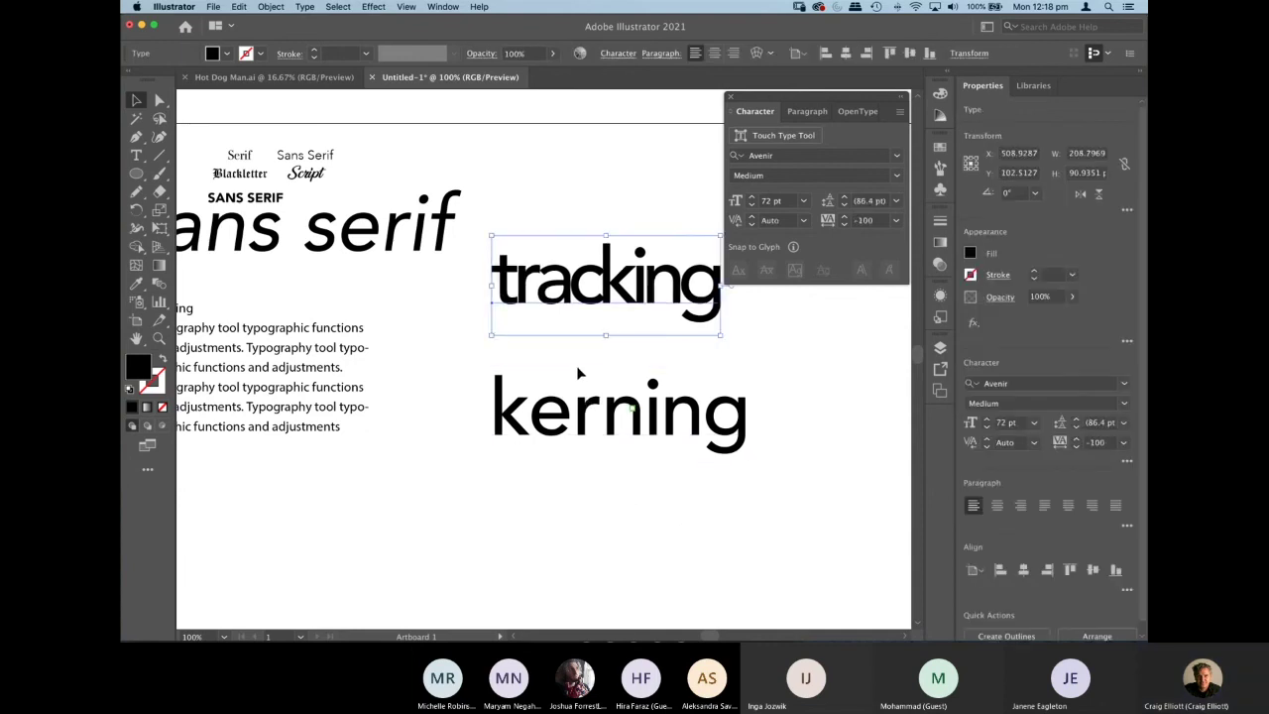
click(526, 482)
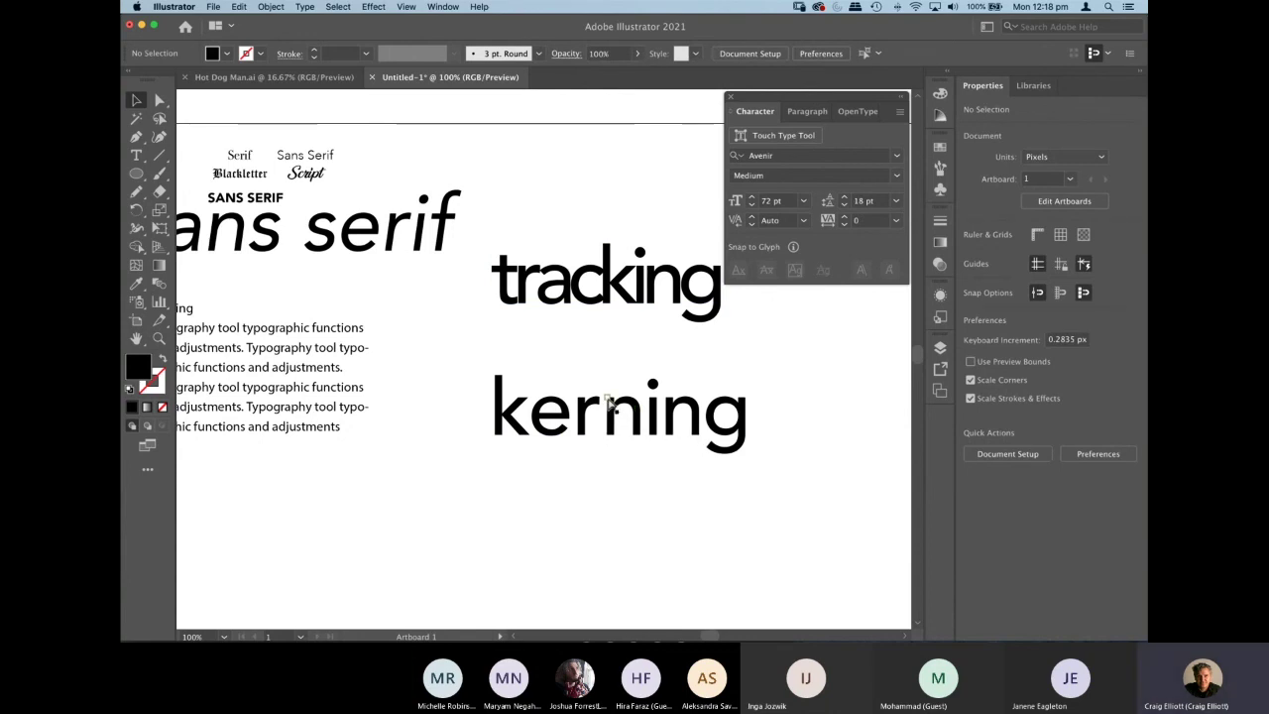
Kern the pair "k" and "e" in the "kerning" text, comparing -50 with -25 and settling on -50.
scroll(609, 400, up, 5)
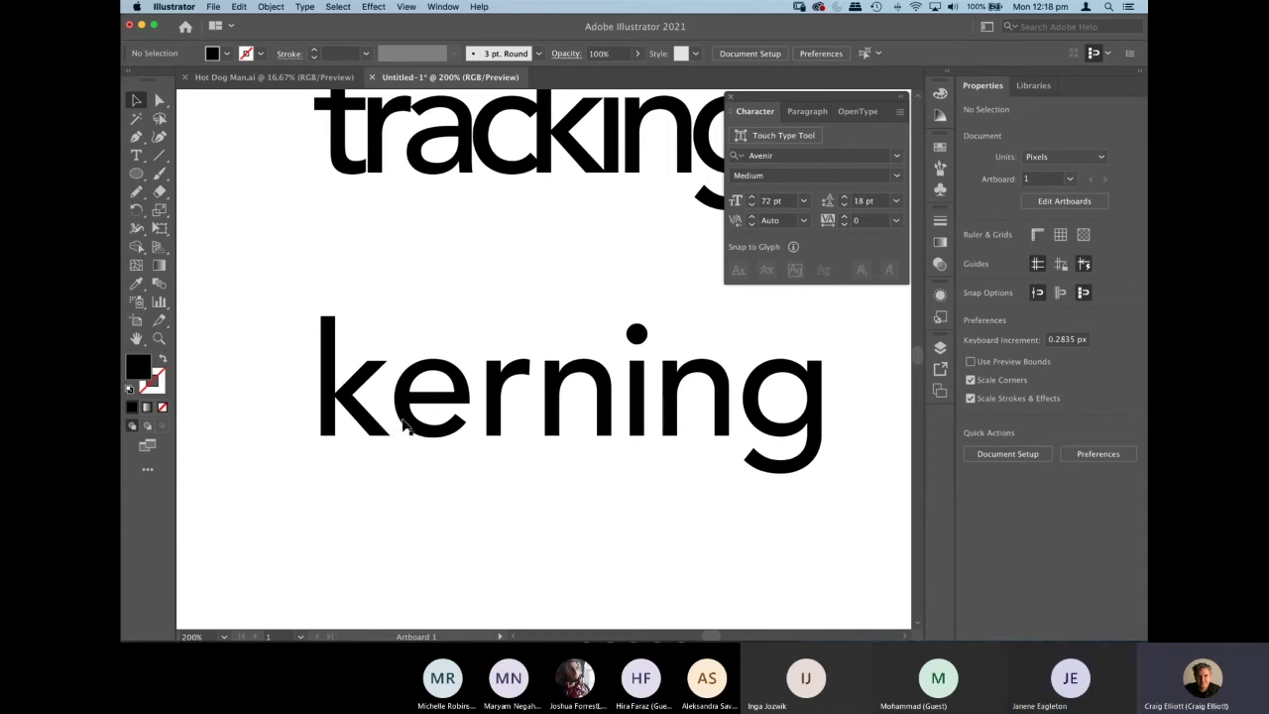
click(409, 429)
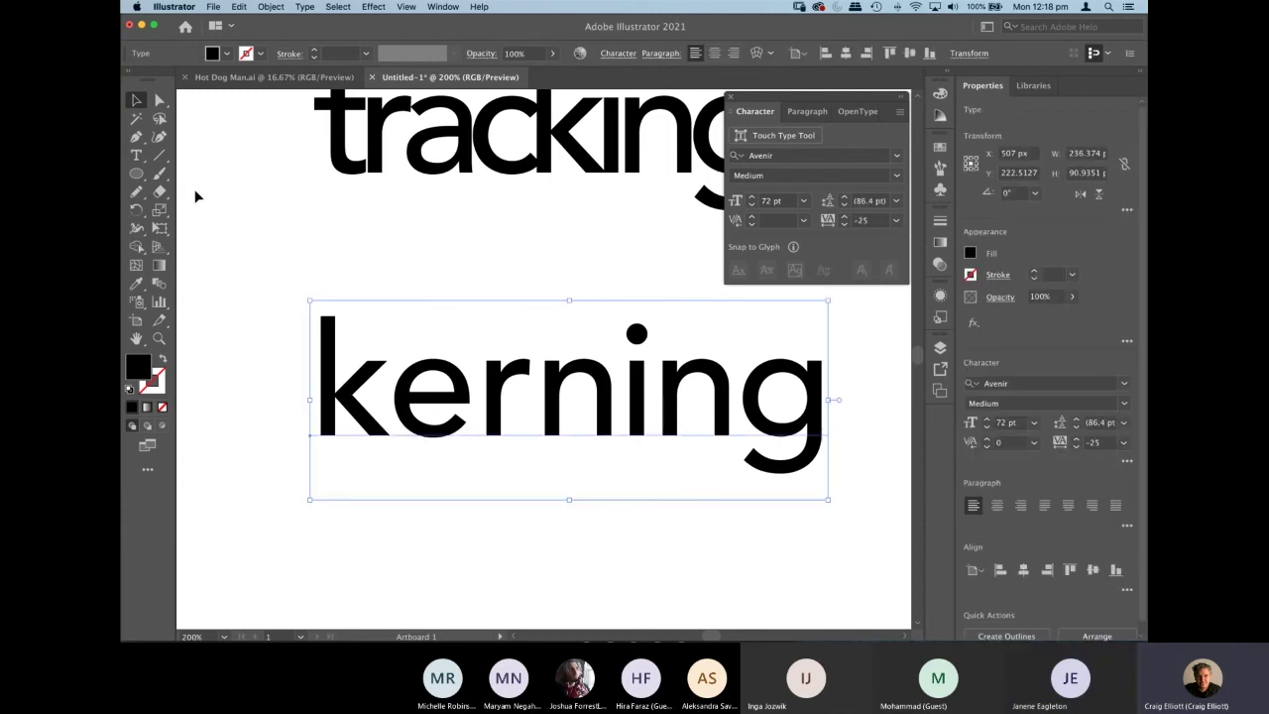
click(137, 156)
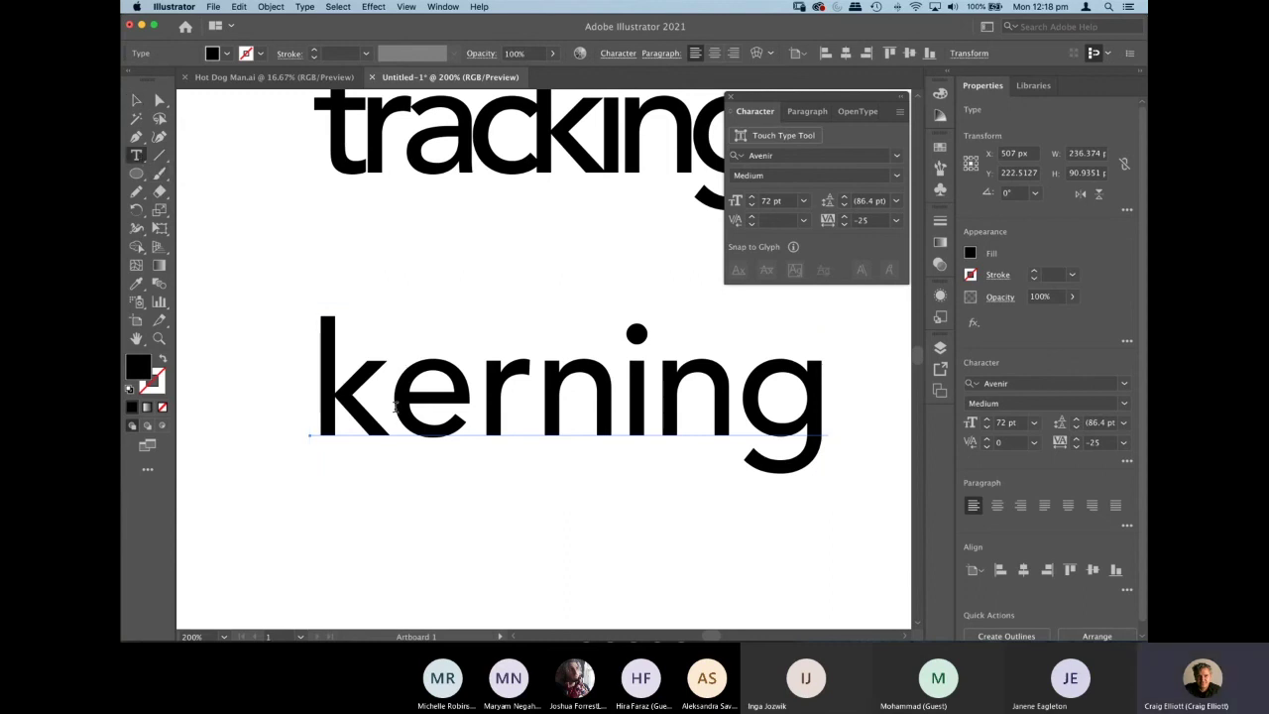
click(390, 400)
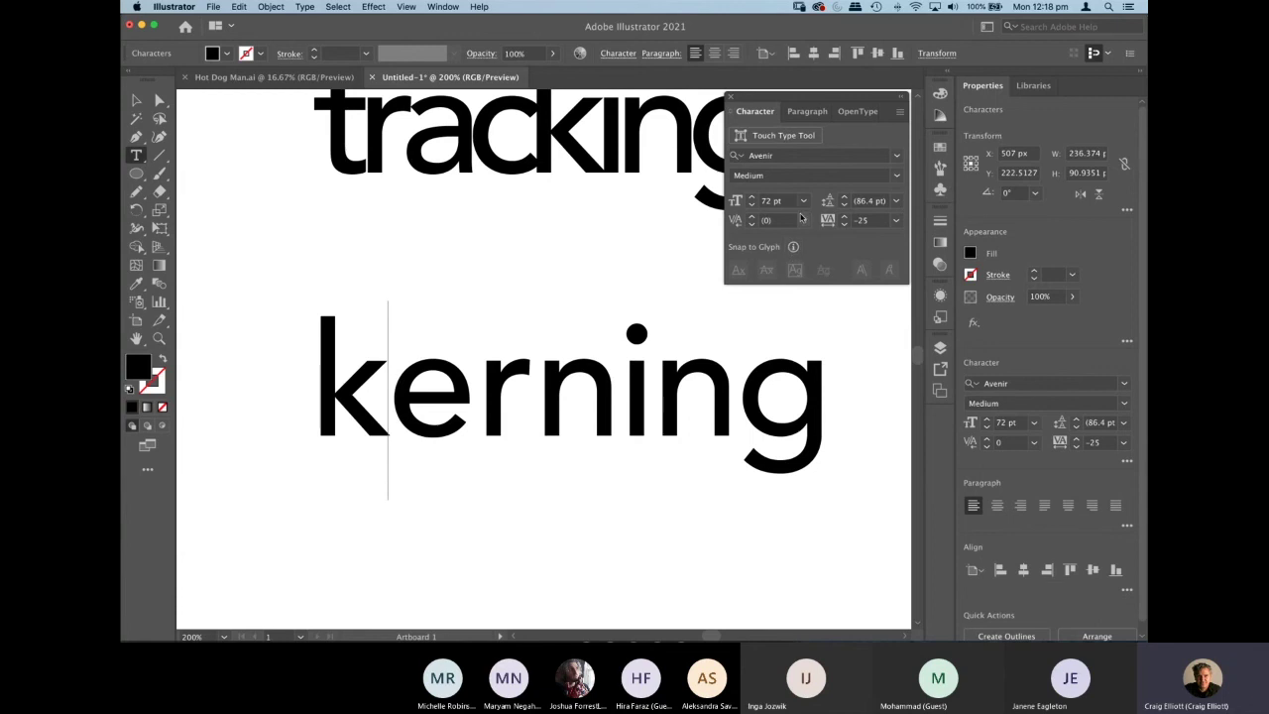
click(804, 220)
click(823, 324)
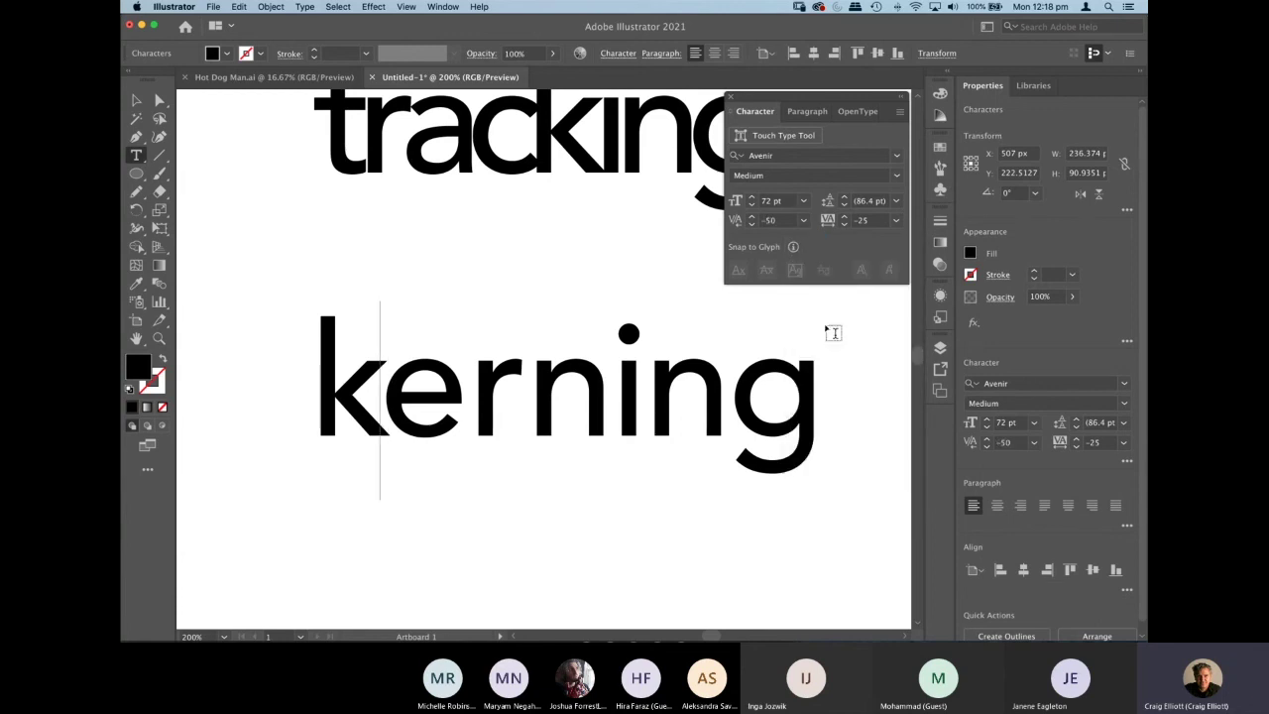
click(804, 220)
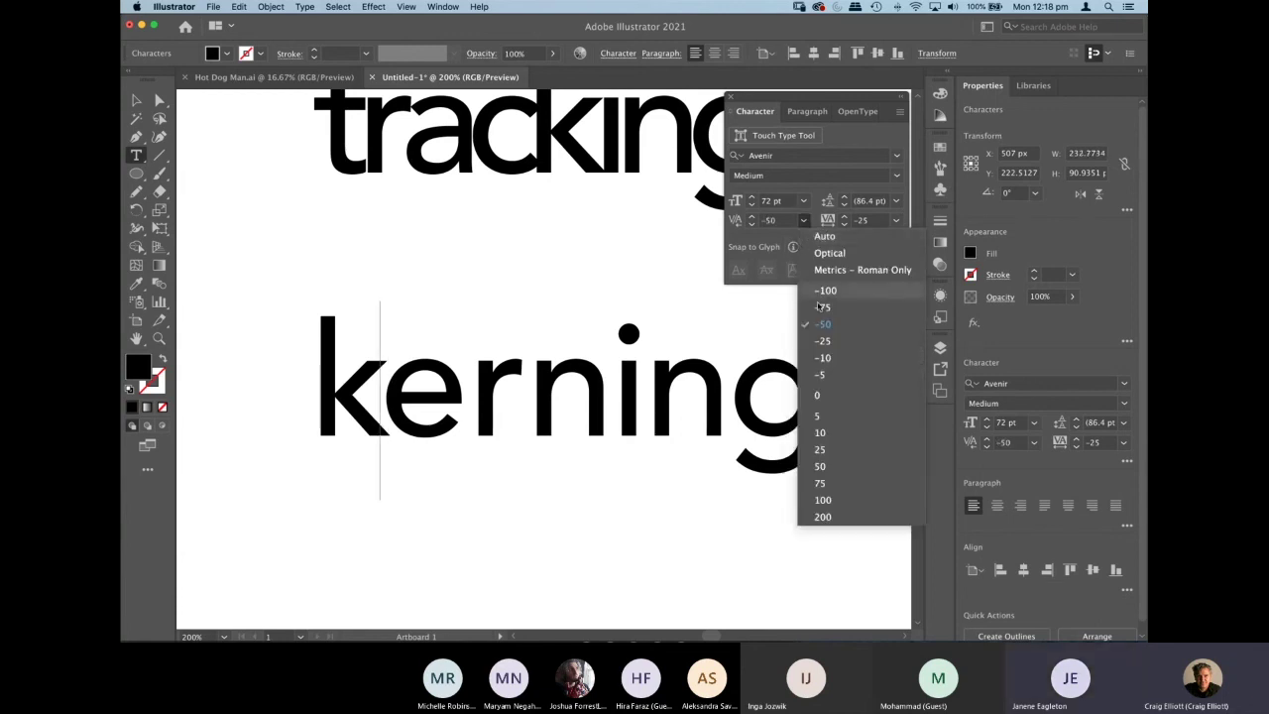
click(823, 341)
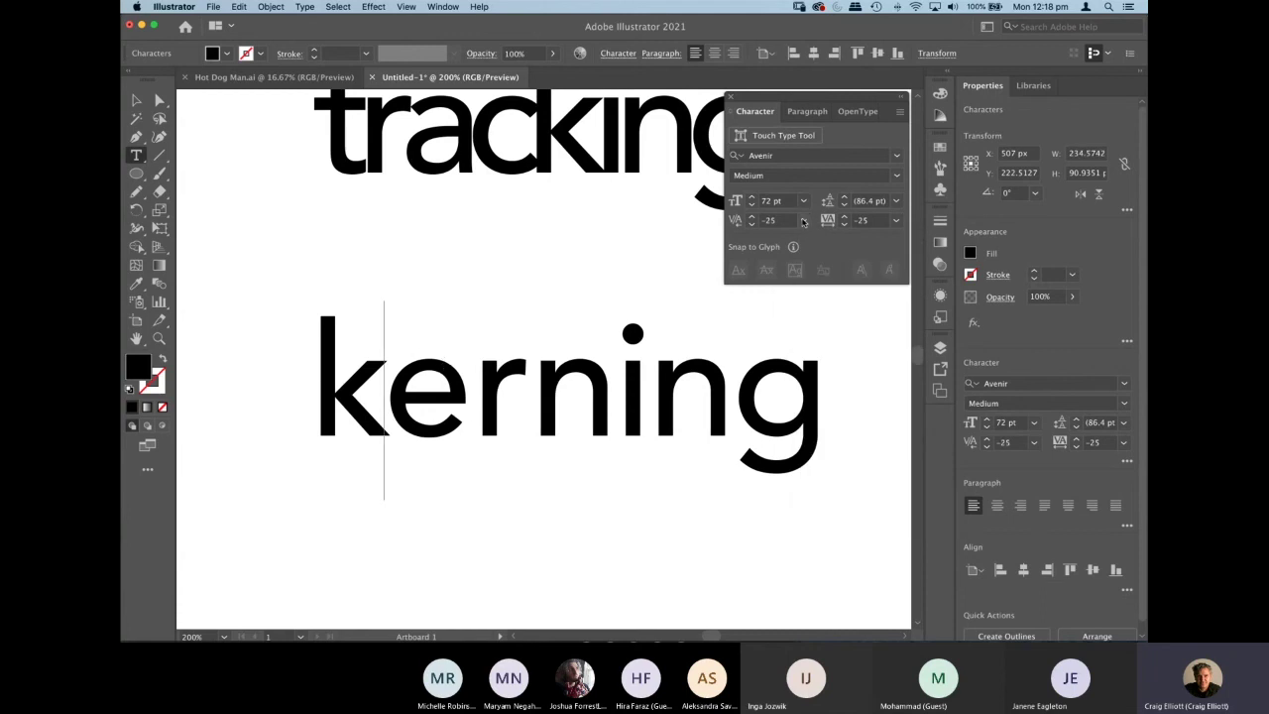
click(803, 220)
click(822, 325)
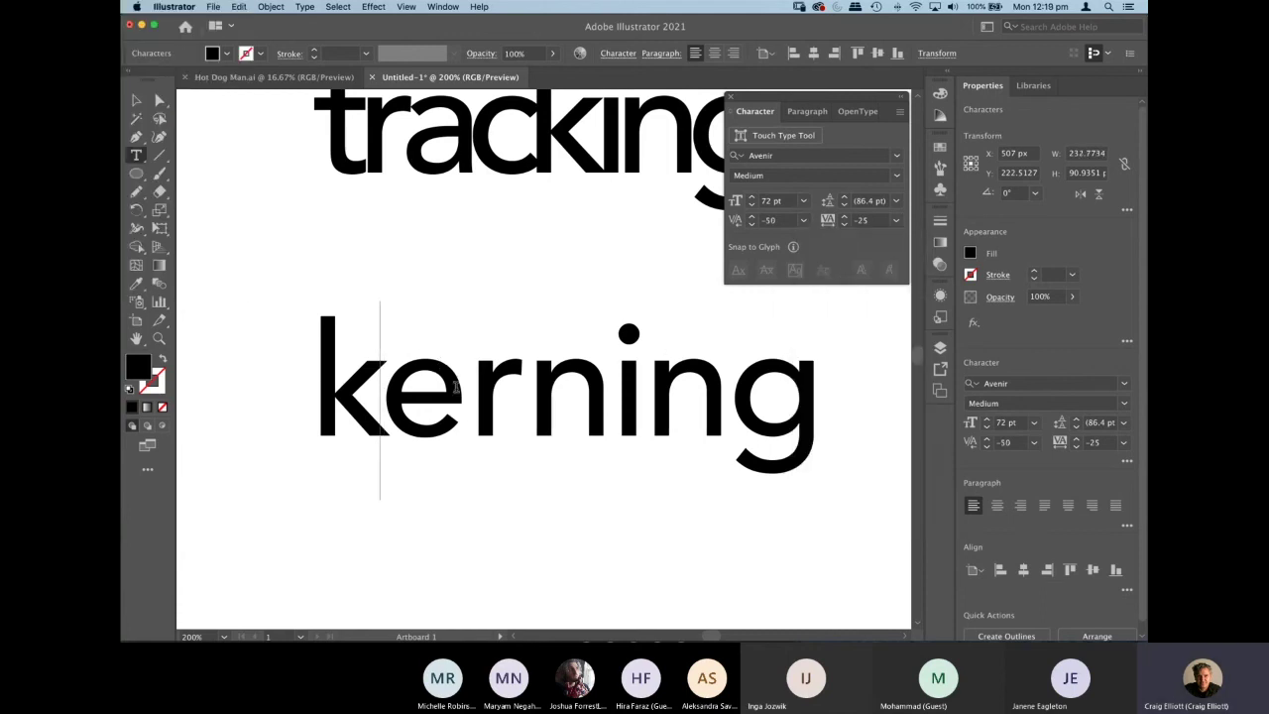
key(Escape)
click(320, 254)
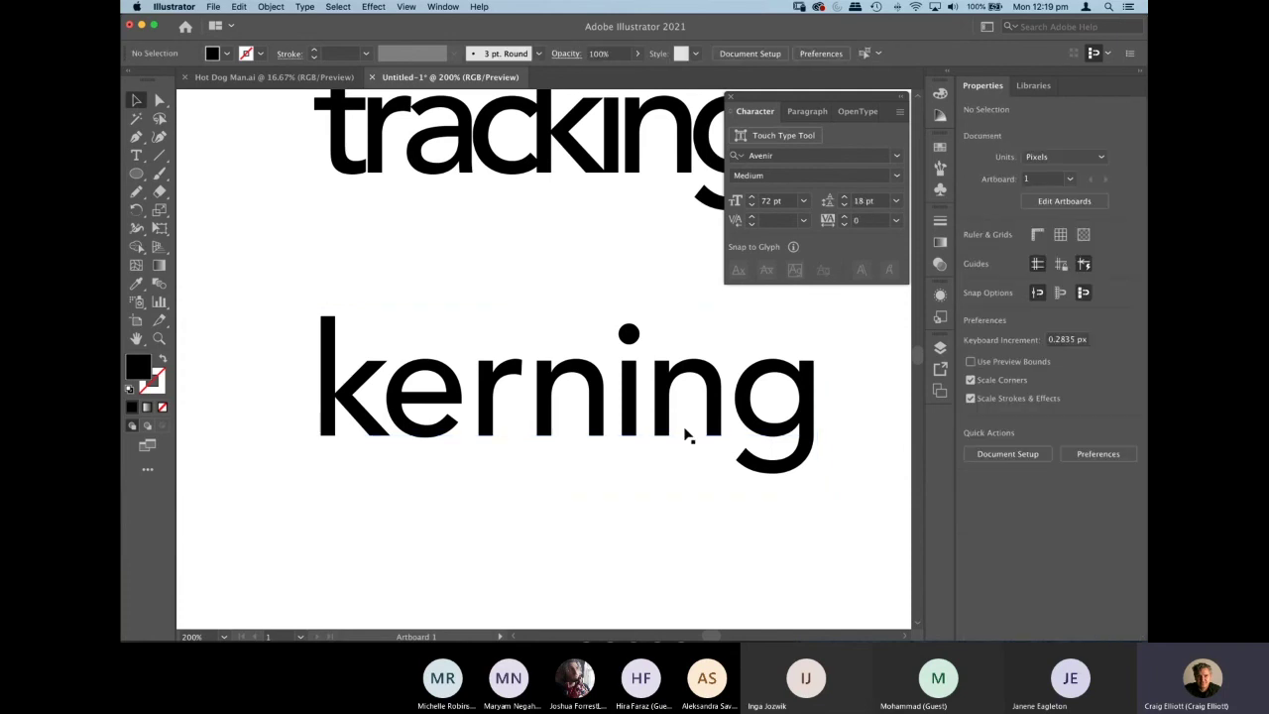
Set the kerning to 0 for the pairs "e"–"r" and "r"–"n" in the "kerning" text, and deselect it.
click(456, 436)
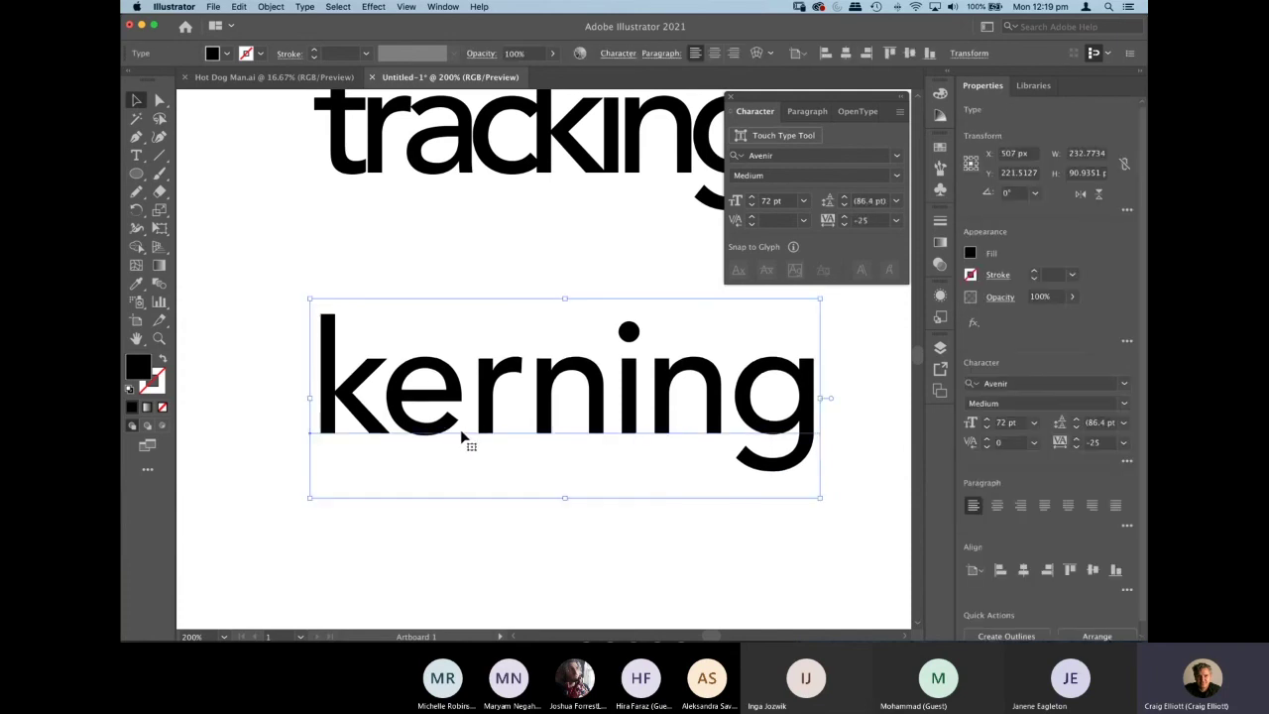
click(430, 528)
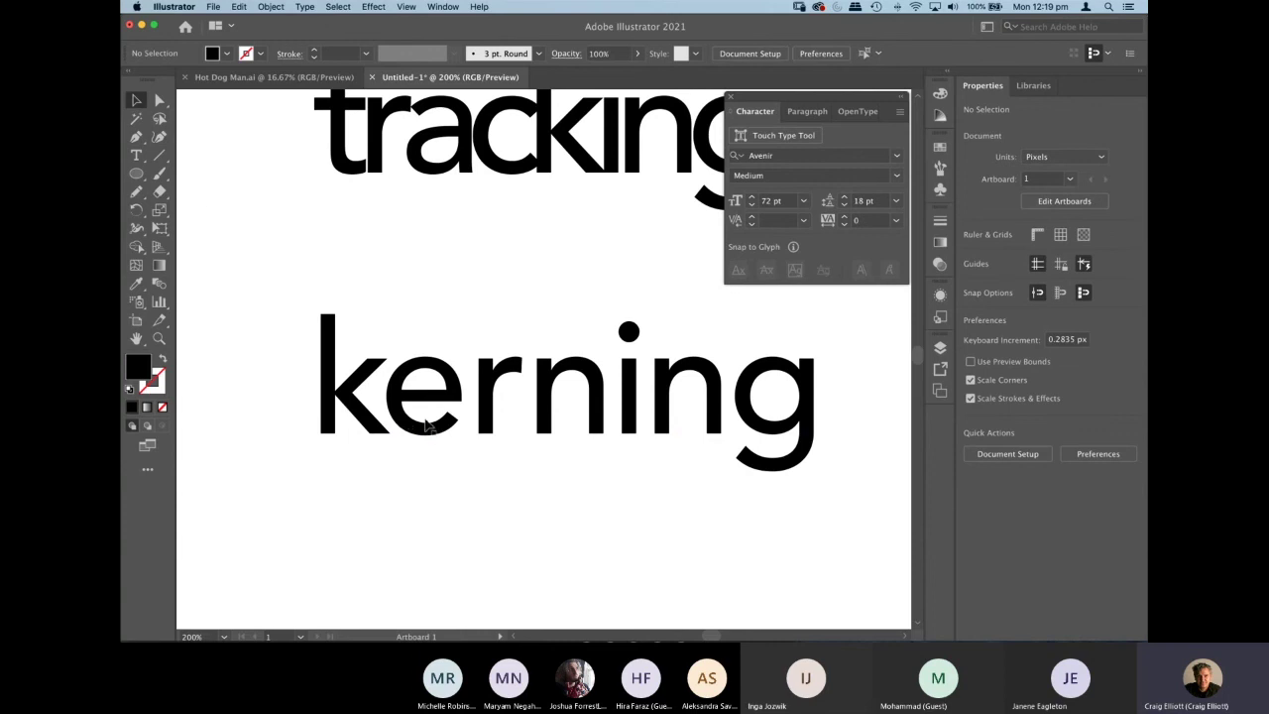
click(137, 155)
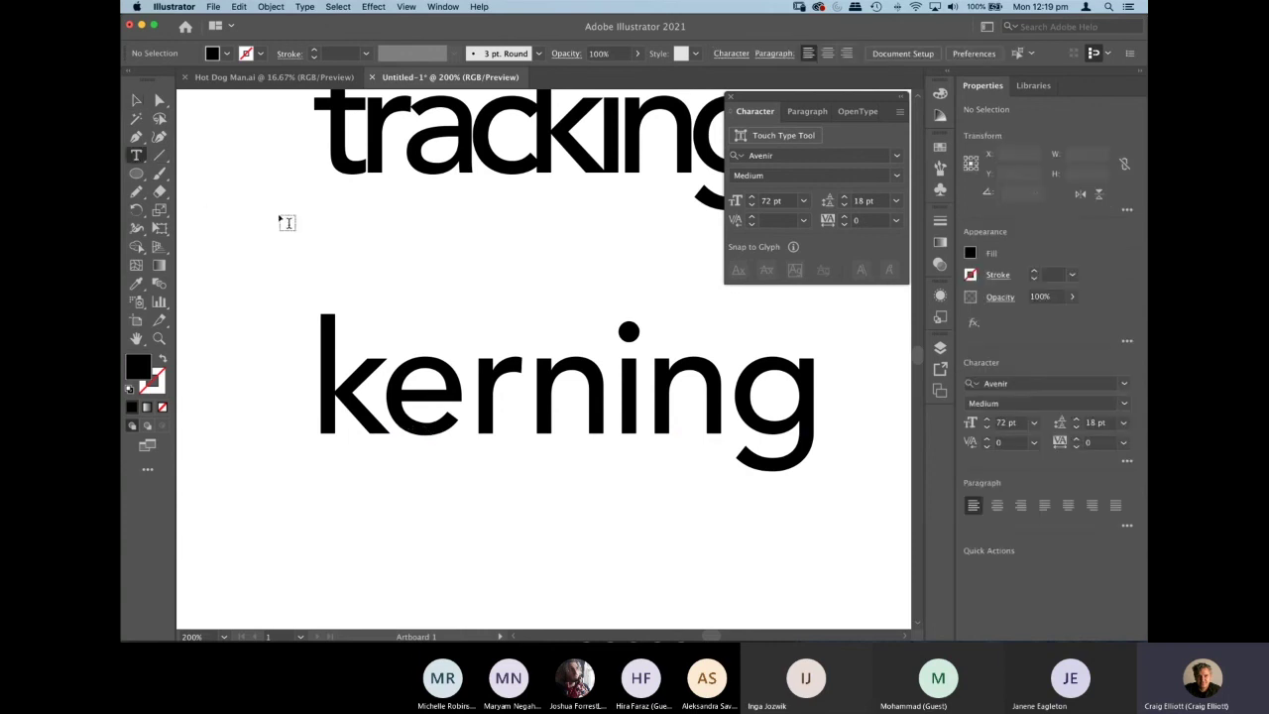
click(470, 397)
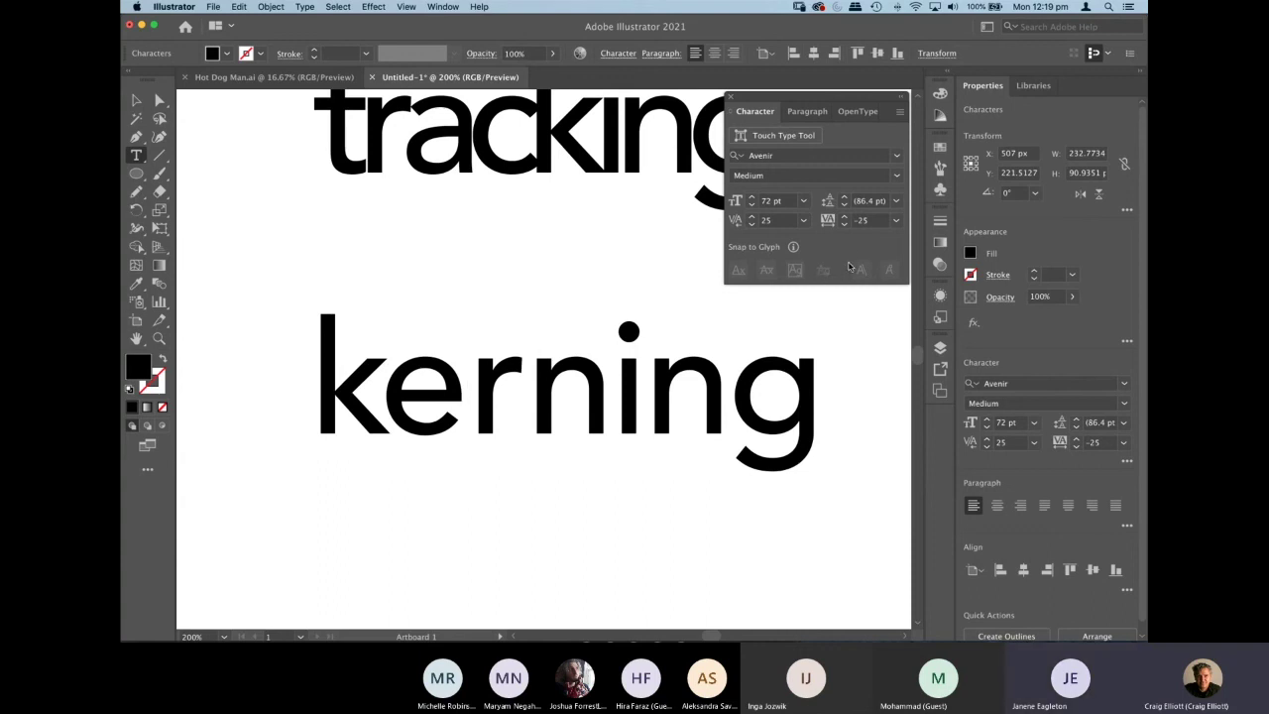
click(804, 220)
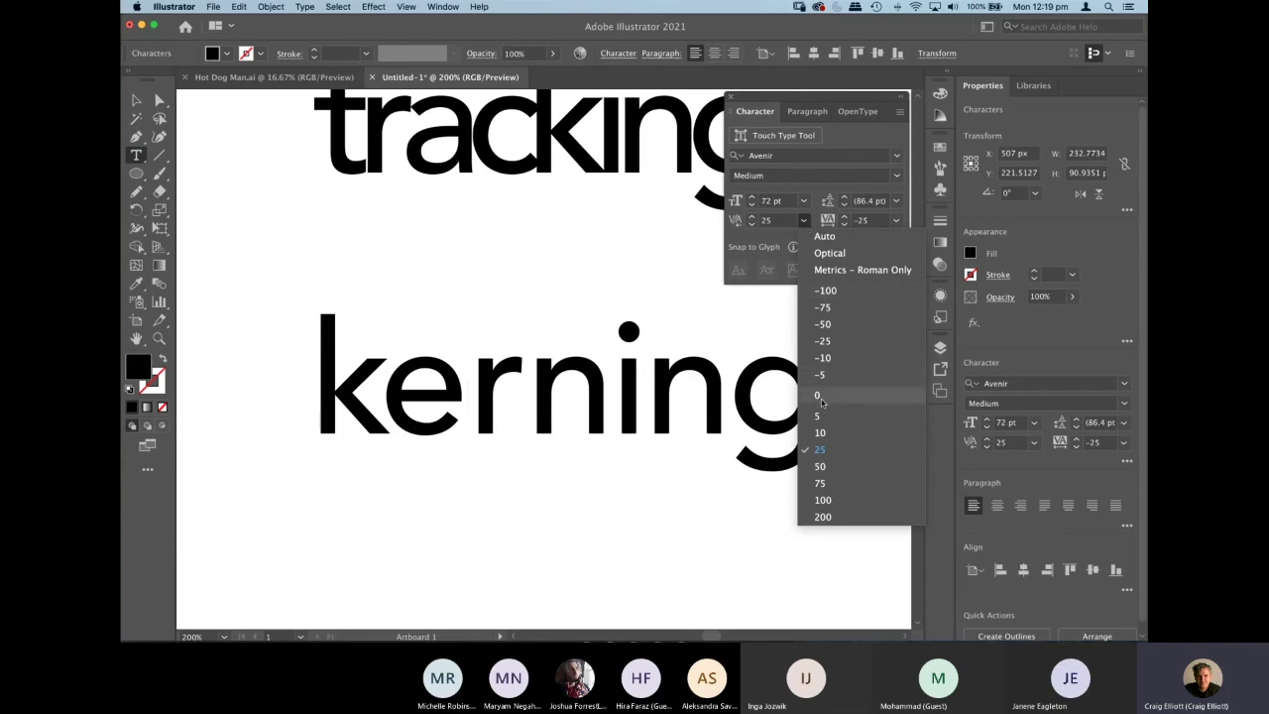
click(821, 396)
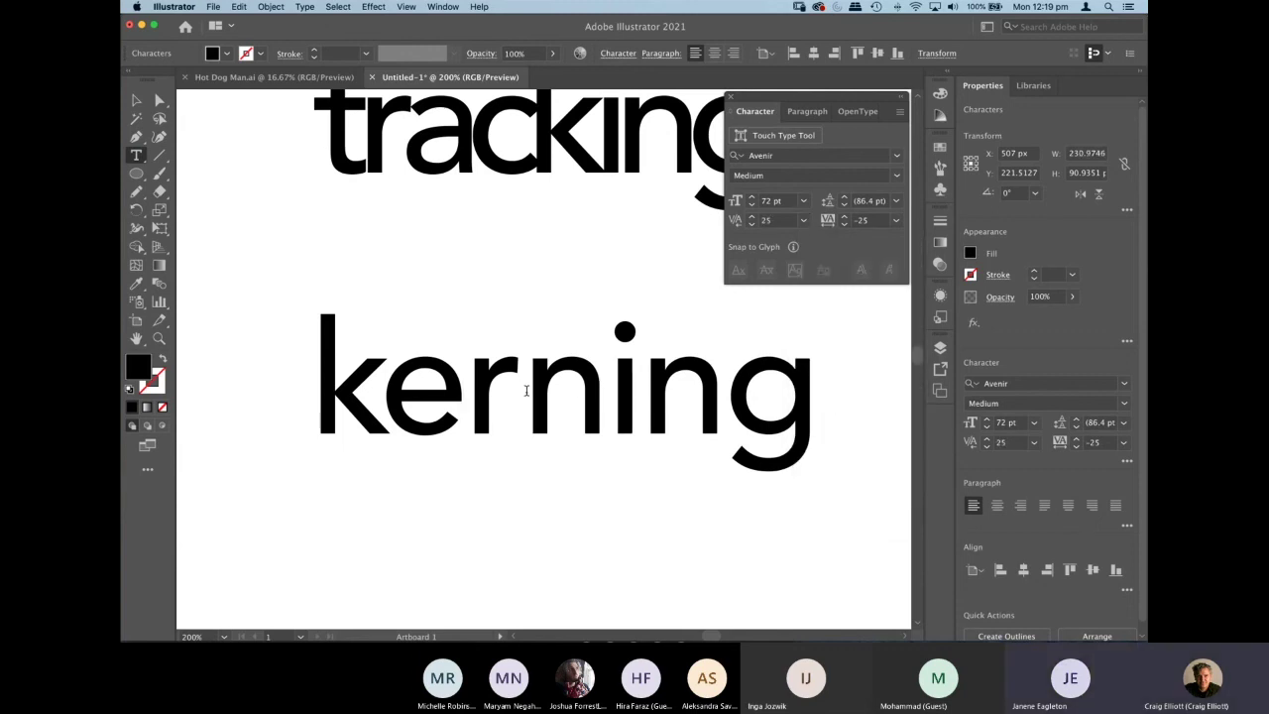
click(804, 220)
click(821, 397)
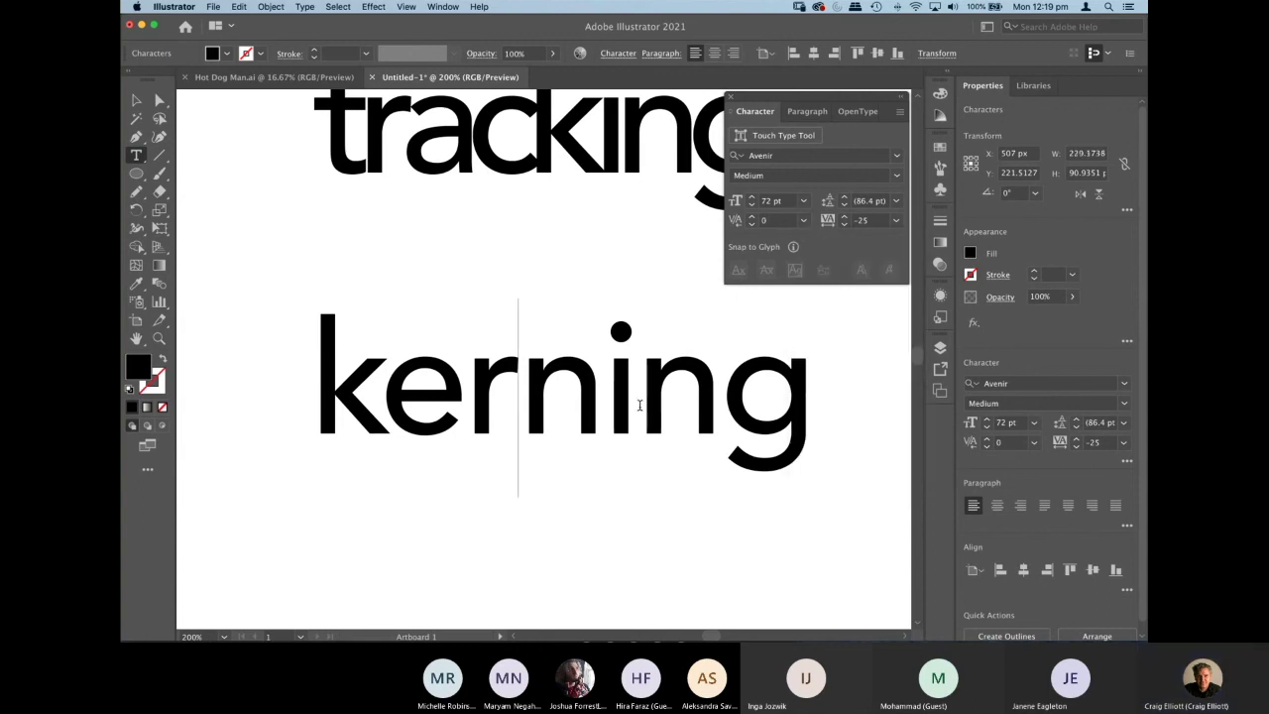
key(Right)
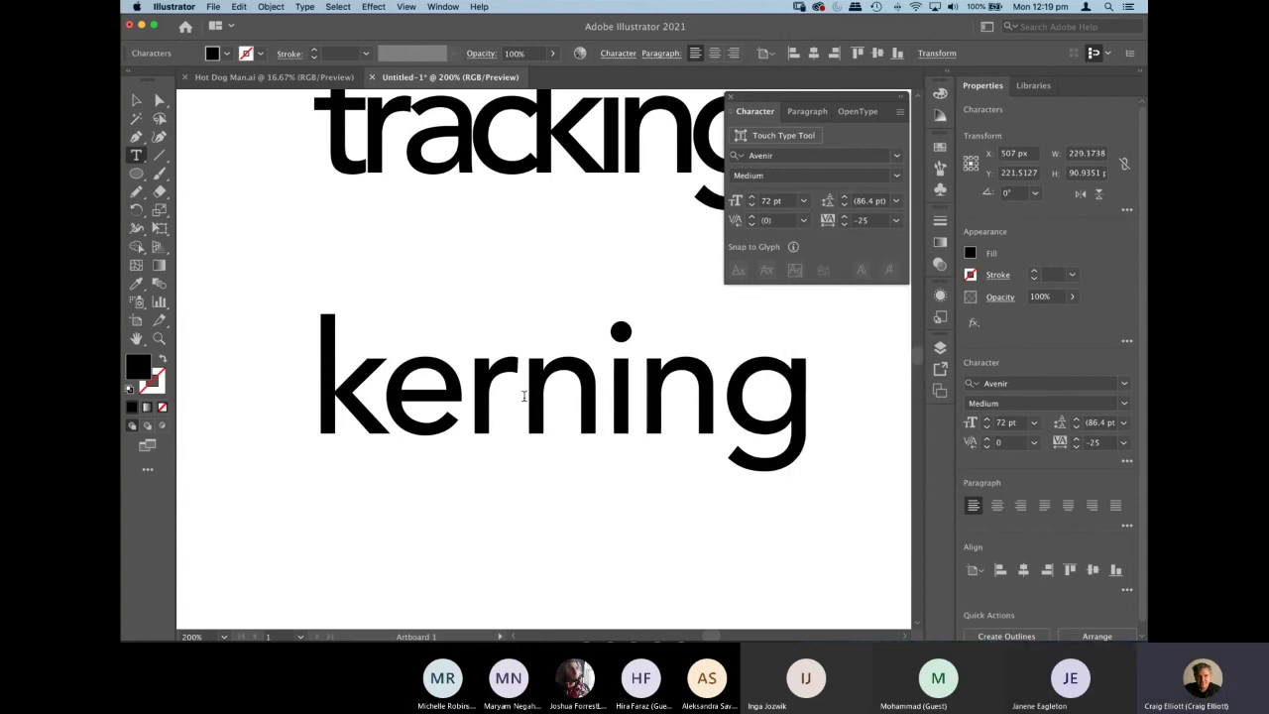
drag(526, 397, 801, 334)
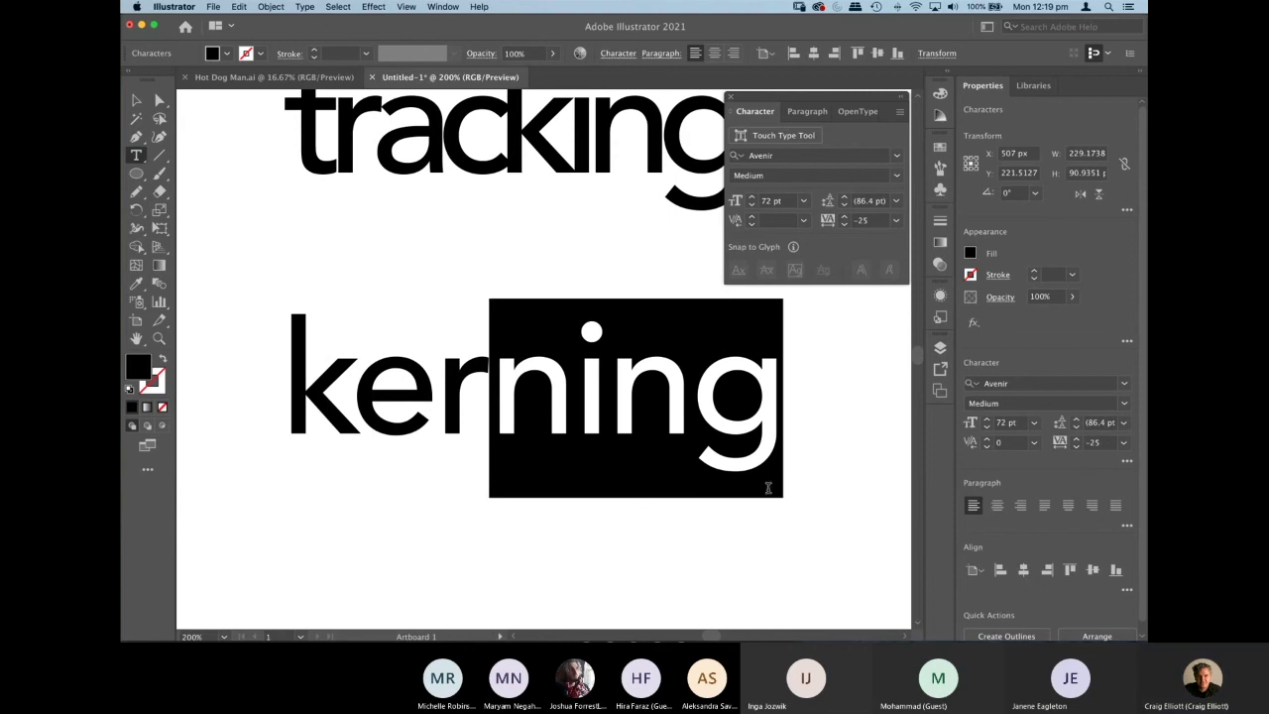
key(super+shift+a)
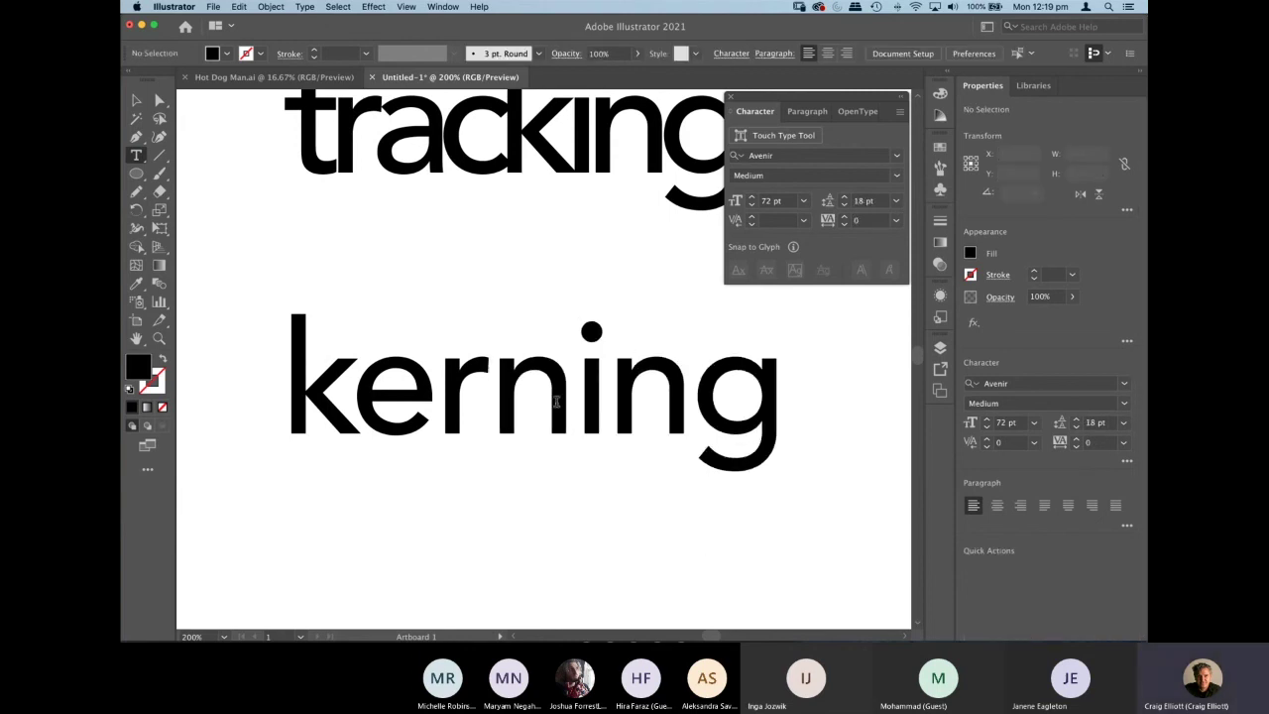
click(137, 101)
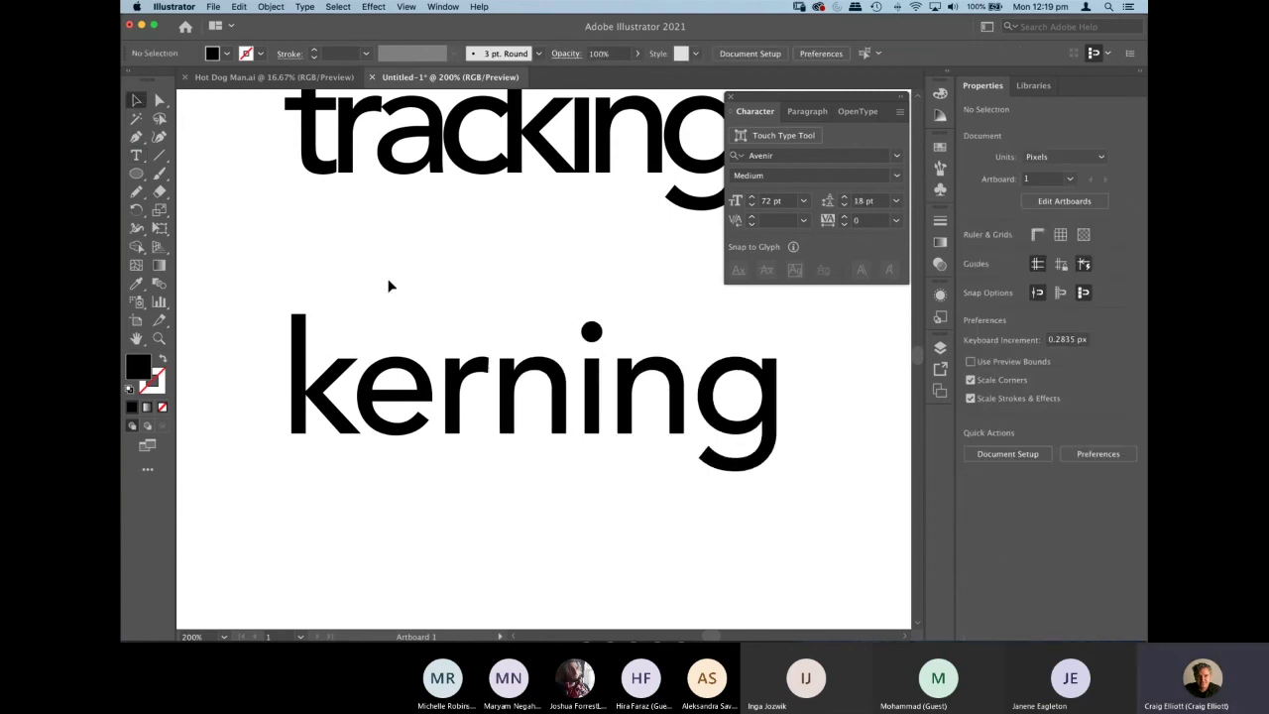
Move the "kerning" text to about X 504 px, Y 197 px, and the Leading paragraph to about X 214 px, Y 149 px.
key(super+minus)
drag(538, 467, 561, 482)
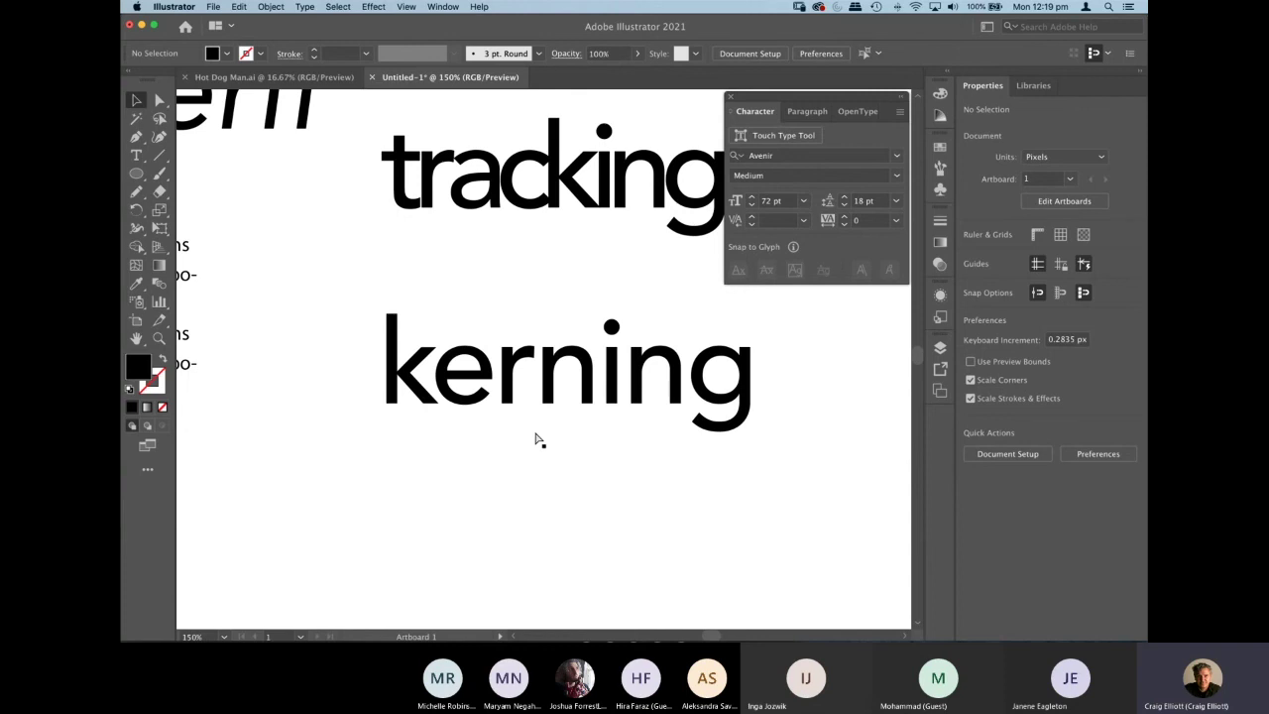
key(super+minus)
key(super+minus)
key(super+z)
key(super+z)
key(super+z)
key(super+z)
key(super+z)
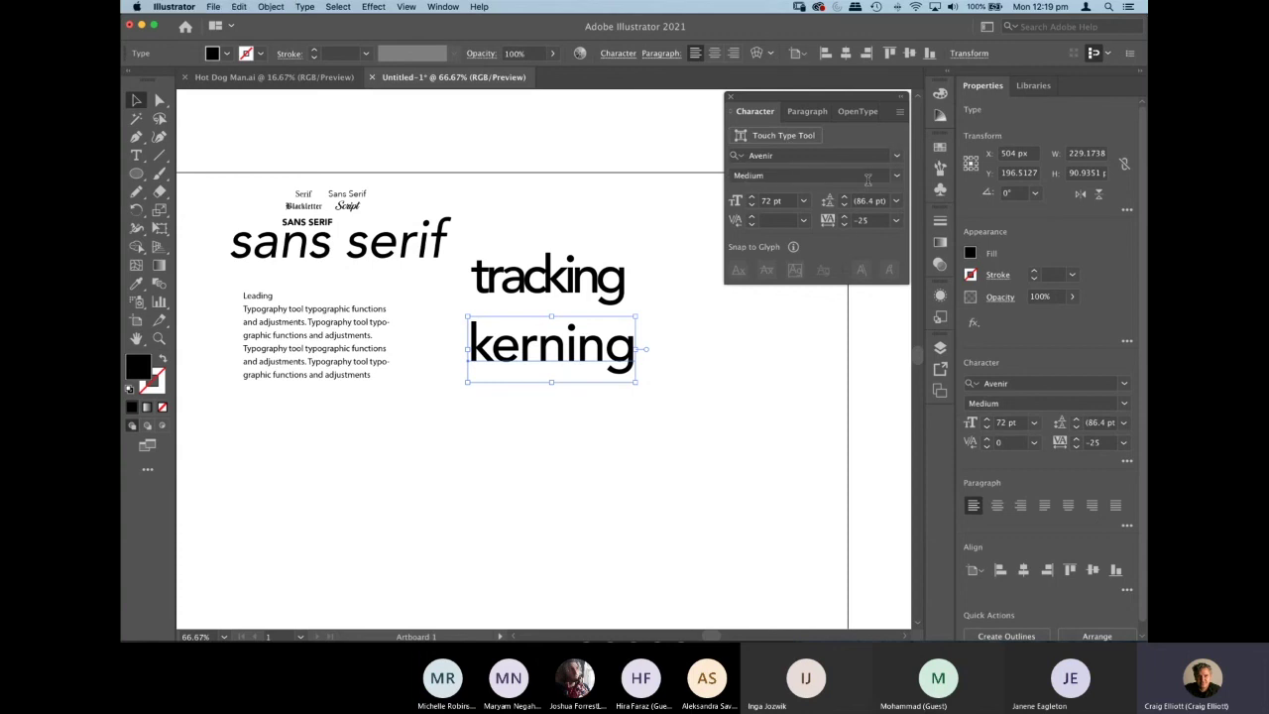
drag(337, 352, 341, 338)
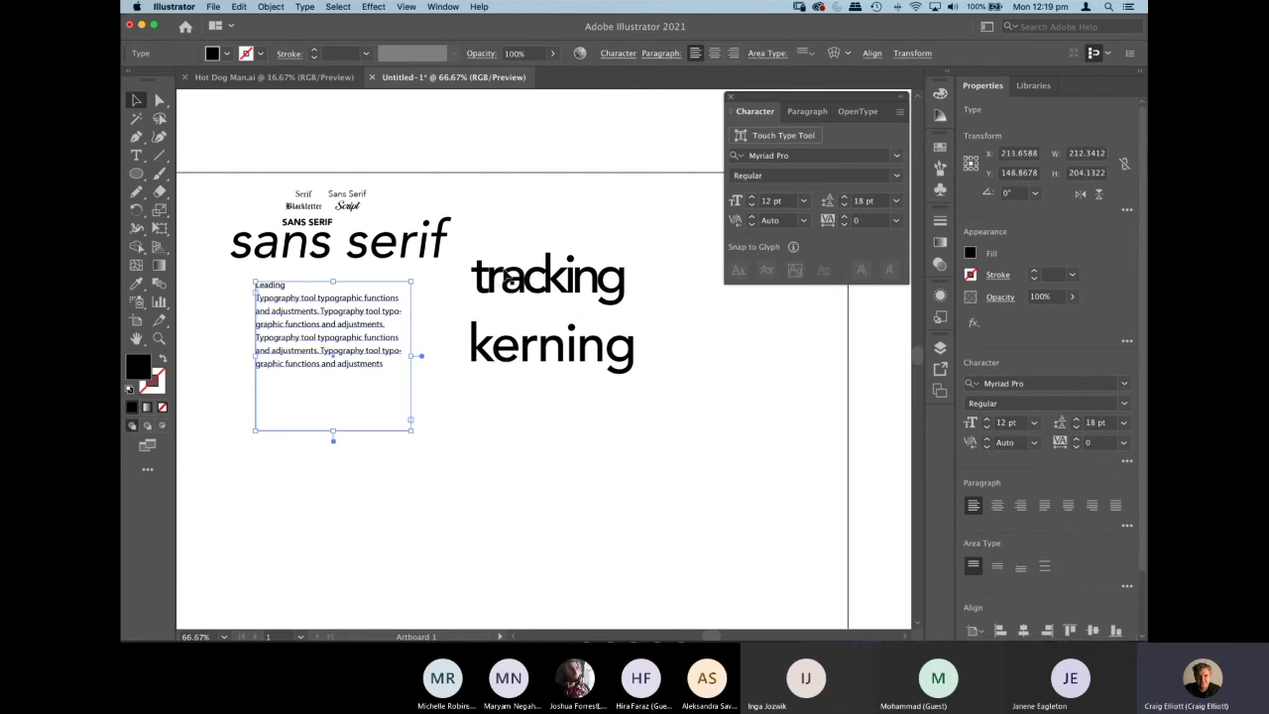
Add the presenter's full name as one line of point text below "kerning" in Avenir Oblique at 72 pt.
key(t)
key(v)
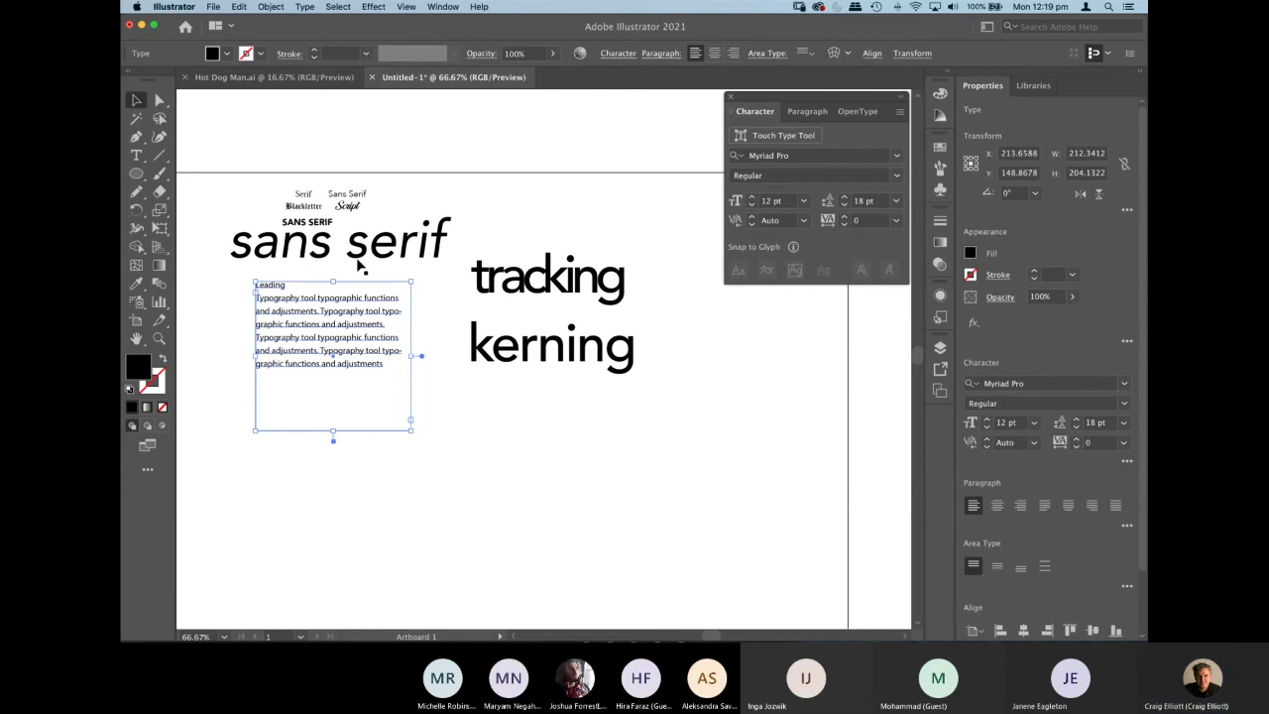
drag(357, 255, 609, 464)
key(t)
drag(481, 454, 745, 468)
text(Cr)
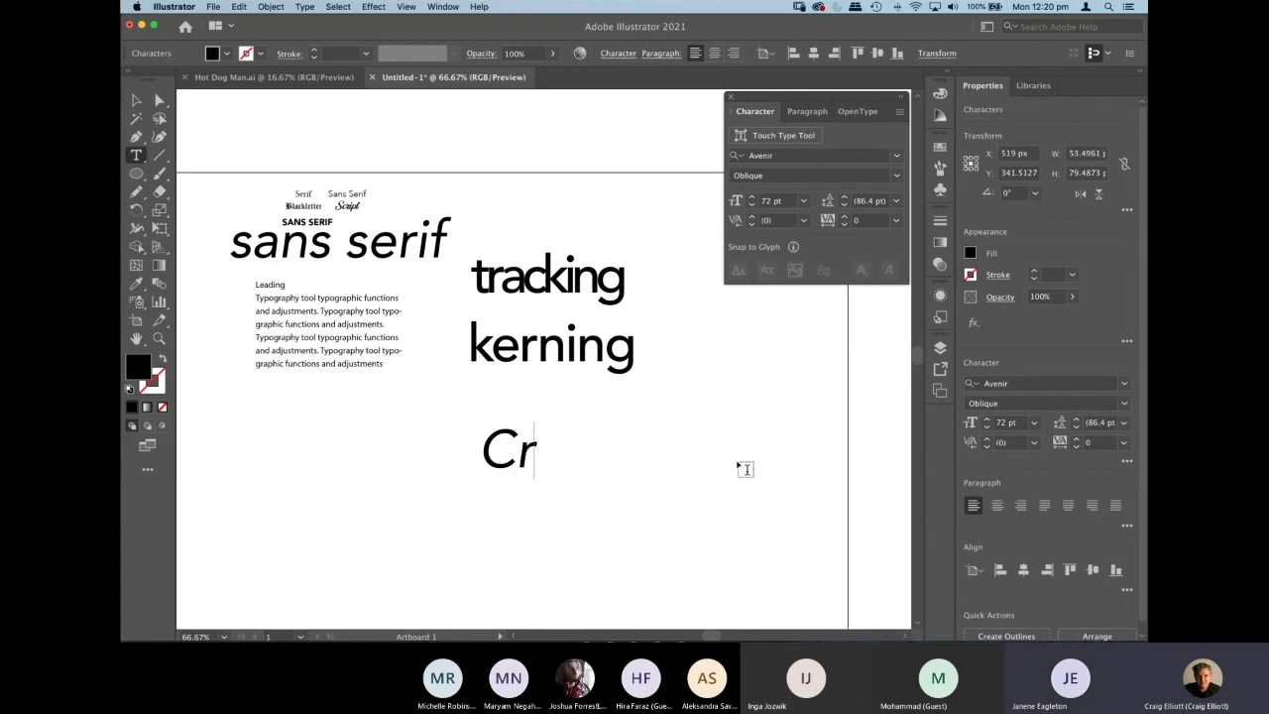
text(aig )
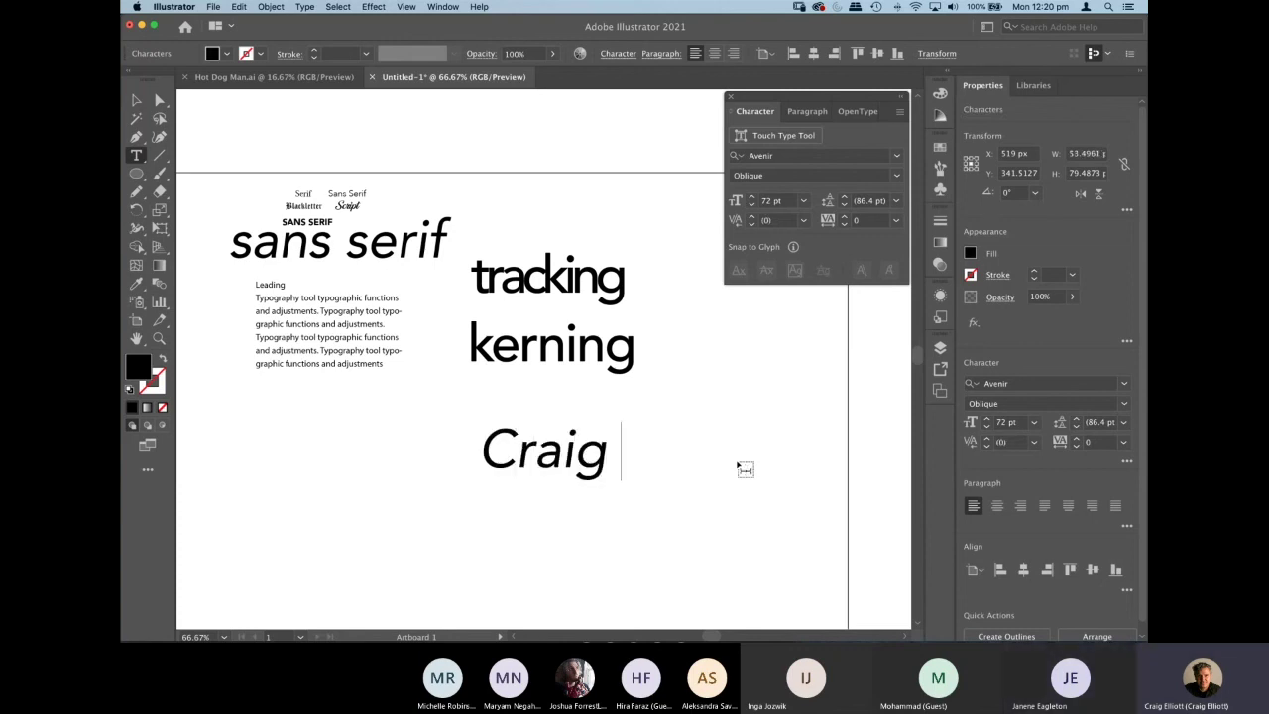
text(Elliott)
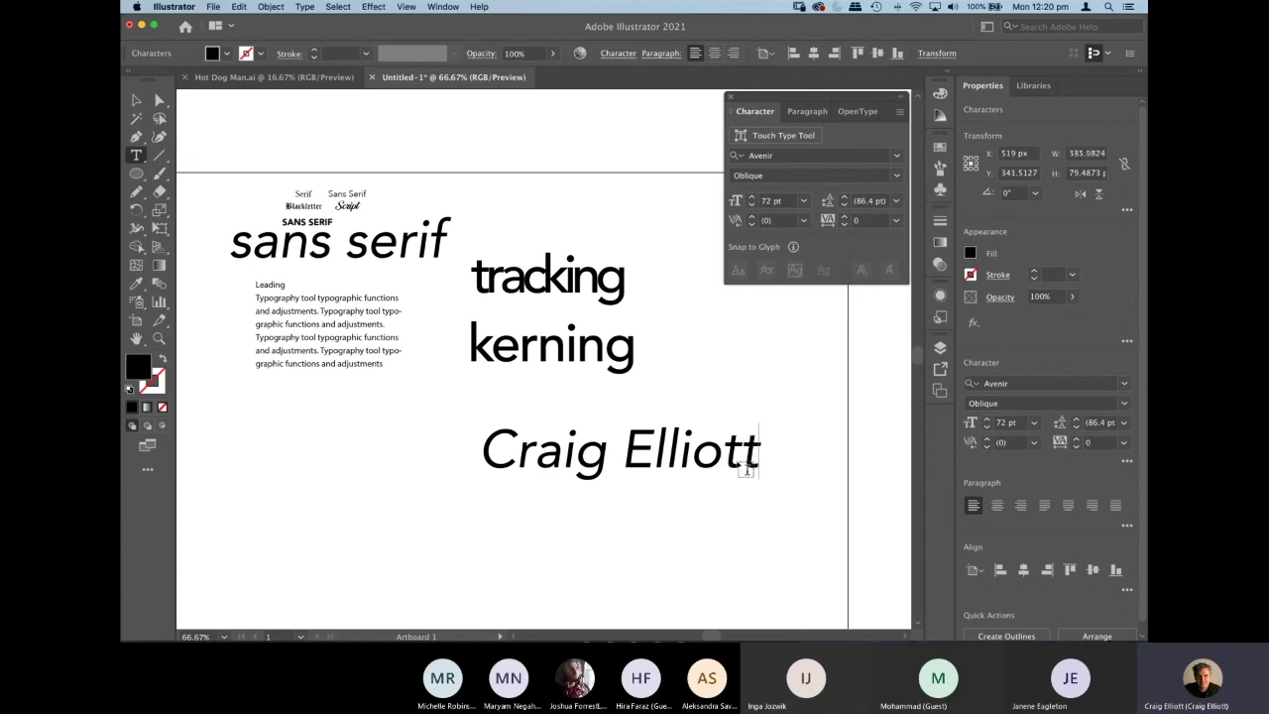
key(Escape)
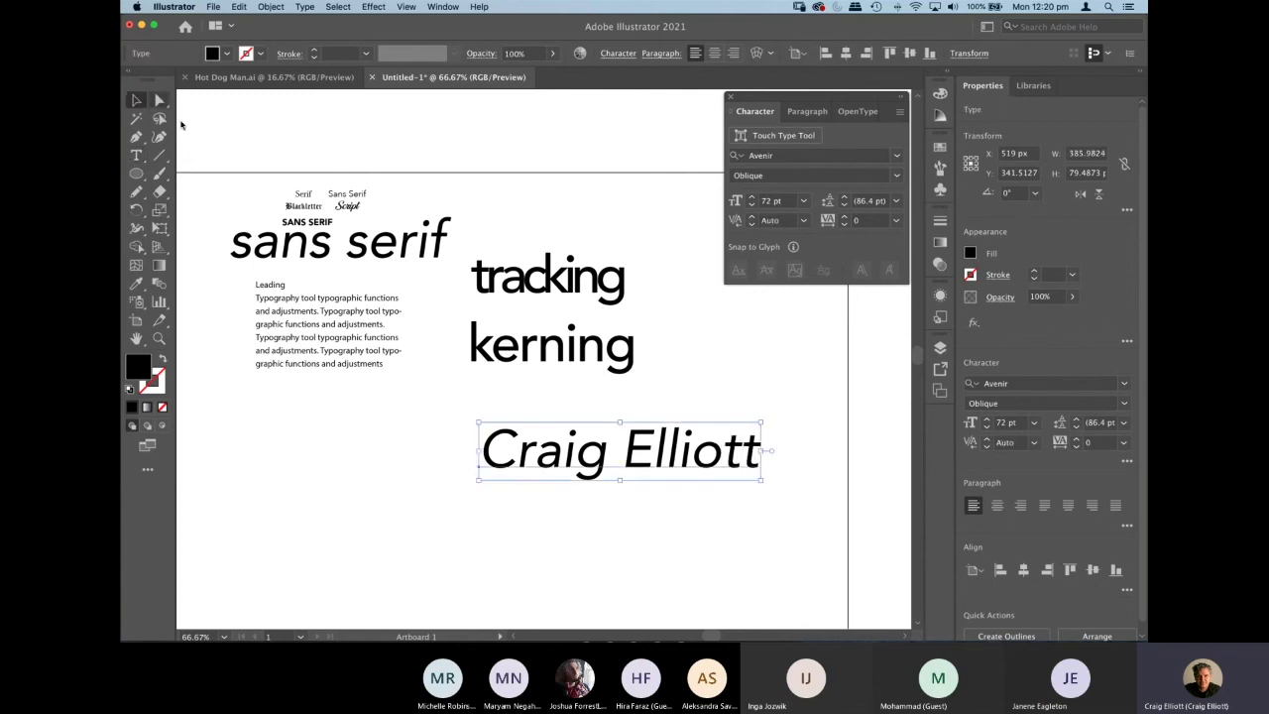
Move the name text to about X 84 px, Y 357 px, and place a level copy at about X 573 px.
drag(533, 428, 254, 451)
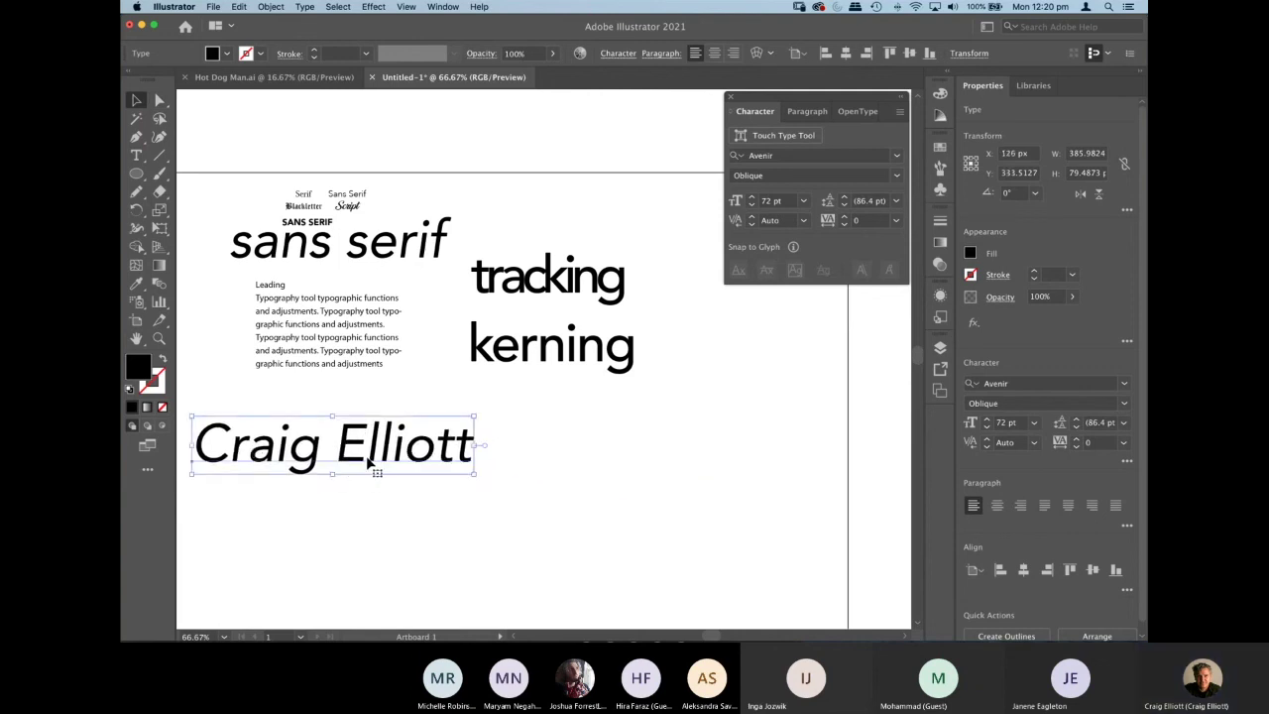
scroll(387, 428, down, 5)
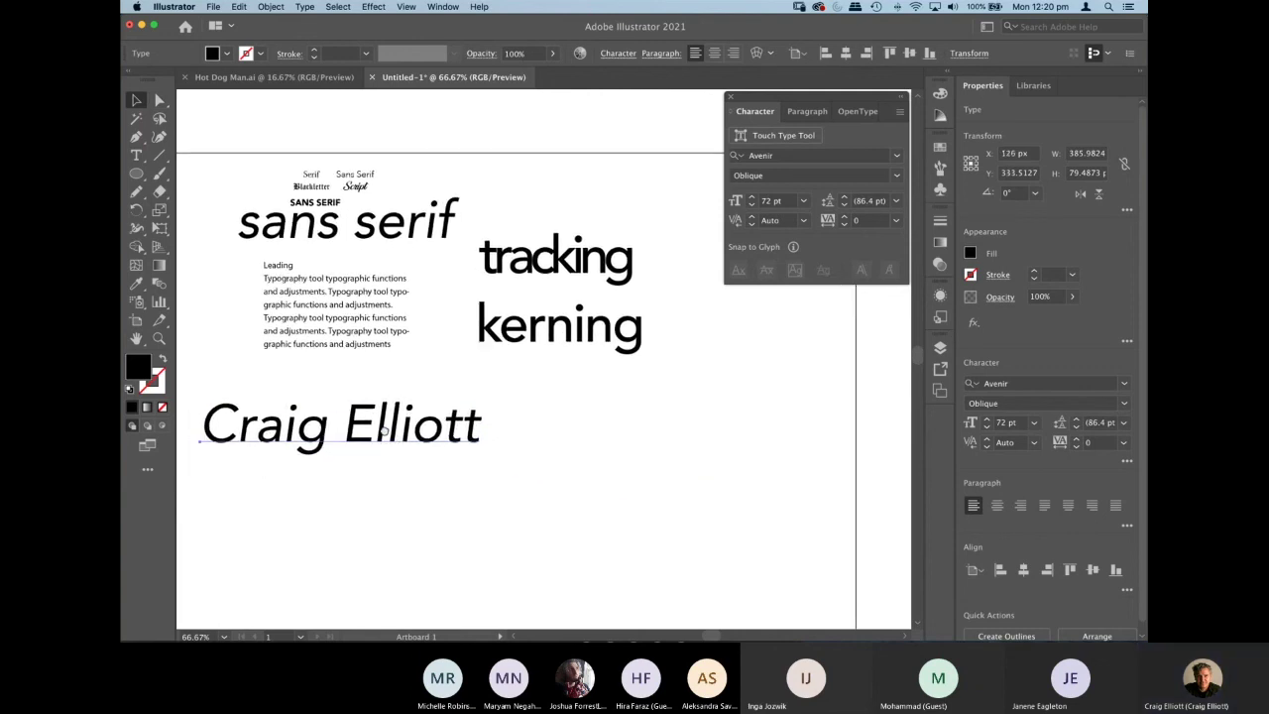
drag(387, 429, 359, 443)
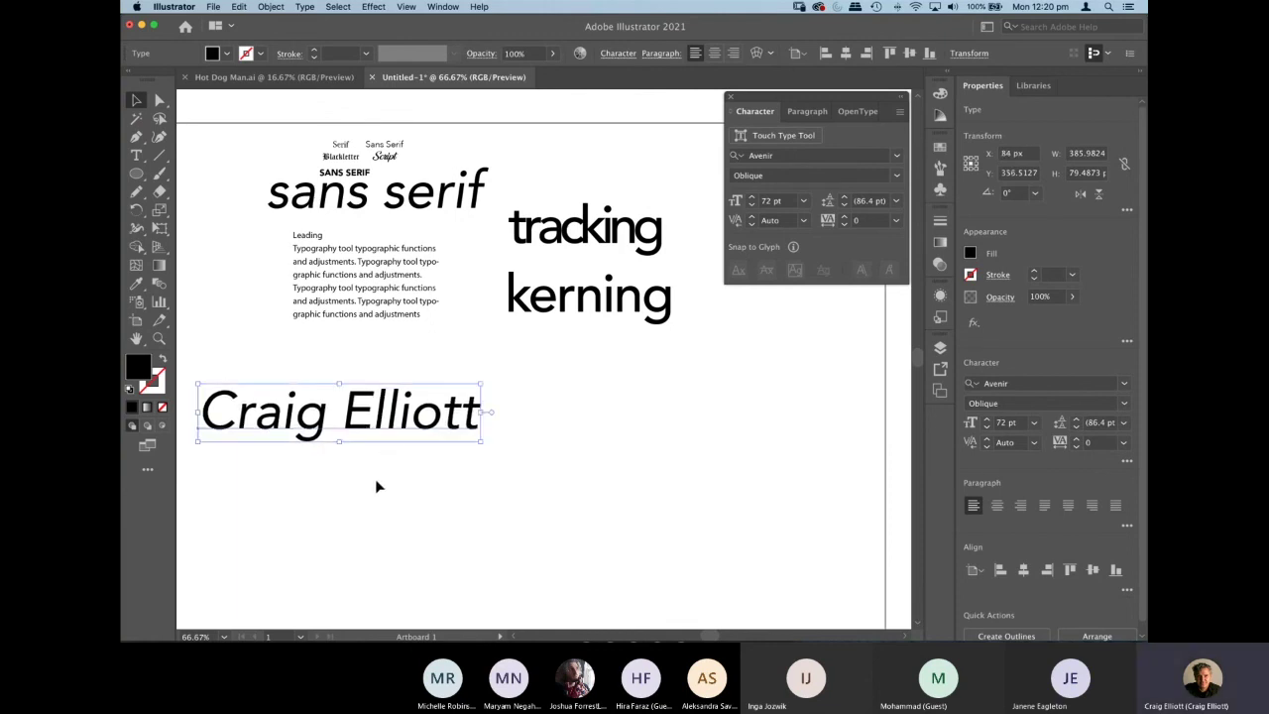
click(383, 481)
click(361, 439)
drag(364, 432, 721, 433)
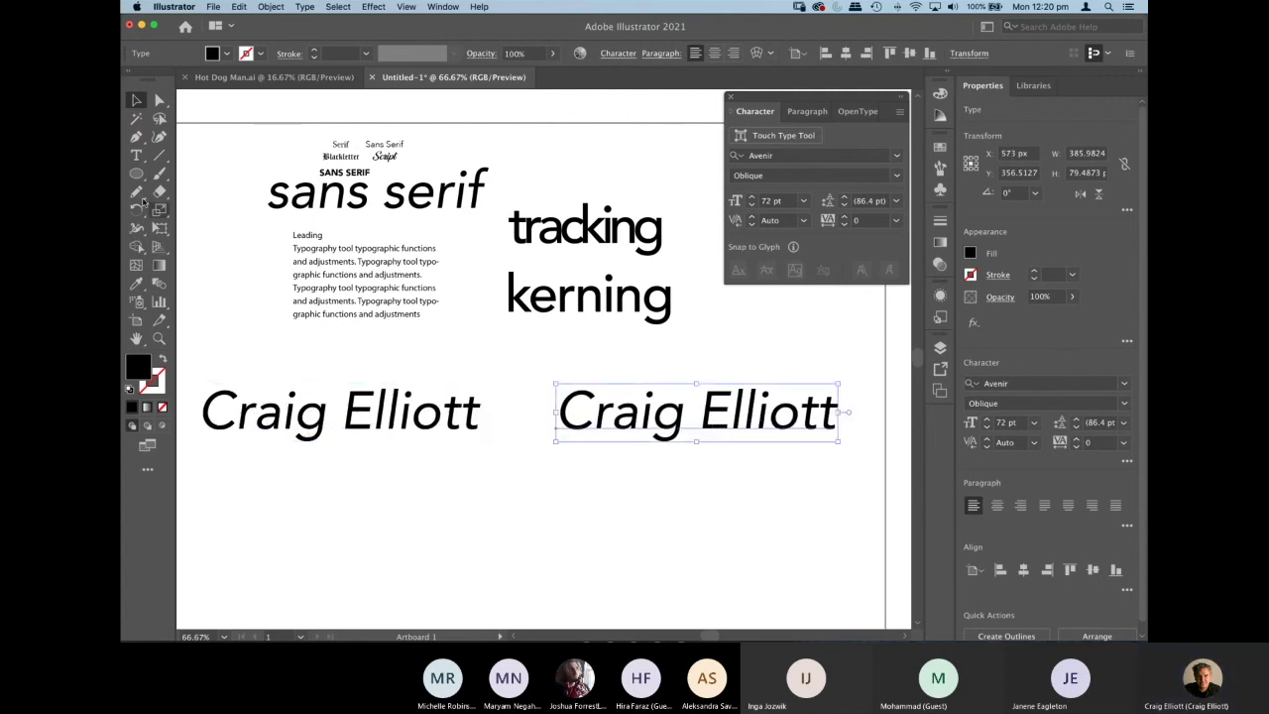
Split the copied name onto two lines by replacing the space between first name and surname with a line break.
click(136, 156)
click(697, 415)
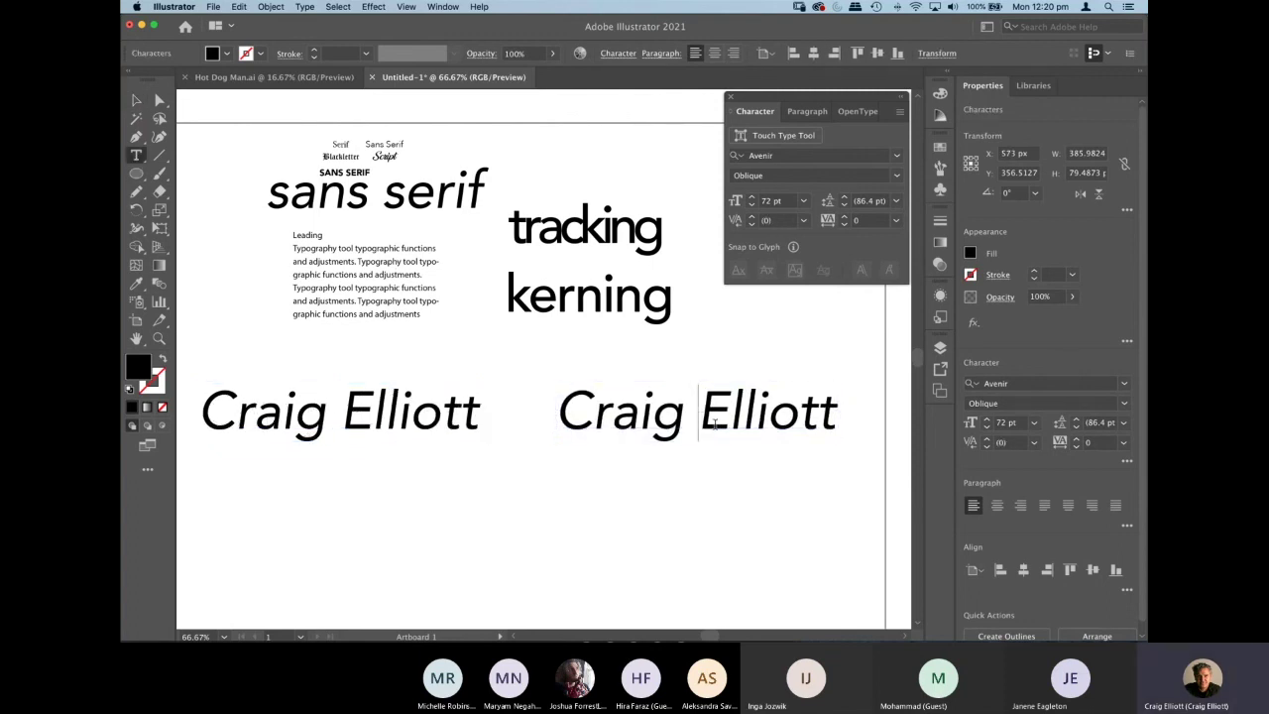
key(BackSpace)
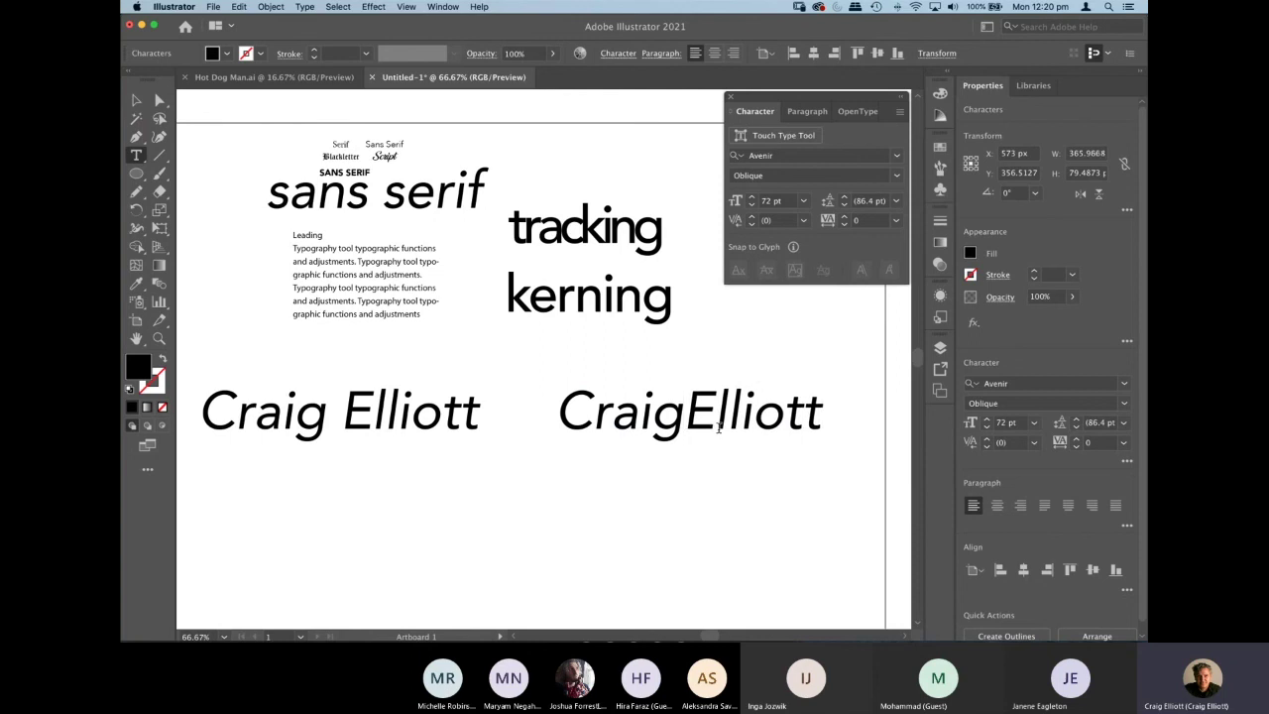
key(Return)
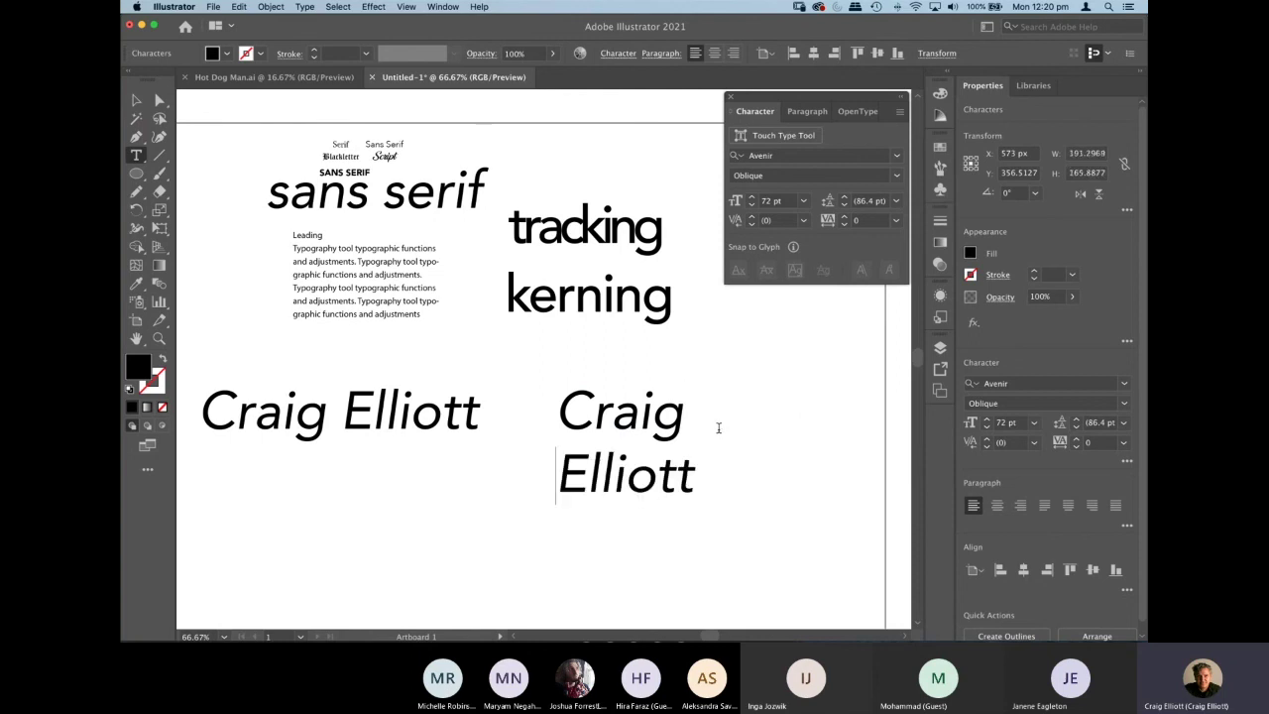
Change the font style of the two-line name to Avenir Black after trying Book.
click(136, 100)
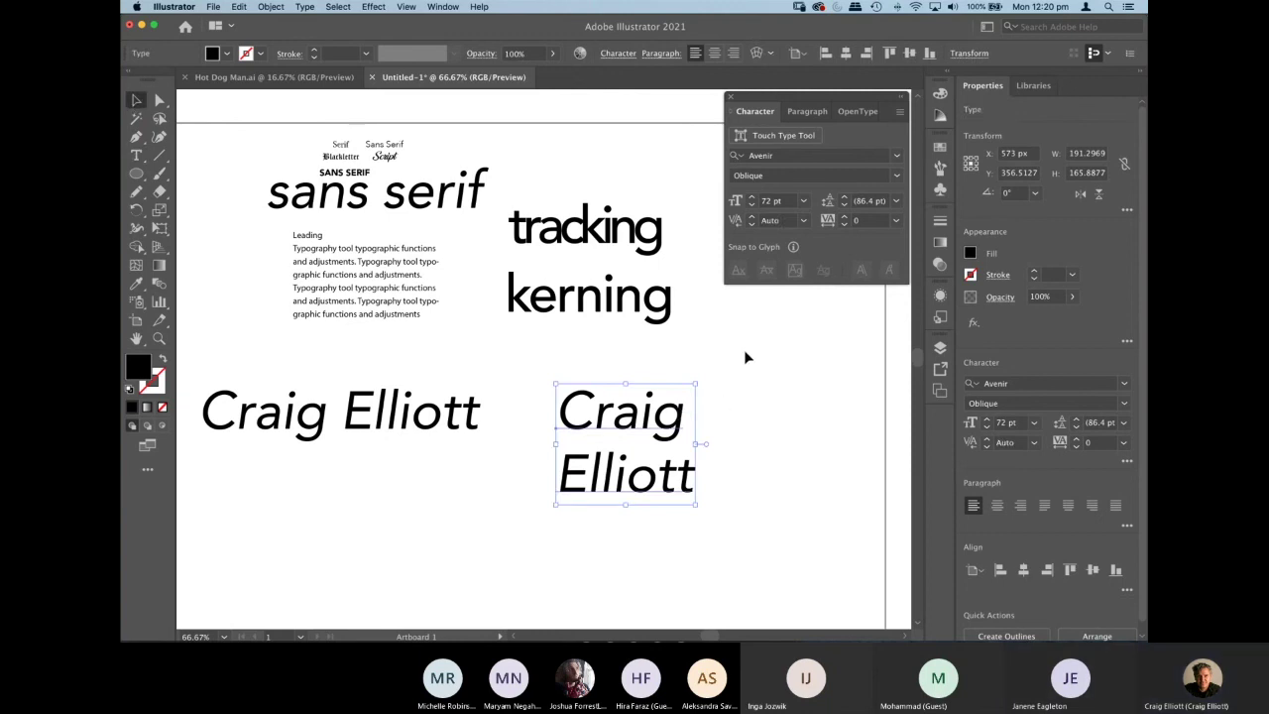
click(898, 177)
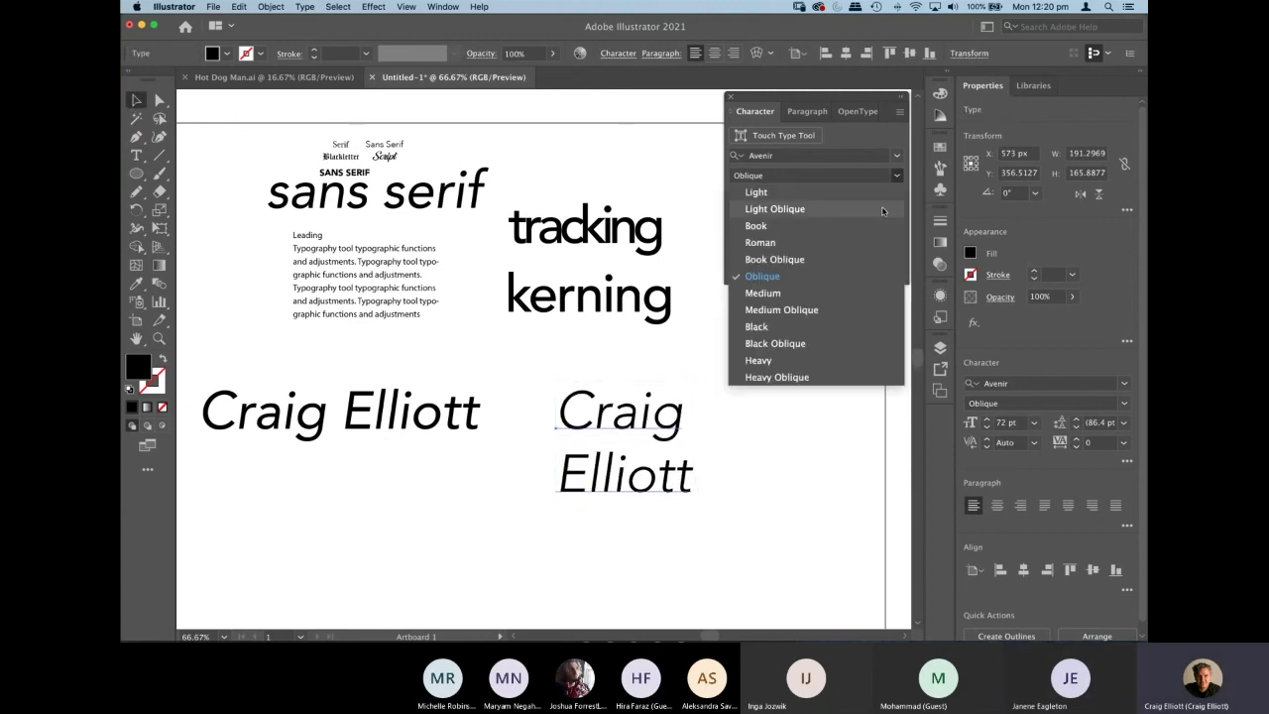
click(833, 230)
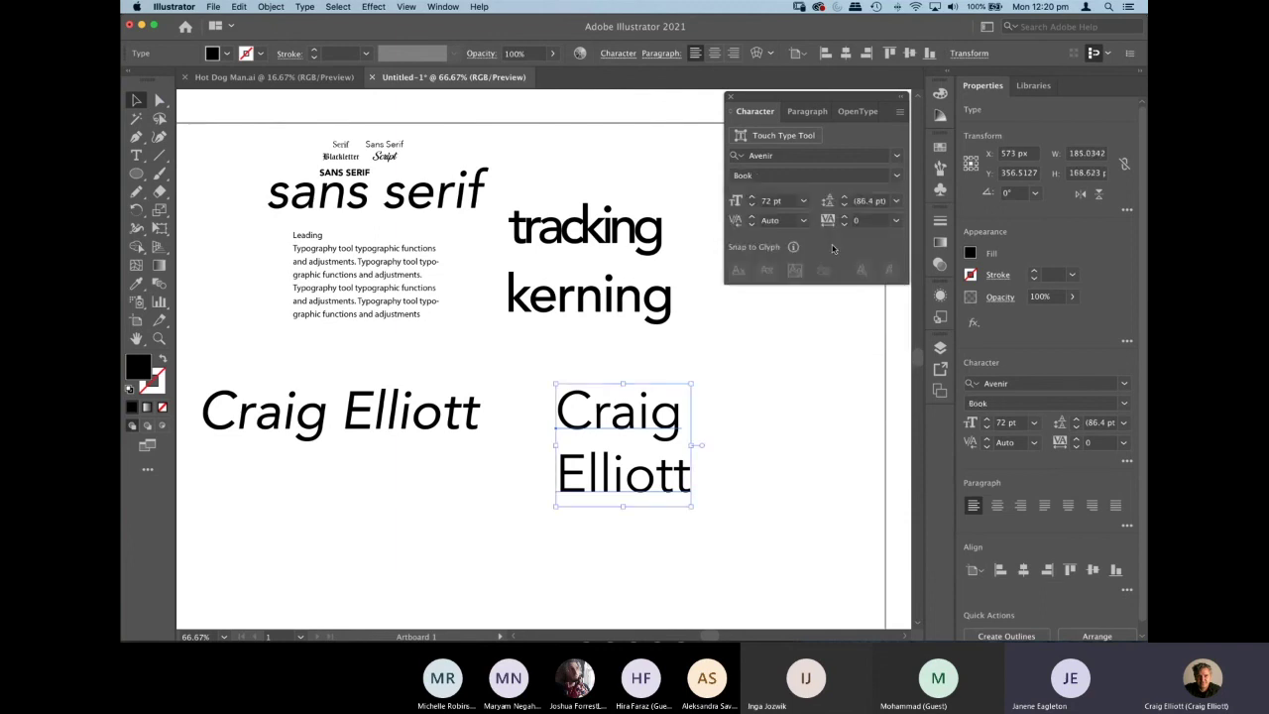
click(898, 176)
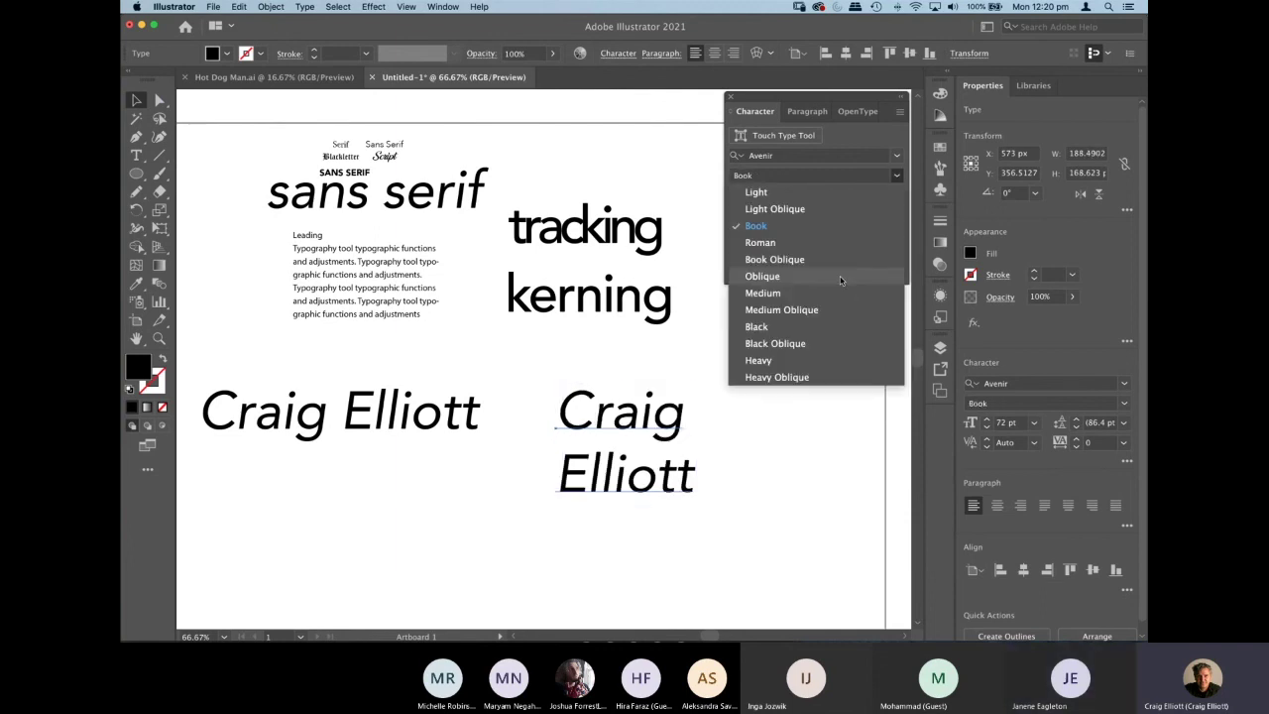
click(812, 330)
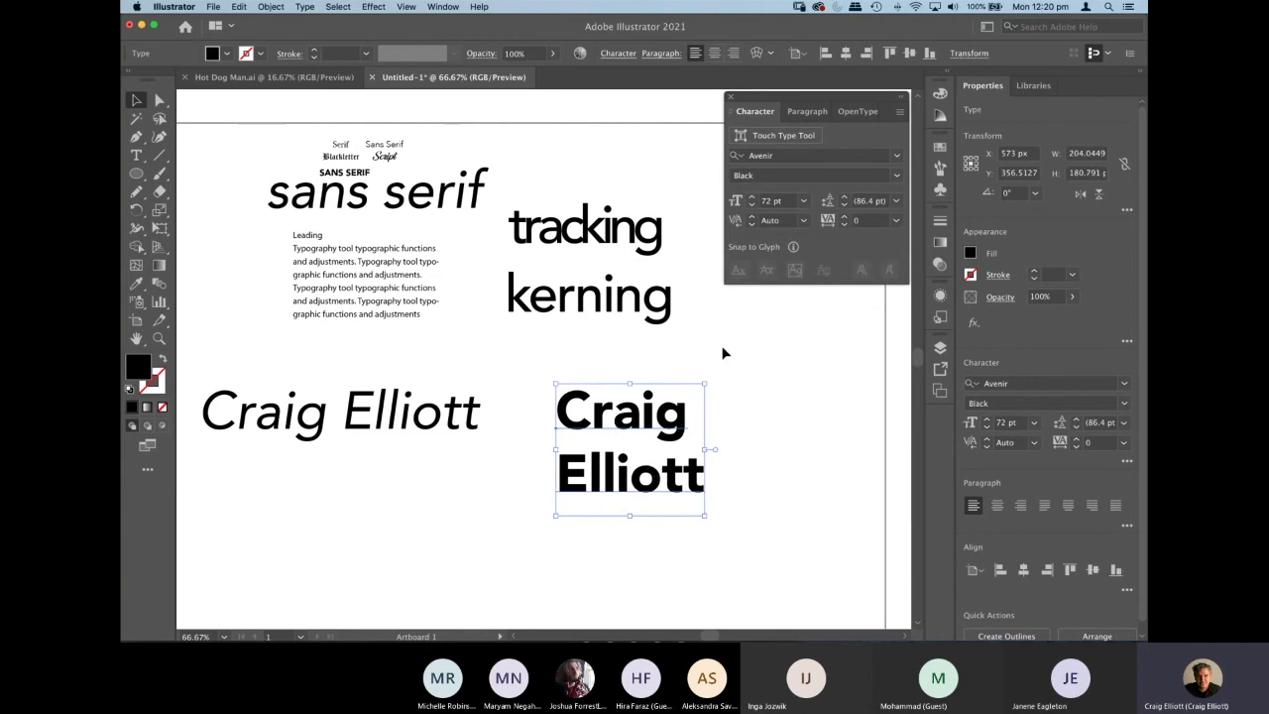
Set the single-line name to the Avenir Light font style.
click(459, 429)
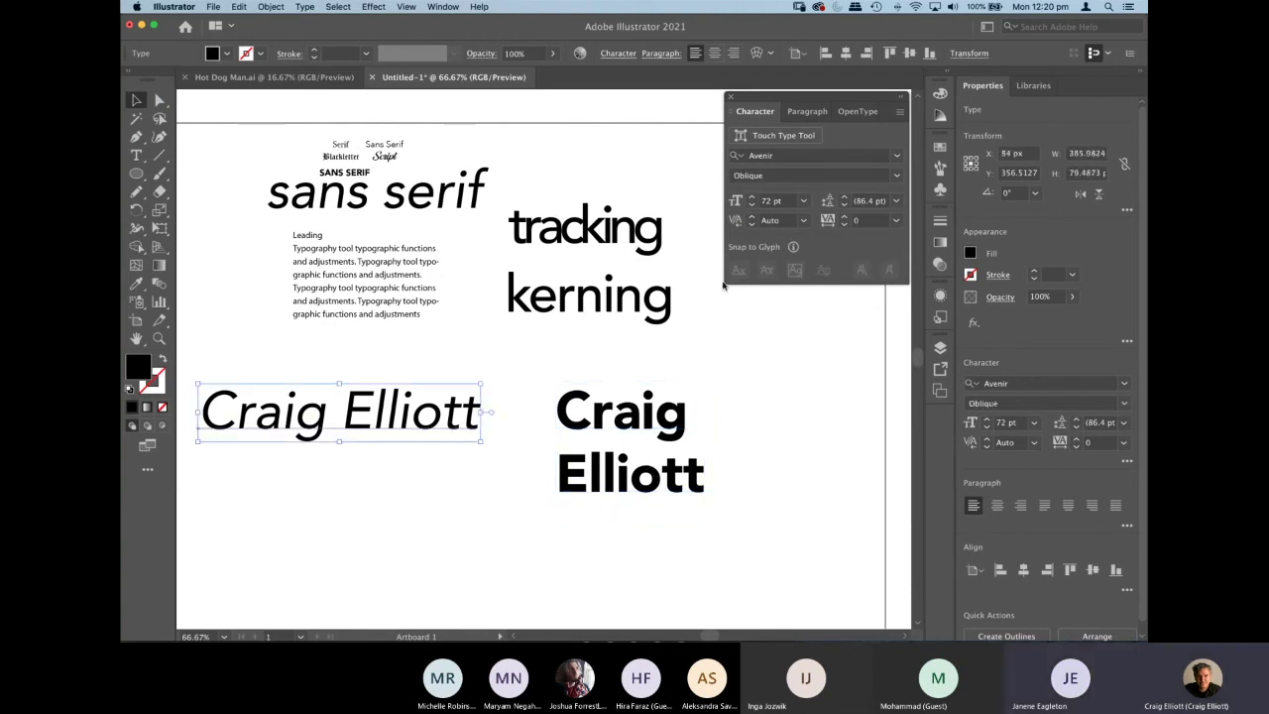
click(896, 175)
click(823, 198)
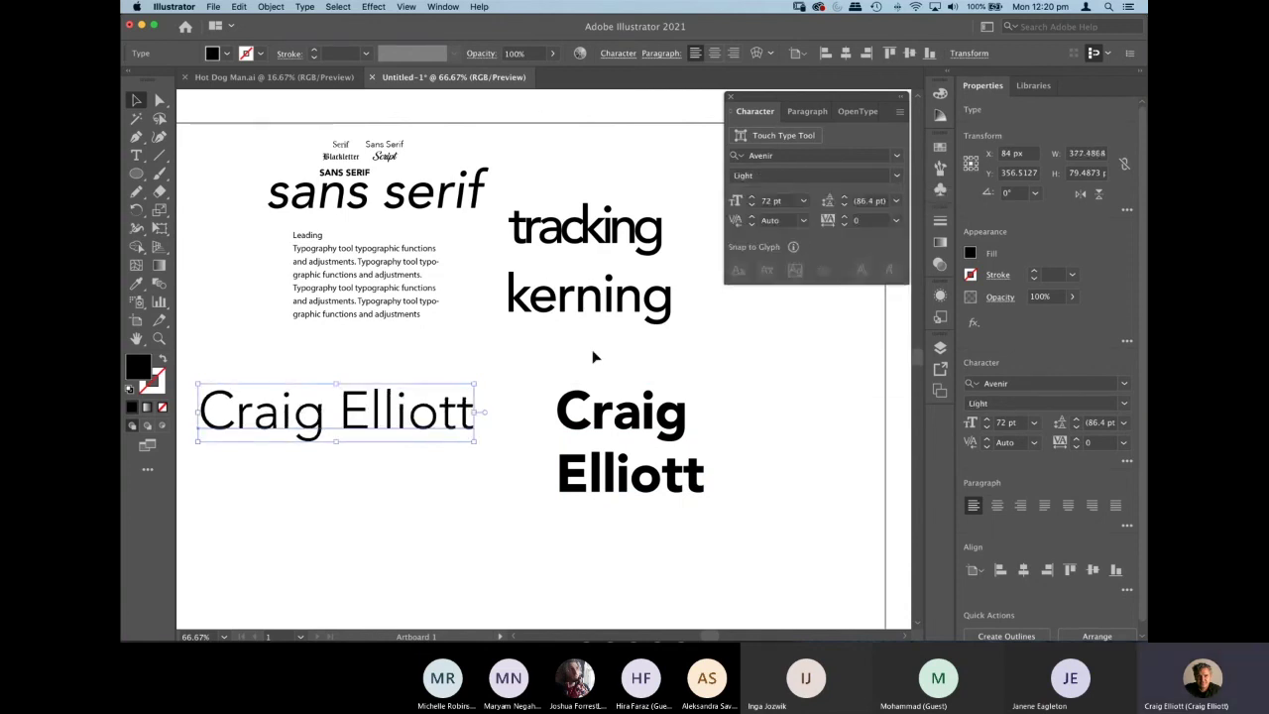
Shift the two-line name slightly to about X 547 px, Y 356 px.
click(606, 474)
drag(607, 482, 587, 492)
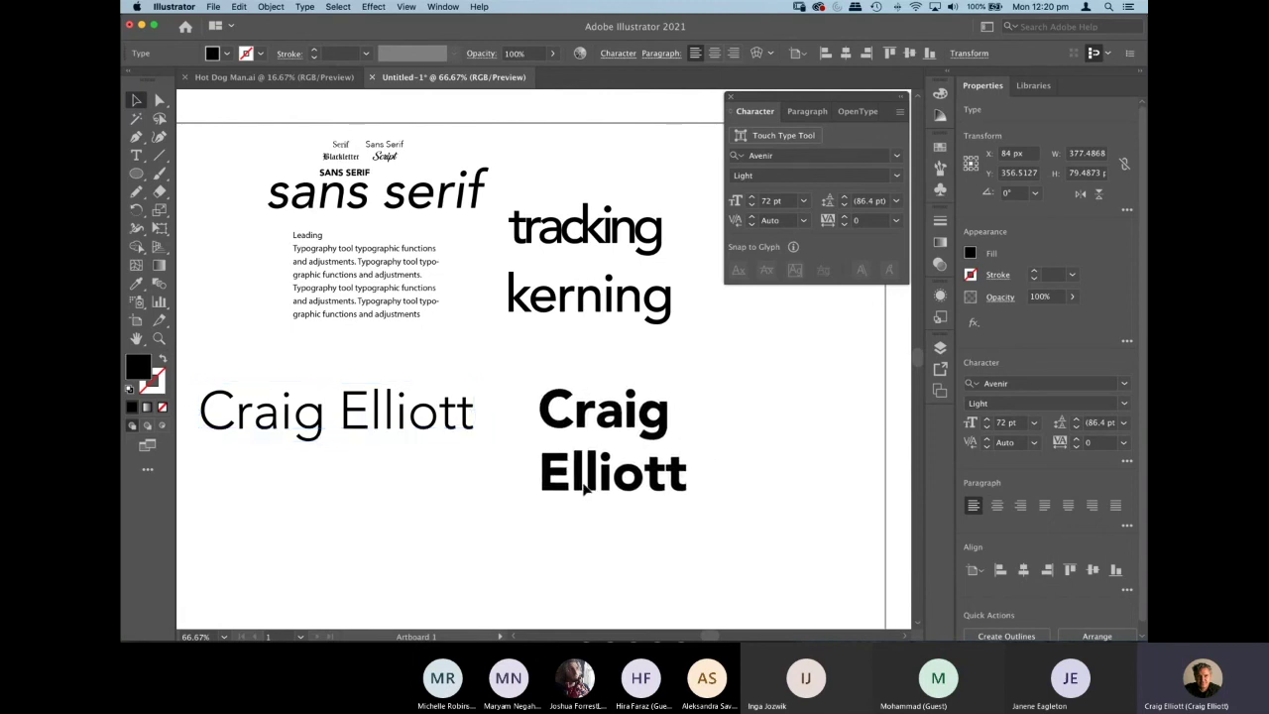
click(585, 486)
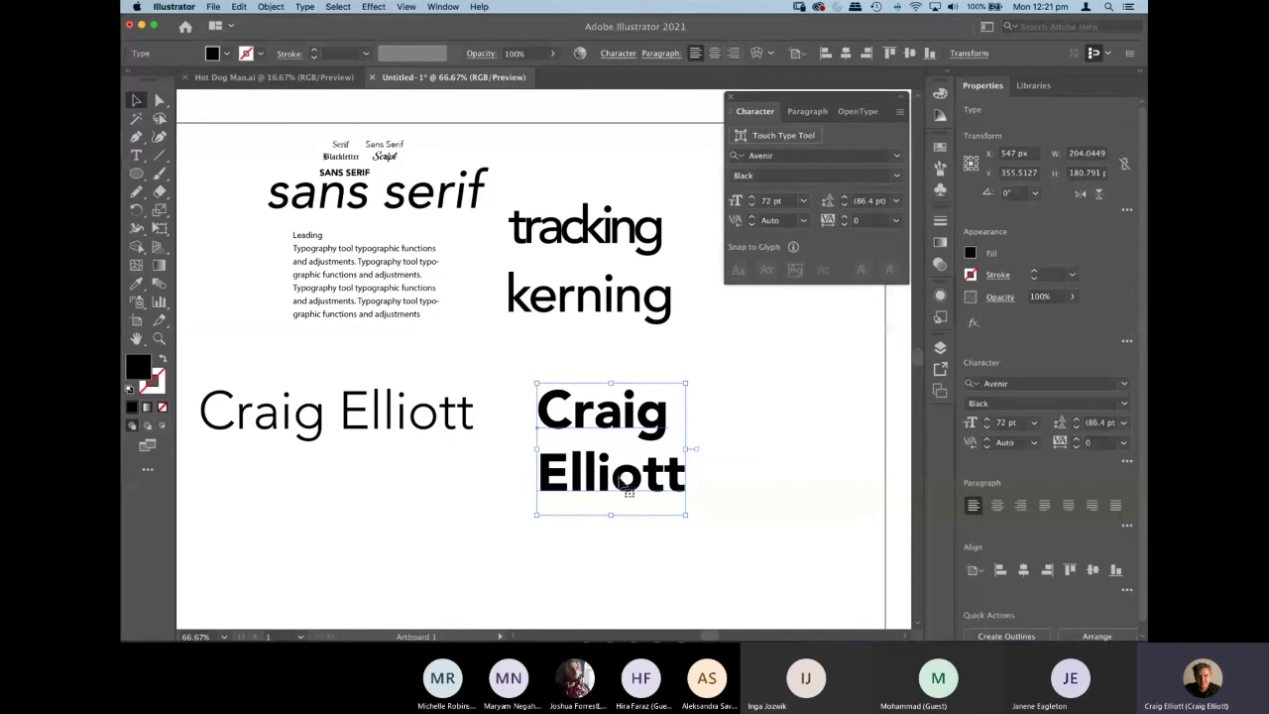
Filter the font list to serif typefaces and set the two-line name in Bell MT.
drag(602, 492, 600, 494)
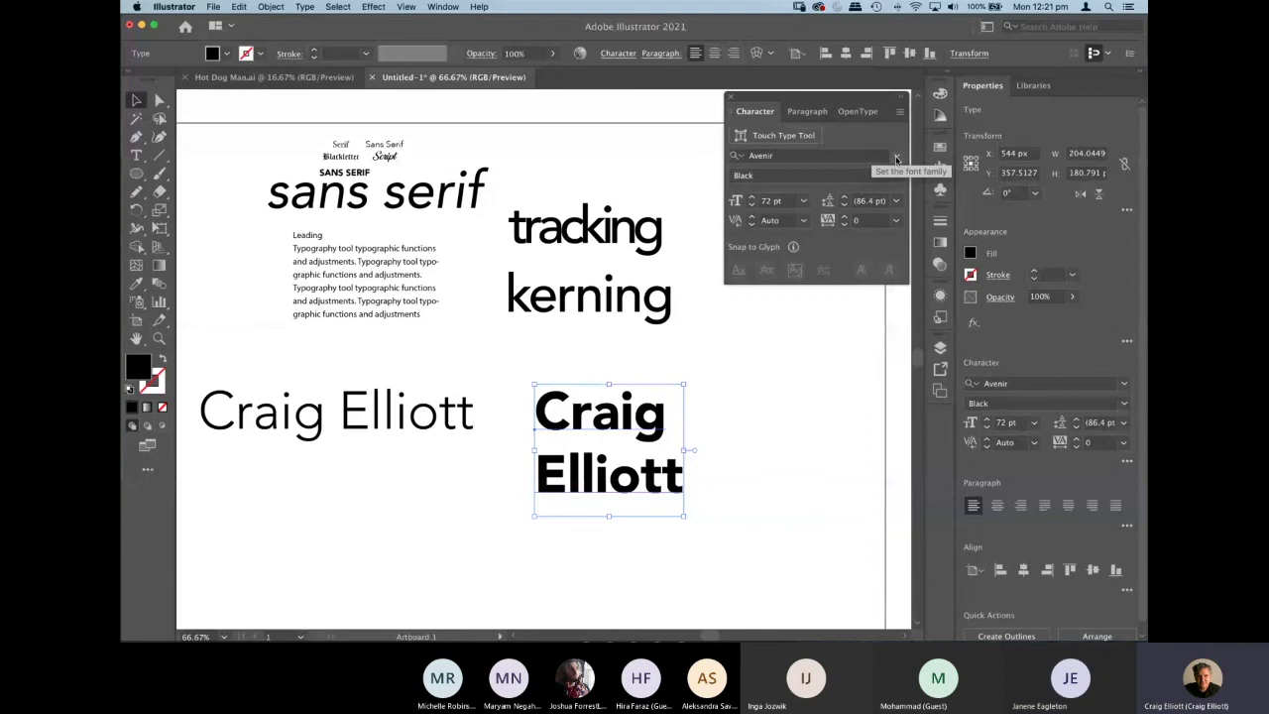
click(897, 156)
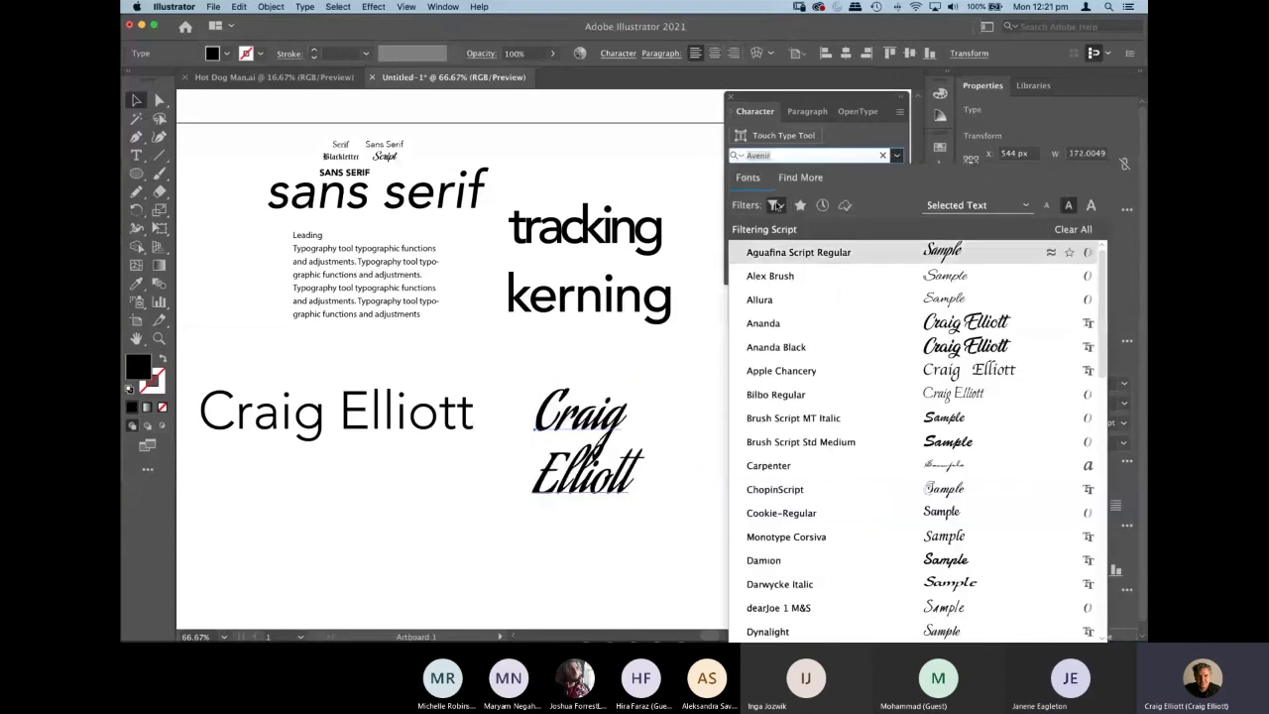
click(776, 205)
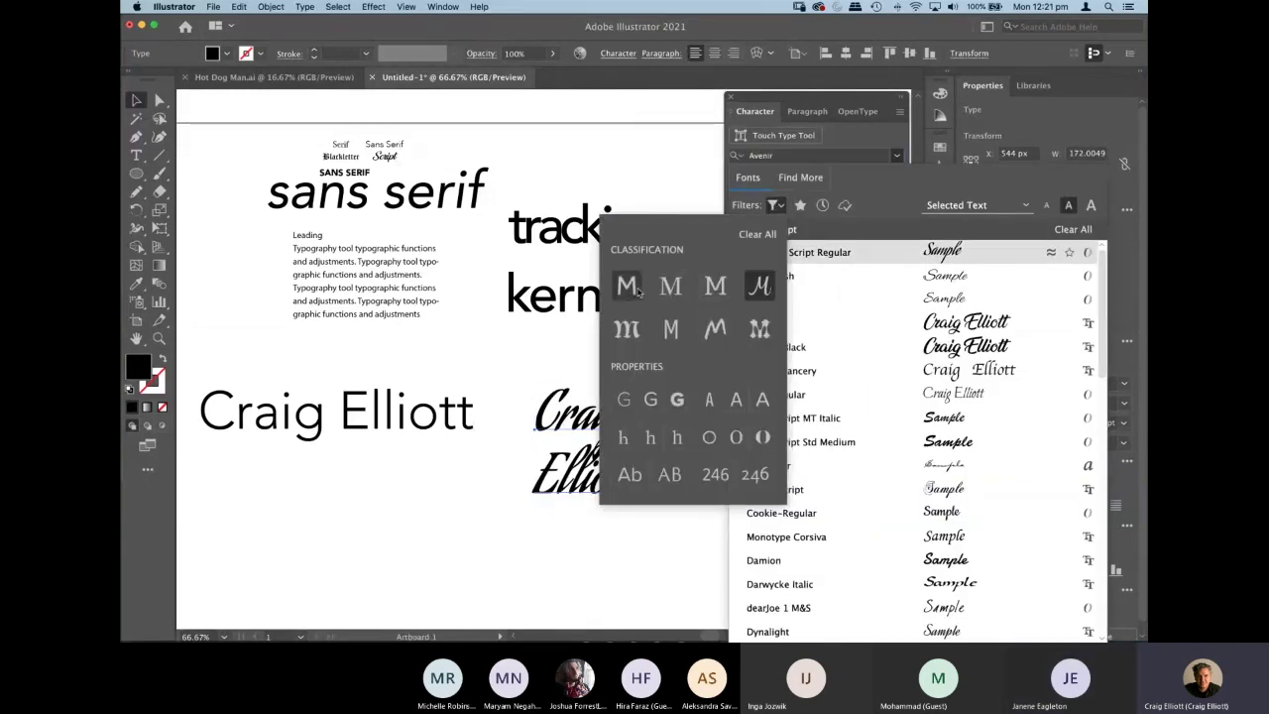
click(670, 288)
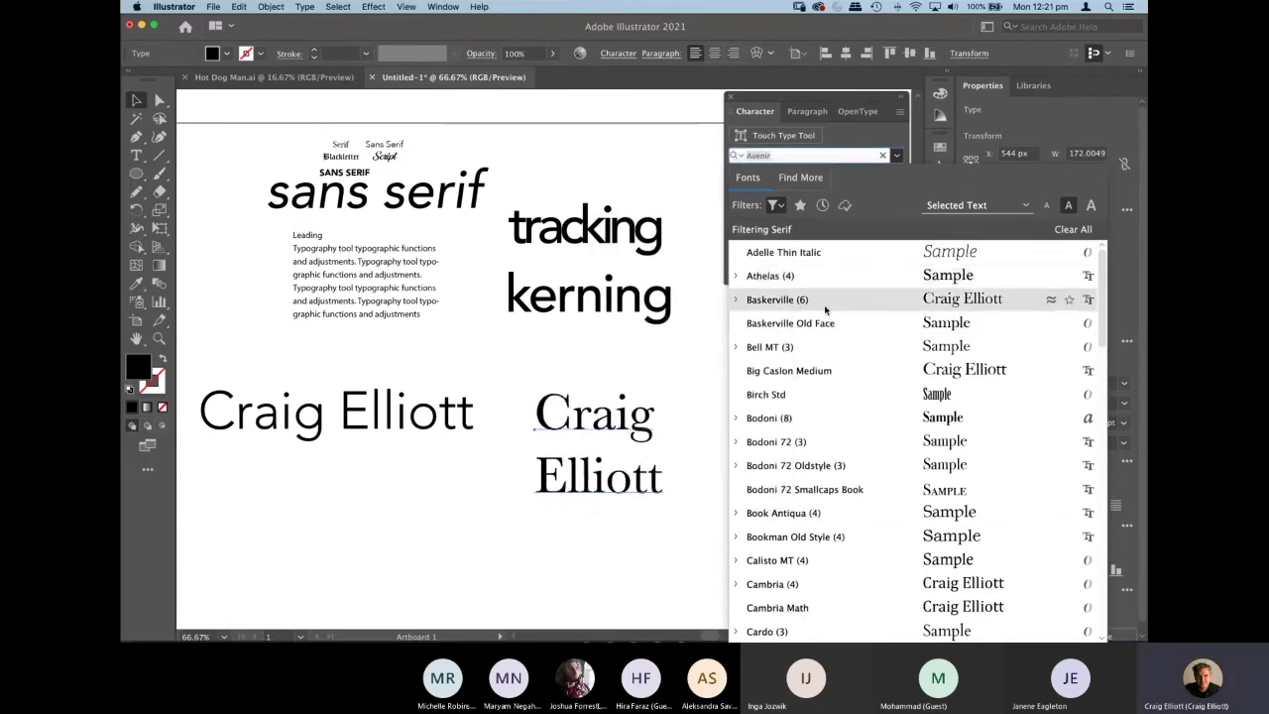
click(768, 346)
Reposition the two-line name at about X 553 px, Y 341 px and the single-line name at about X 117 px, Y 347 px.
click(438, 423)
drag(588, 484, 594, 472)
drag(434, 418, 457, 409)
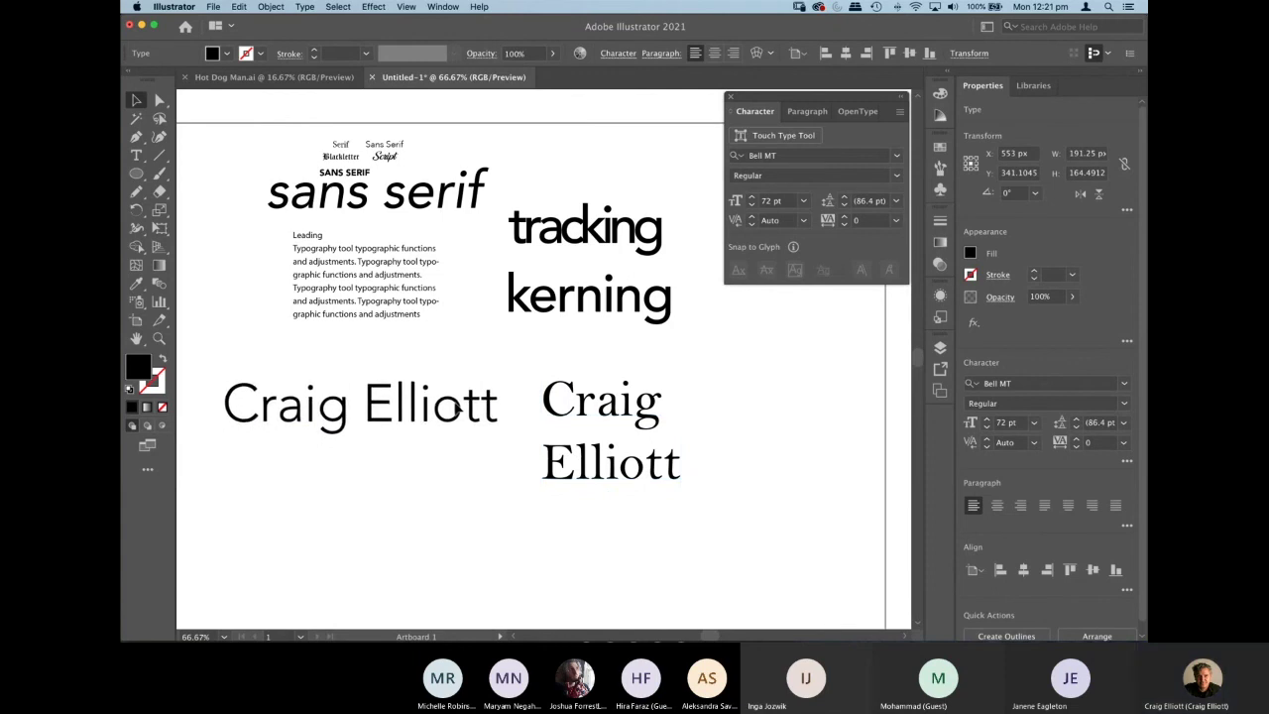
Tighten the two-line name by setting its leading to 60 pt.
click(897, 201)
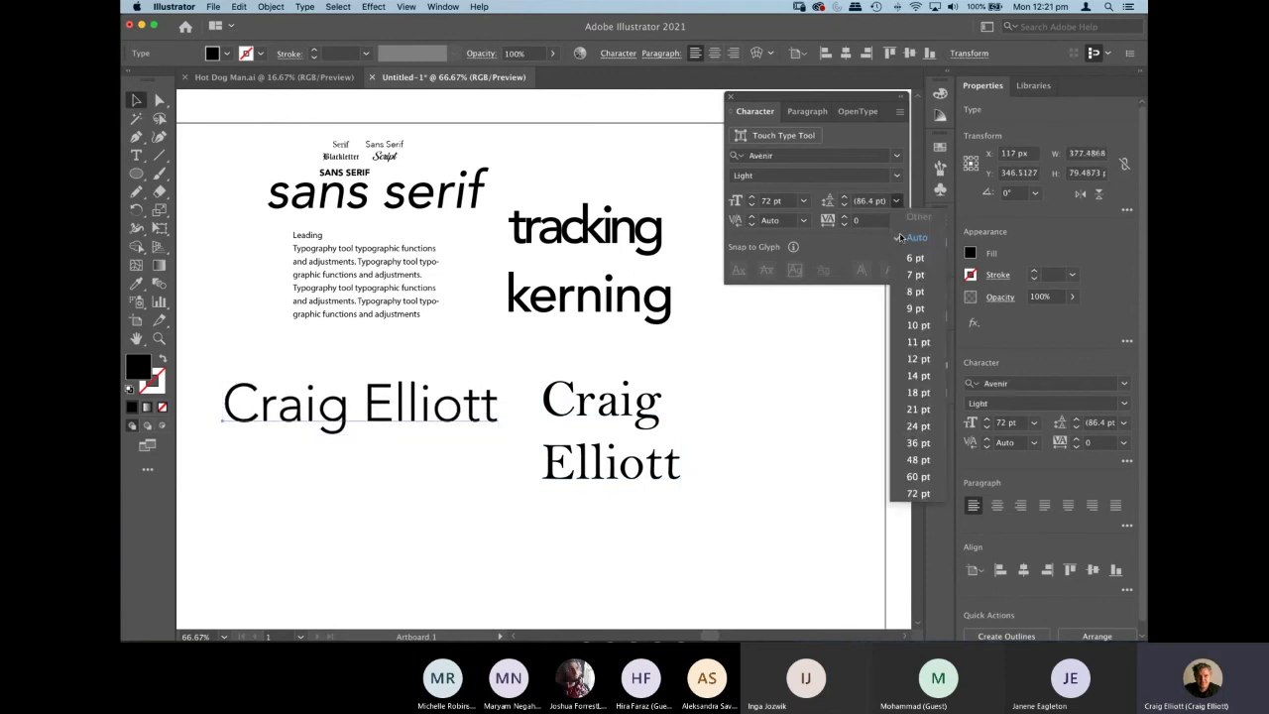
click(592, 425)
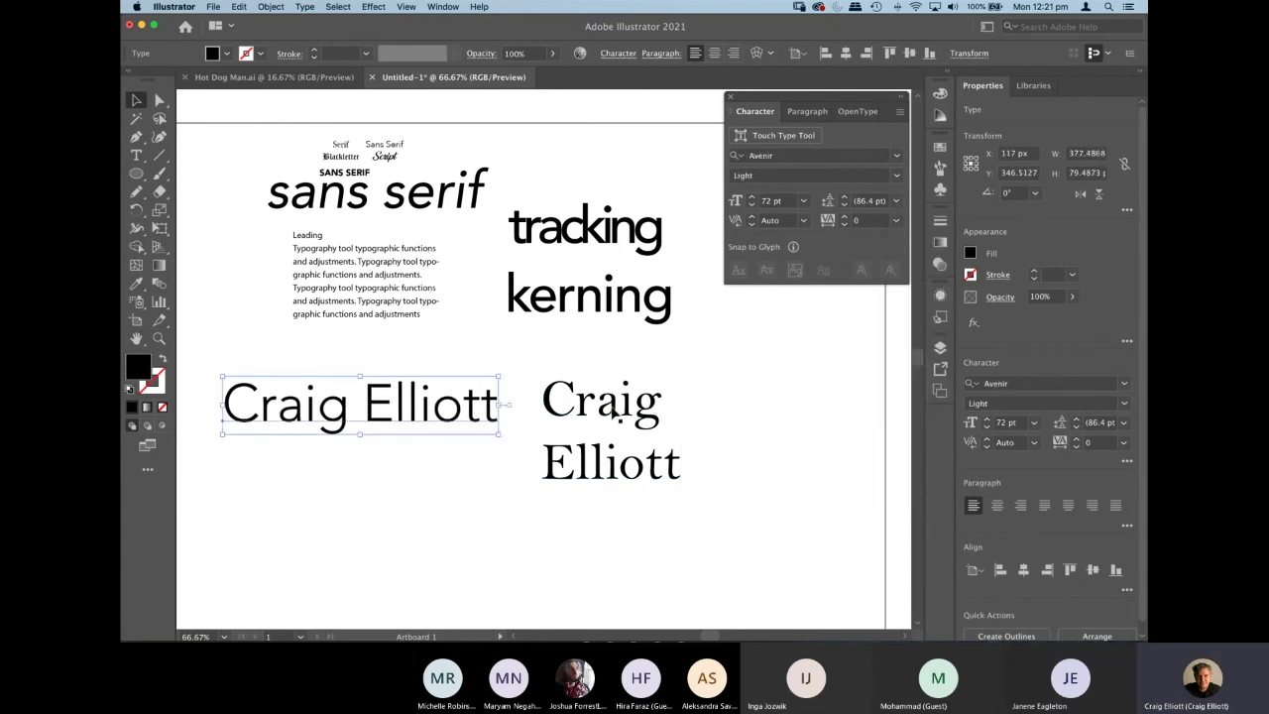
click(625, 415)
click(897, 201)
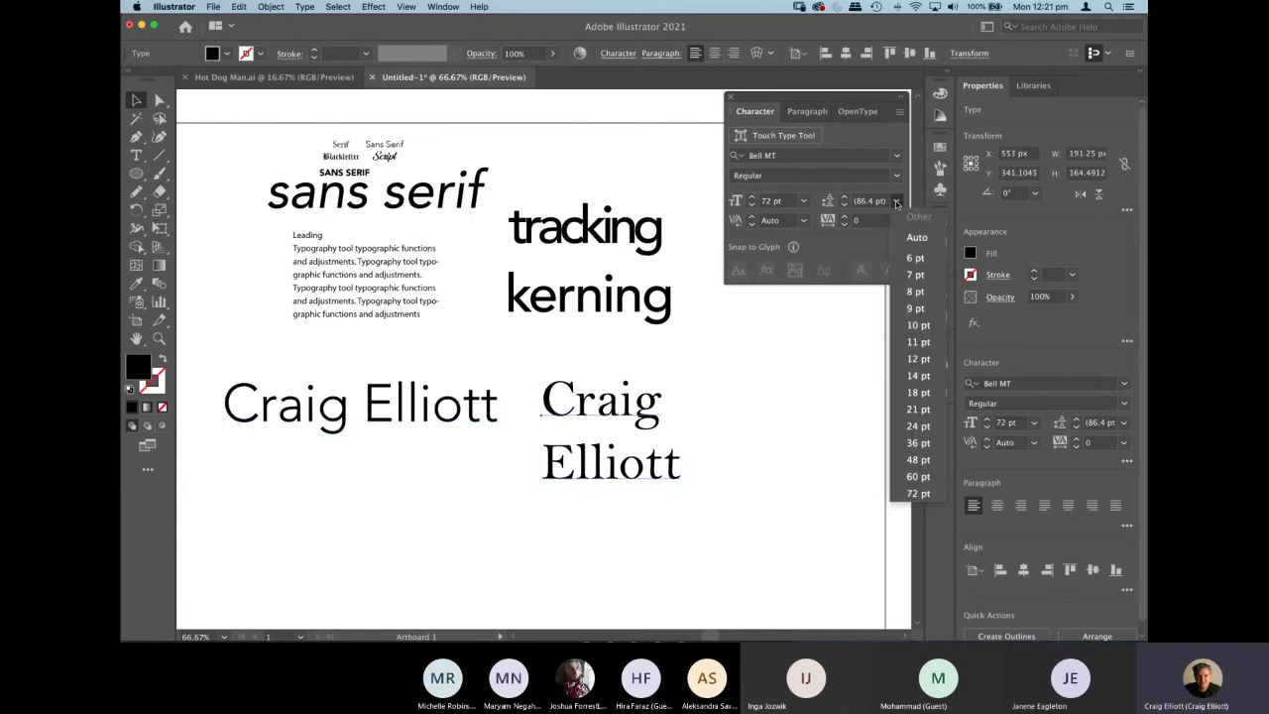
click(916, 477)
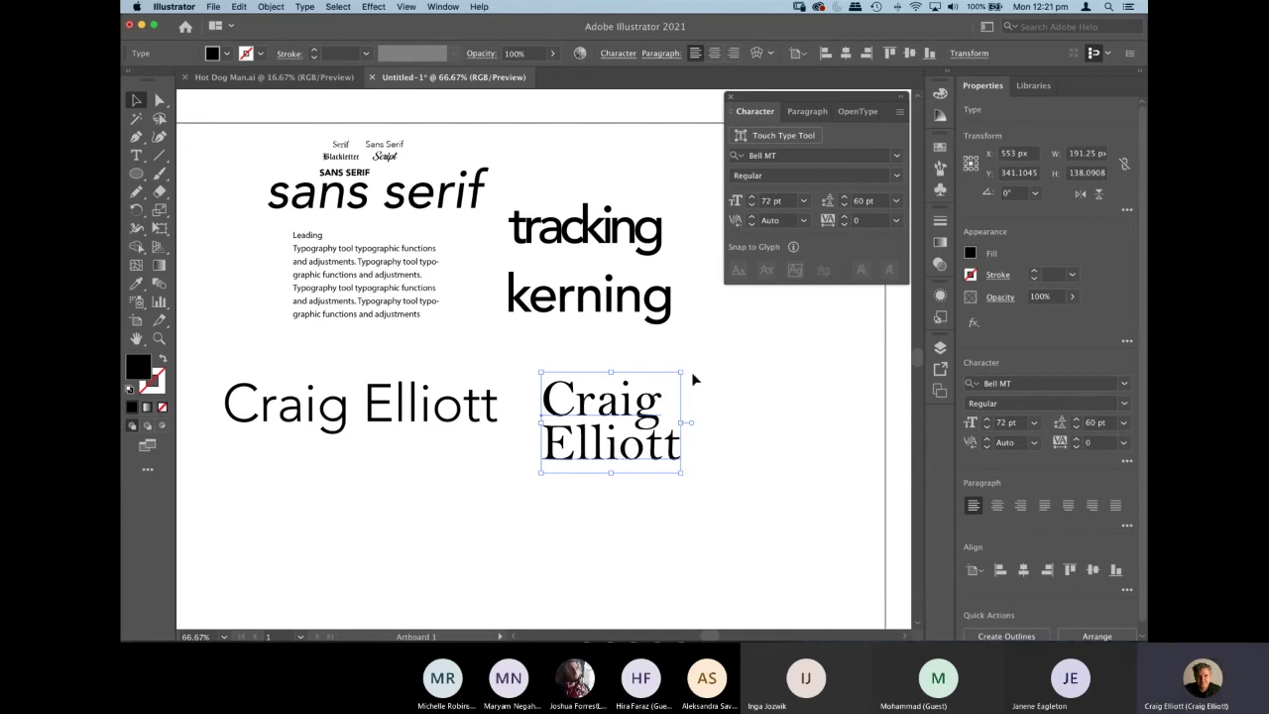
Right-align the lines of the two-line name after trying centred alignment.
click(805, 111)
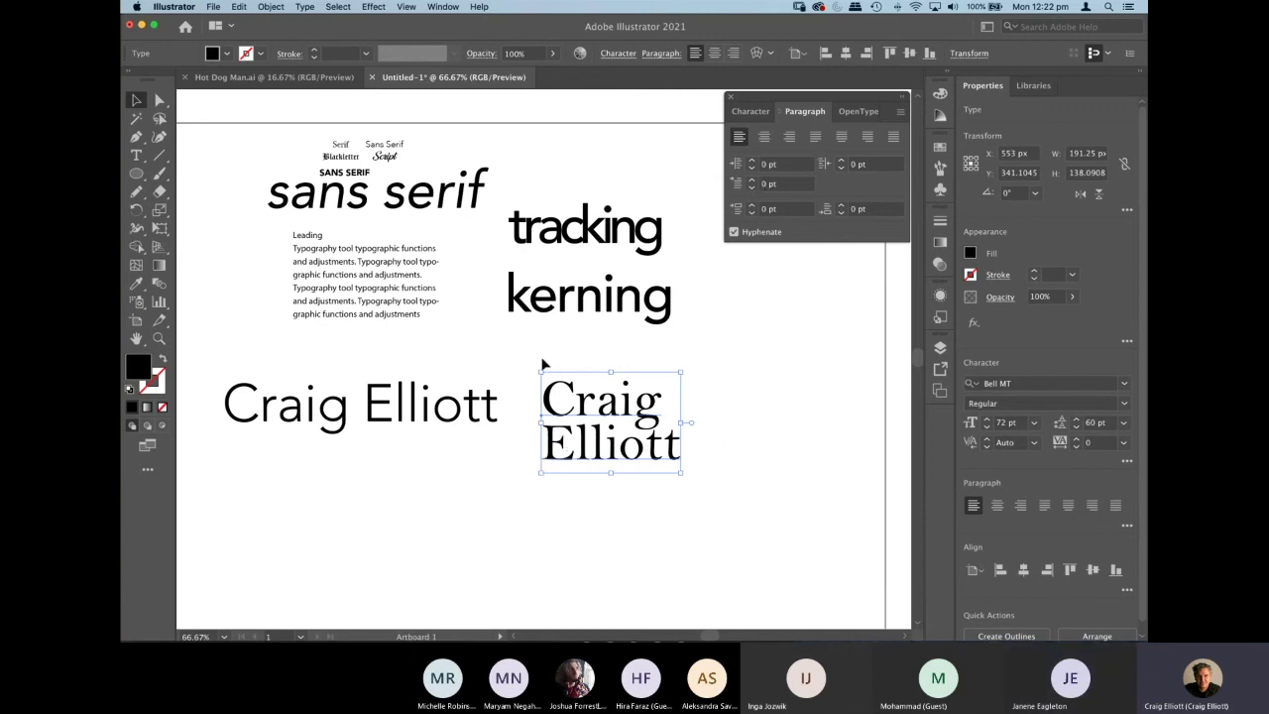
mouse_move(543, 459)
mouse_down()
mouse_move(600, 468)
mouse_move(558, 474)
mouse_up()
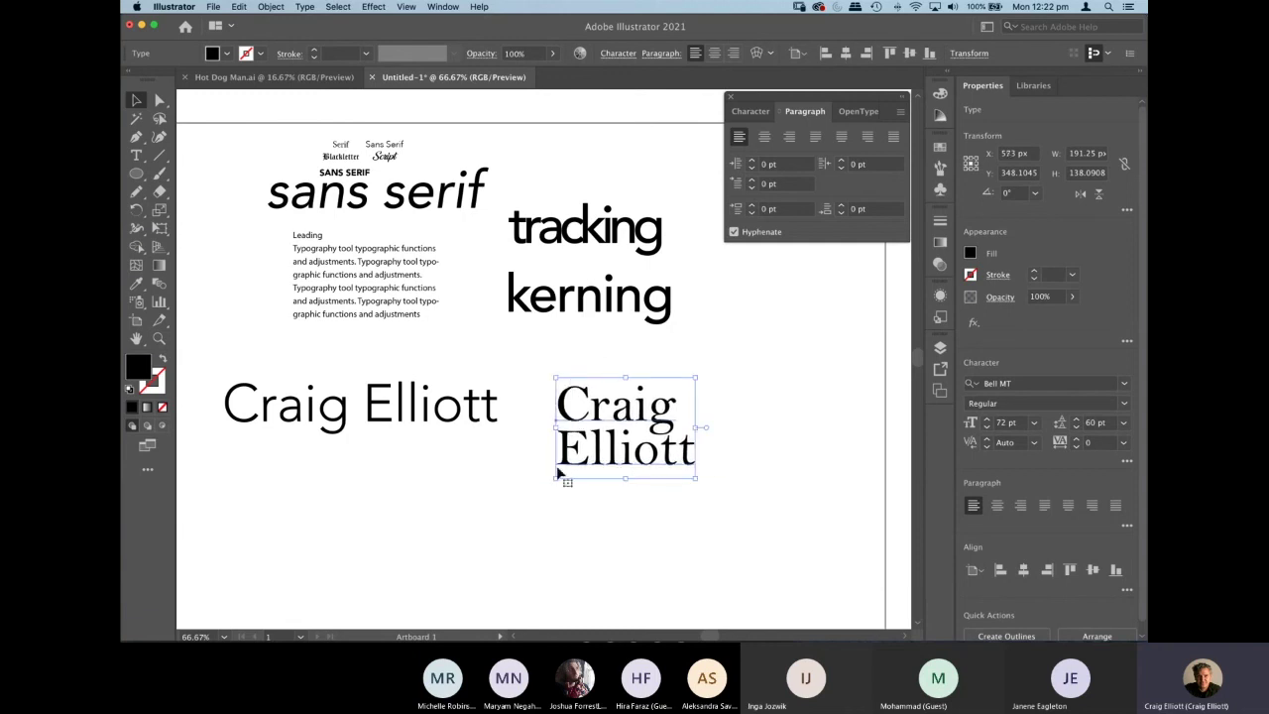
click(765, 139)
drag(573, 426, 653, 414)
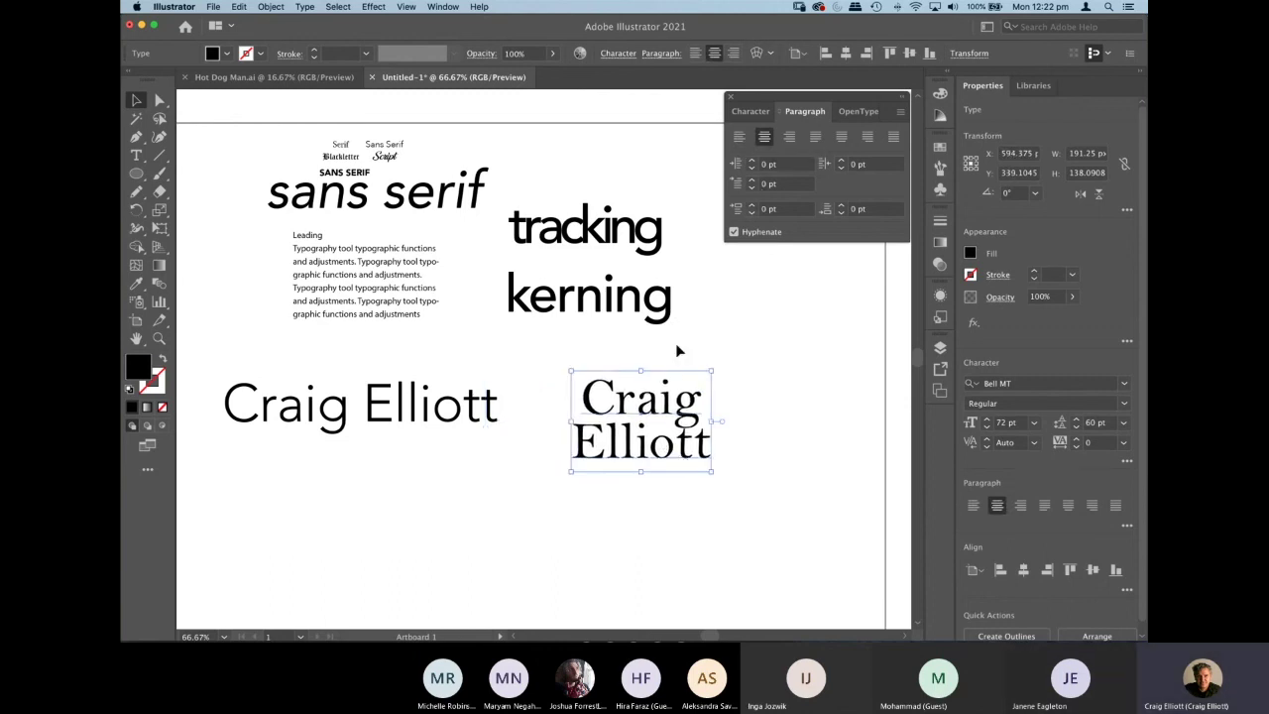
click(790, 139)
drag(633, 404, 674, 417)
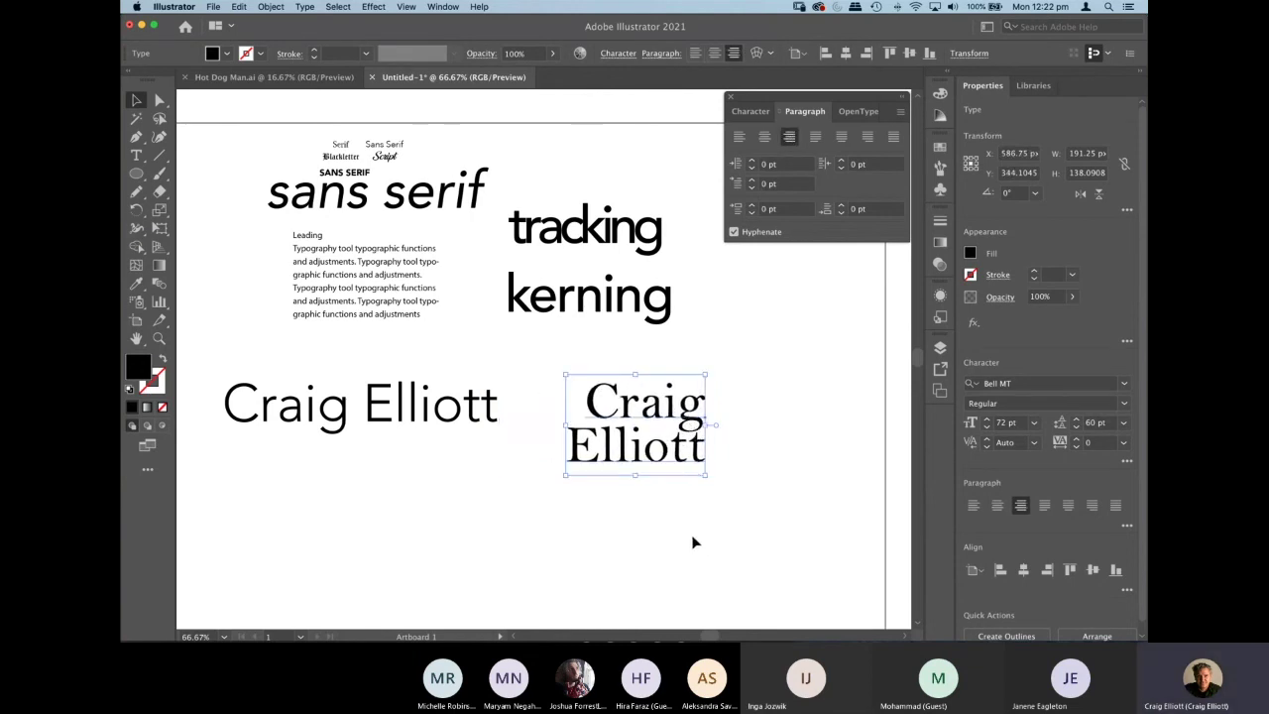
Move the right-aligned name close to the artboard's right edge, at about X 784 px, Y 347 px.
scroll(684, 496, right, 3)
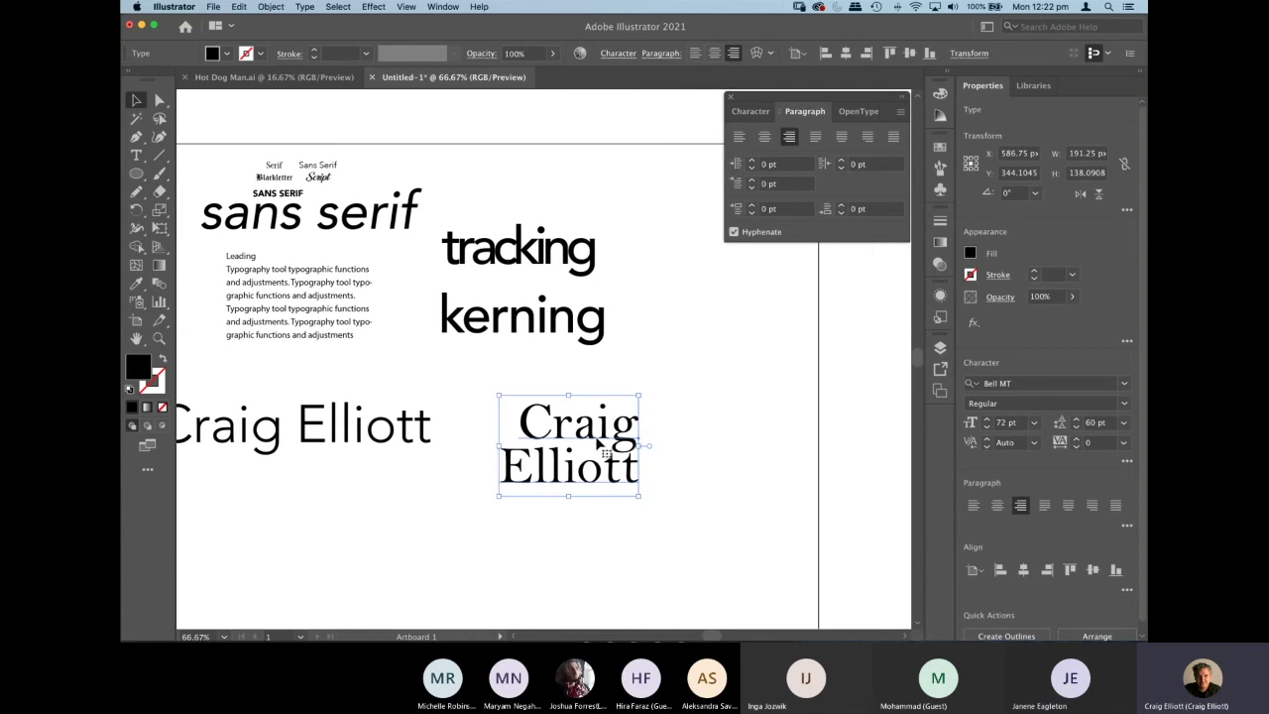
drag(599, 436, 744, 436)
click(745, 488)
click(745, 487)
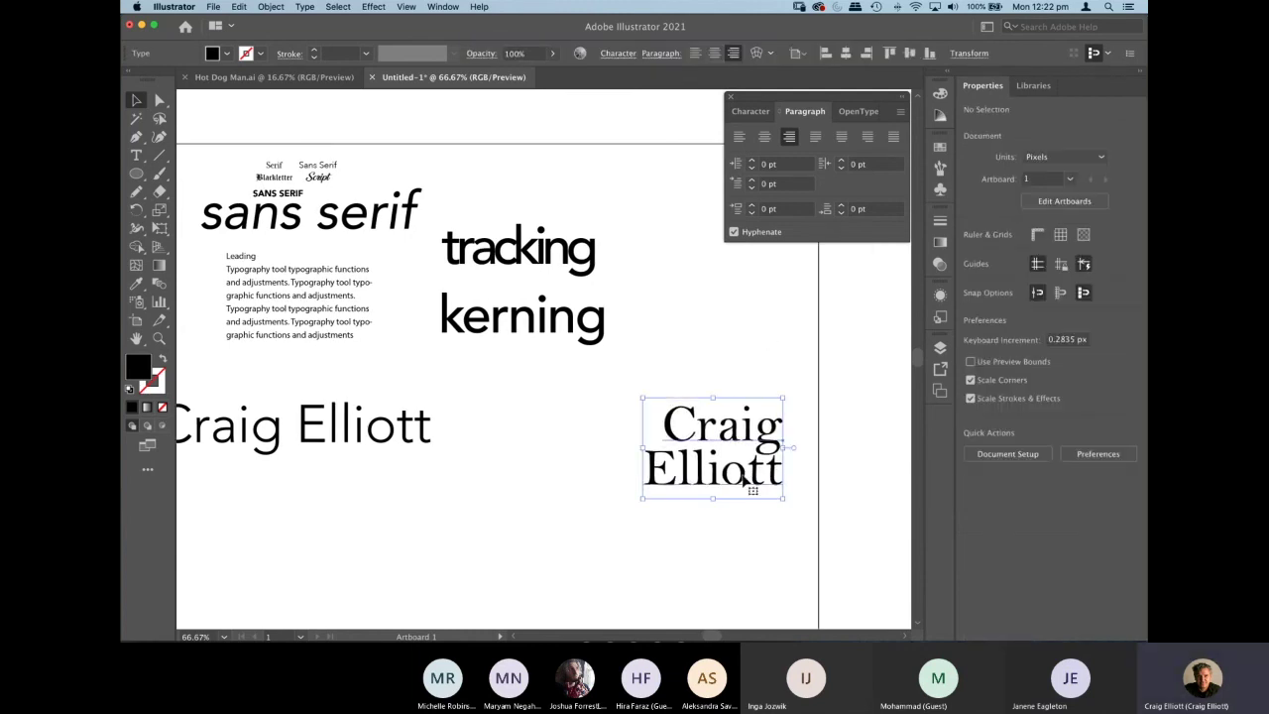
Enlarge the right-aligned two-line name to a font size of 110 pt.
key(super+t)
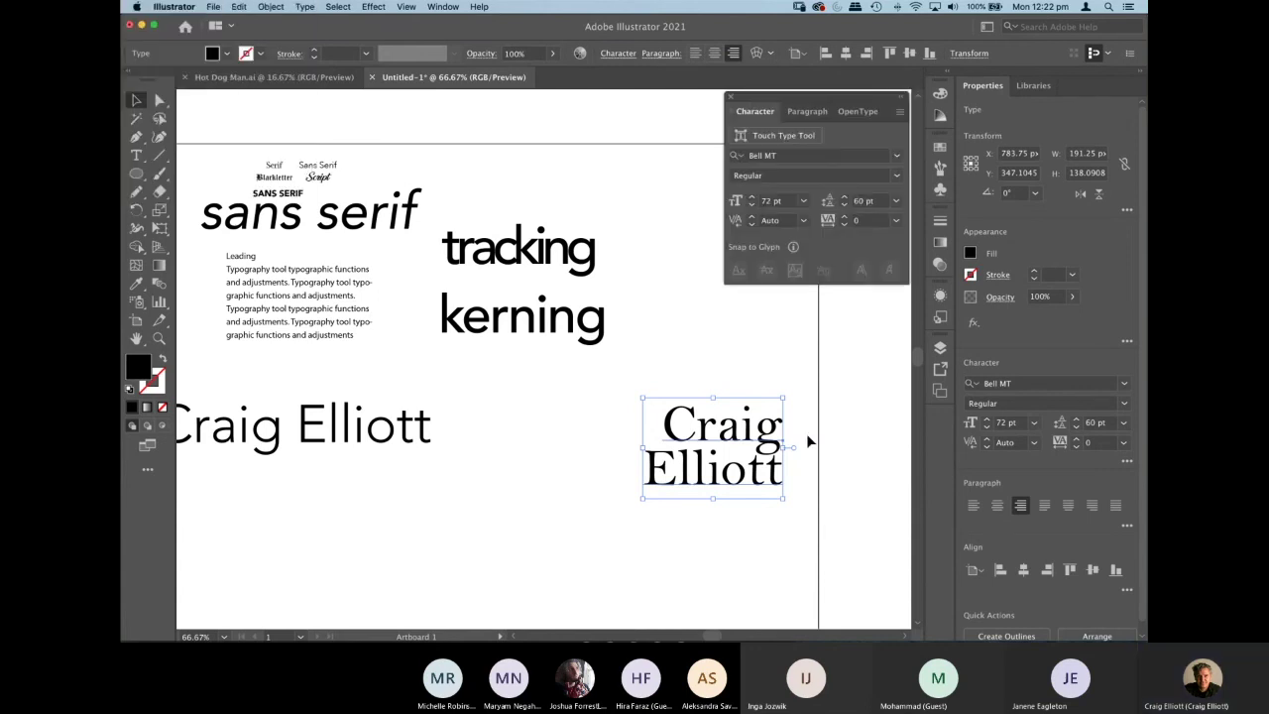
click(803, 201)
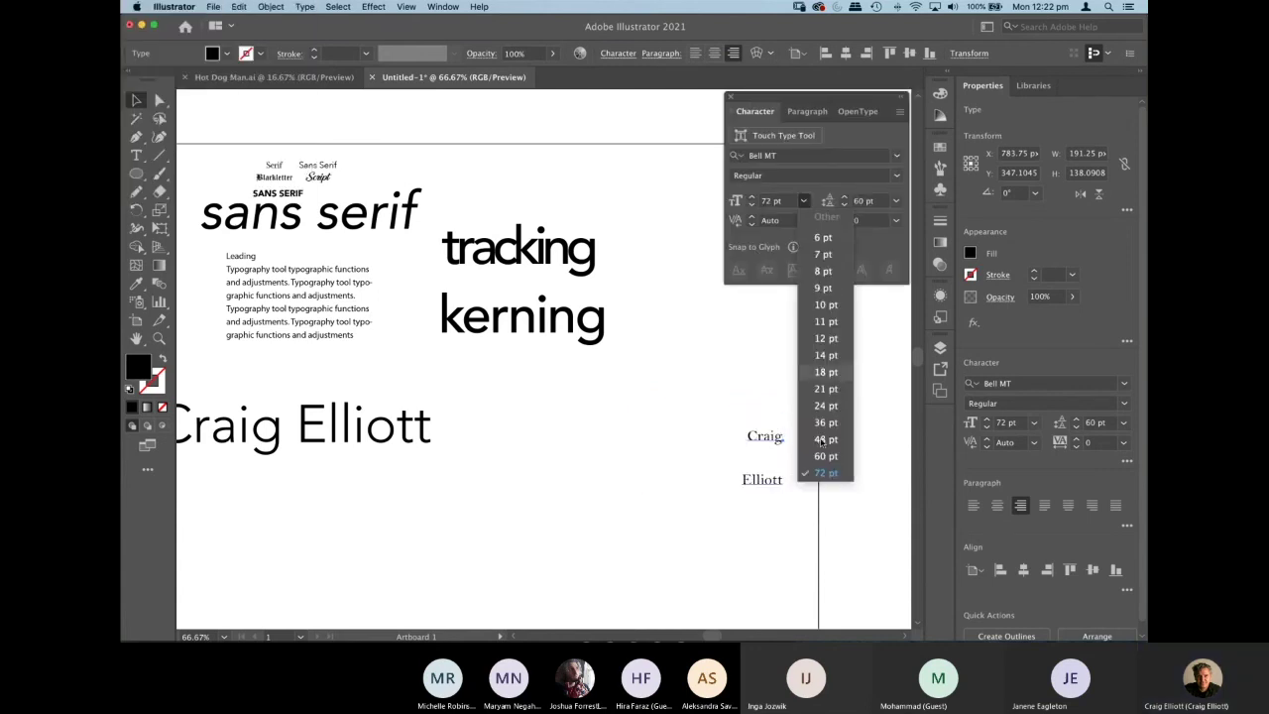
click(809, 451)
click(750, 197)
click(750, 198)
click(751, 197)
click(750, 197)
click(750, 197)
click(751, 198)
click(750, 198)
click(751, 198)
click(750, 197)
click(751, 197)
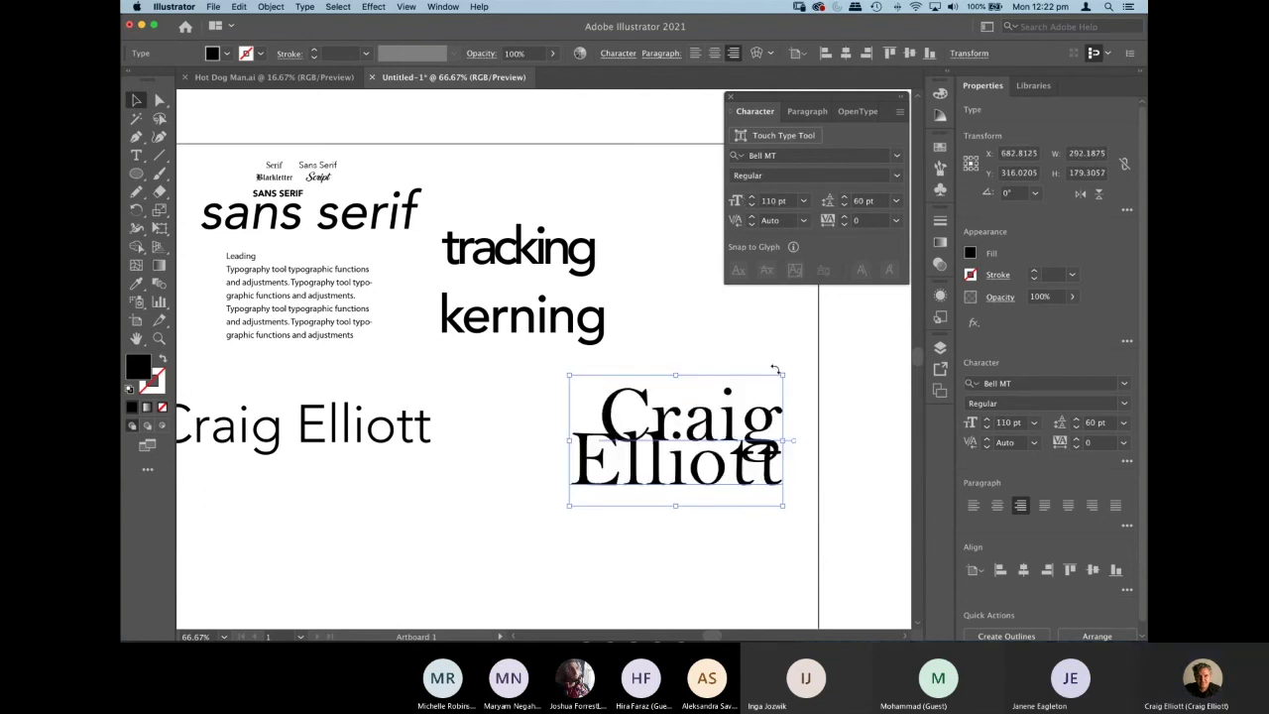
Increase the two-line name's leading to 100 pt and shift the text slightly down.
click(843, 198)
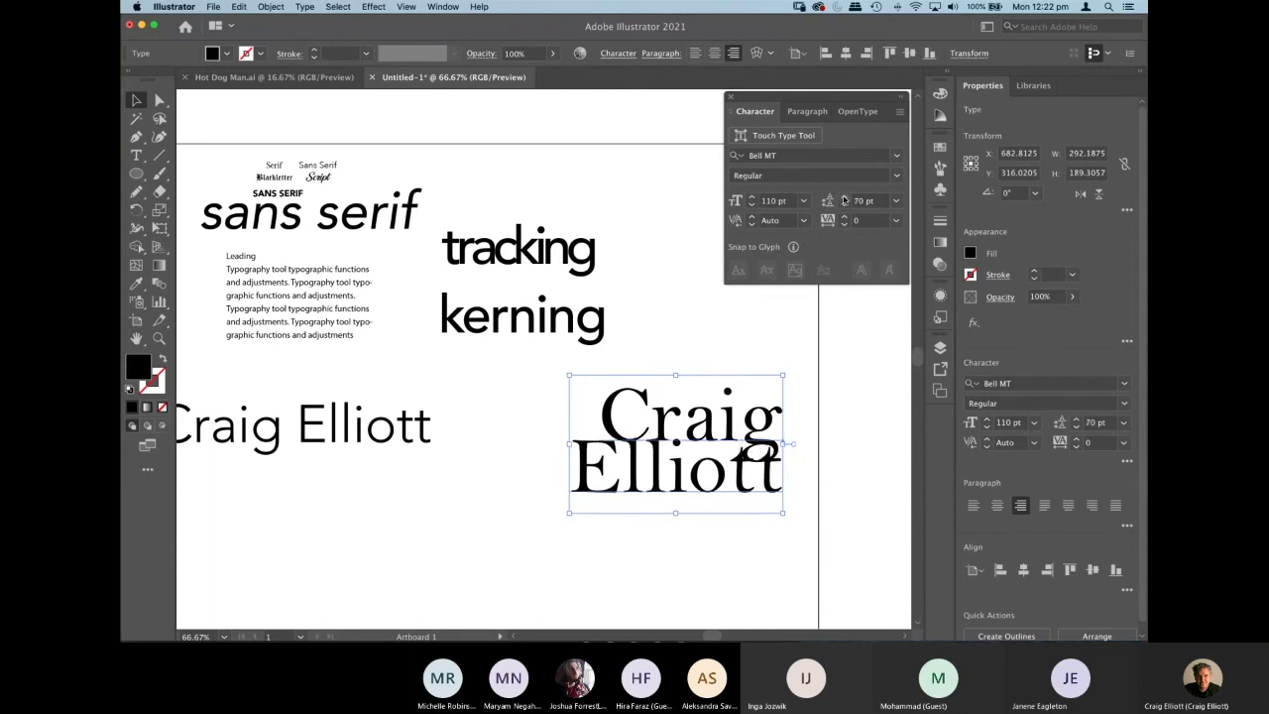
click(844, 197)
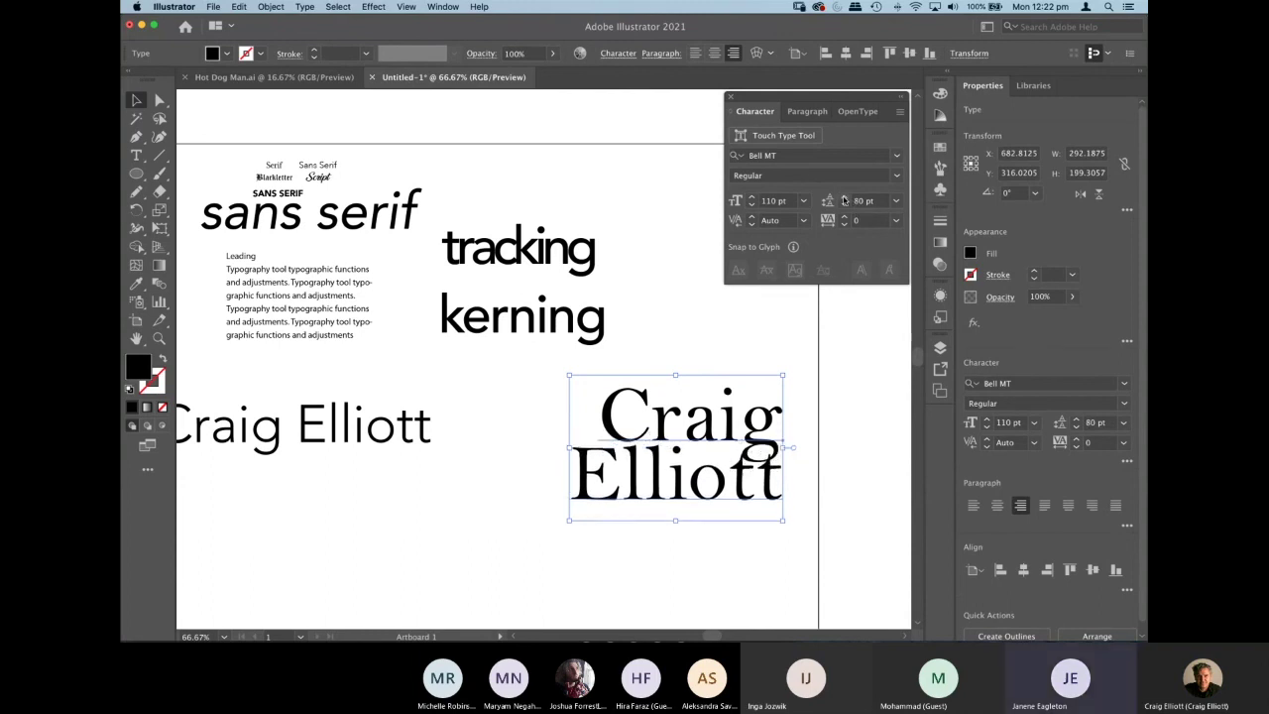
click(734, 564)
click(720, 515)
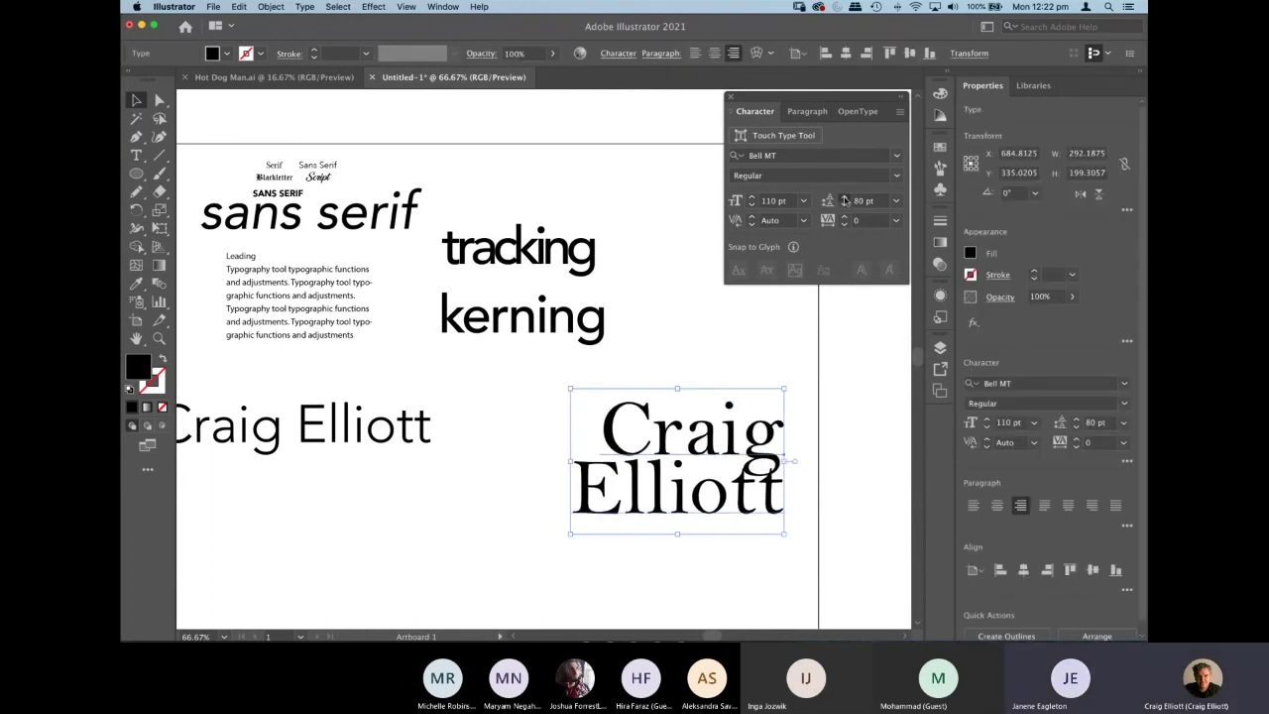
click(843, 200)
click(843, 199)
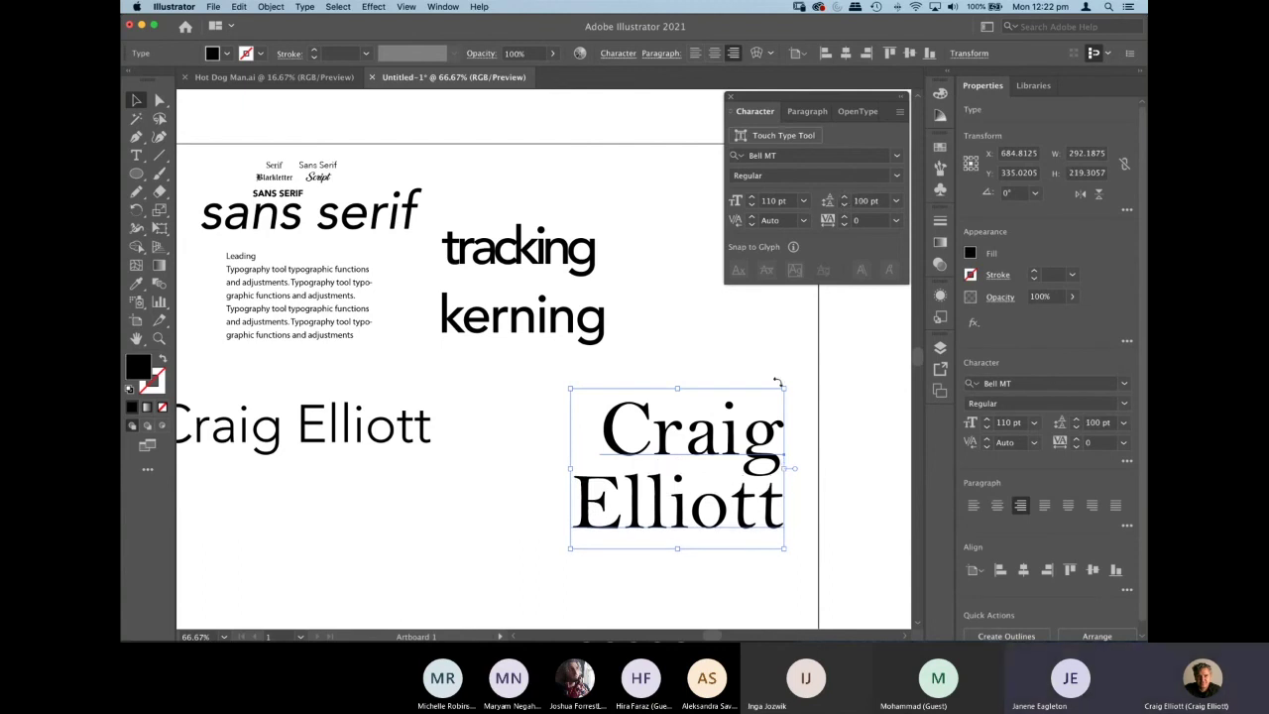
Reposition the two-line name by the artboard's right edge, at about X 705 px, Y 283 px.
click(354, 453)
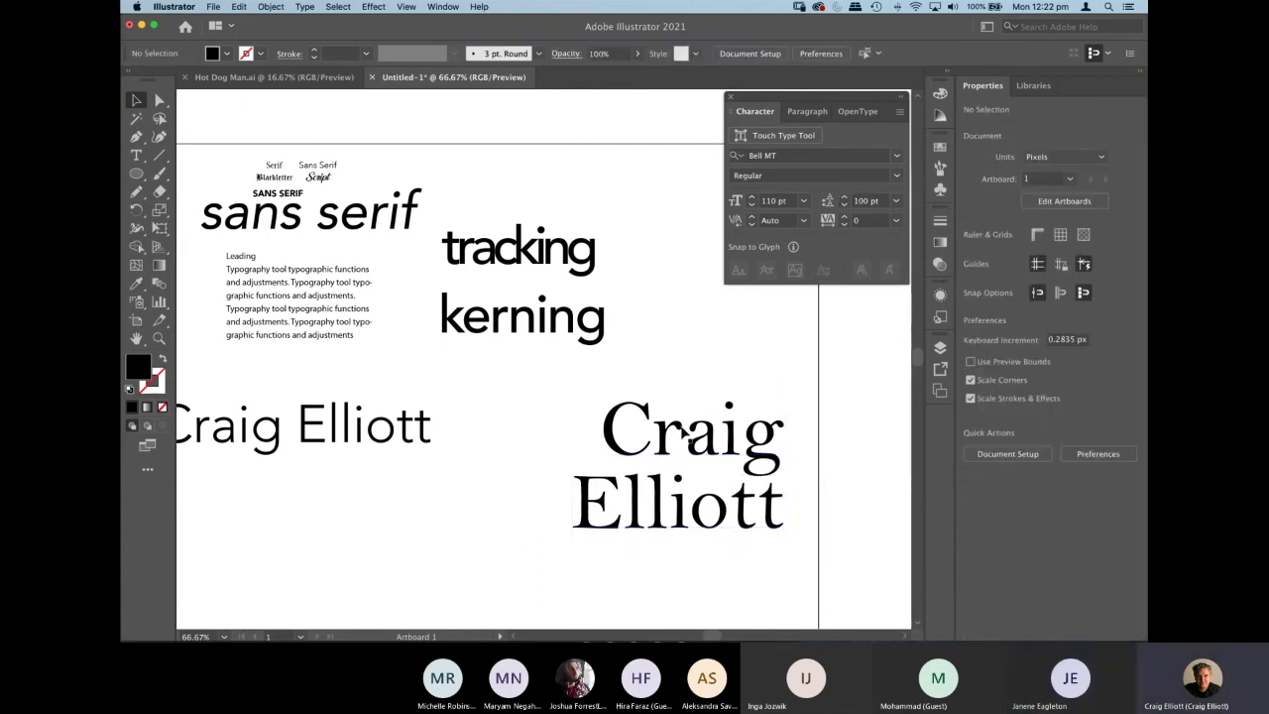
click(693, 446)
drag(693, 448, 678, 452)
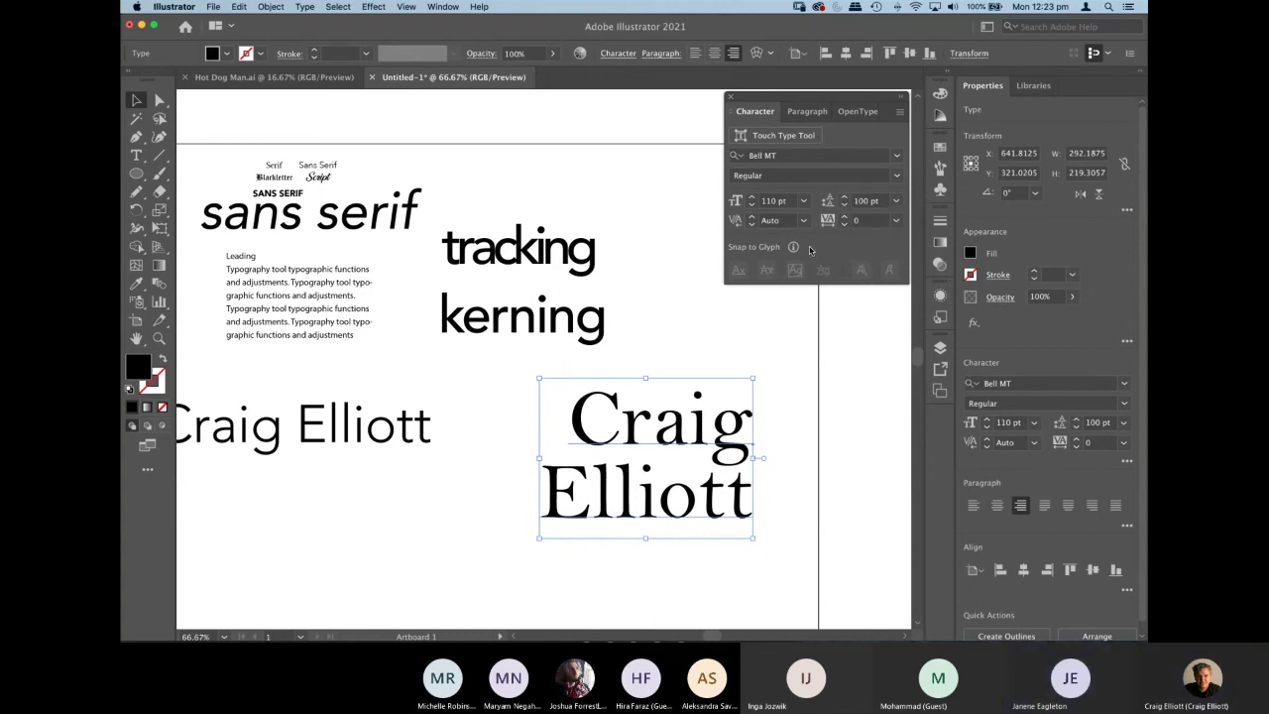
key(super+minus)
click(585, 406)
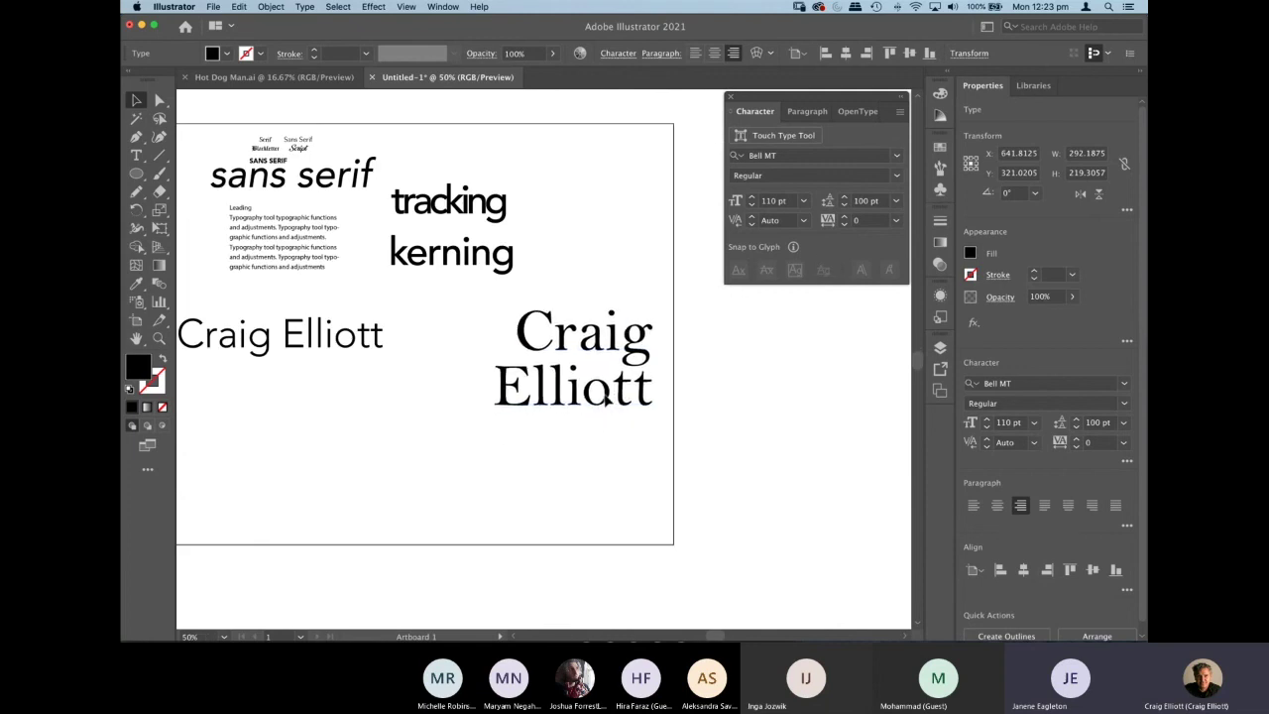
drag(608, 393, 612, 383)
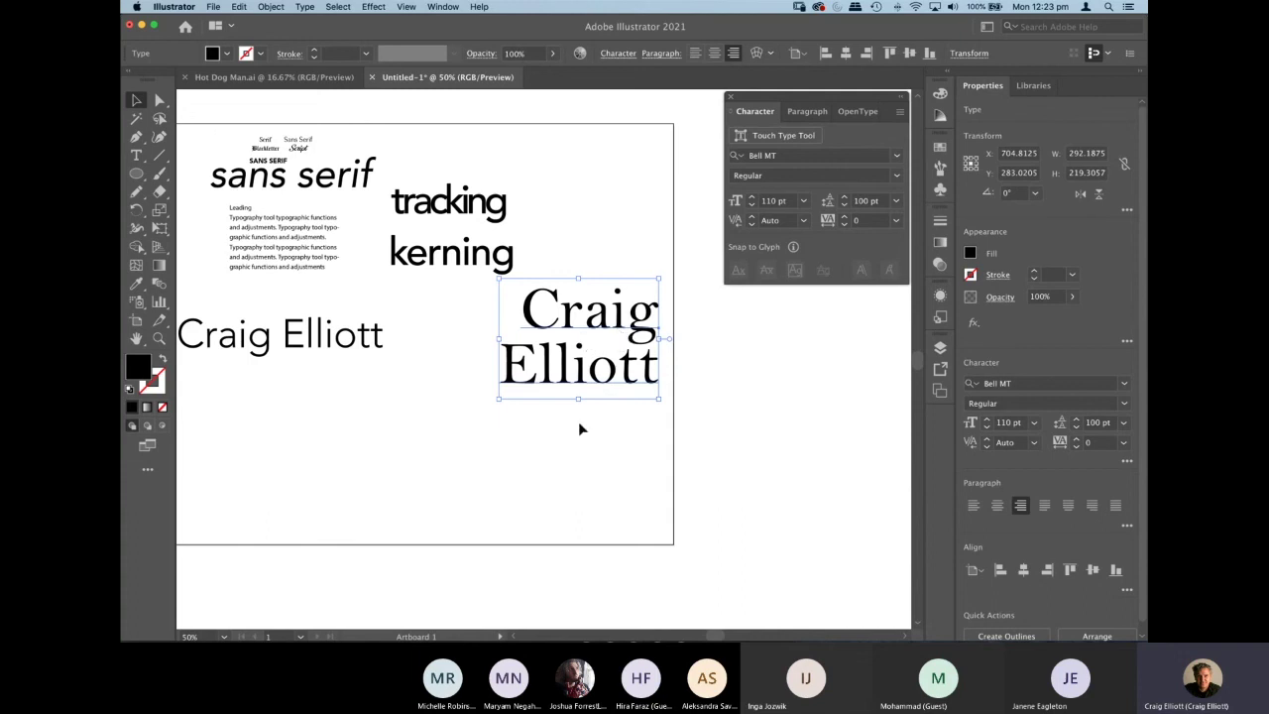
Set the kerning between the "o" and the first "t" on the two-line name's second line to -50.
click(623, 425)
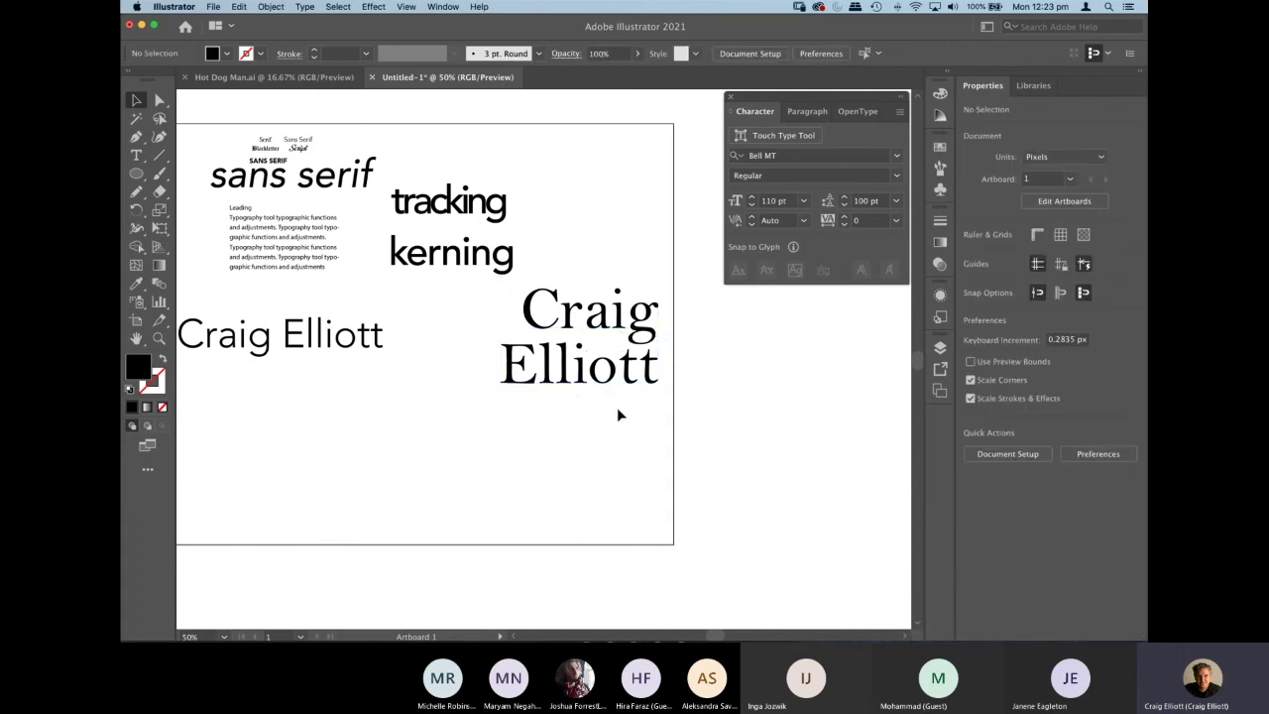
click(603, 385)
key(super+equal)
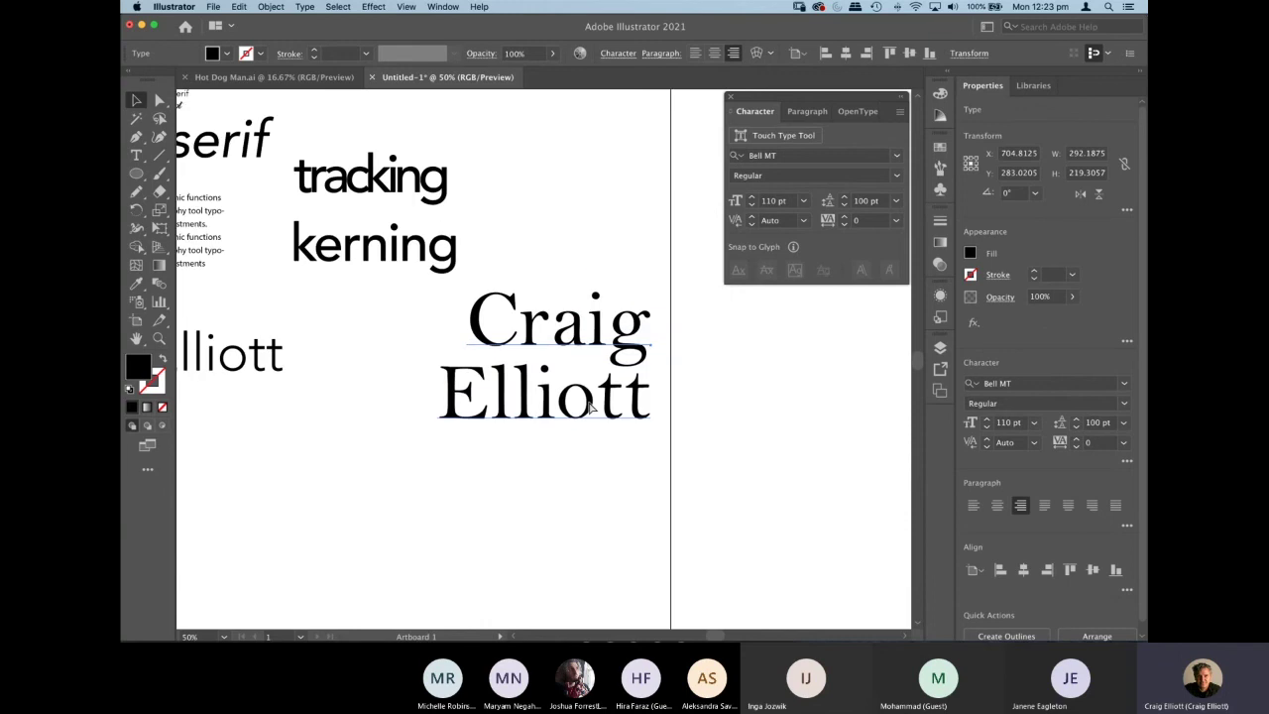
key(super+equal)
key(super+equal)
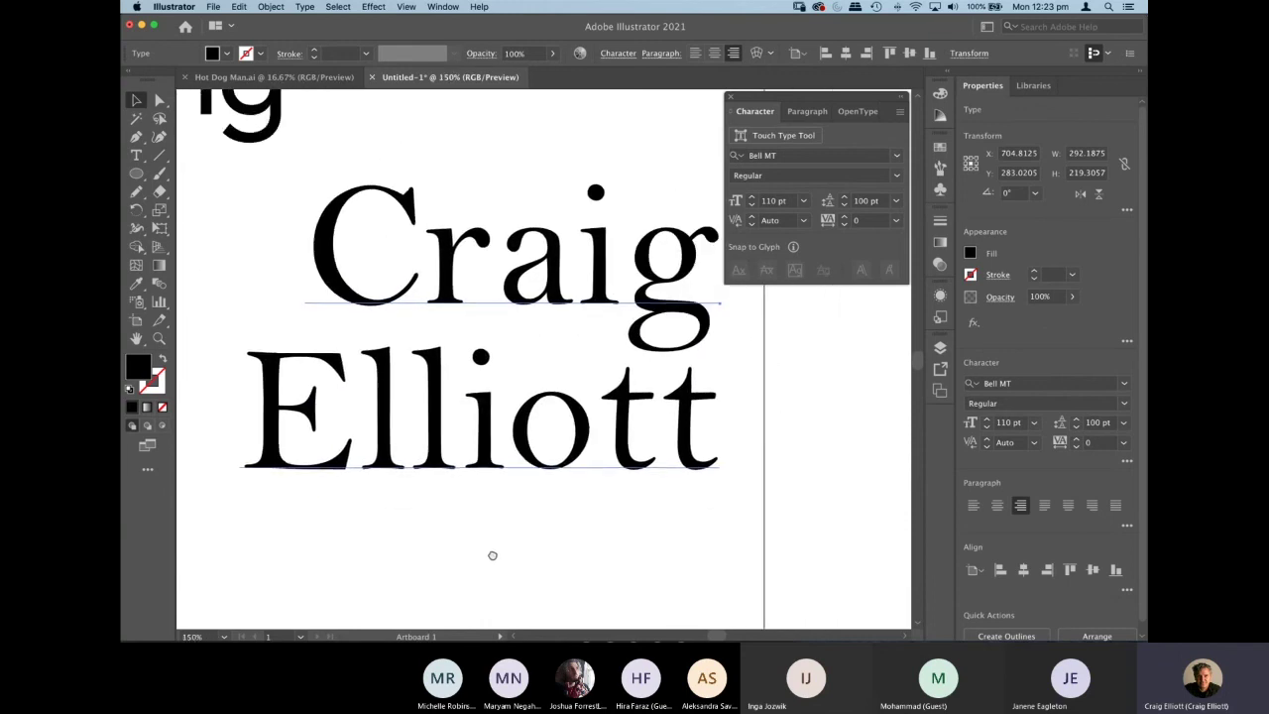
click(534, 563)
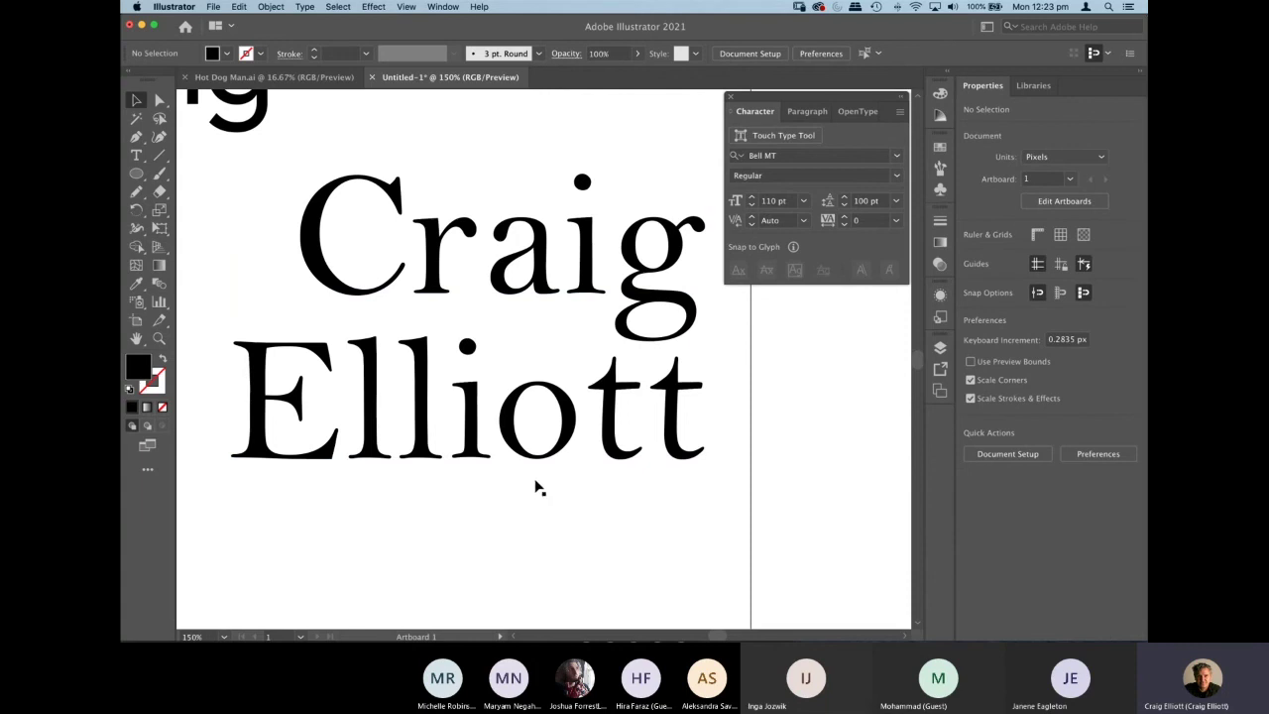
click(137, 155)
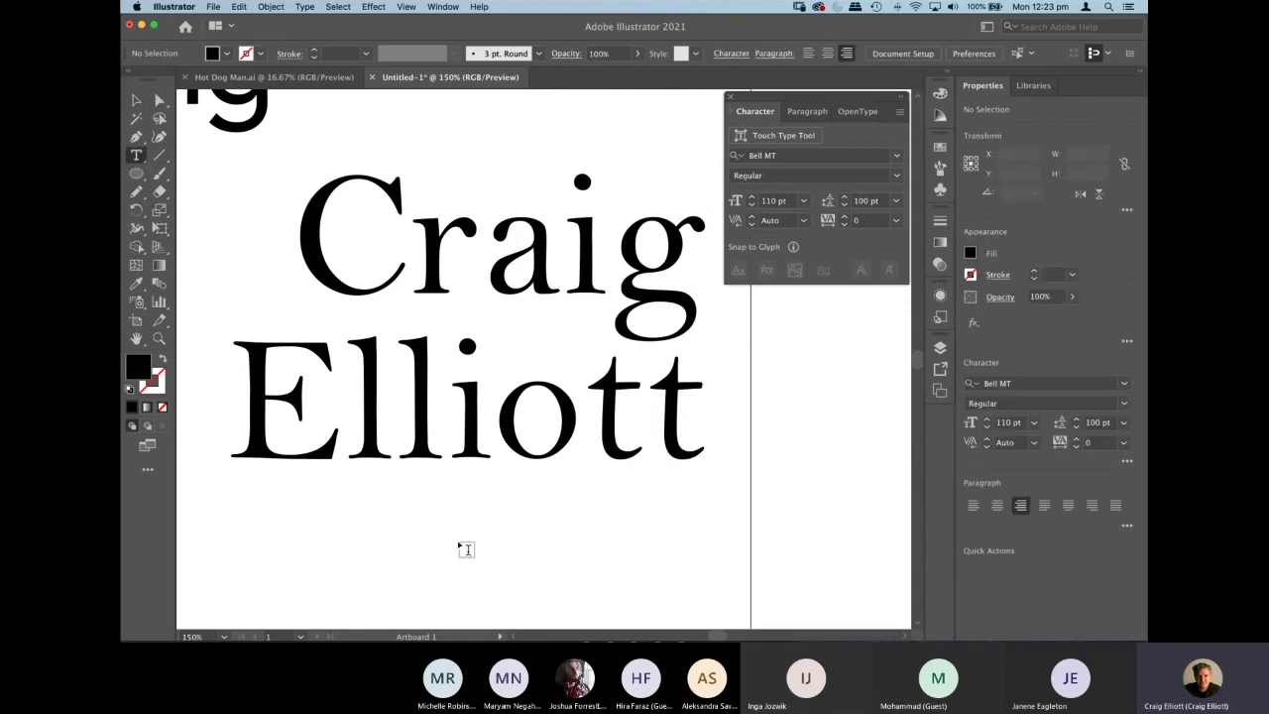
click(584, 421)
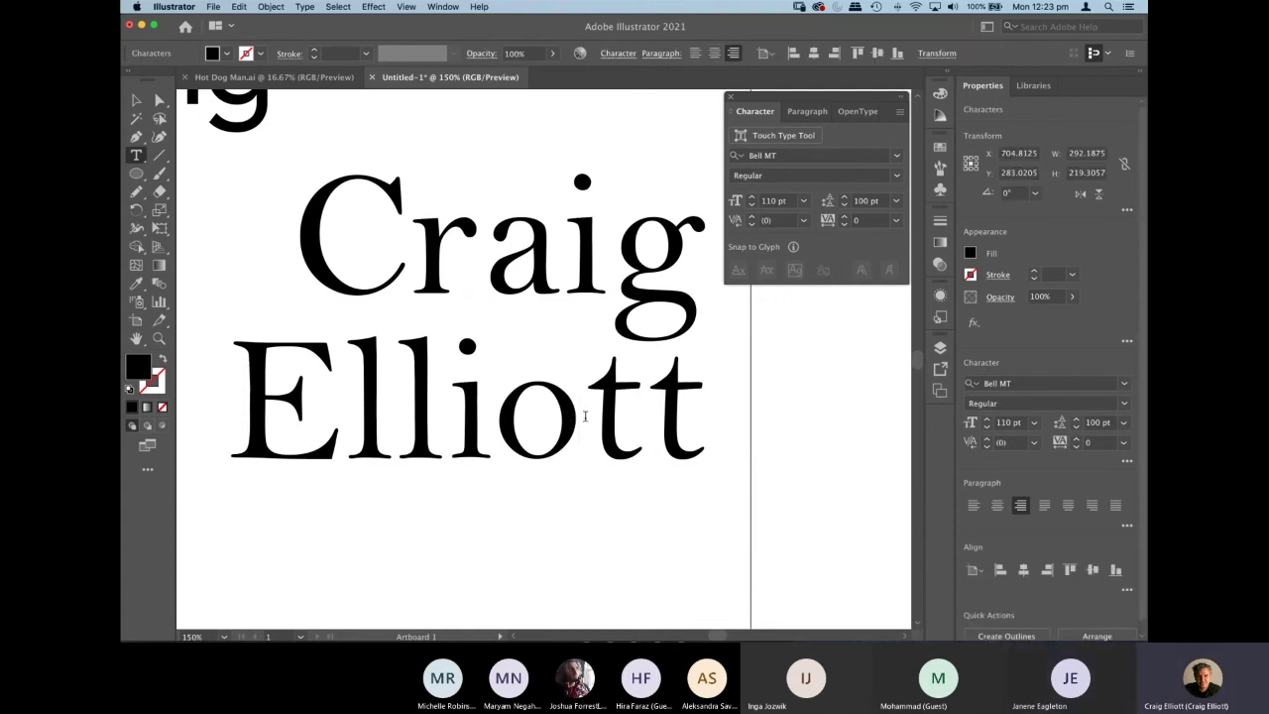
click(804, 221)
click(824, 324)
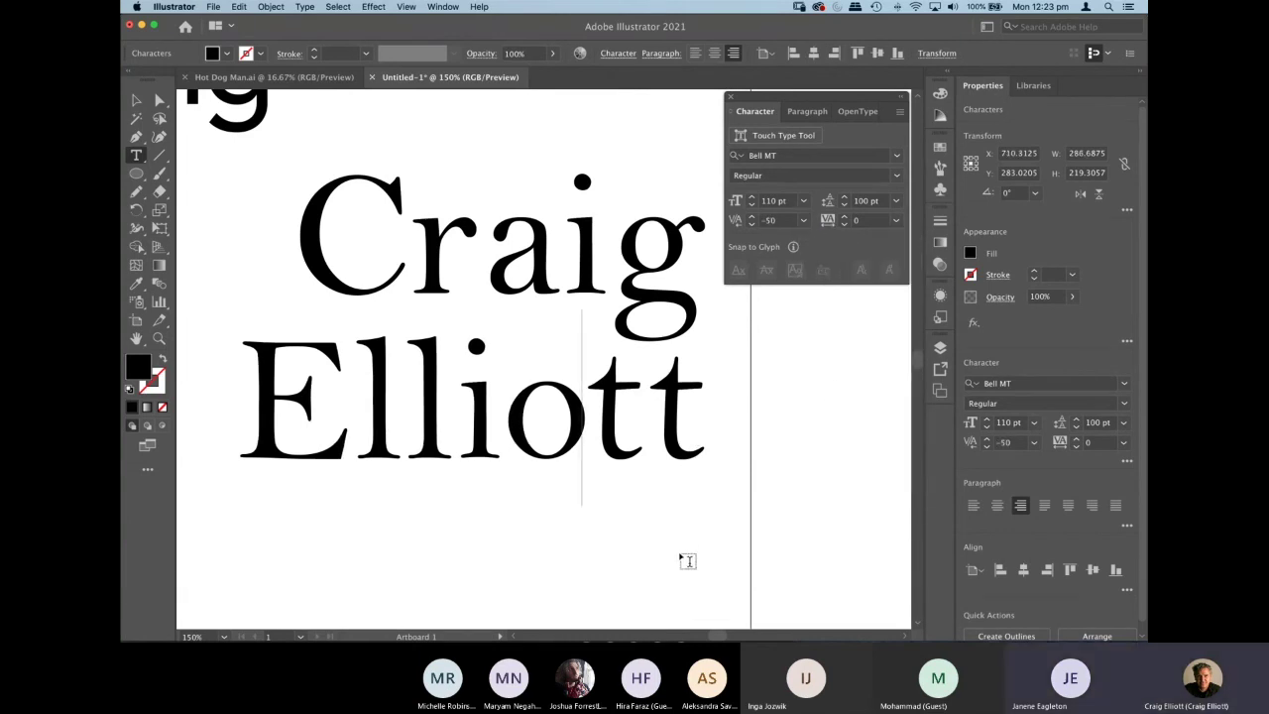
Set the kerning between the "i" and "g" on the two-line name's first line to -10.
click(609, 253)
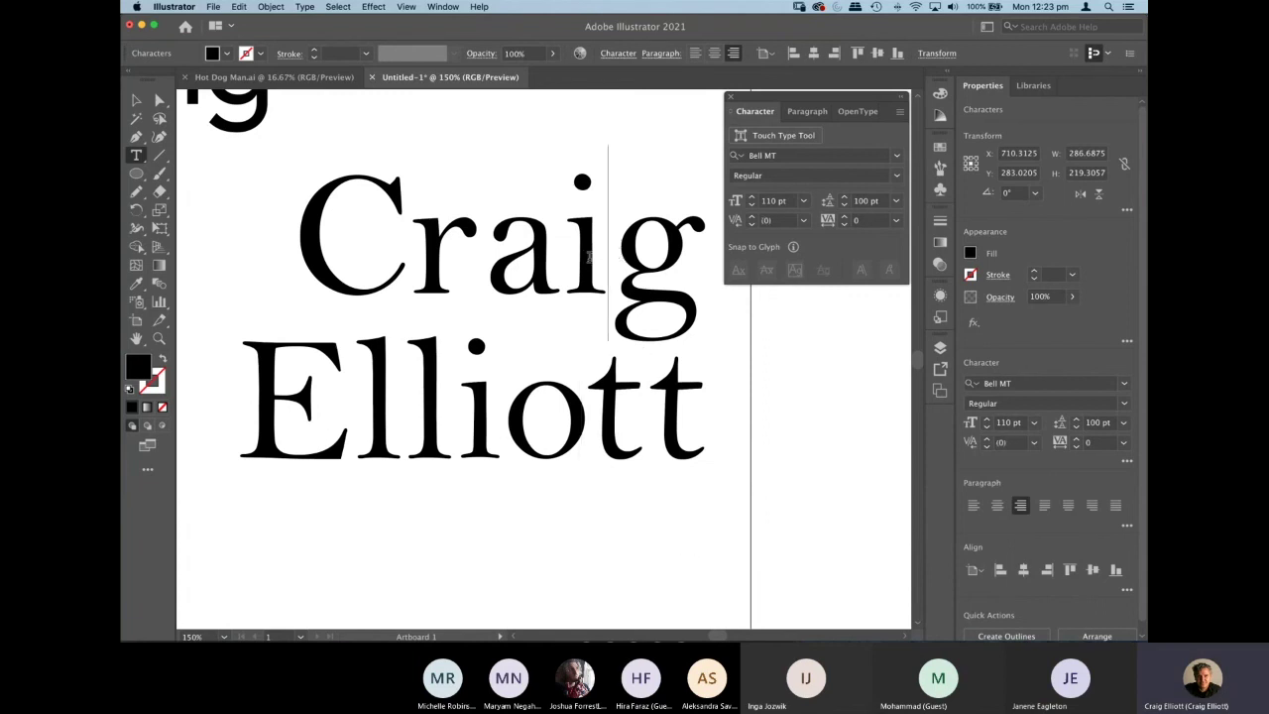
click(803, 222)
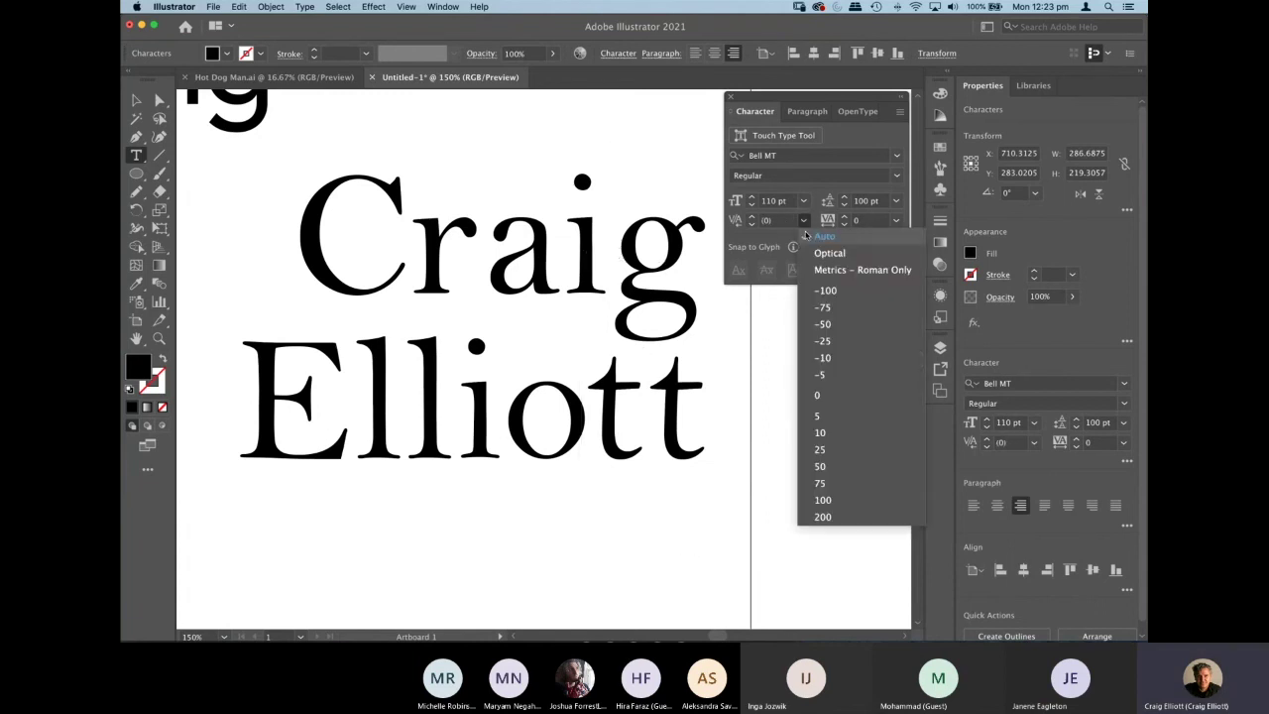
click(820, 358)
click(803, 220)
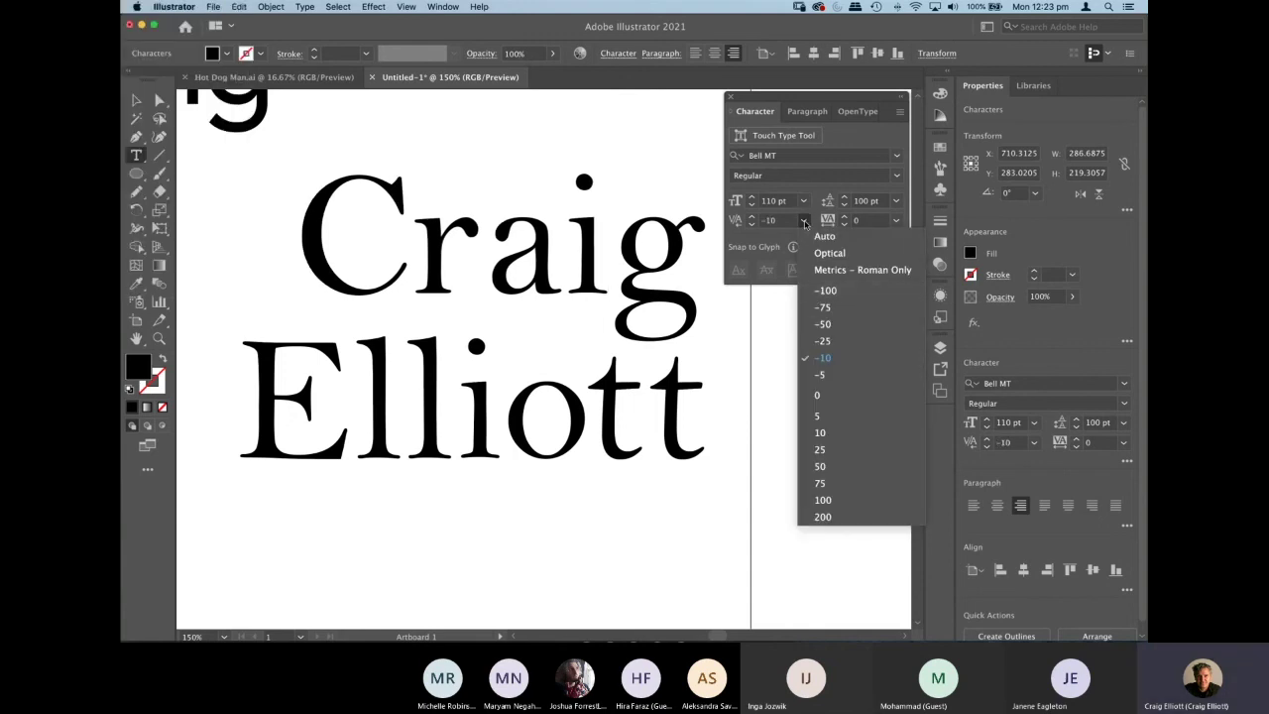
click(809, 357)
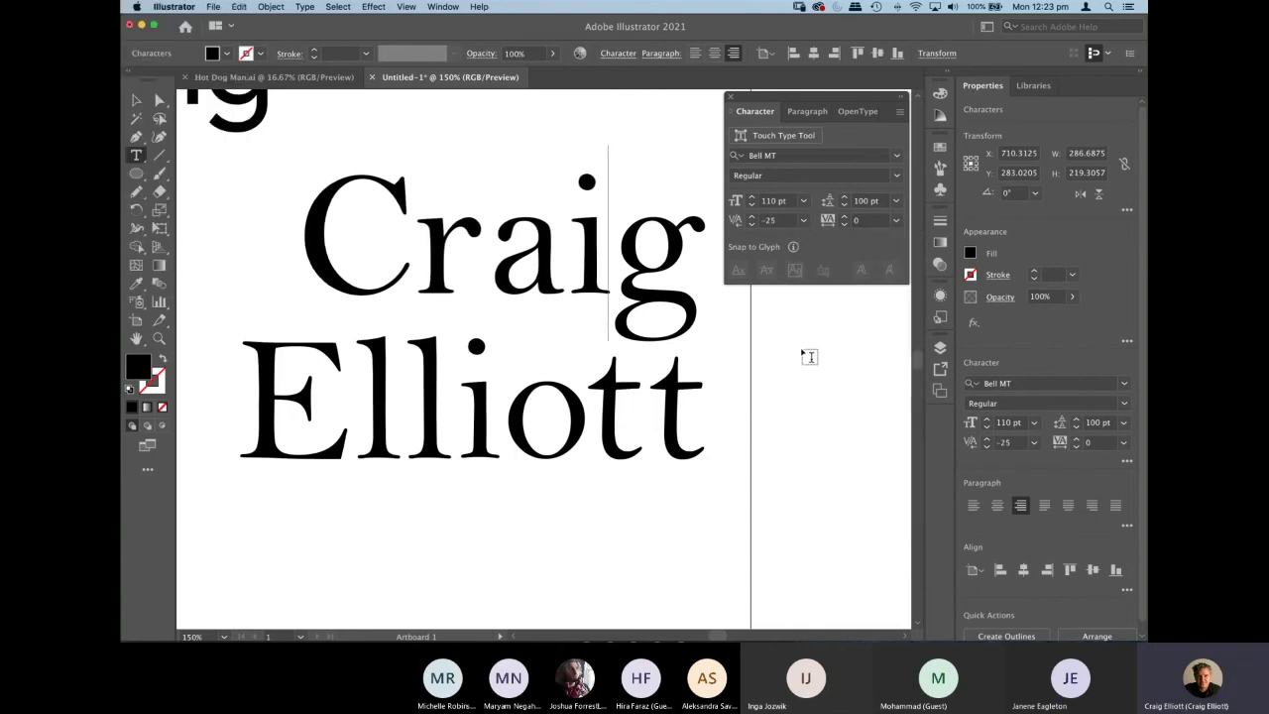
click(802, 221)
click(818, 361)
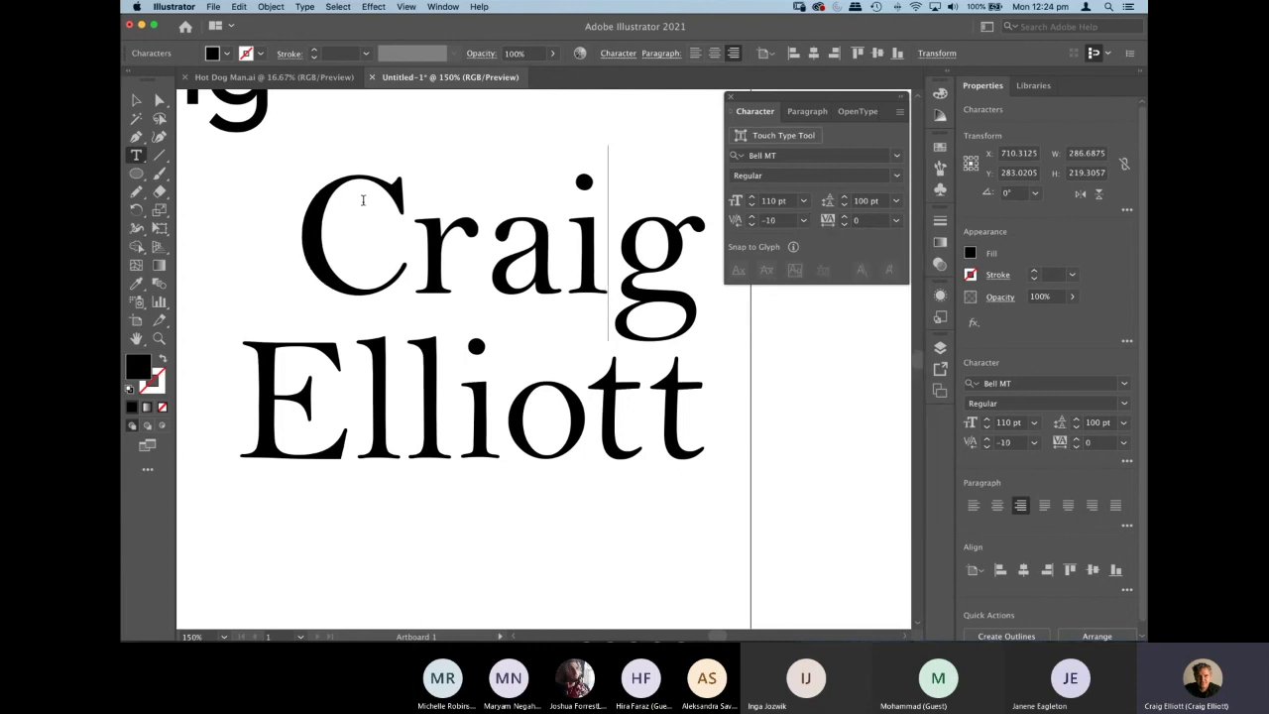
click(136, 101)
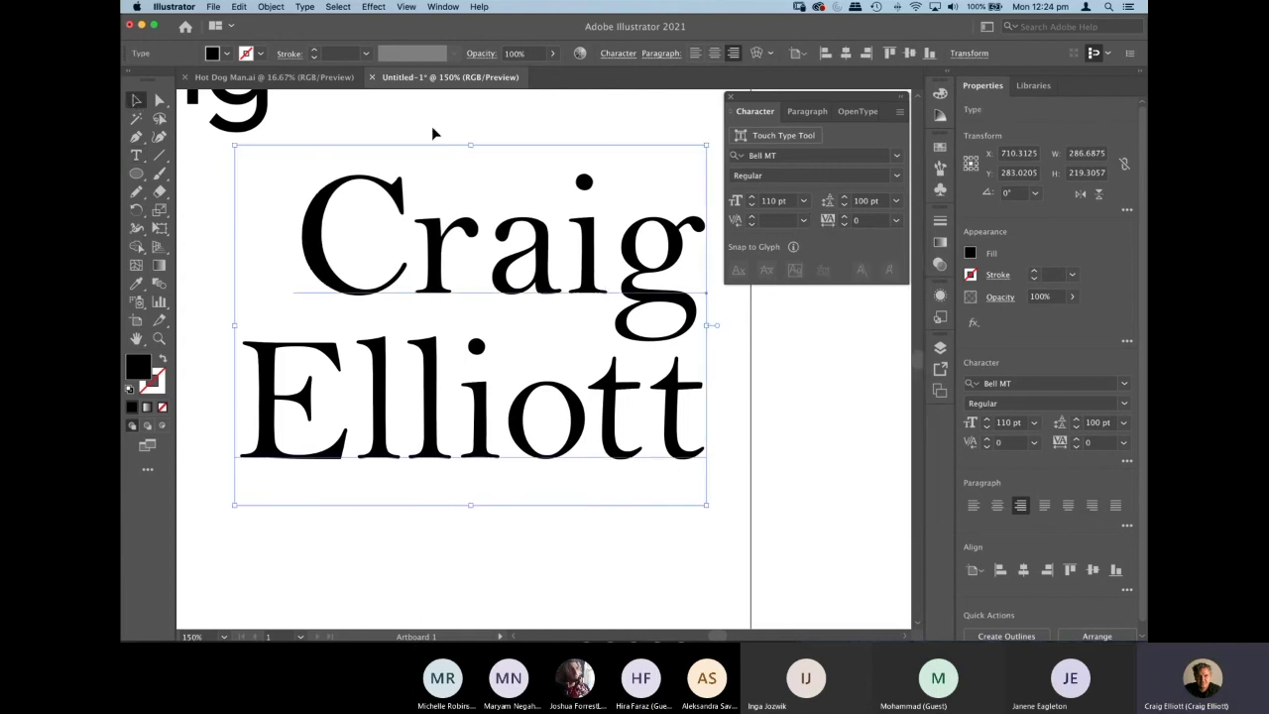
click(431, 126)
Set the kerning between the "r" and "a" on the two-line name's first line to -10.
click(501, 279)
key(t)
click(487, 262)
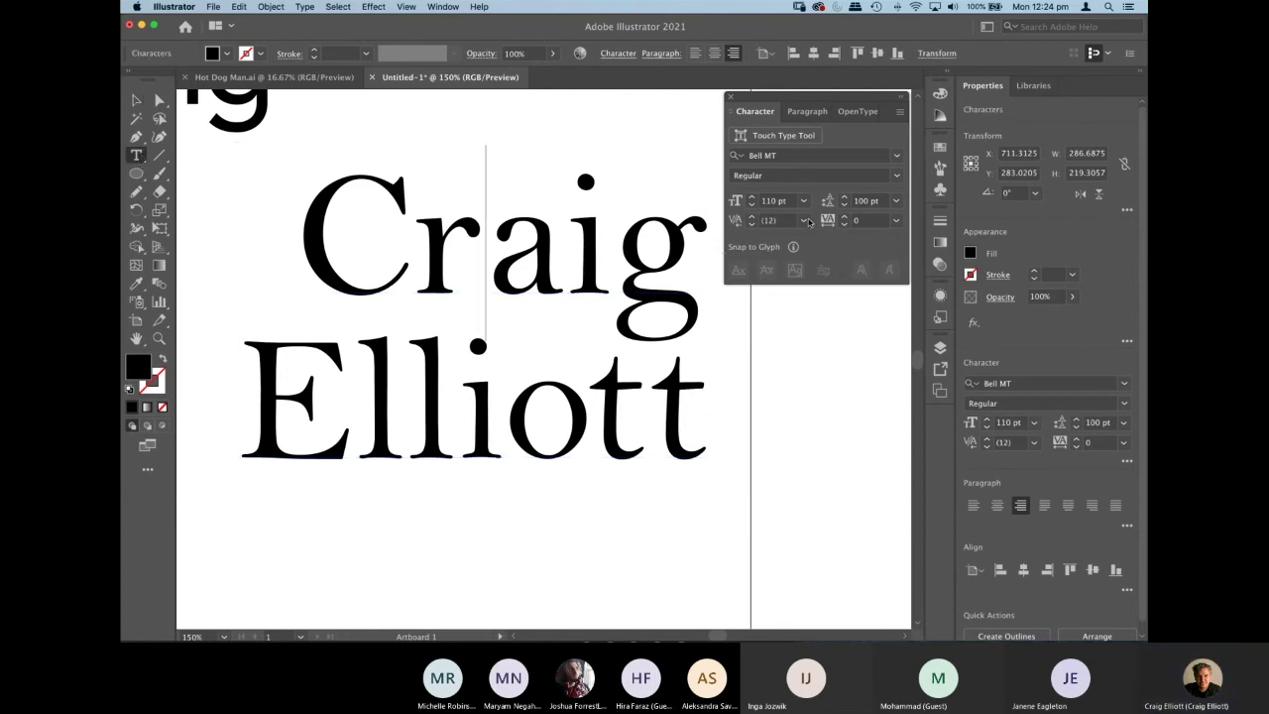
click(802, 220)
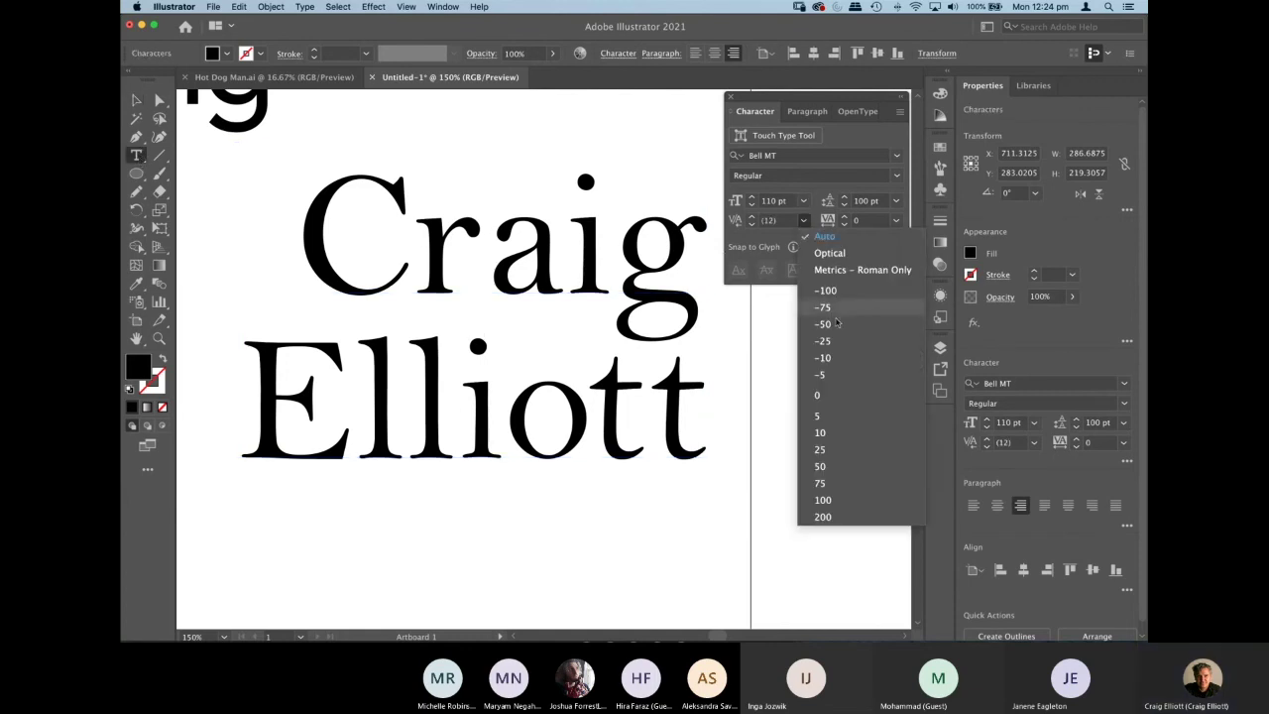
click(822, 342)
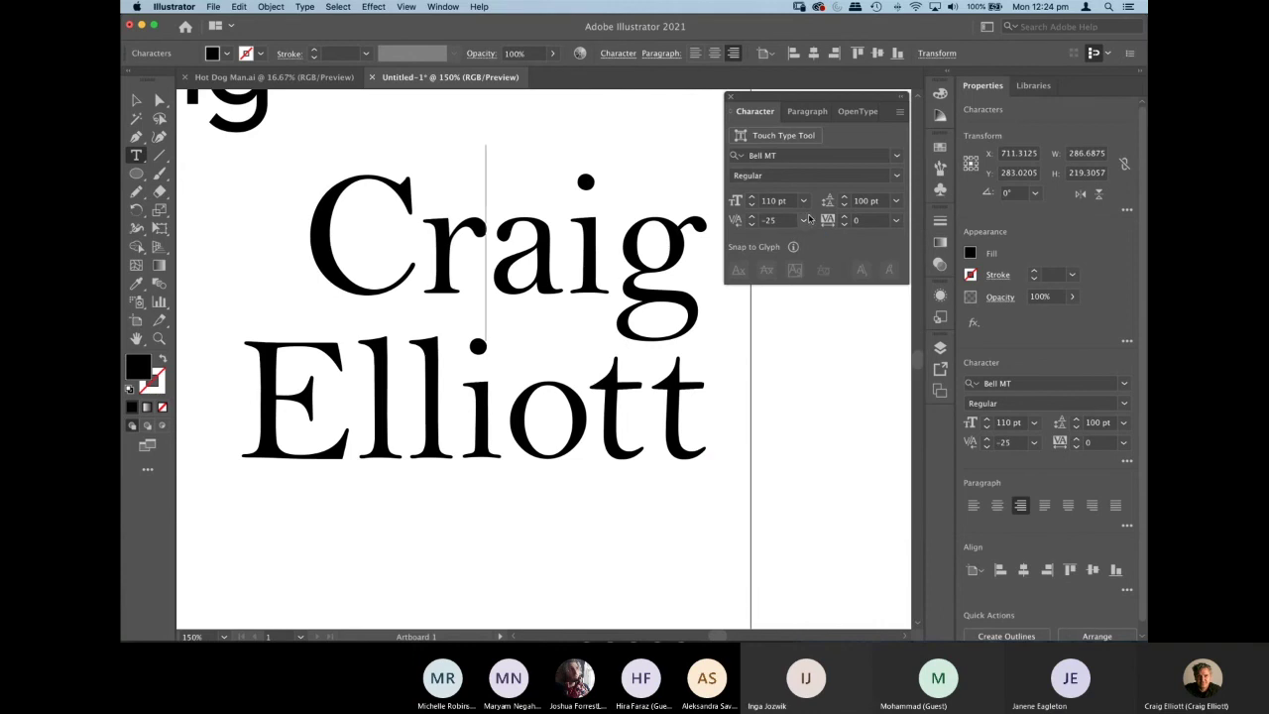
click(804, 222)
click(815, 355)
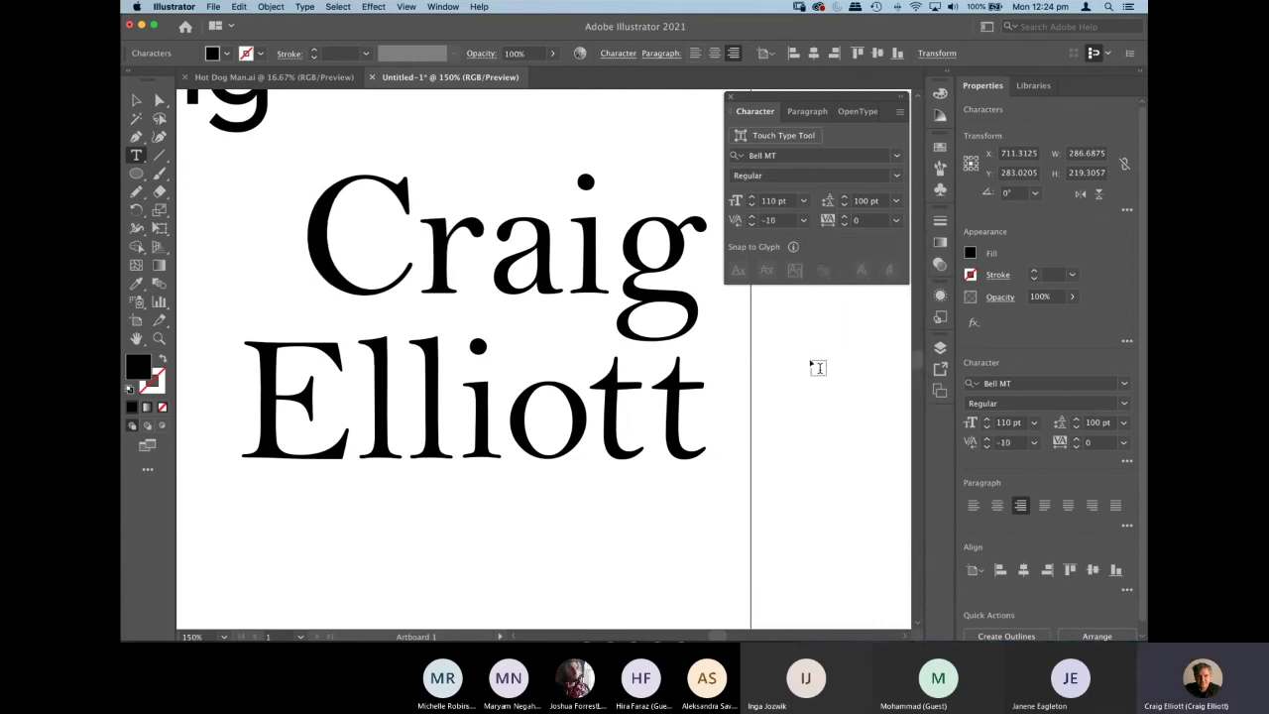
click(135, 100)
click(528, 620)
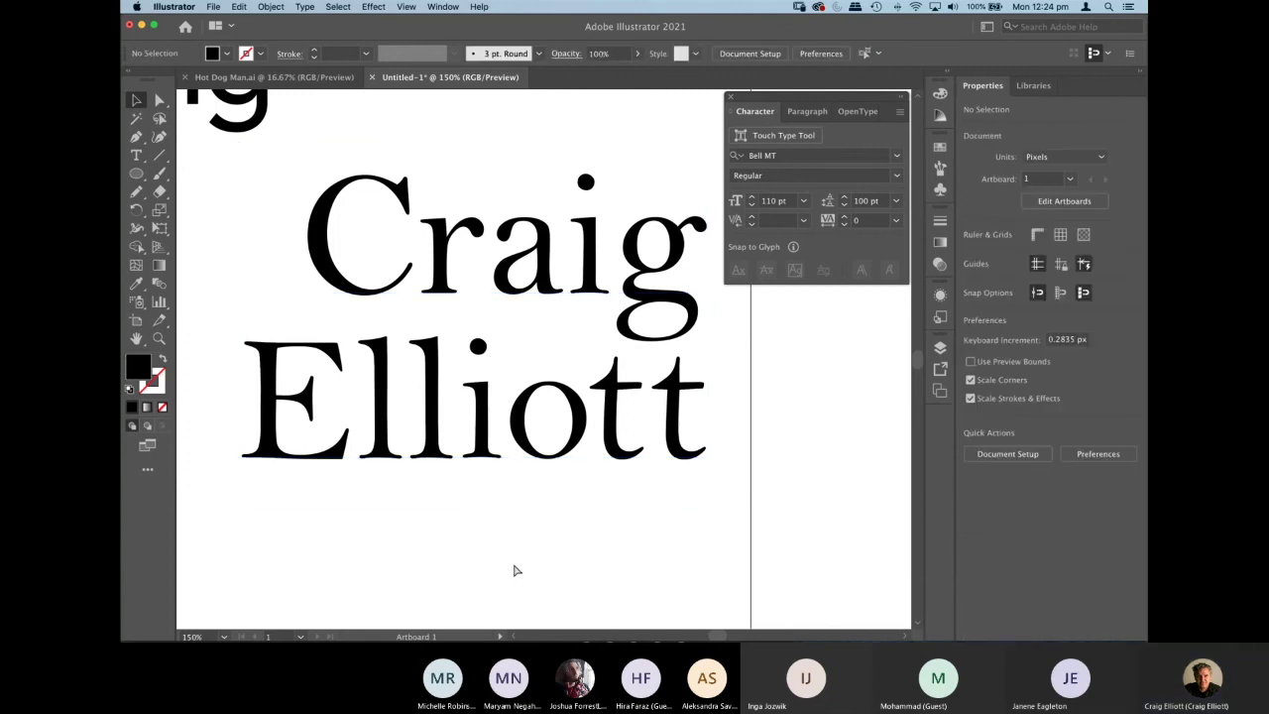
Move the single-line name slightly up beneath the leading paragraph, and shift the two-line name to about X 689 px, Y 281 px.
key(super+minus)
key(super+minus)
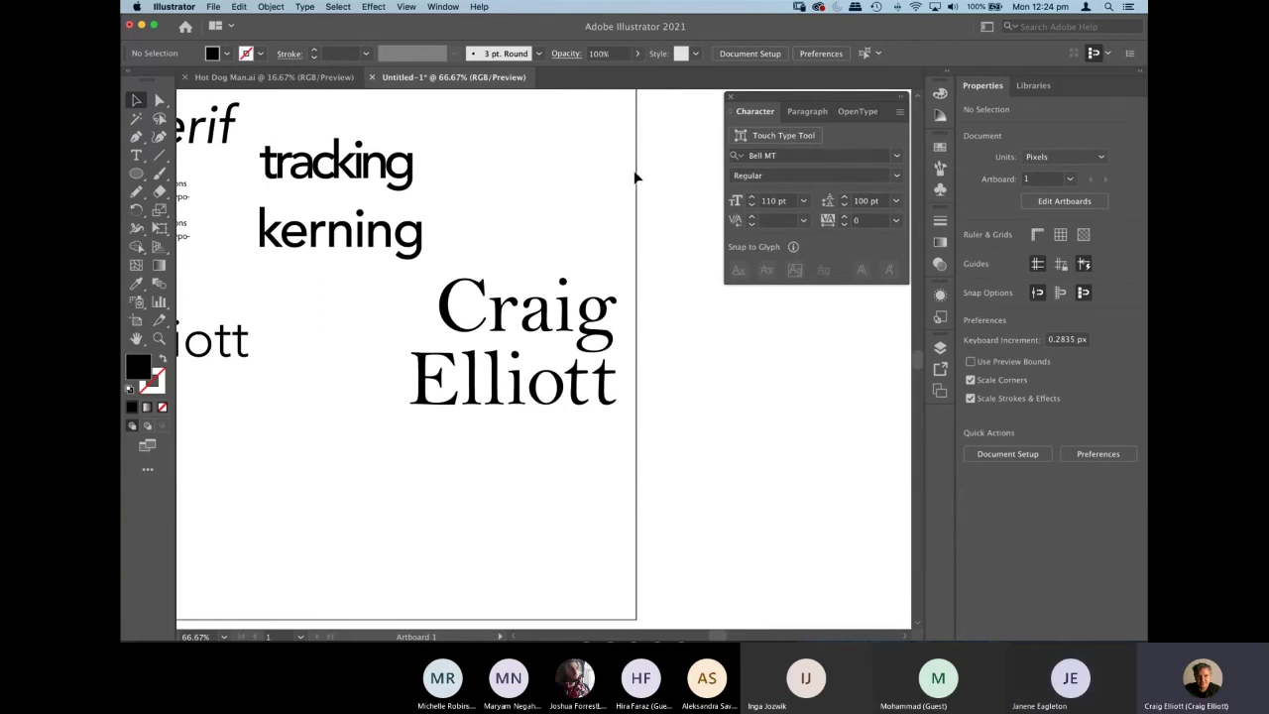
key(super+minus)
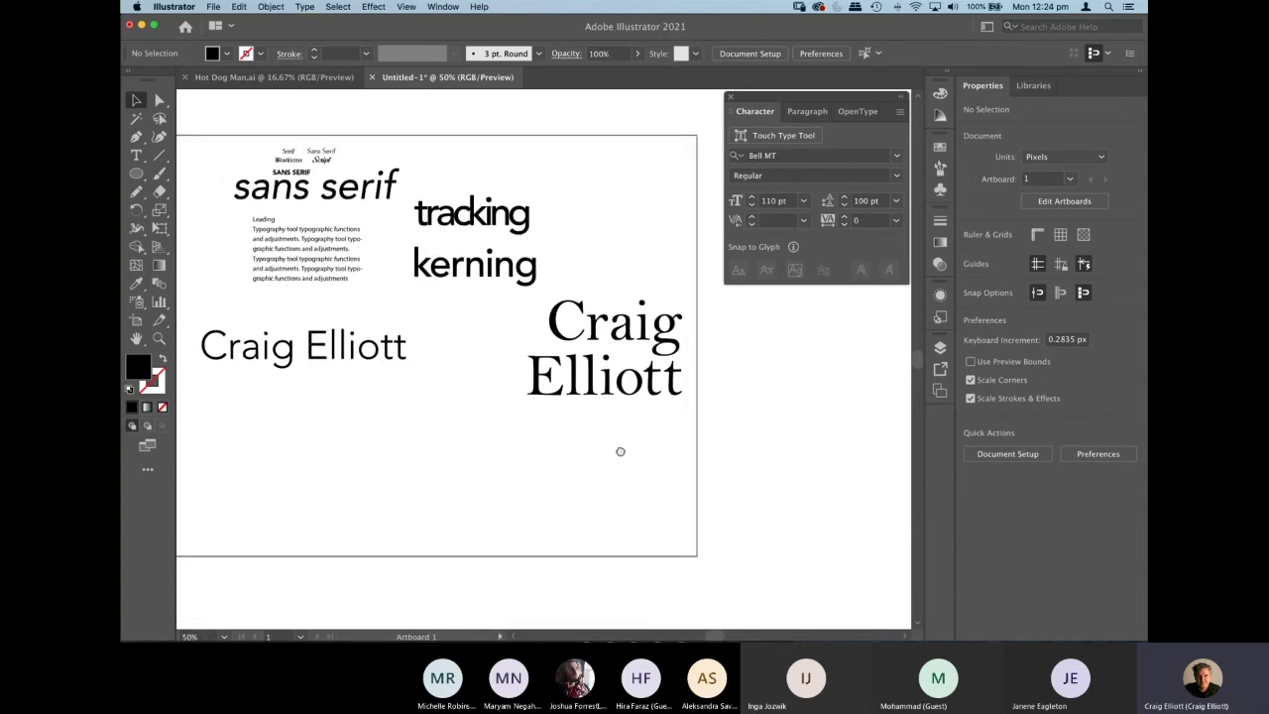
scroll(621, 451, down, 2)
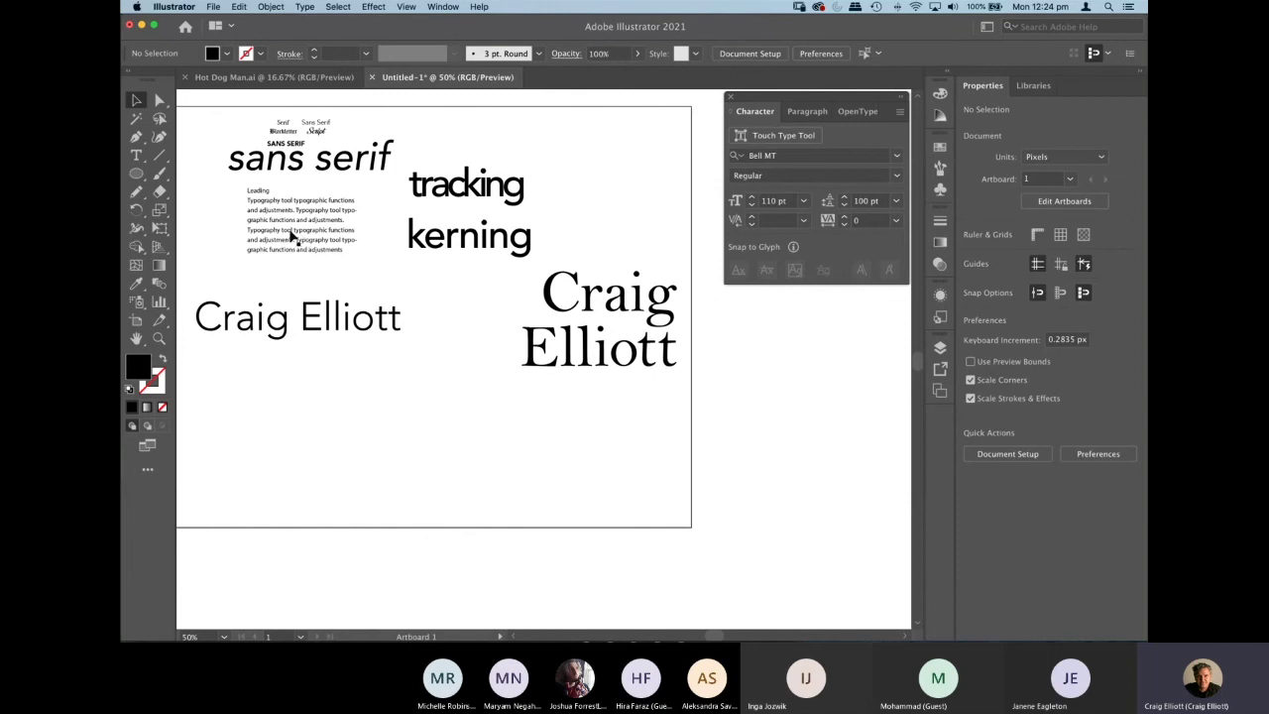
drag(333, 327, 338, 309)
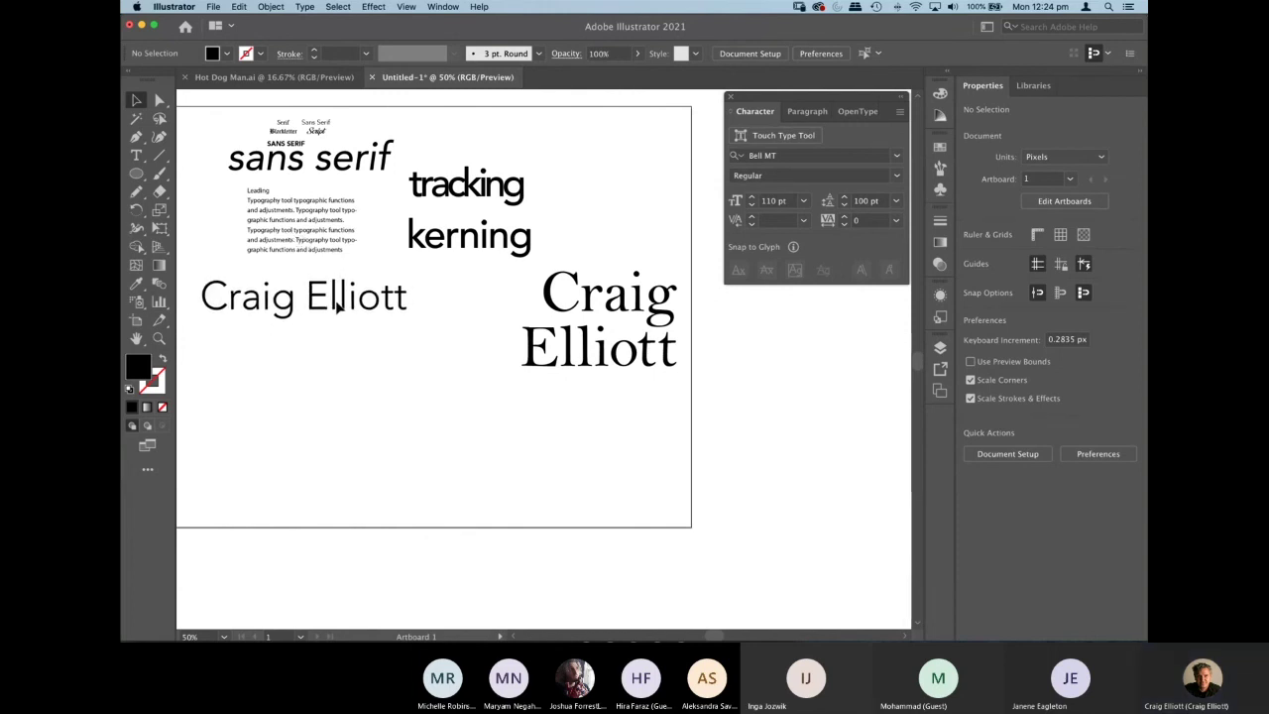
click(338, 308)
drag(553, 360, 561, 359)
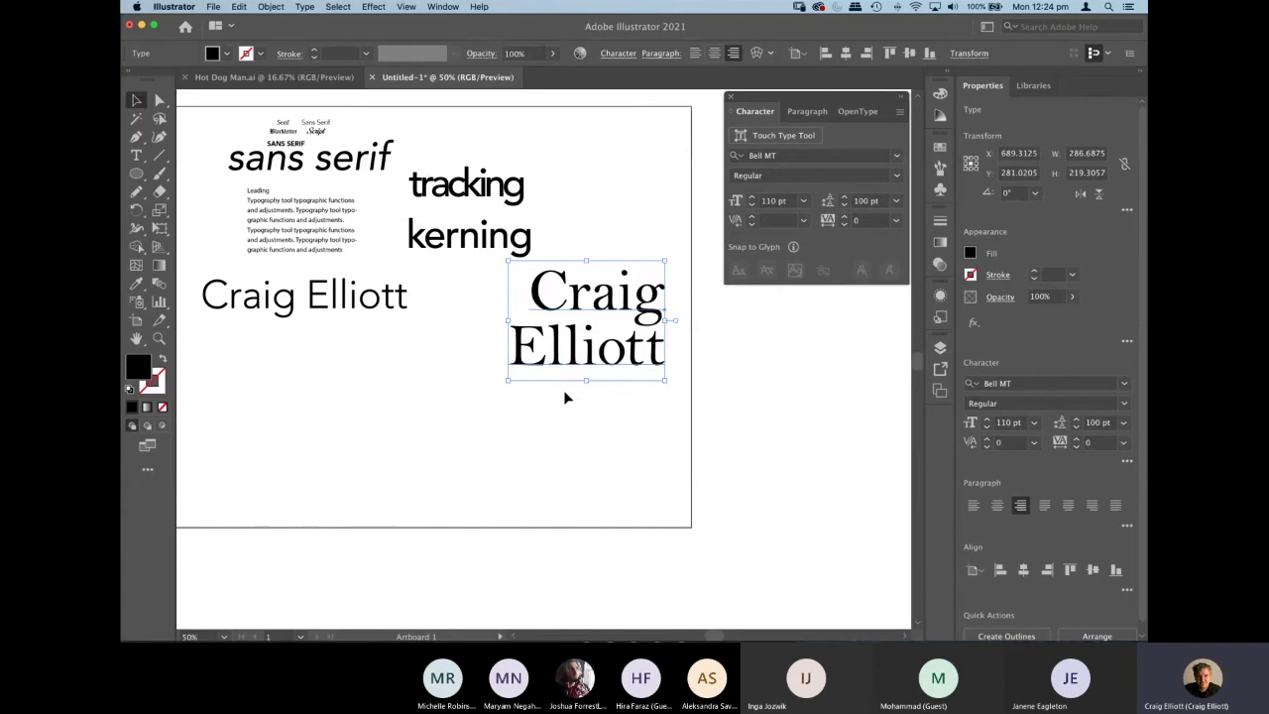
click(383, 212)
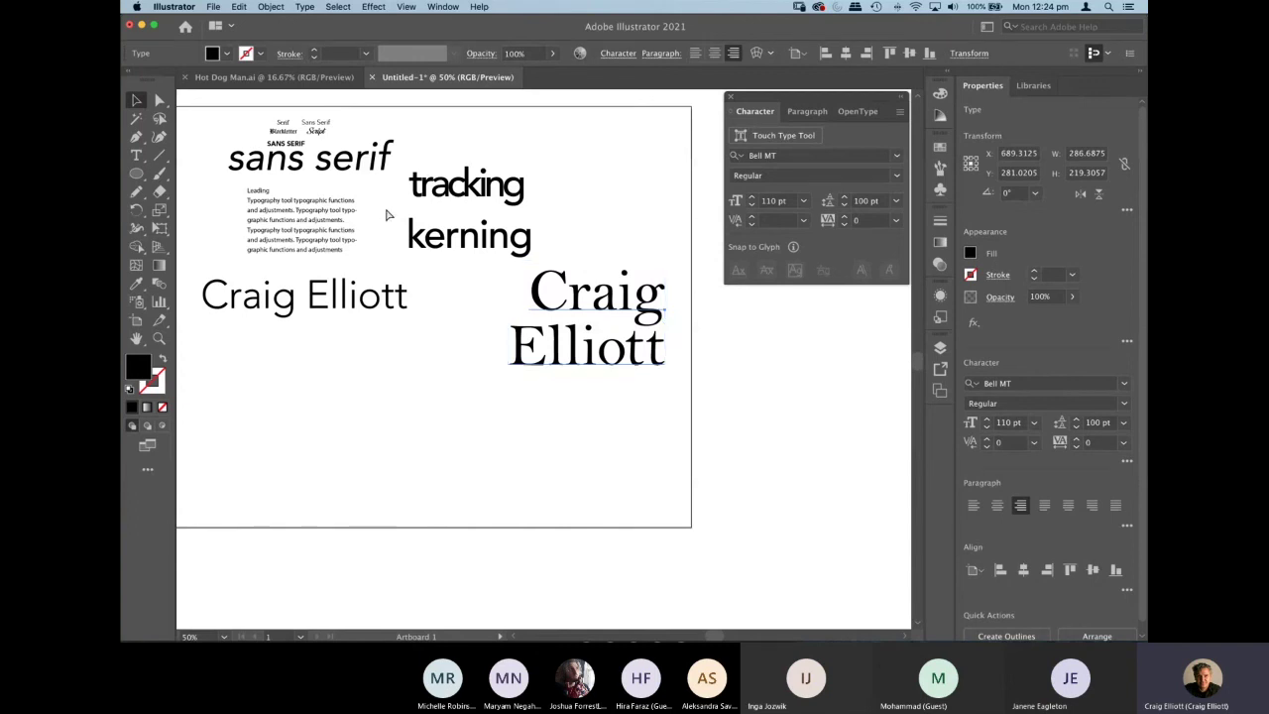
Reduce the large oblique "sans serif" sample to a font size of 24 pt.
key(super+1)
scroll(326, 294, left, 10)
scroll(326, 294, up, 5)
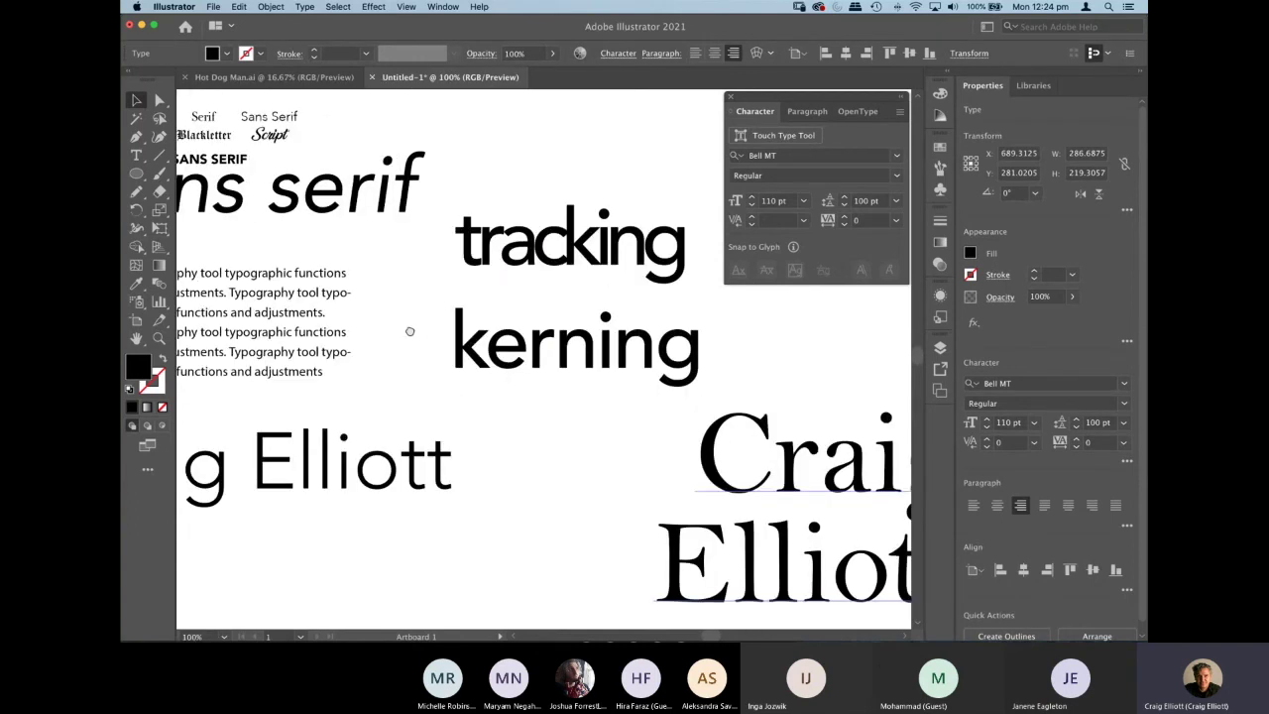
scroll(556, 399, right, 2)
scroll(556, 399, down, 1)
click(426, 288)
click(804, 201)
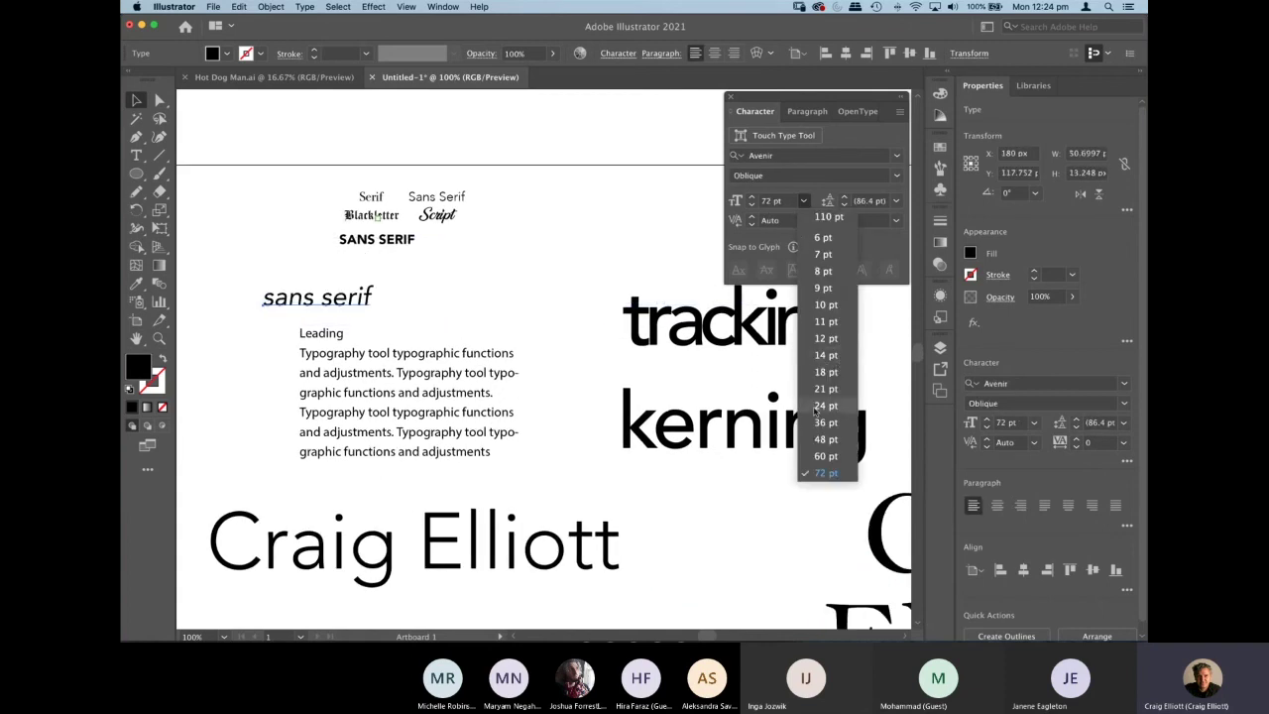
click(823, 405)
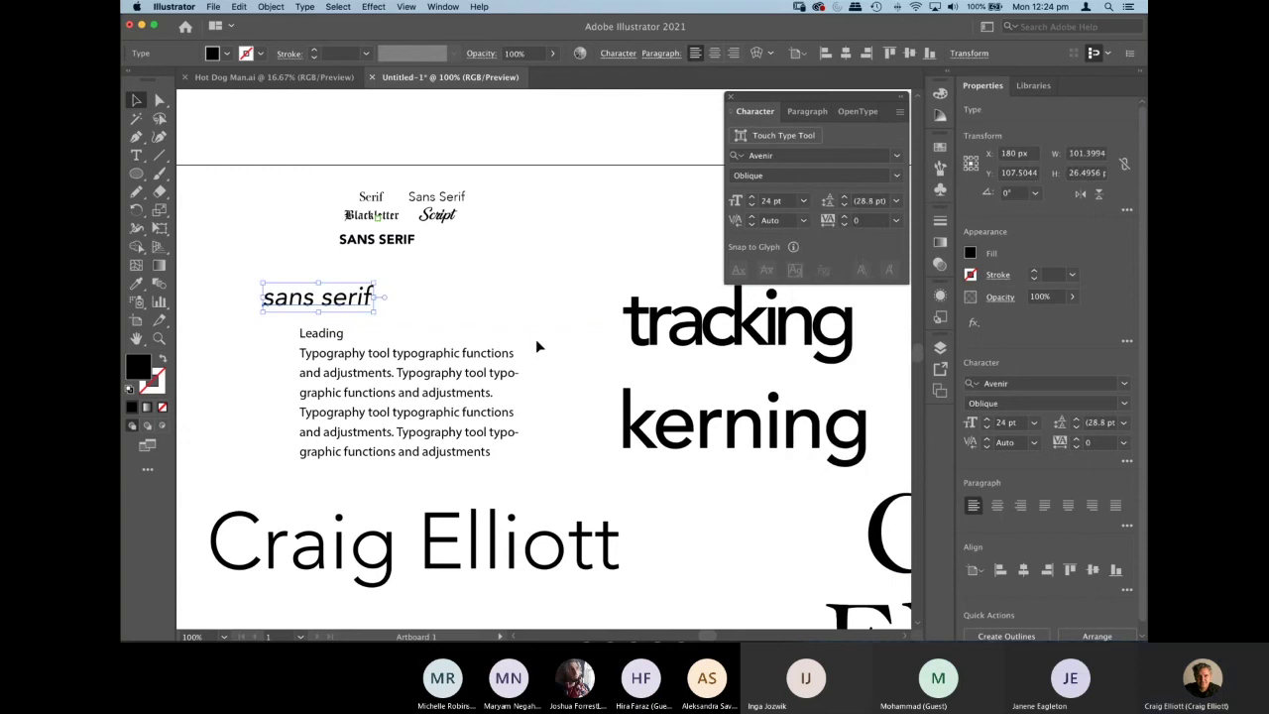
Move the oblique "sans serif" sample beside the bold "SANS SERIF" sample, just below the Script sample.
drag(360, 303, 522, 241)
click(490, 301)
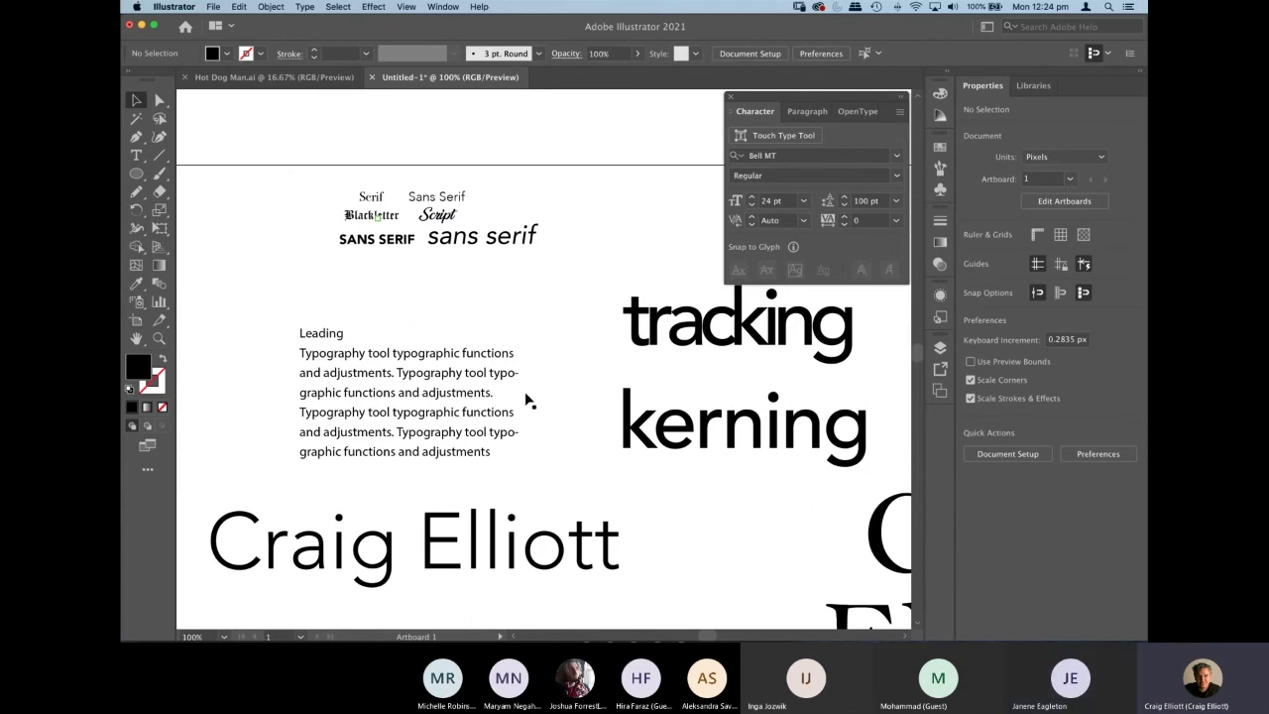
key(super+minus)
scroll(539, 444, right, 1)
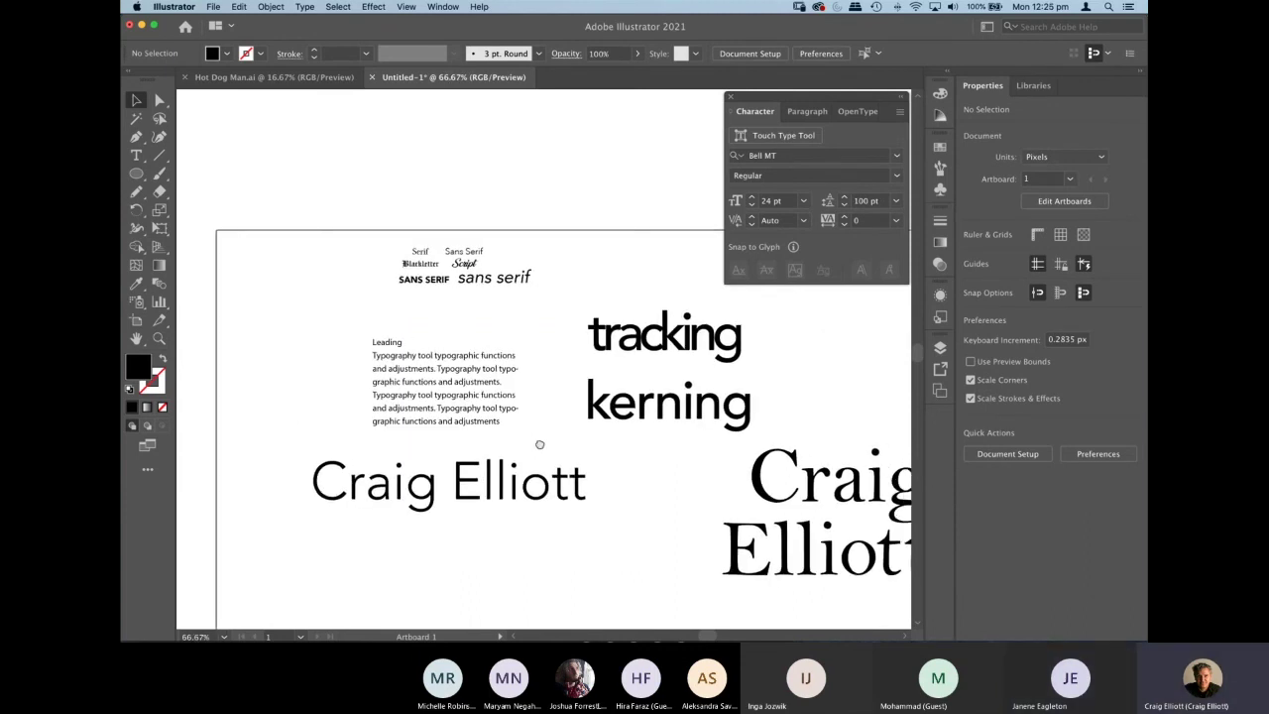
scroll(540, 444, down, 4)
scroll(539, 444, right, 5)
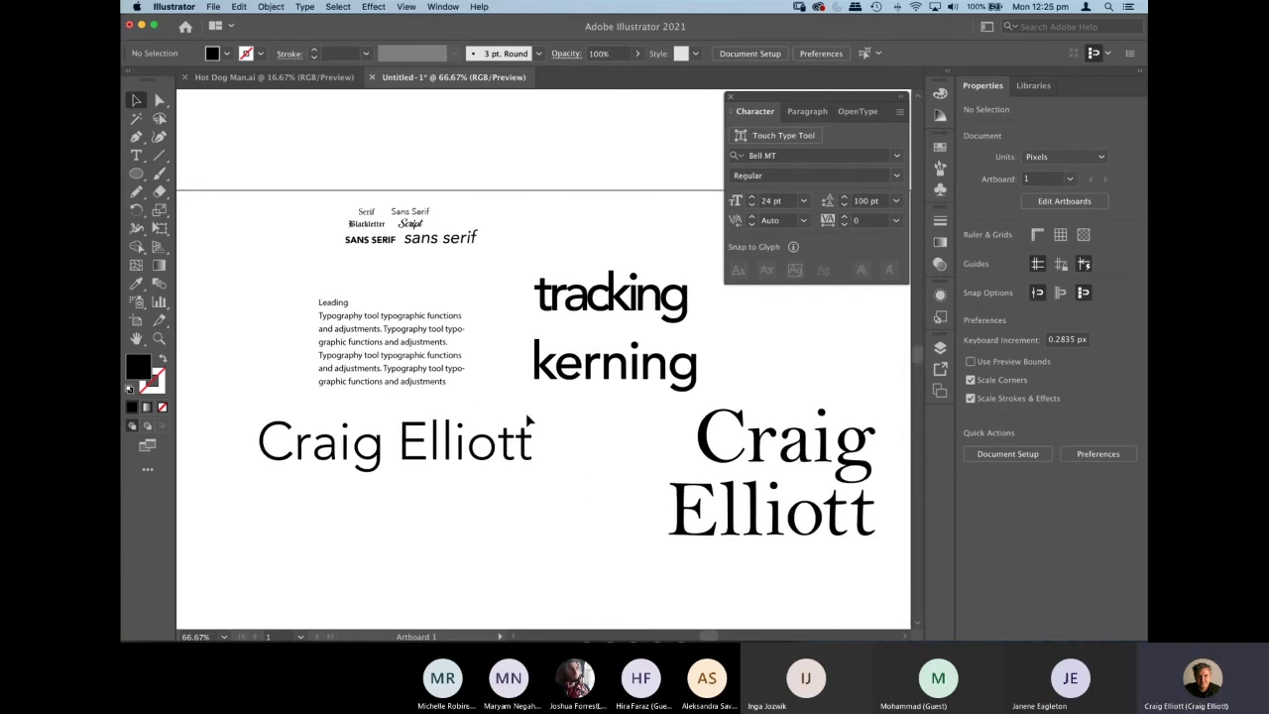